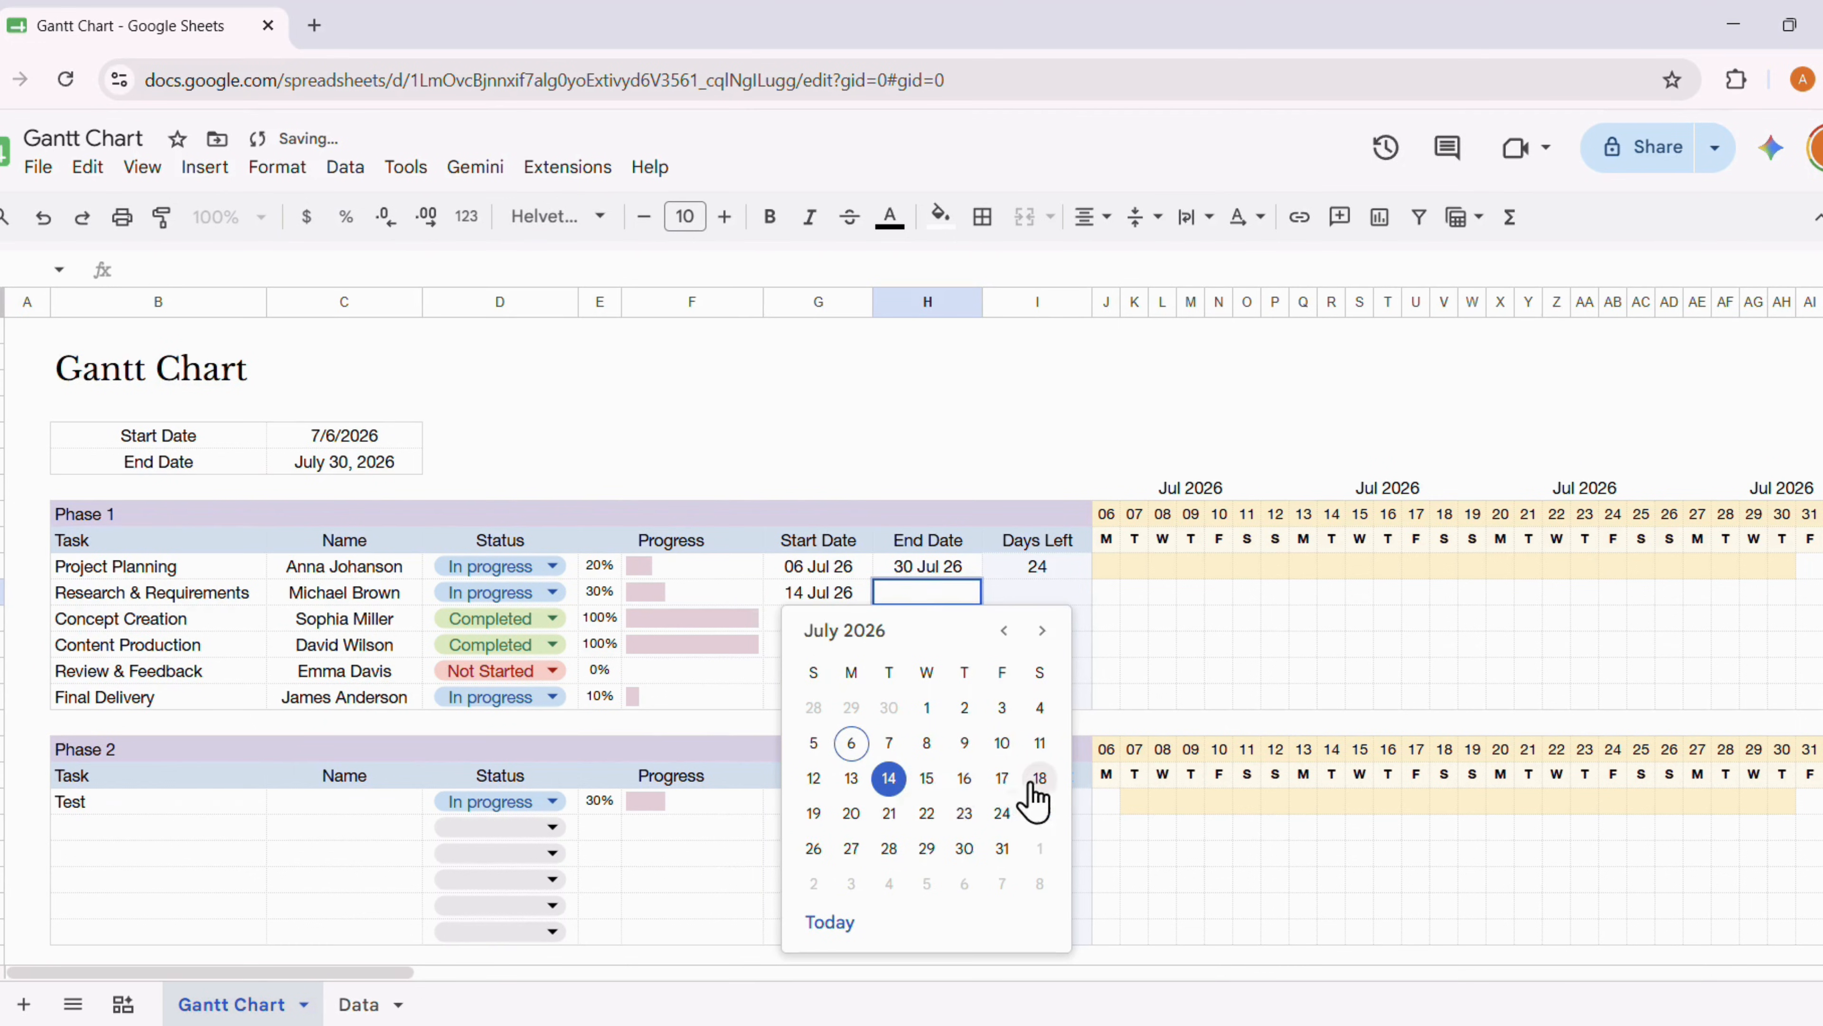
Set the Research & Requirements end date to 18 Jul 26 and schedule Concept Creation from 19 Jul 26 to 23 Jul 26
click(1039, 778)
double_click(837, 620)
click(703, 842)
double_click(927, 618)
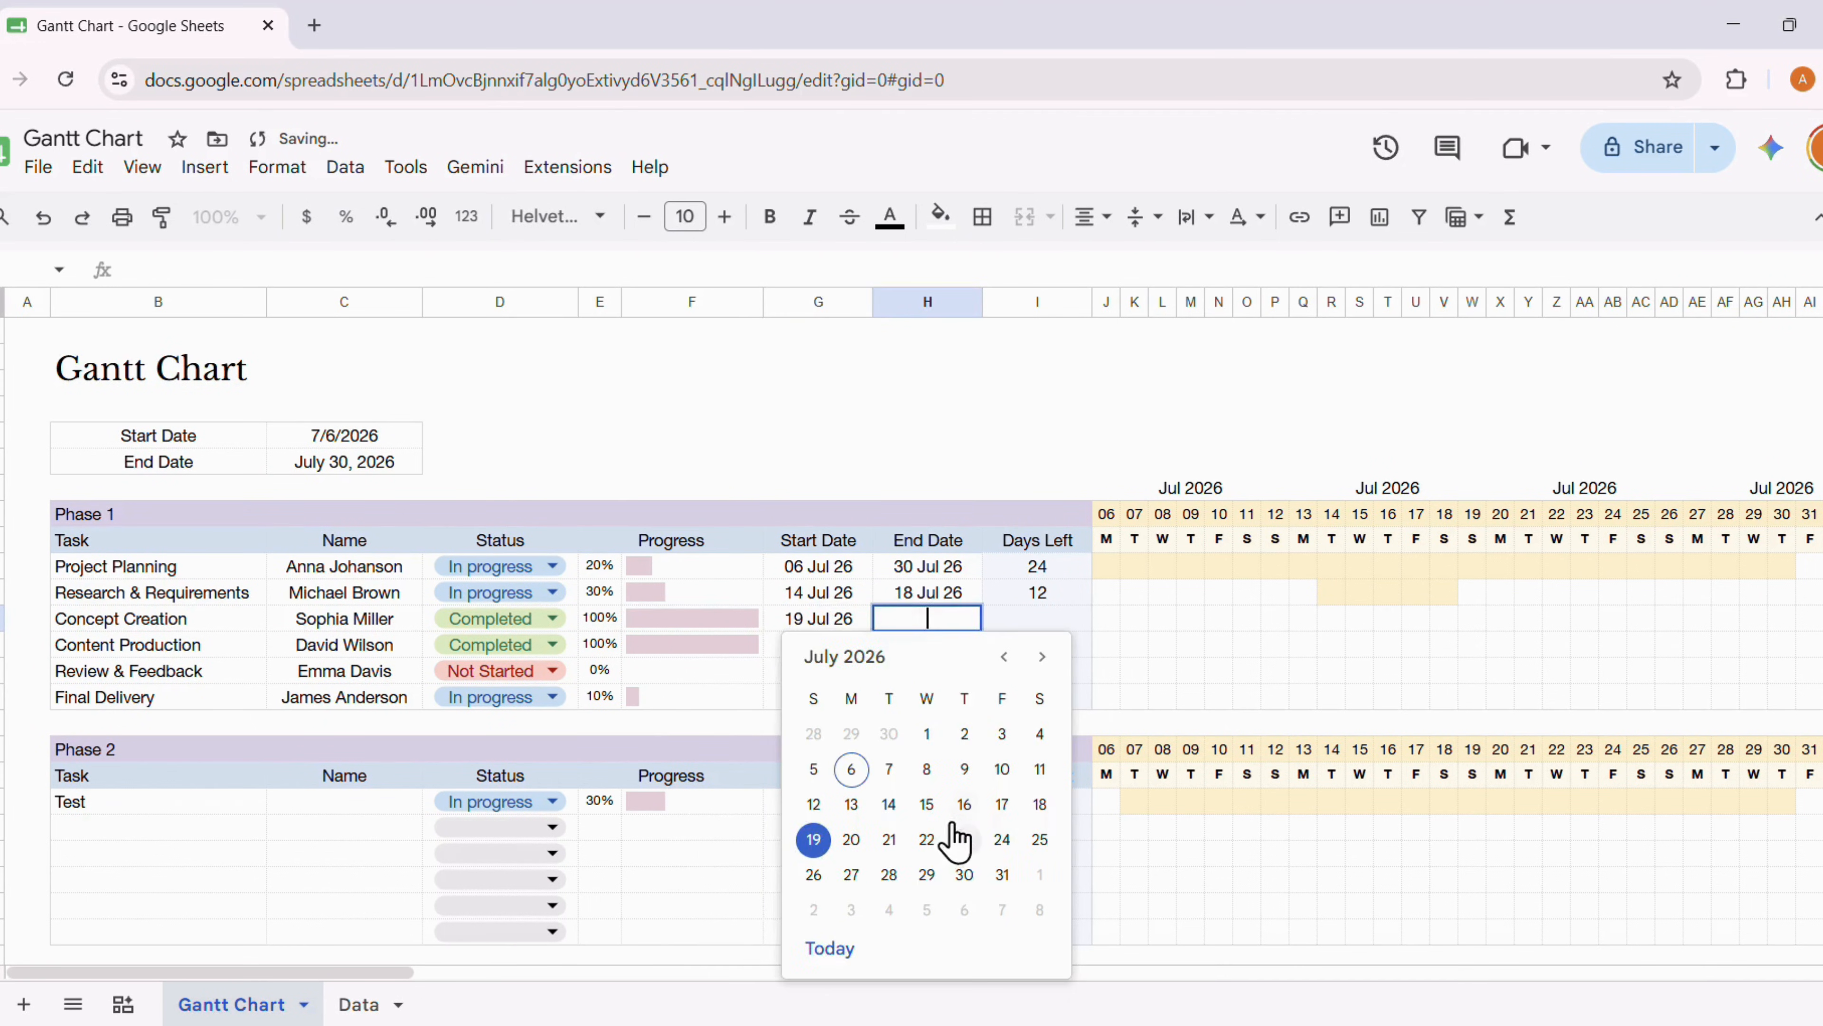
click(962, 839)
Schedule the Content Production task from 08 Jul 26 to 31 Jul 26
double_click(848, 645)
click(818, 796)
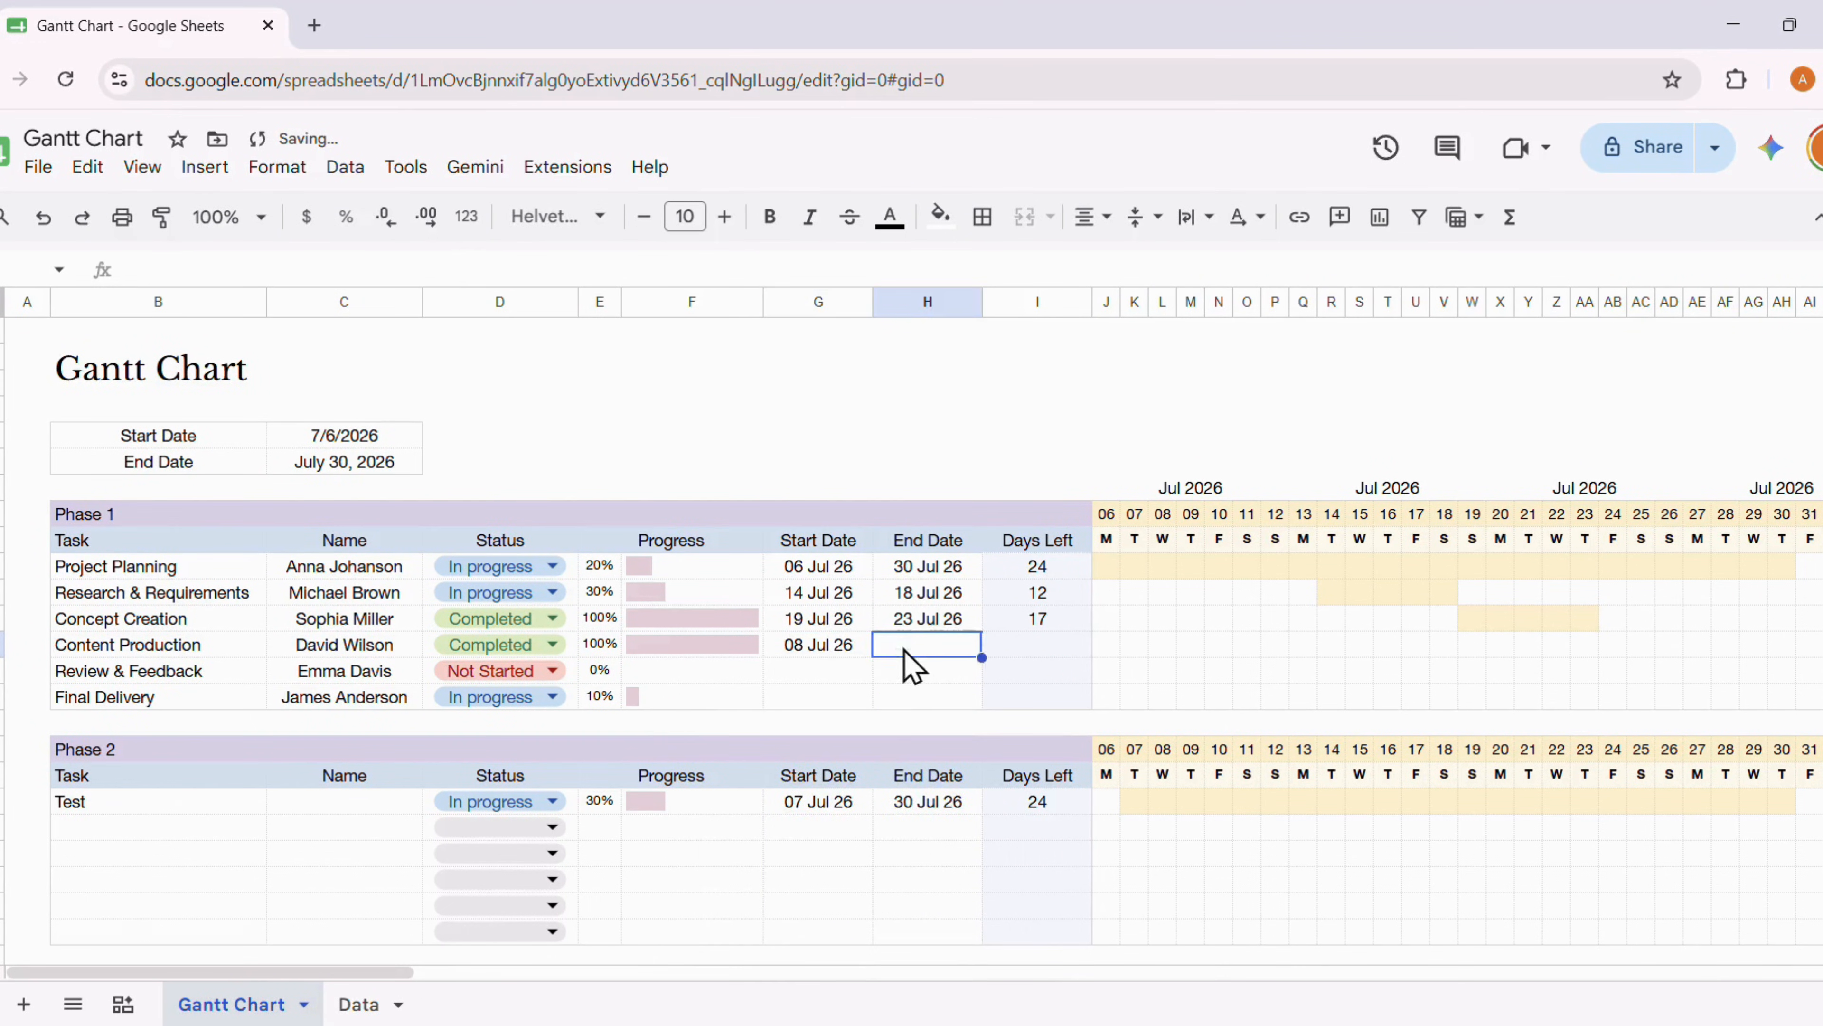
double_click(916, 646)
click(989, 902)
Set the Review & Feedback task's start date to 12 Jul 26 and its end date to 11 Jul 26
double_click(814, 673)
click(704, 482)
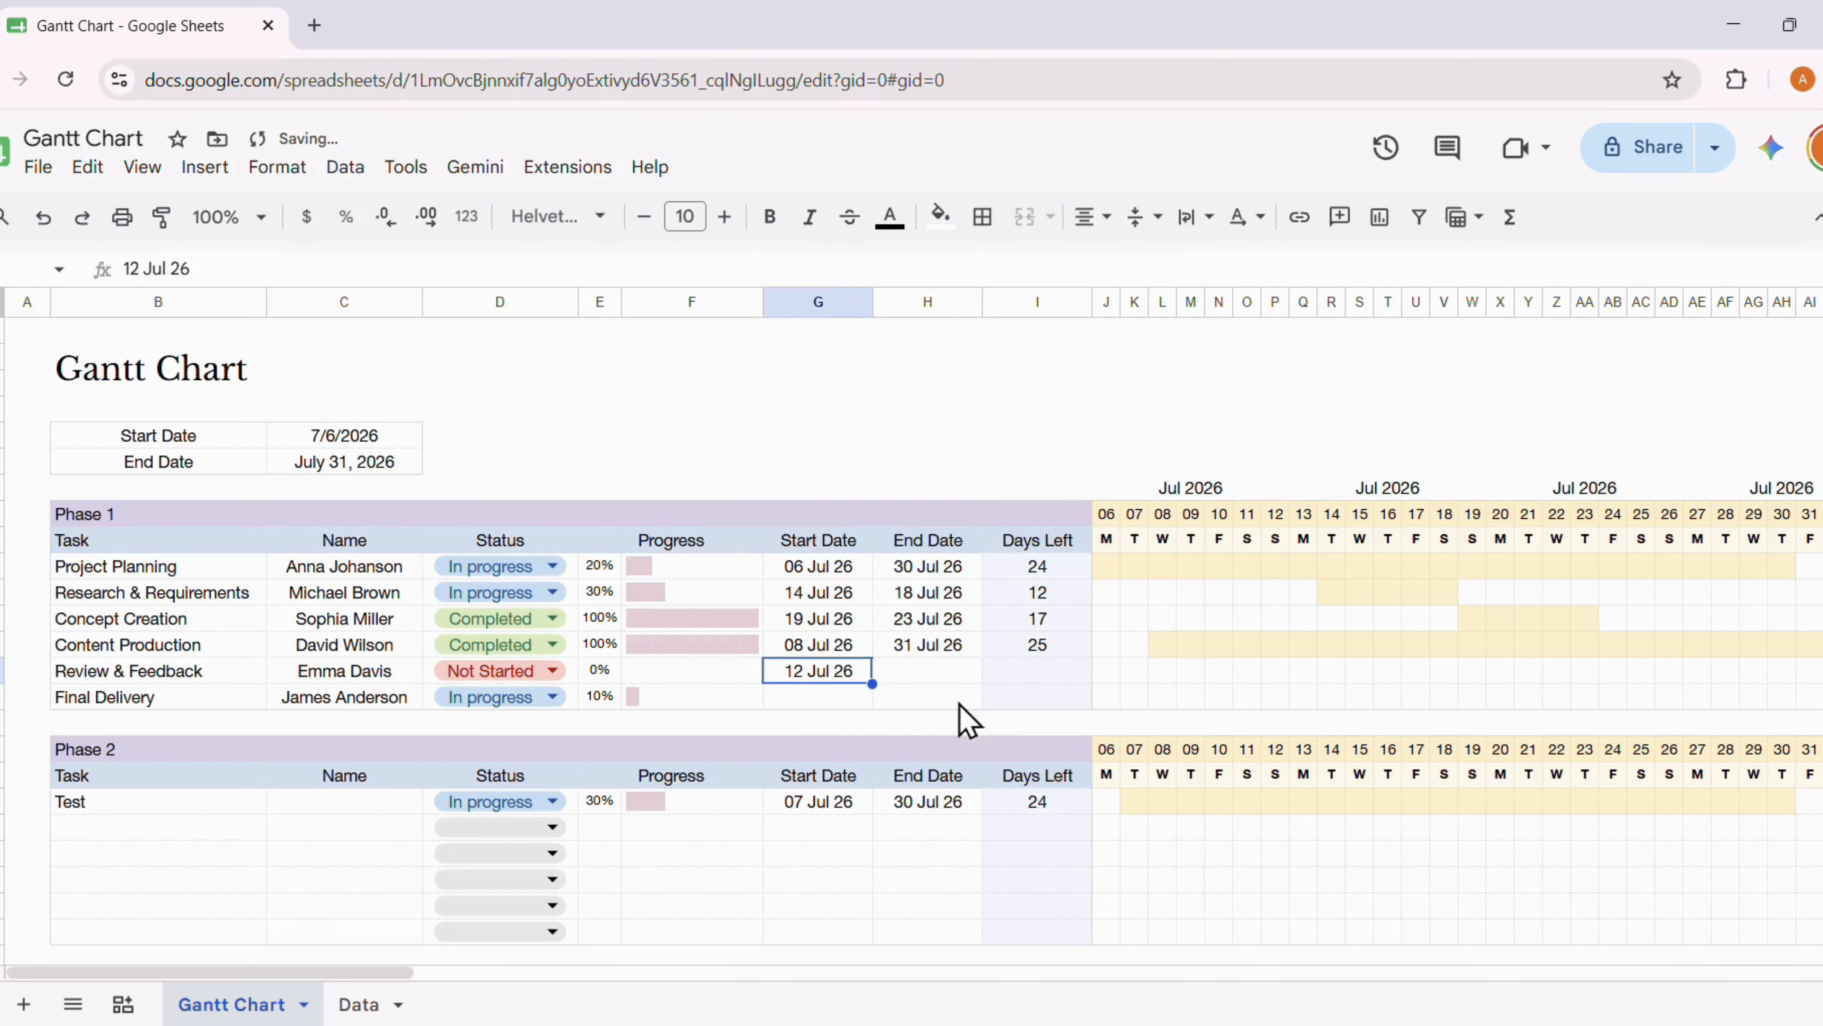
double_click(927, 671)
click(1039, 446)
Set the Final Delivery task's start date to 14 Jul 26 and pick its end date in July 2026
double_click(825, 697)
click(778, 508)
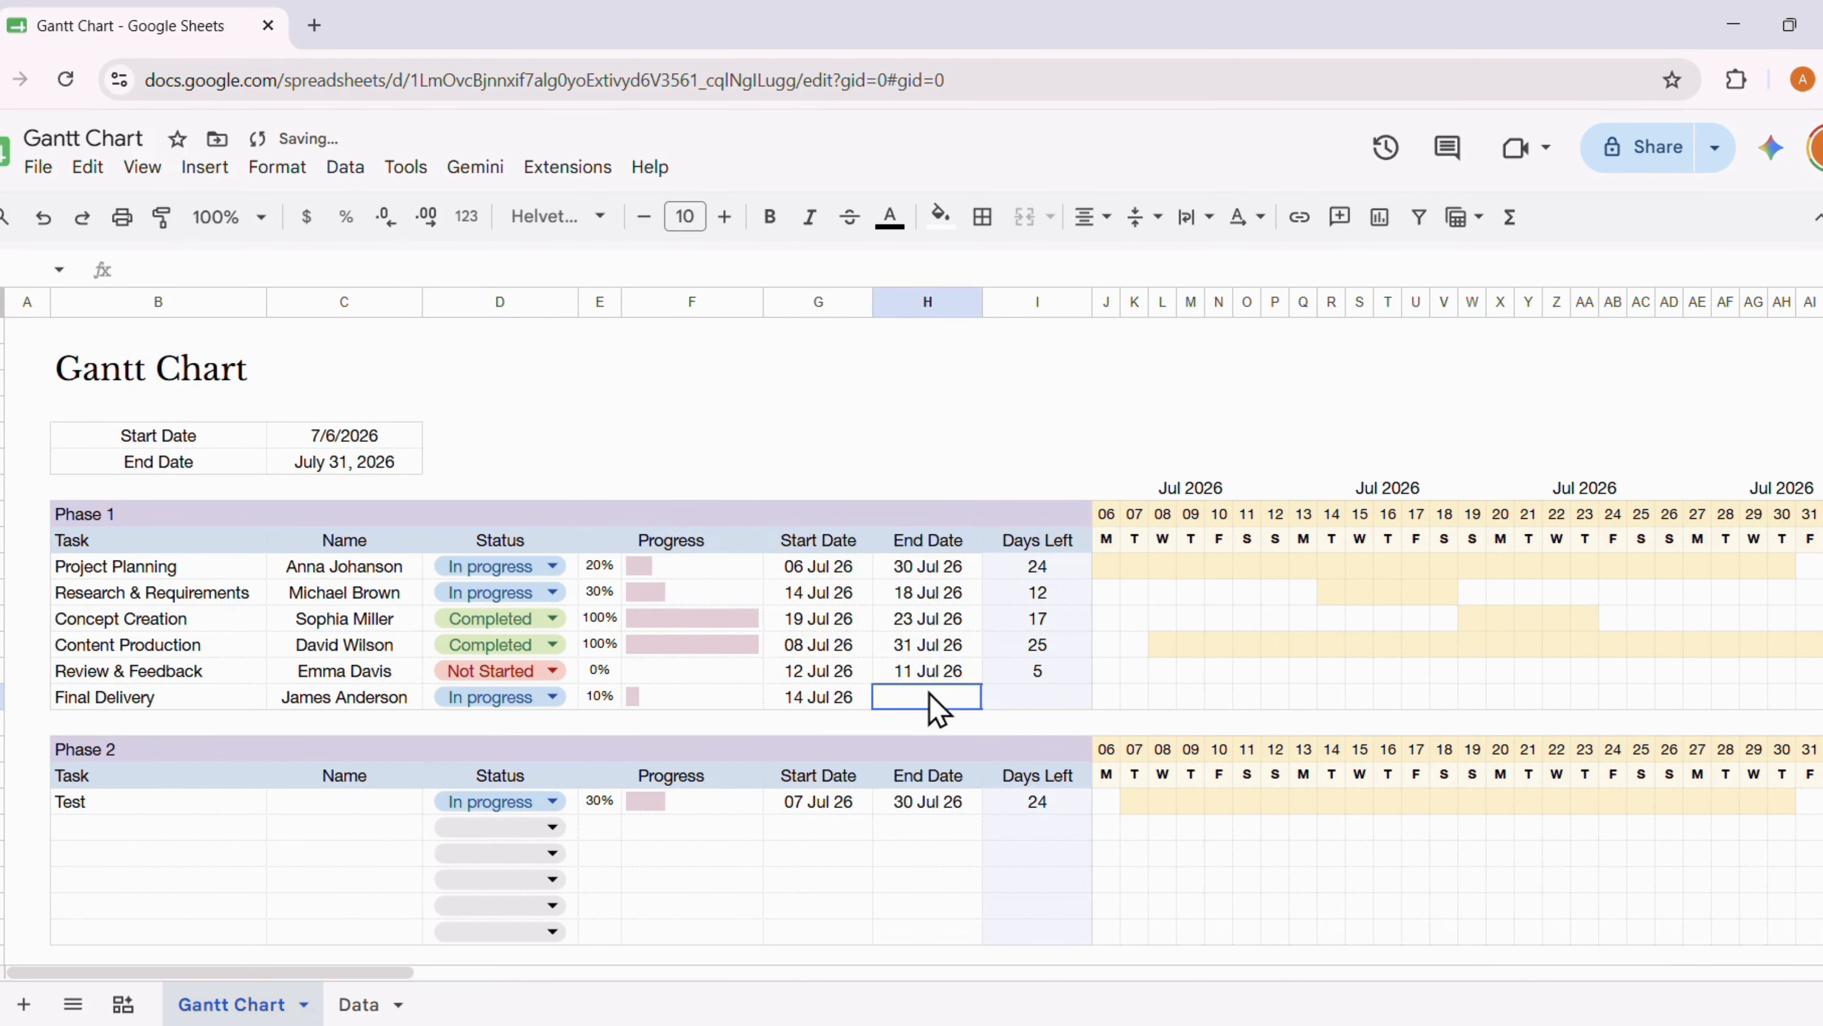
double_click(927, 696)
click(1006, 546)
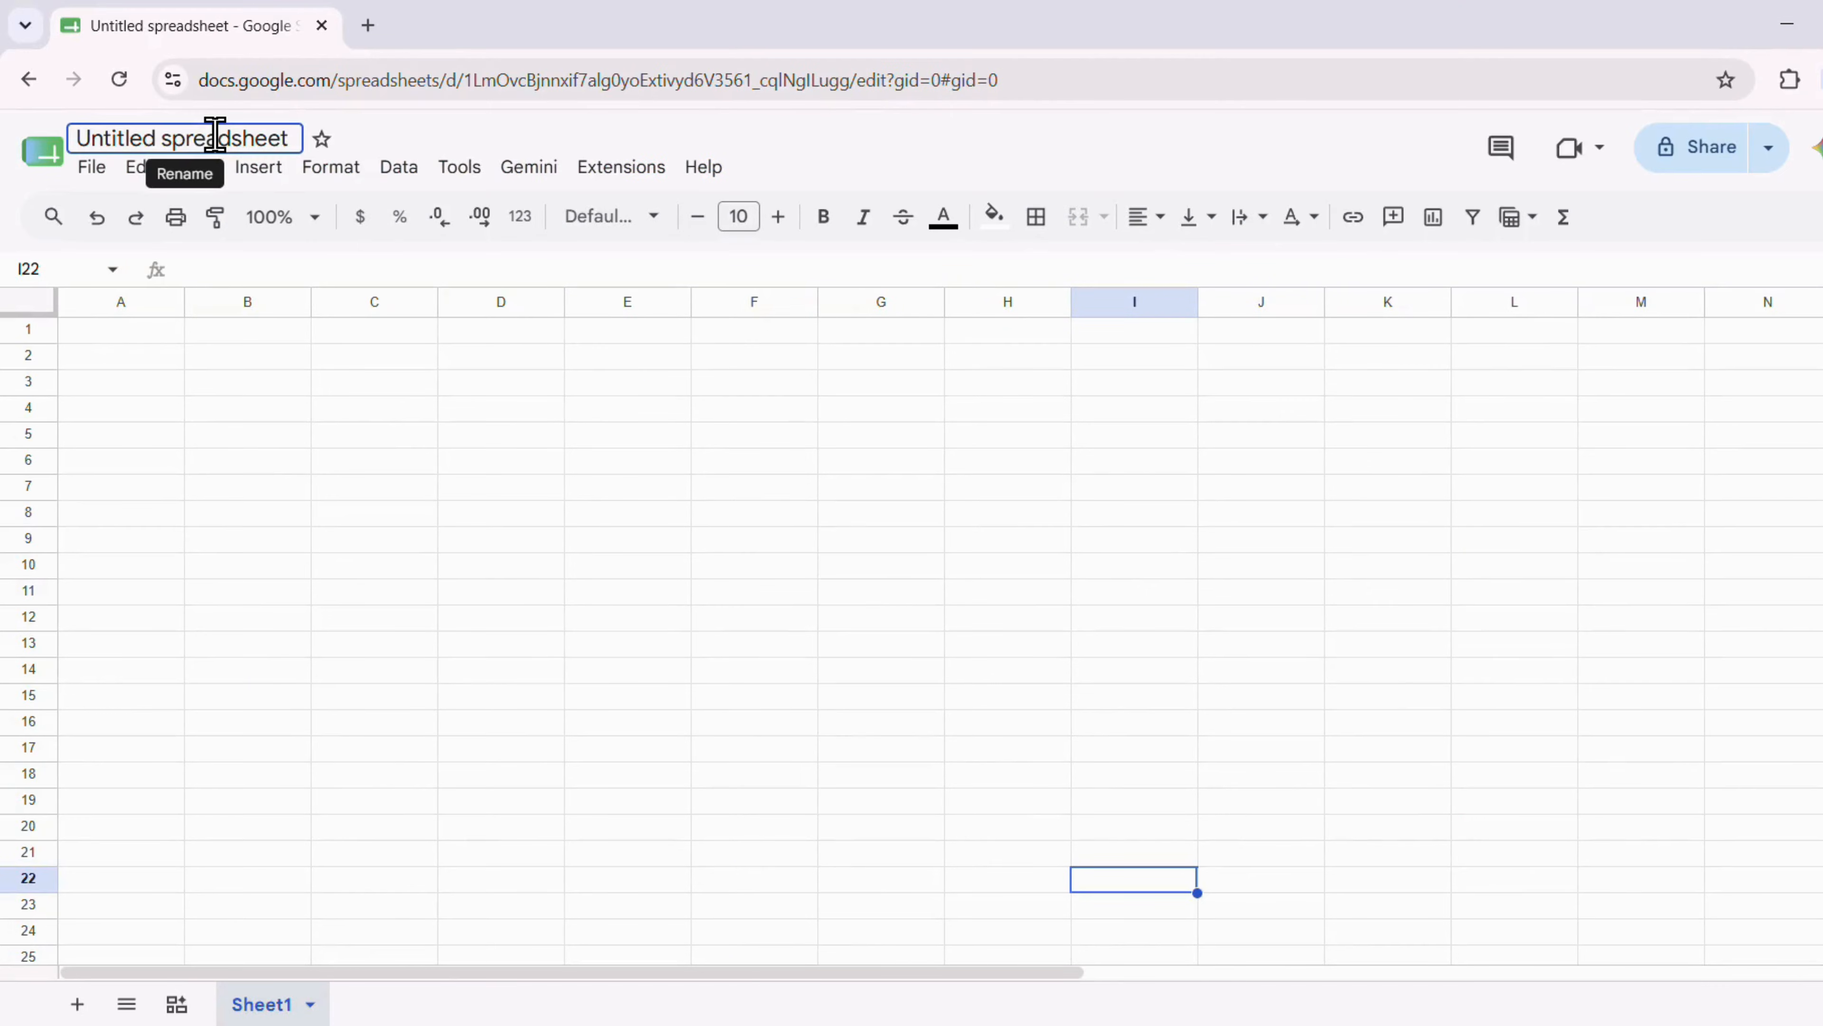
Rename the untitled spreadsheet as Gantt Chart
click(215, 136)
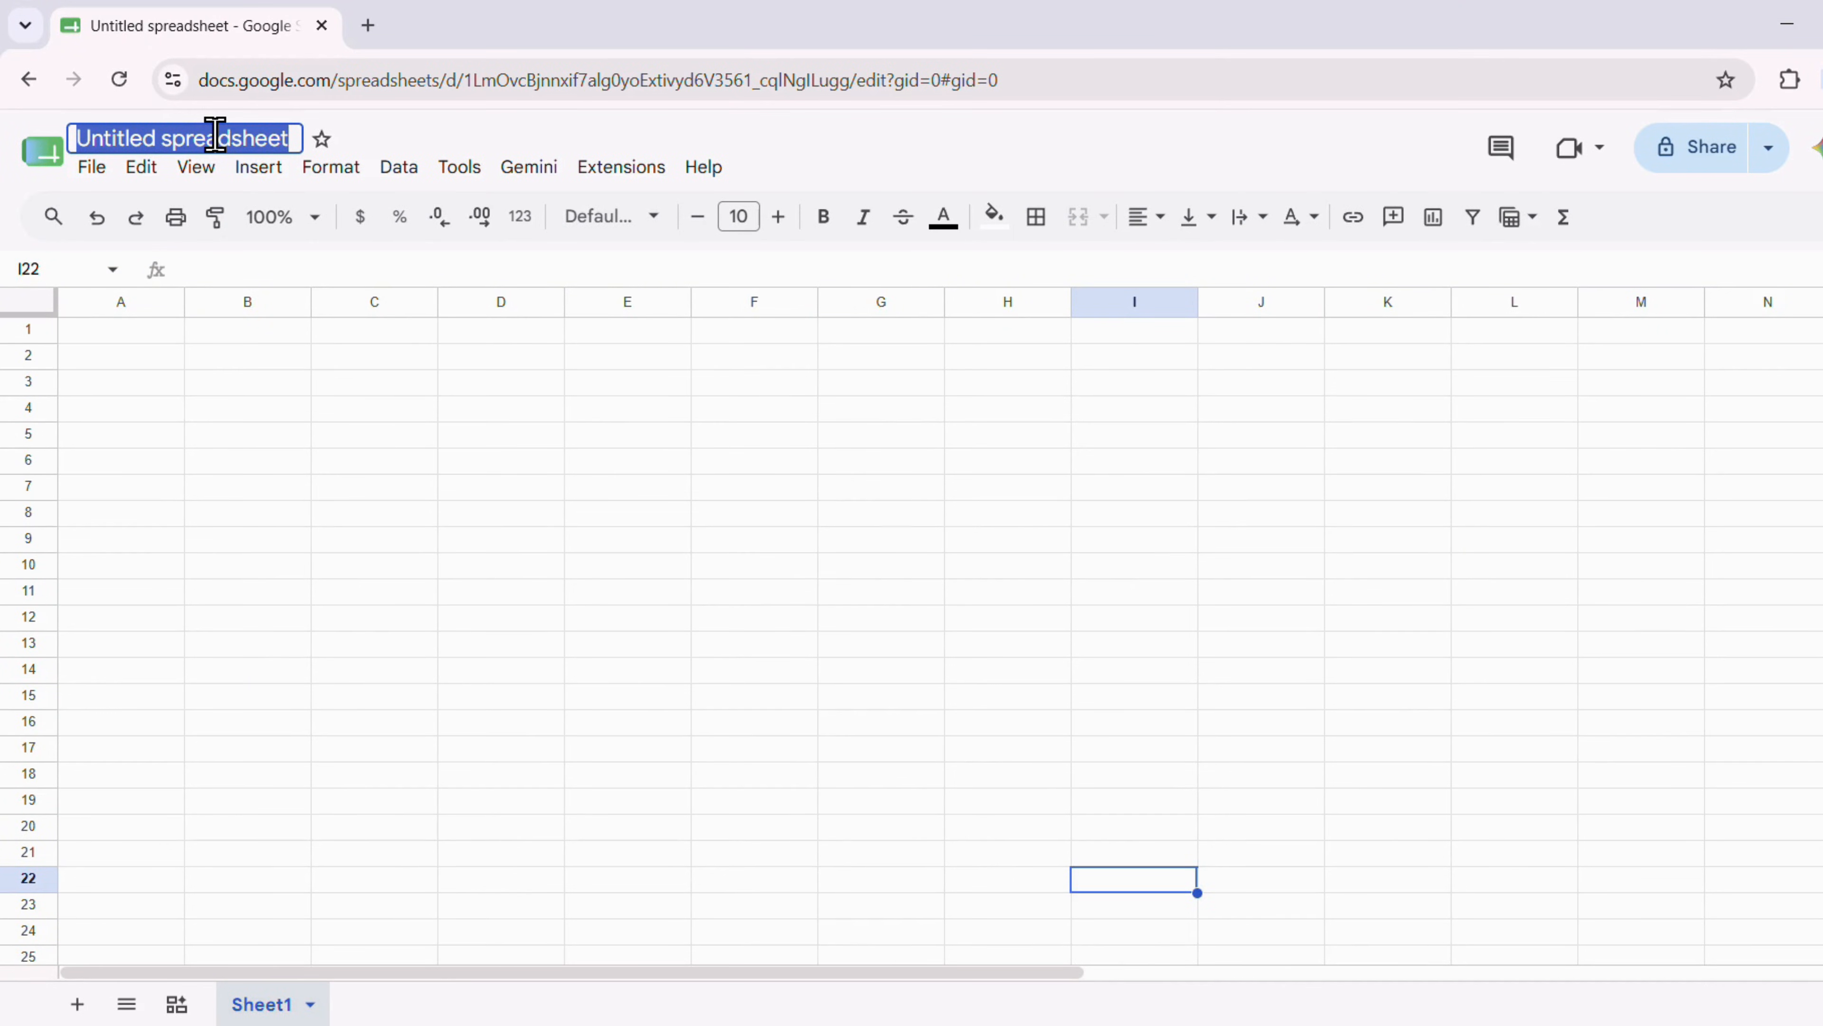
text(Gantt Chart)
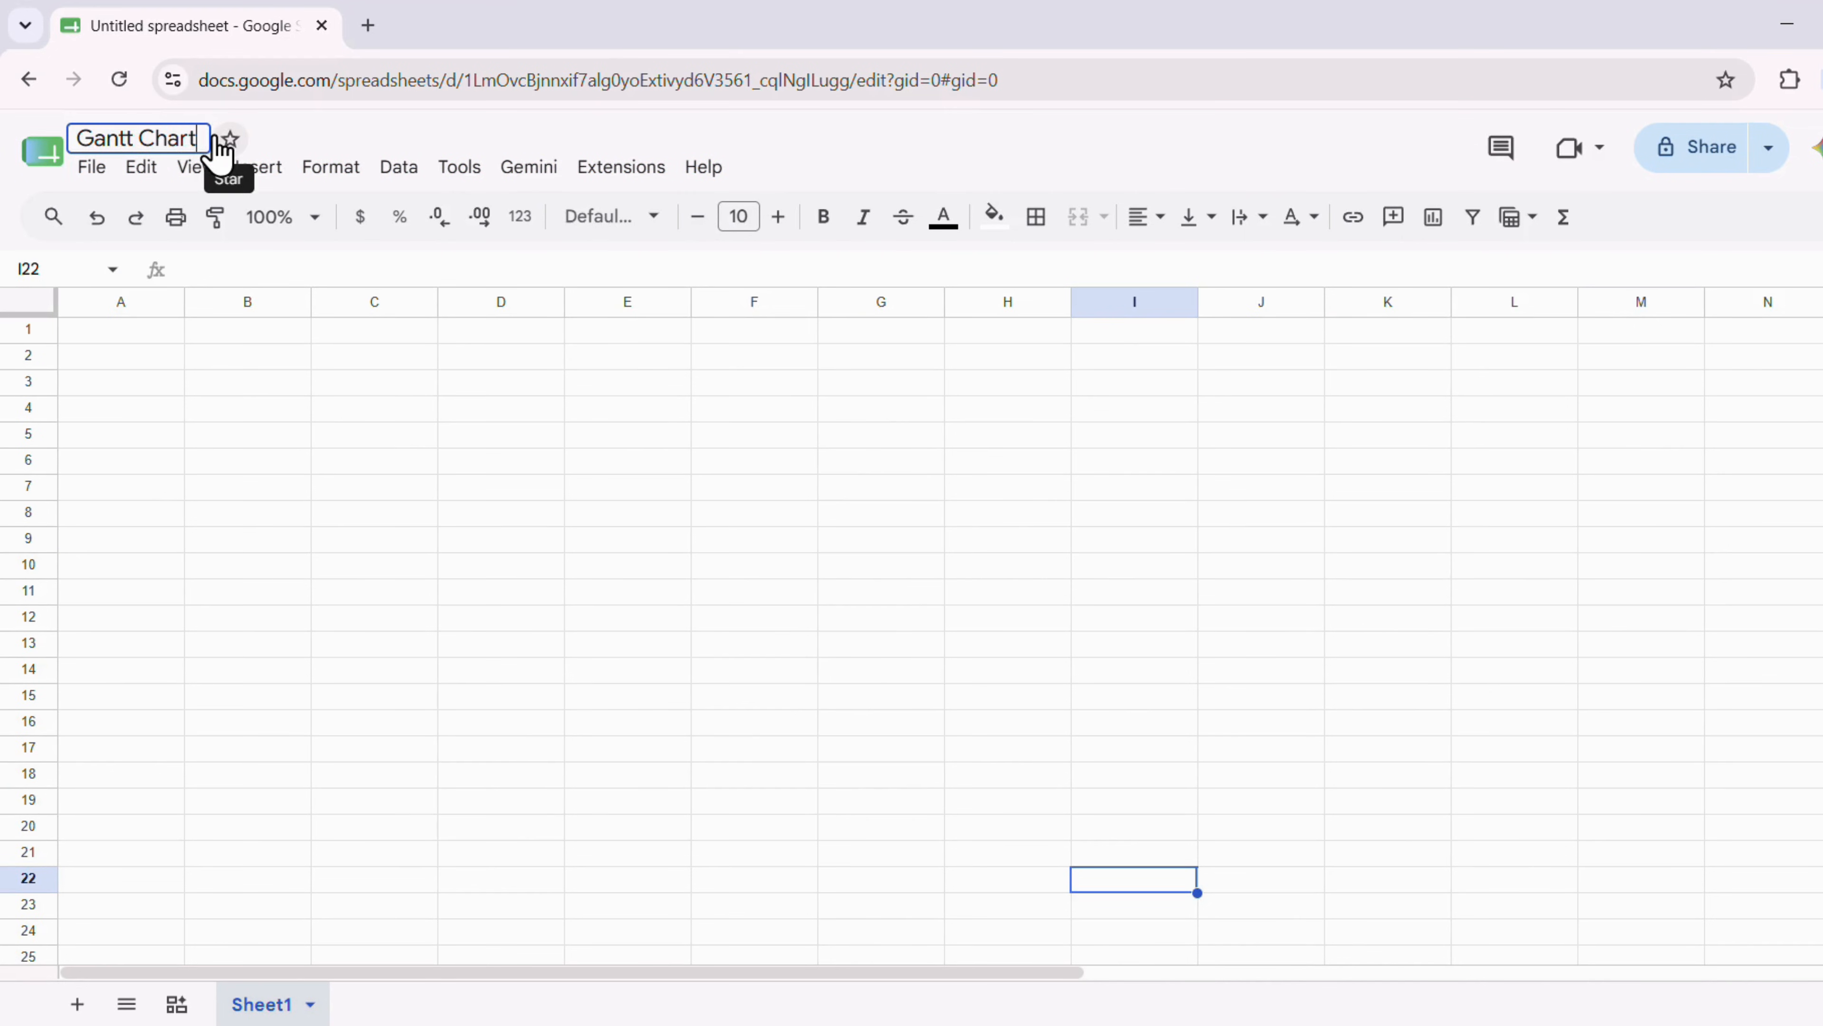
click(273, 540)
Rename the worksheet Sheet1 as Gantt Chart
click(310, 1005)
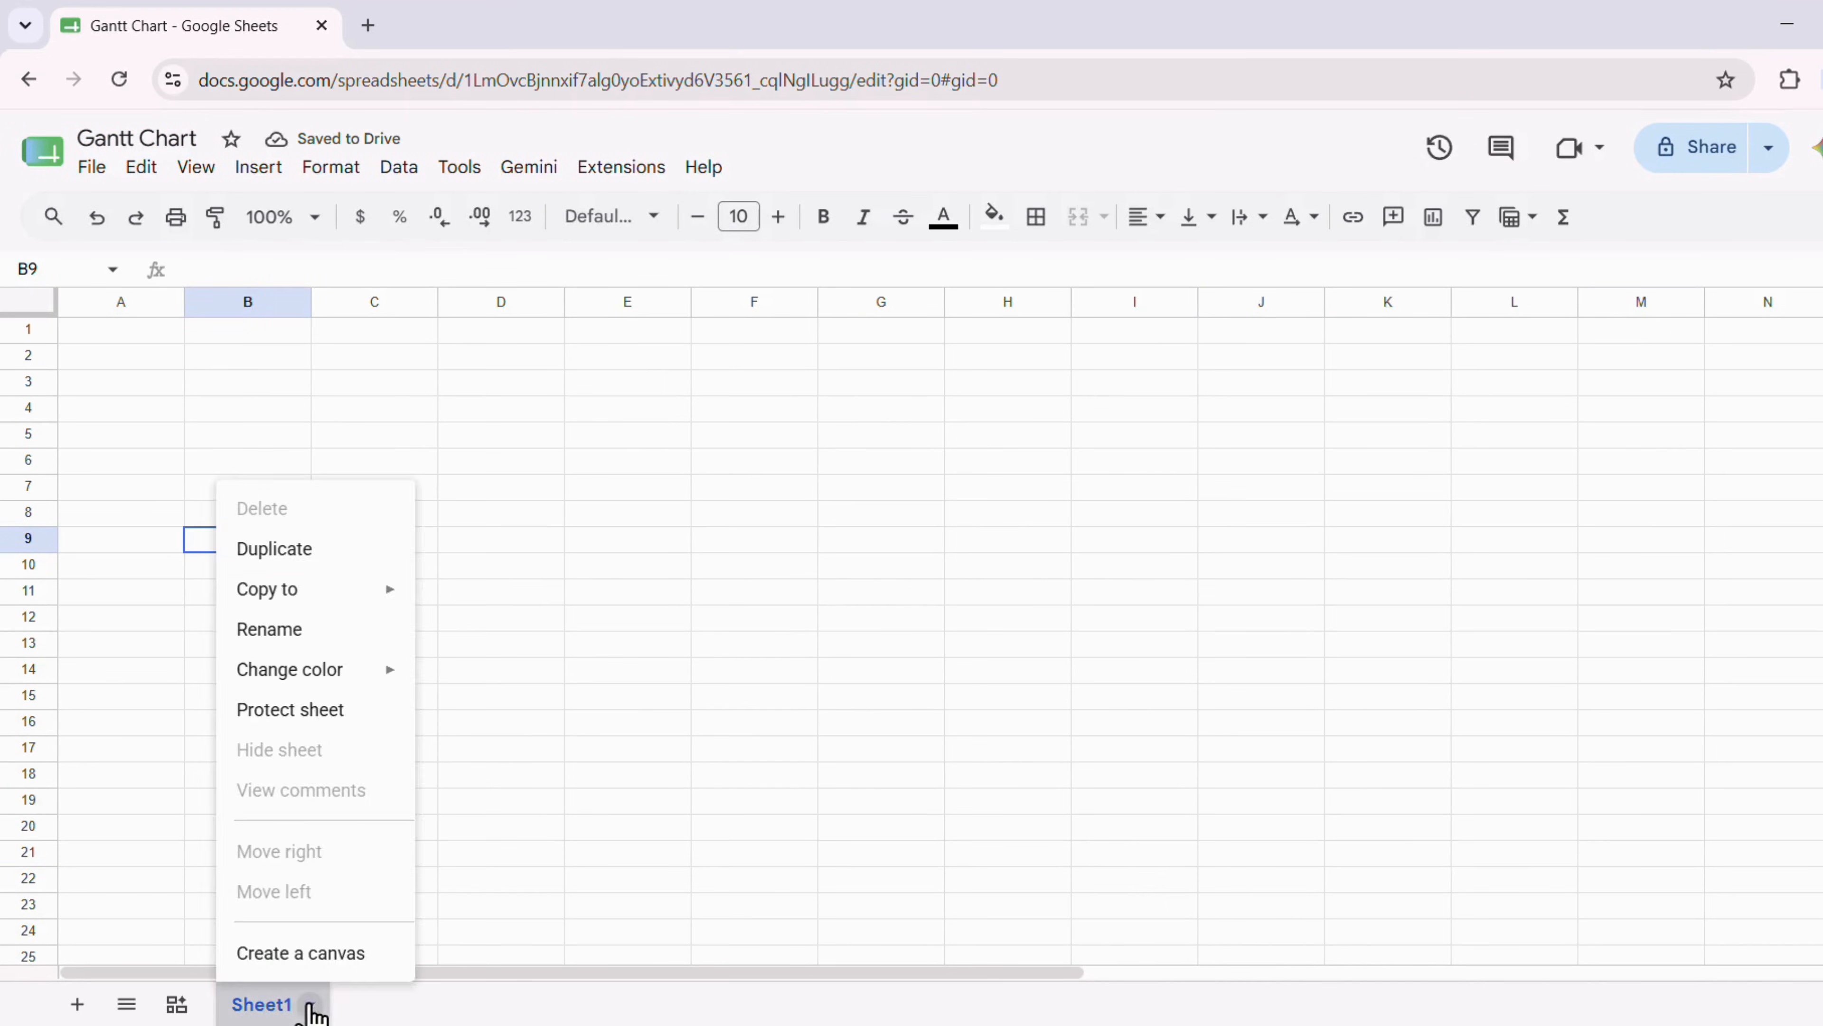
click(293, 636)
text(G)
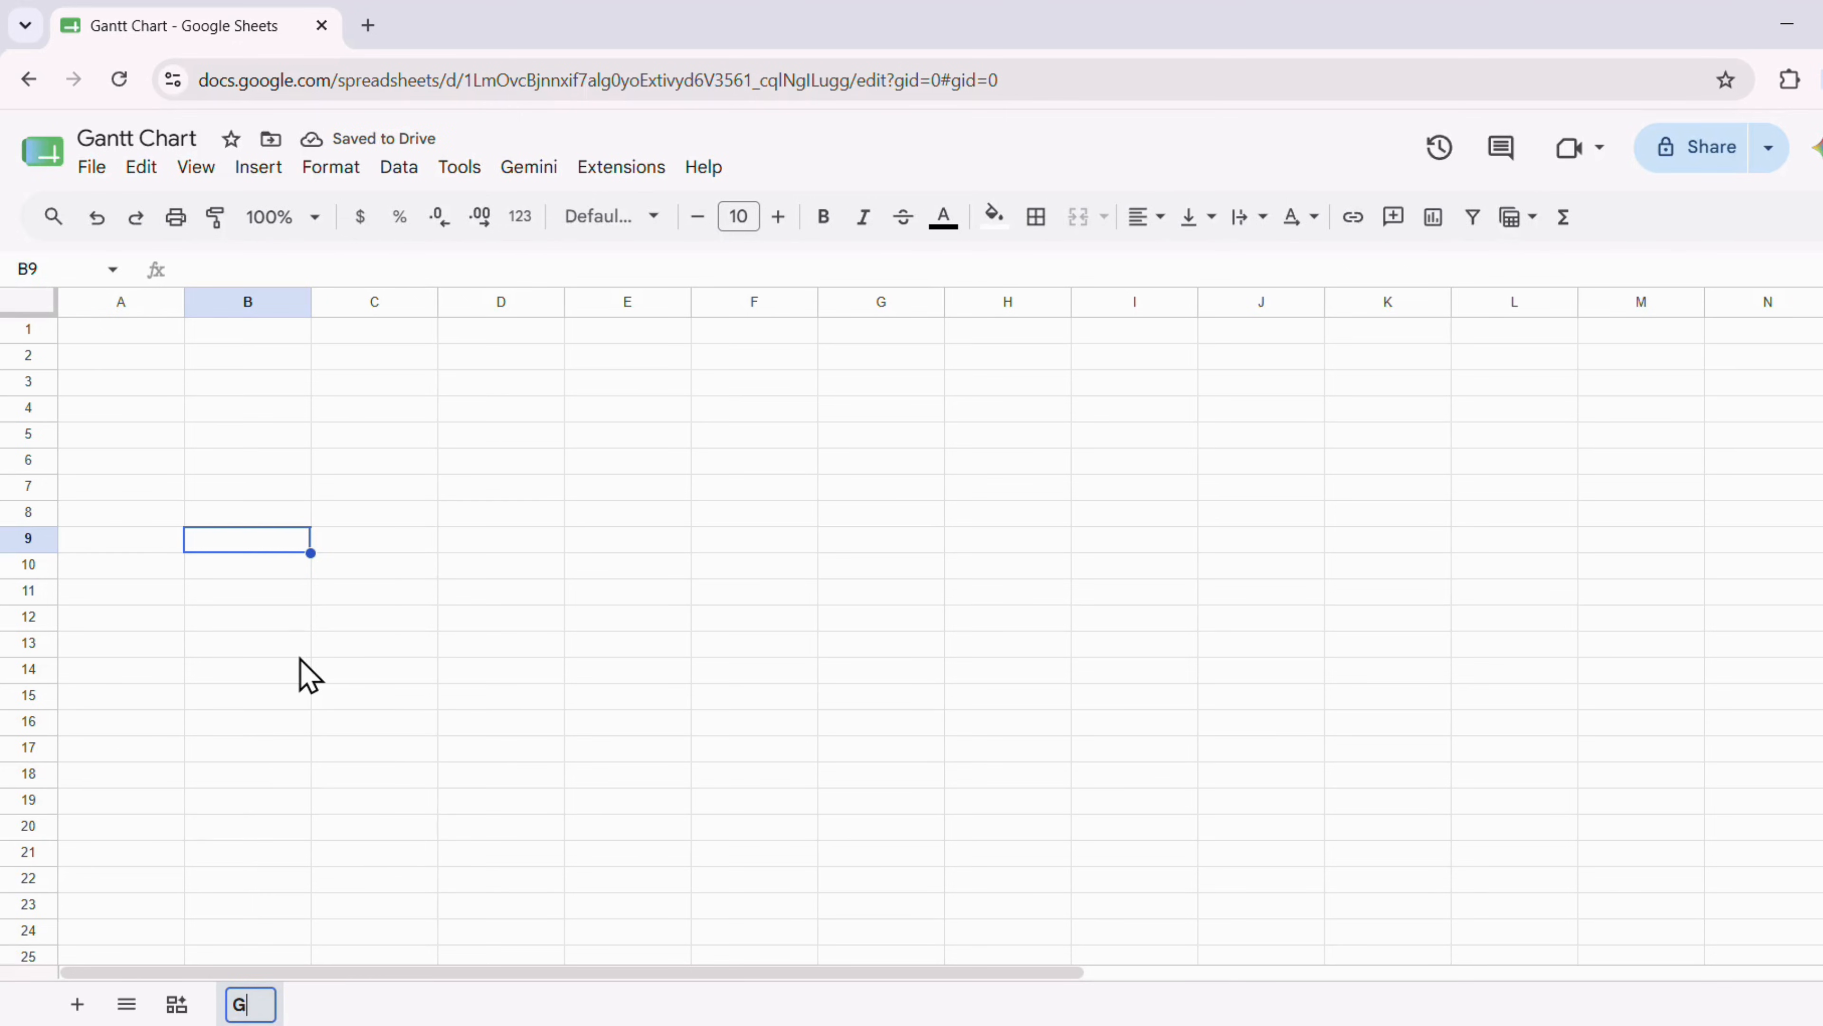
text(antt Chart)
key(Return)
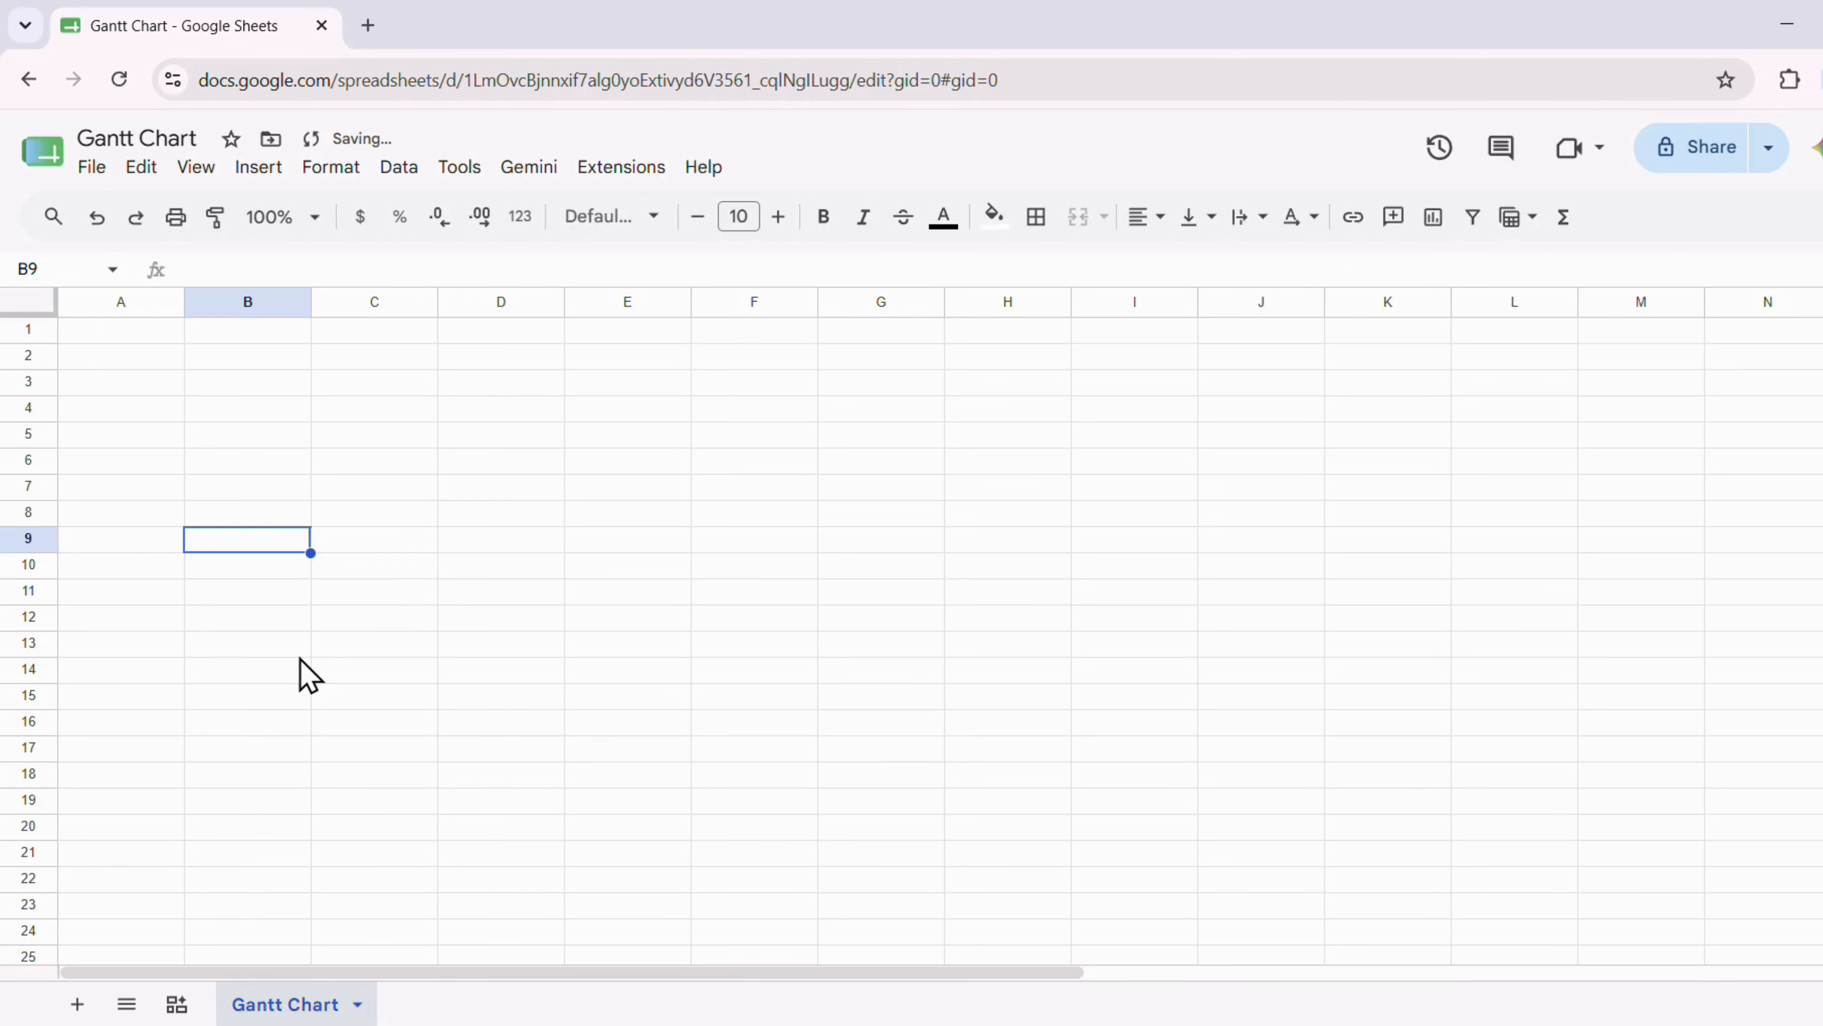
Merge cells B2:D3 and enter the title Gantt Chart in the merged cell
drag(263, 363, 558, 403)
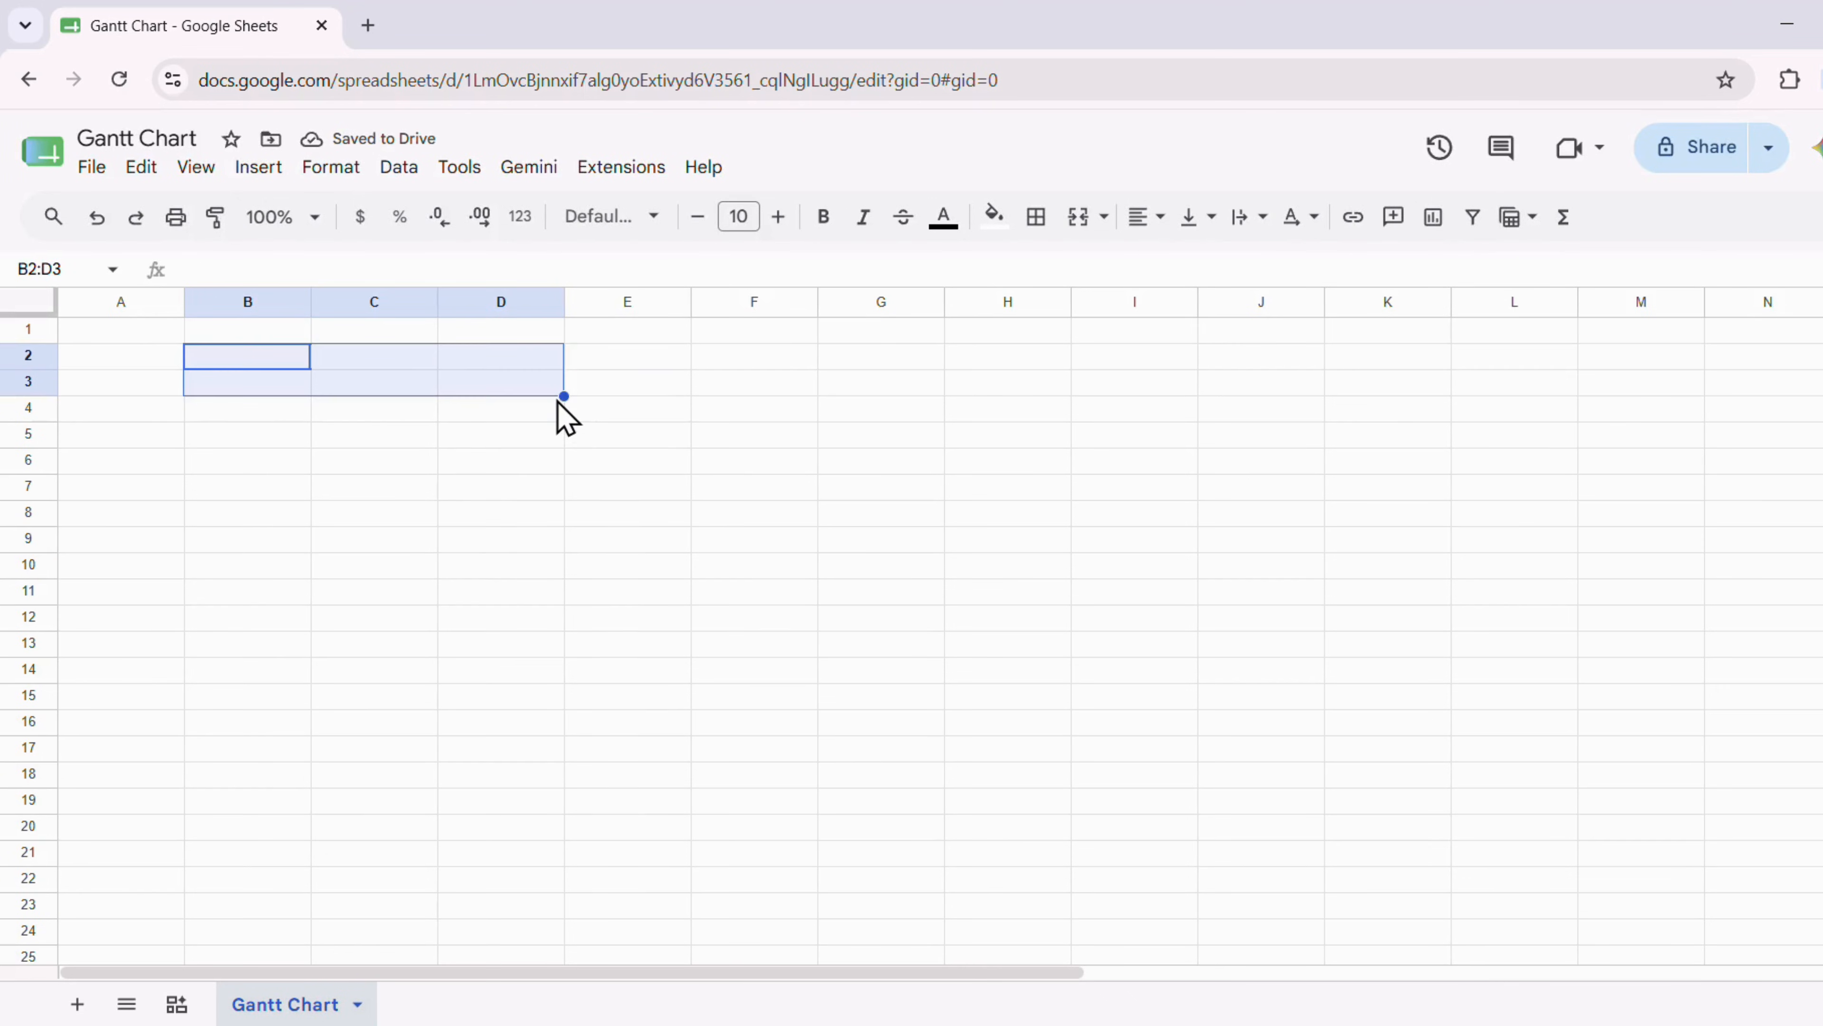
click(1079, 216)
text(Gantt C)
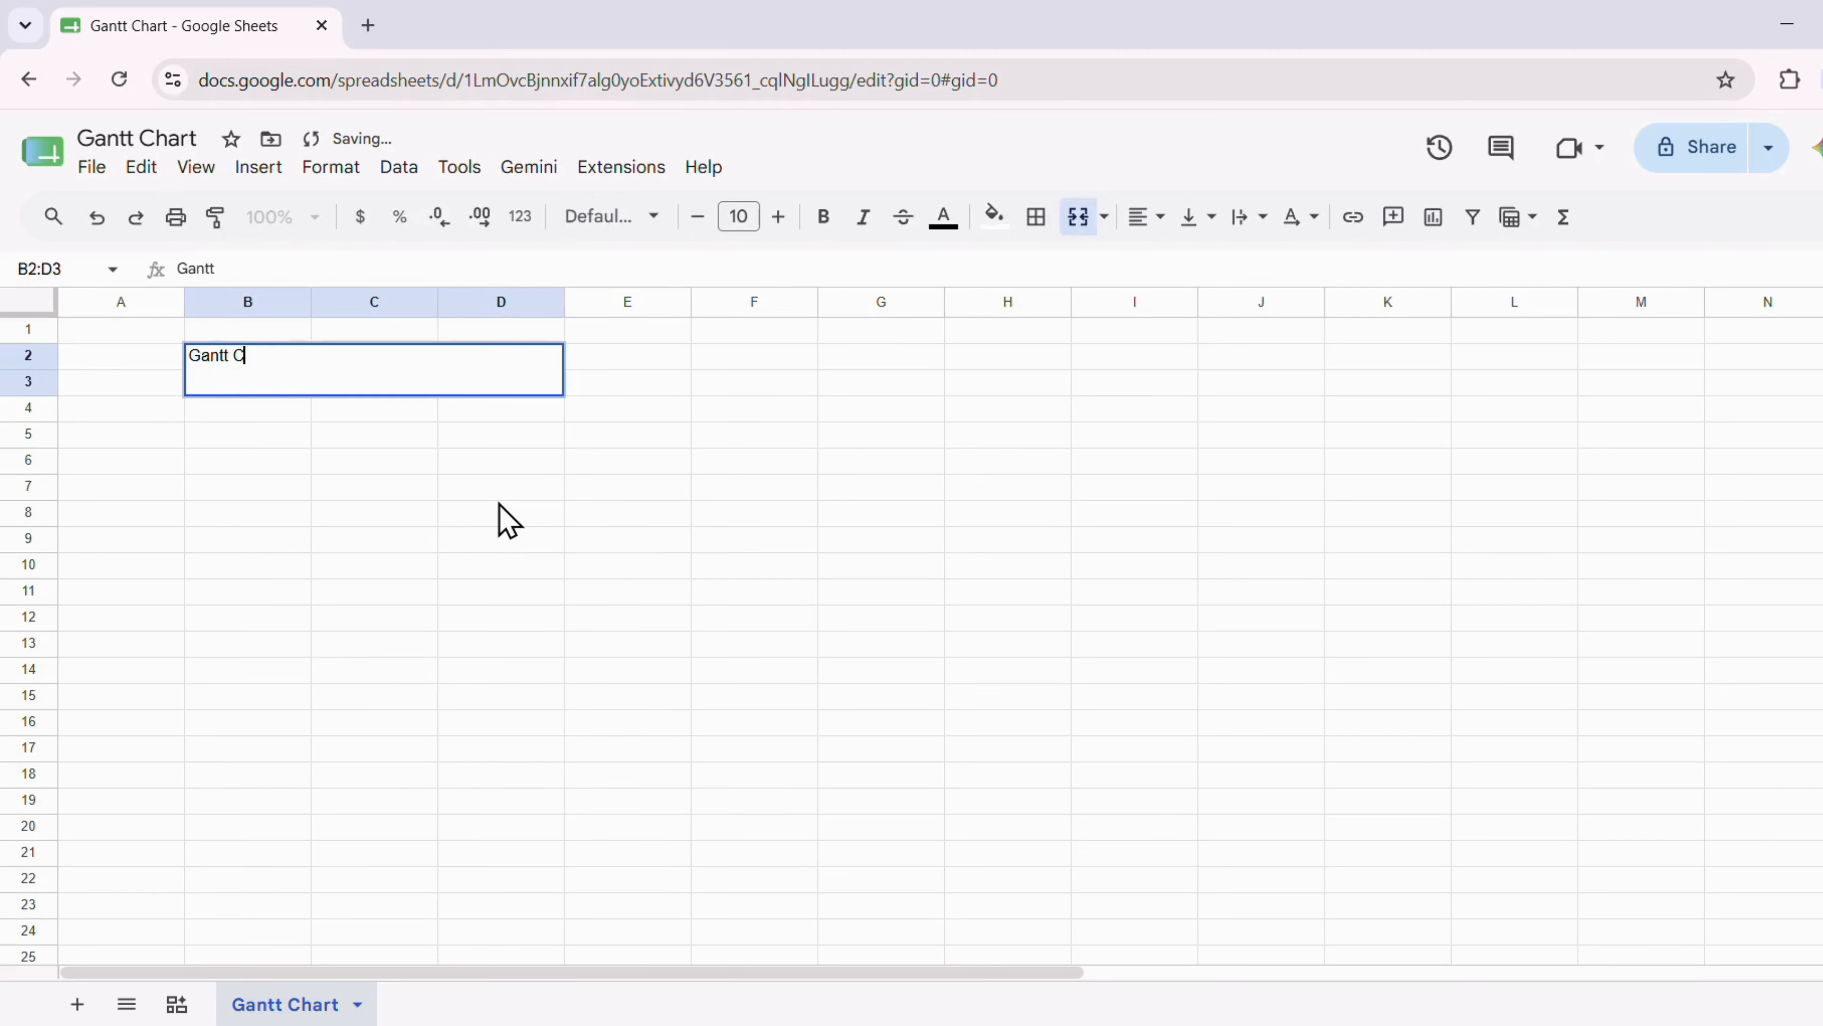
text(hart)
key(Return)
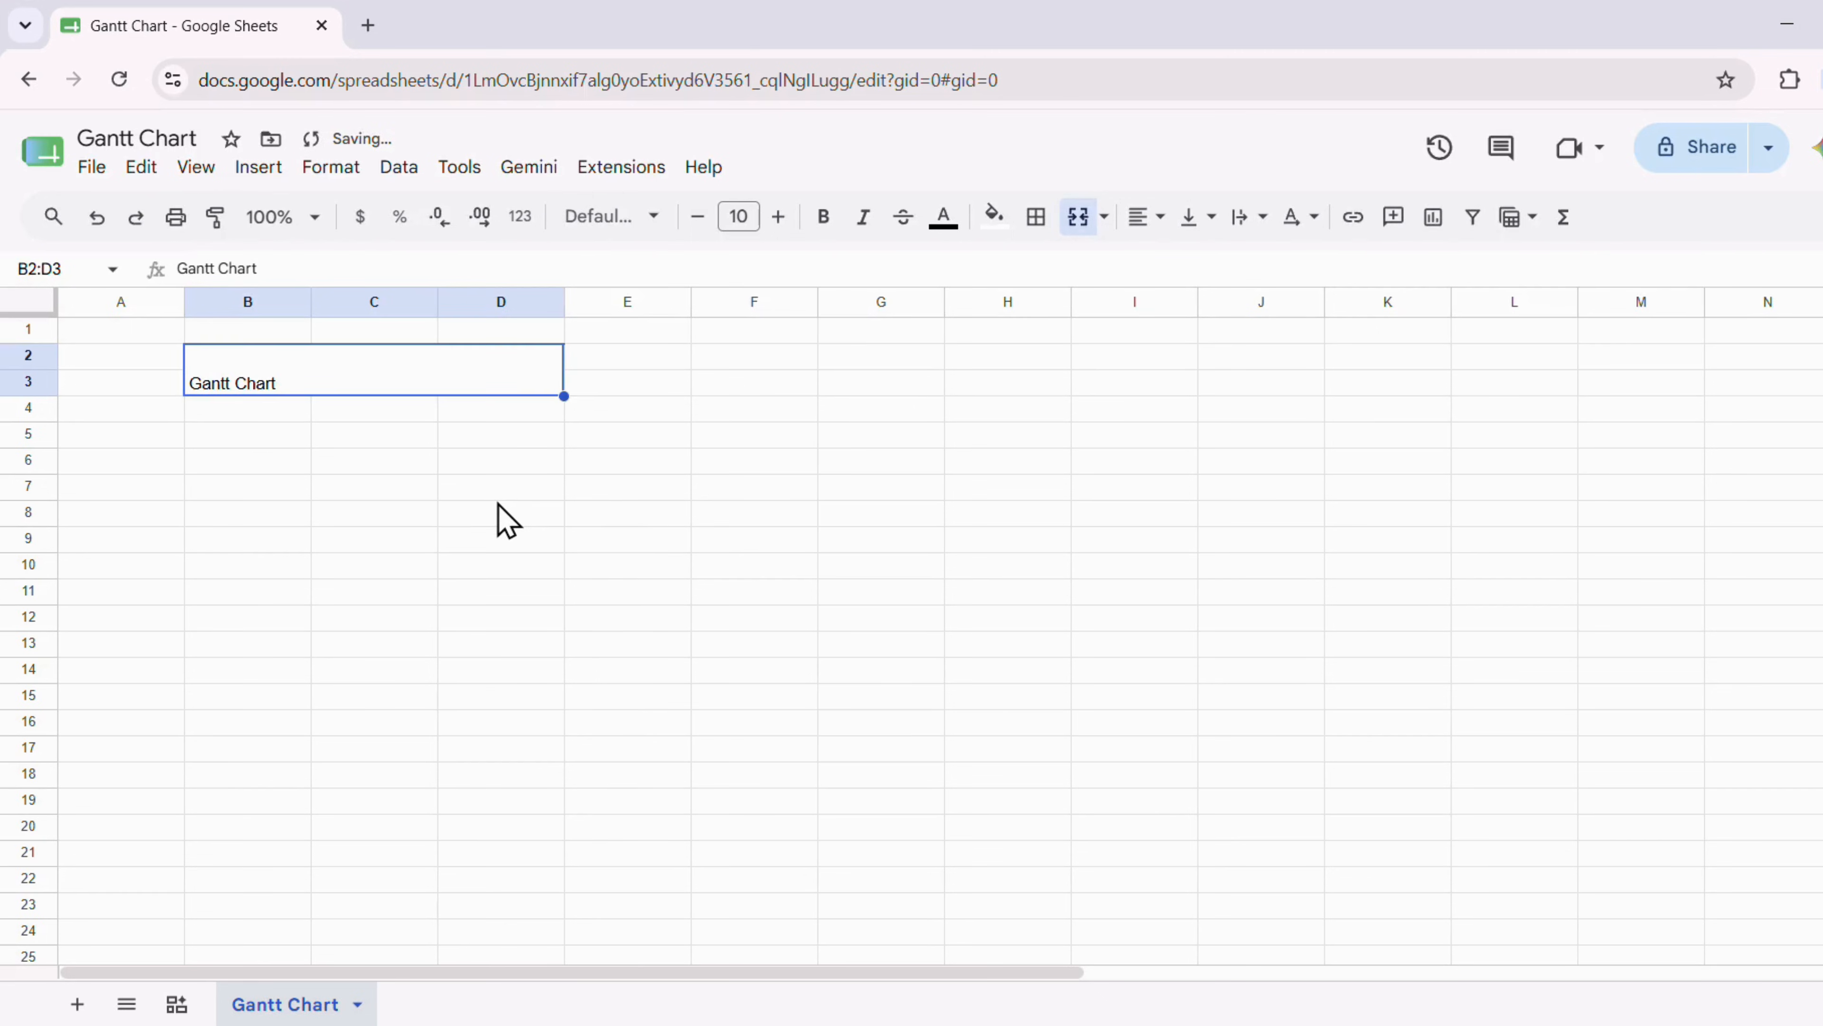
Format all cells of the sheet with centered, middle-aligned, wrapped text in the Helvetica Neue font
click(21, 304)
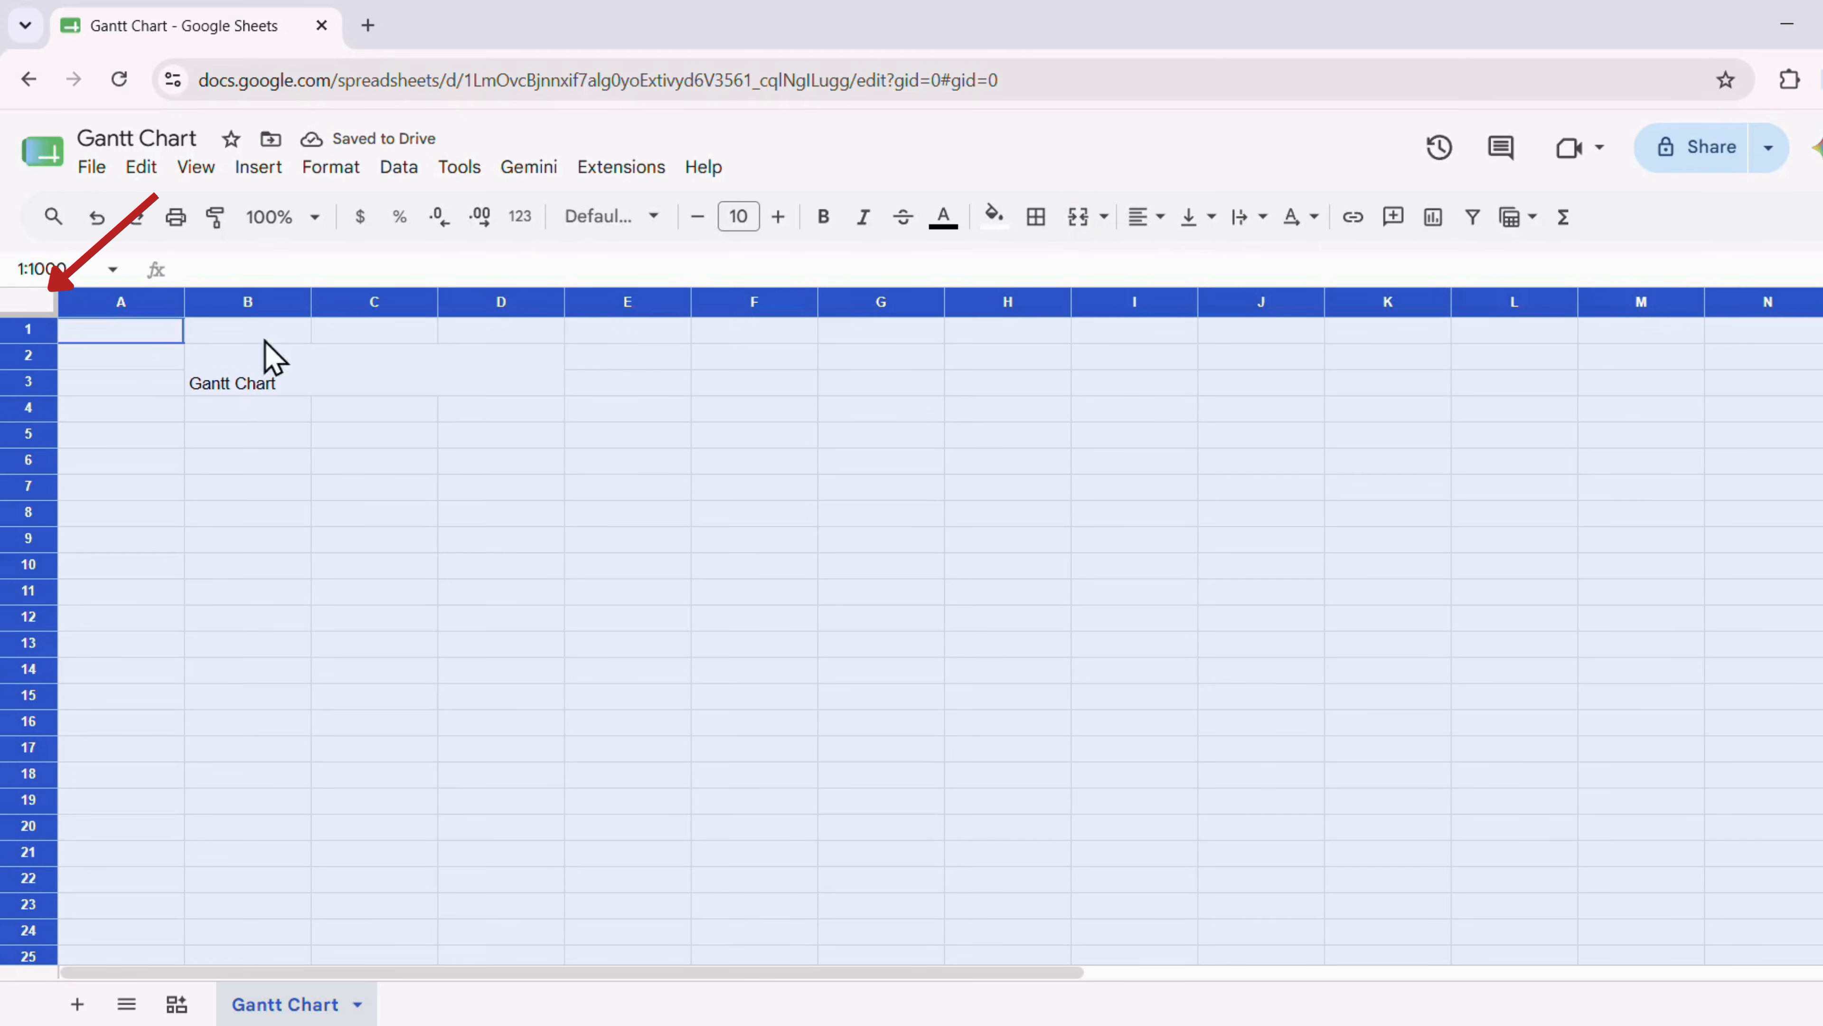
click(1146, 218)
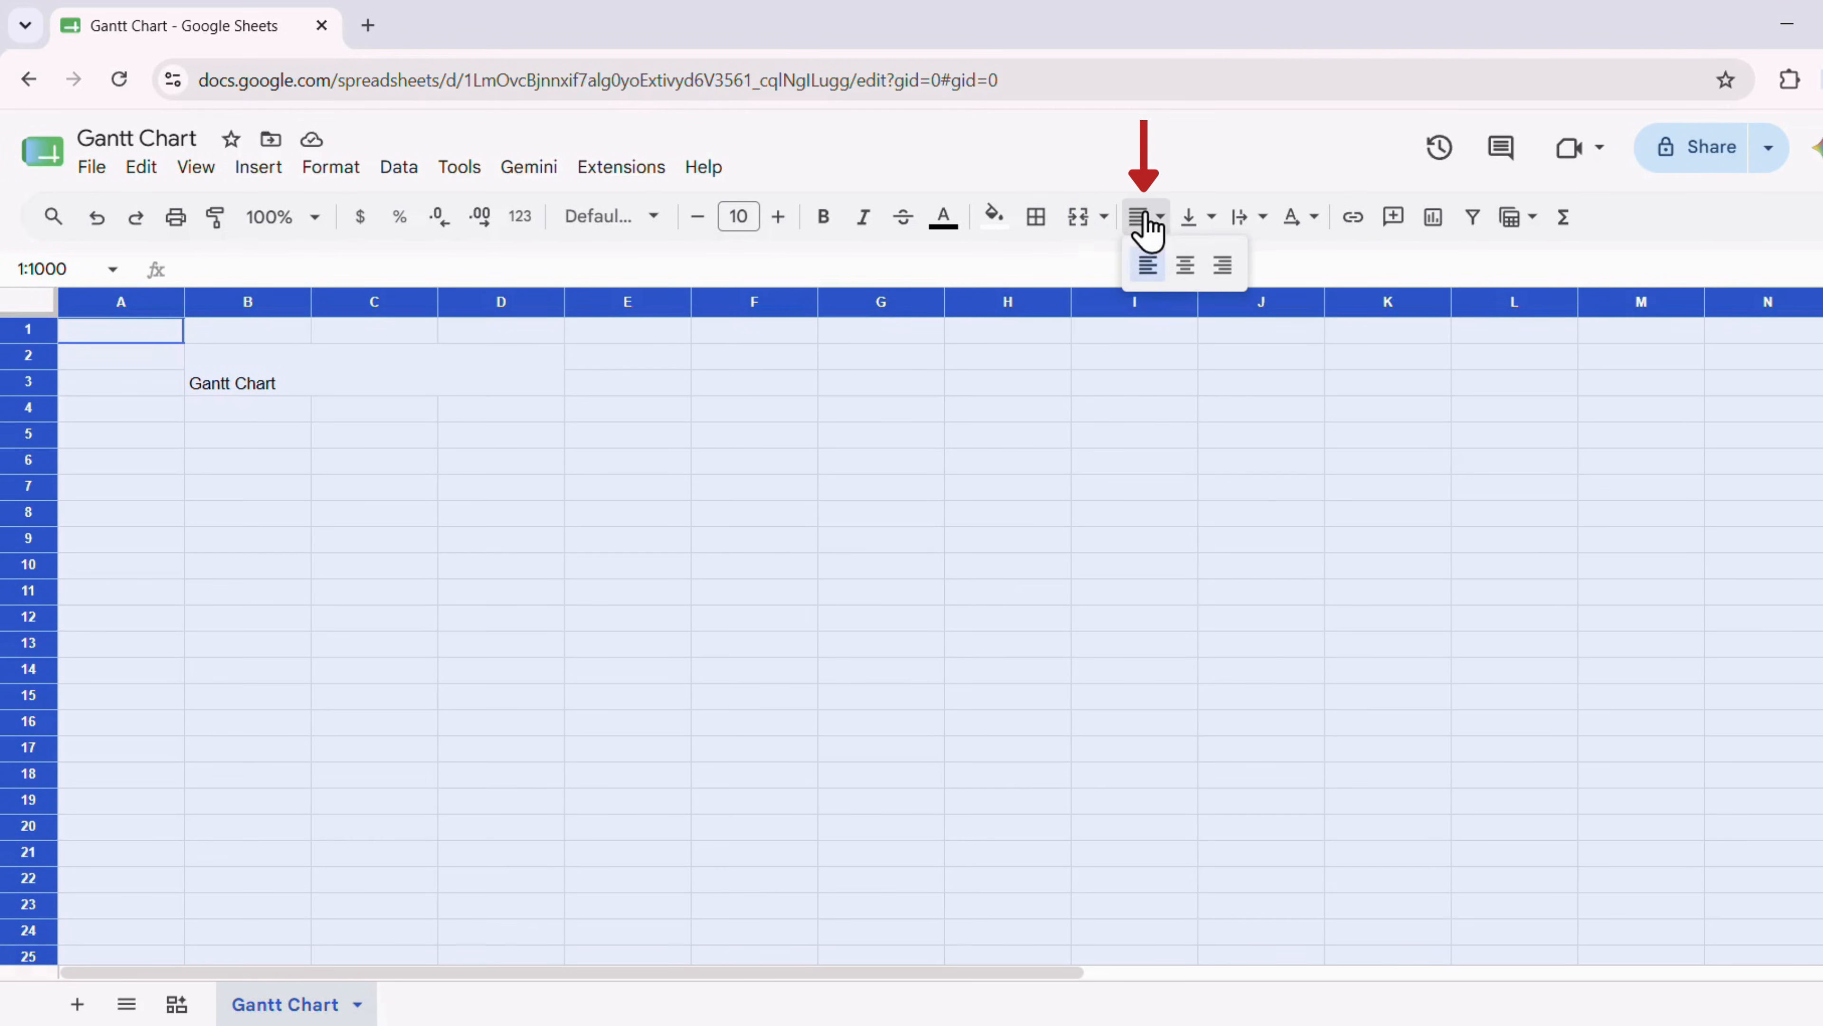
click(1191, 259)
click(1193, 218)
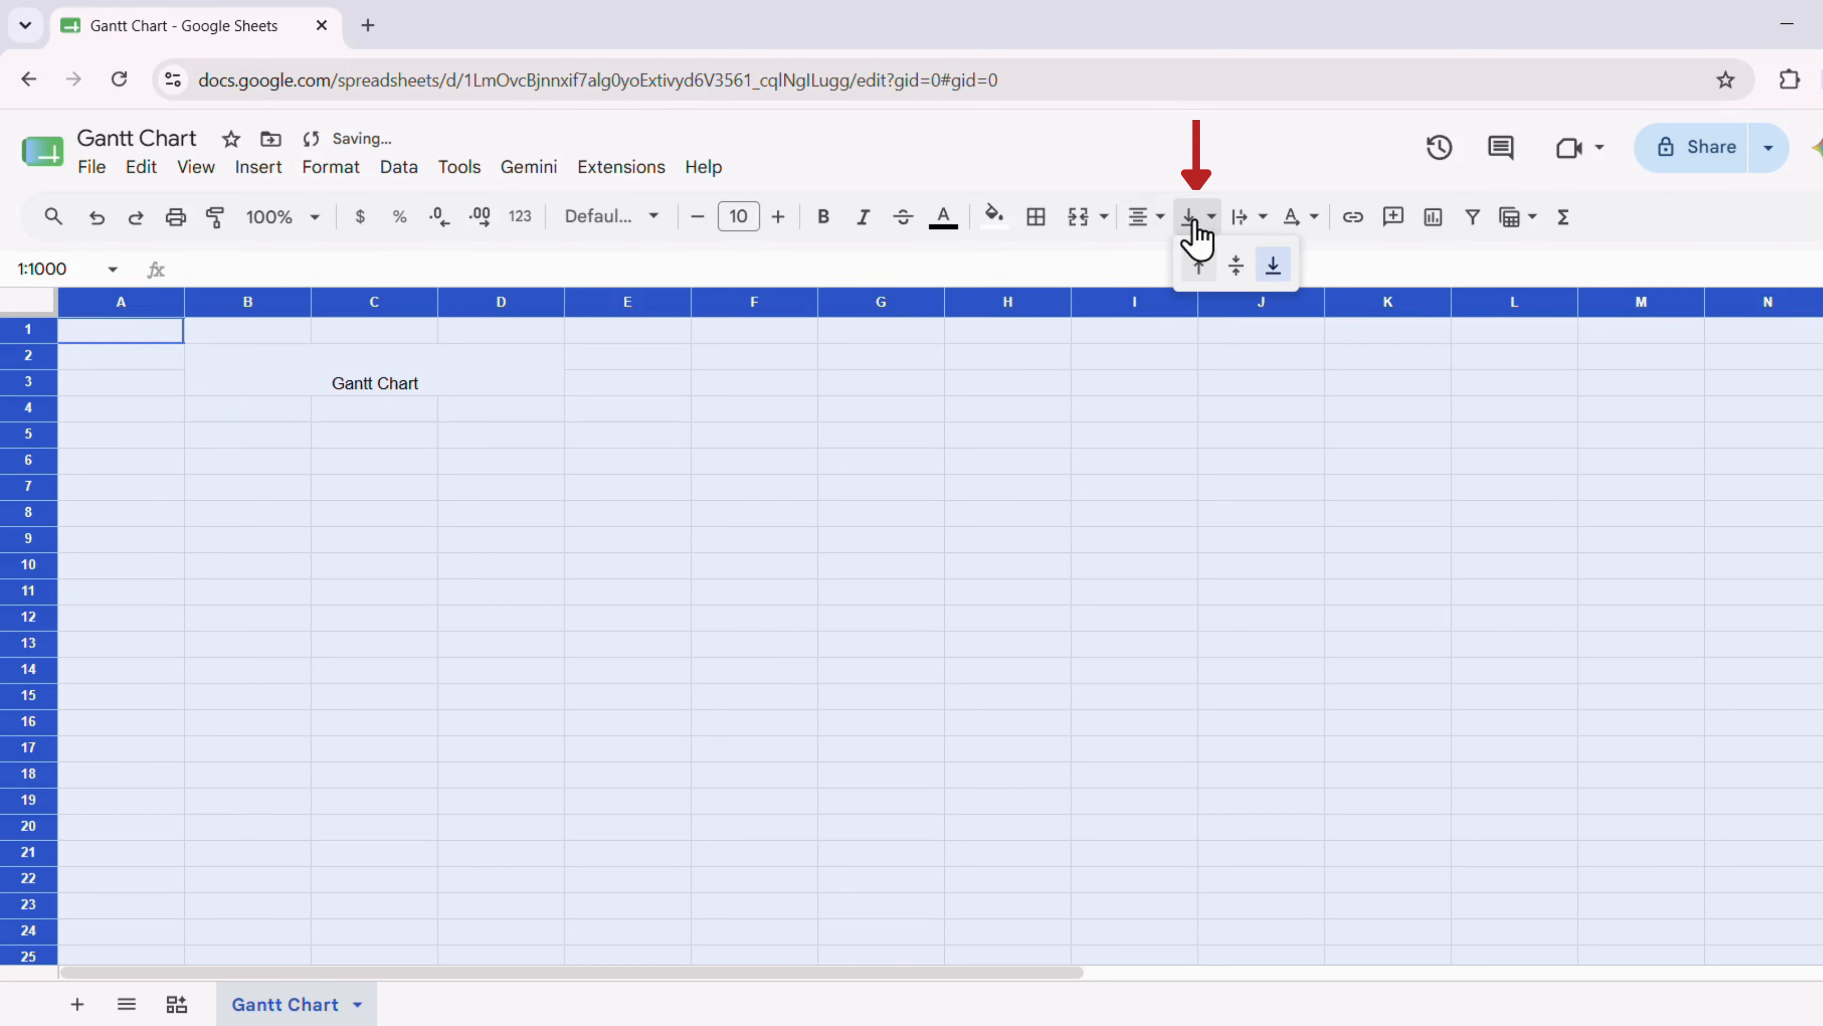
click(1236, 265)
click(1261, 217)
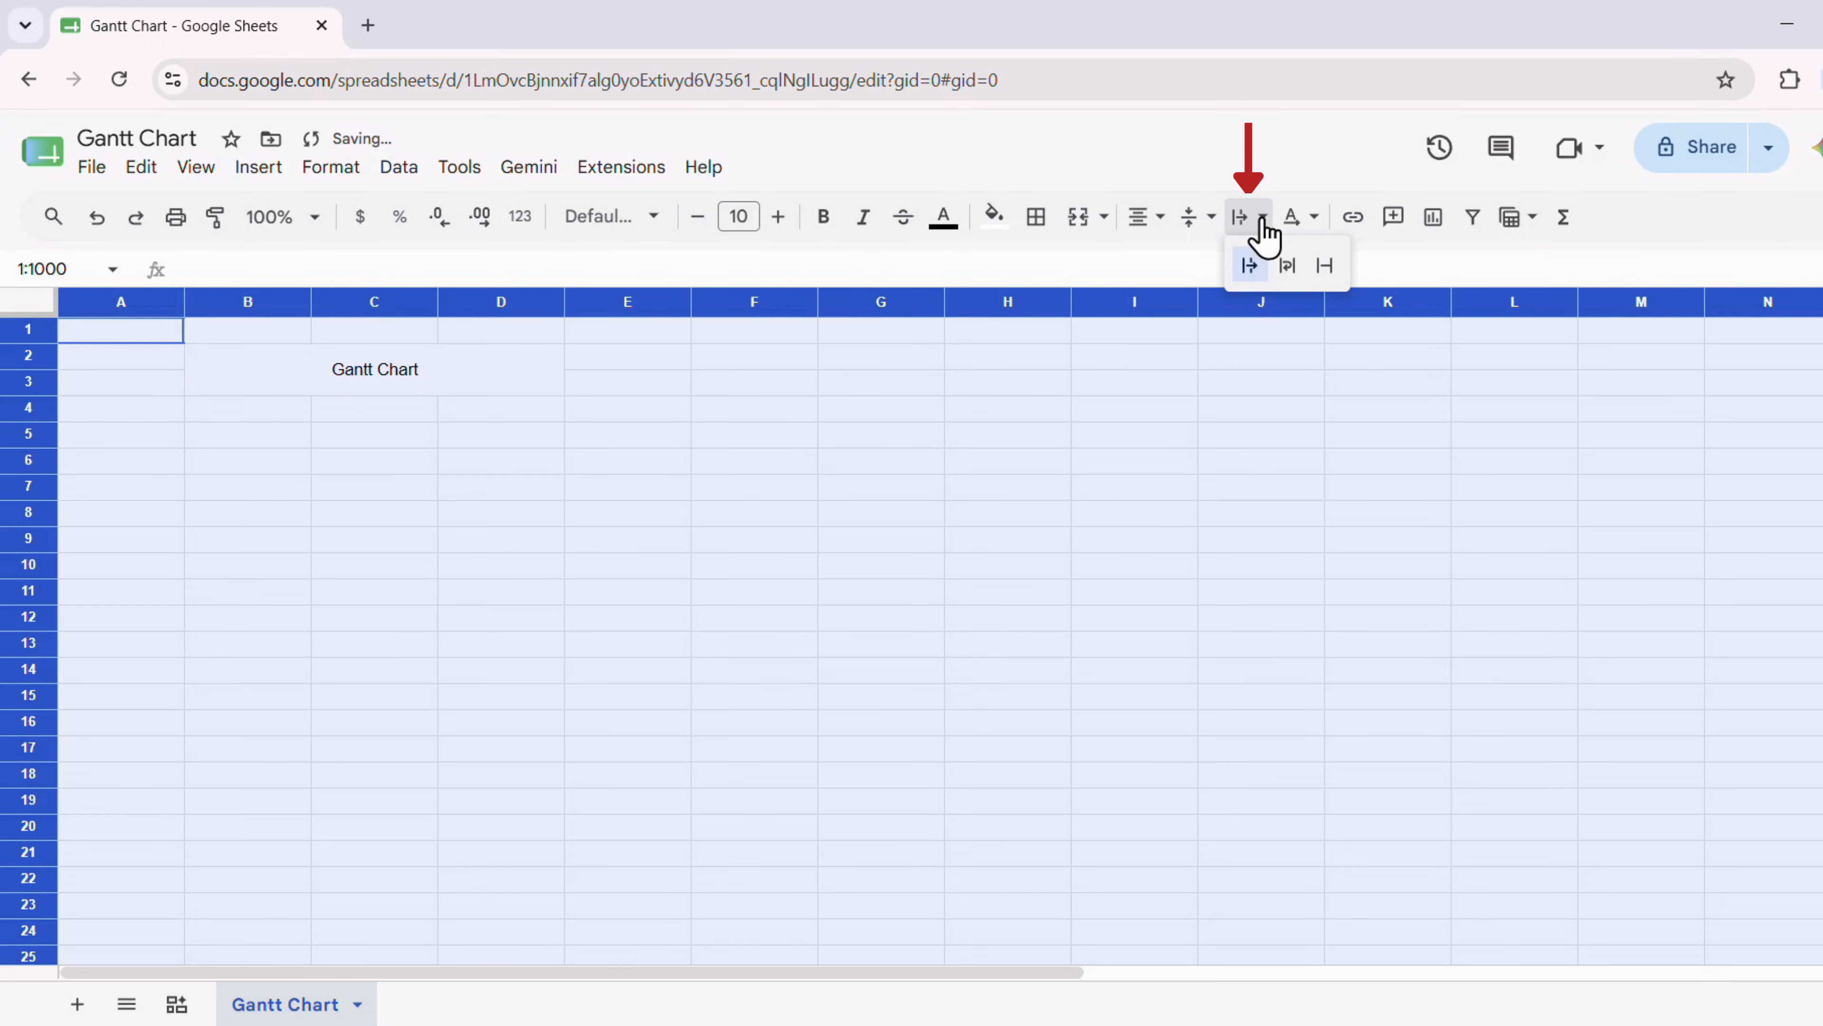
click(1287, 265)
click(616, 228)
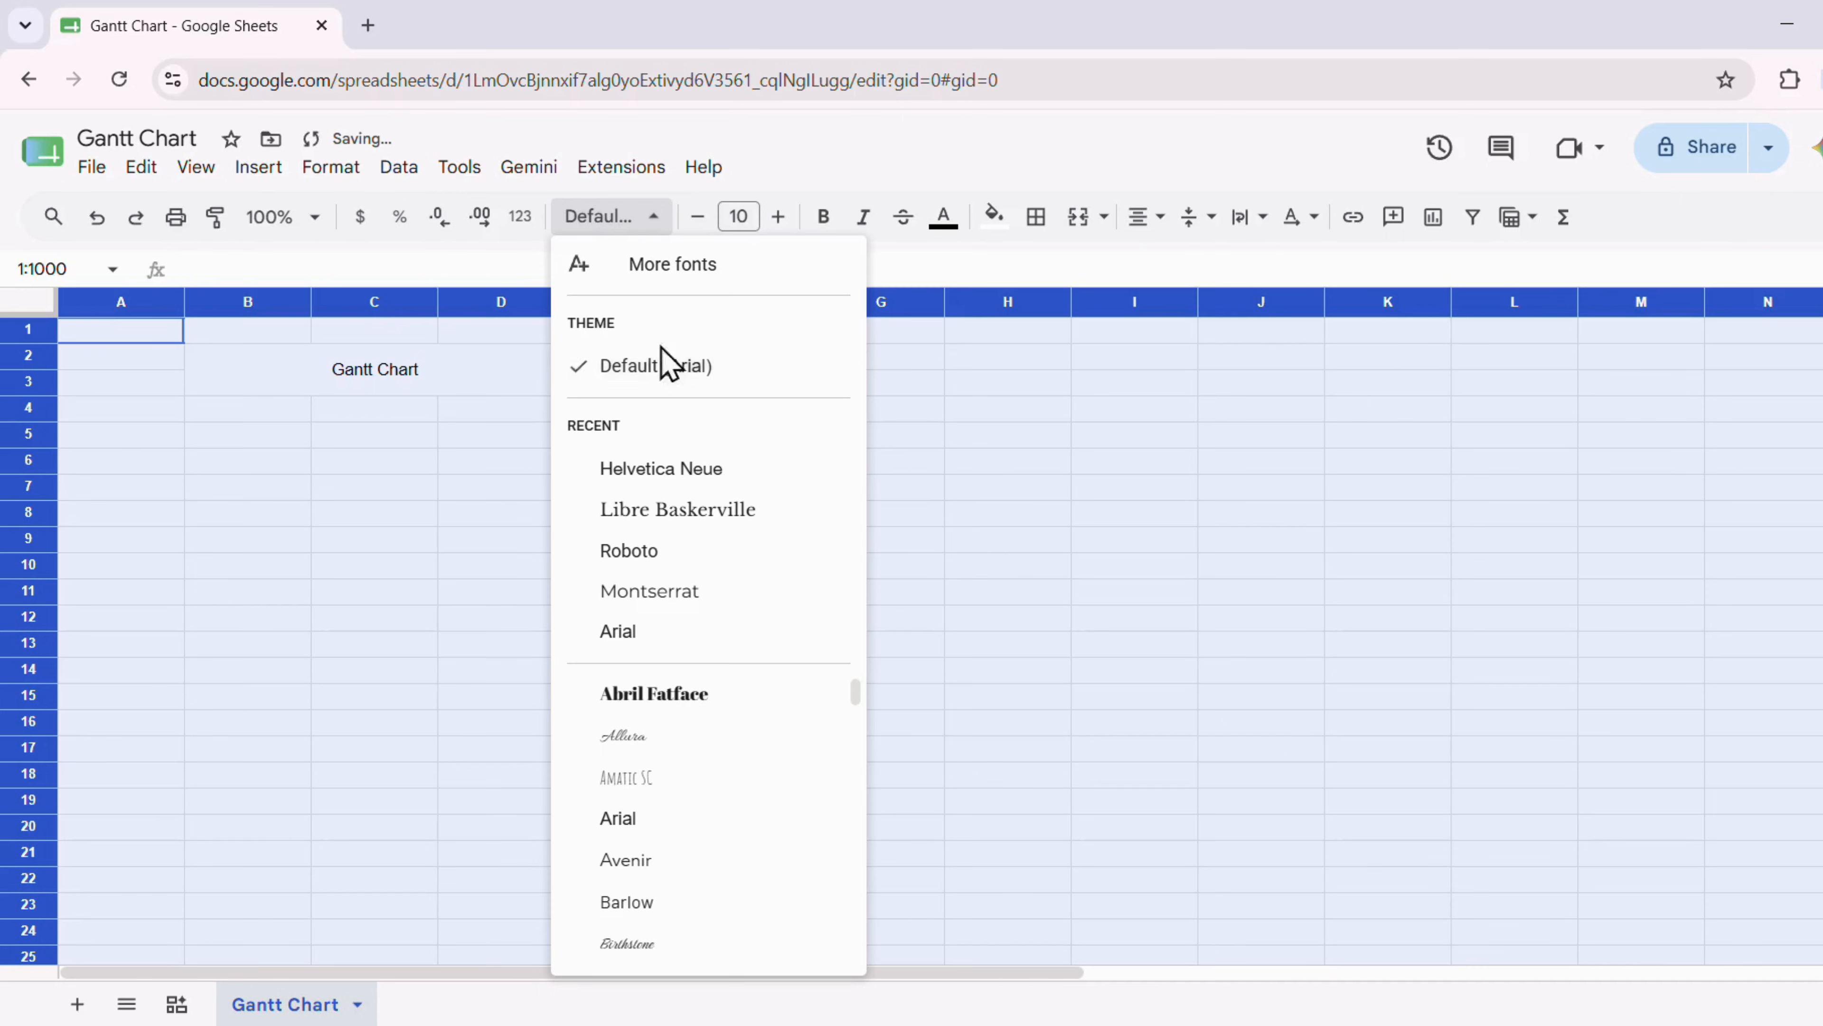
click(619, 470)
Set the Gantt Chart title in B2:D3 to the Libre Baskerville font and align it left
click(425, 379)
click(589, 229)
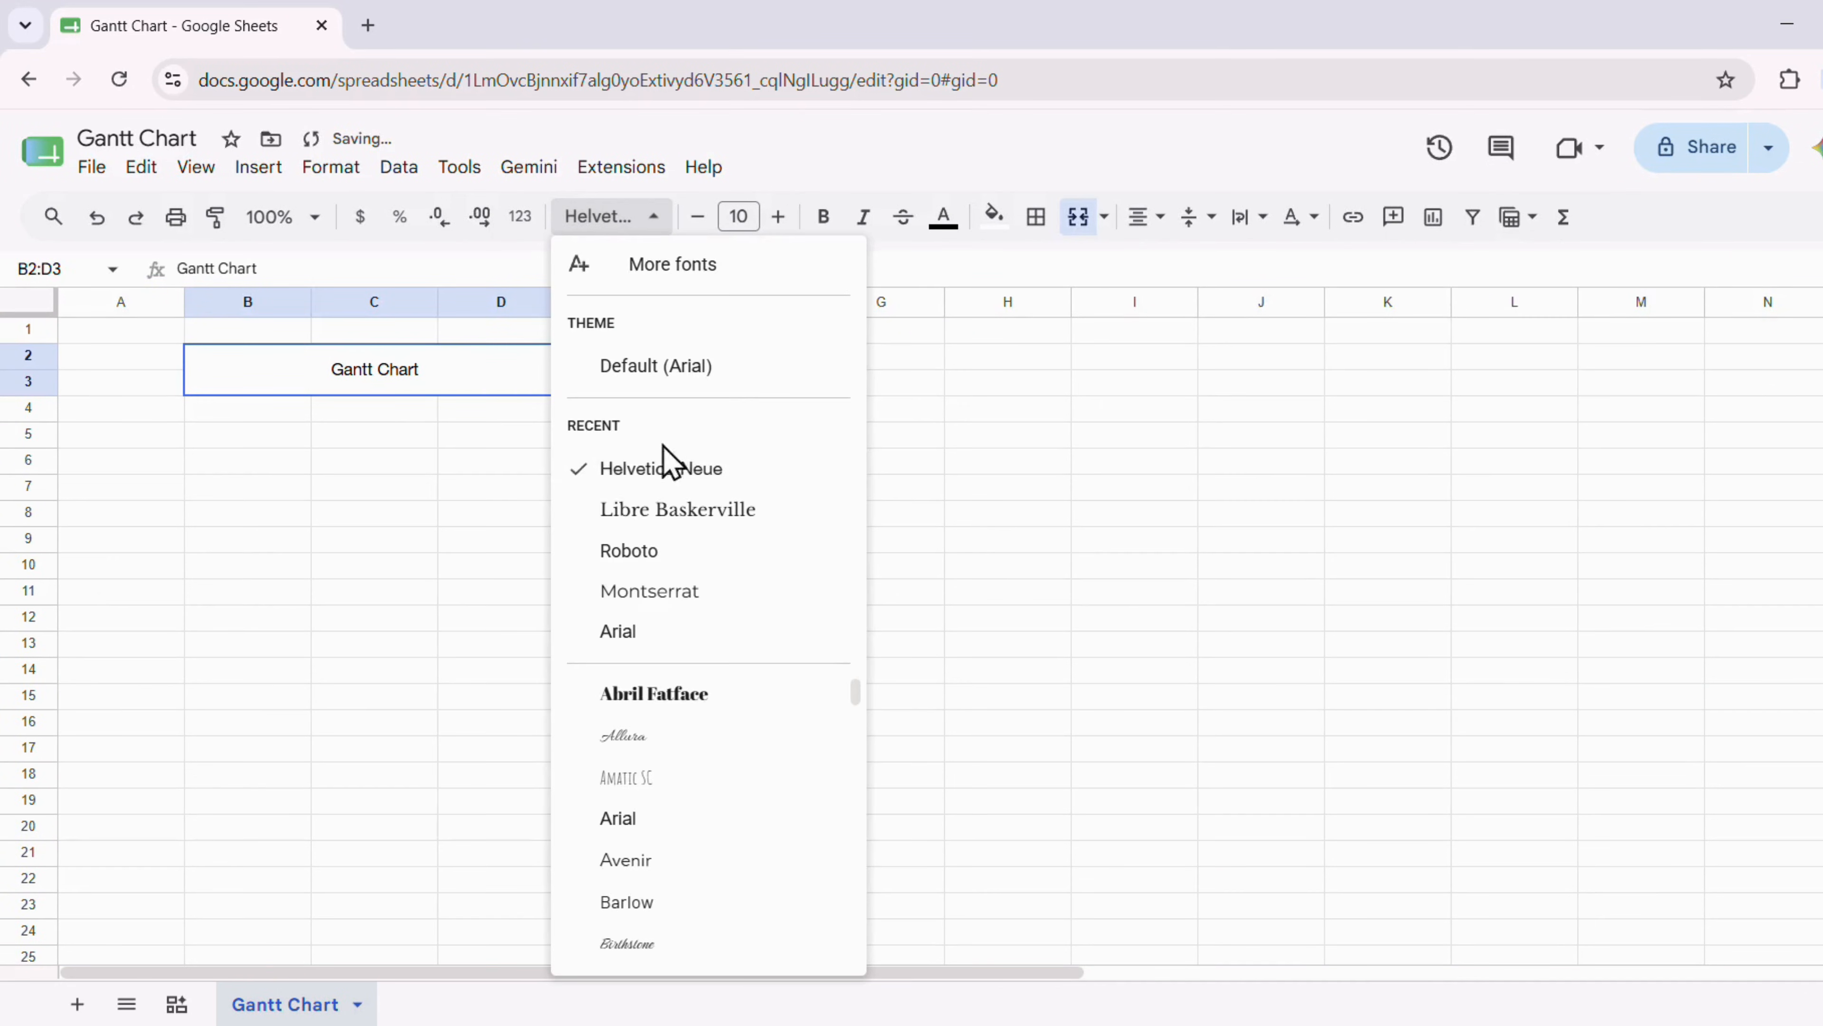
click(679, 511)
click(1141, 218)
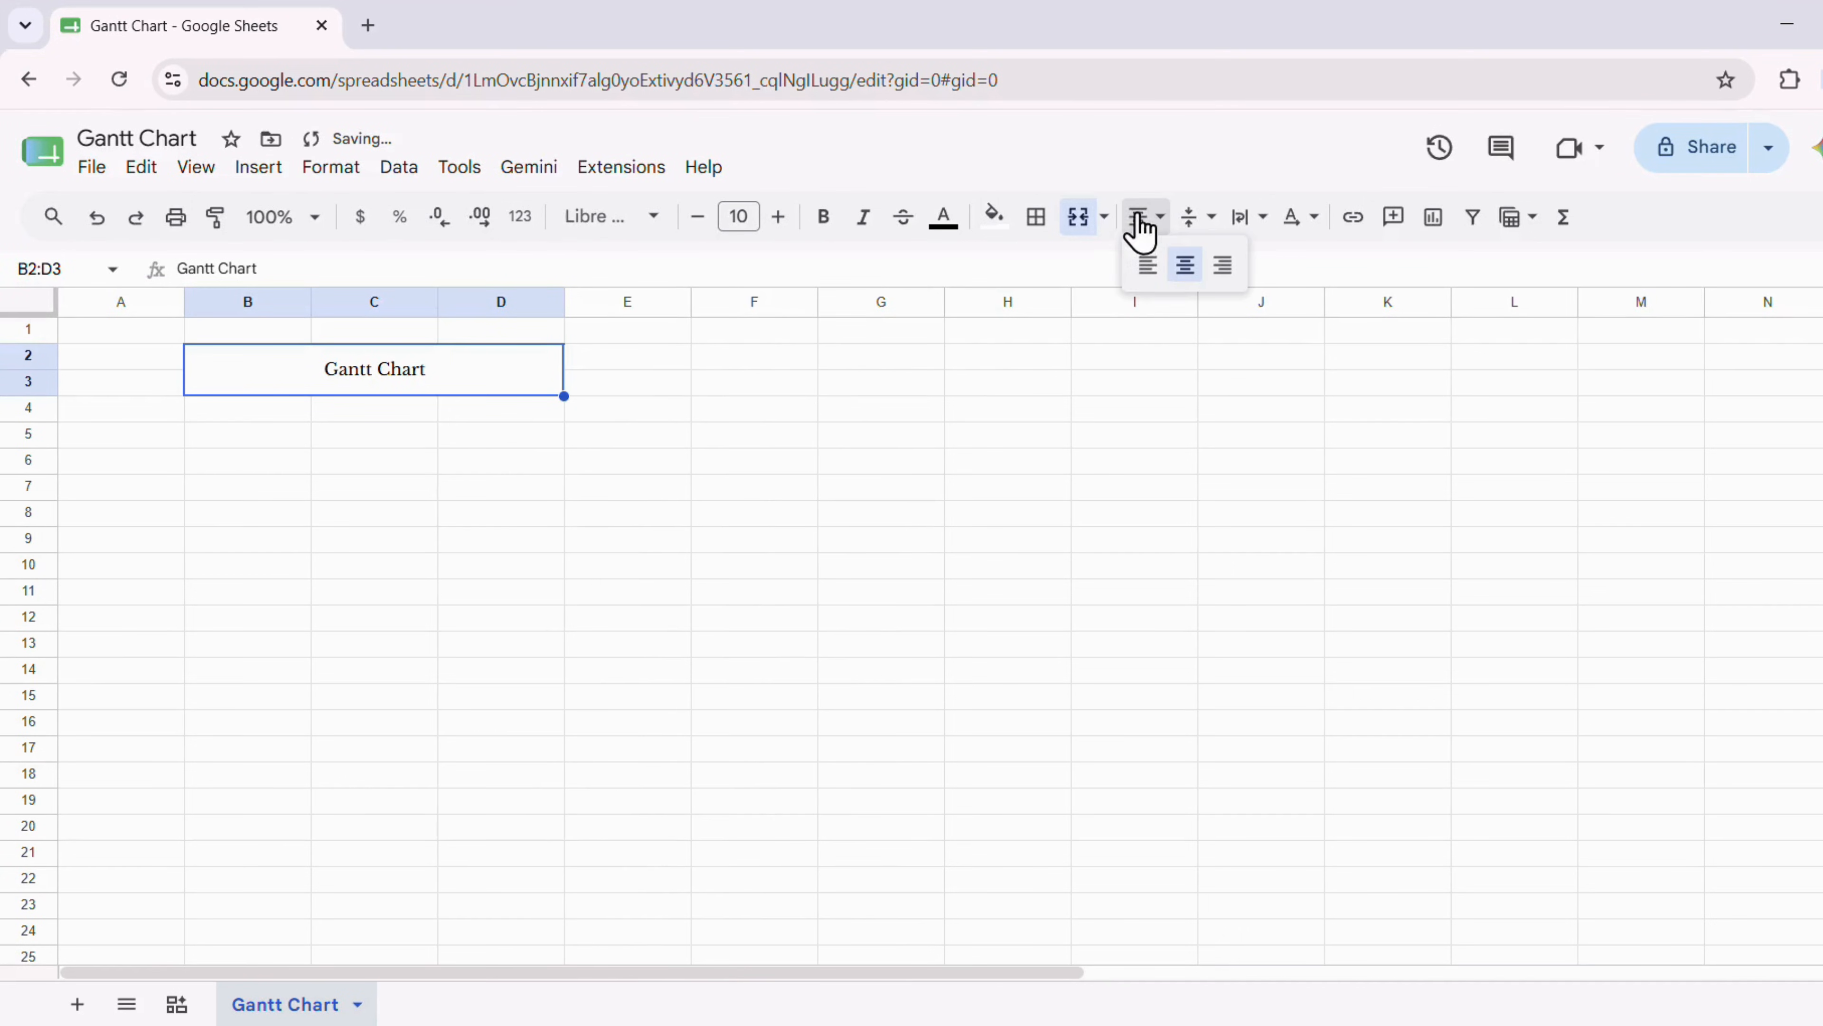
click(1147, 266)
Increase the font size of the Gantt Chart title to 19
click(778, 216)
click(777, 216)
click(777, 216)
click(777, 216)
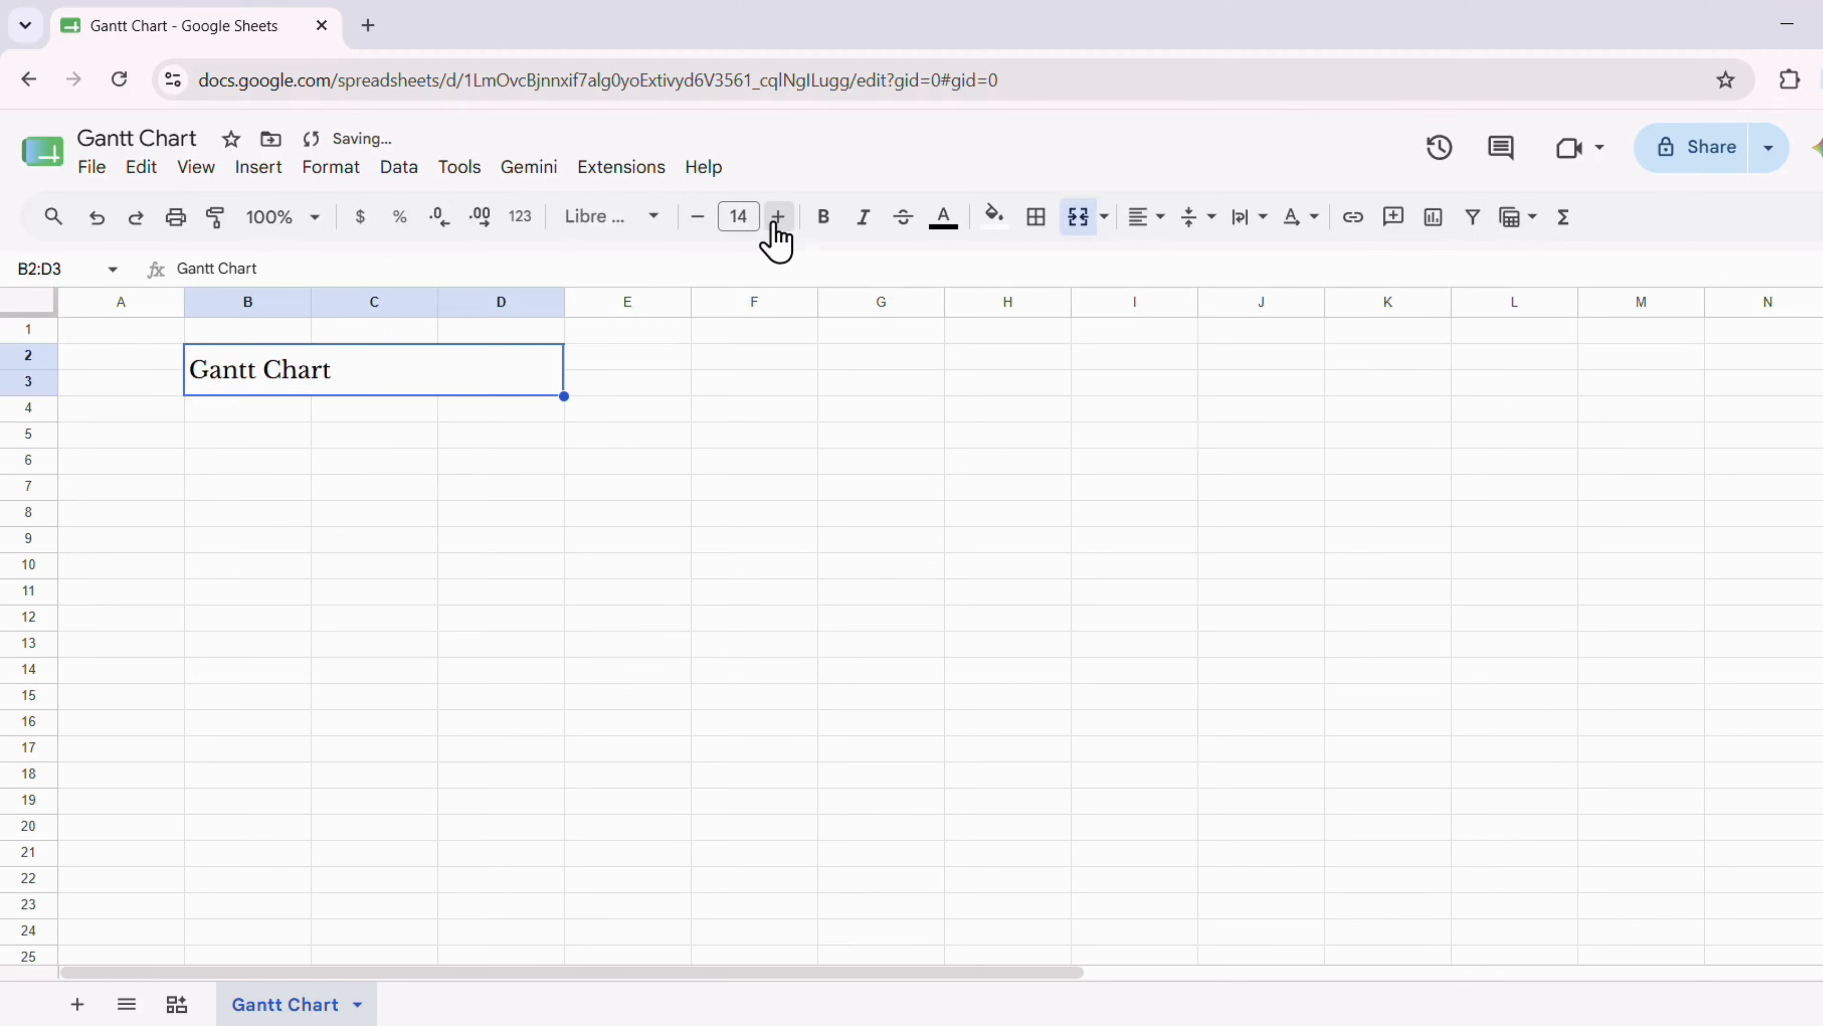
click(777, 216)
click(777, 216)
click(778, 216)
click(777, 216)
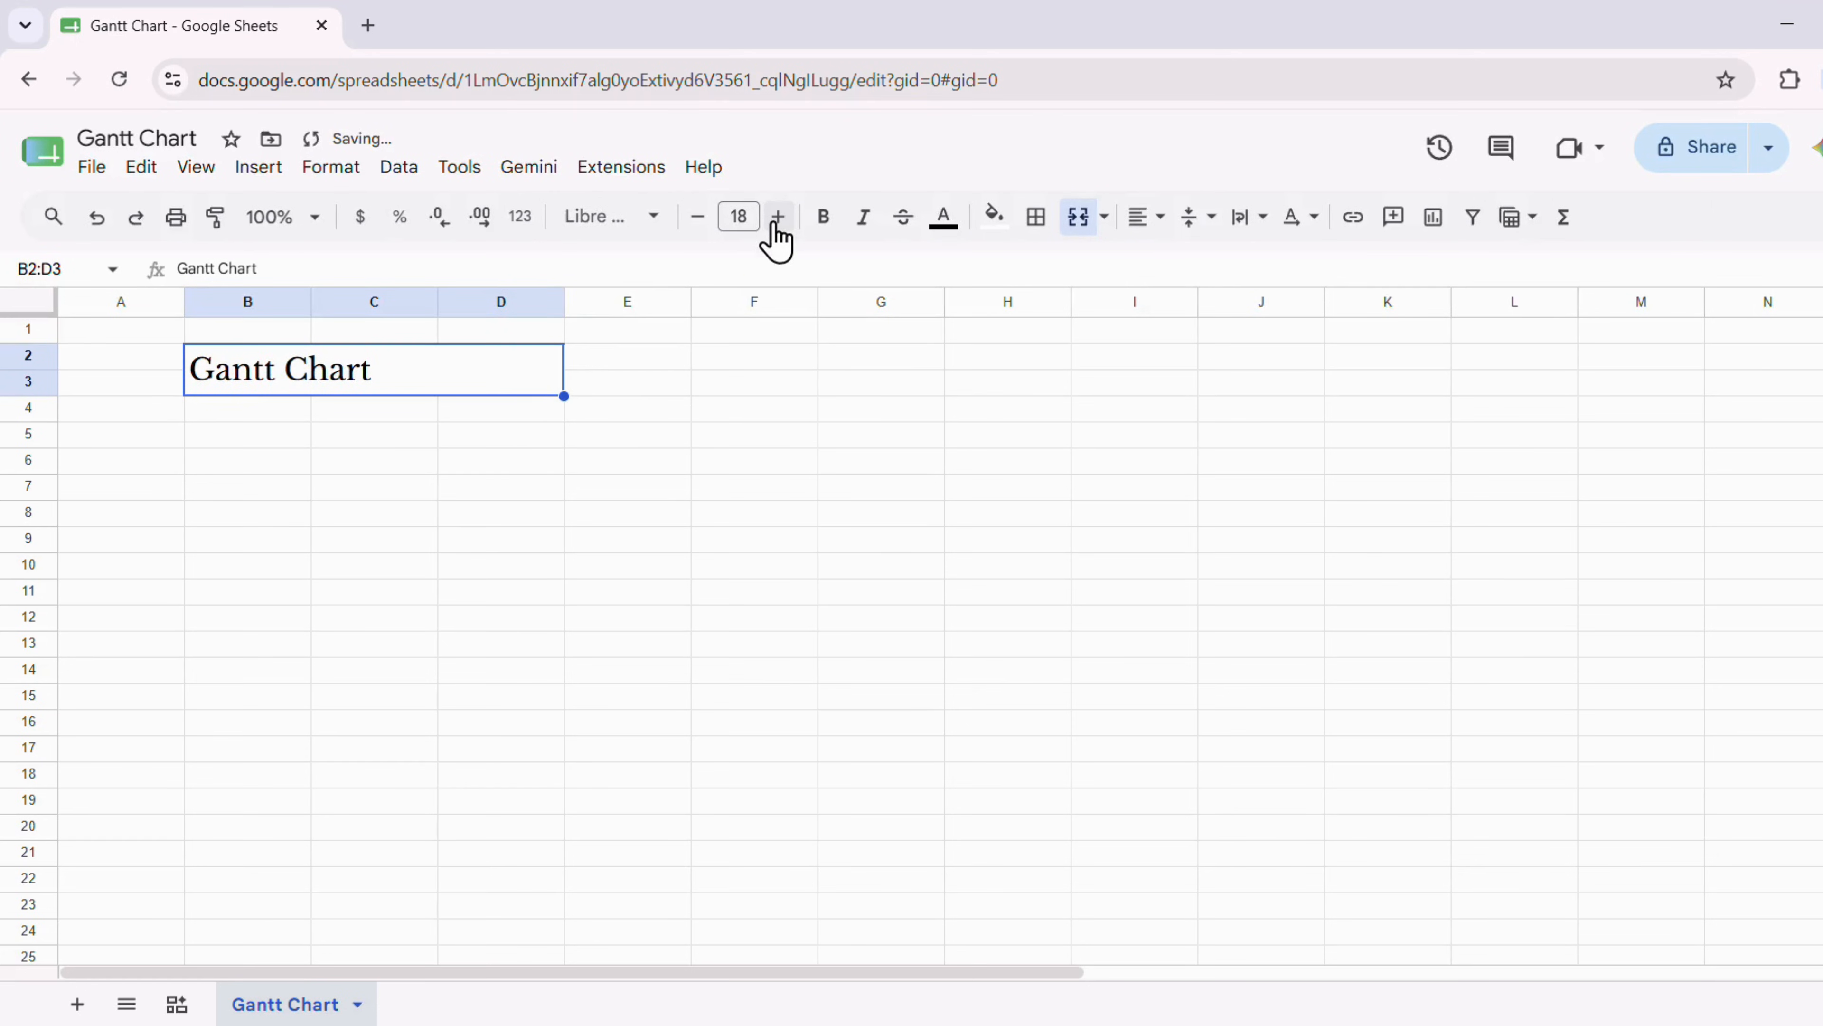
click(777, 216)
Enter the label Start Date in cell B5
click(256, 436)
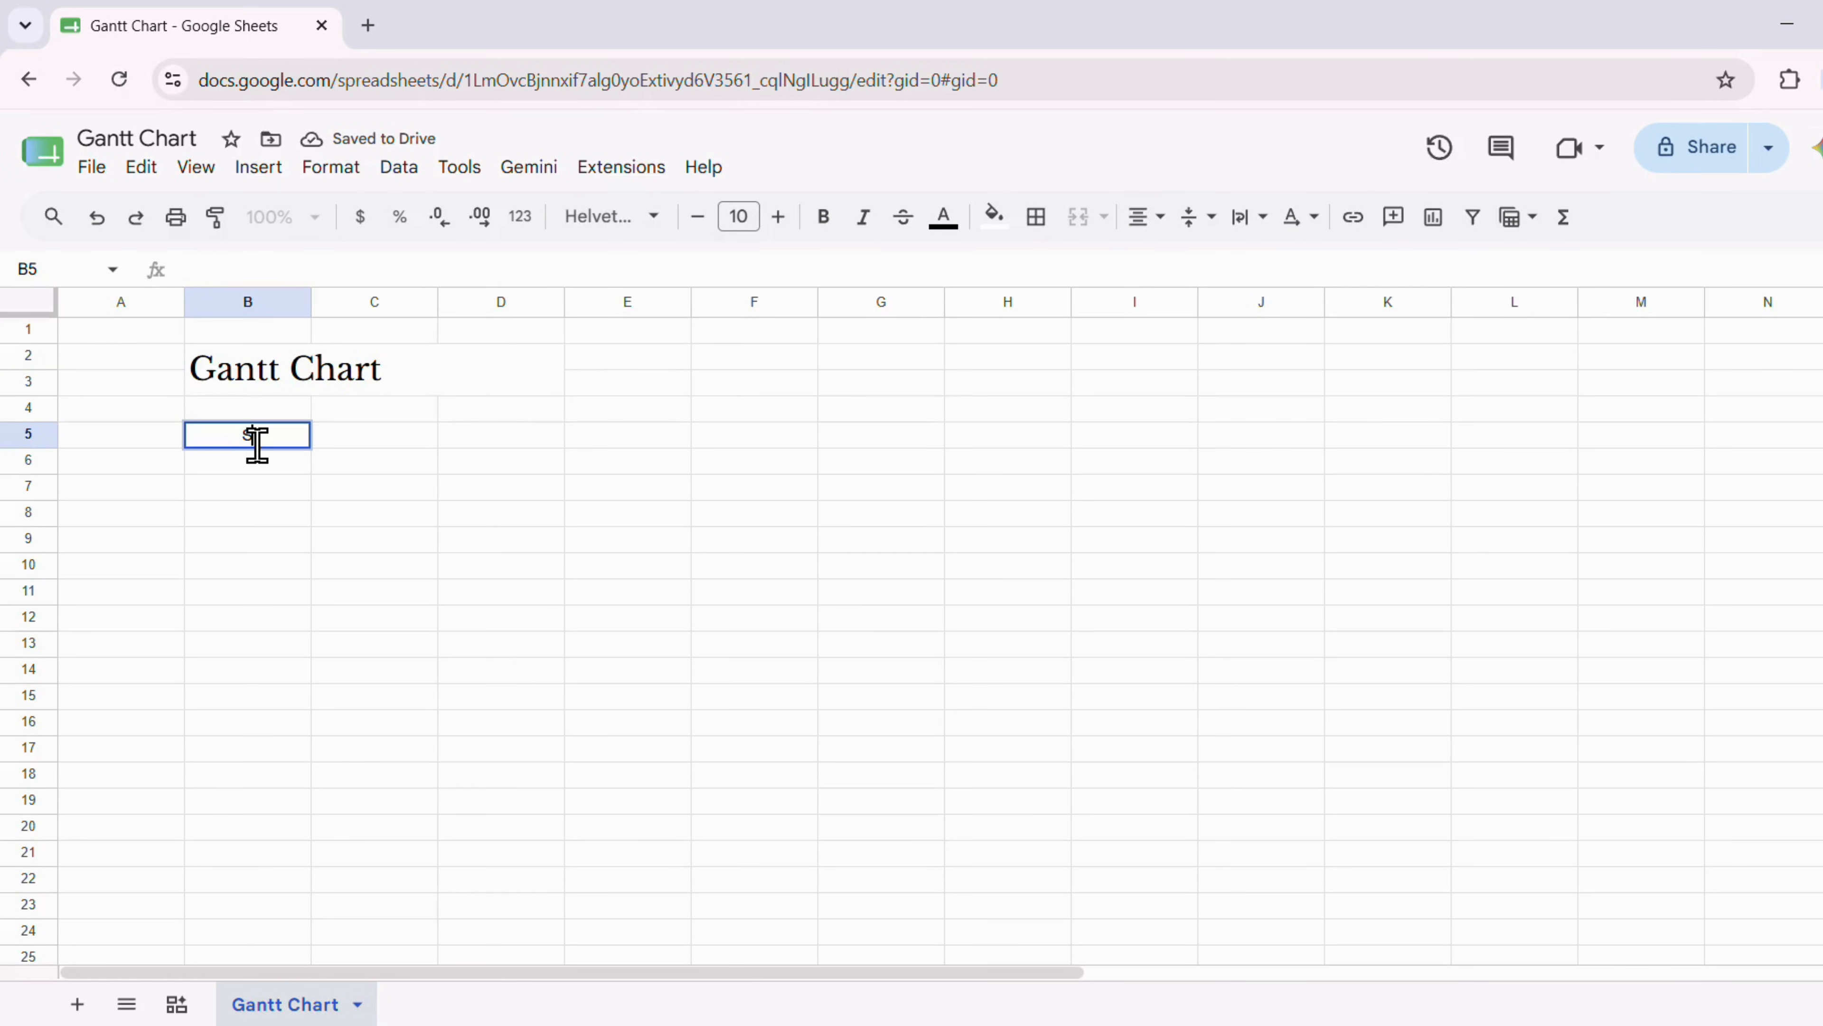
text(Start)
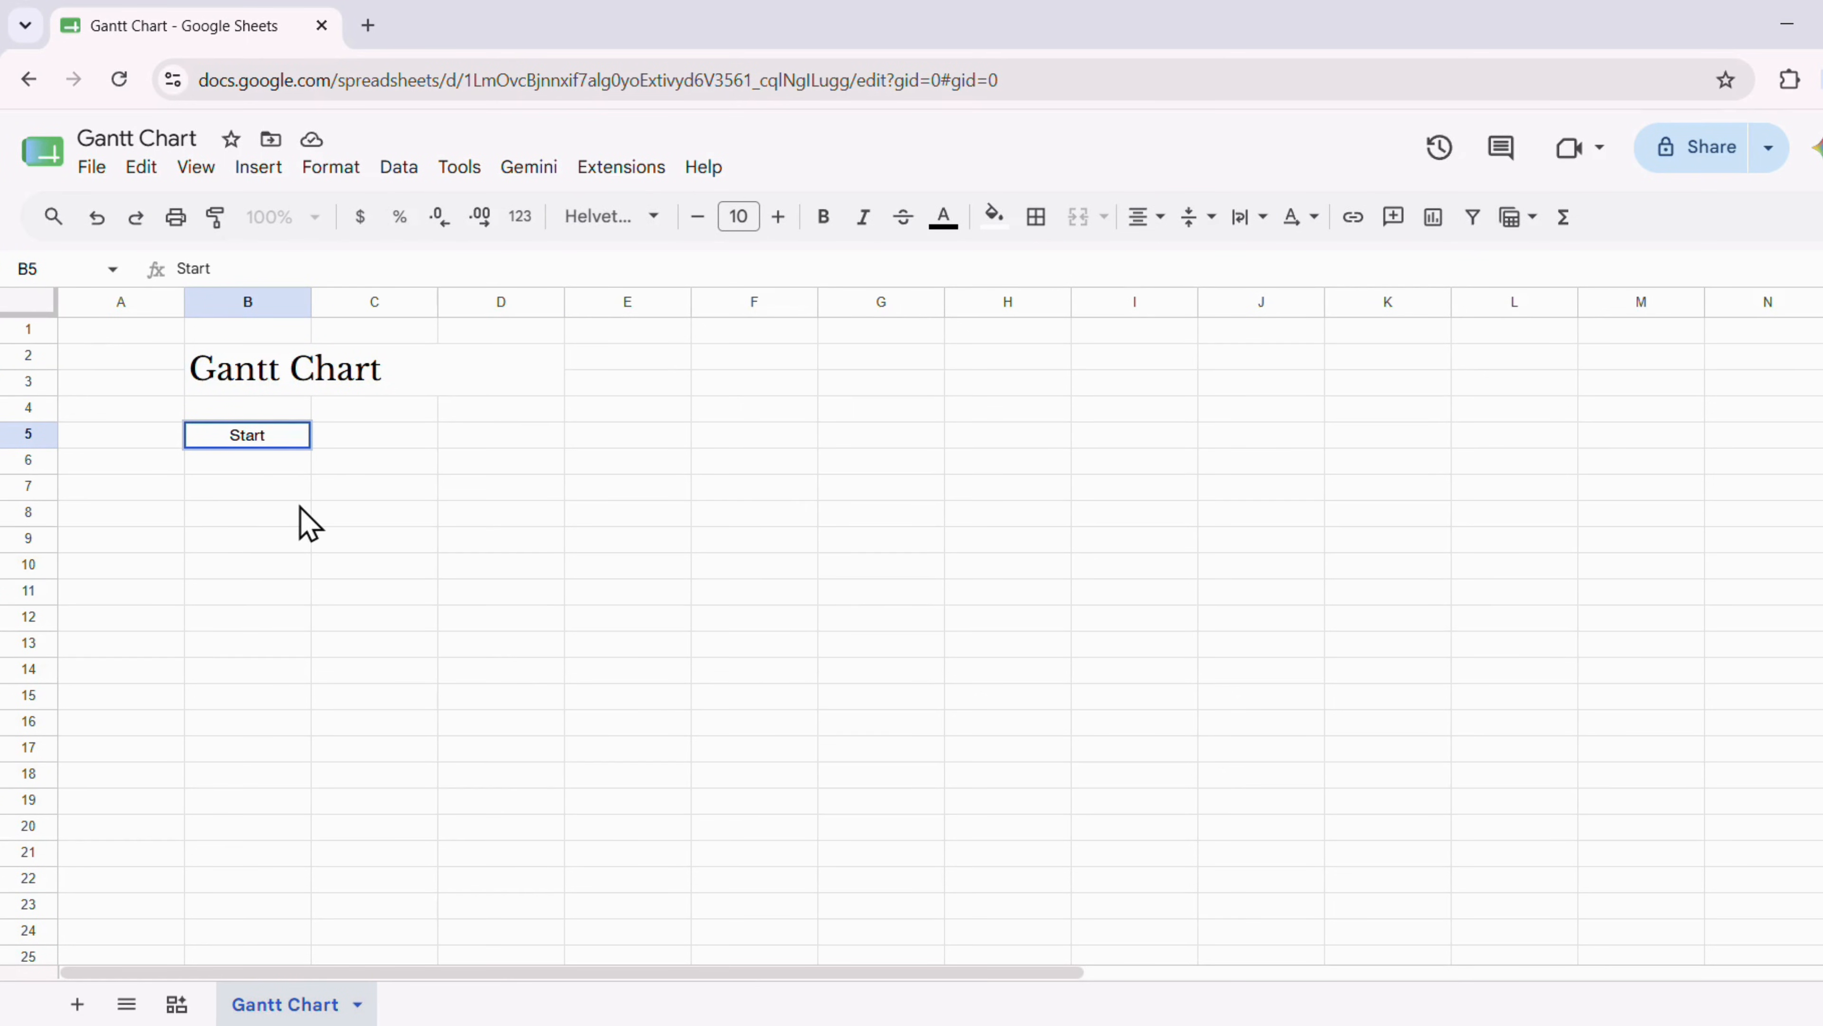
text( Date)
key(Return)
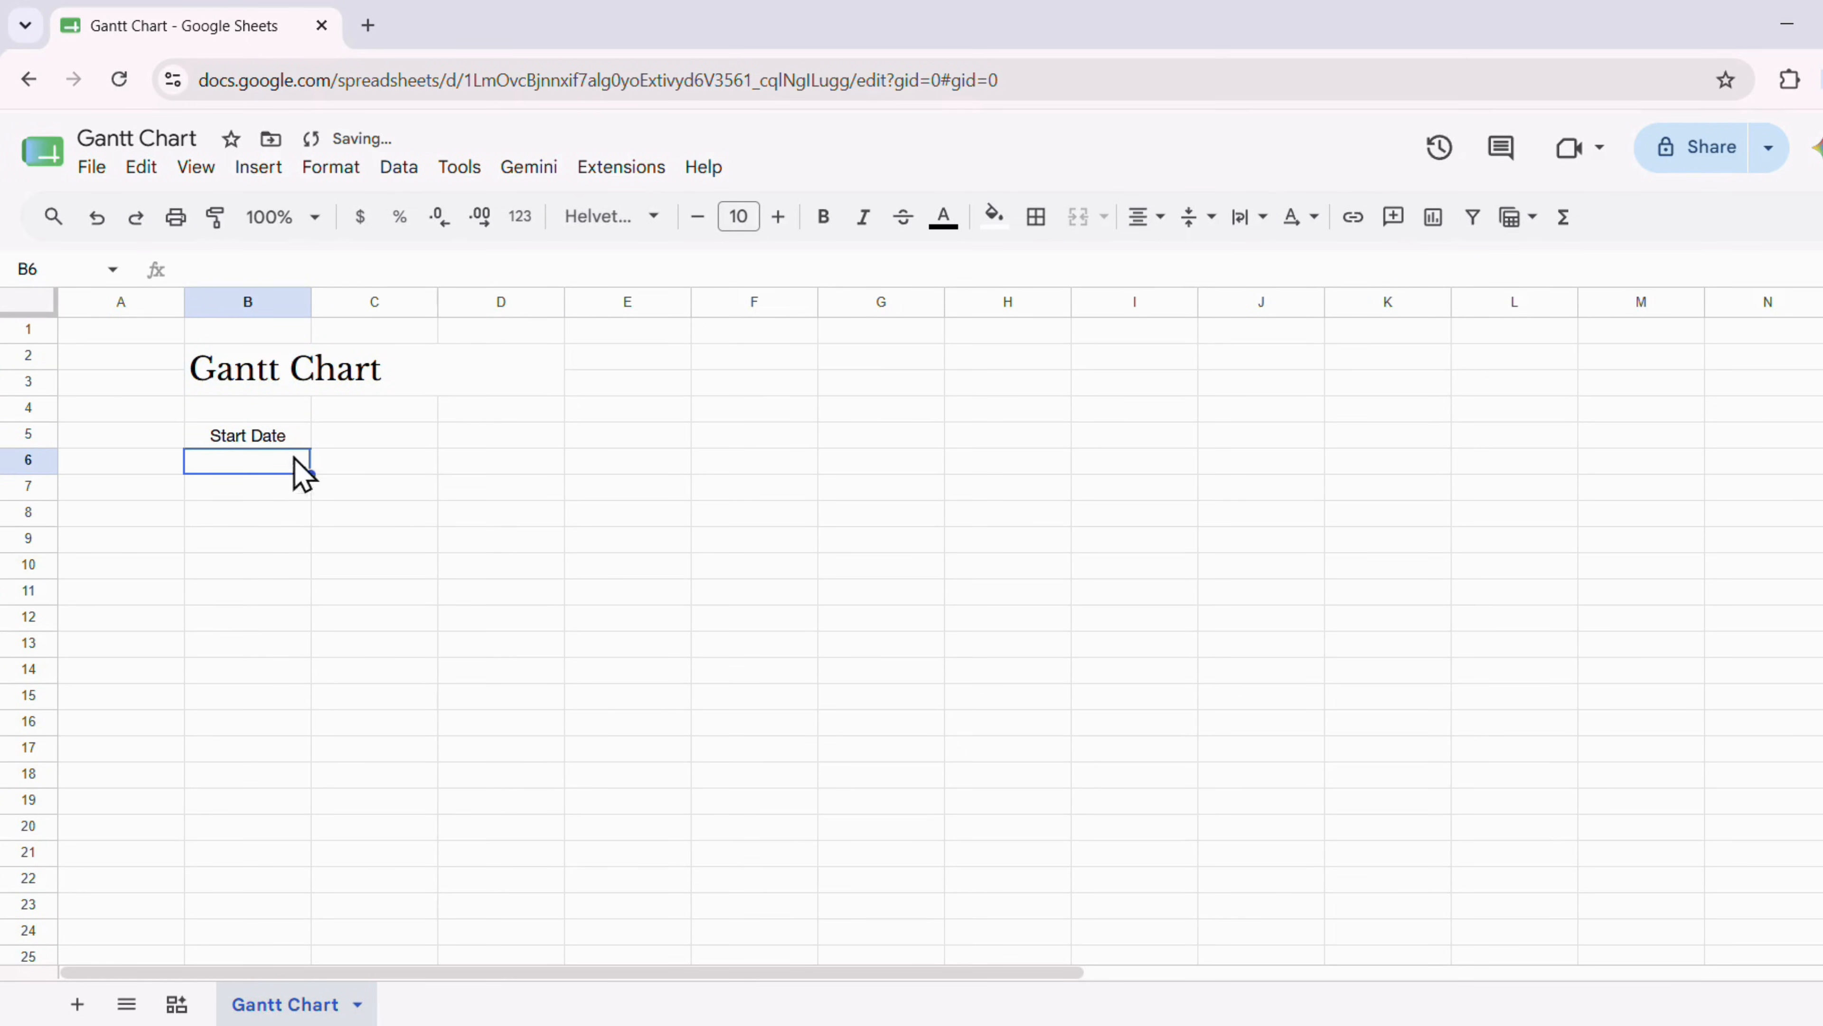
Enter the label End Date in cell B6, below the Start Date label
click(280, 435)
key(ctrl+c)
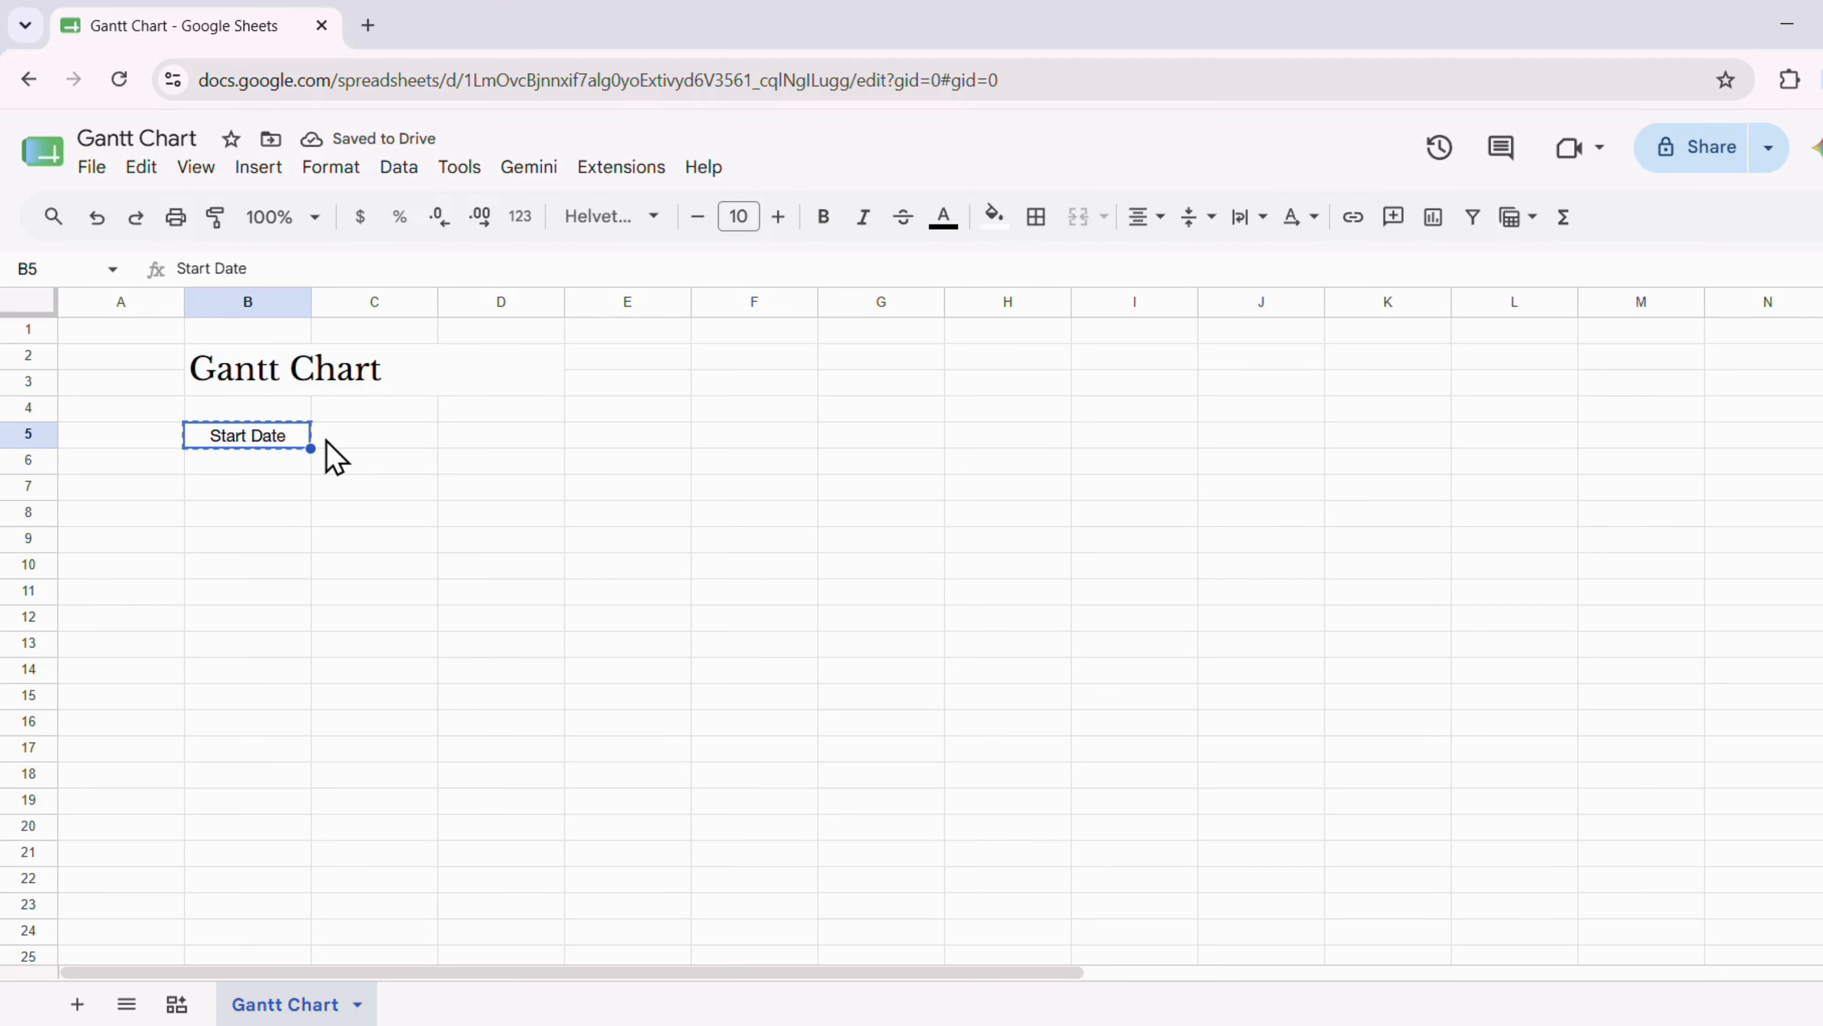
click(265, 458)
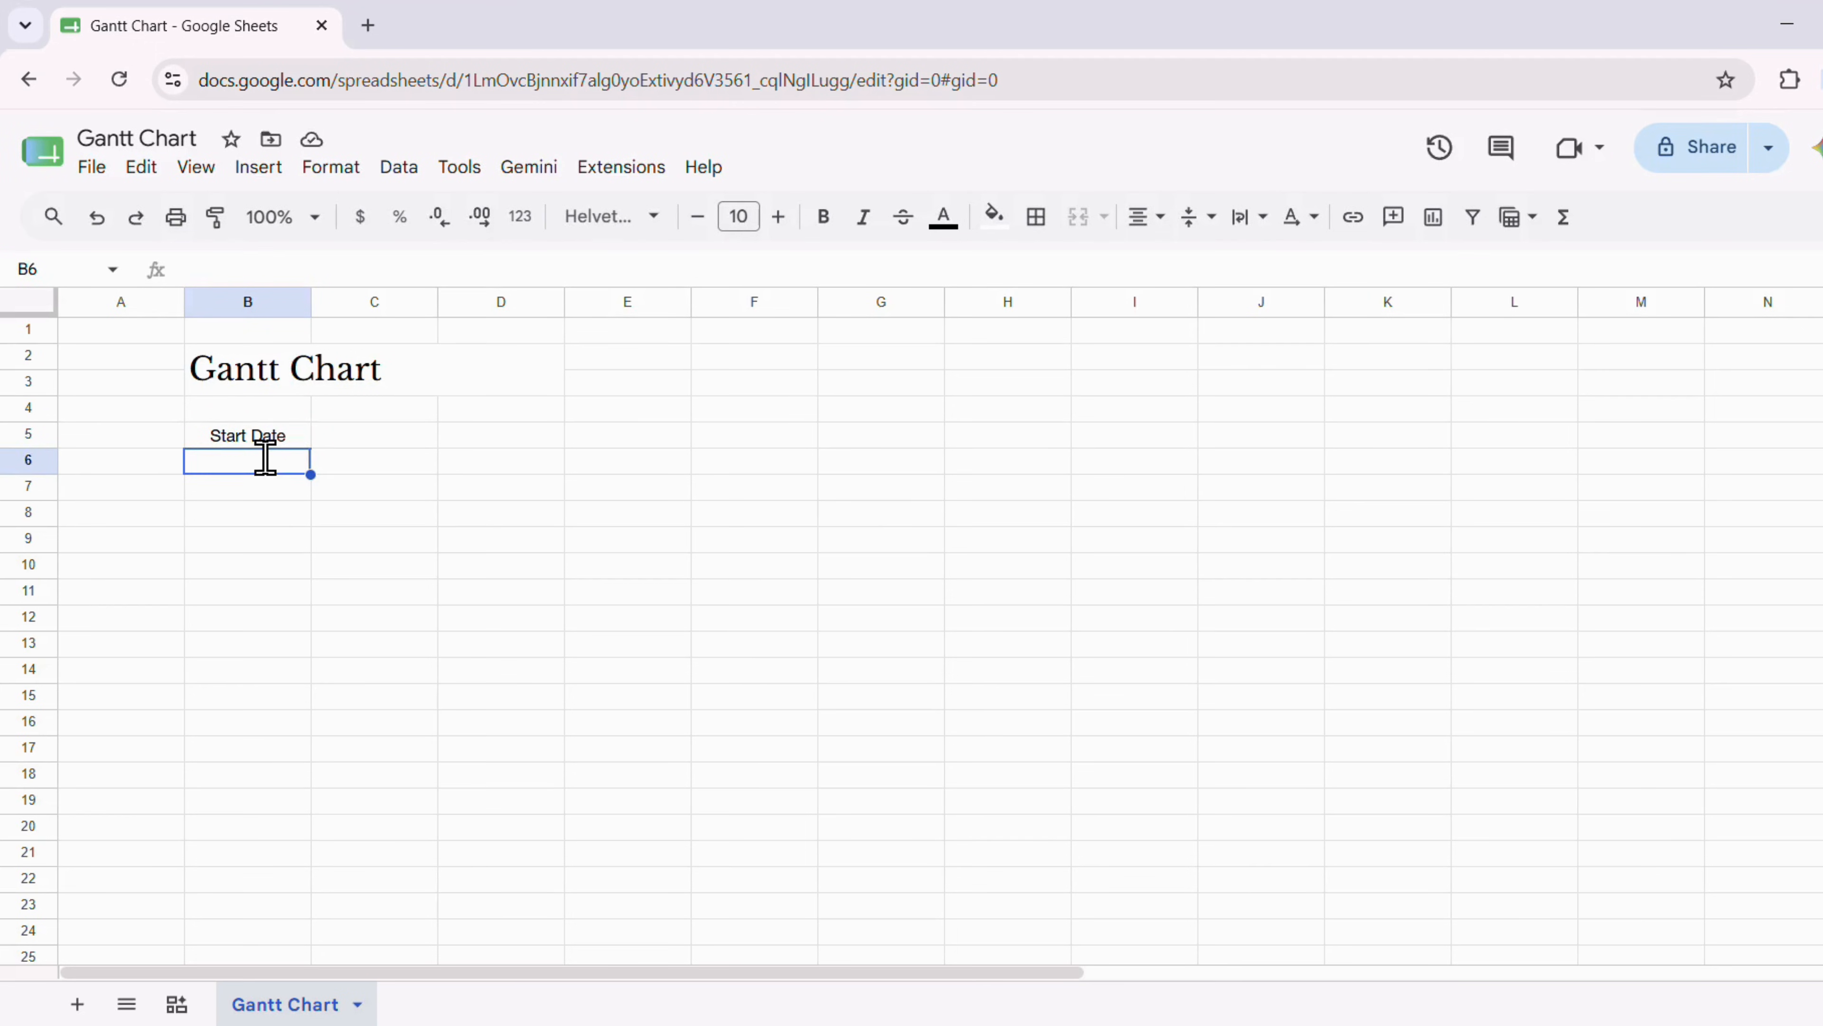
text(End)
text( Date)
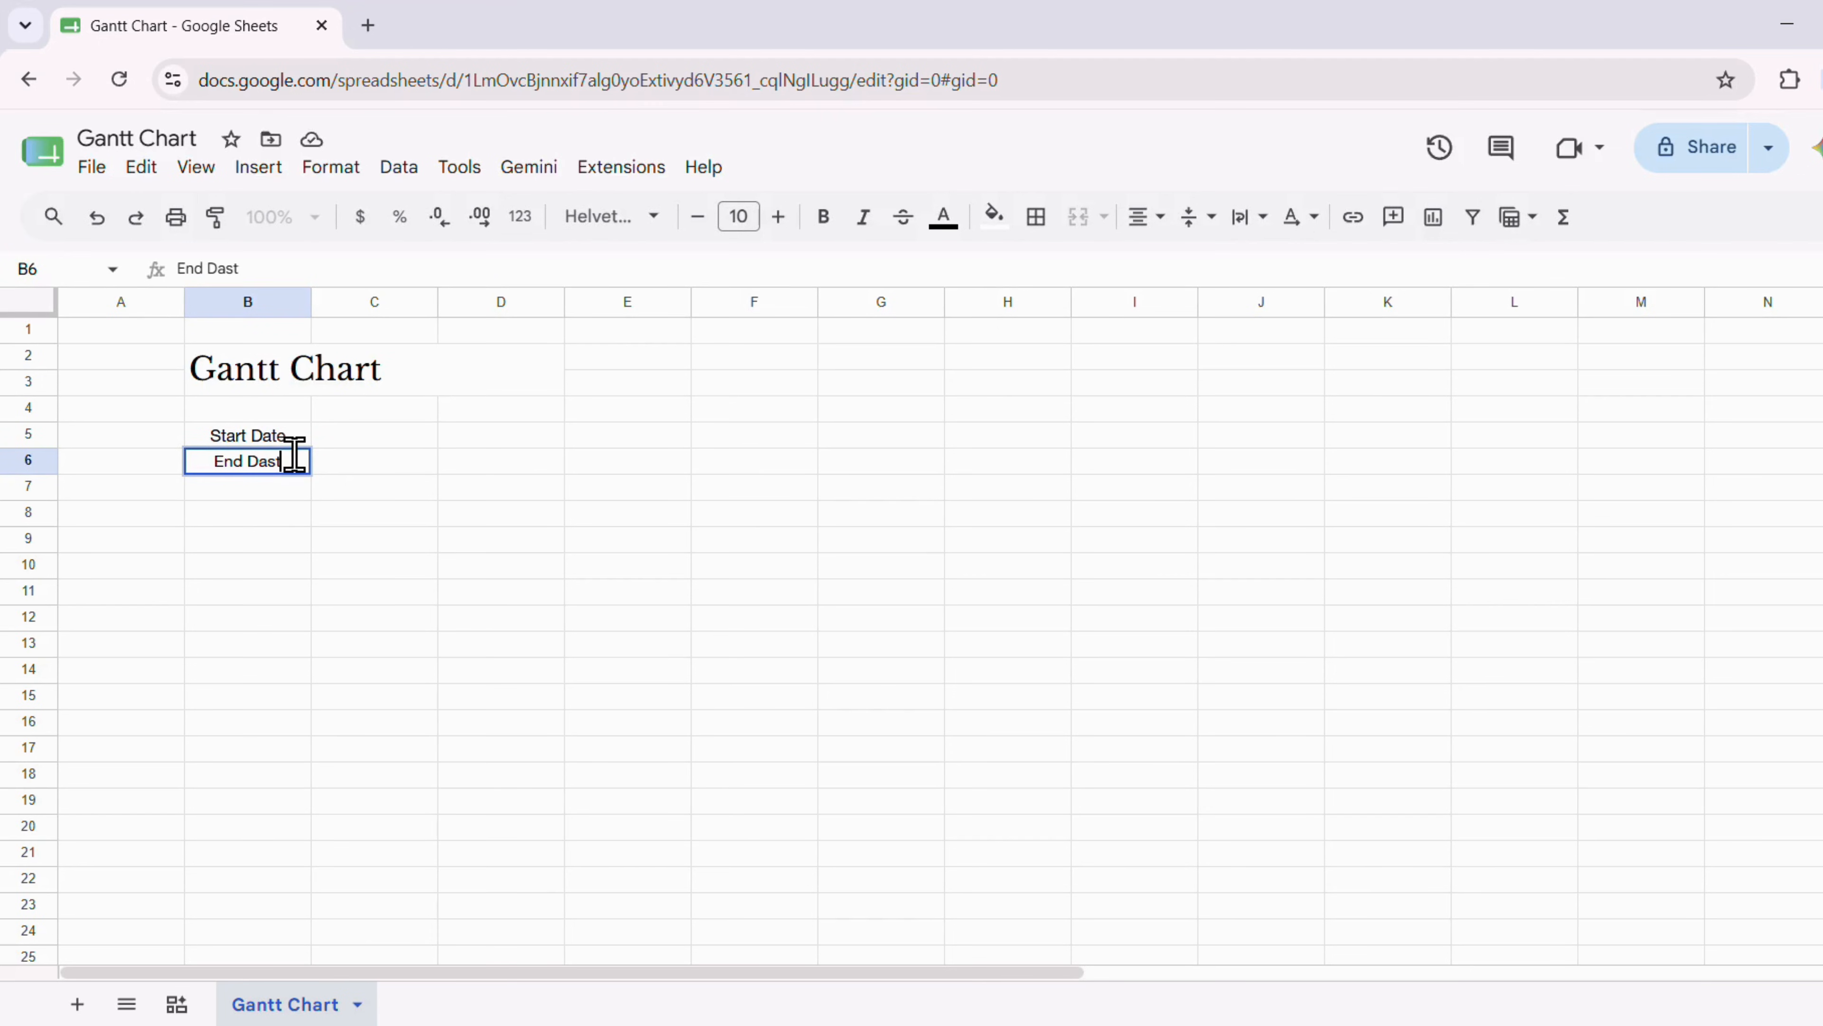
key(BackSpace)
key(BackSpace)
text(te)
key(Return)
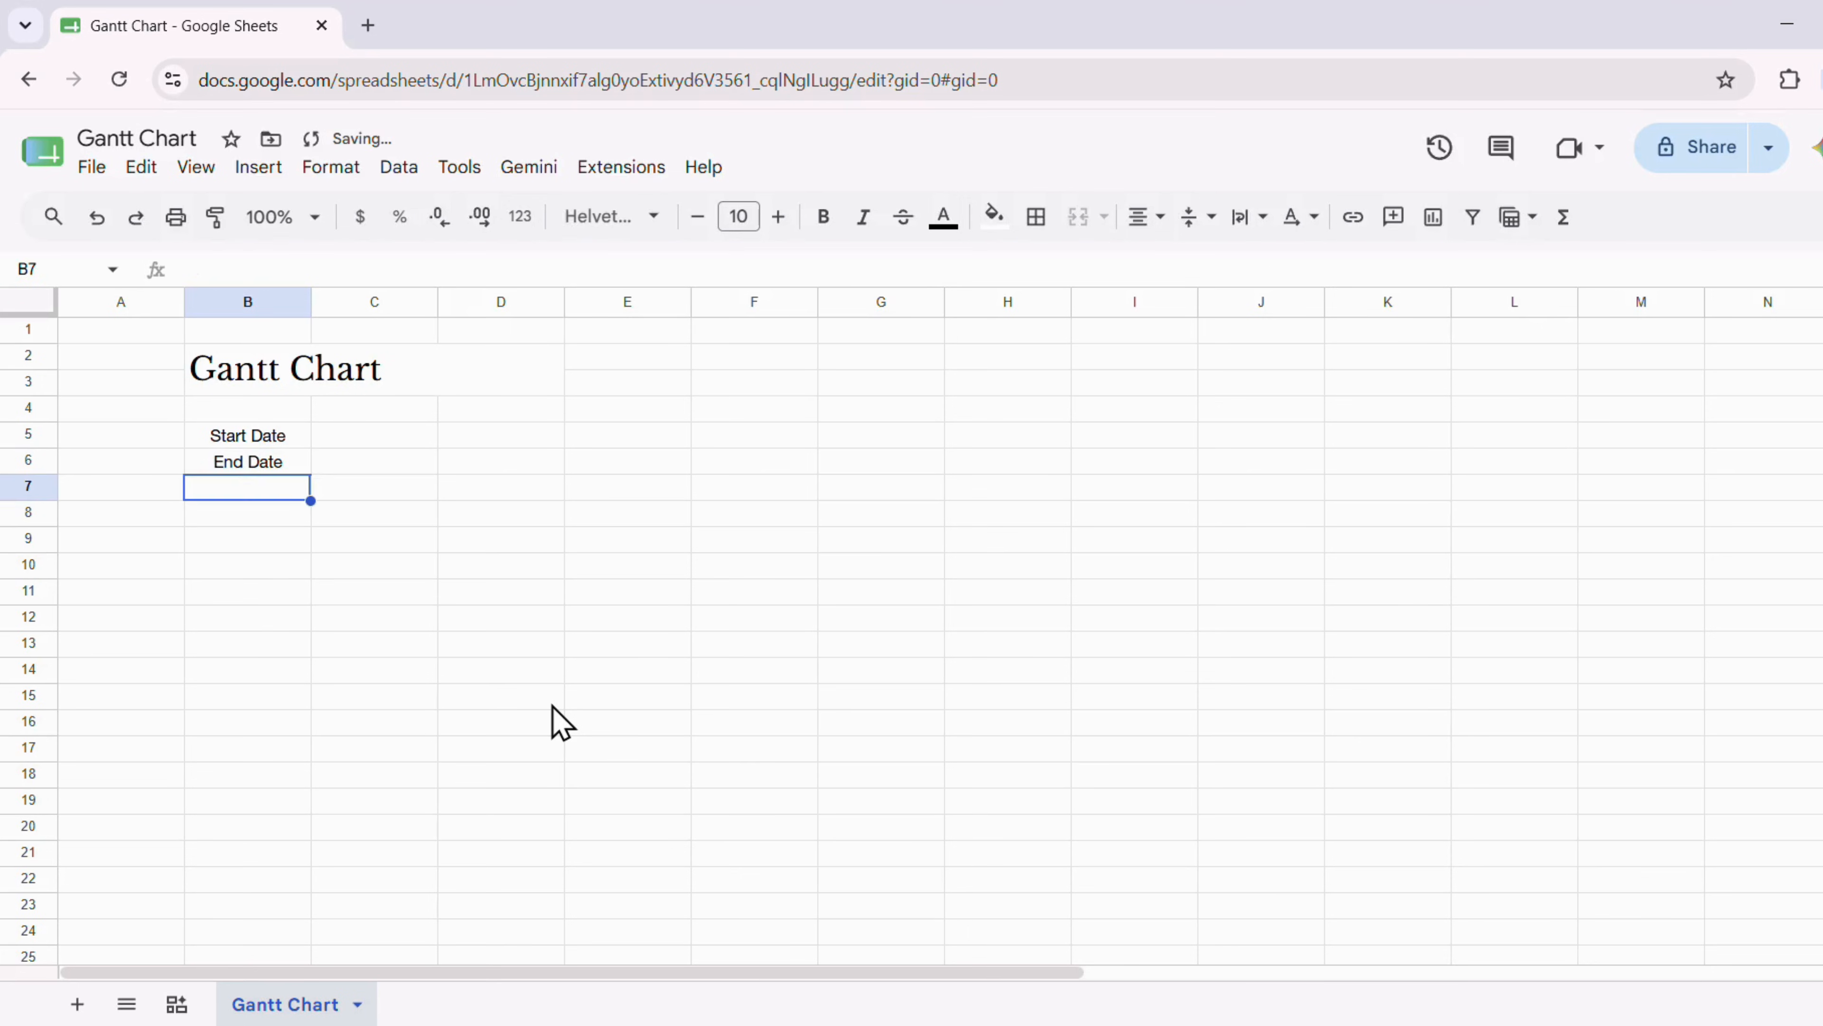
Fill the start date in cell C5 with the formula =TODAY()
click(426, 441)
text(=)
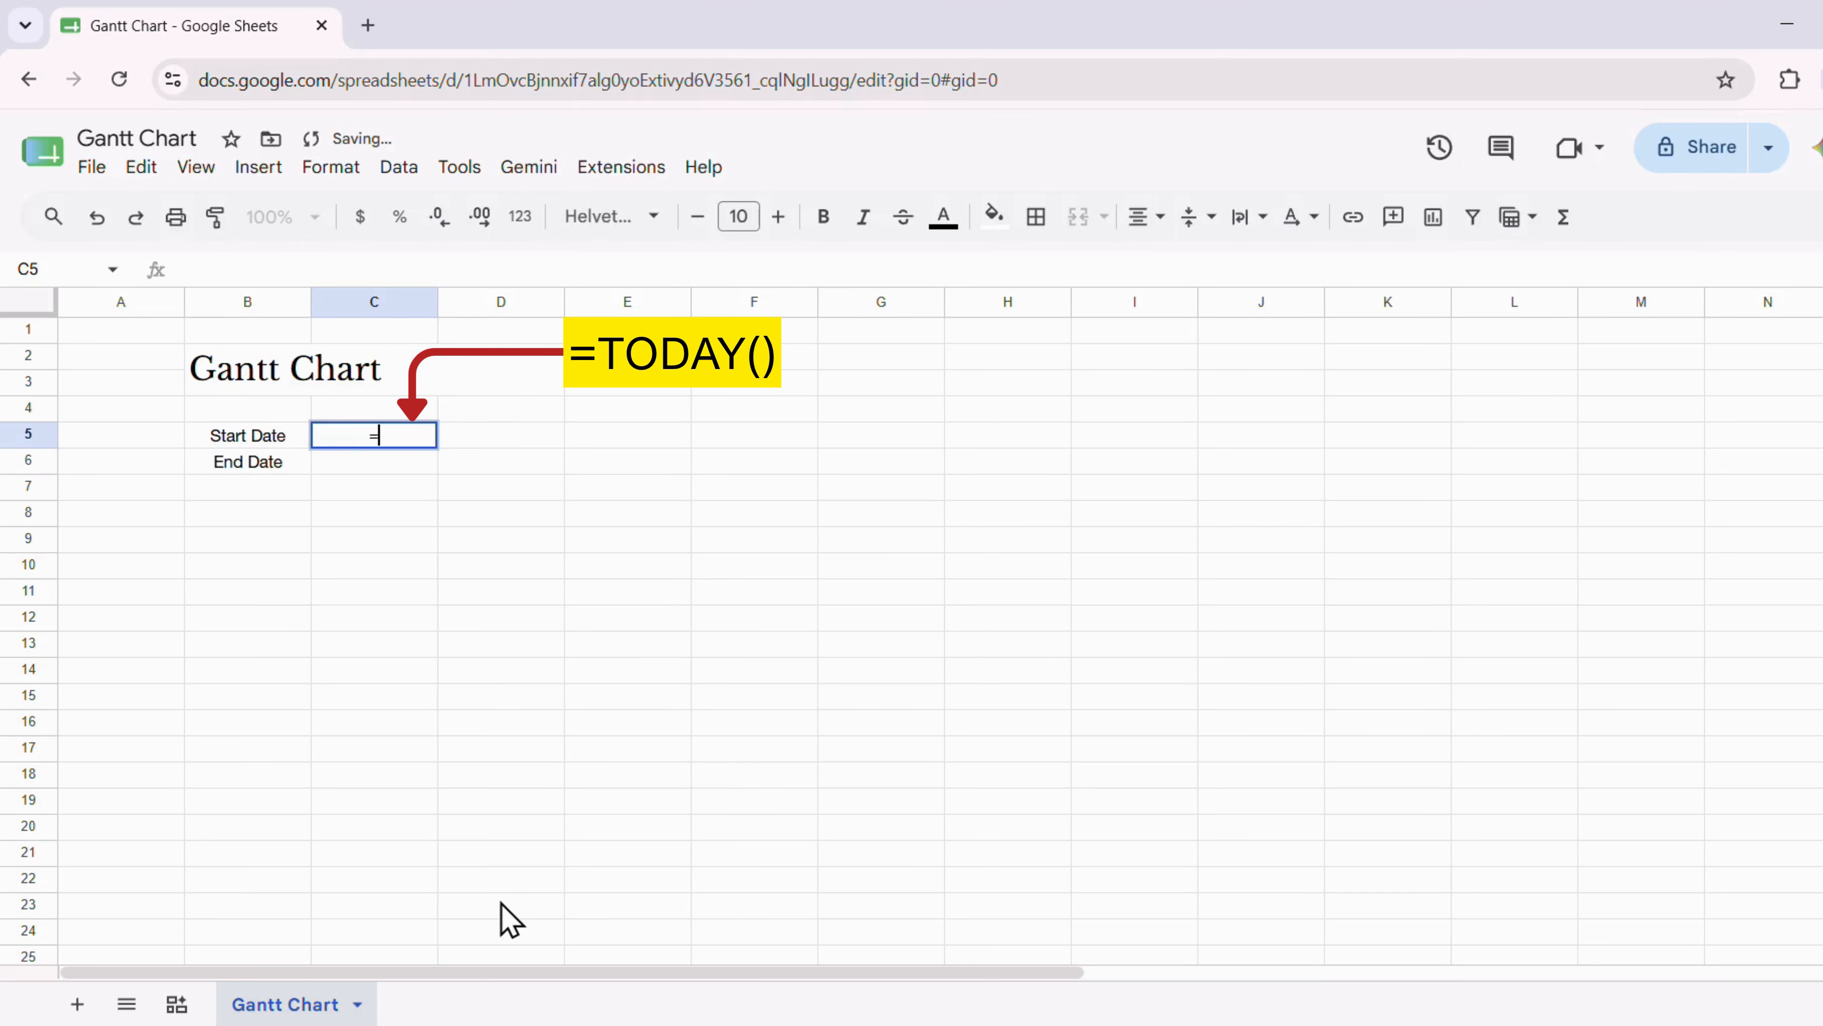
text(TOD)
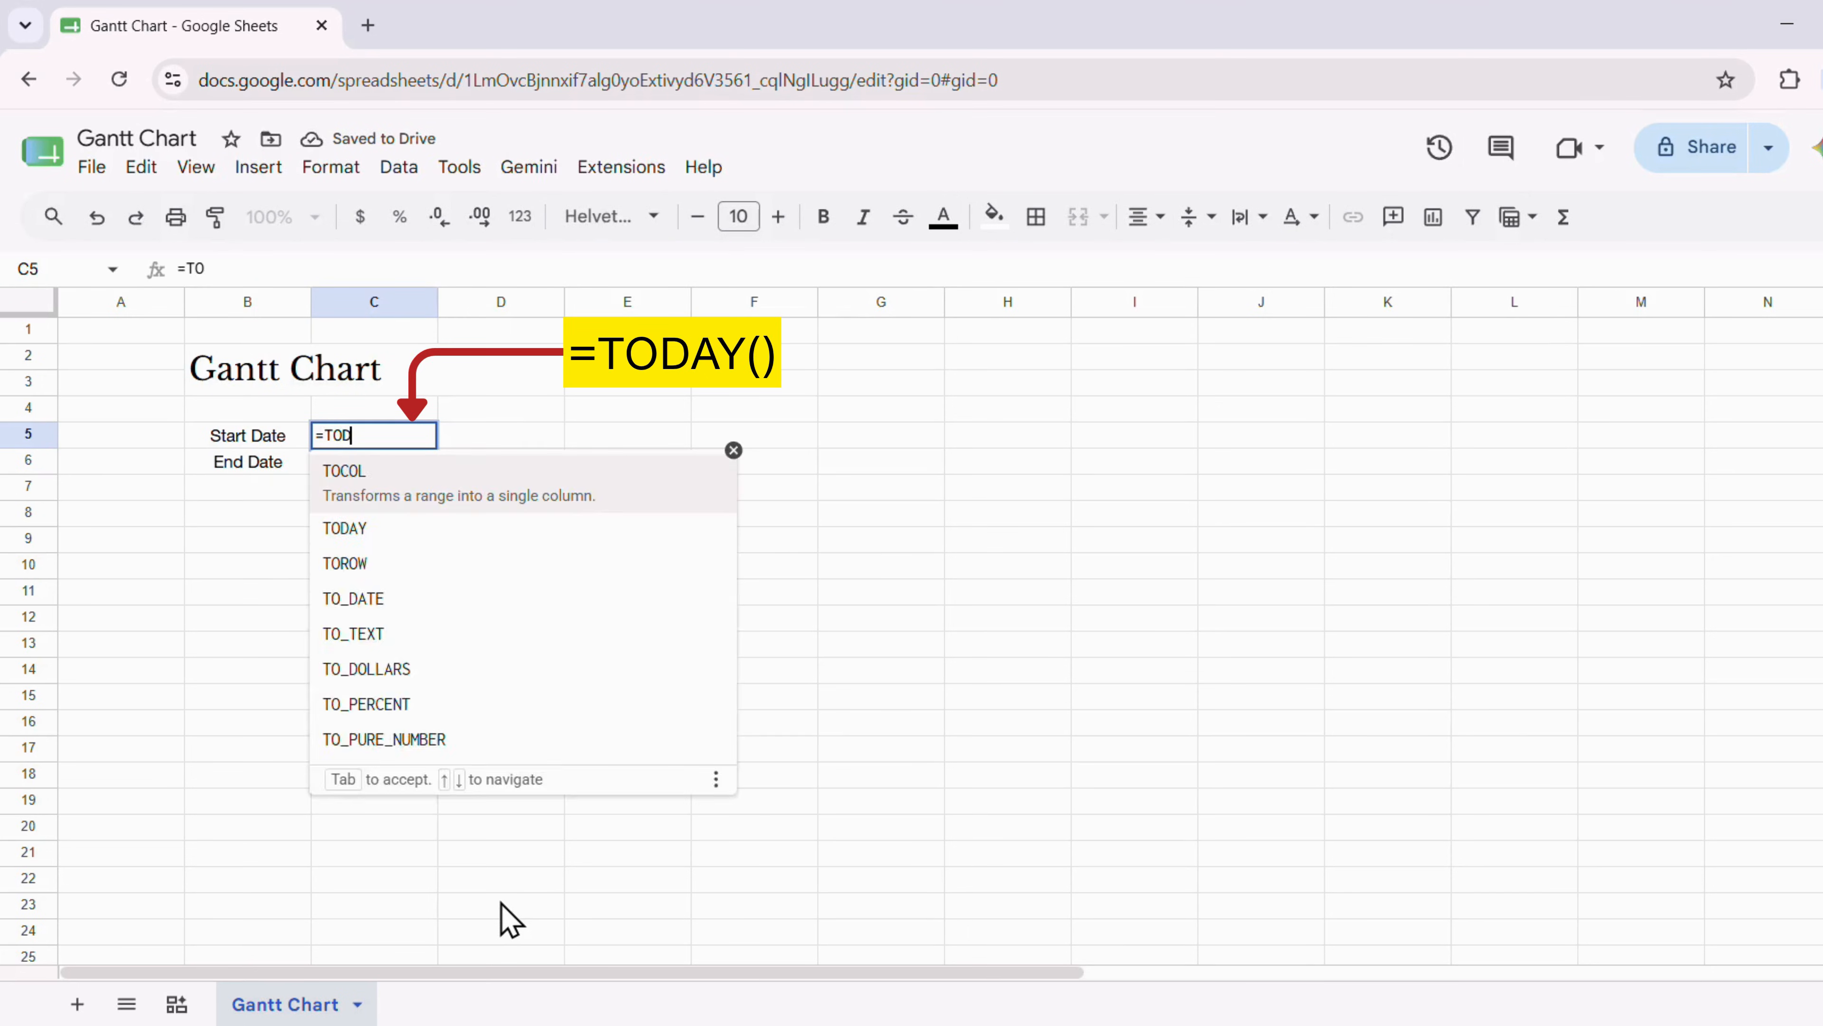
text(AY())
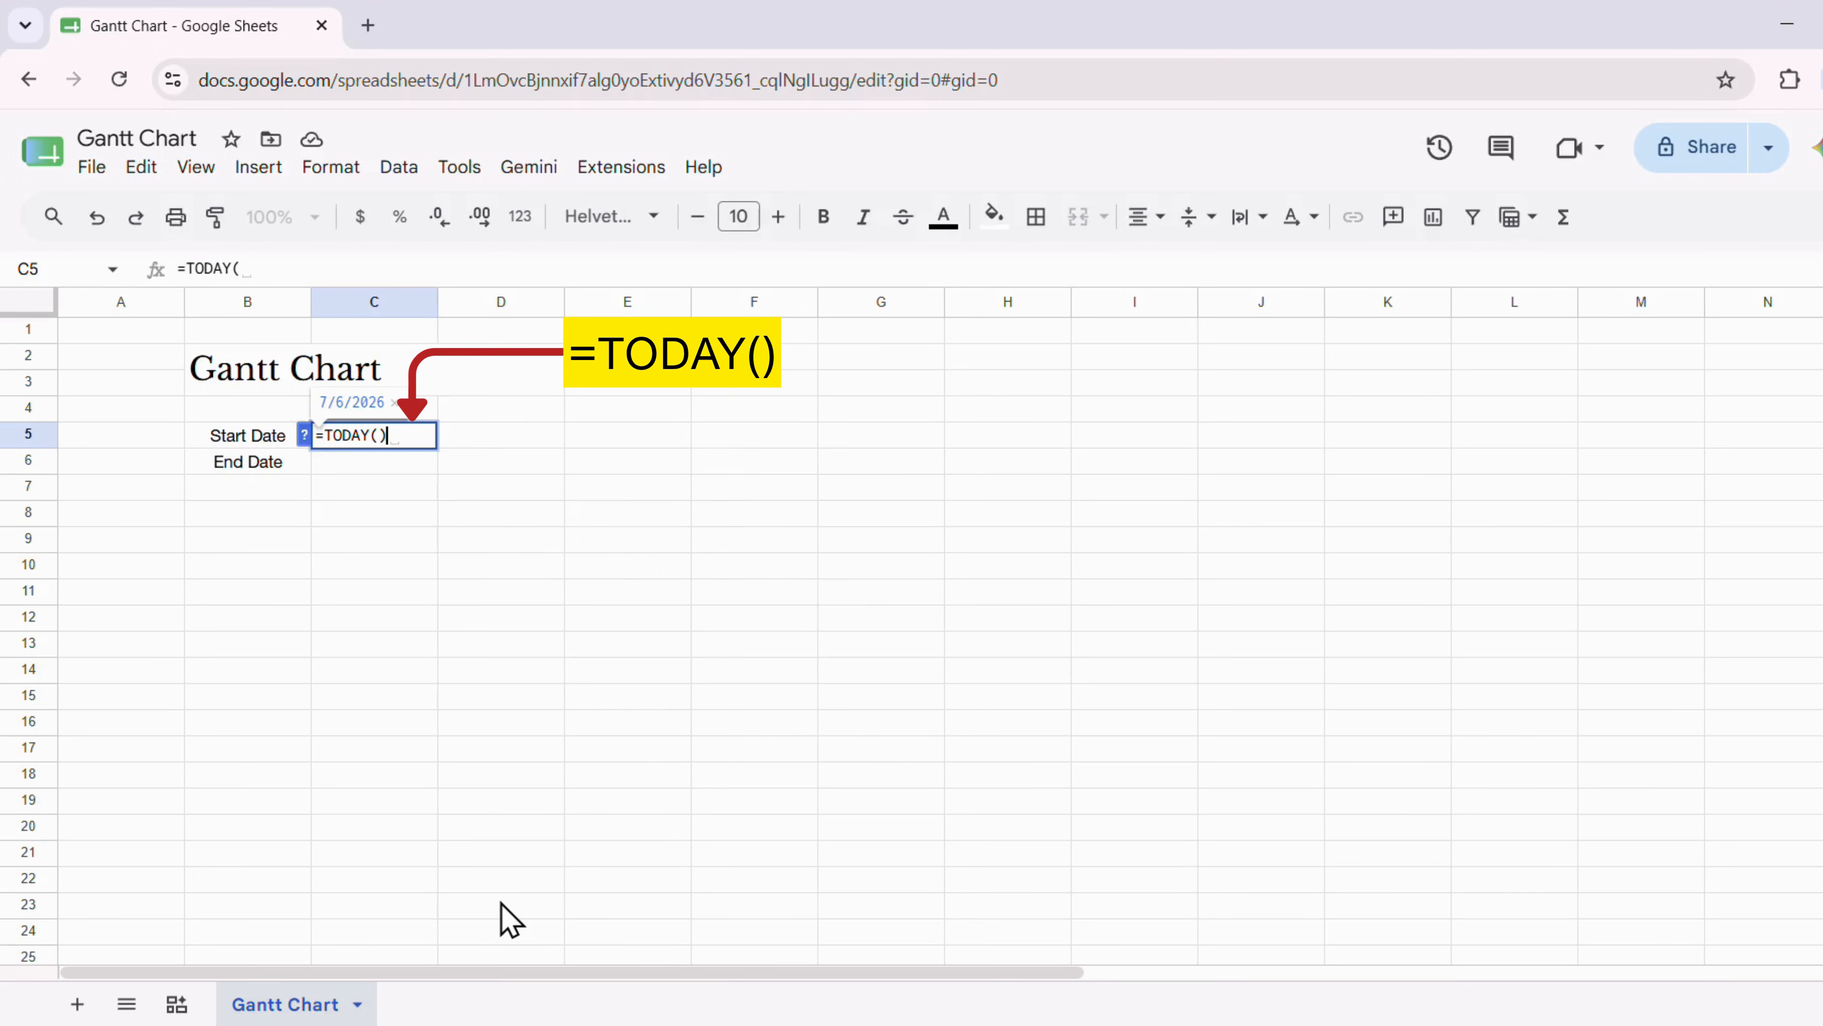
key(Return)
click(513, 890)
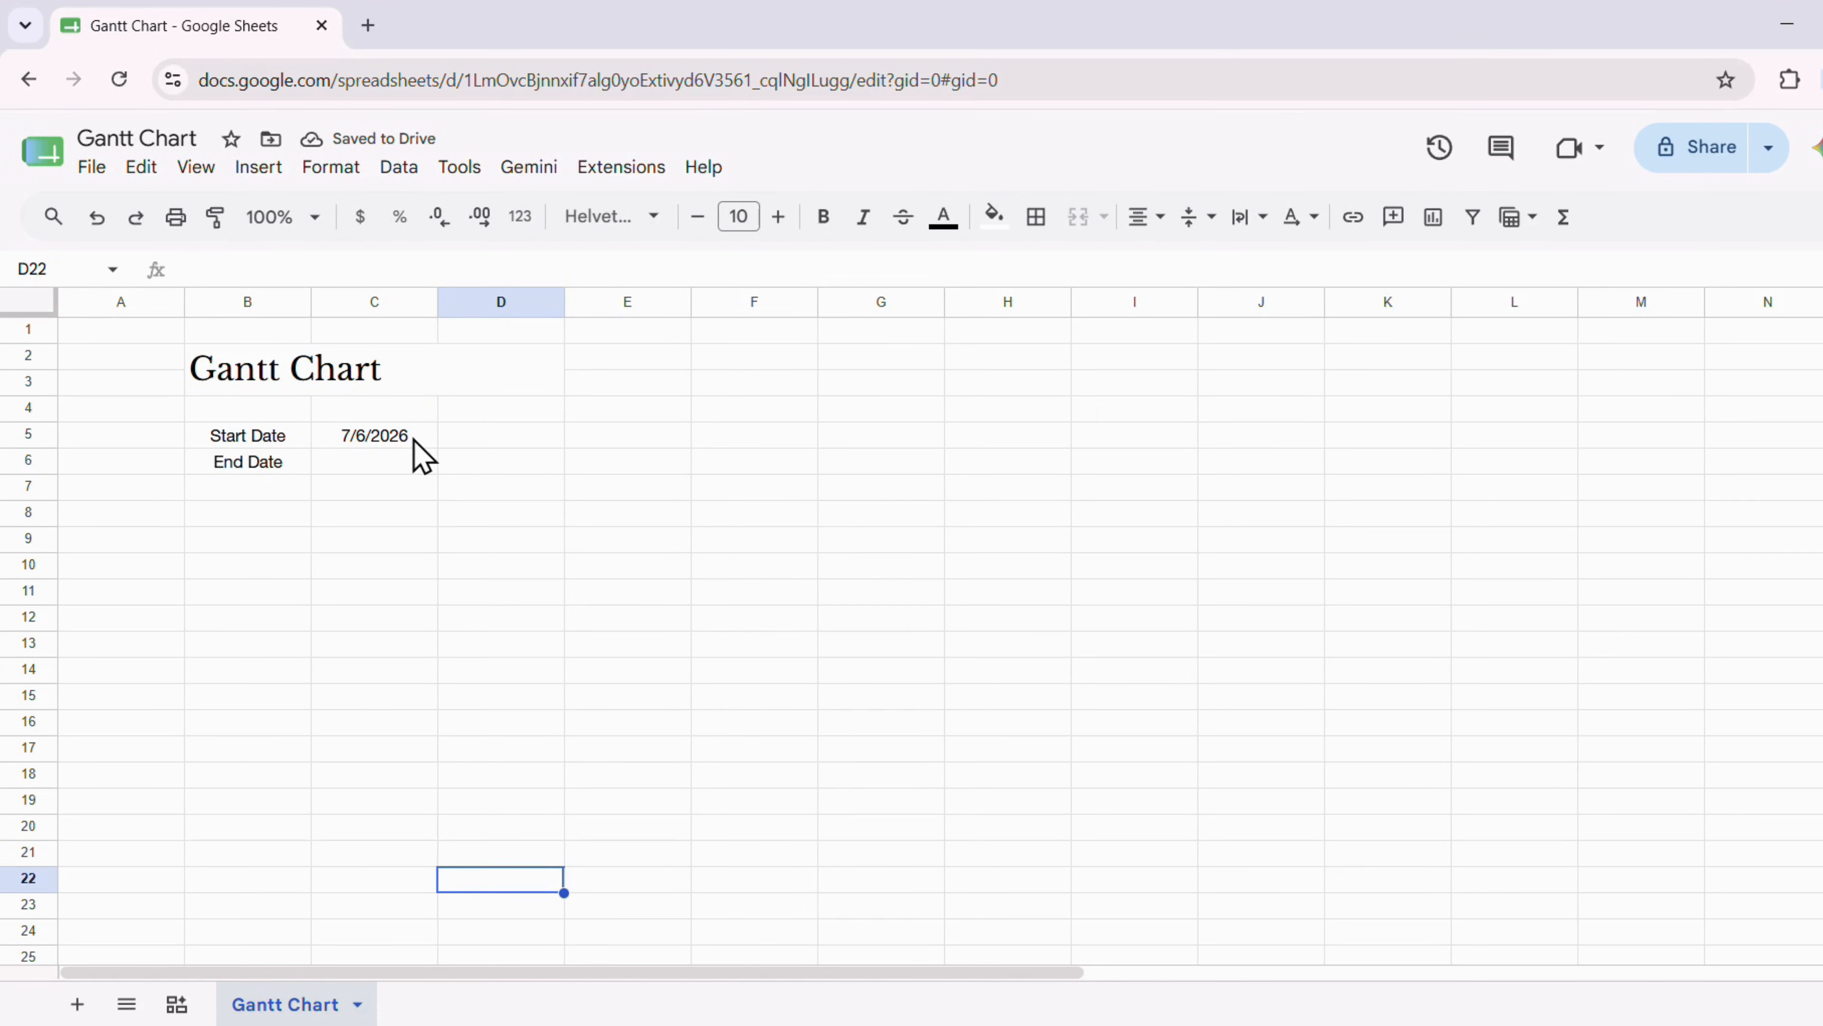
Narrow column A to a slim margin of roughly a third of its width
click(101, 302)
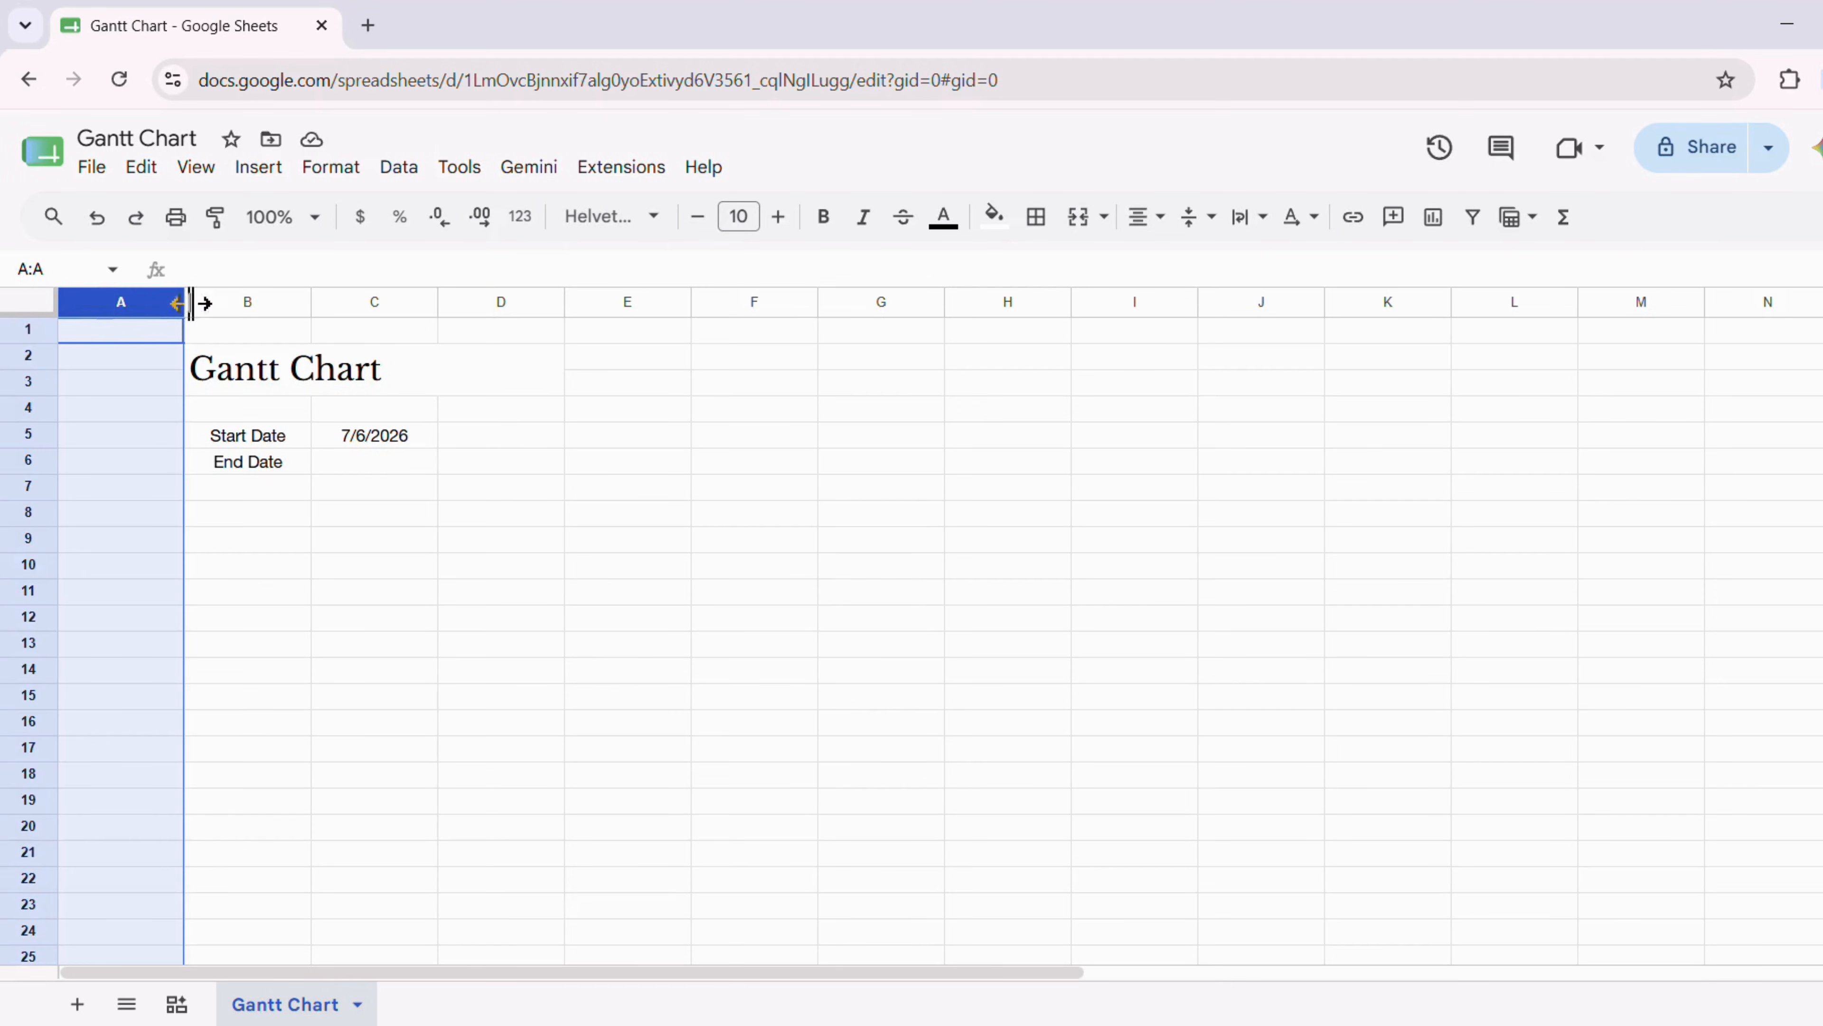
drag(185, 300, 105, 287)
click(228, 519)
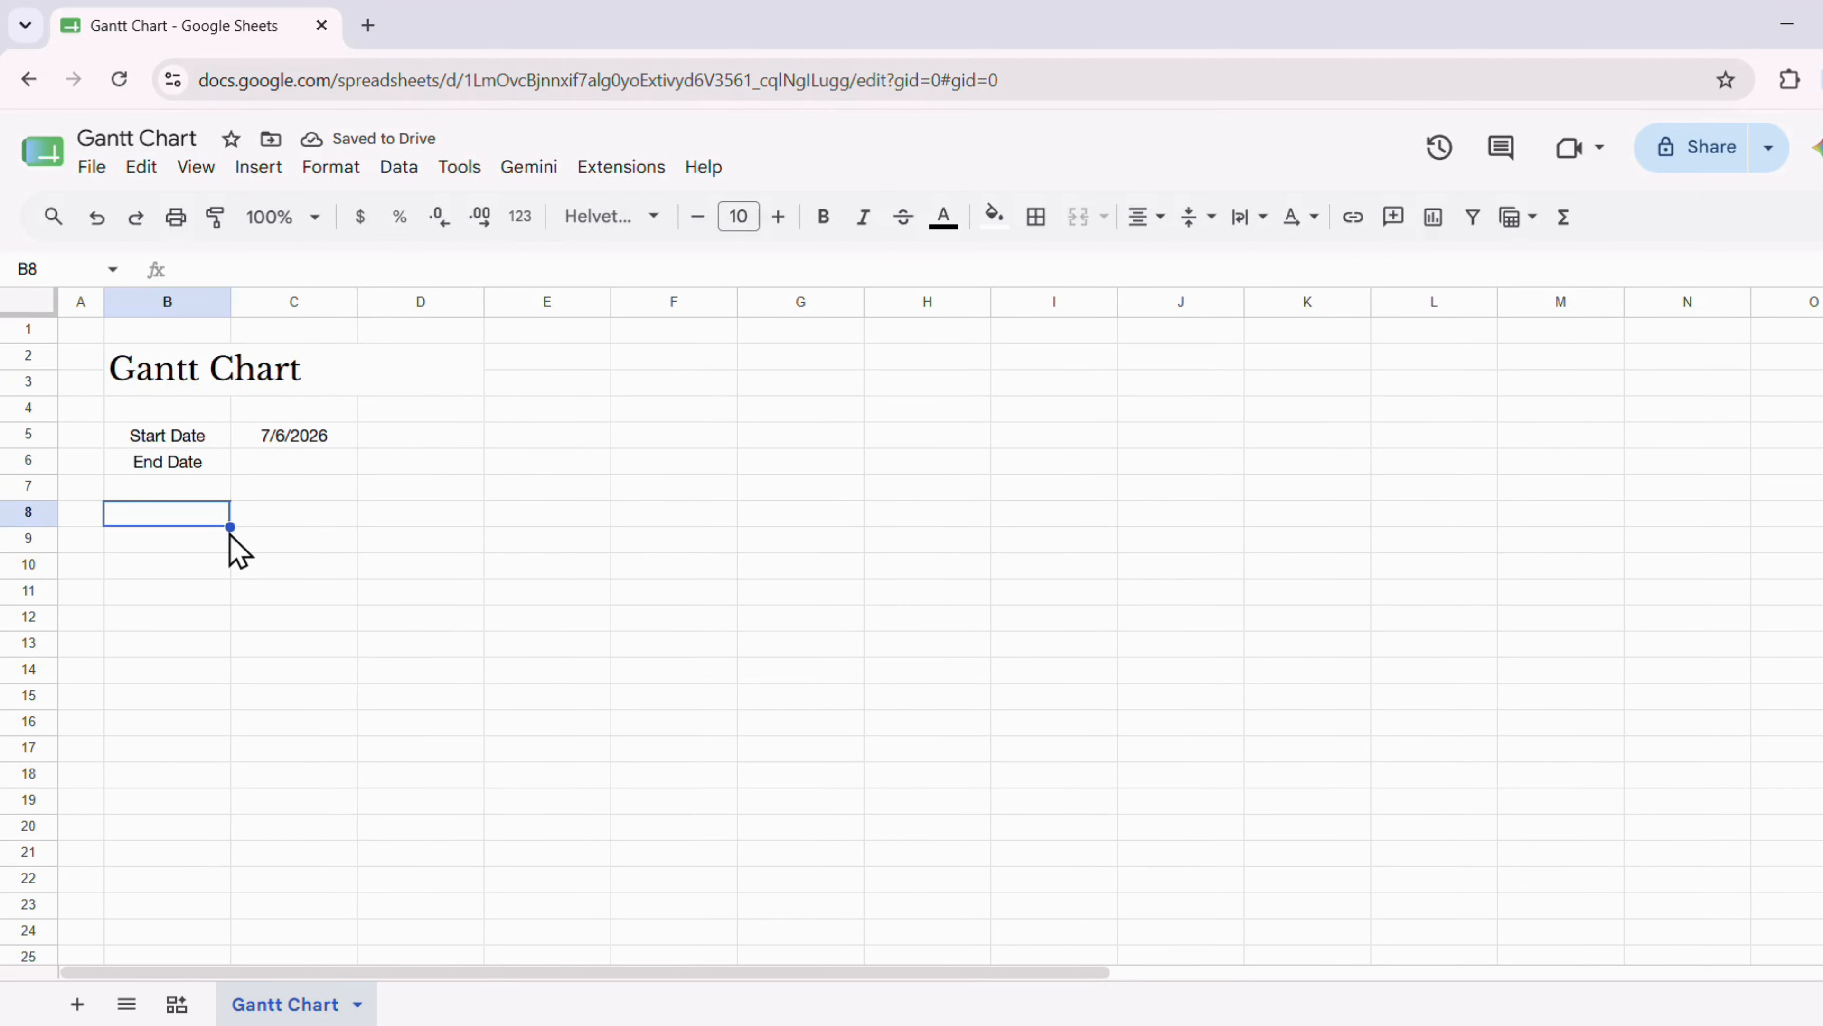
Enter the column headers Task, Name, Status and Progress in cells B9 through E9
click(228, 537)
text(T)
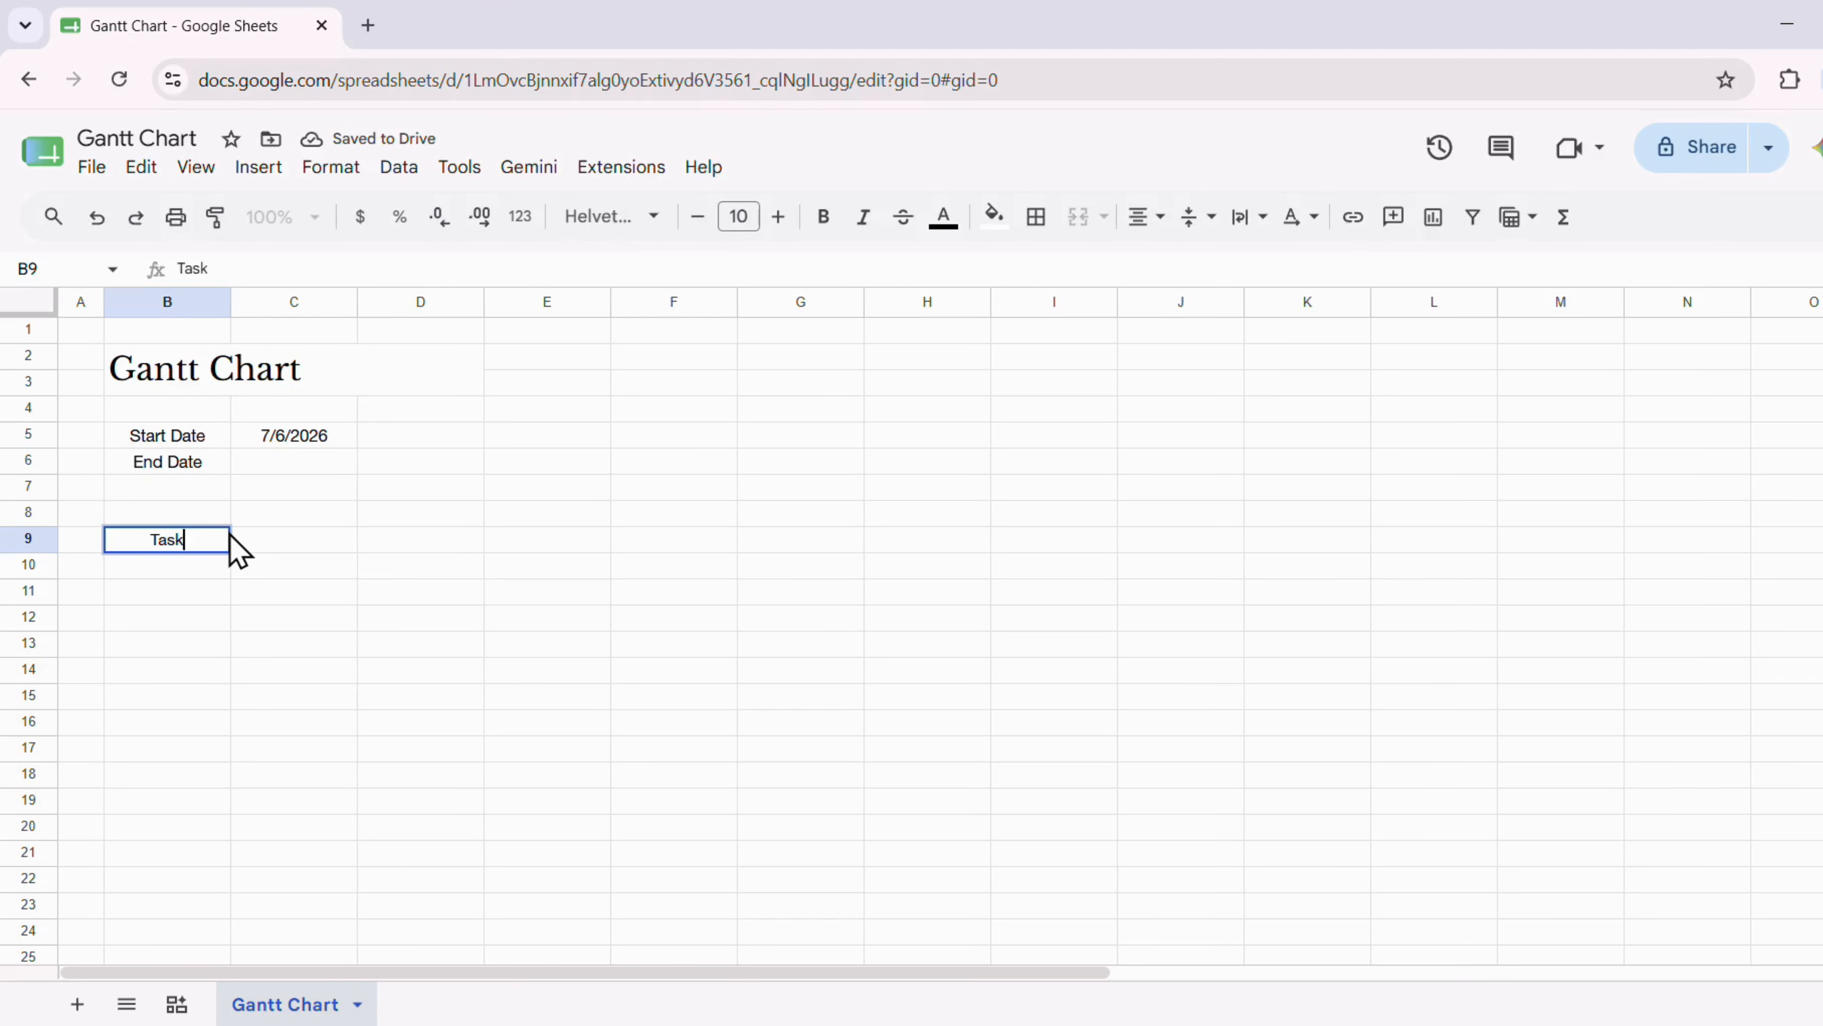
text(ask)
key(Tab)
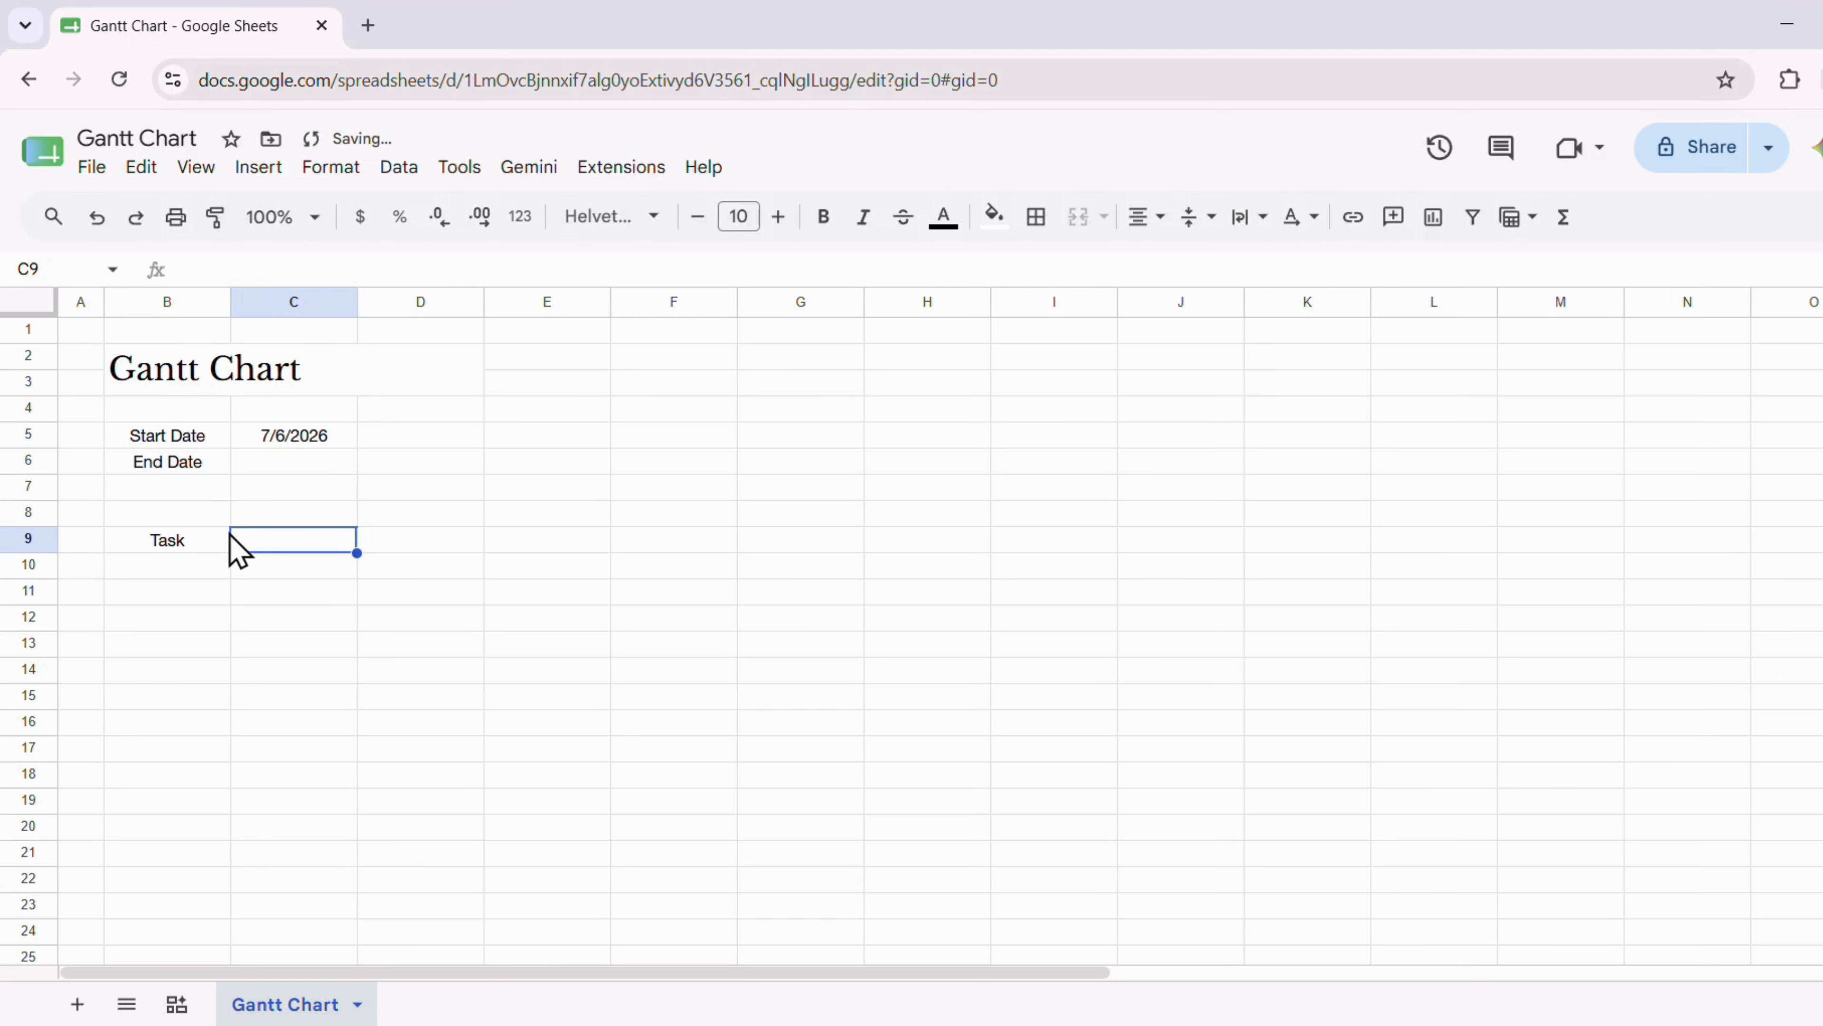
text(Name)
key(Tab)
text(s)
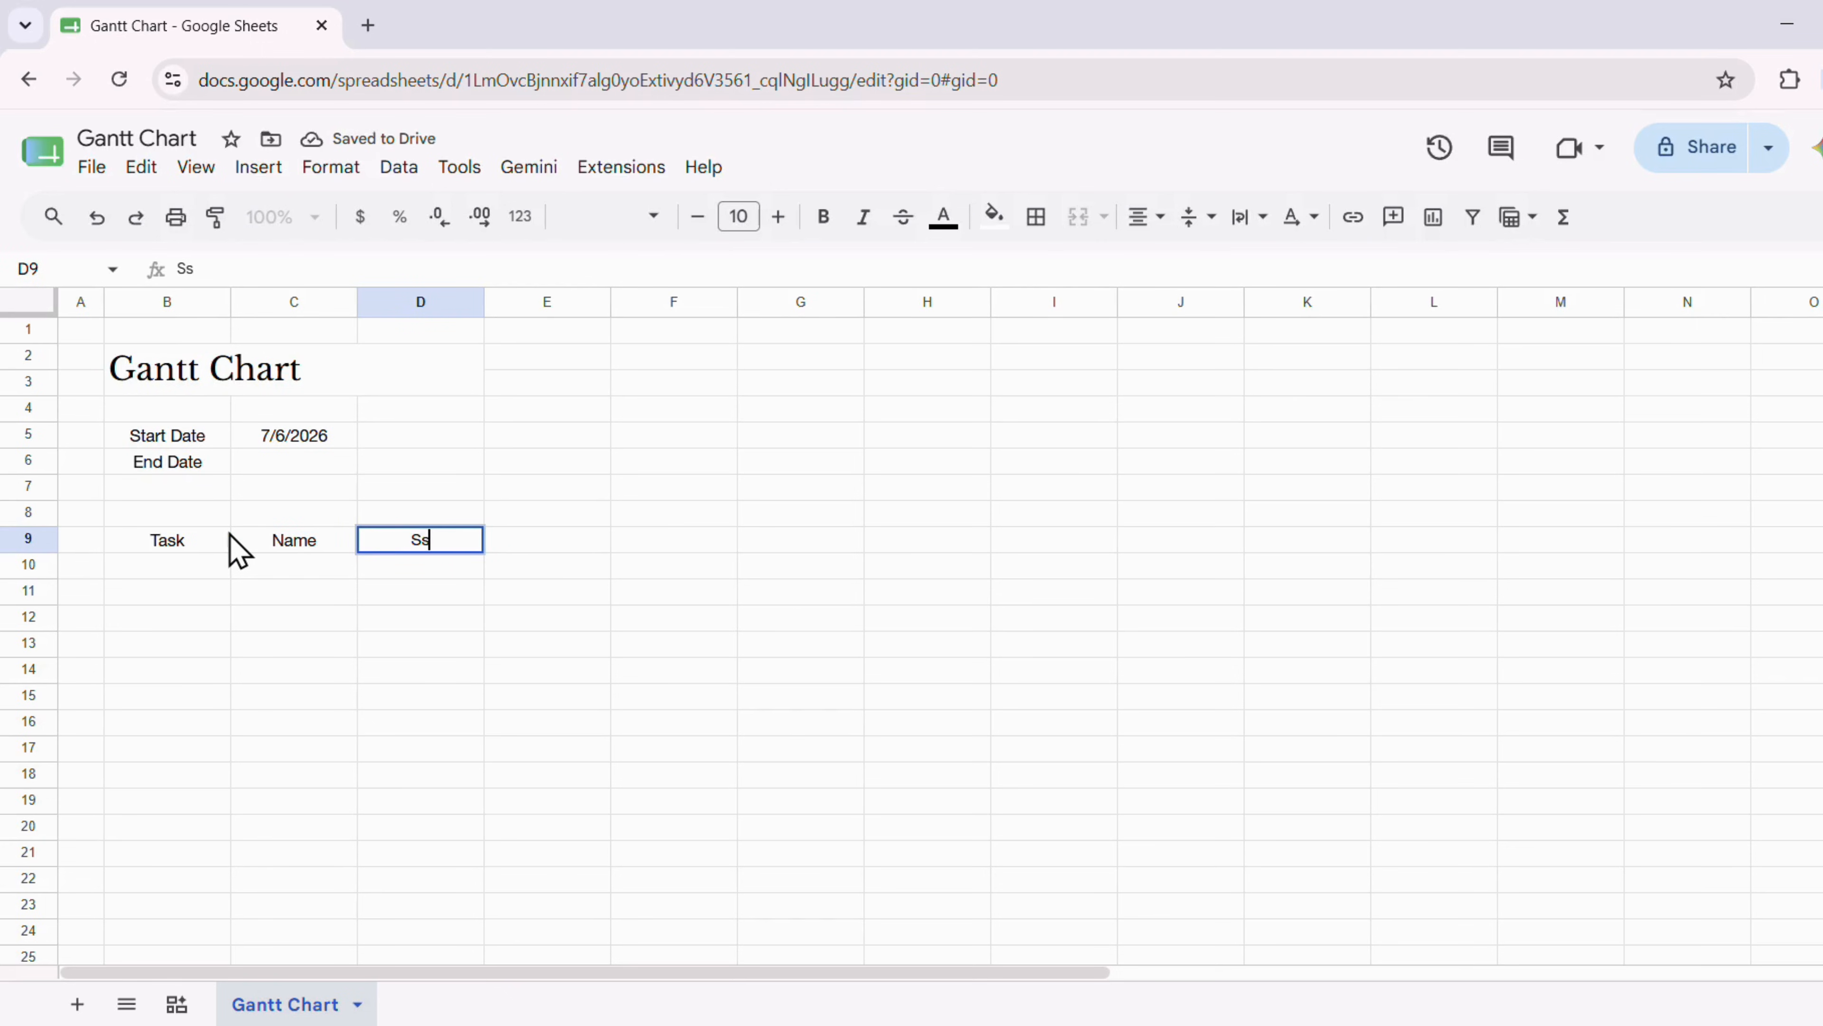
text(tatus)
key(Tab)
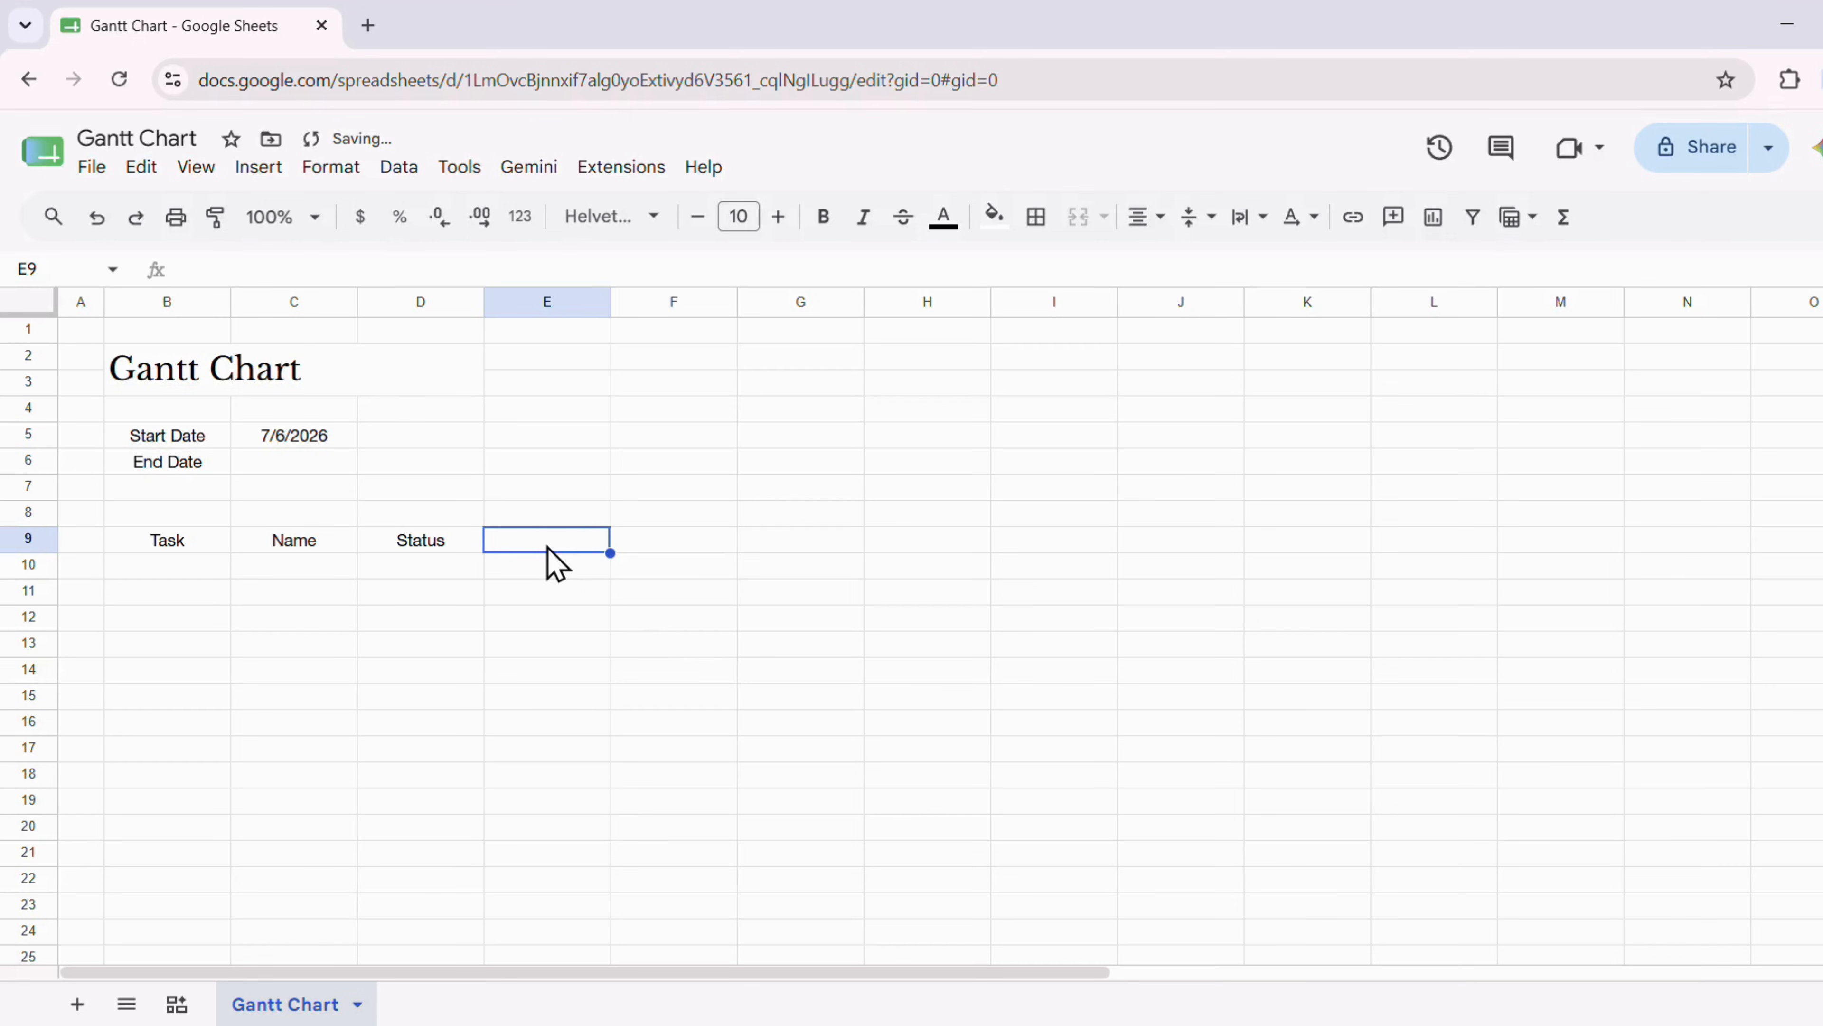
text(Progress)
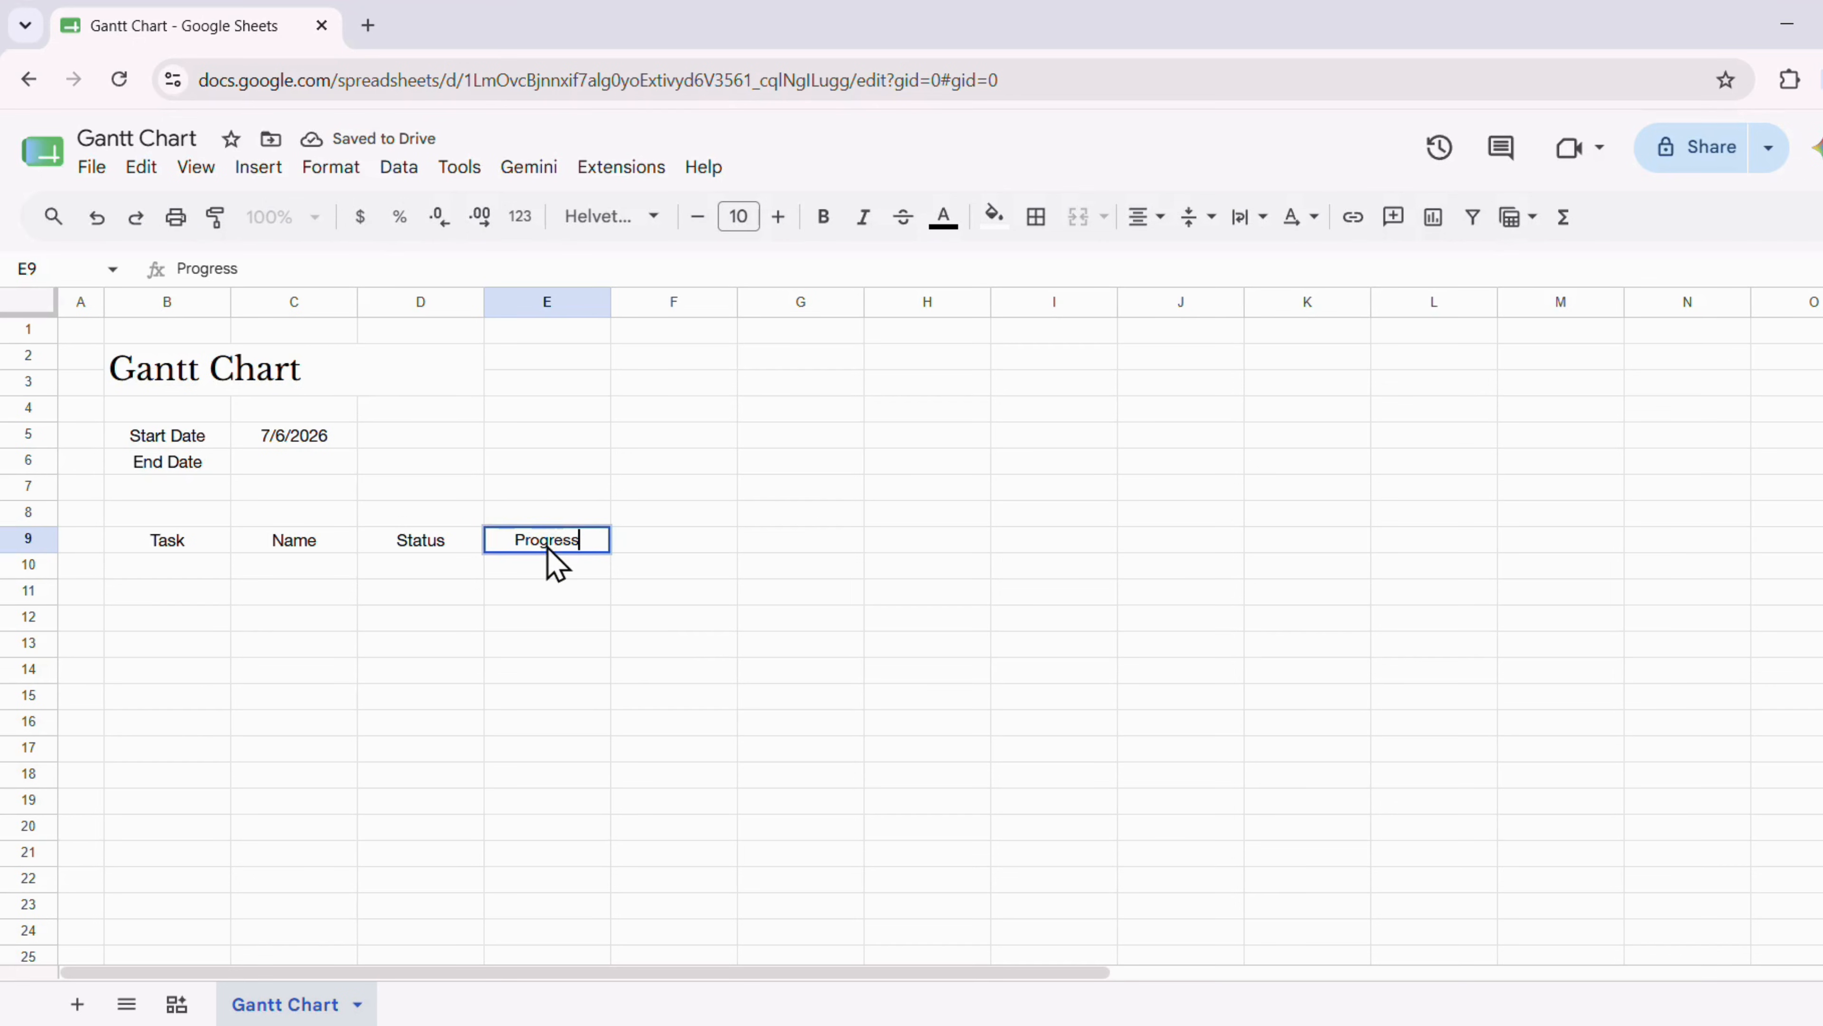
key(Return)
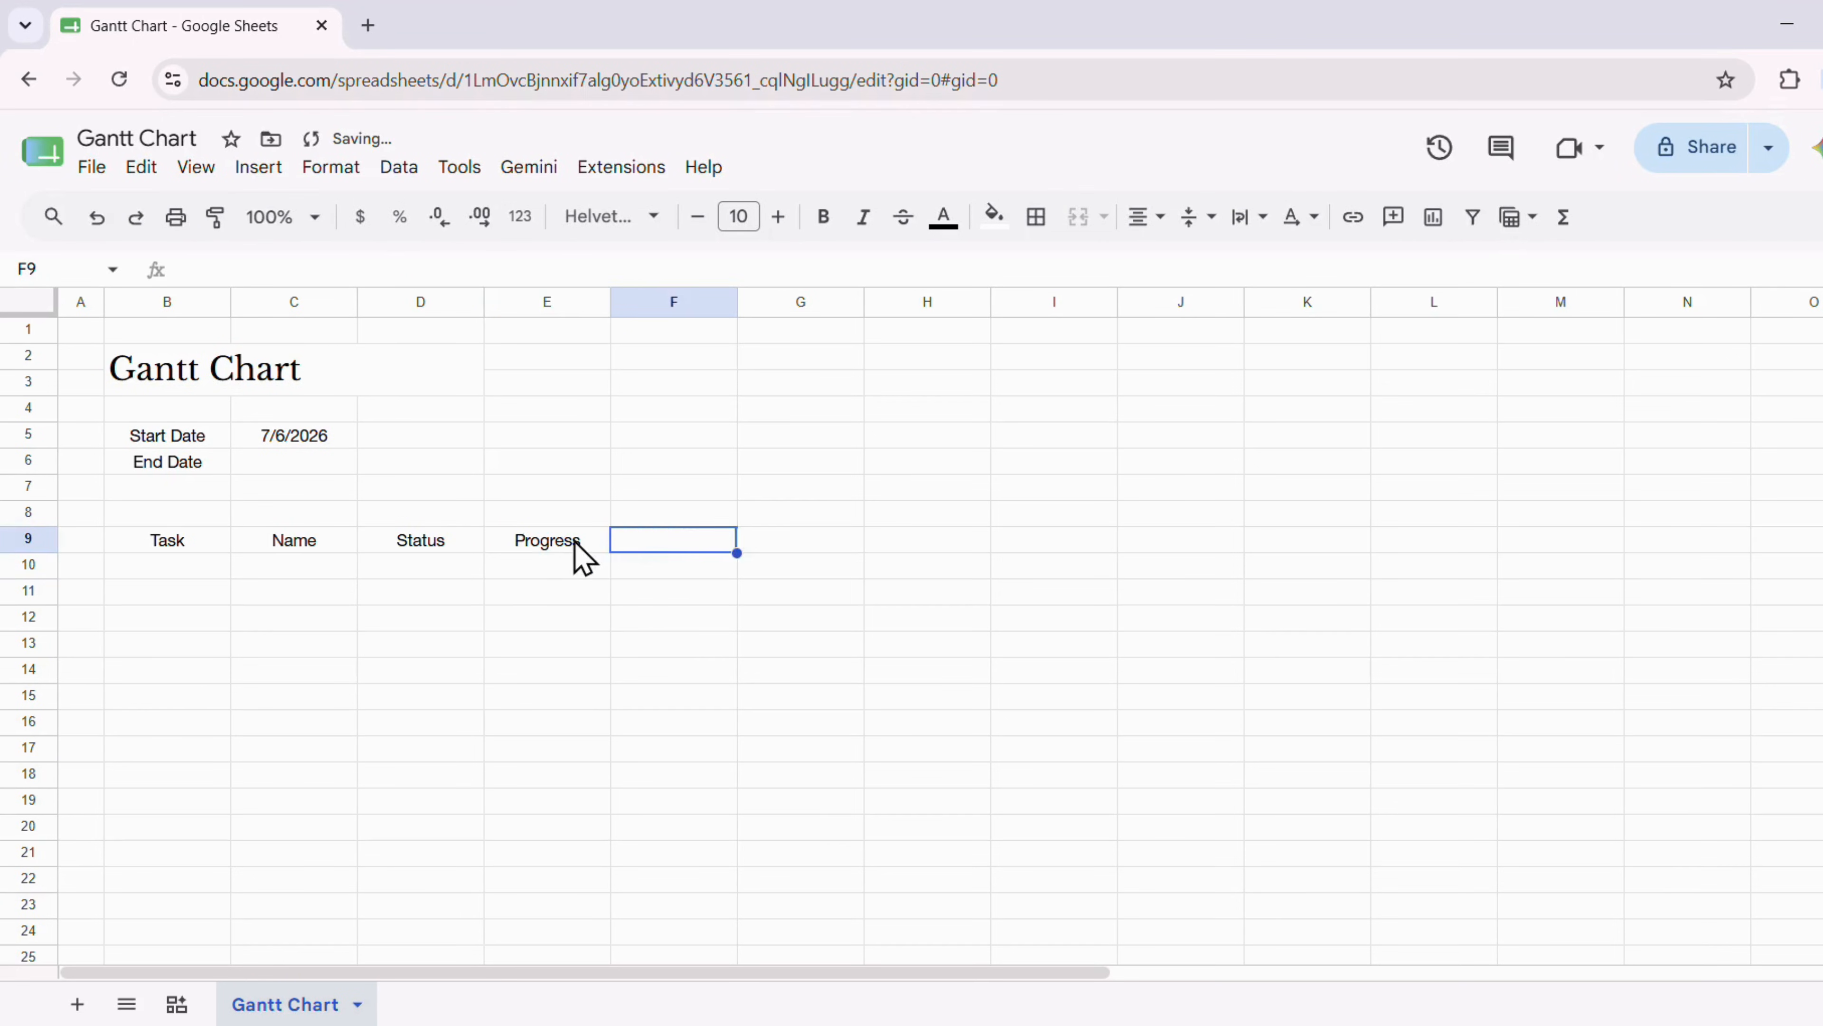
Merge the Progress header across E9:F9, and resize its columns so E is a narrow strip and F slightly wider
drag(578, 547, 672, 551)
click(1078, 218)
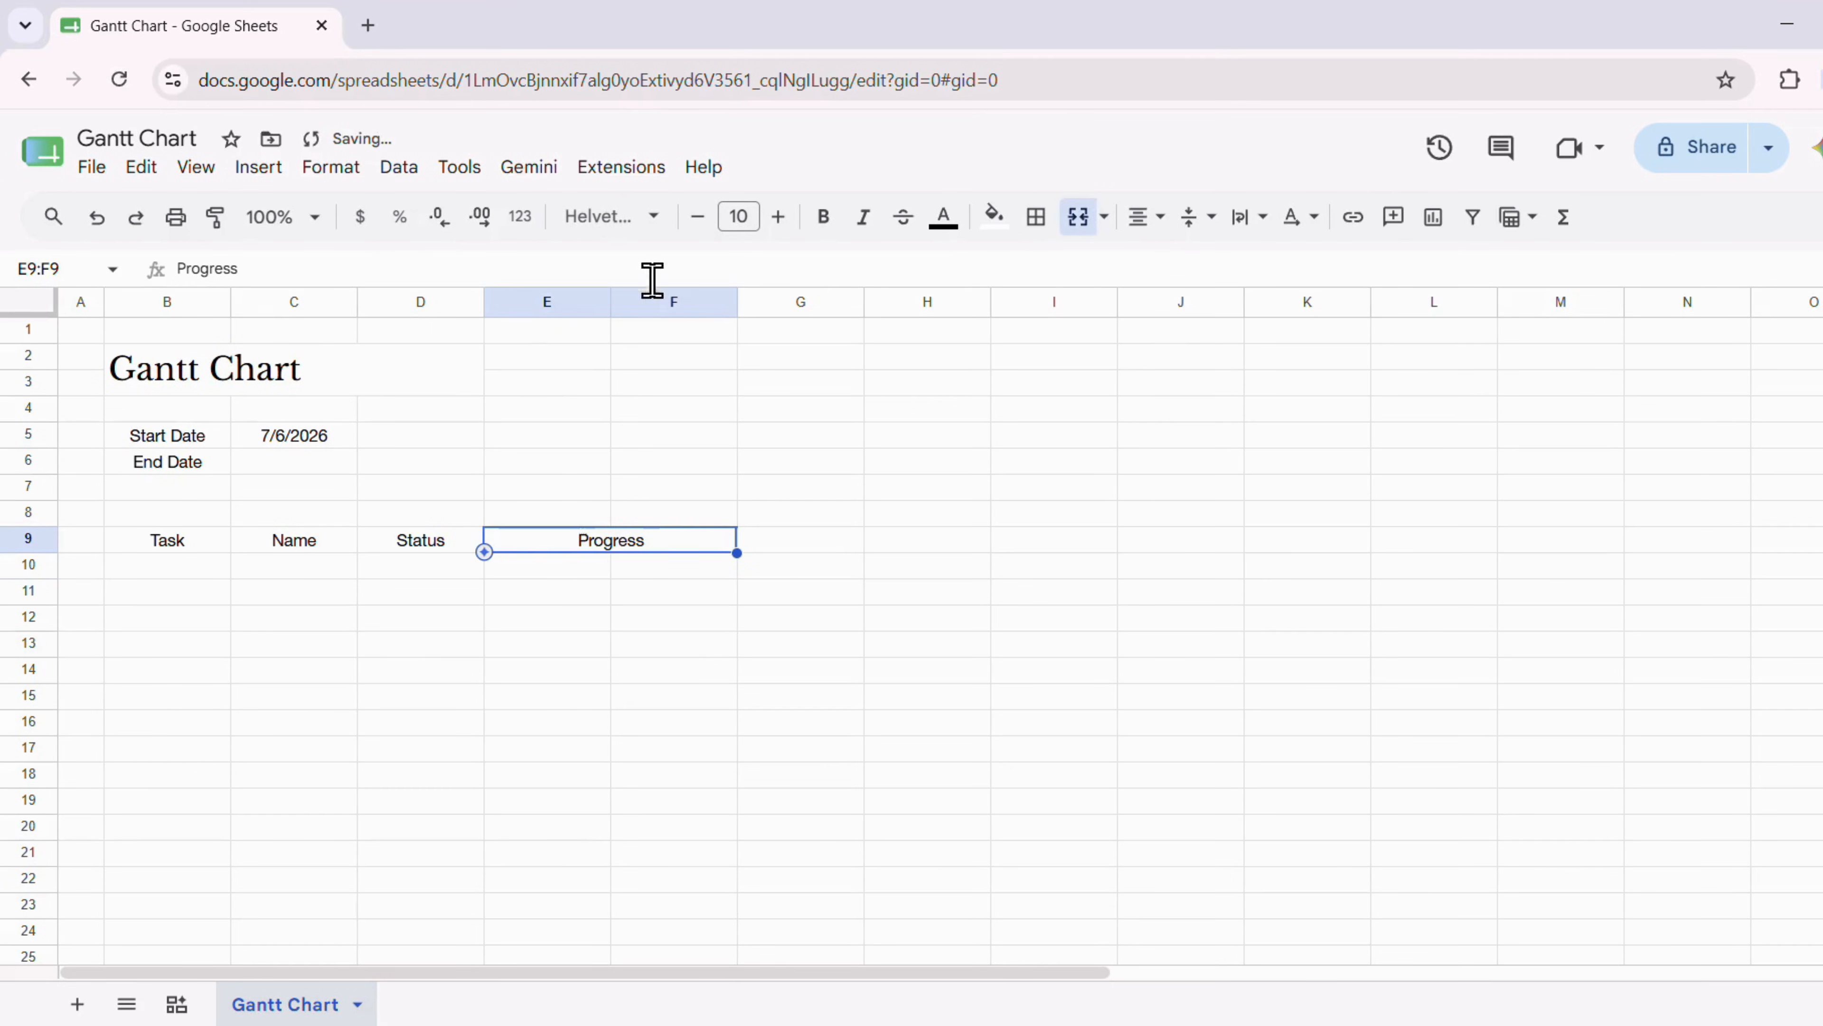
click(545, 302)
drag(611, 301, 518, 300)
click(633, 309)
drag(644, 302, 666, 302)
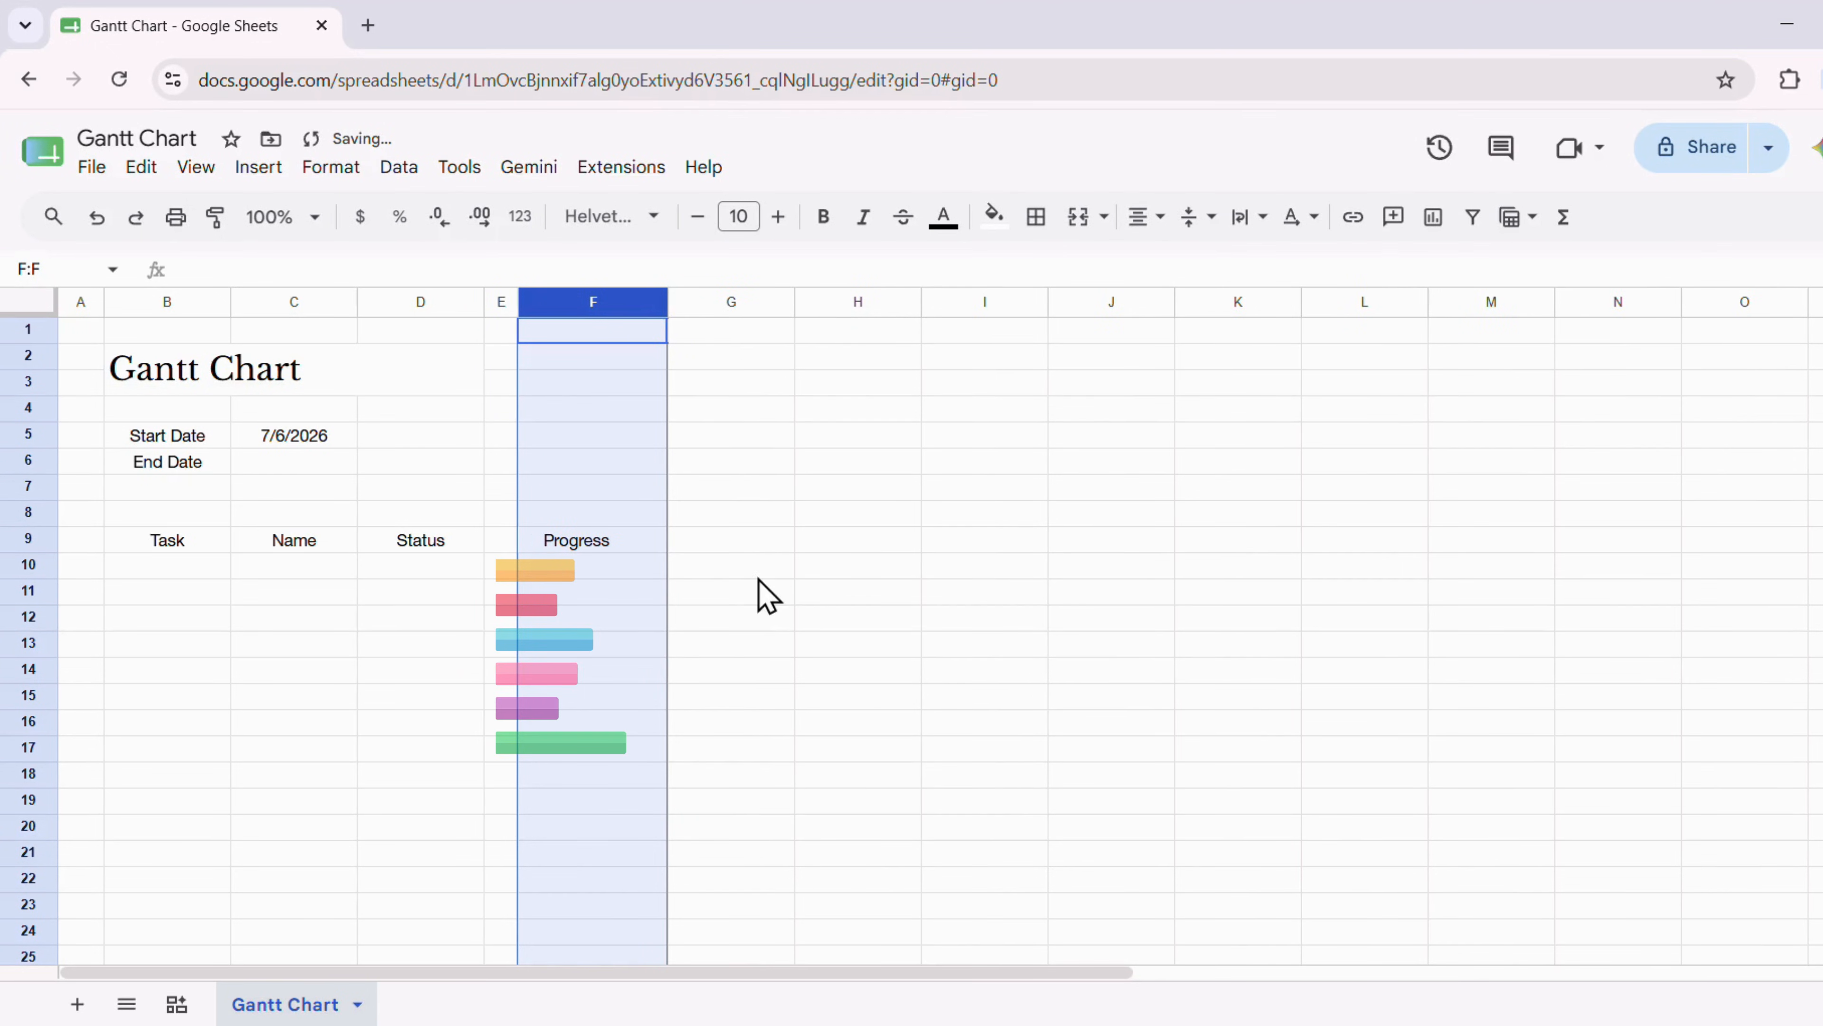
click(774, 619)
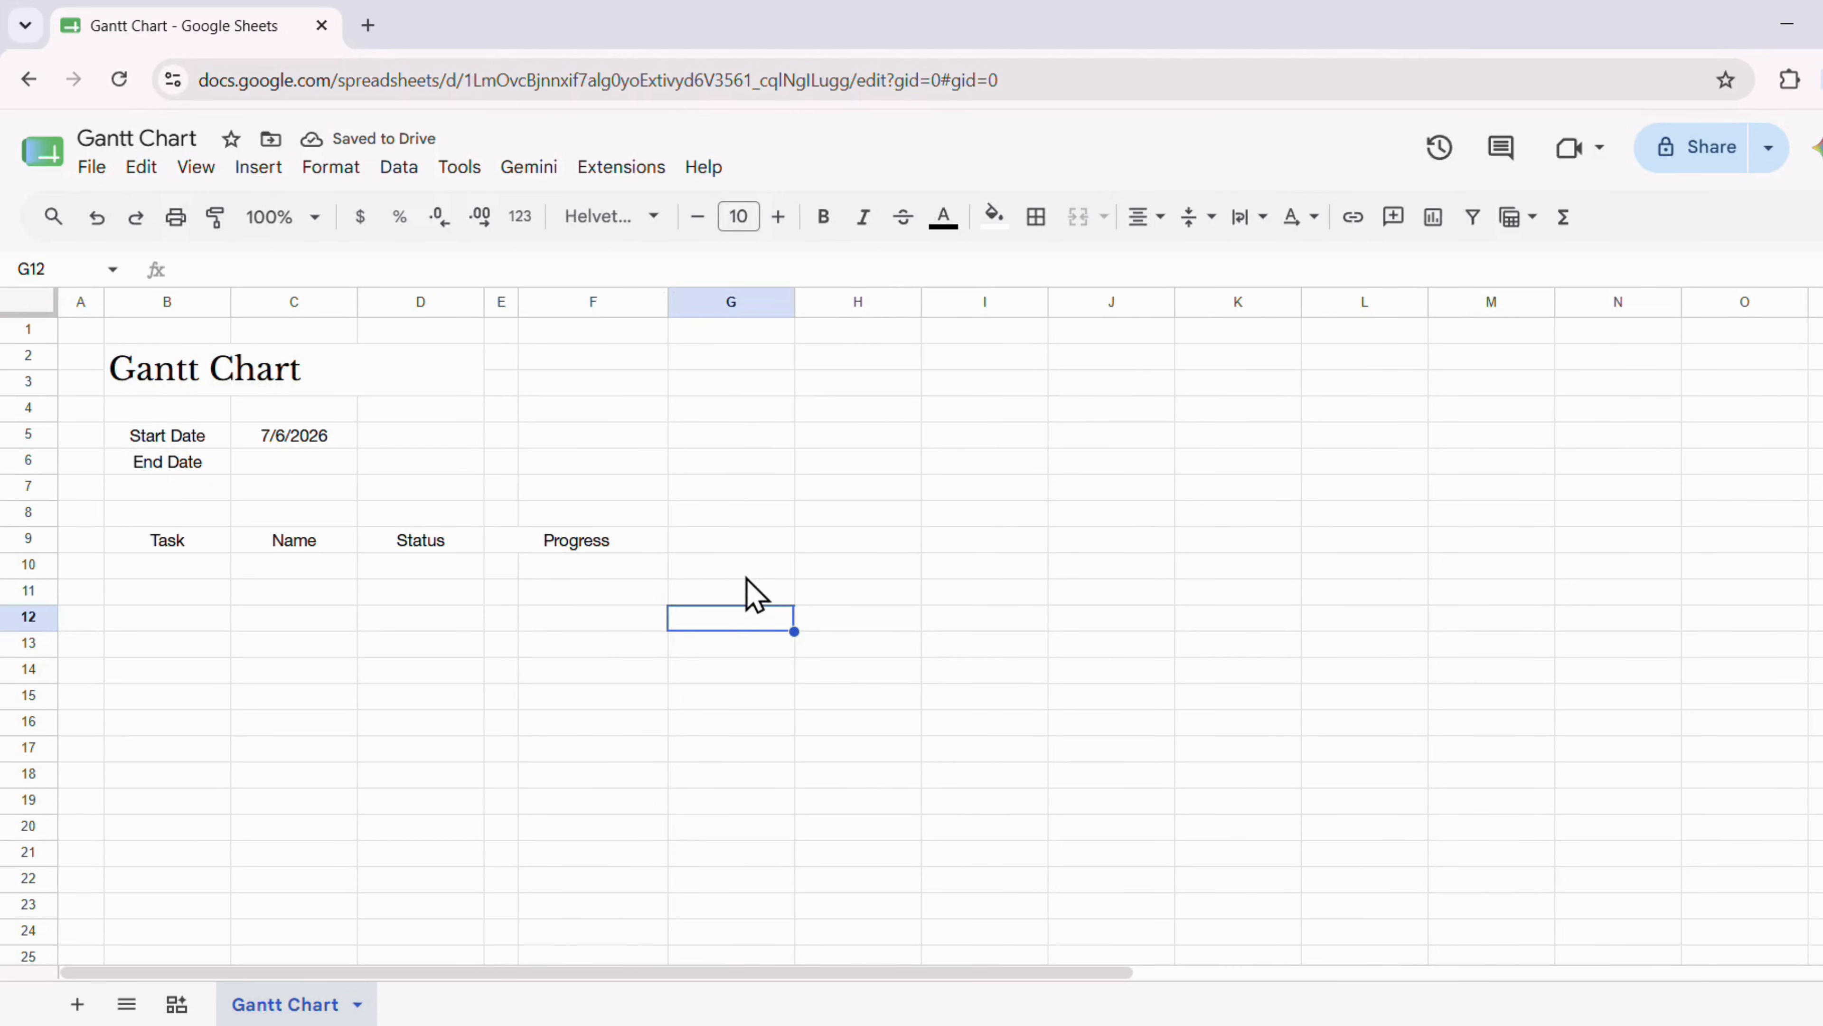
Add the headers Start Date, End Date and Days Left in cells G9 through I9
click(751, 546)
text(Start)
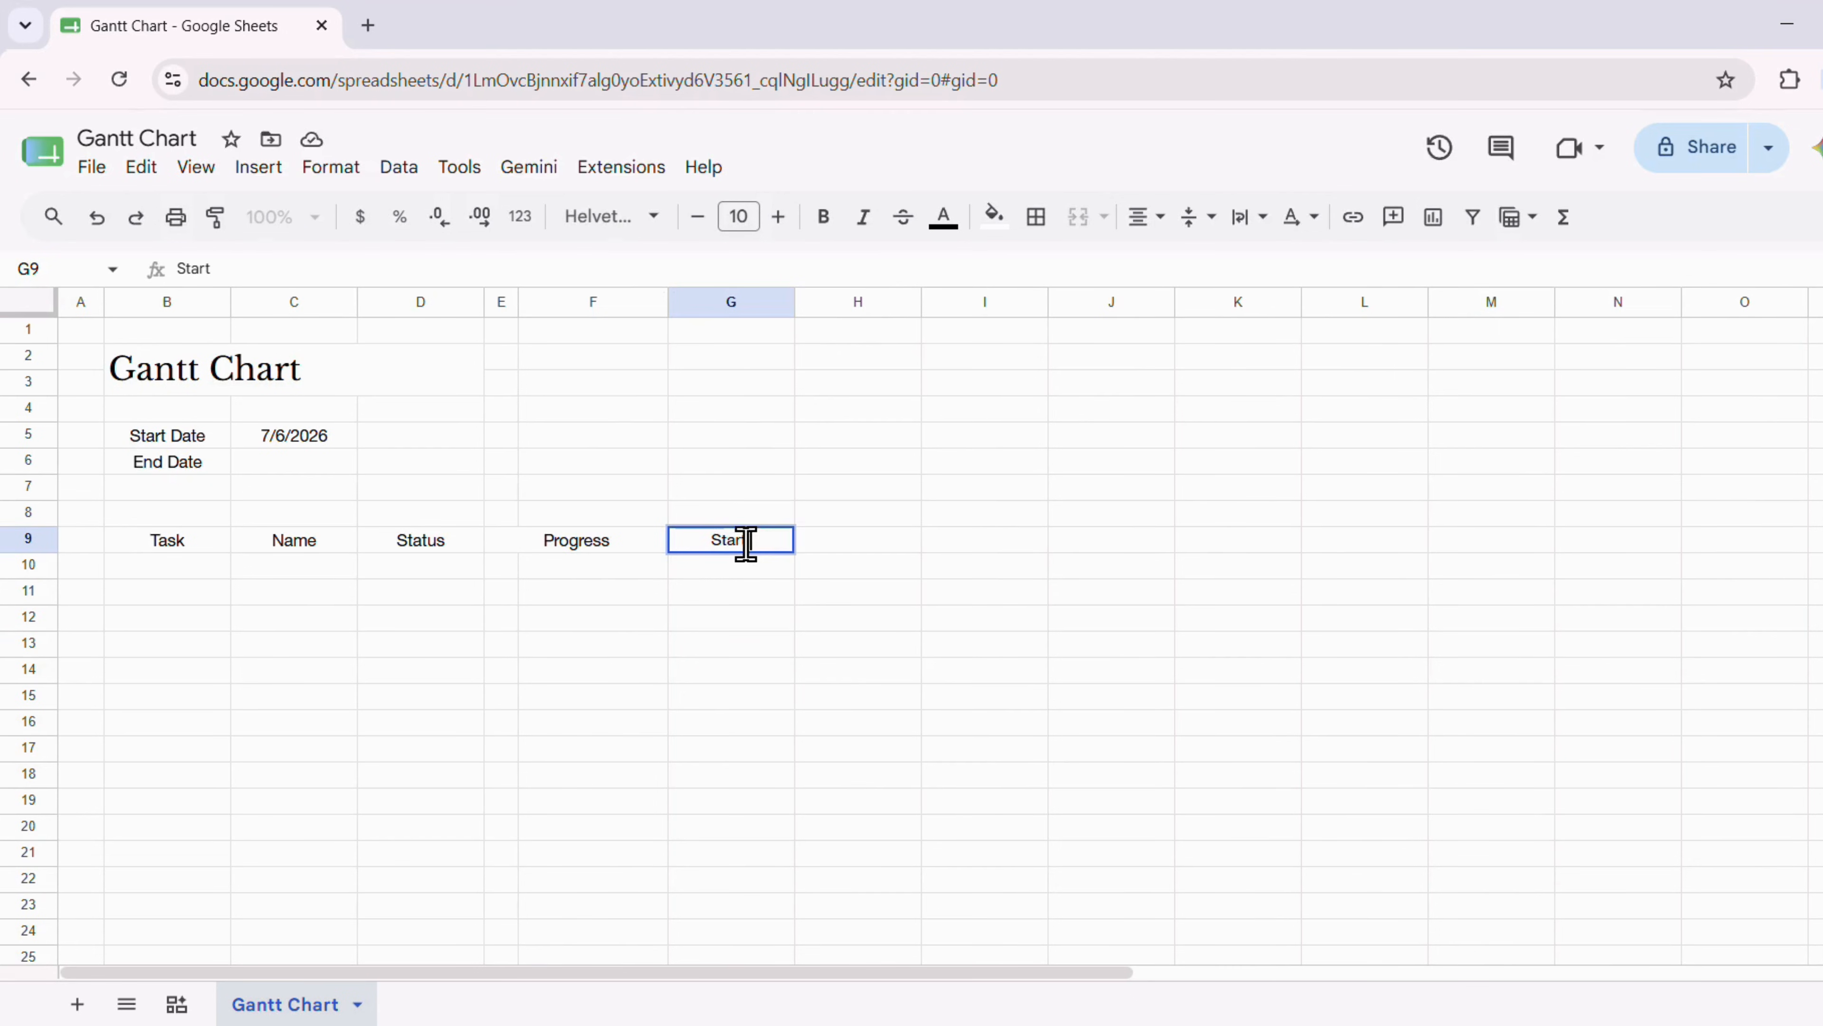
text( Date)
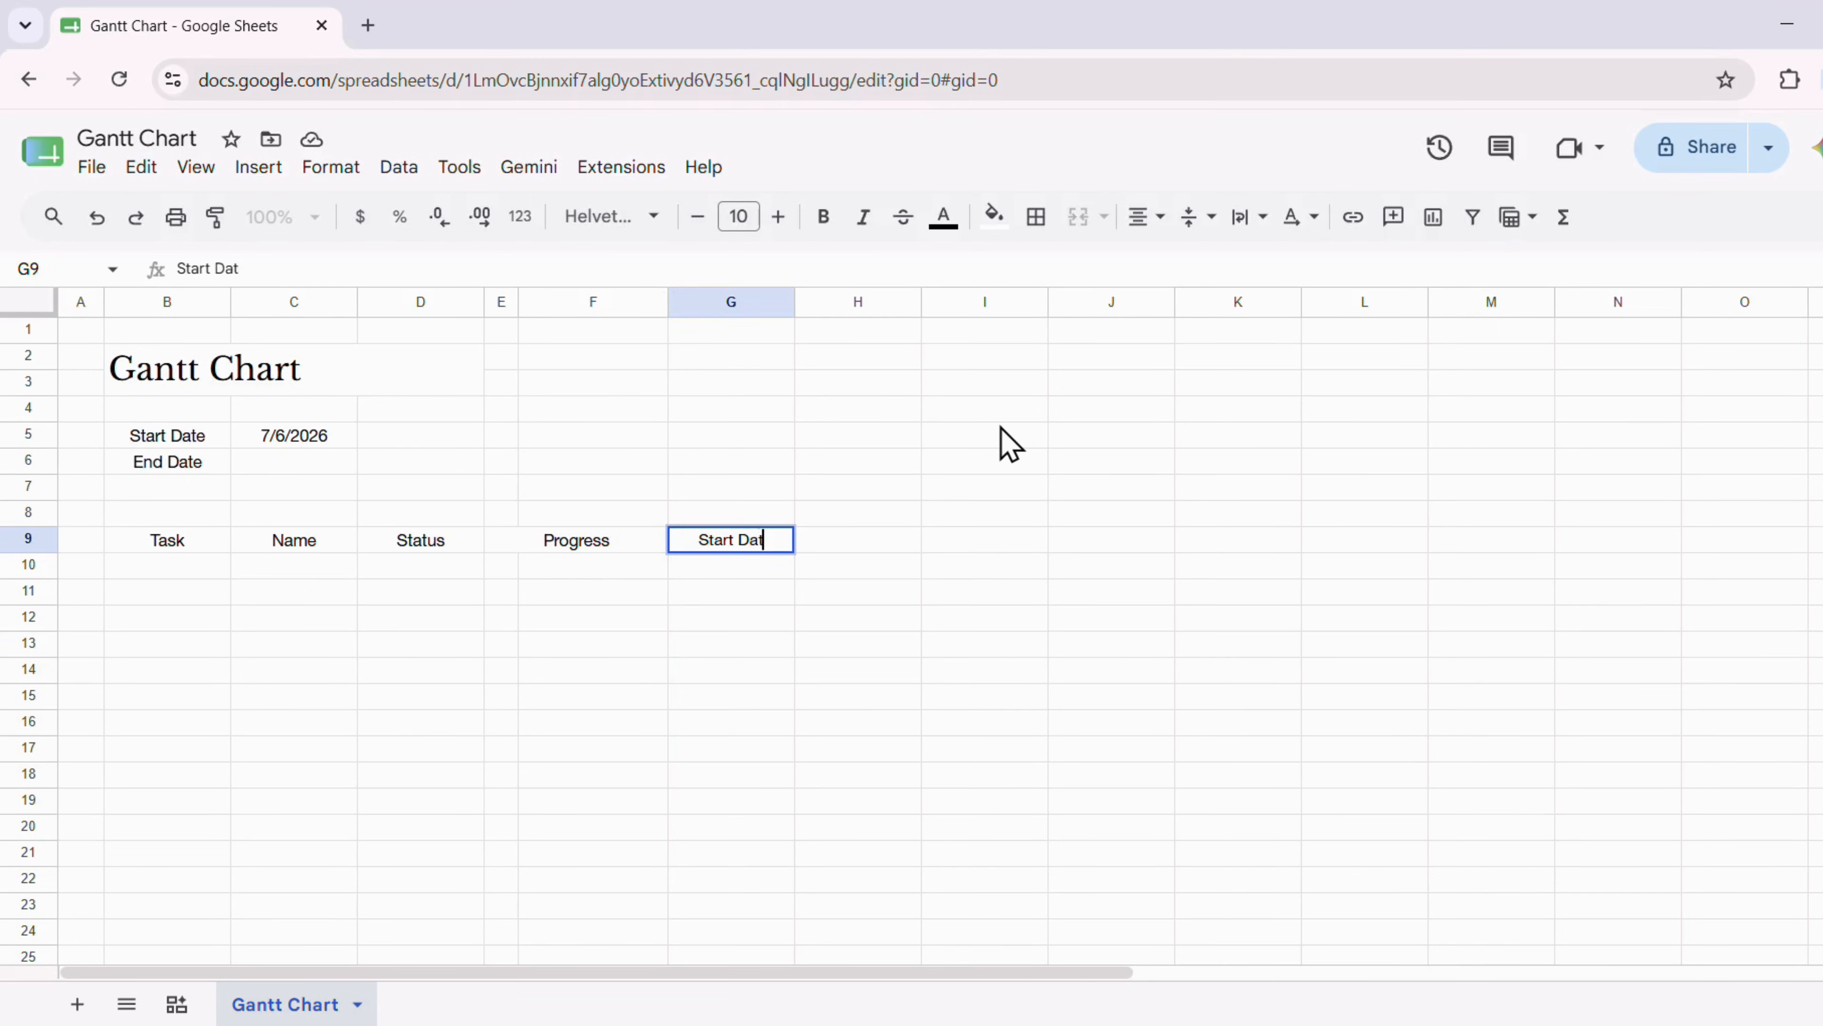
key(Tab)
text(End Date)
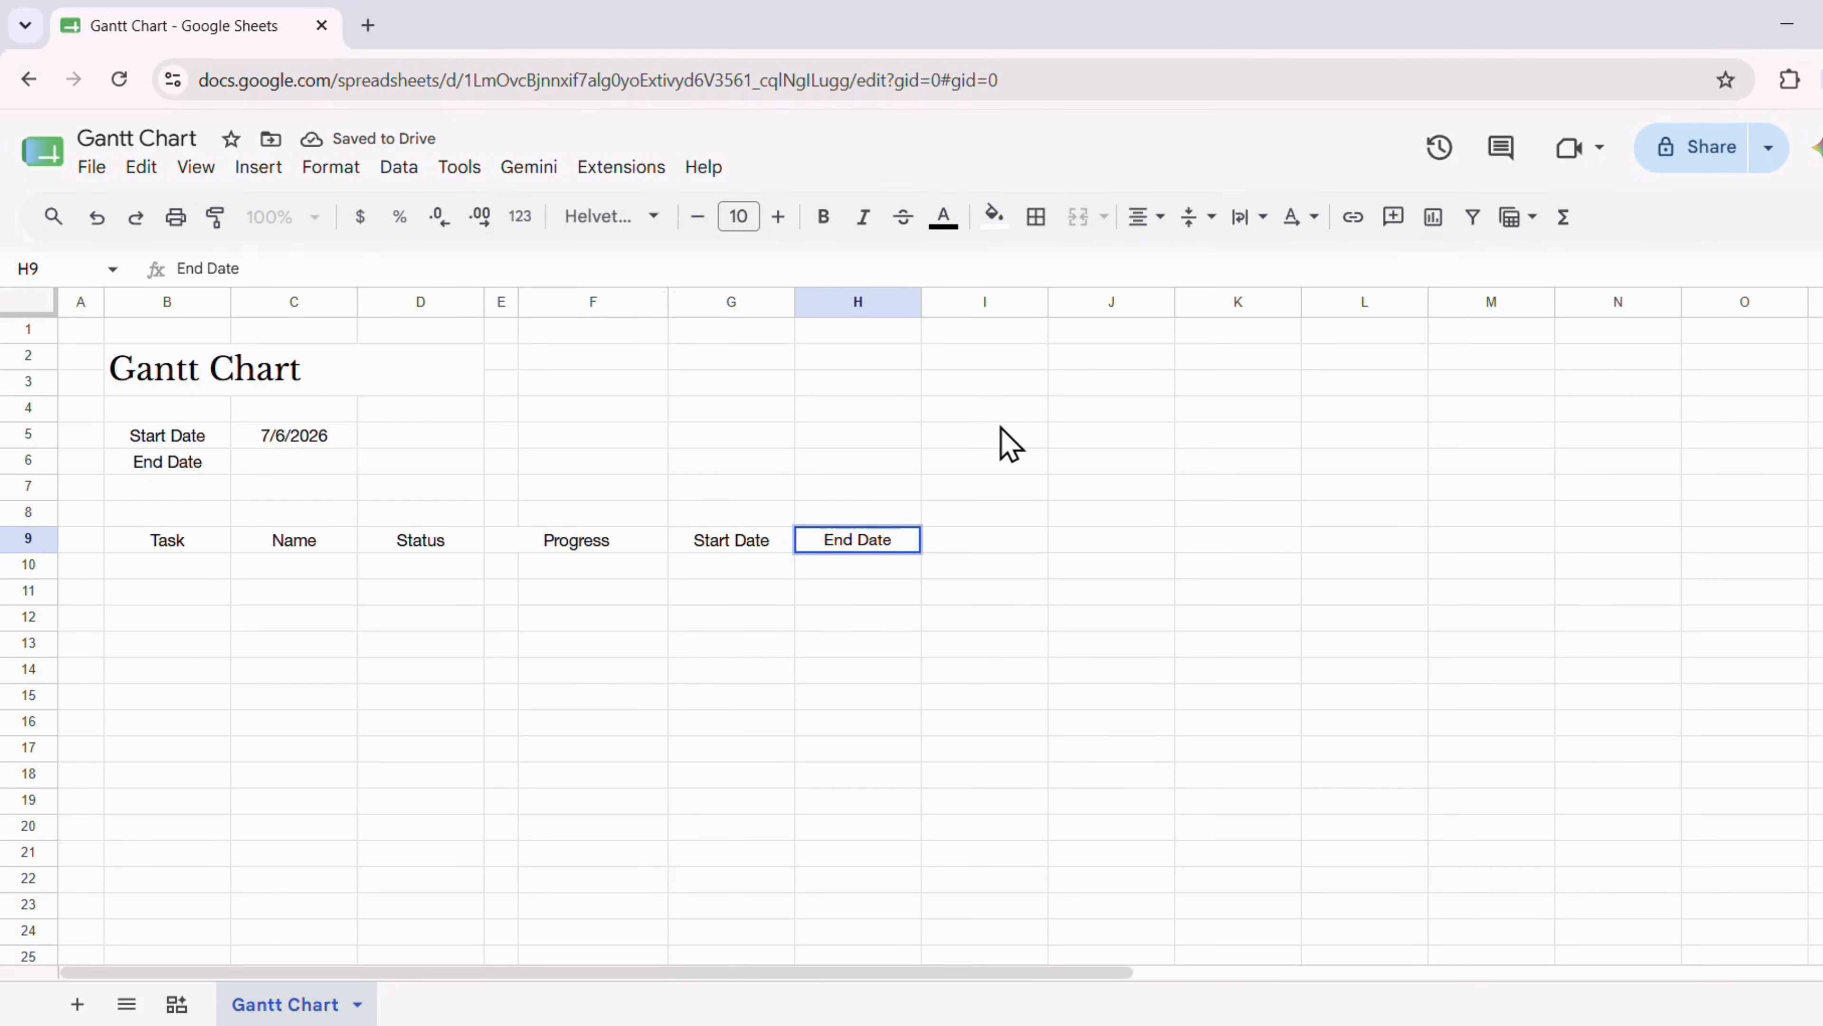
key(Tab)
text(Da)
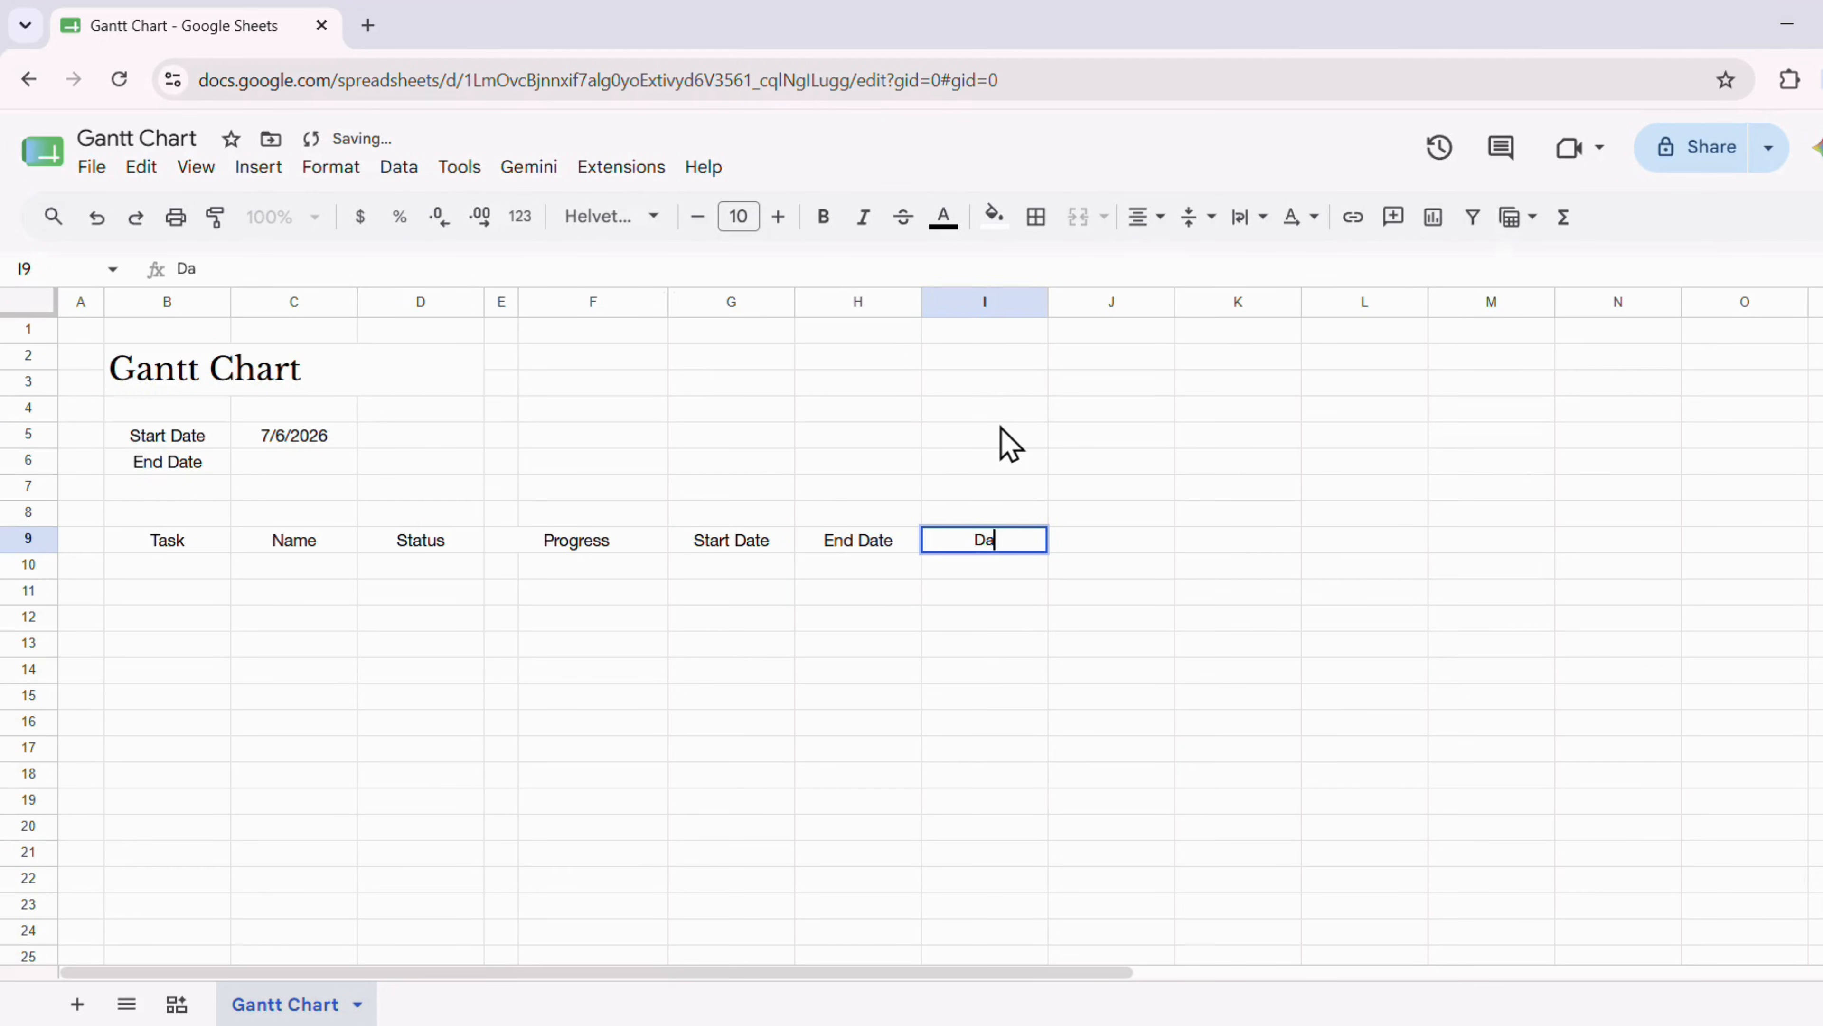
text(ys Left)
key(Return)
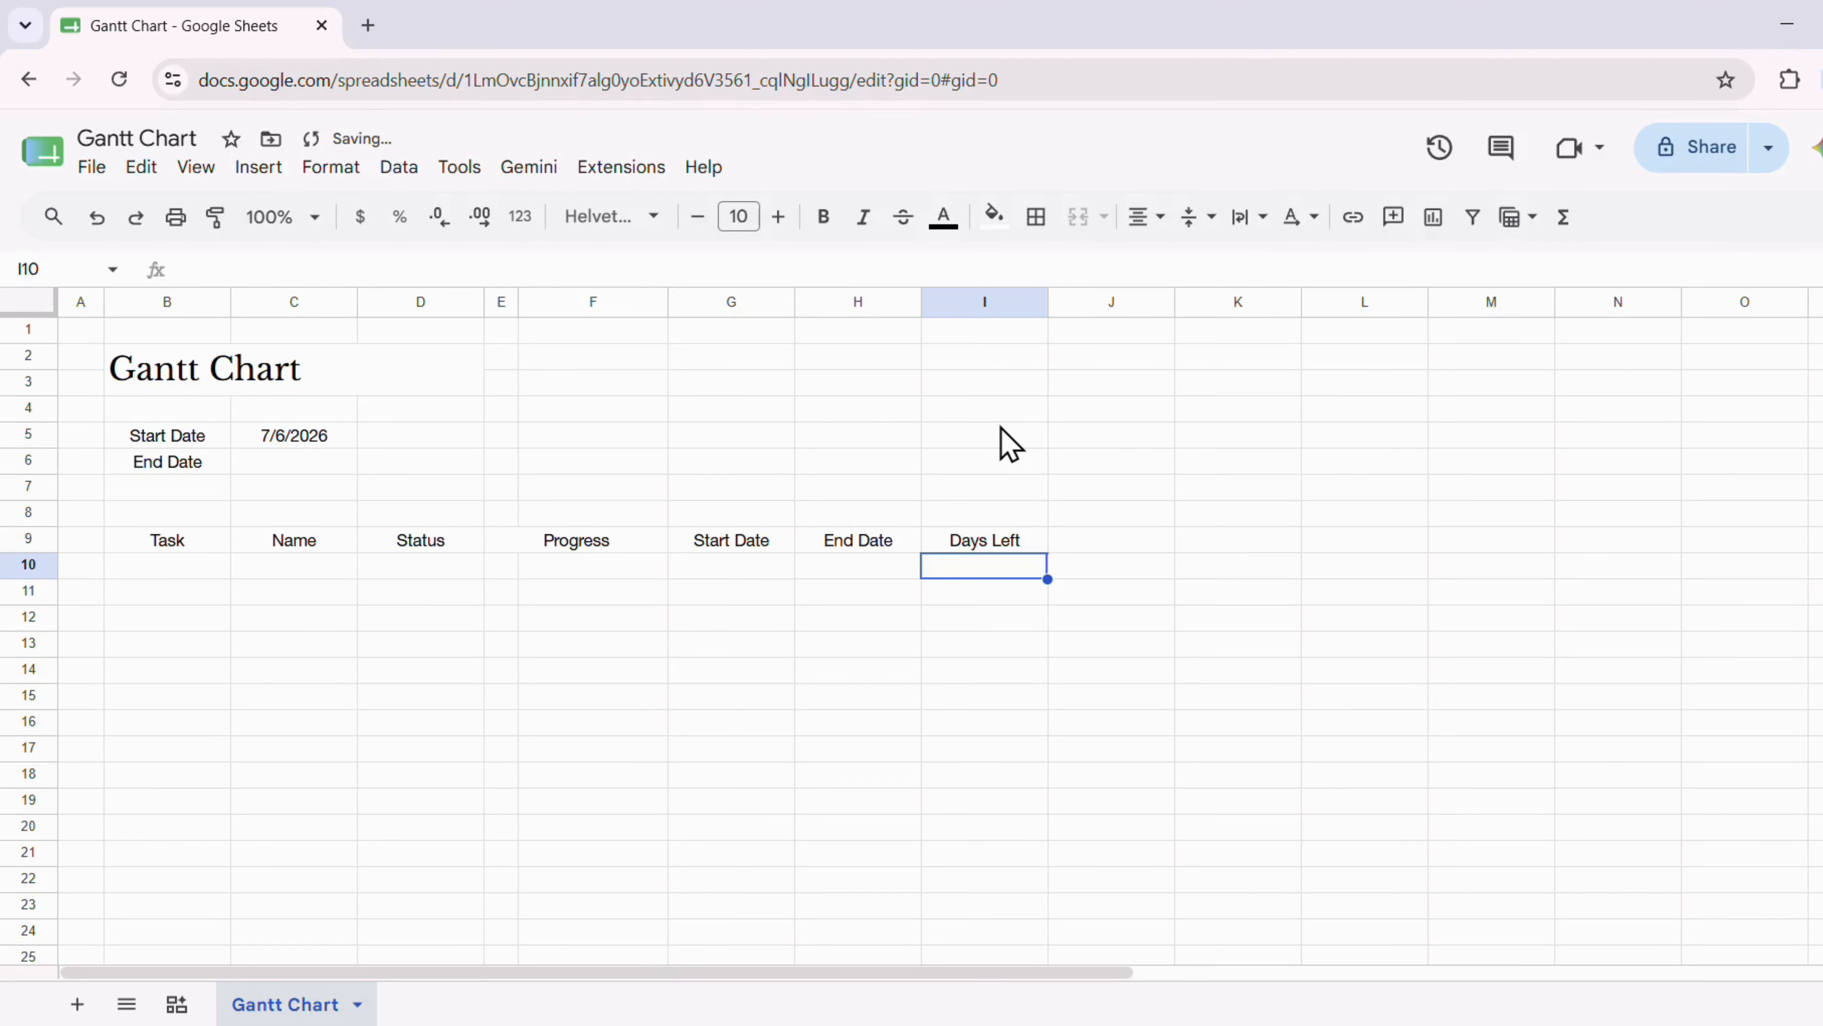
Merge B8:I8 above the header row and enter the left-aligned label Phase 1 in it
drag(140, 516, 984, 516)
click(1079, 217)
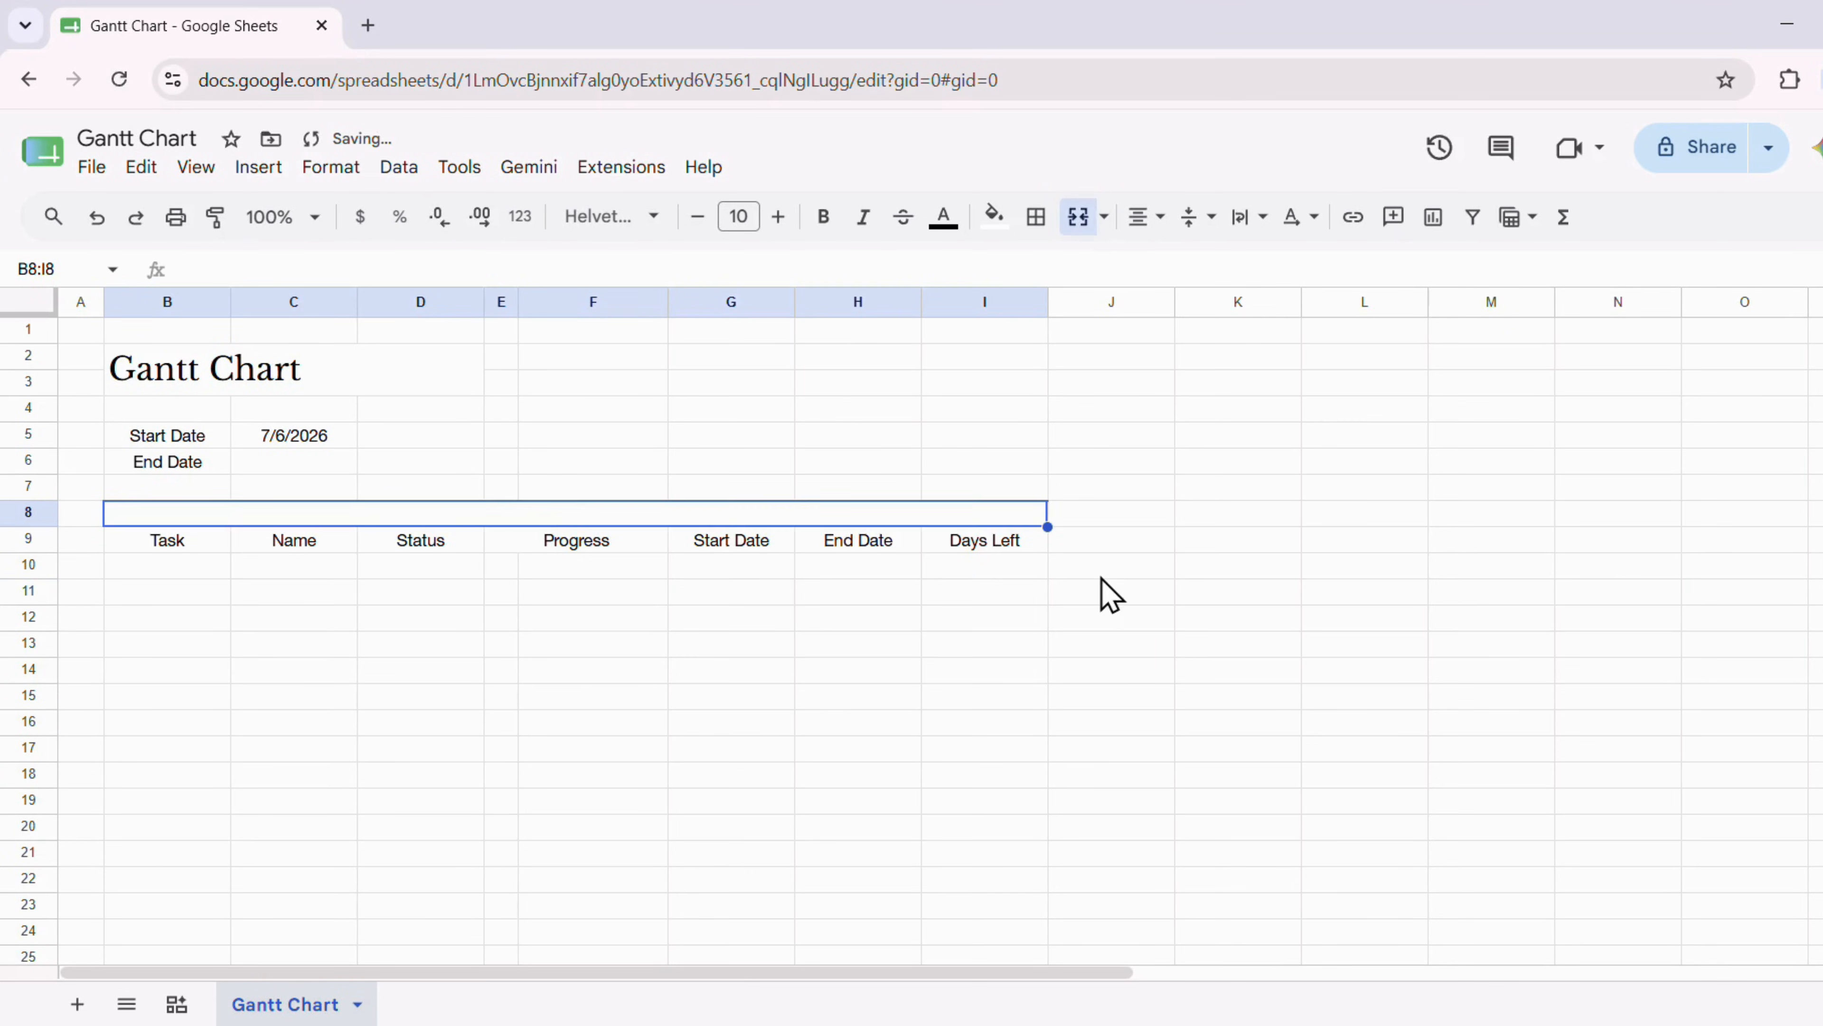
text(Phase)
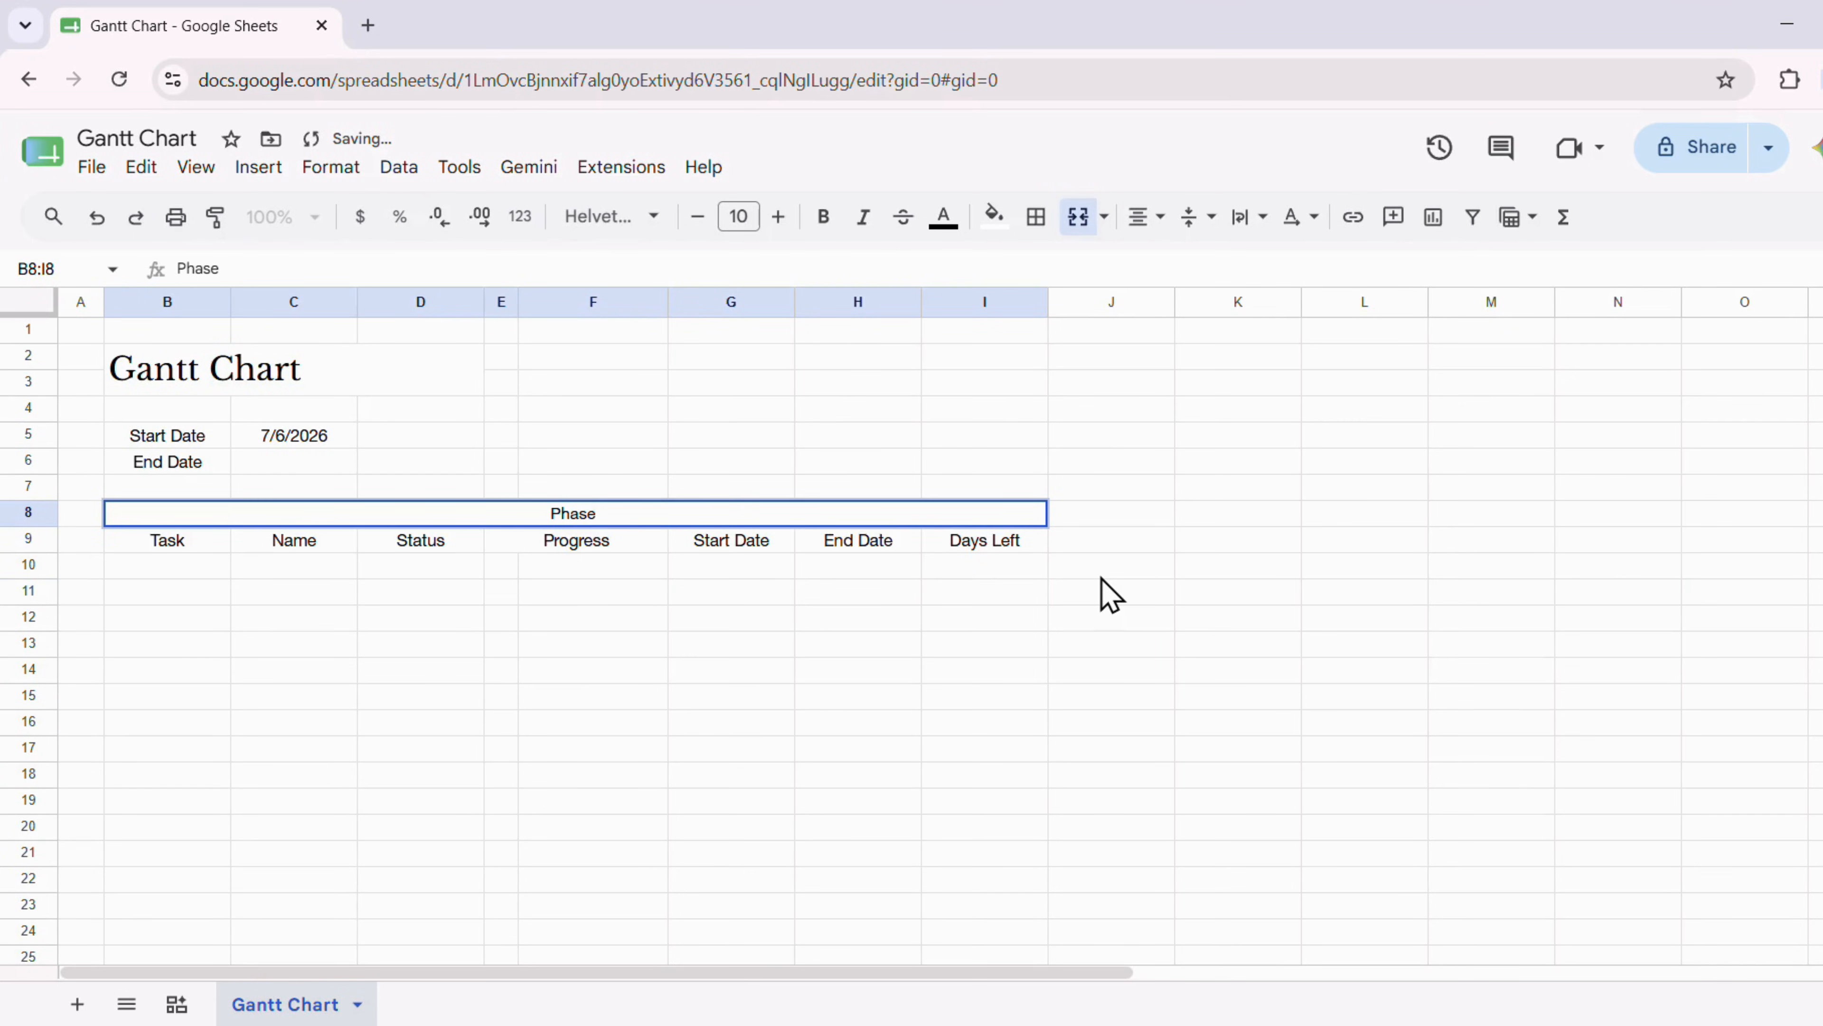
text( 1)
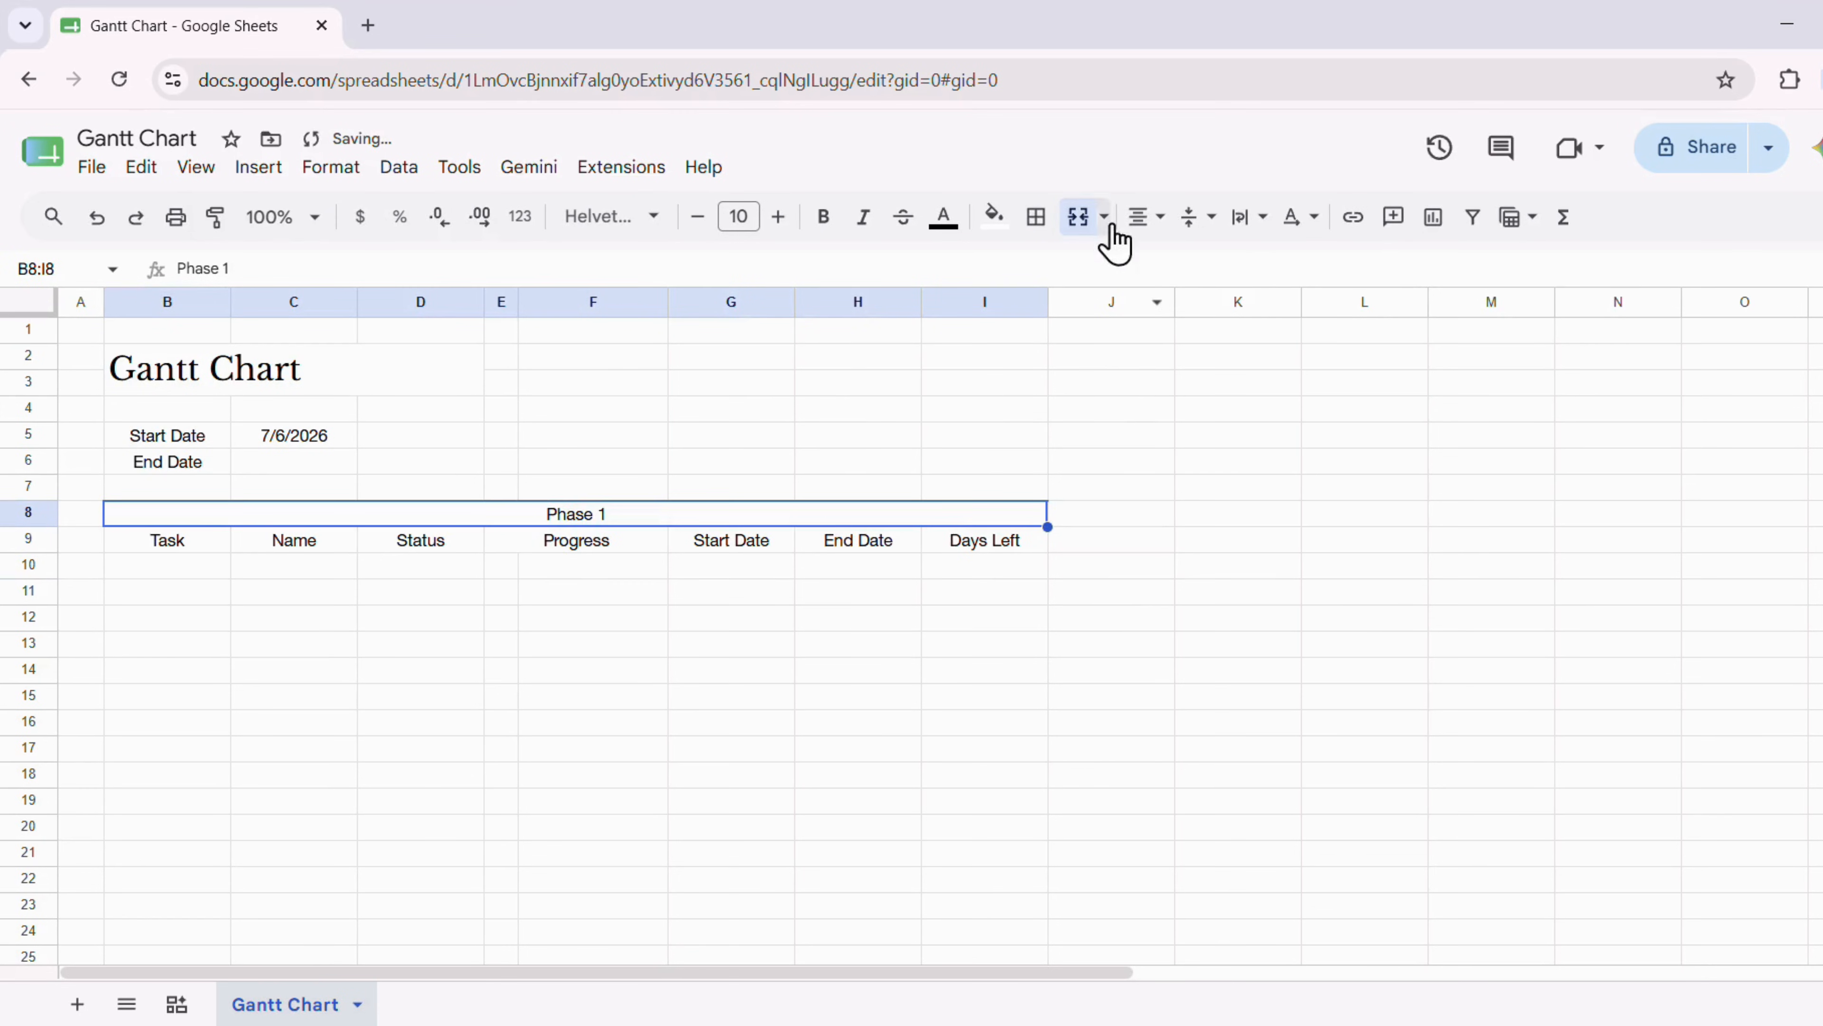
click(1147, 217)
click(1145, 265)
click(977, 695)
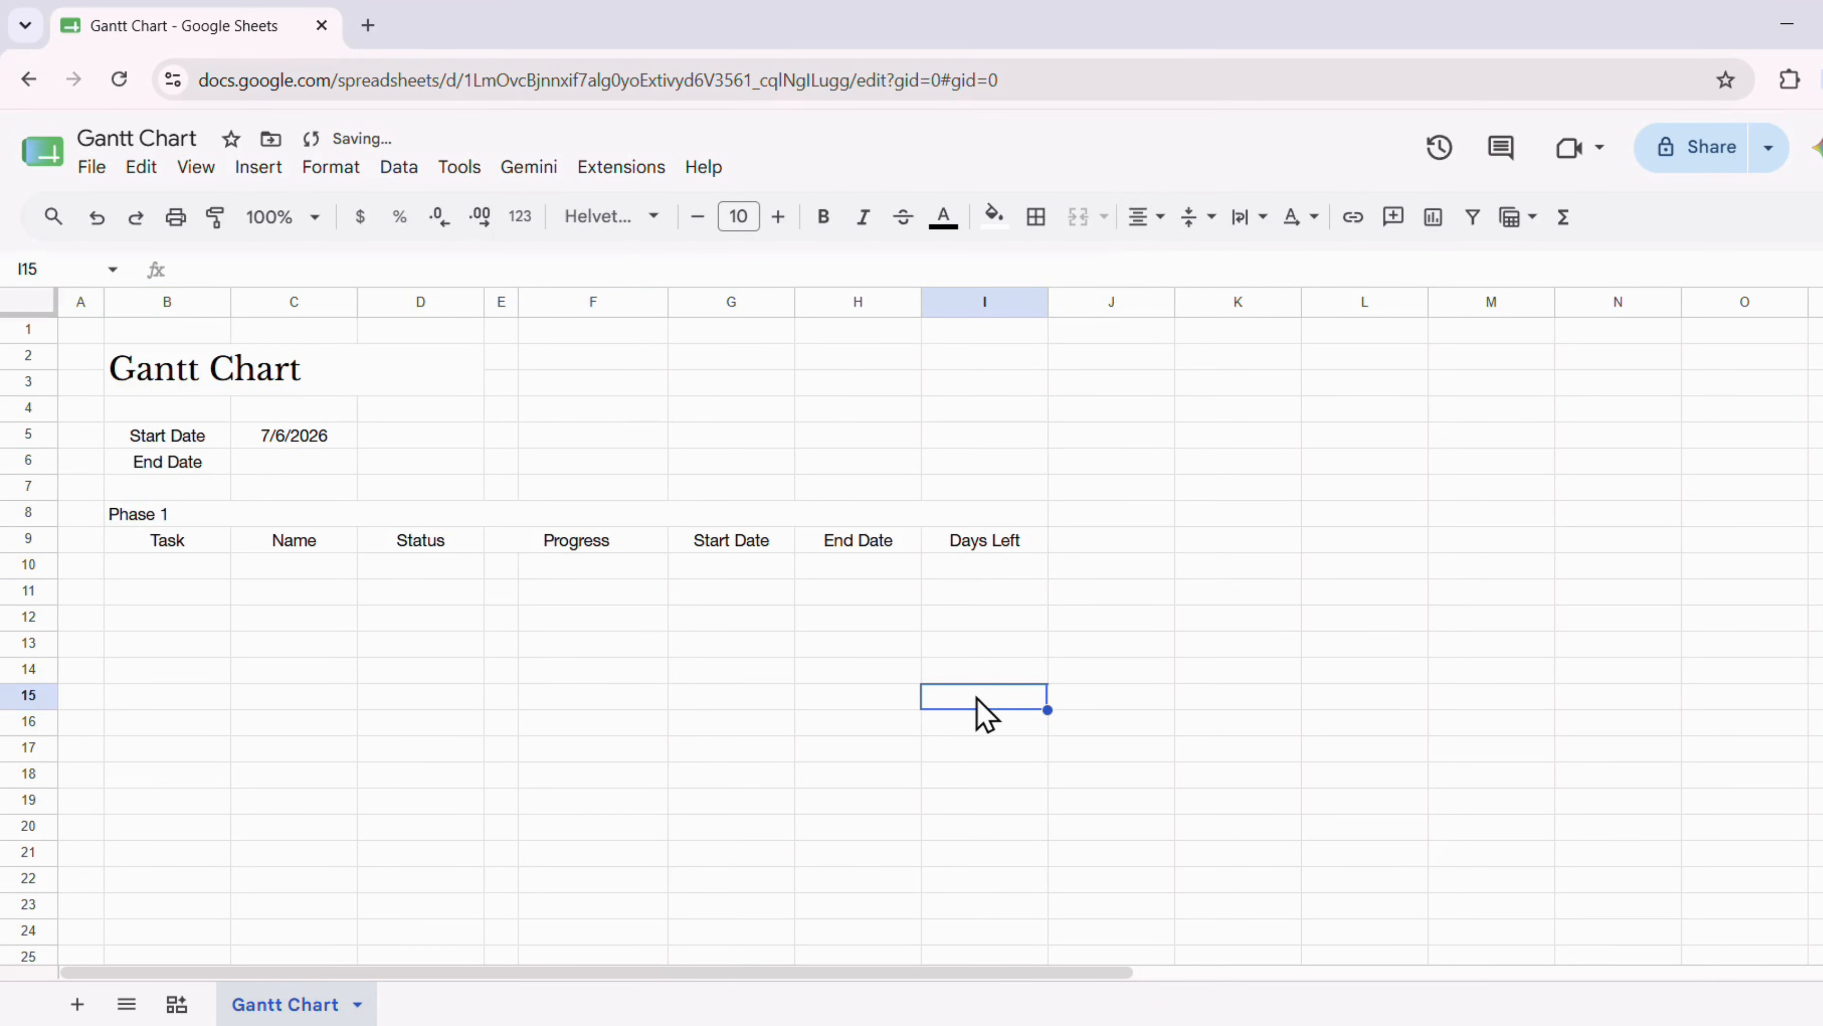
Widen column B by about half and column C slightly, and make column F a little narrower
drag(233, 300, 296, 301)
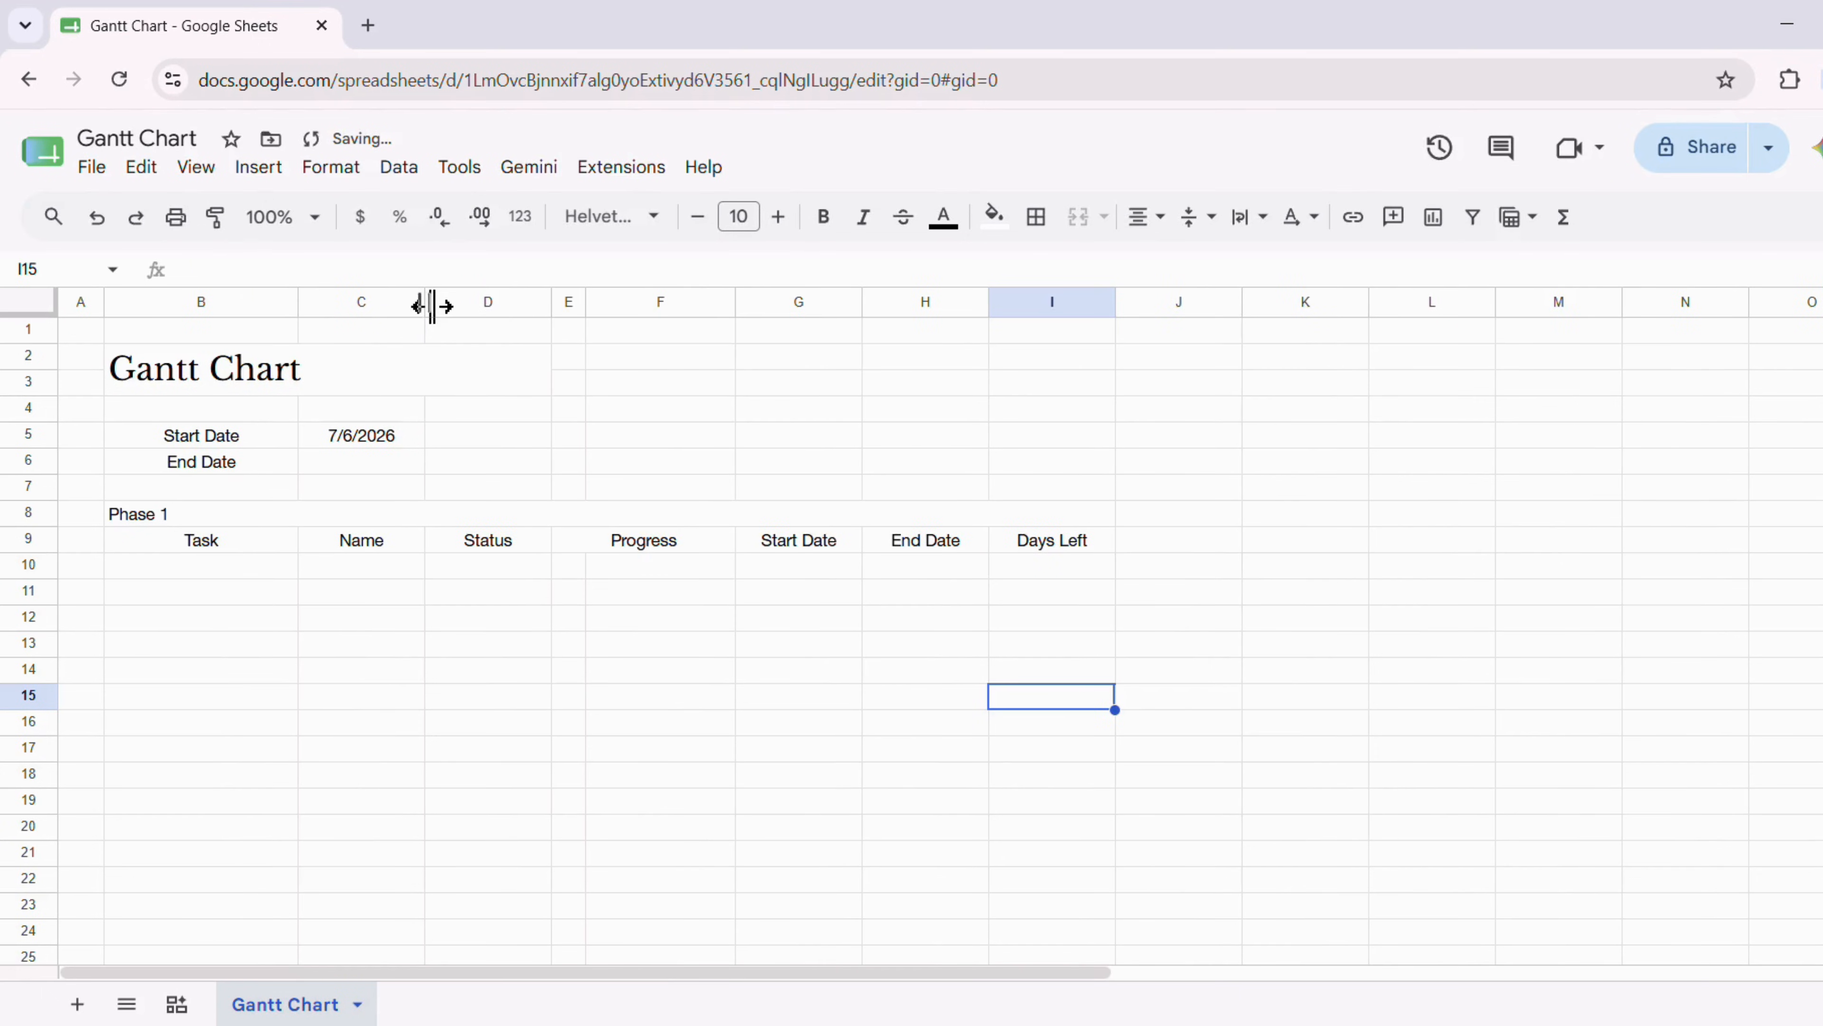
drag(430, 303, 439, 304)
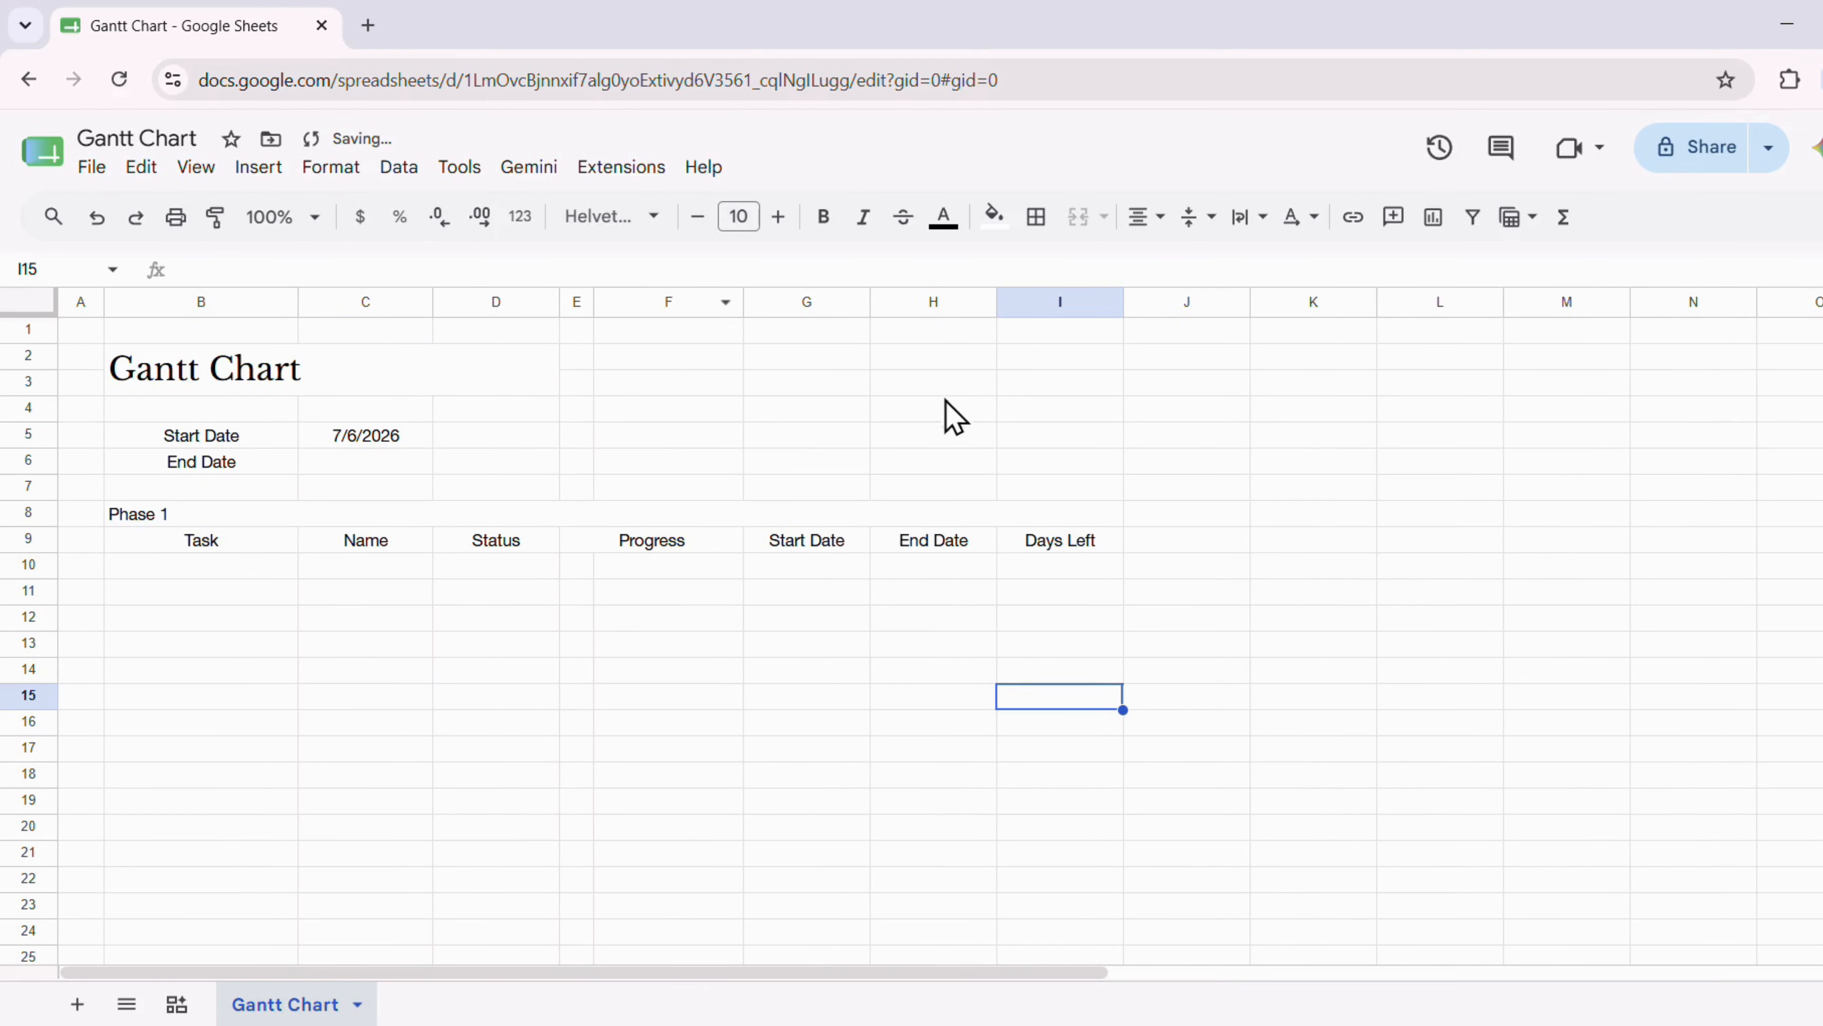
drag(743, 298, 734, 299)
click(840, 395)
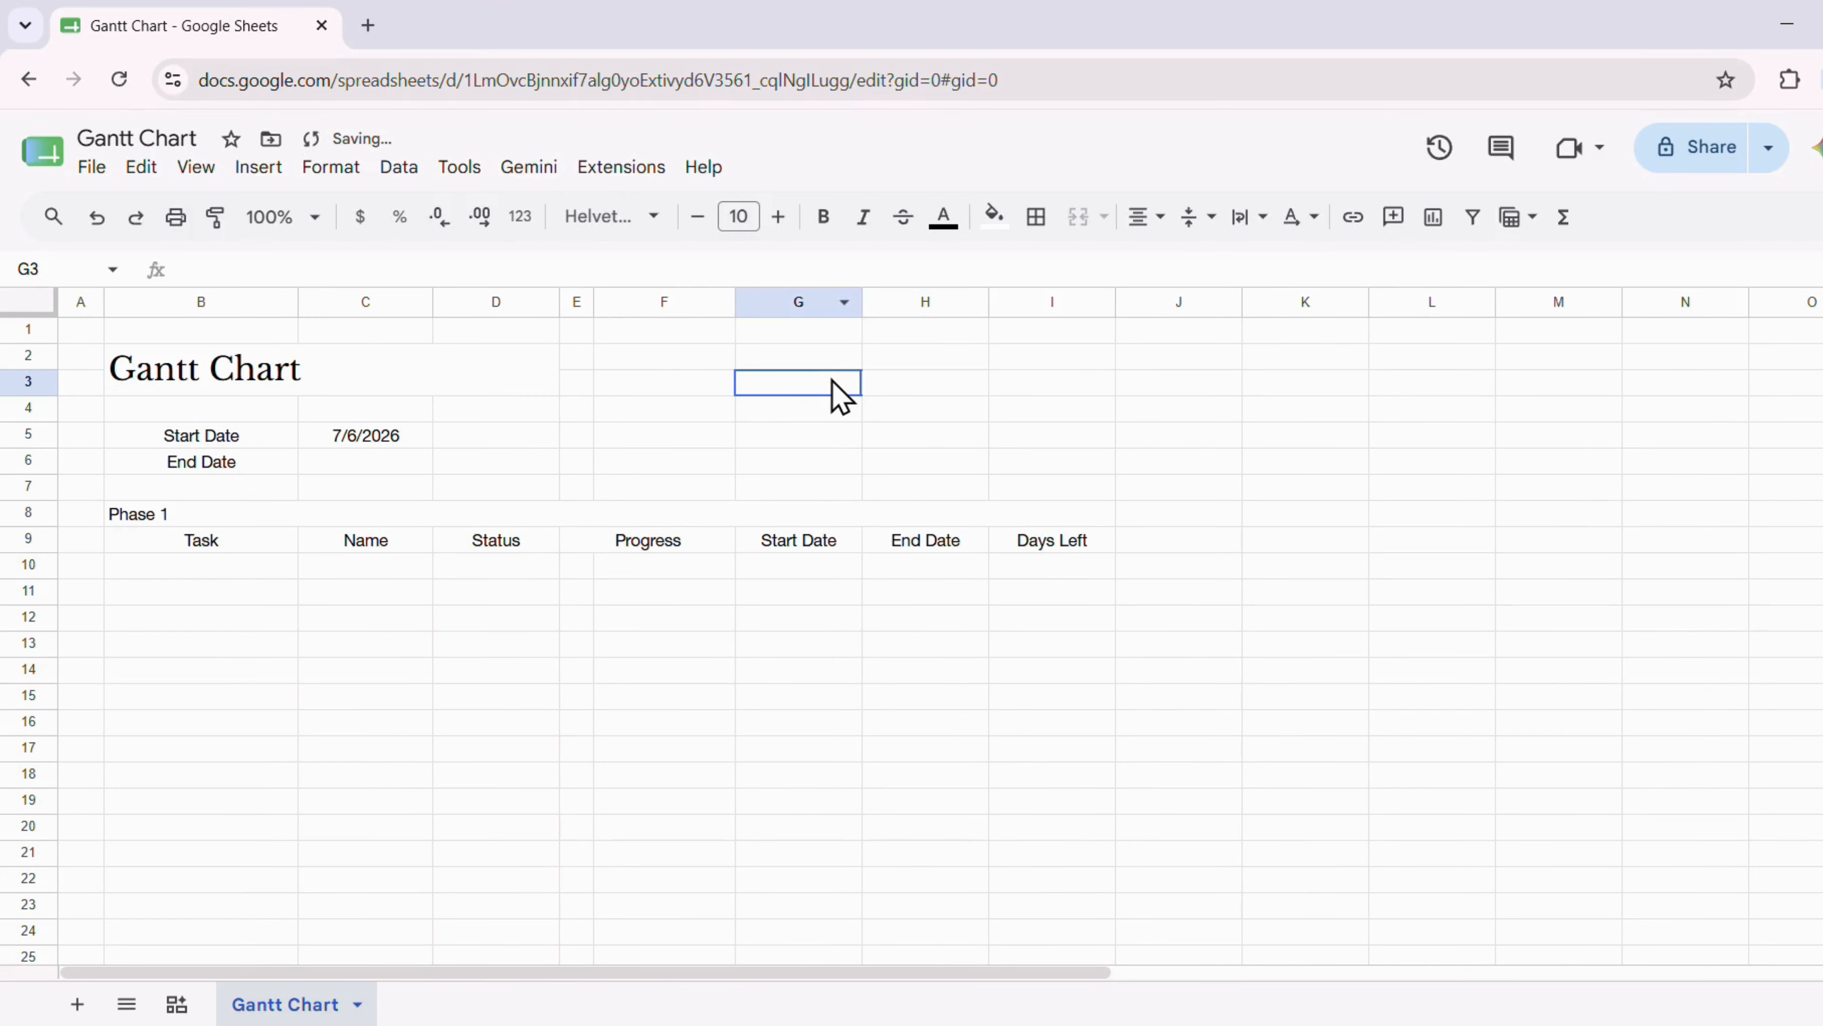
Enter the first task, Project Planning, in B10 with the assignee's full name in C10
click(168, 567)
text(Project Planning)
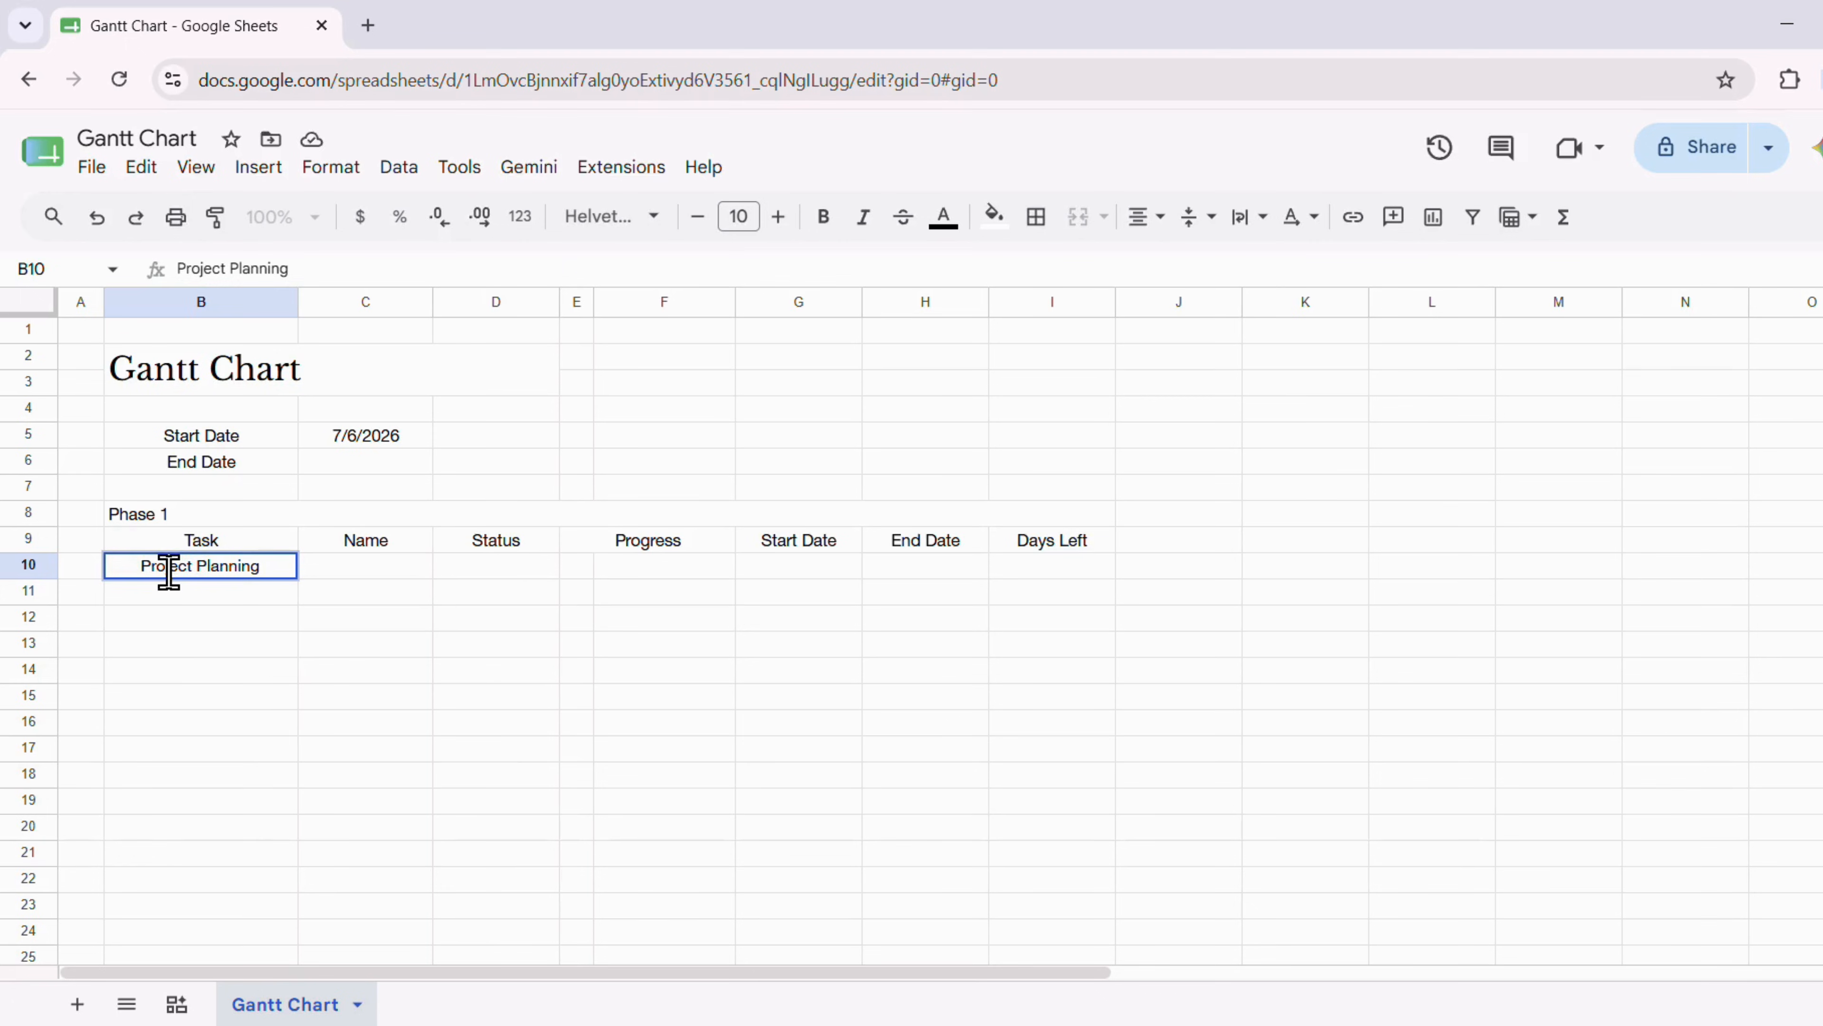
key(Tab)
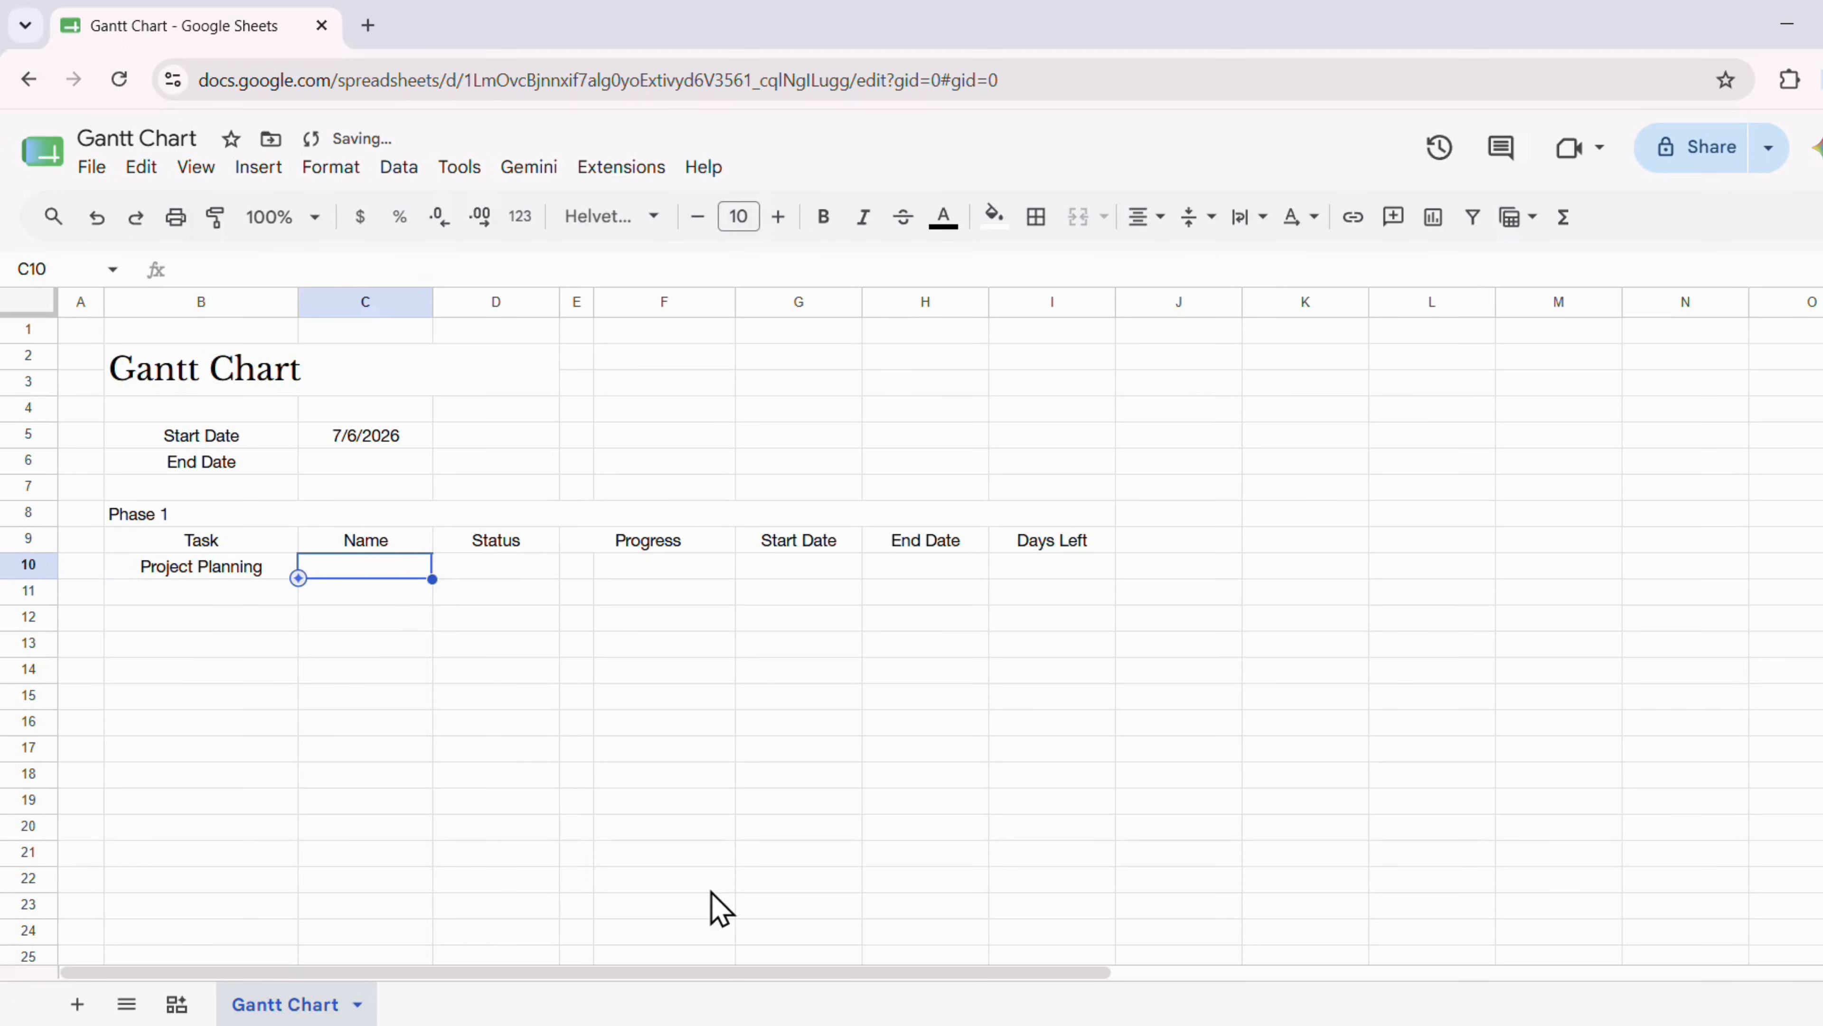
text(Anna Johanson)
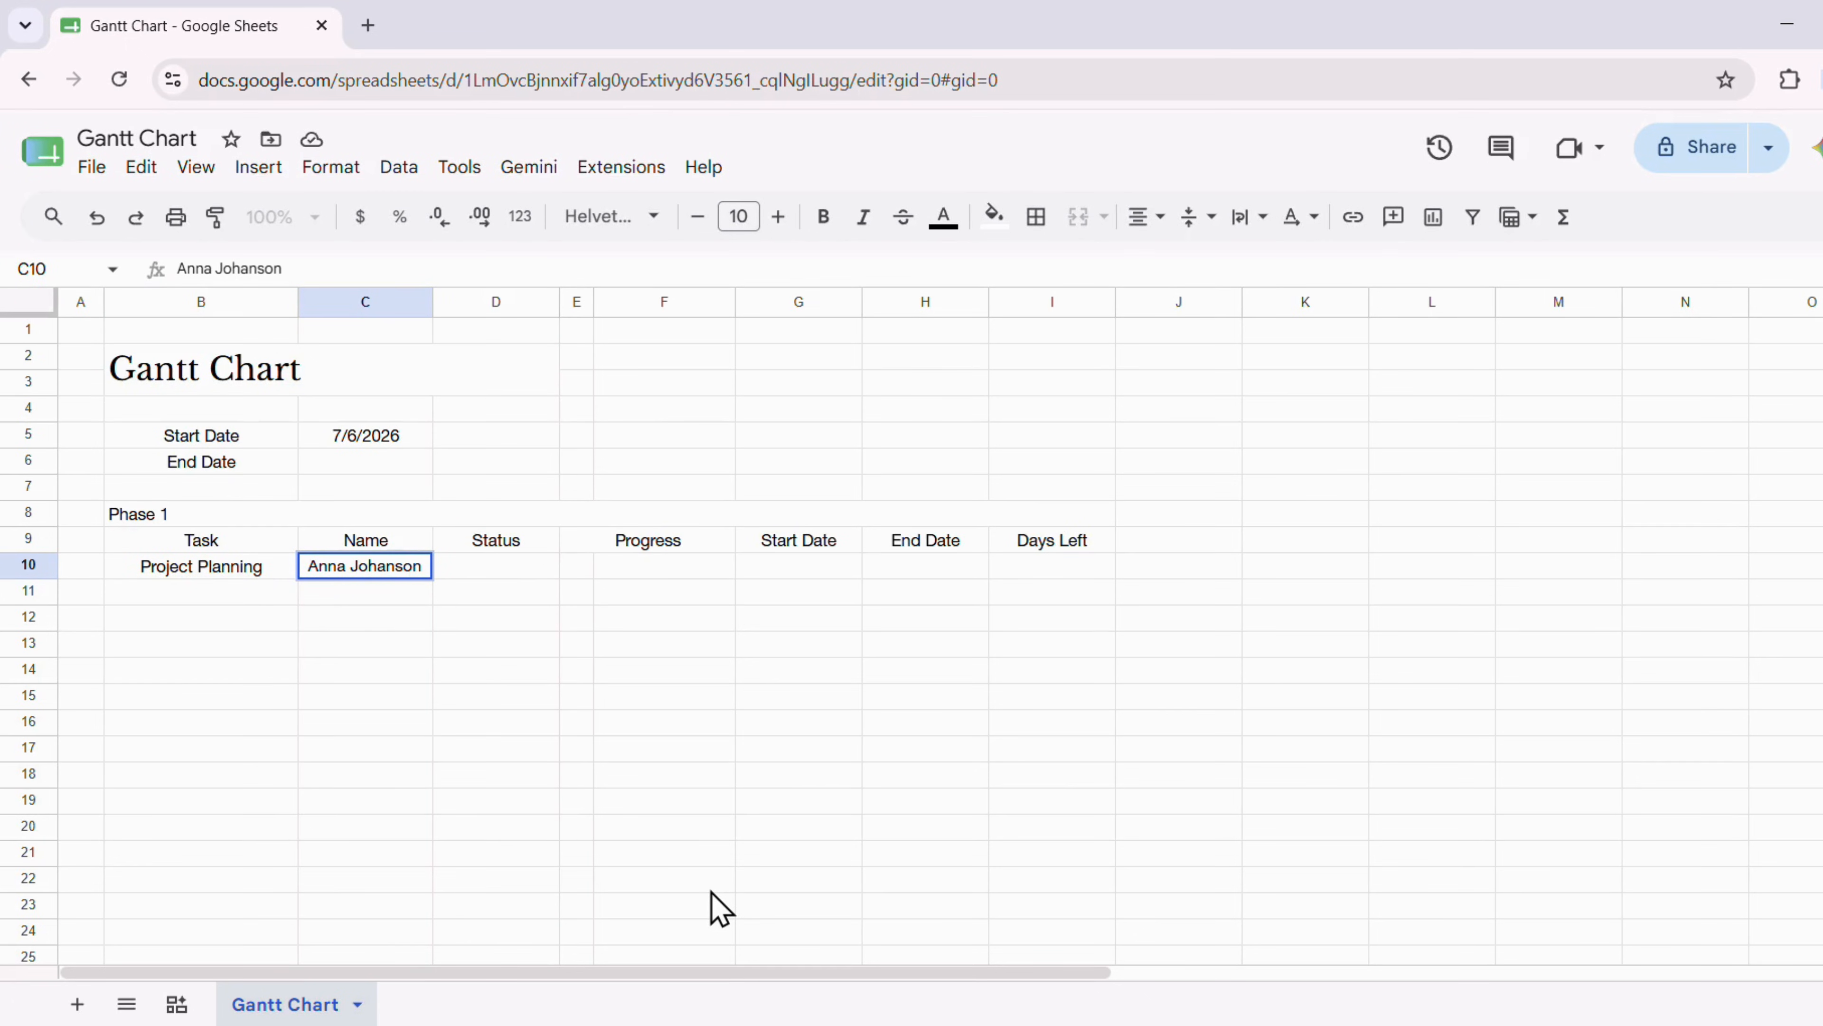
key(Return)
Enter the task Research & Requirements in B11 with the assignee's full name in C11
text(Rea)
key(BackSpace)
text(search)
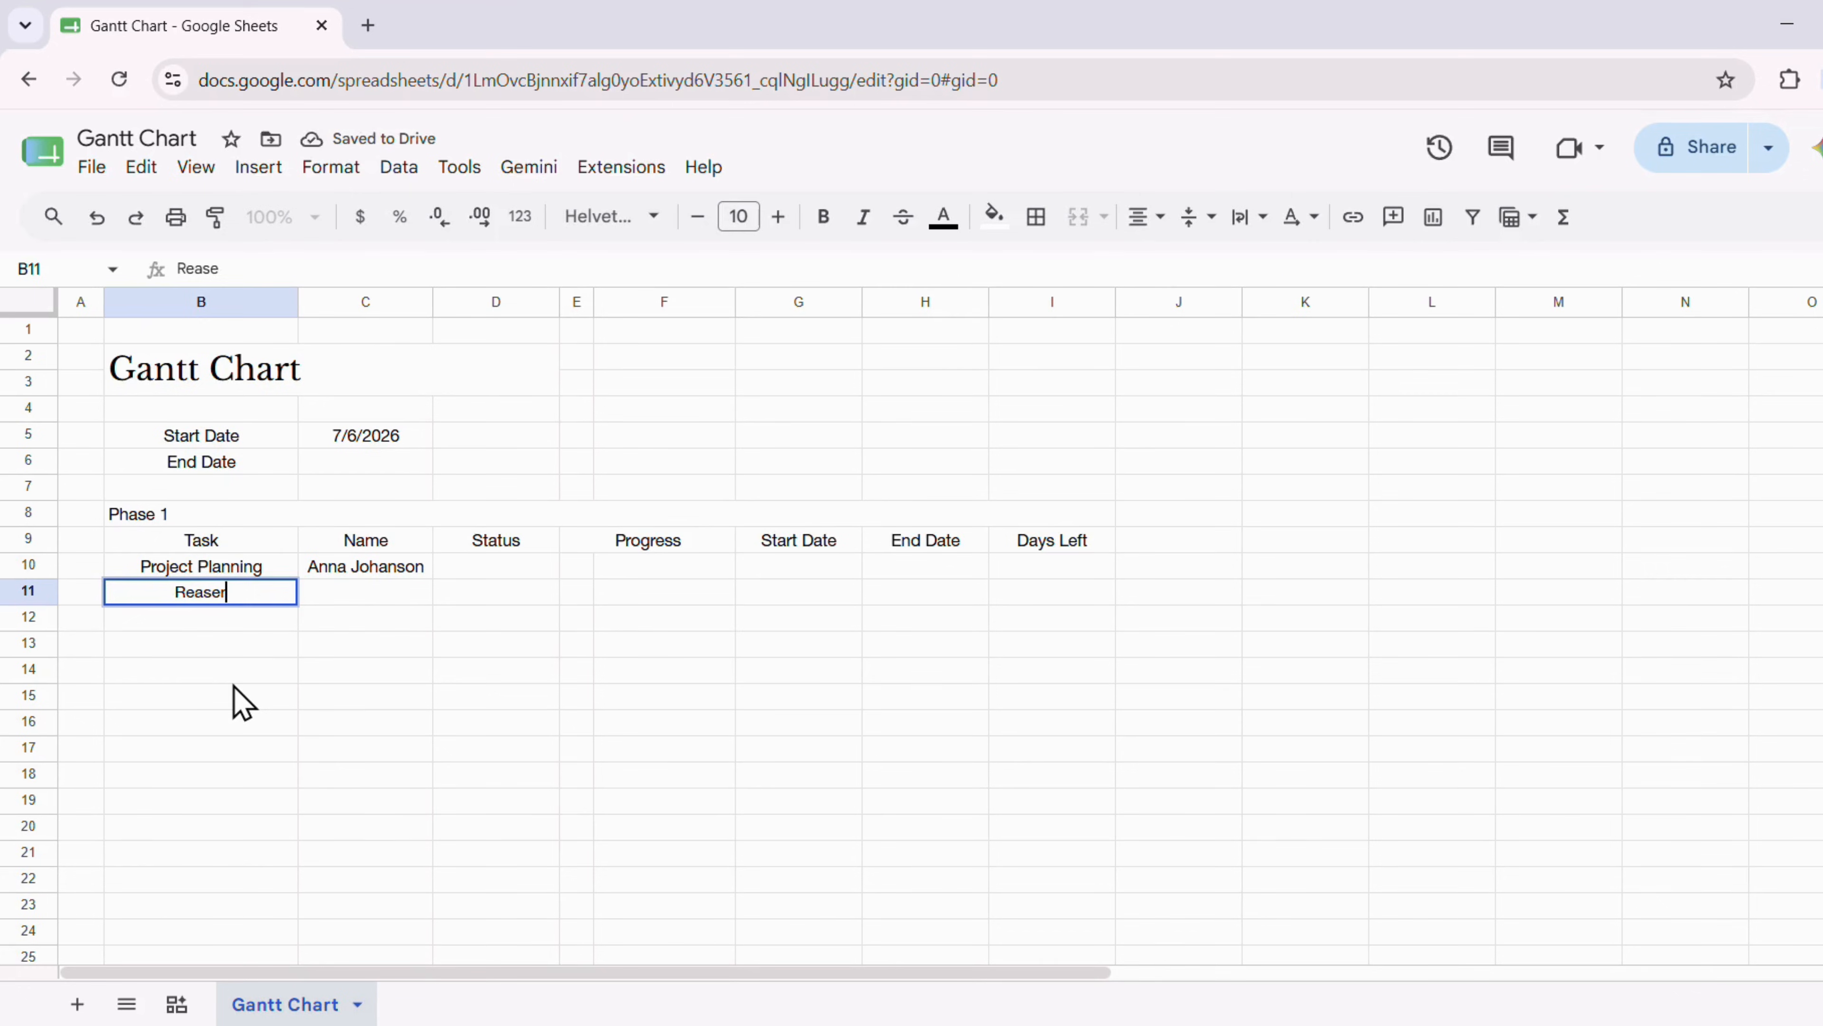
key(BackSpace)
key(BackSpace)
key(BackSpace)
key(BackSpace)
key(BackSpace)
key(BackSpace)
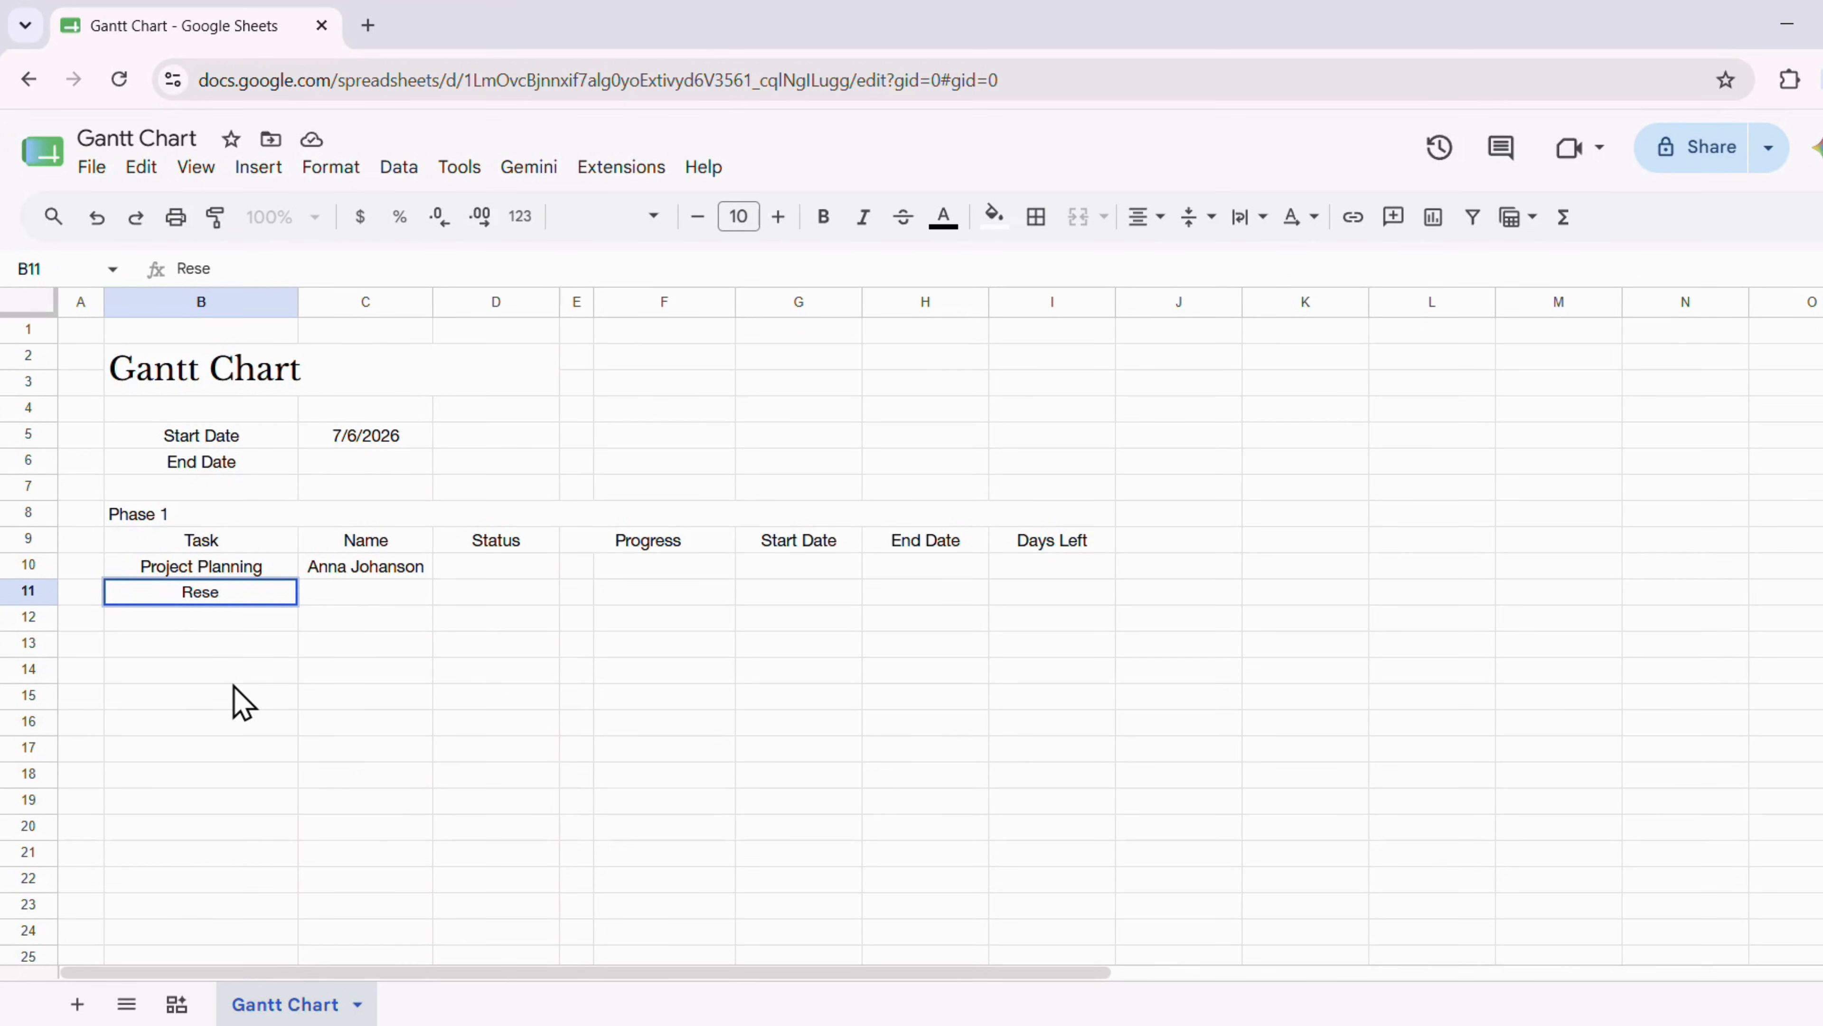
text(search & Requi)
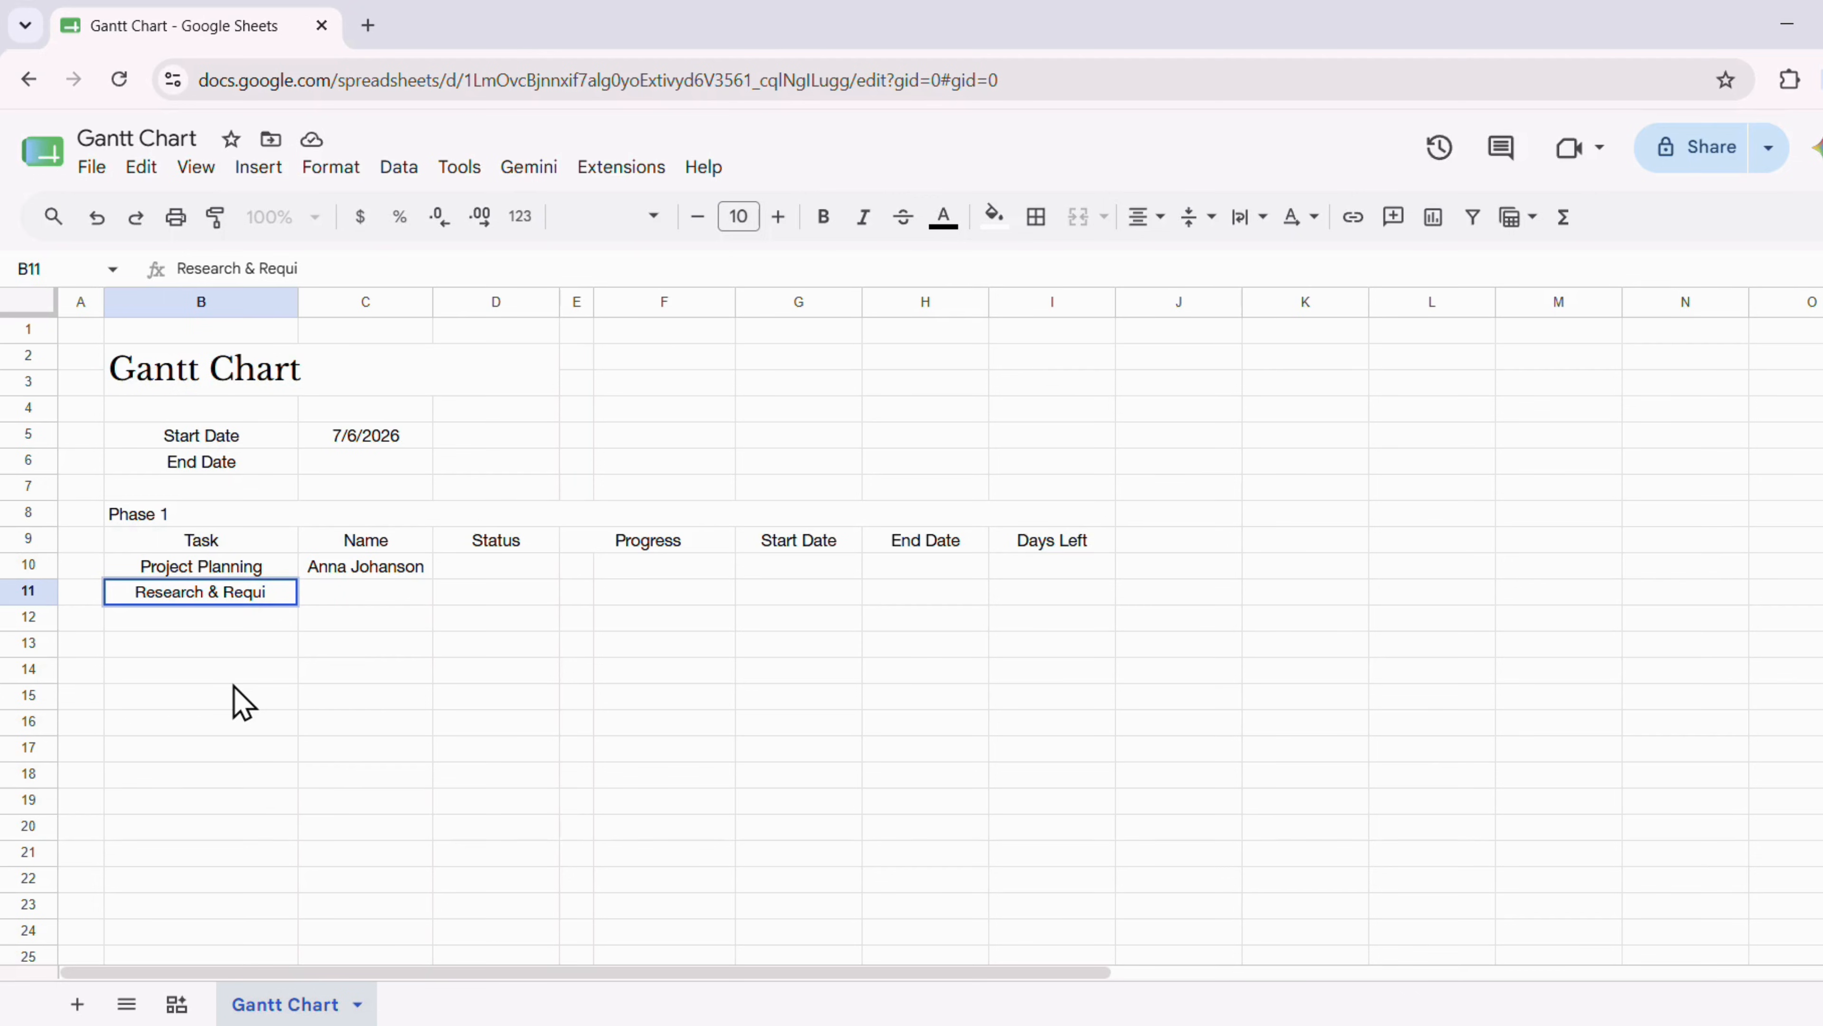
text(rements)
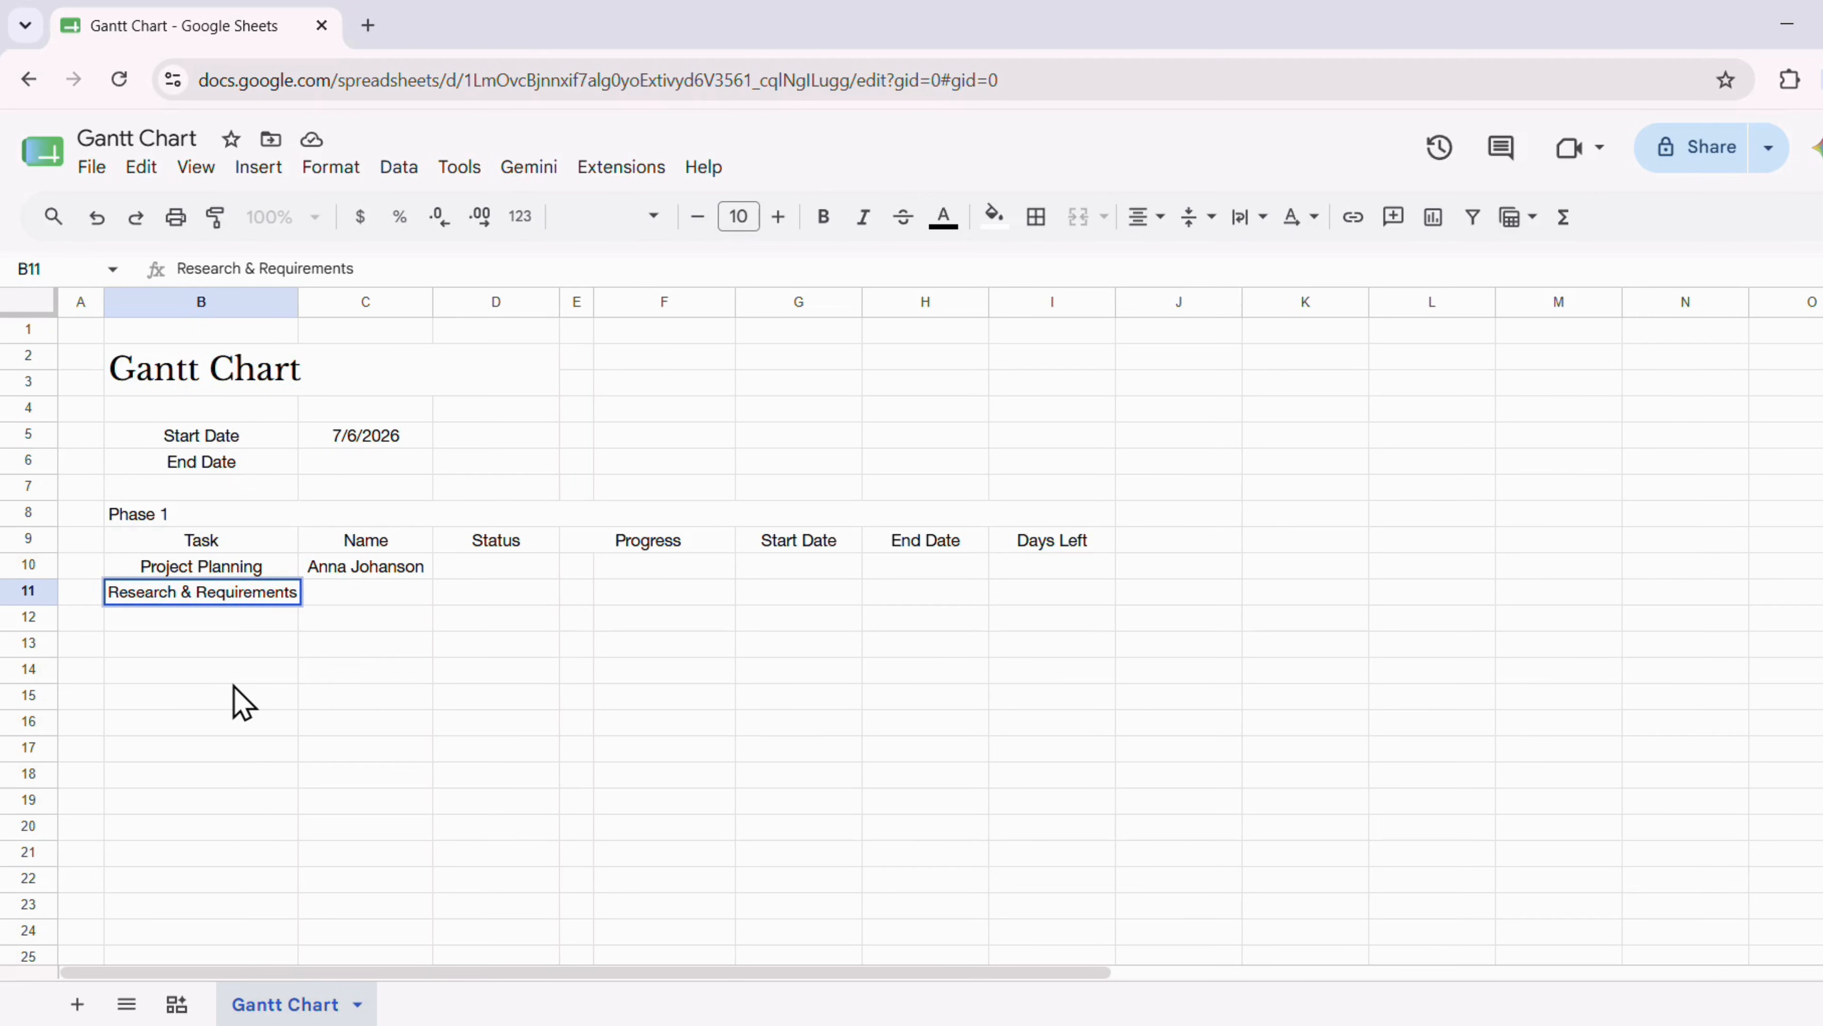
key(Tab)
text(Michael Brown)
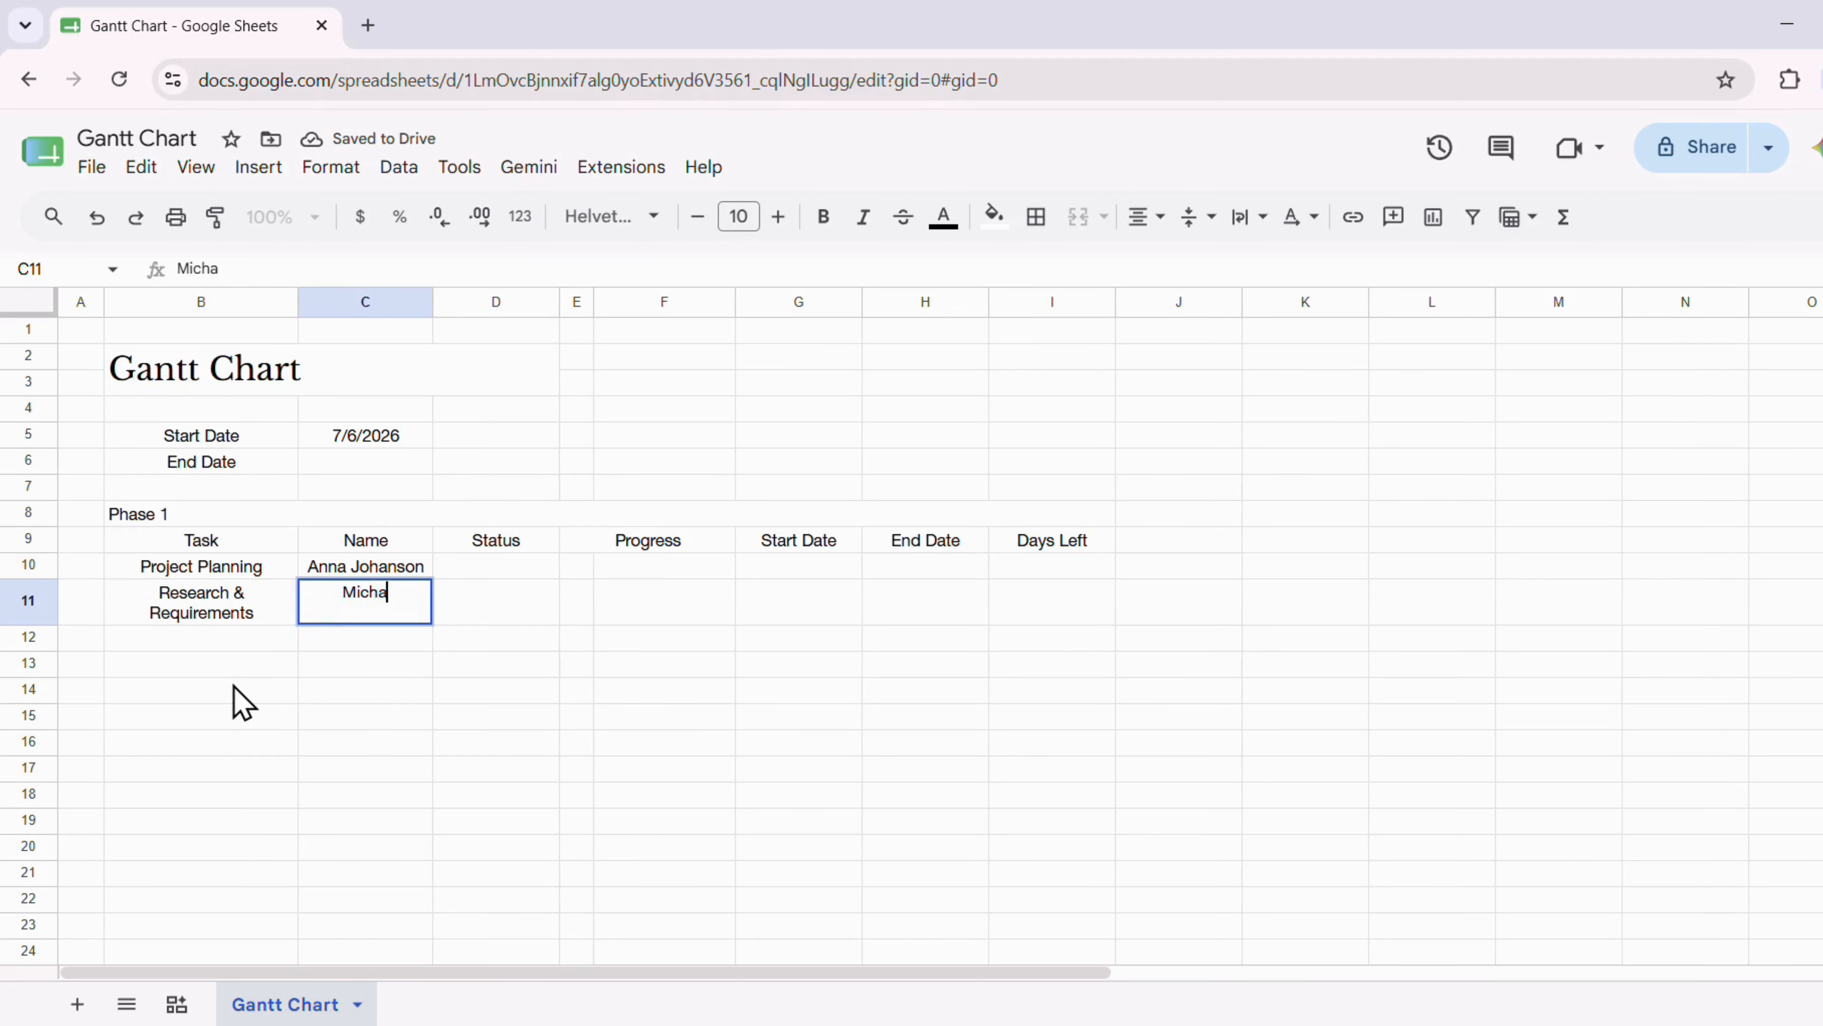
Enter the task Concept Creation in B12 and select its Name cell, C12
click(164, 646)
text(Concept Crea)
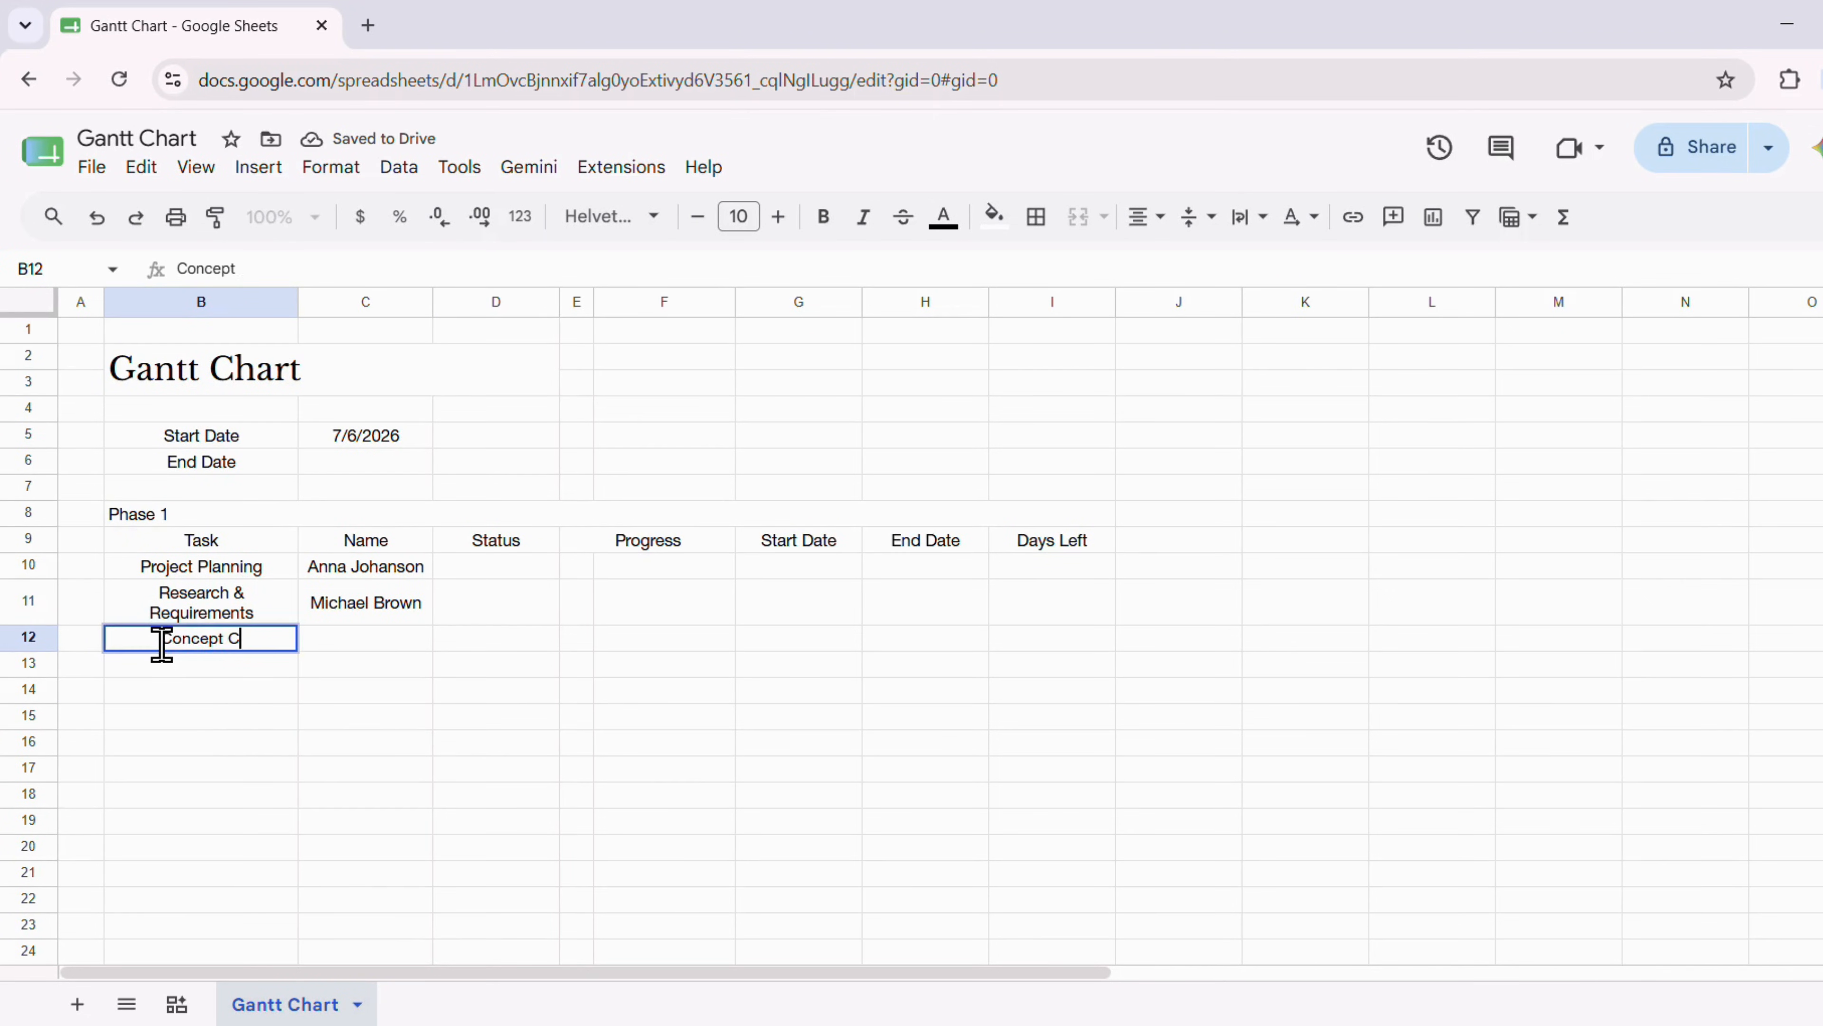
text(tion)
click(373, 642)
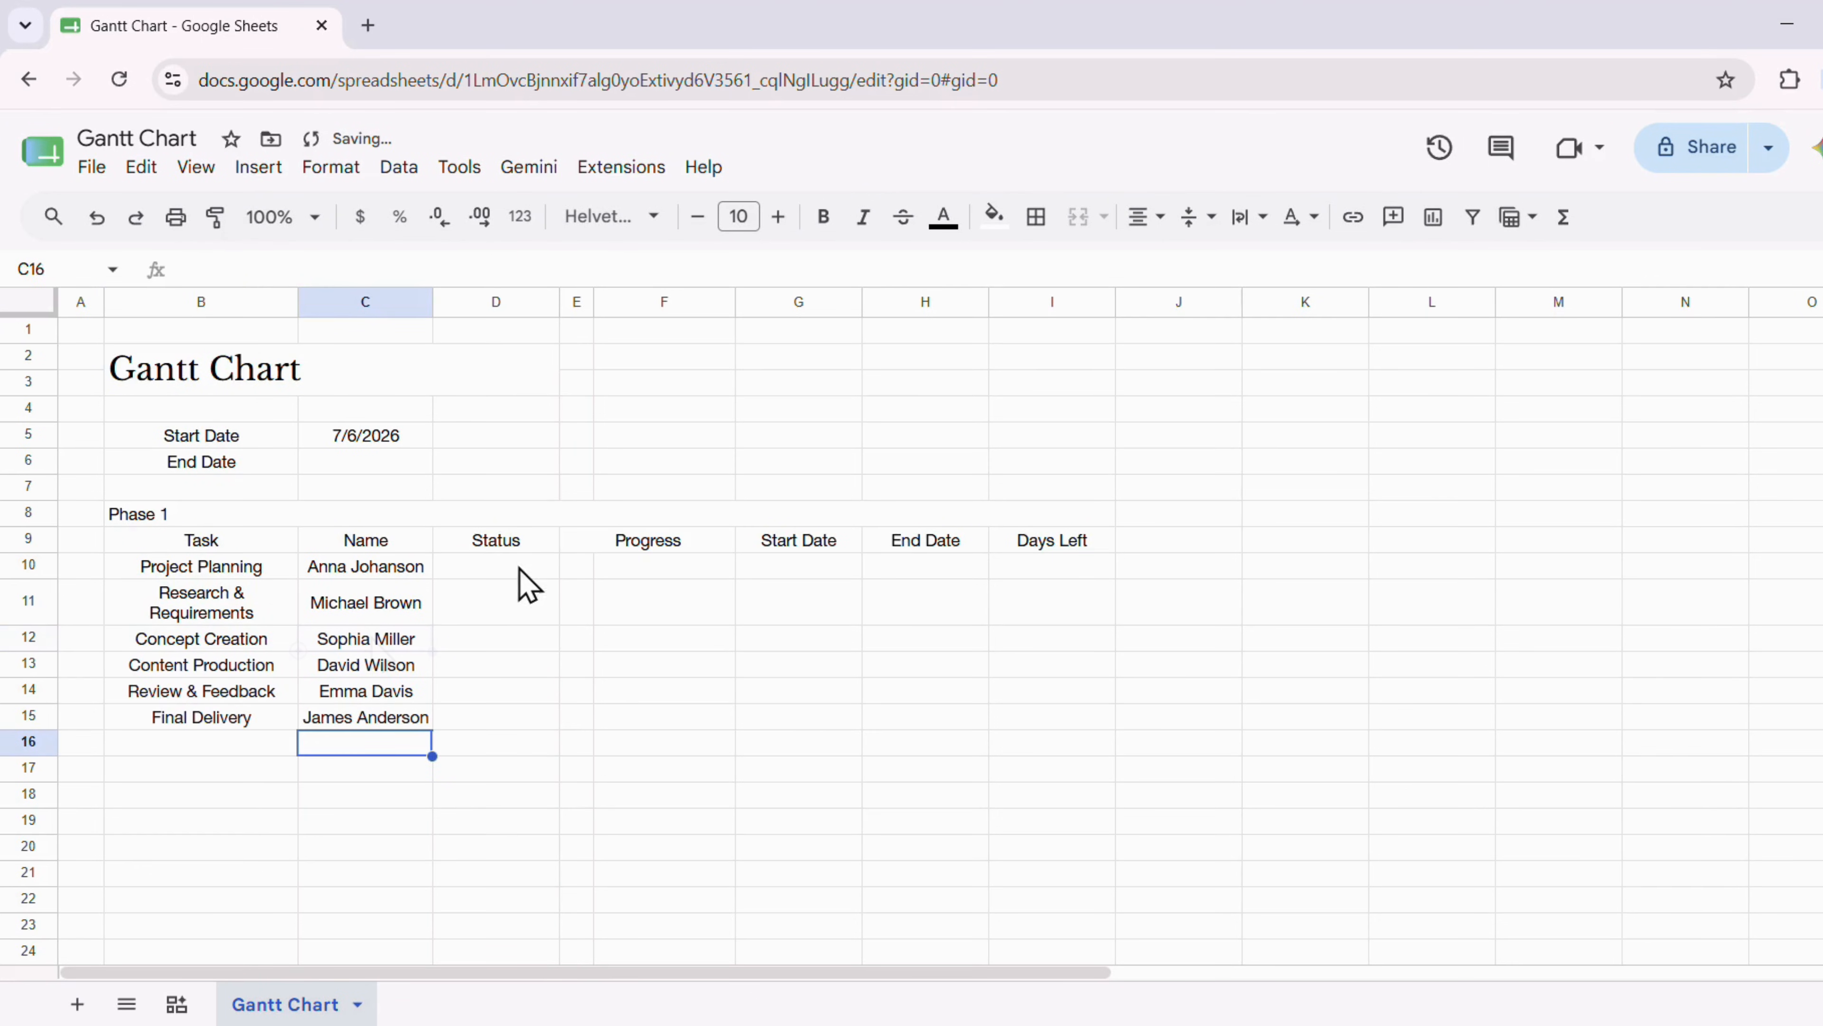
Select the Status cells D10:D15, then add a new sheet and rename it Data
drag(519, 568, 506, 721)
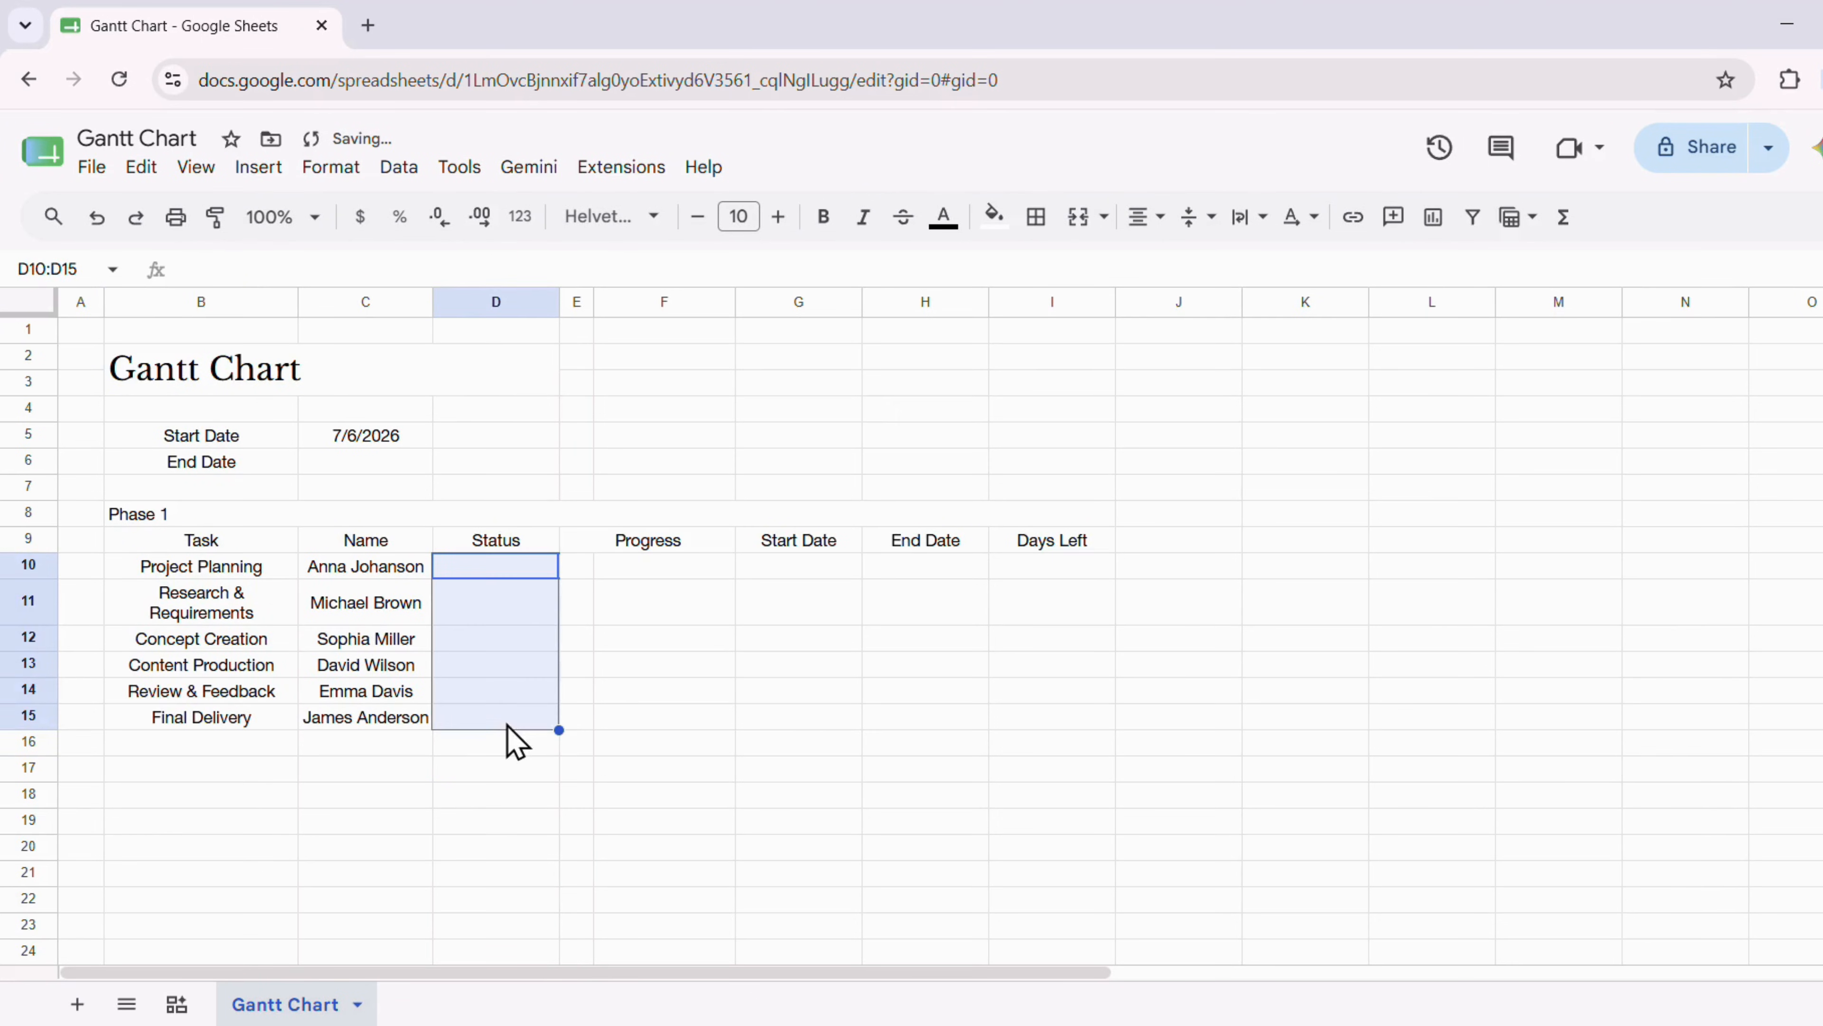
click(77, 1004)
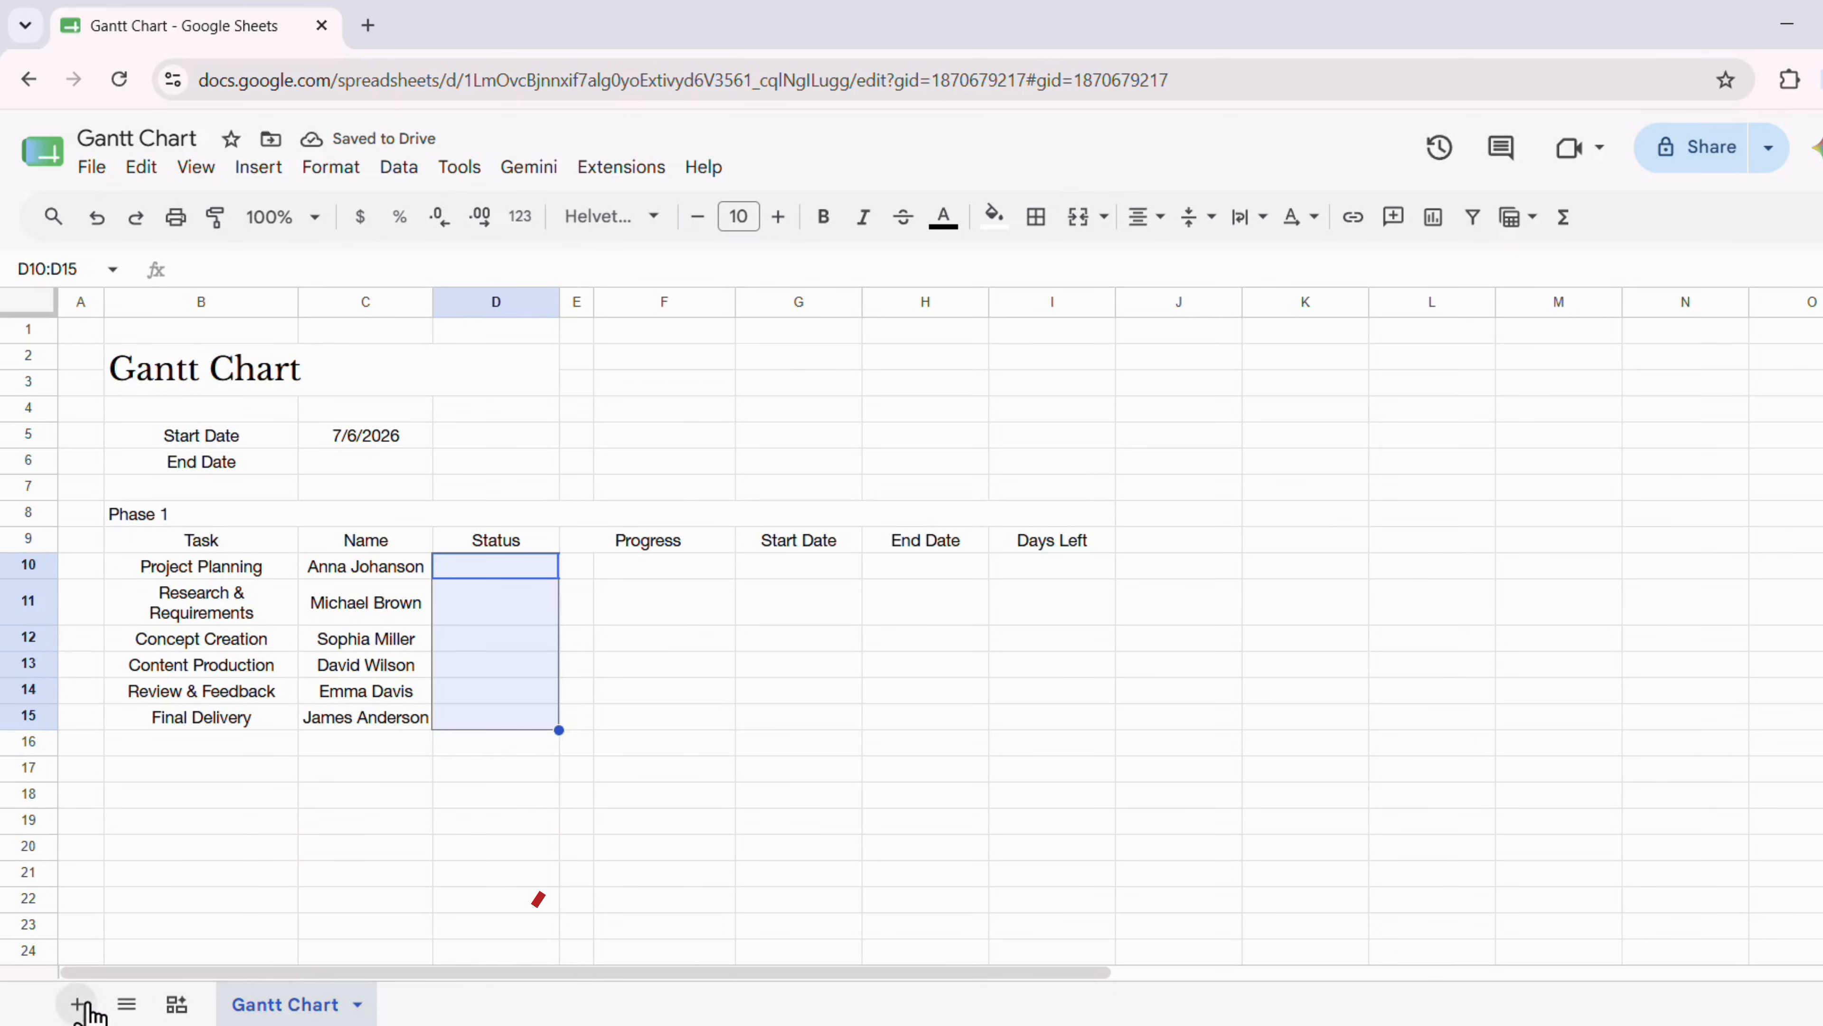
click(471, 1006)
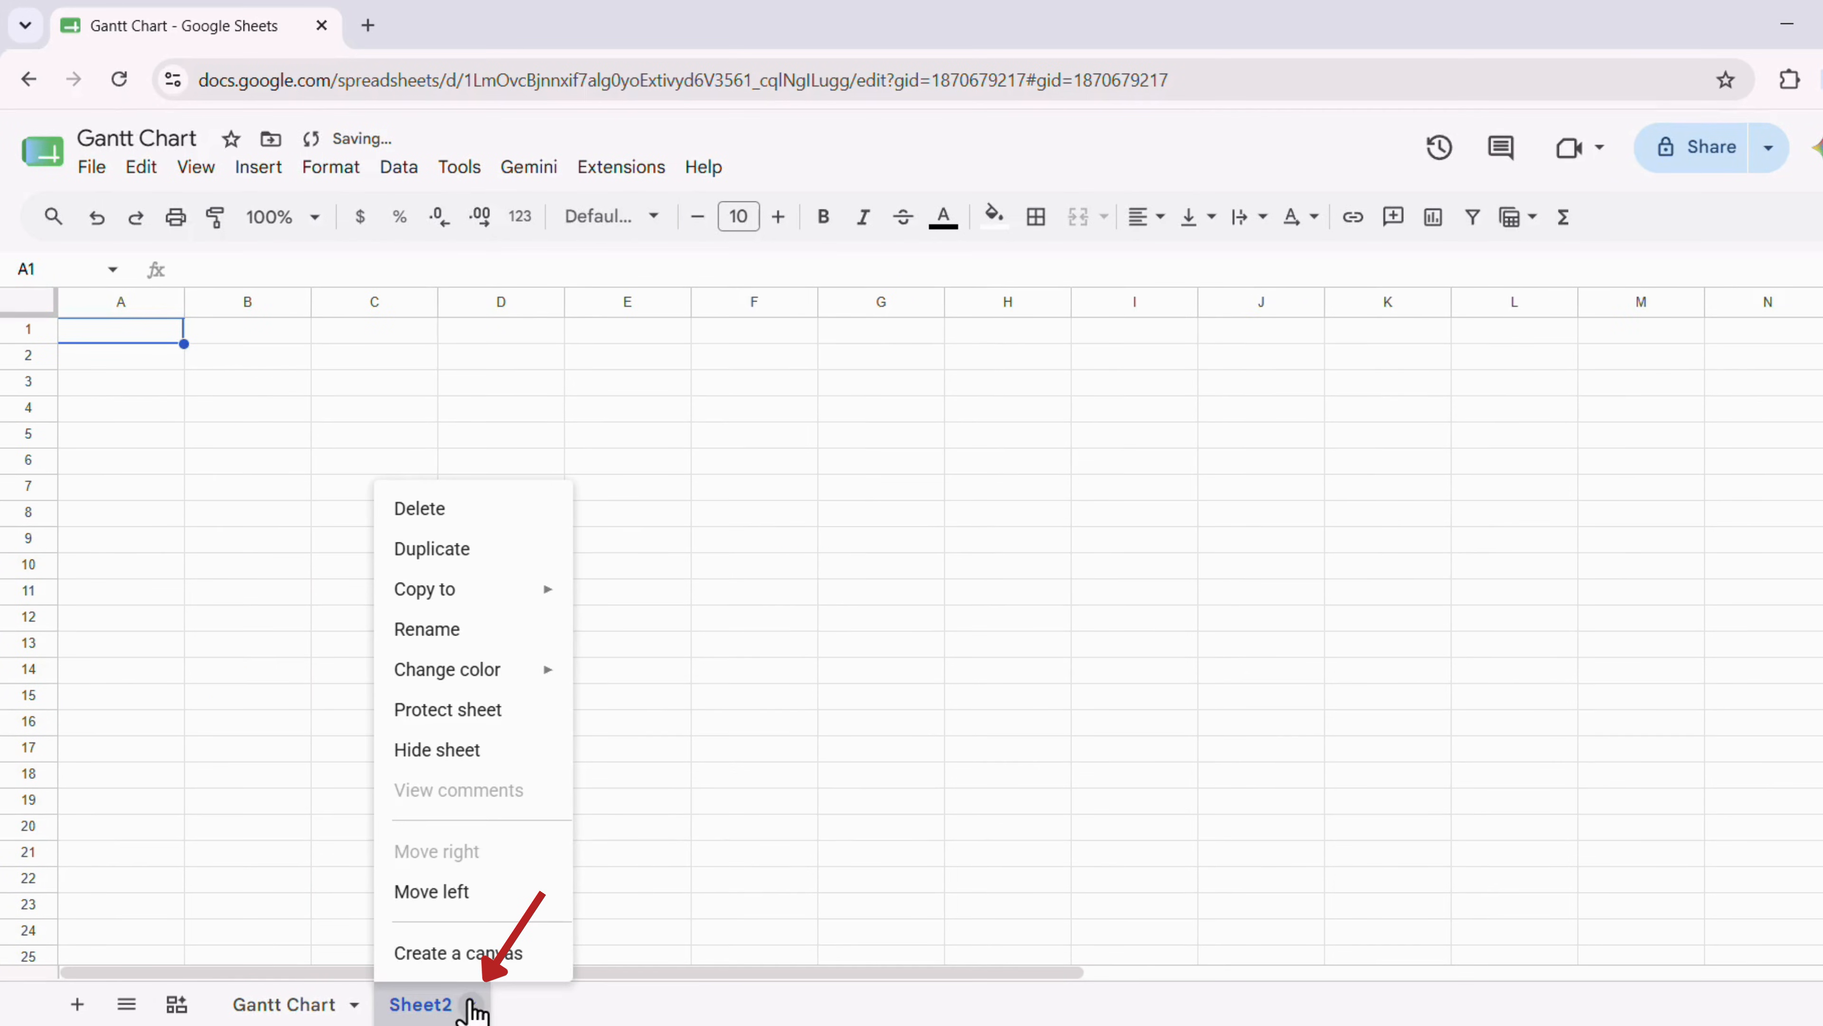
click(459, 629)
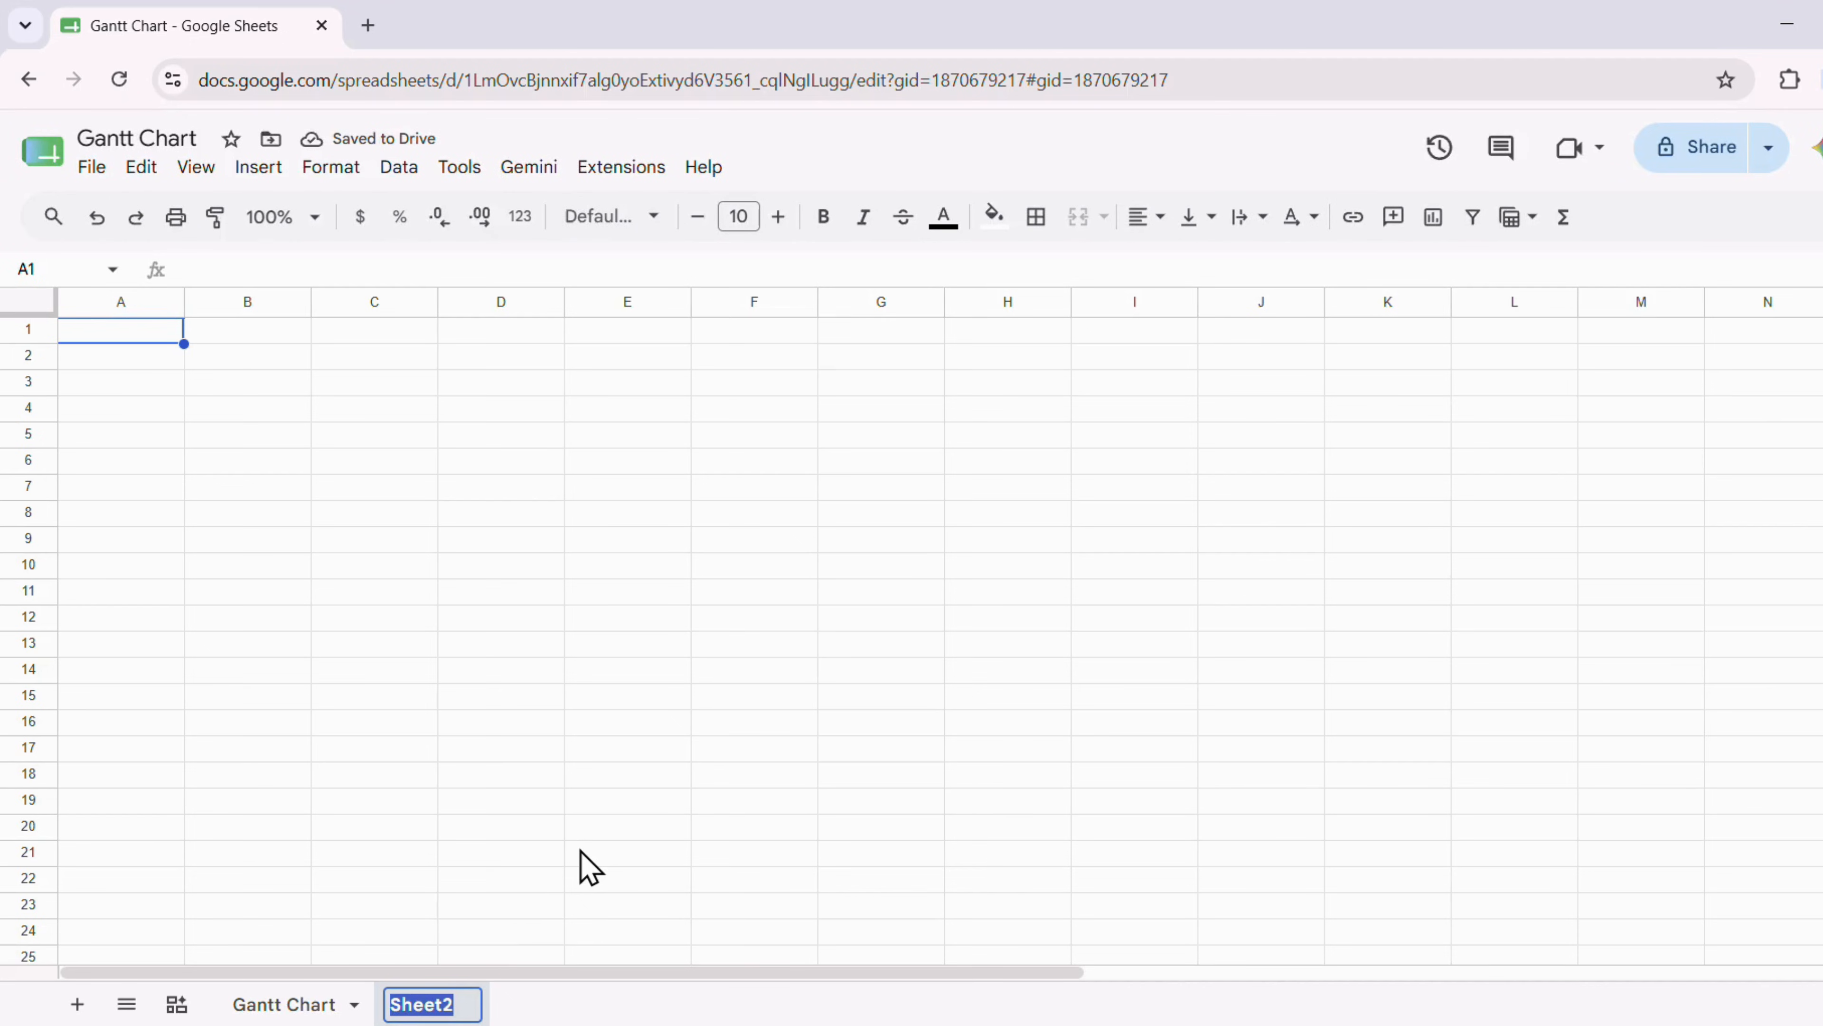
text(Data)
key(Return)
On the Data sheet, enter the header Status in A1 and the options In progress, Completed and Not Started in A2:A4
click(161, 332)
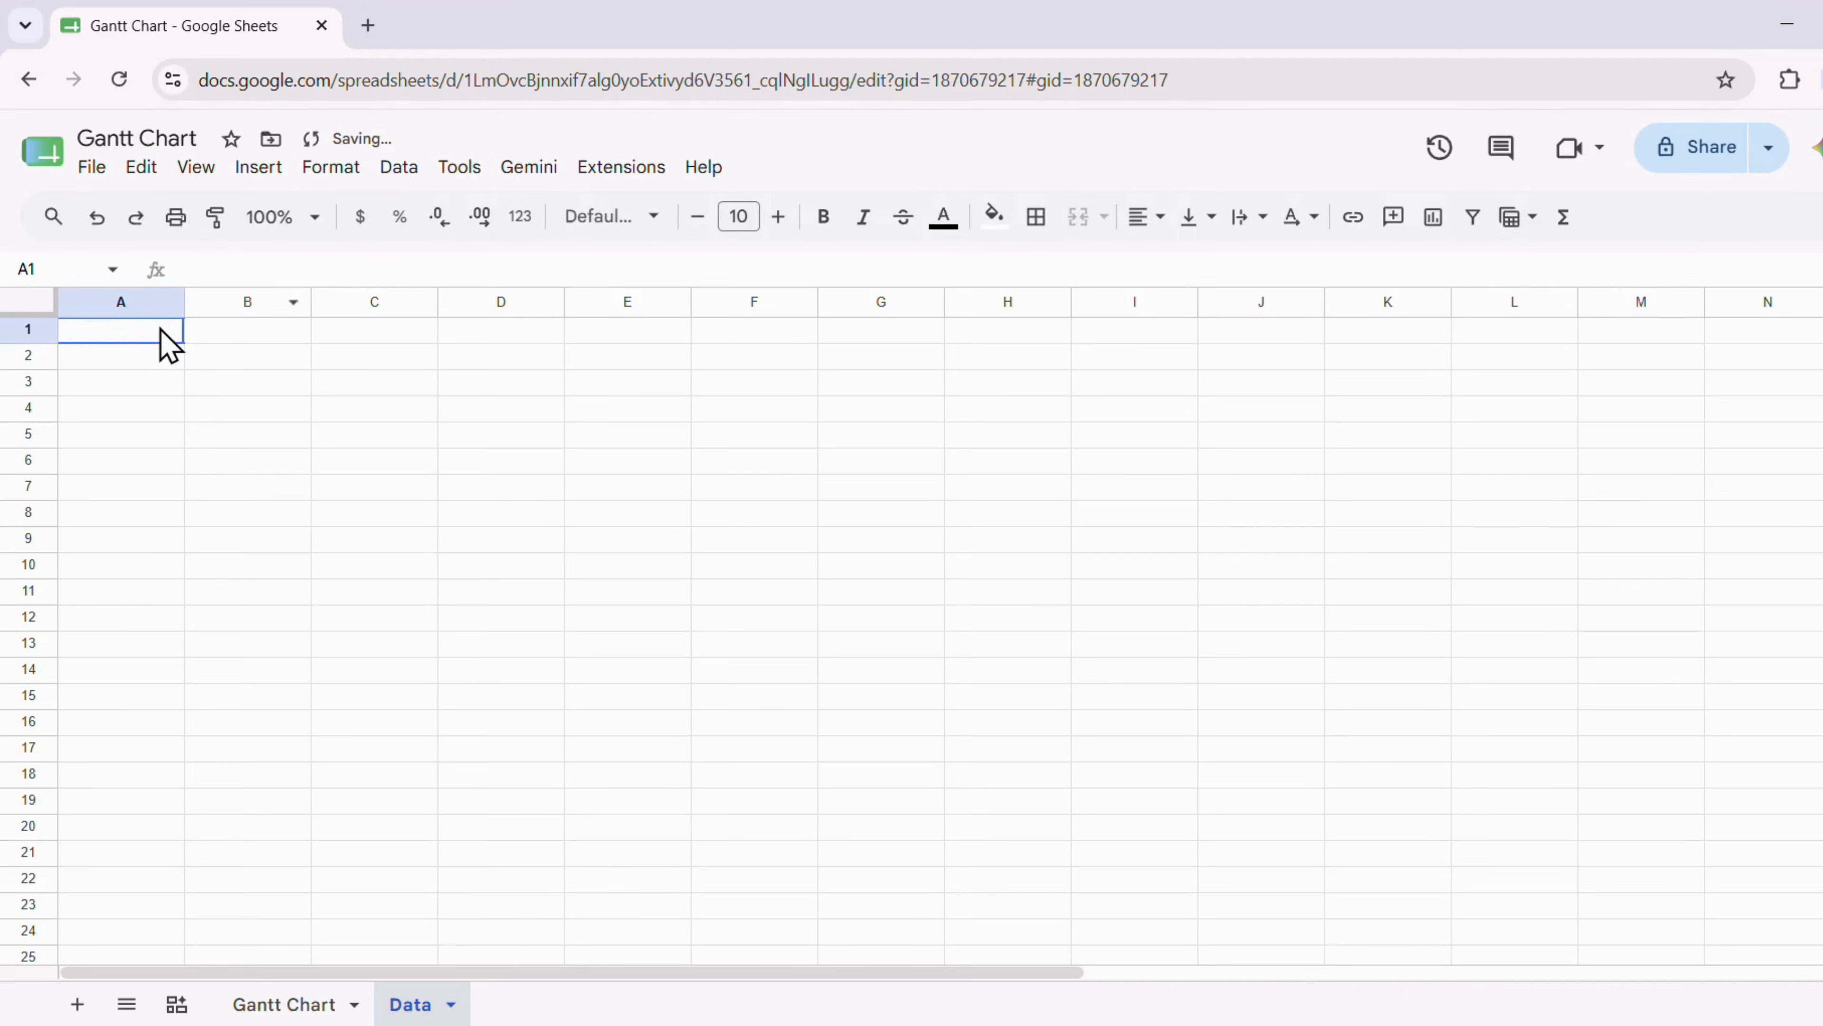
text(Stat)
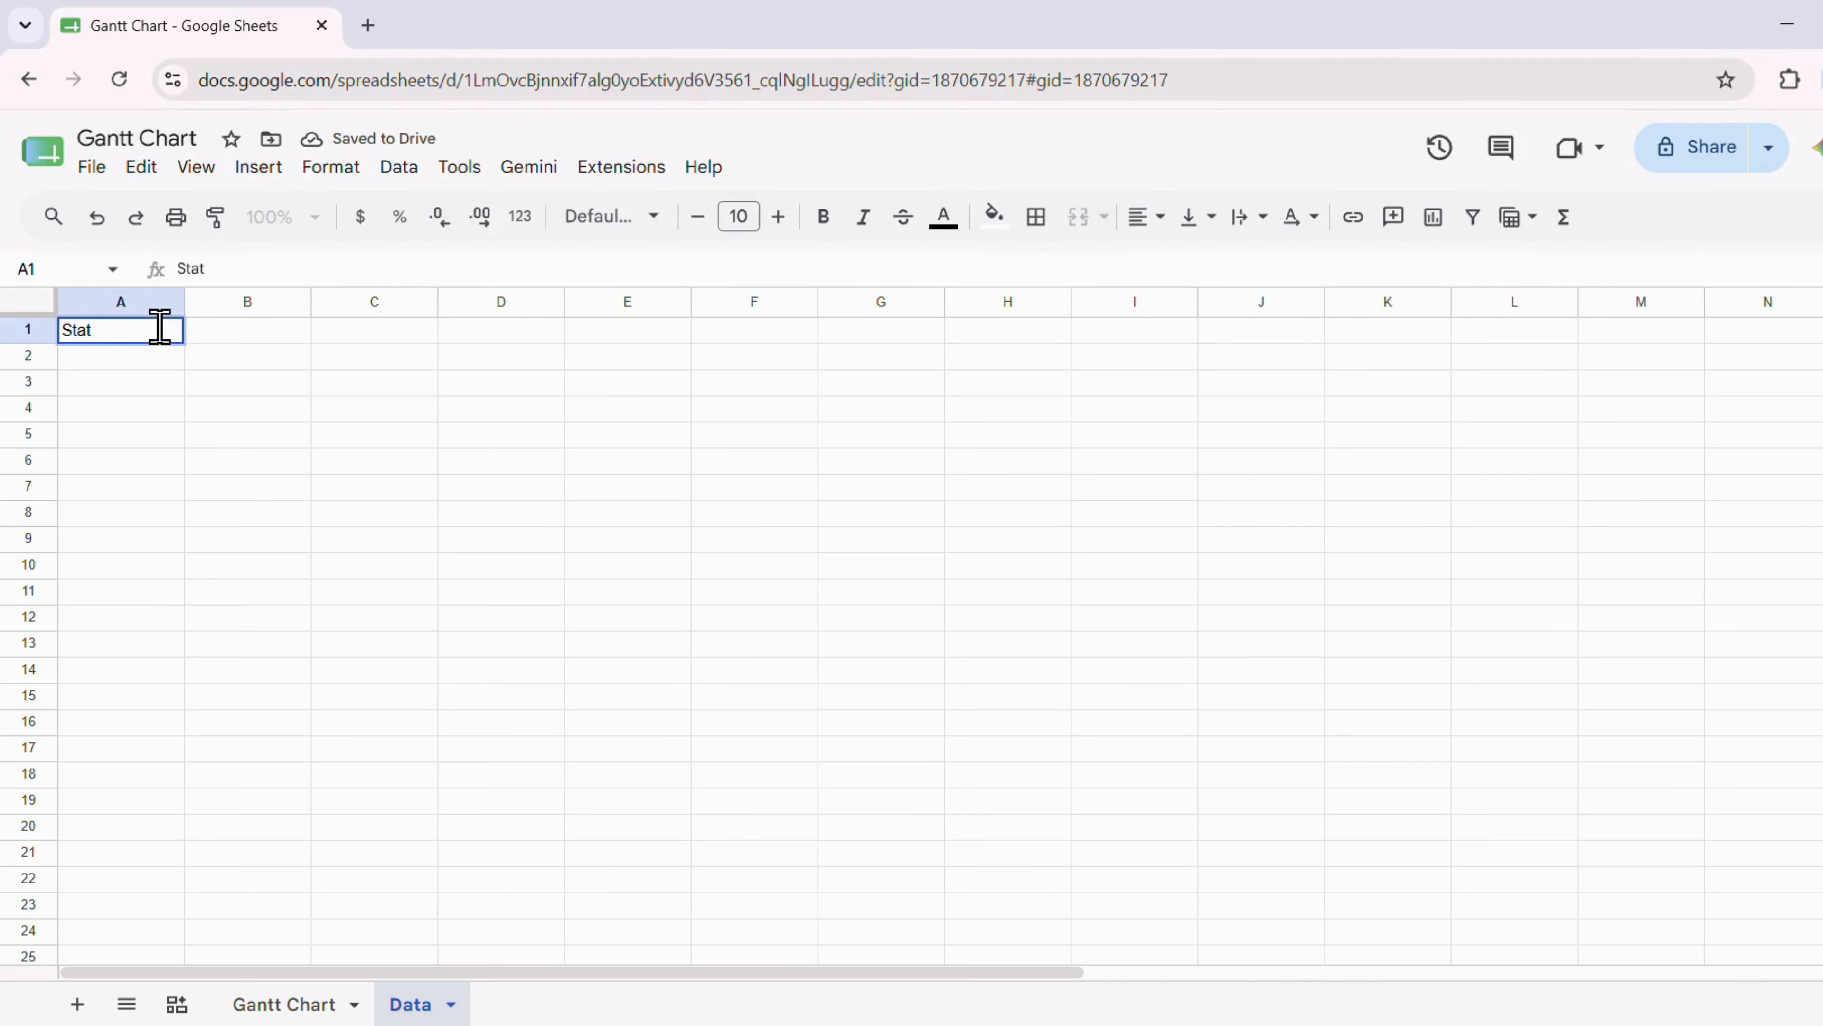
text(us)
key(Return)
text(In progre)
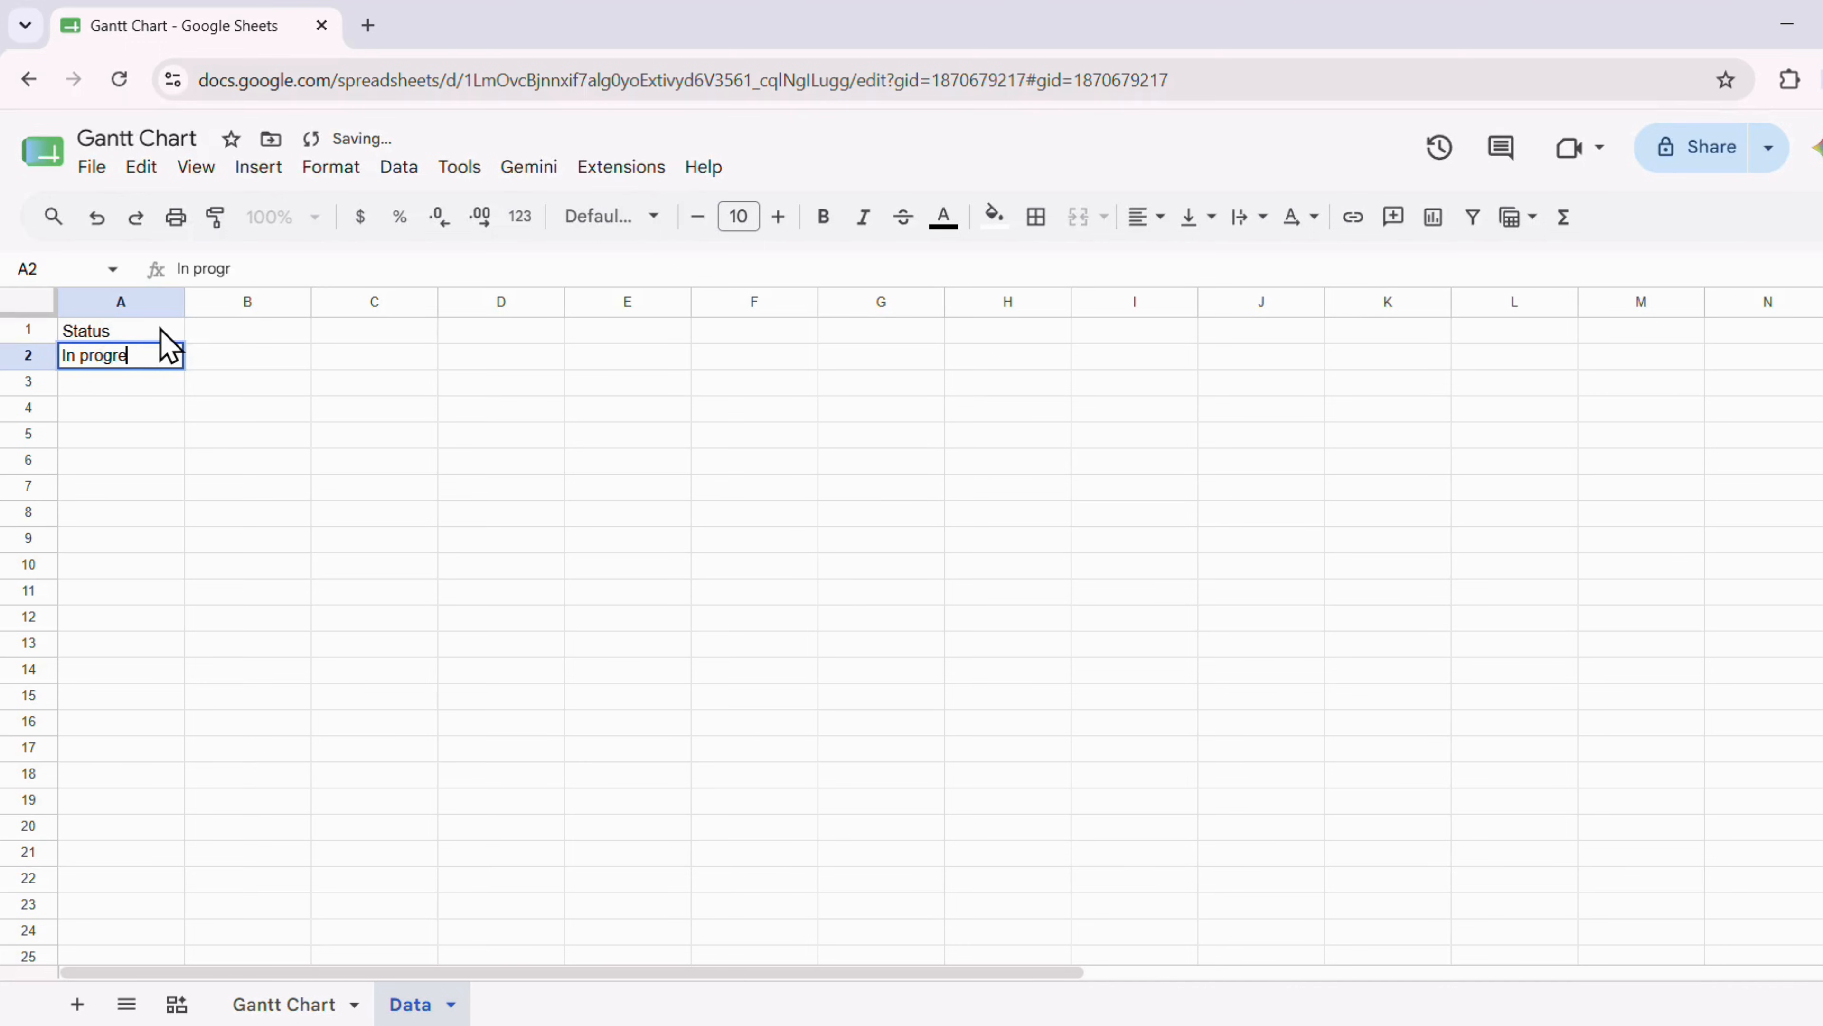
text(ss)
key(Return)
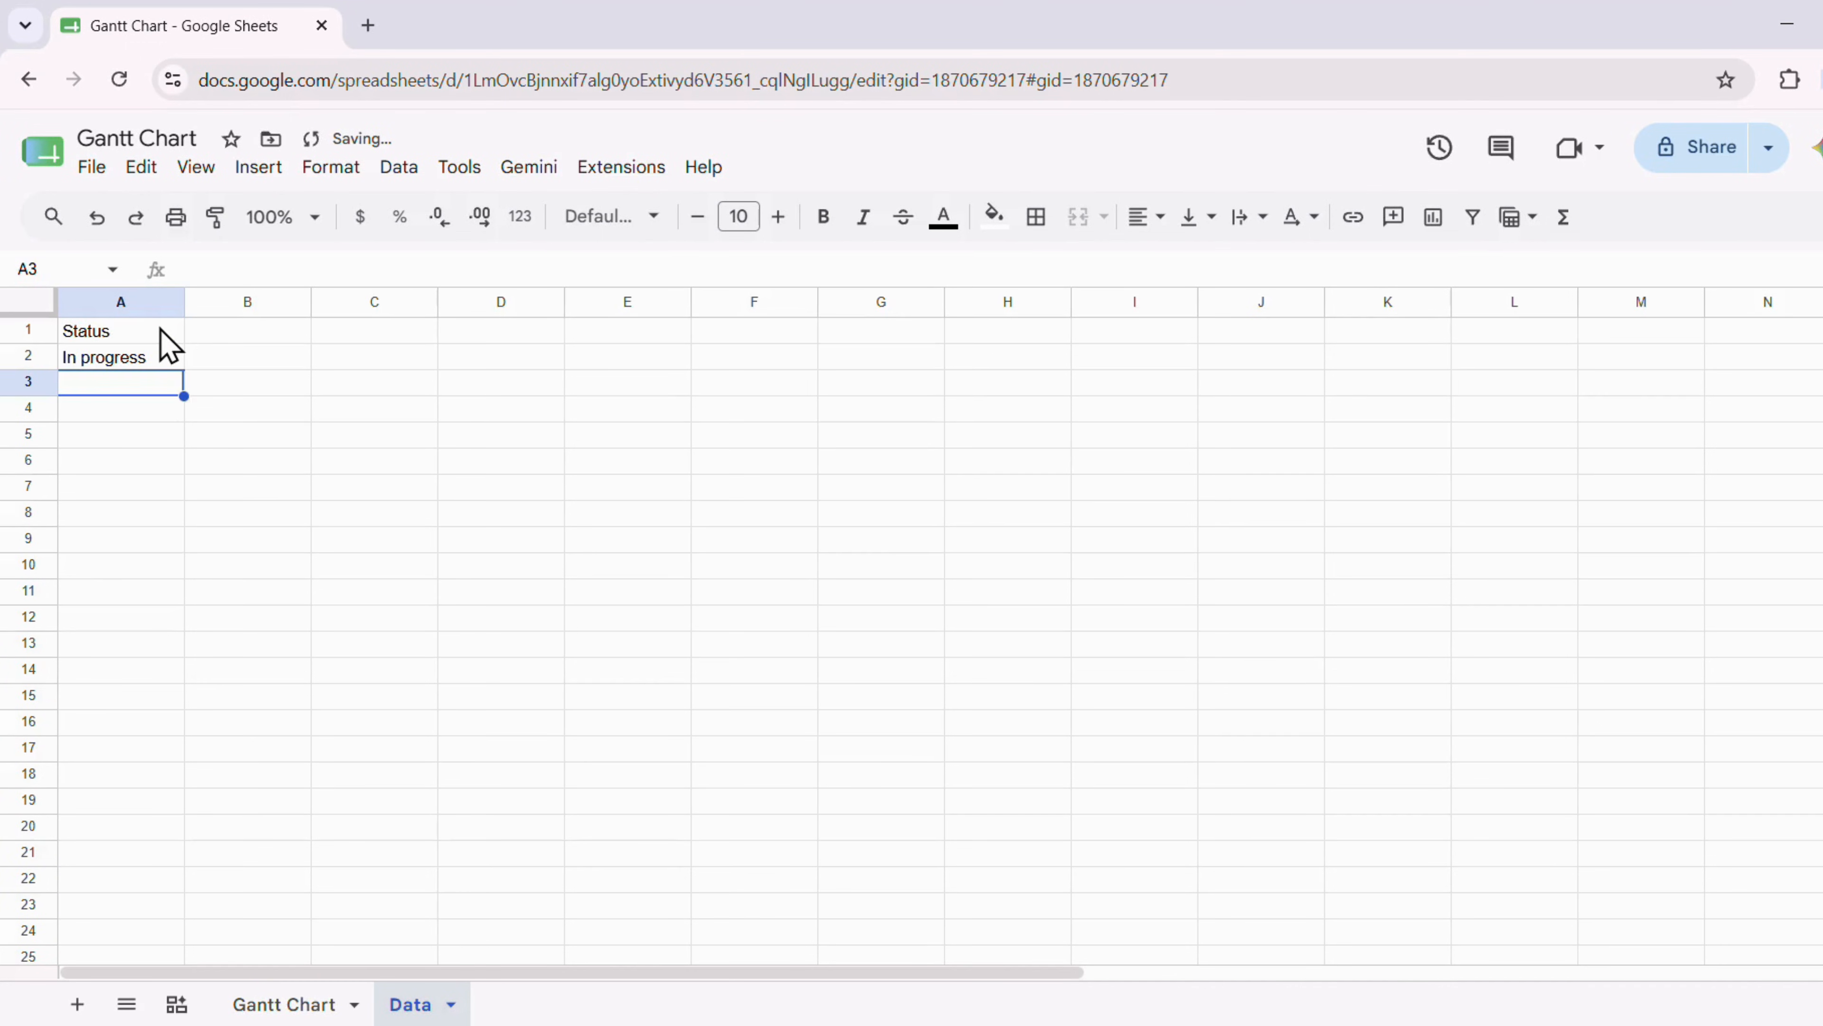
text(Comple)
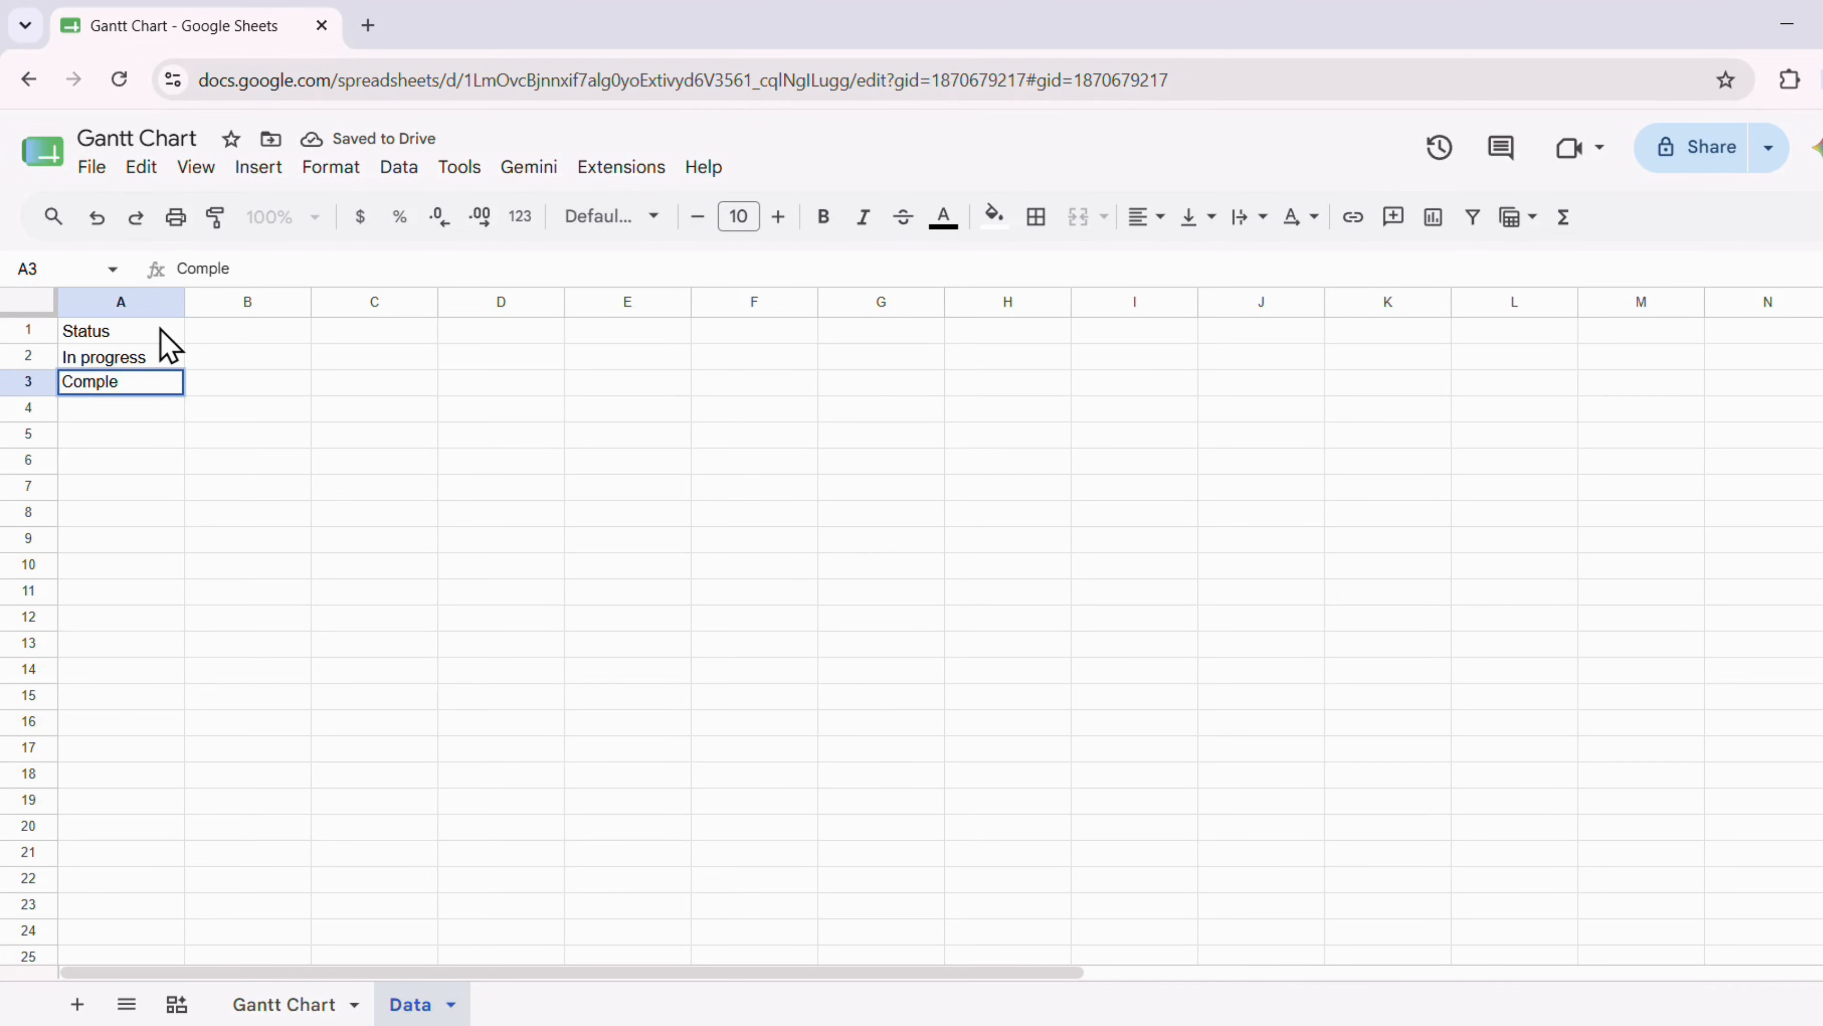
text(ted)
key(Return)
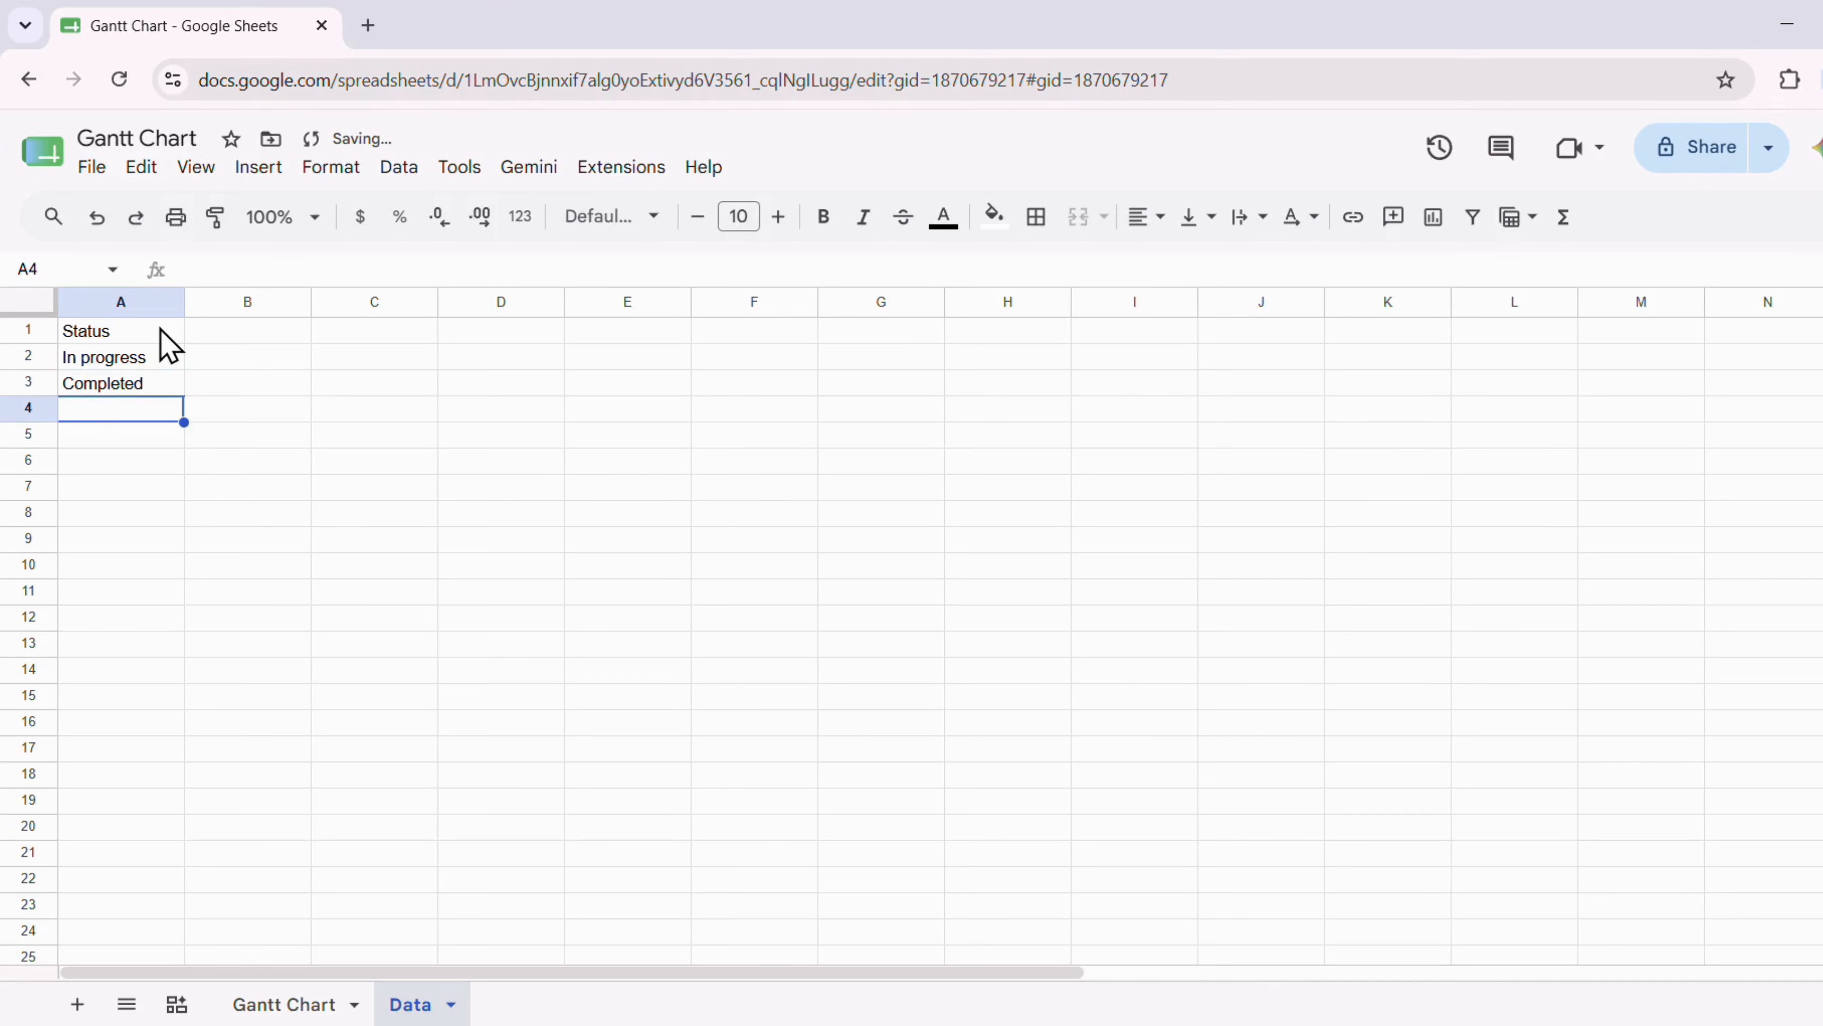
text(Not)
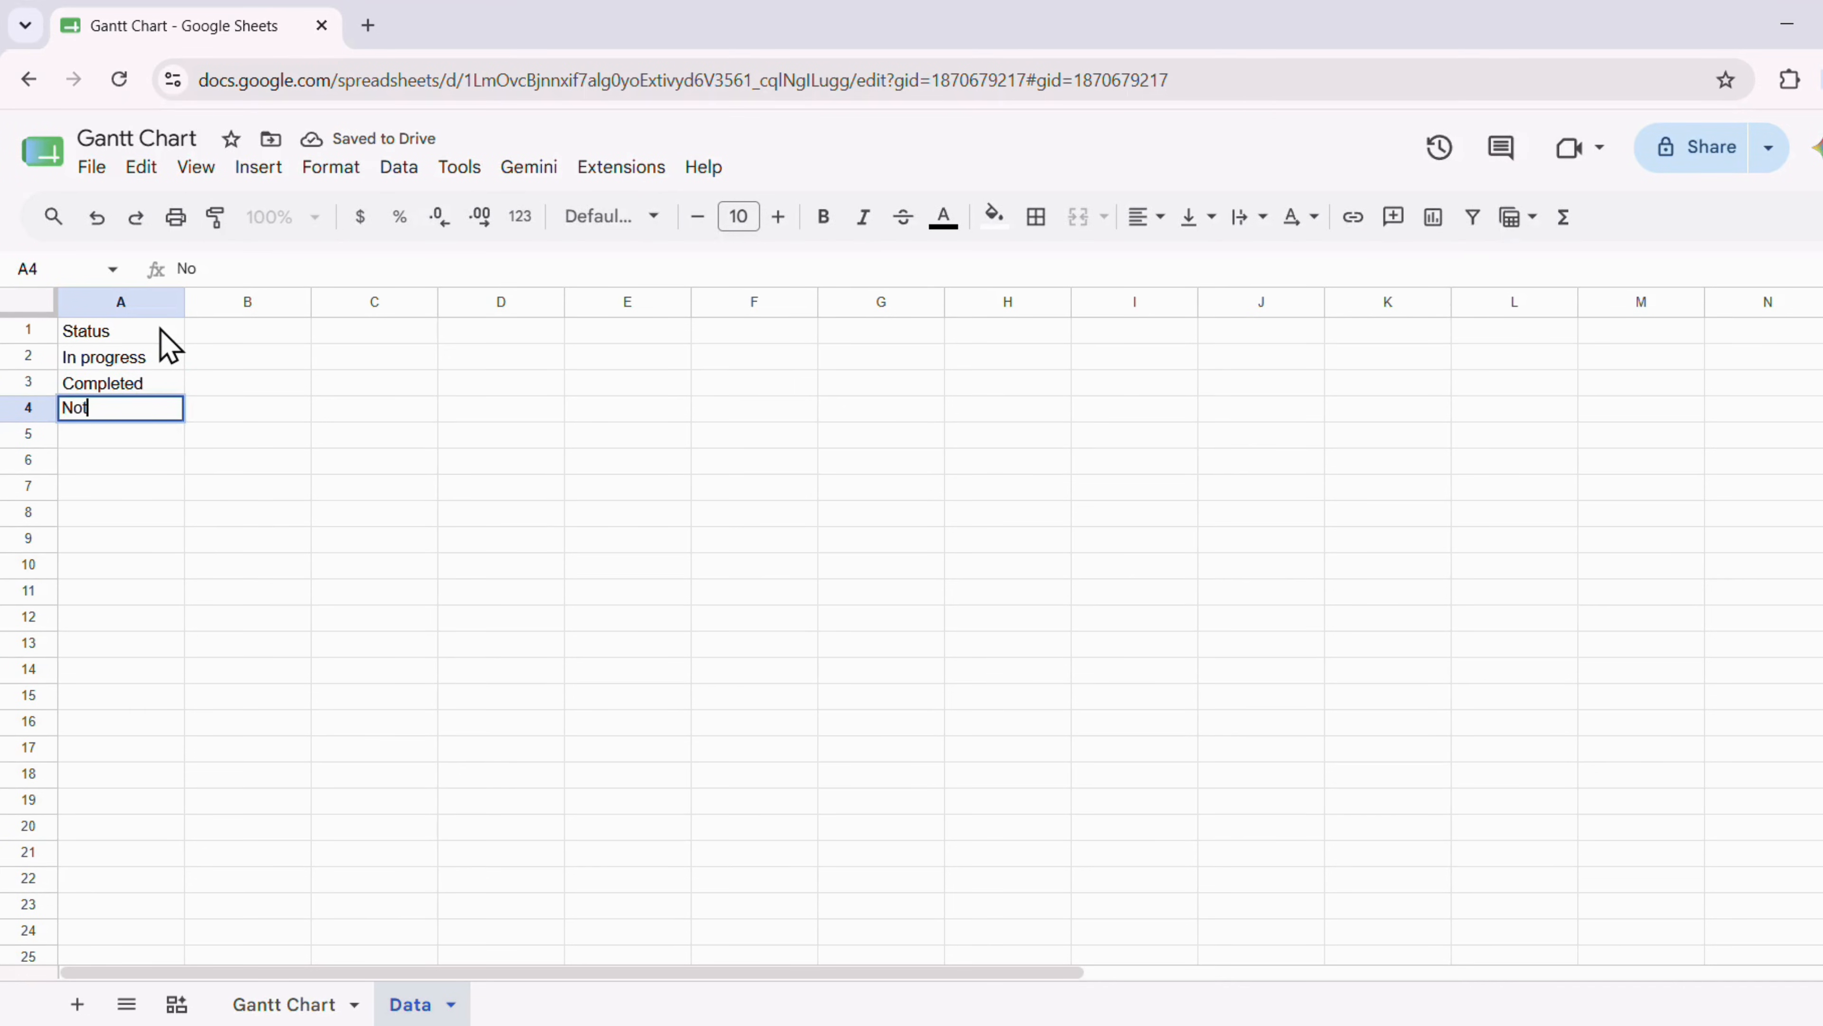
text( Started)
key(Return)
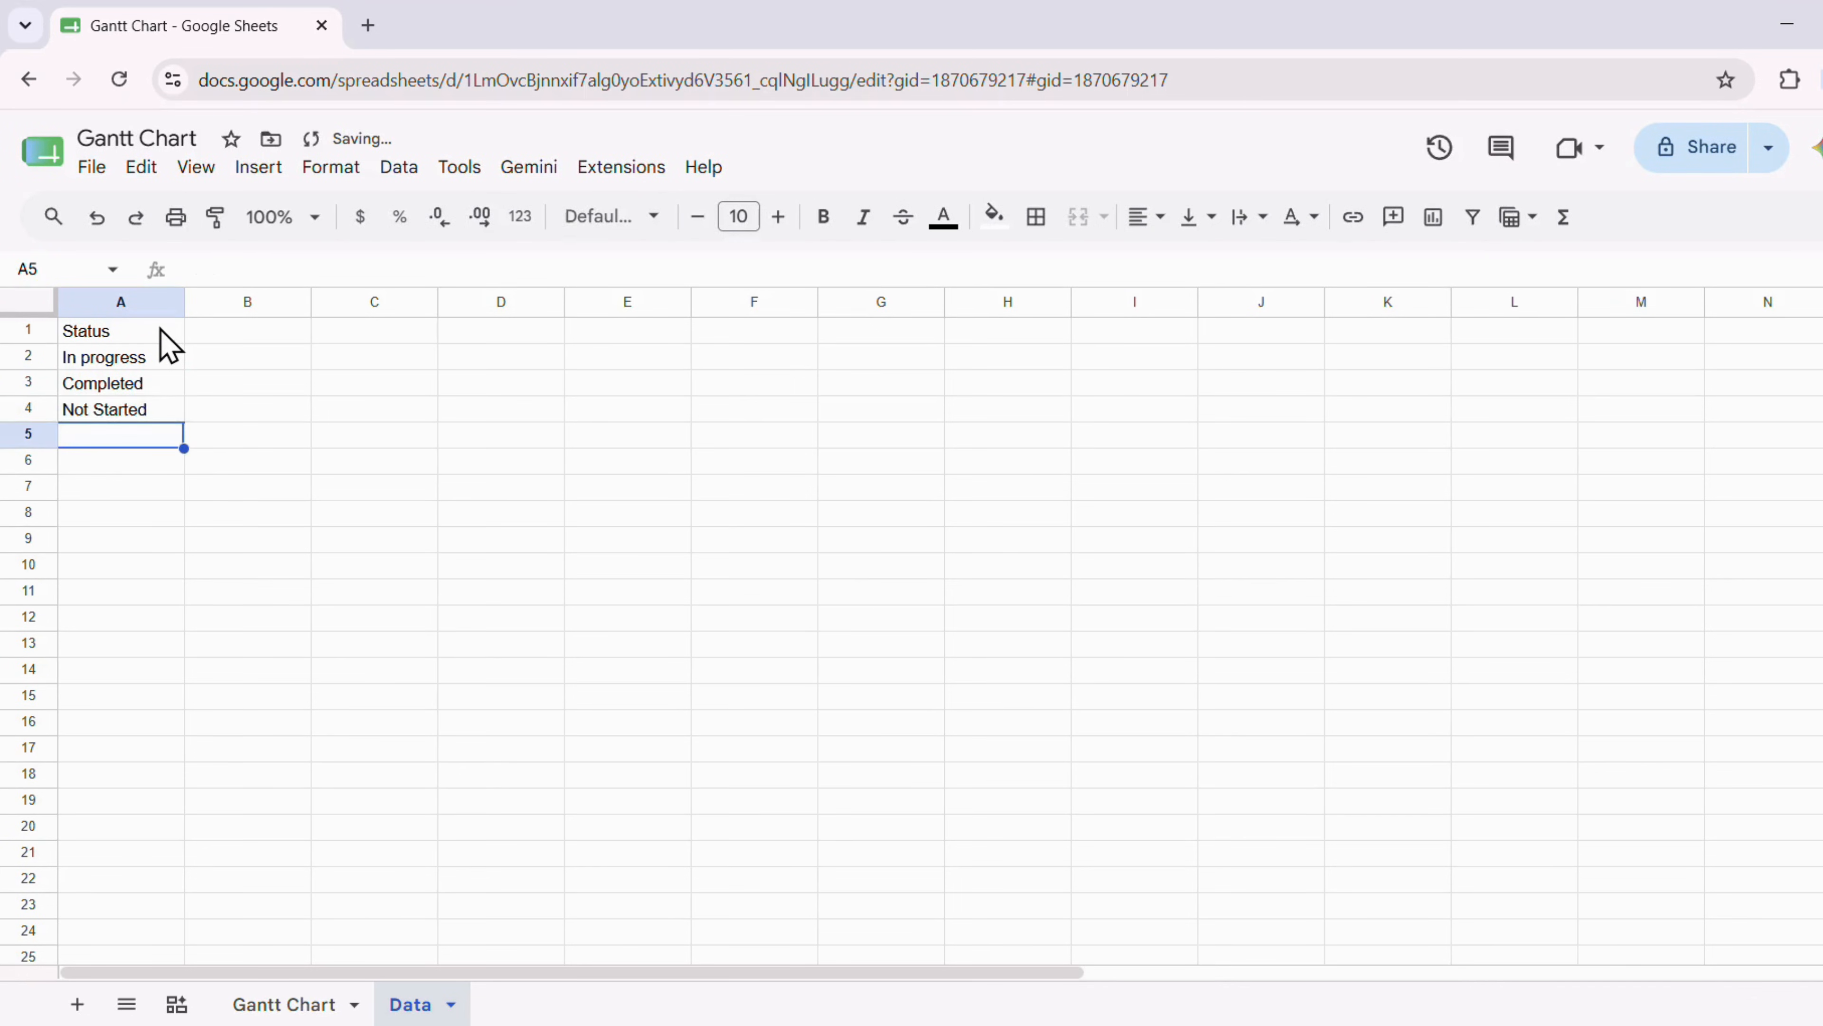
Format the Status header in A1 with a black fill and bold white text
click(161, 329)
click(992, 217)
click(1035, 302)
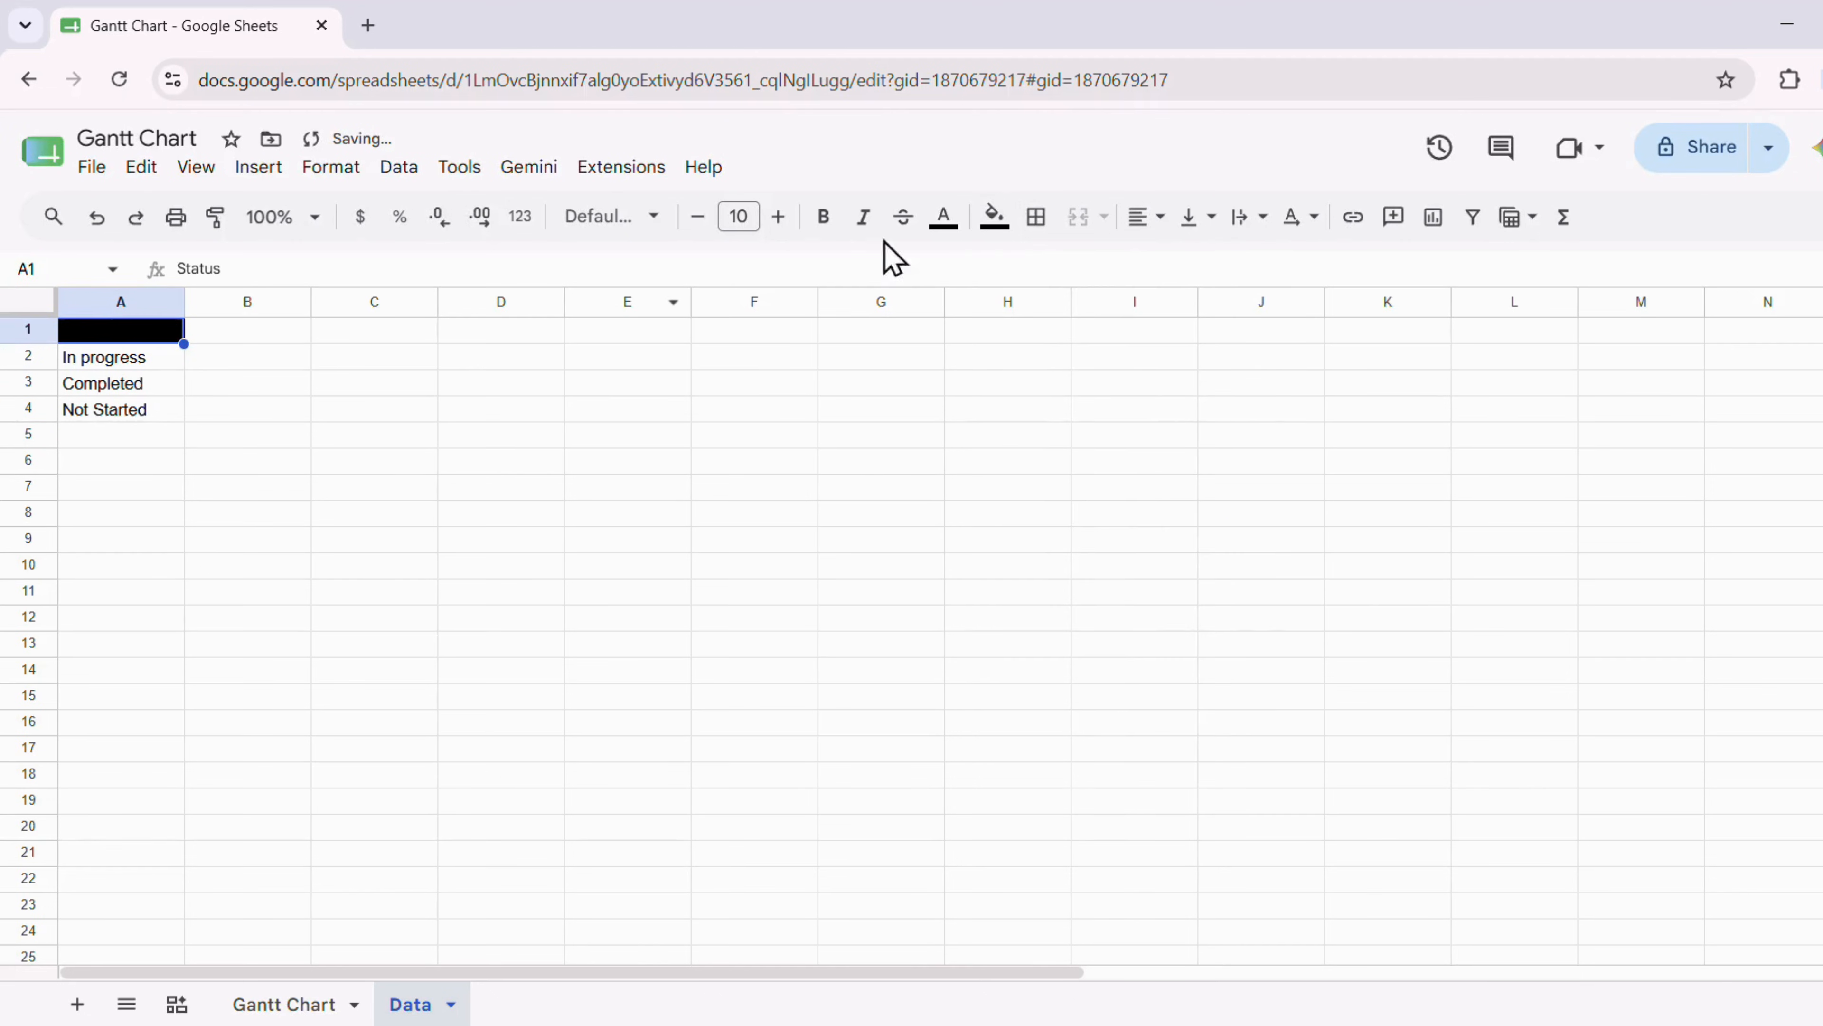
key(ctrl+b)
click(945, 217)
click(1199, 306)
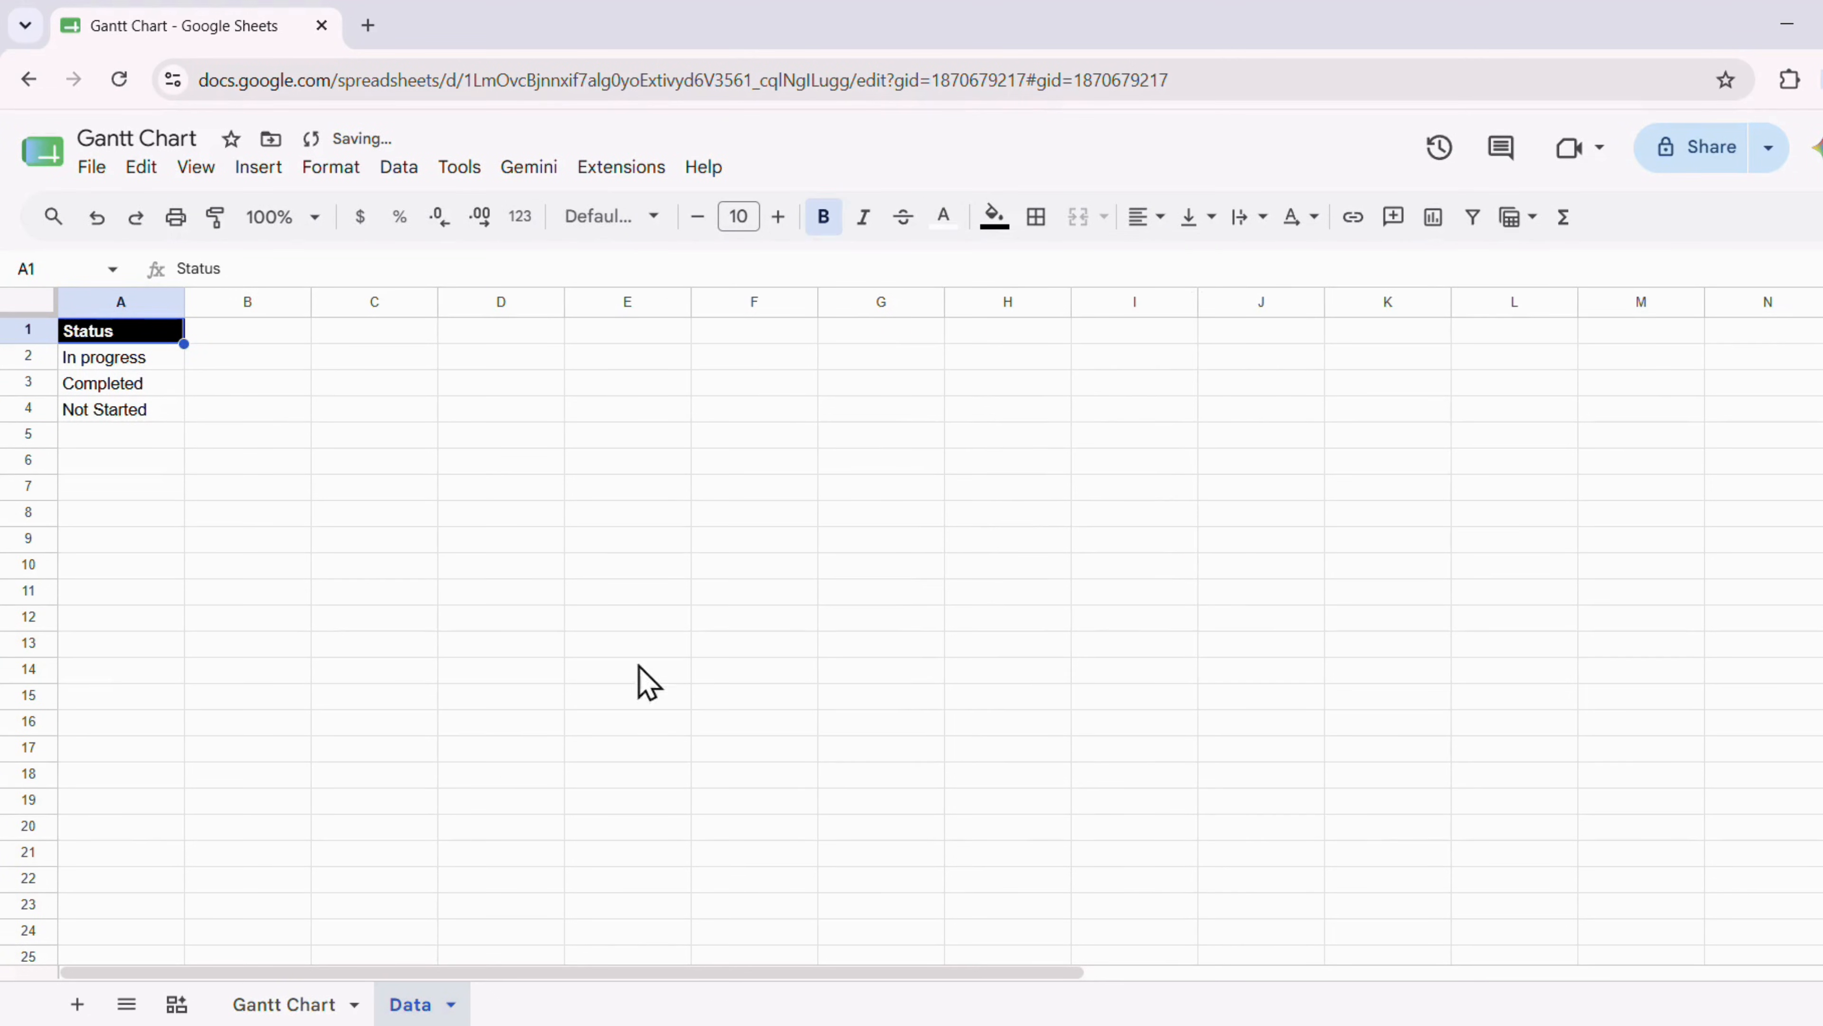
On the Gantt Chart sheet, insert dropdowns in D10:D15 with the criteria Dropdown (from a range)
click(287, 1004)
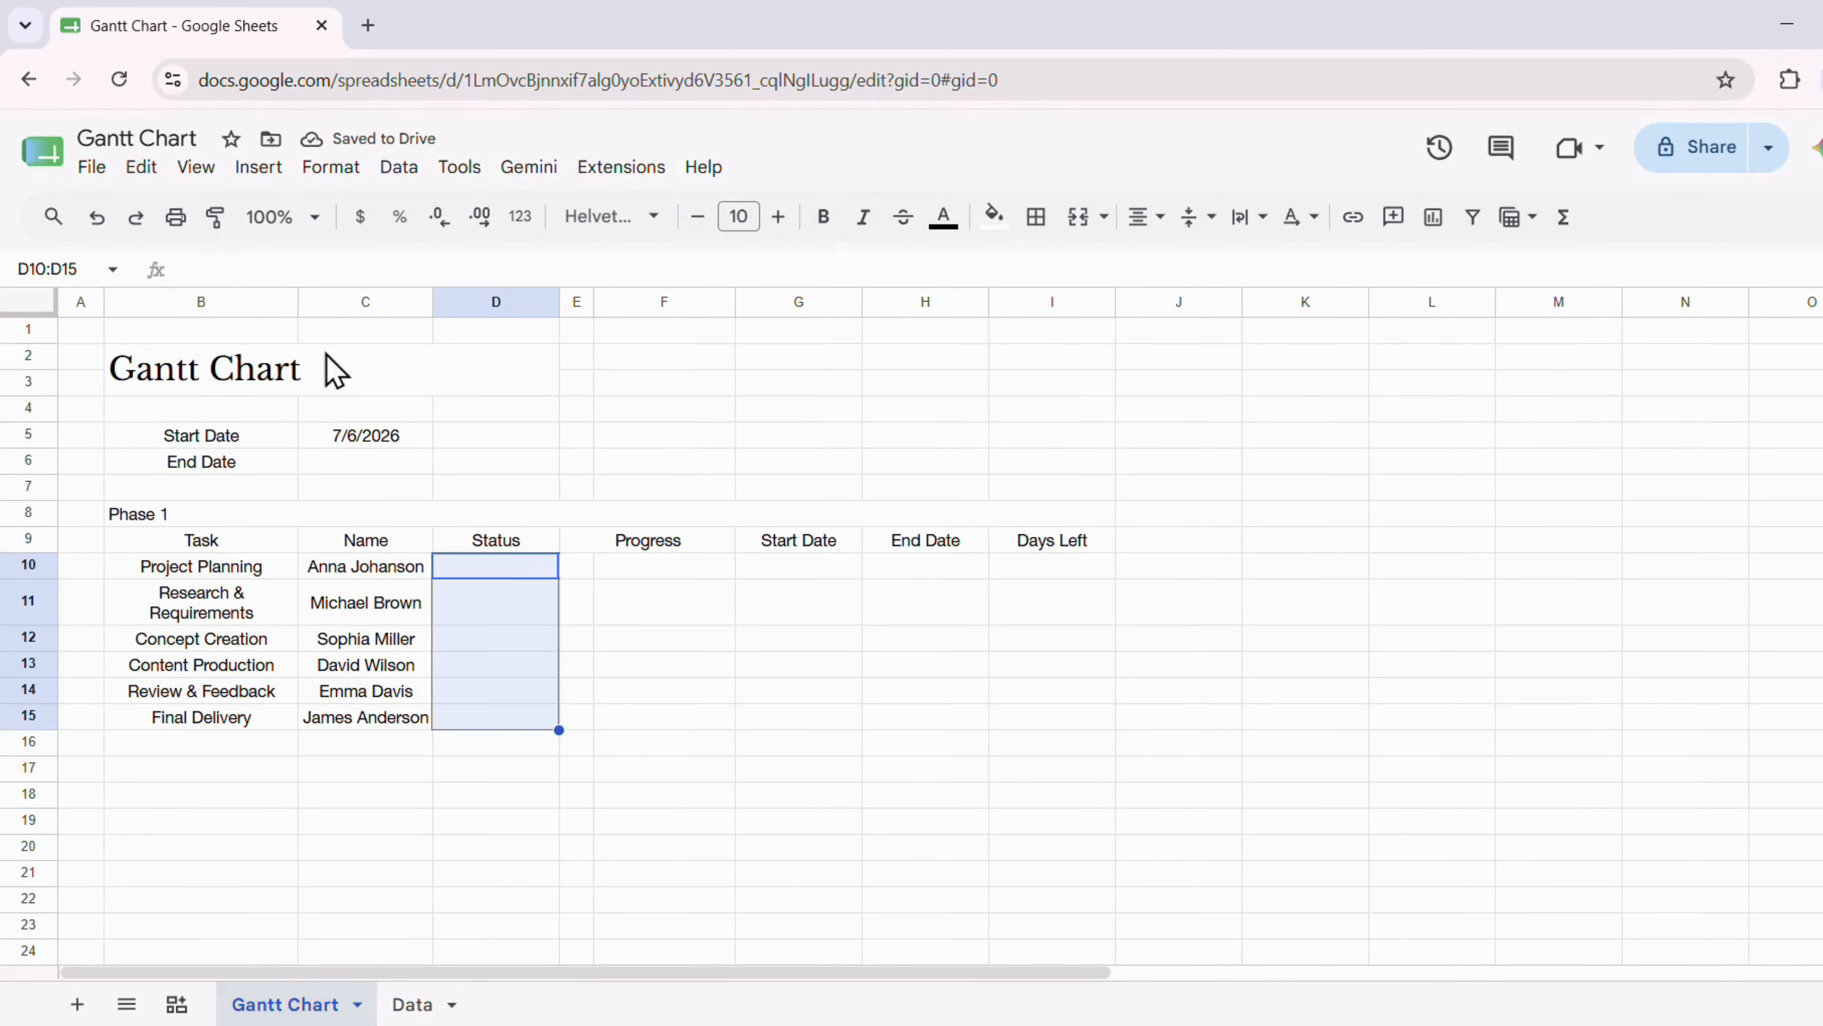
click(255, 170)
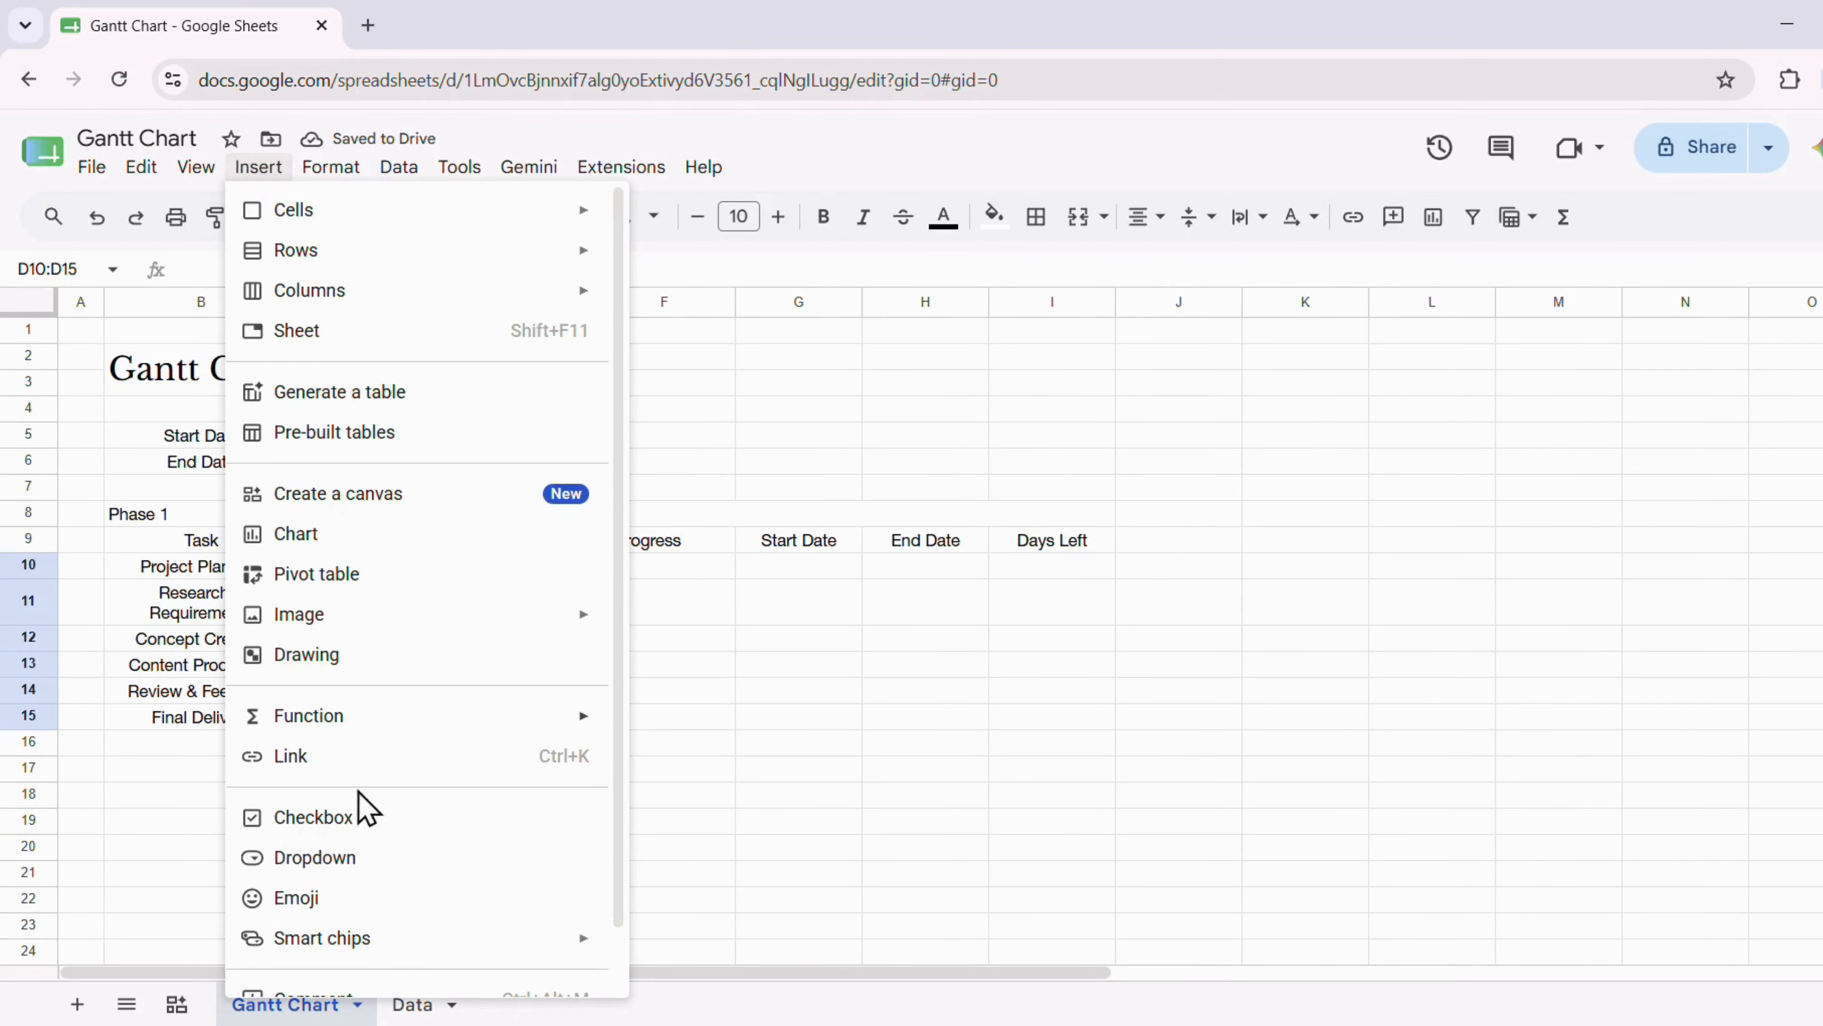
click(362, 860)
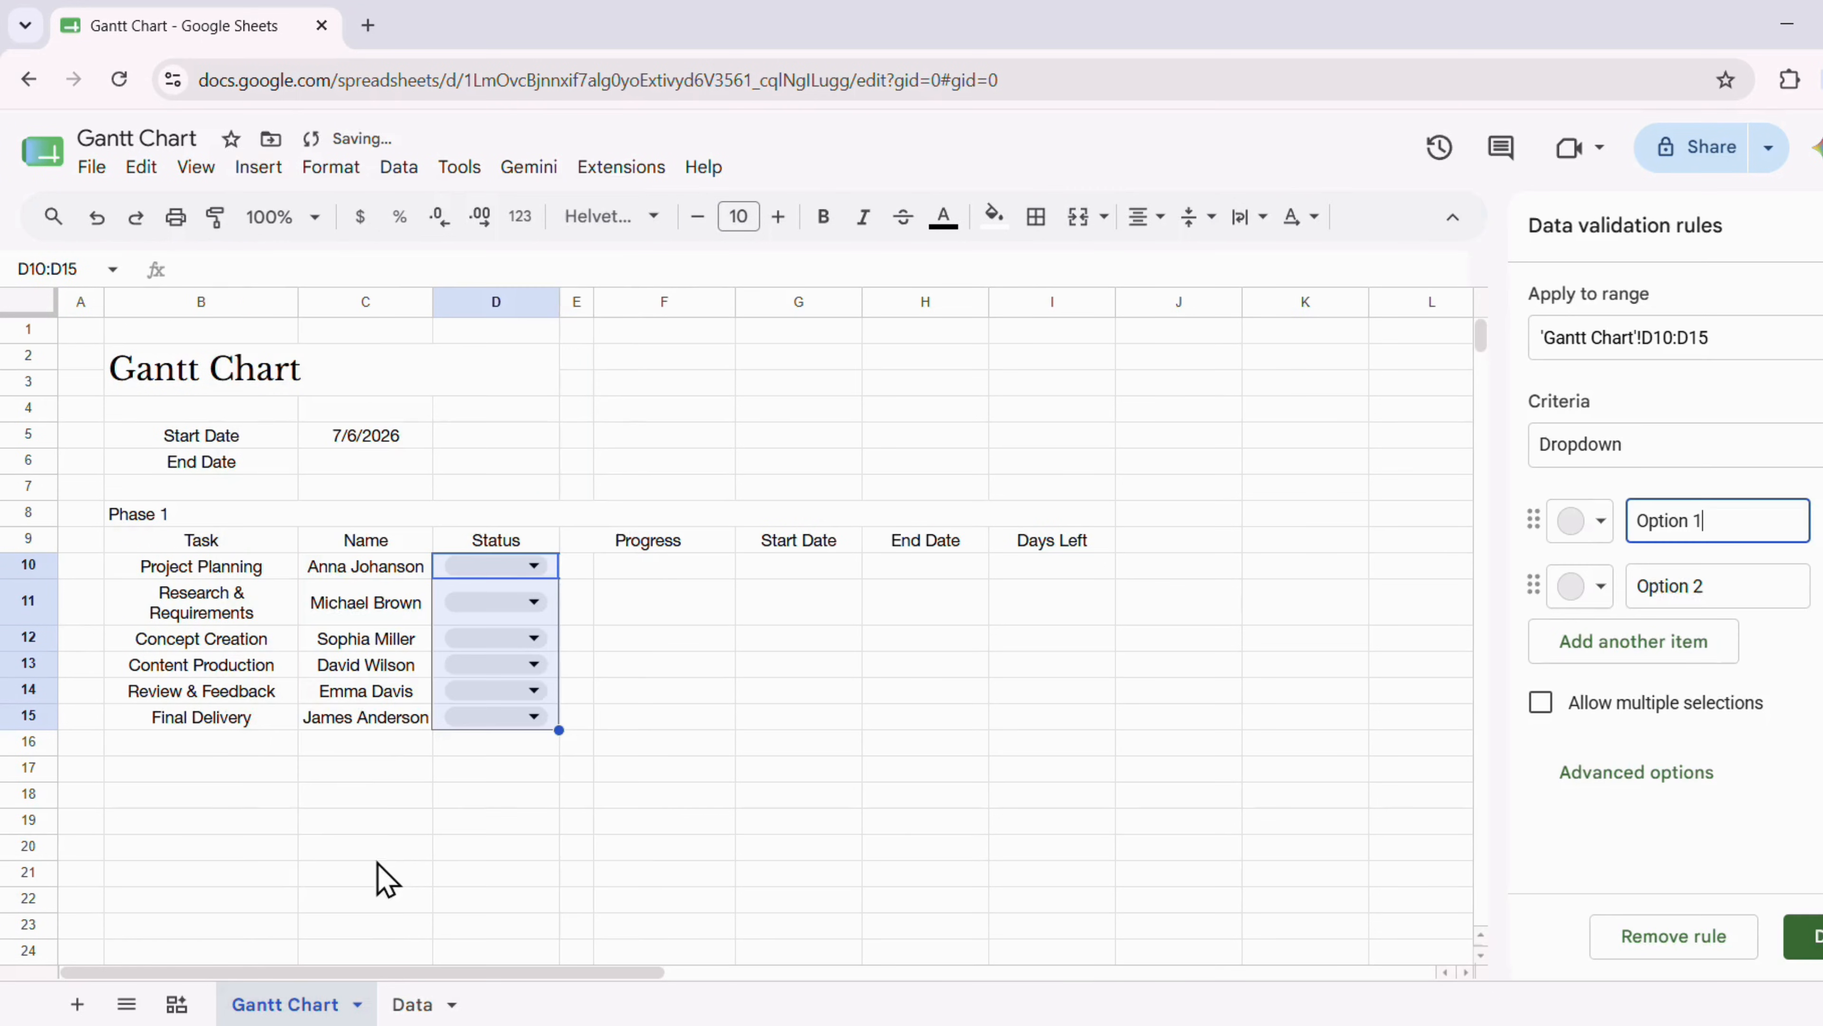
click(1554, 445)
click(1633, 485)
Use Data!A2:A4 as the source range of the dropdown rule and save the rule
click(1821, 520)
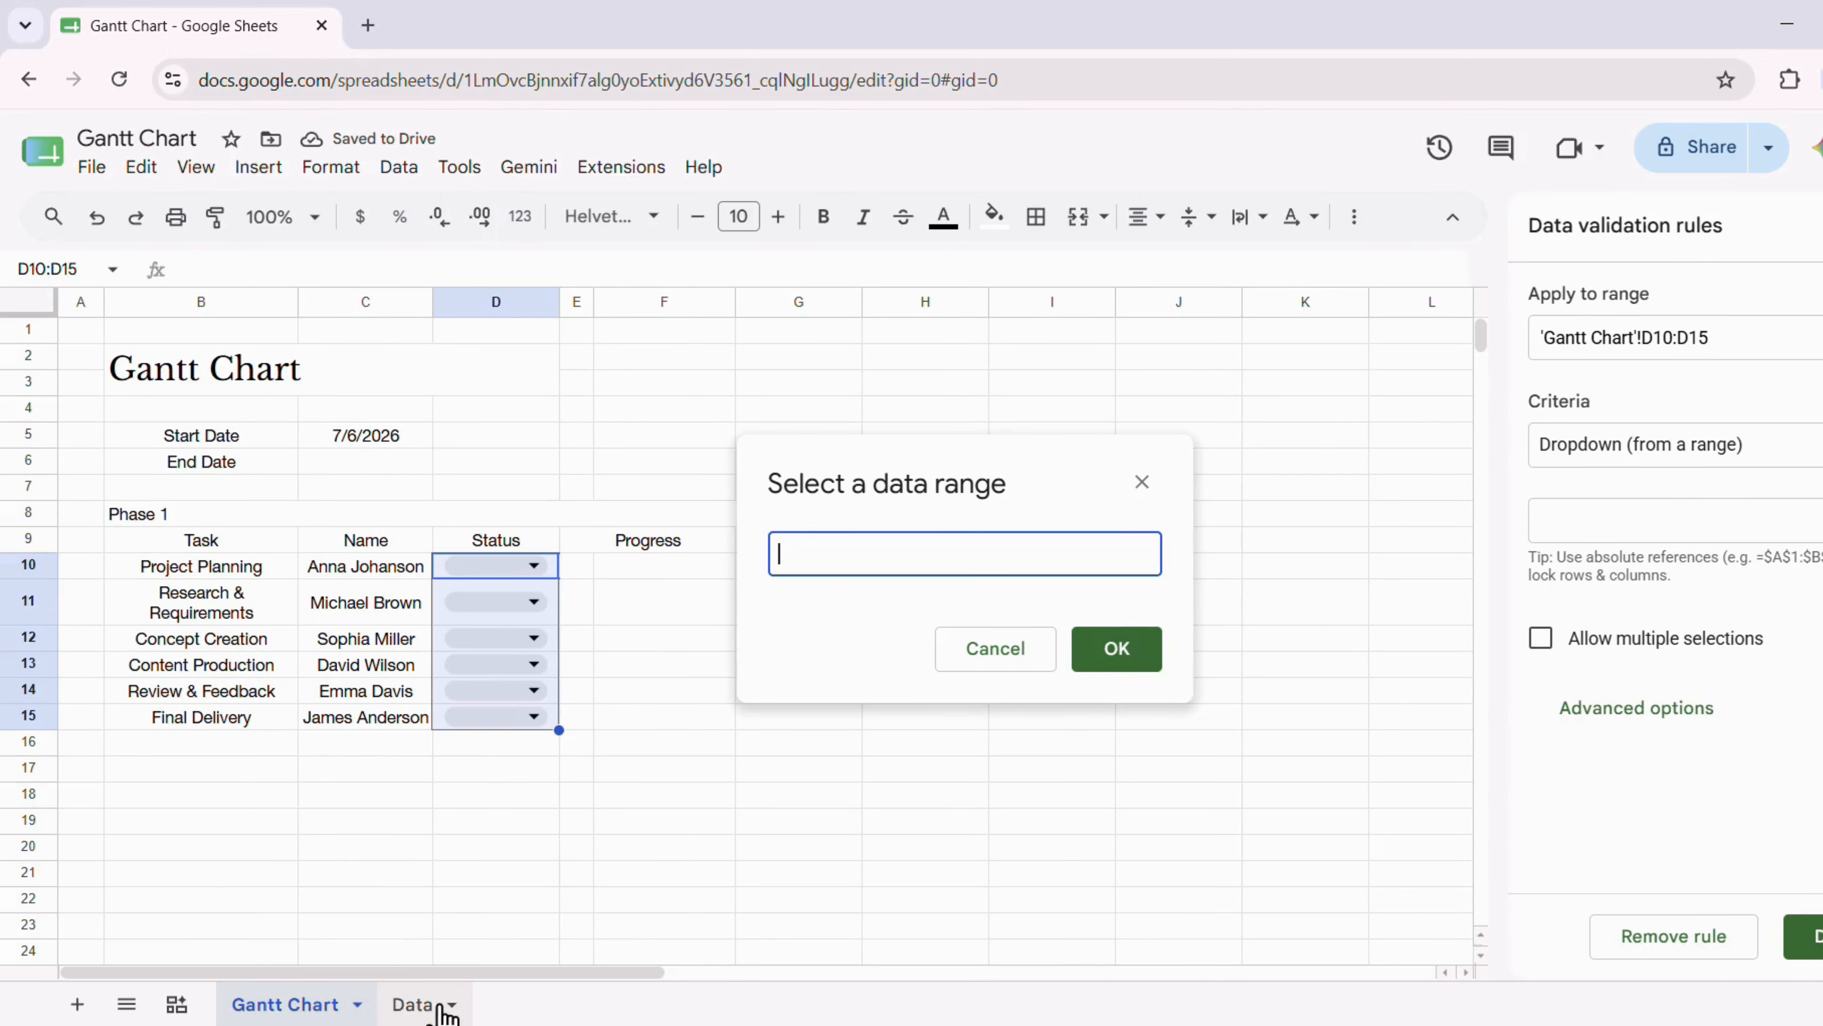
click(416, 1004)
click(112, 357)
drag(115, 388, 123, 413)
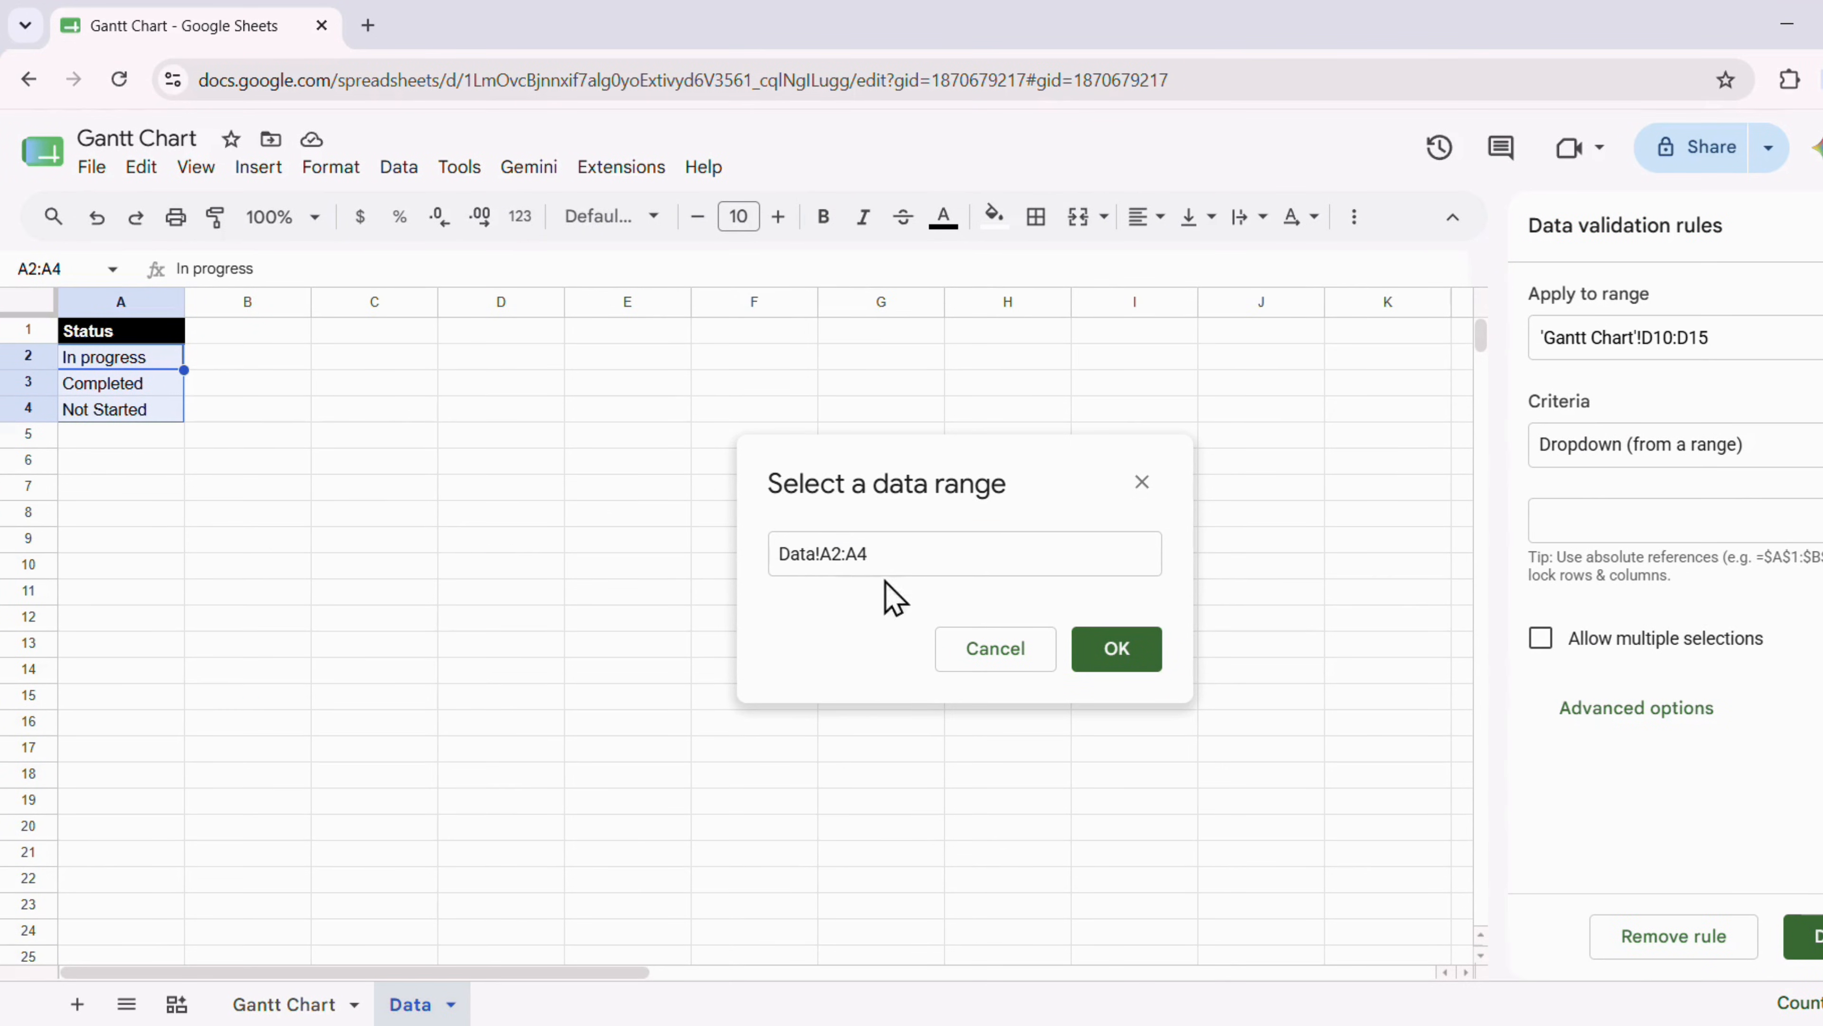
click(1117, 649)
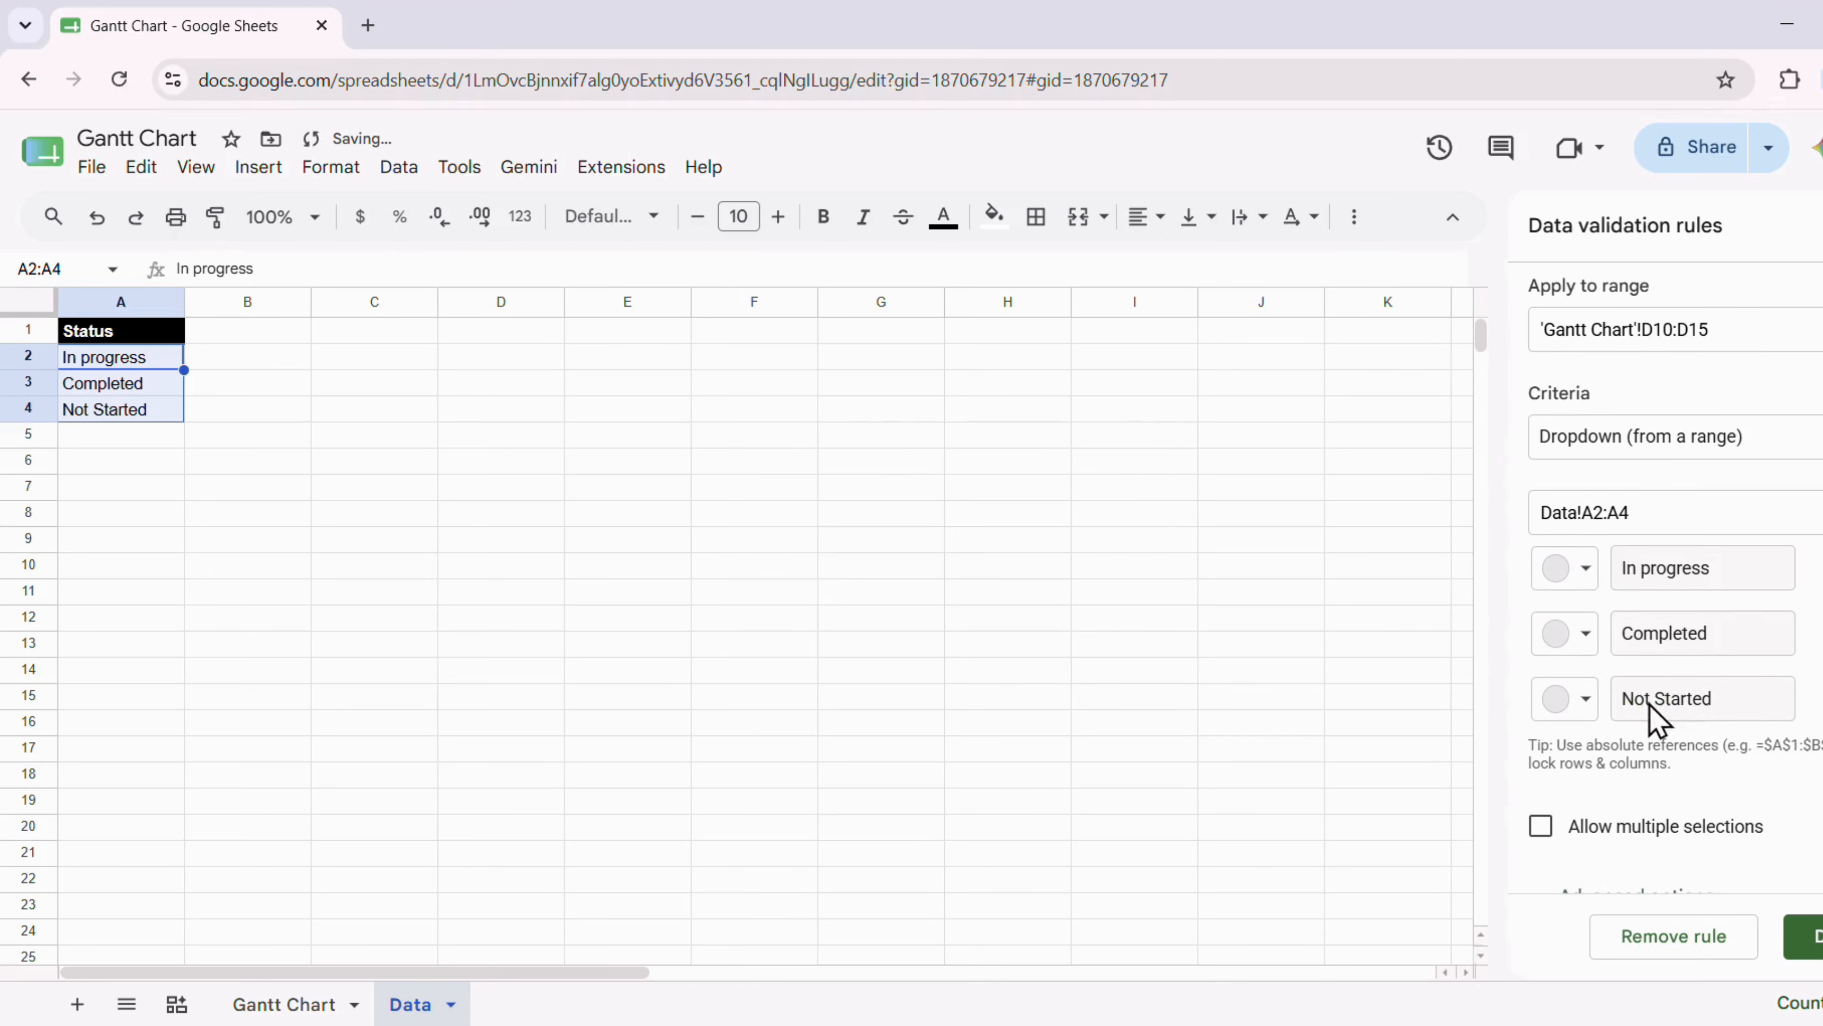
scroll(1648, 722, down, 1)
click(1681, 930)
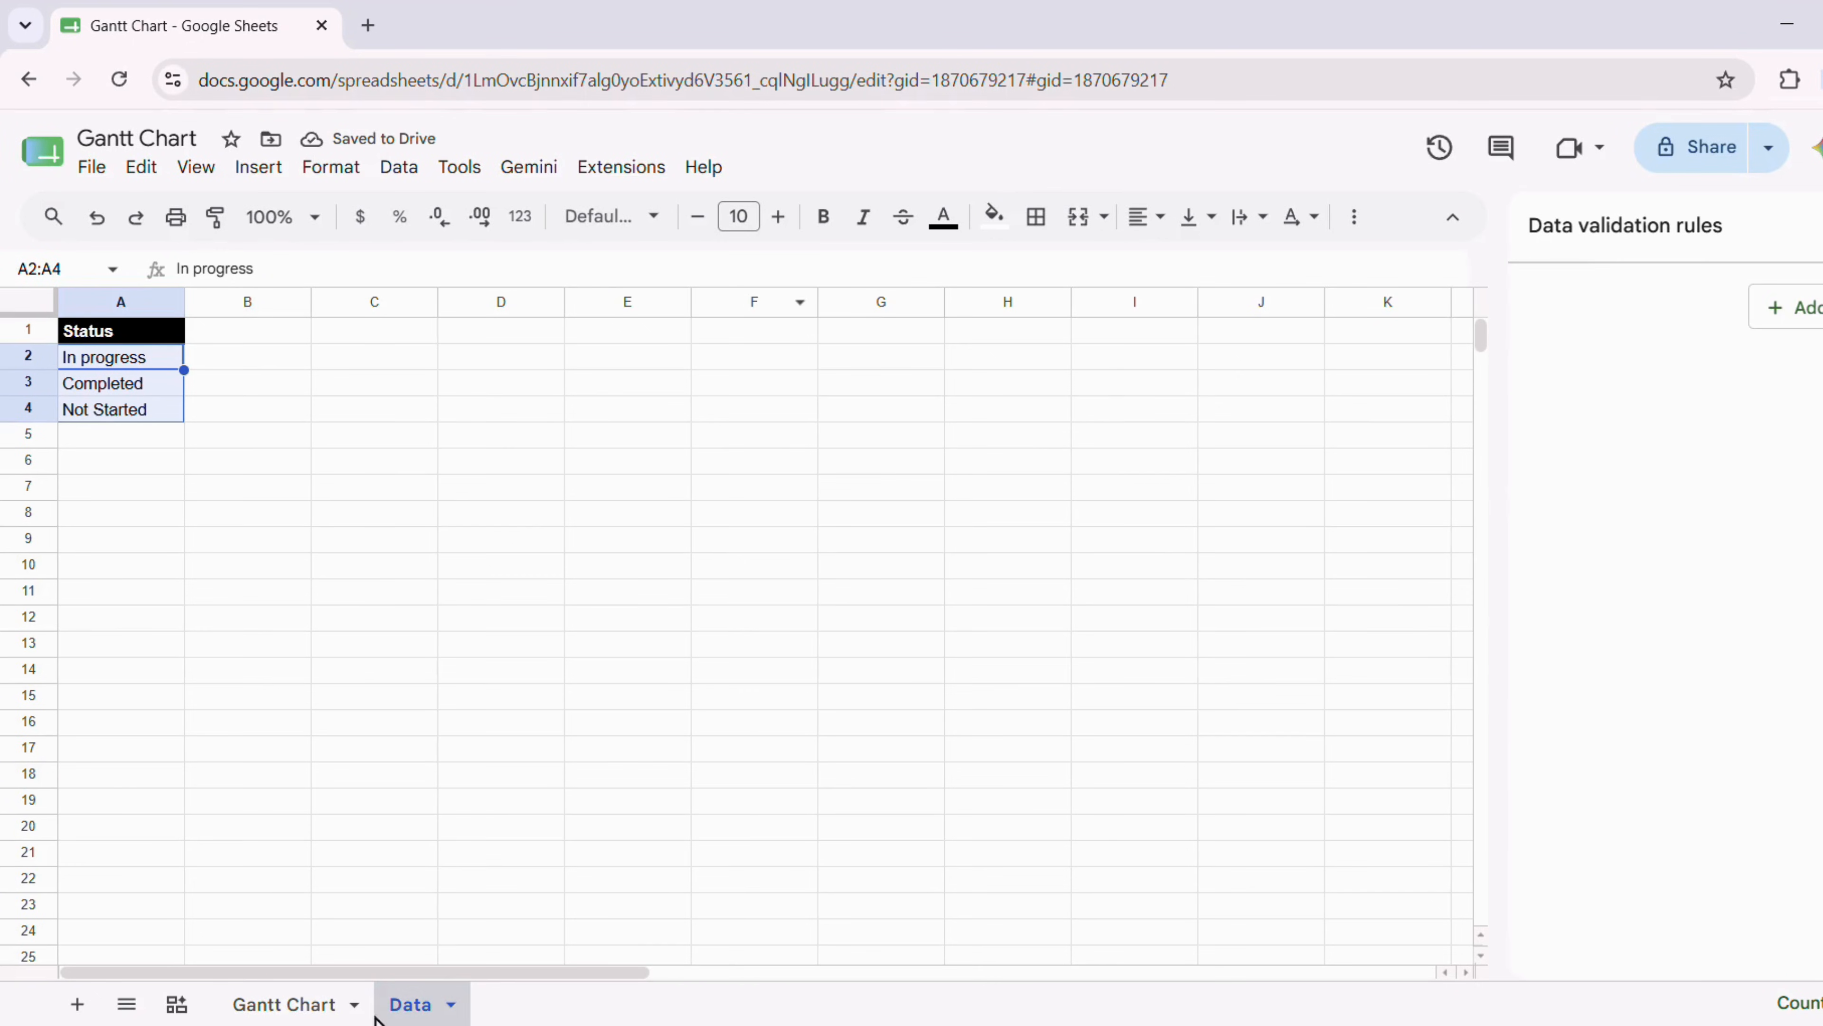
On the Gantt Chart sheet, set the status of Project Planning to In progress and of Research & Requirements to Completed
click(284, 1004)
click(519, 566)
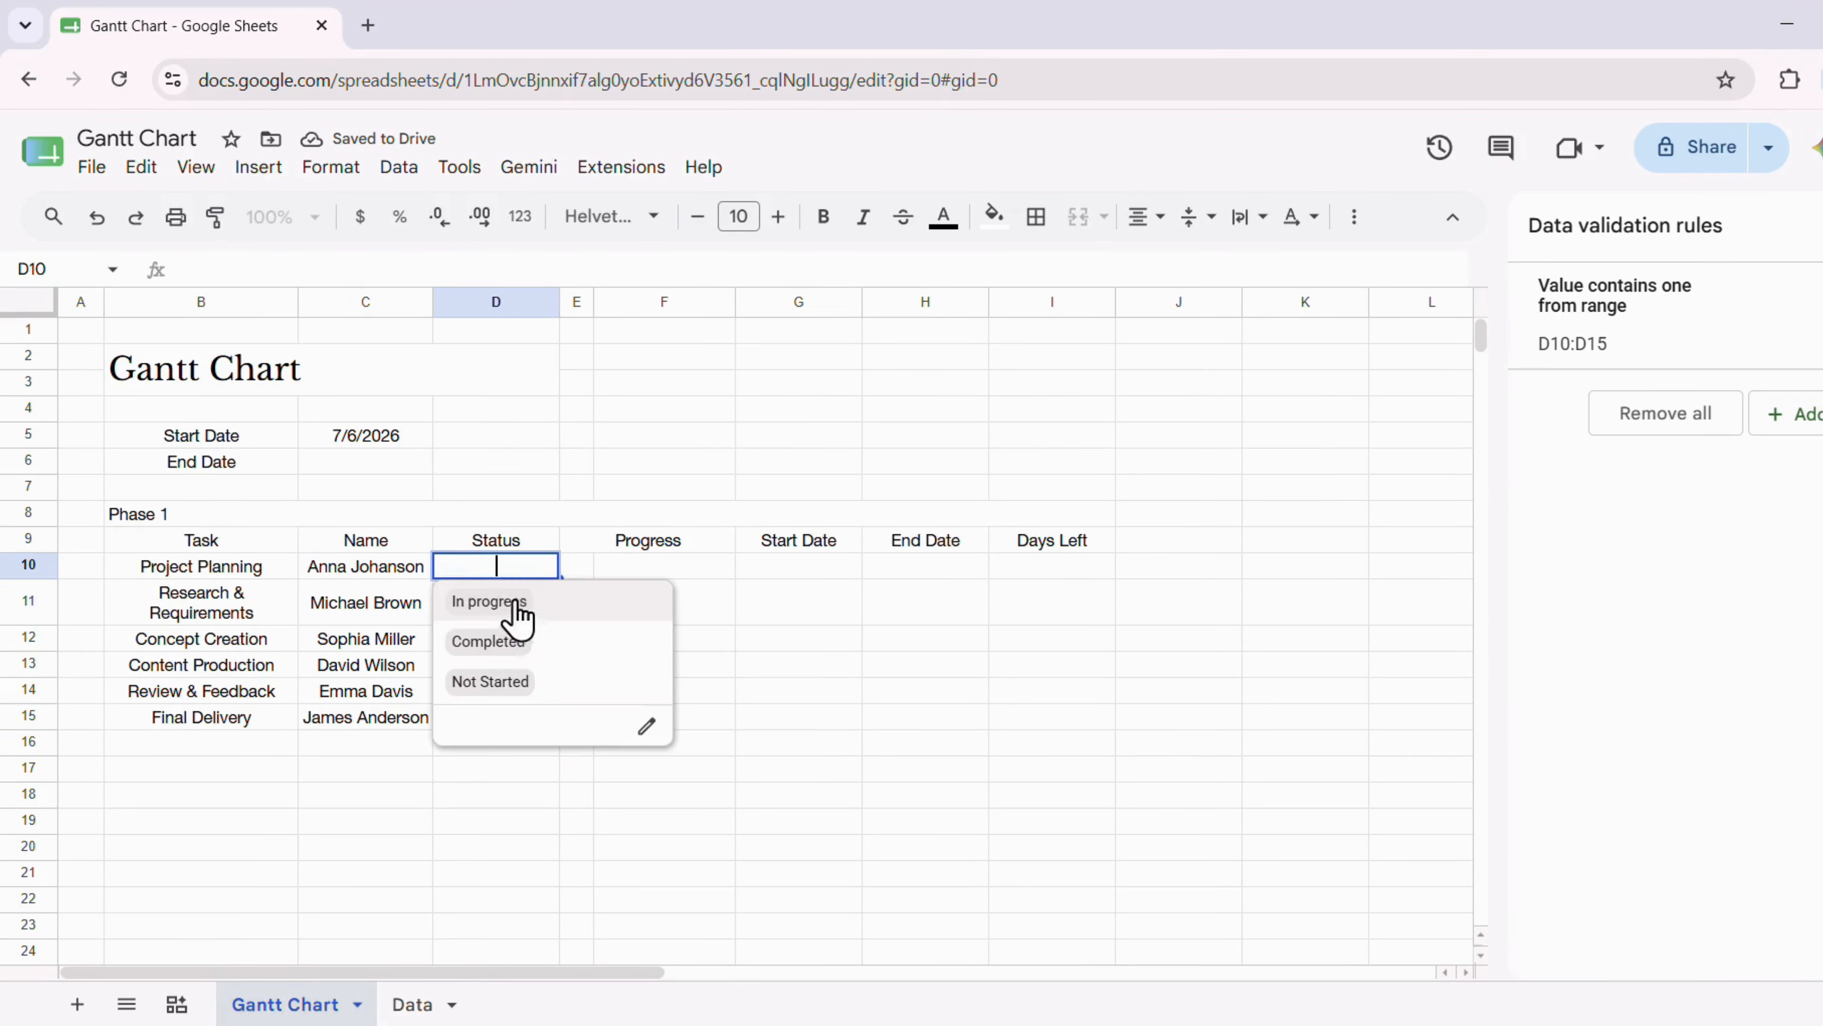
click(514, 603)
click(522, 625)
click(489, 706)
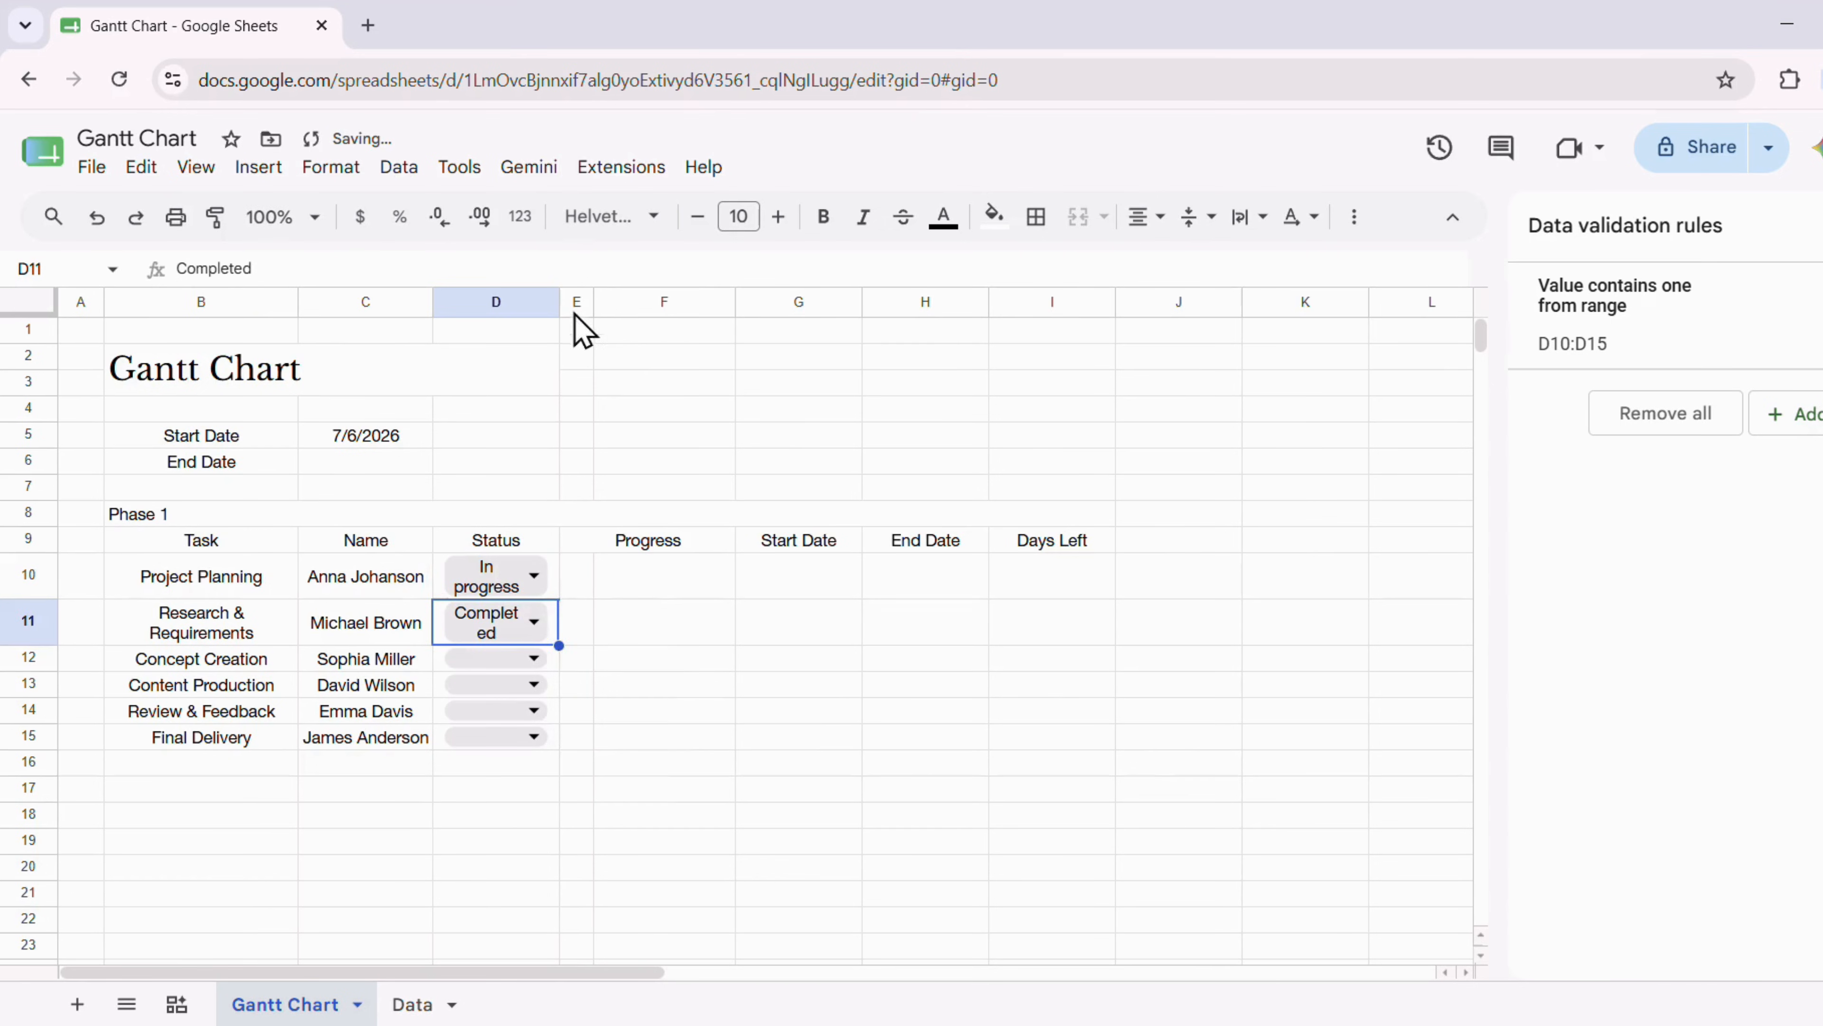
Widen column D slightly to fit the labels, and set Concept Creation to Not Started and Content Production to In progress
drag(560, 305, 598, 297)
click(533, 638)
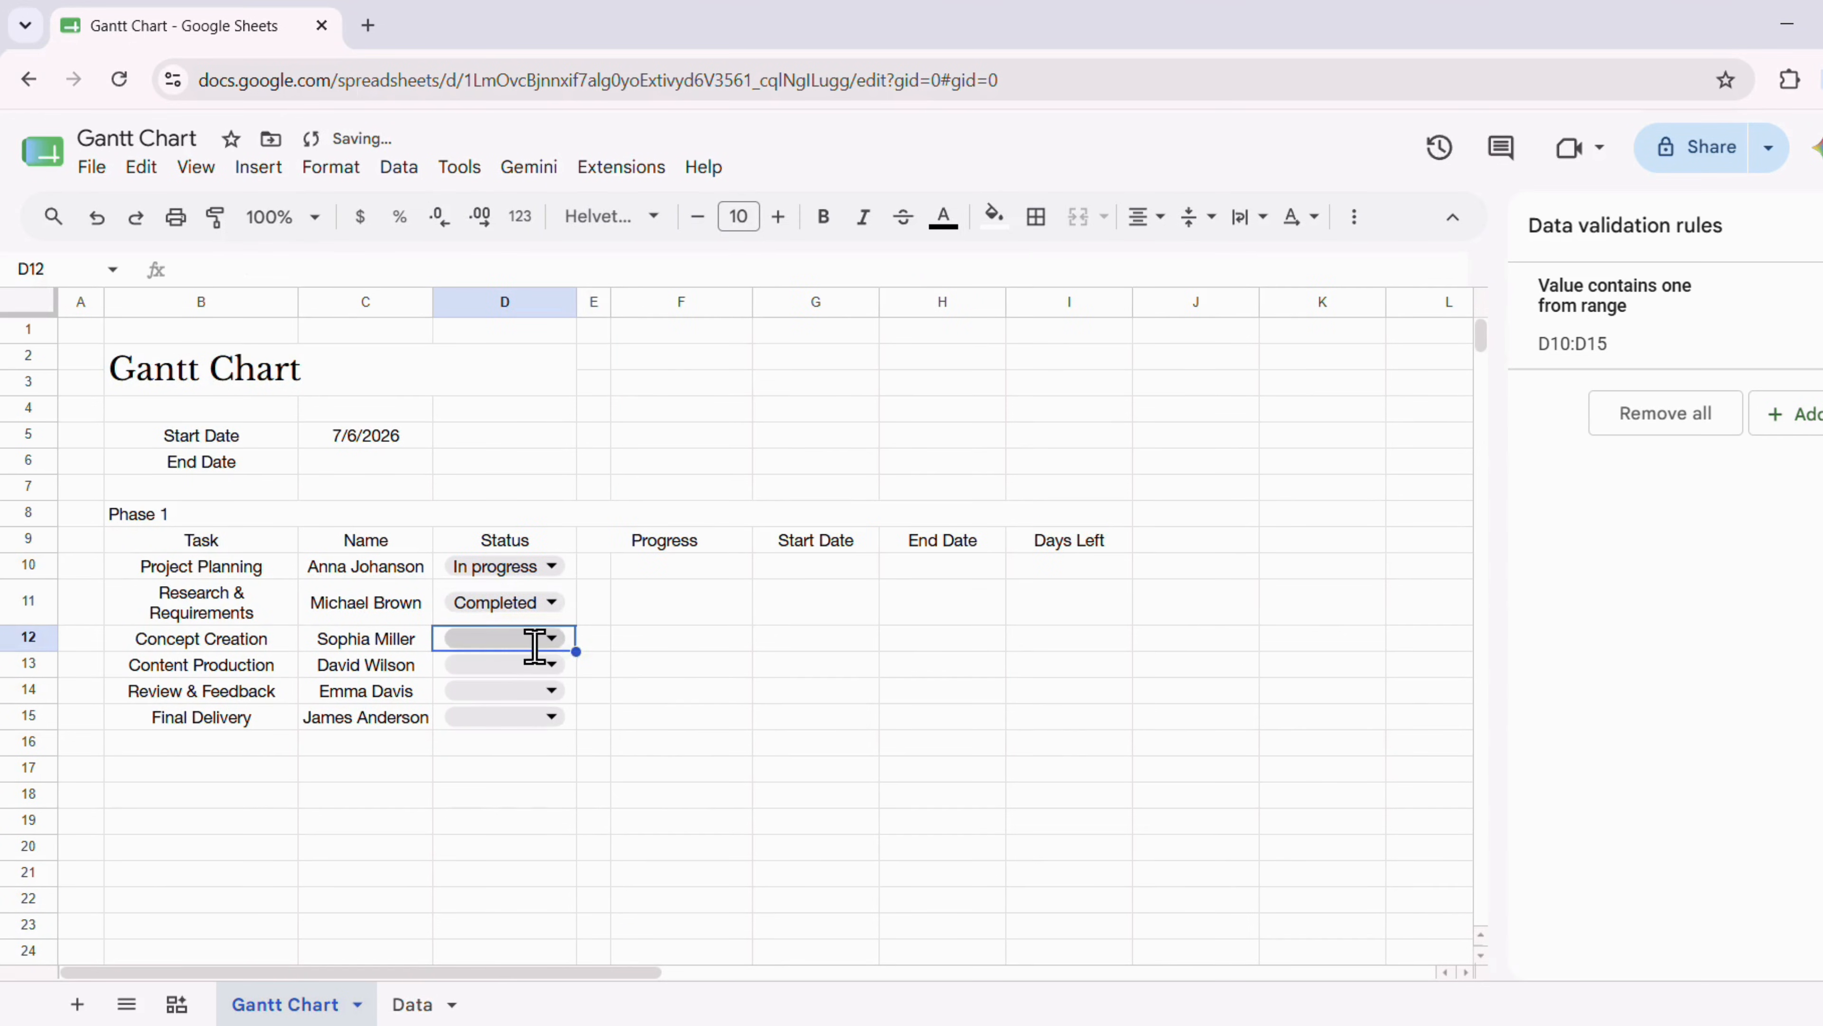
click(534, 638)
click(550, 763)
drag(576, 299, 592, 297)
click(529, 672)
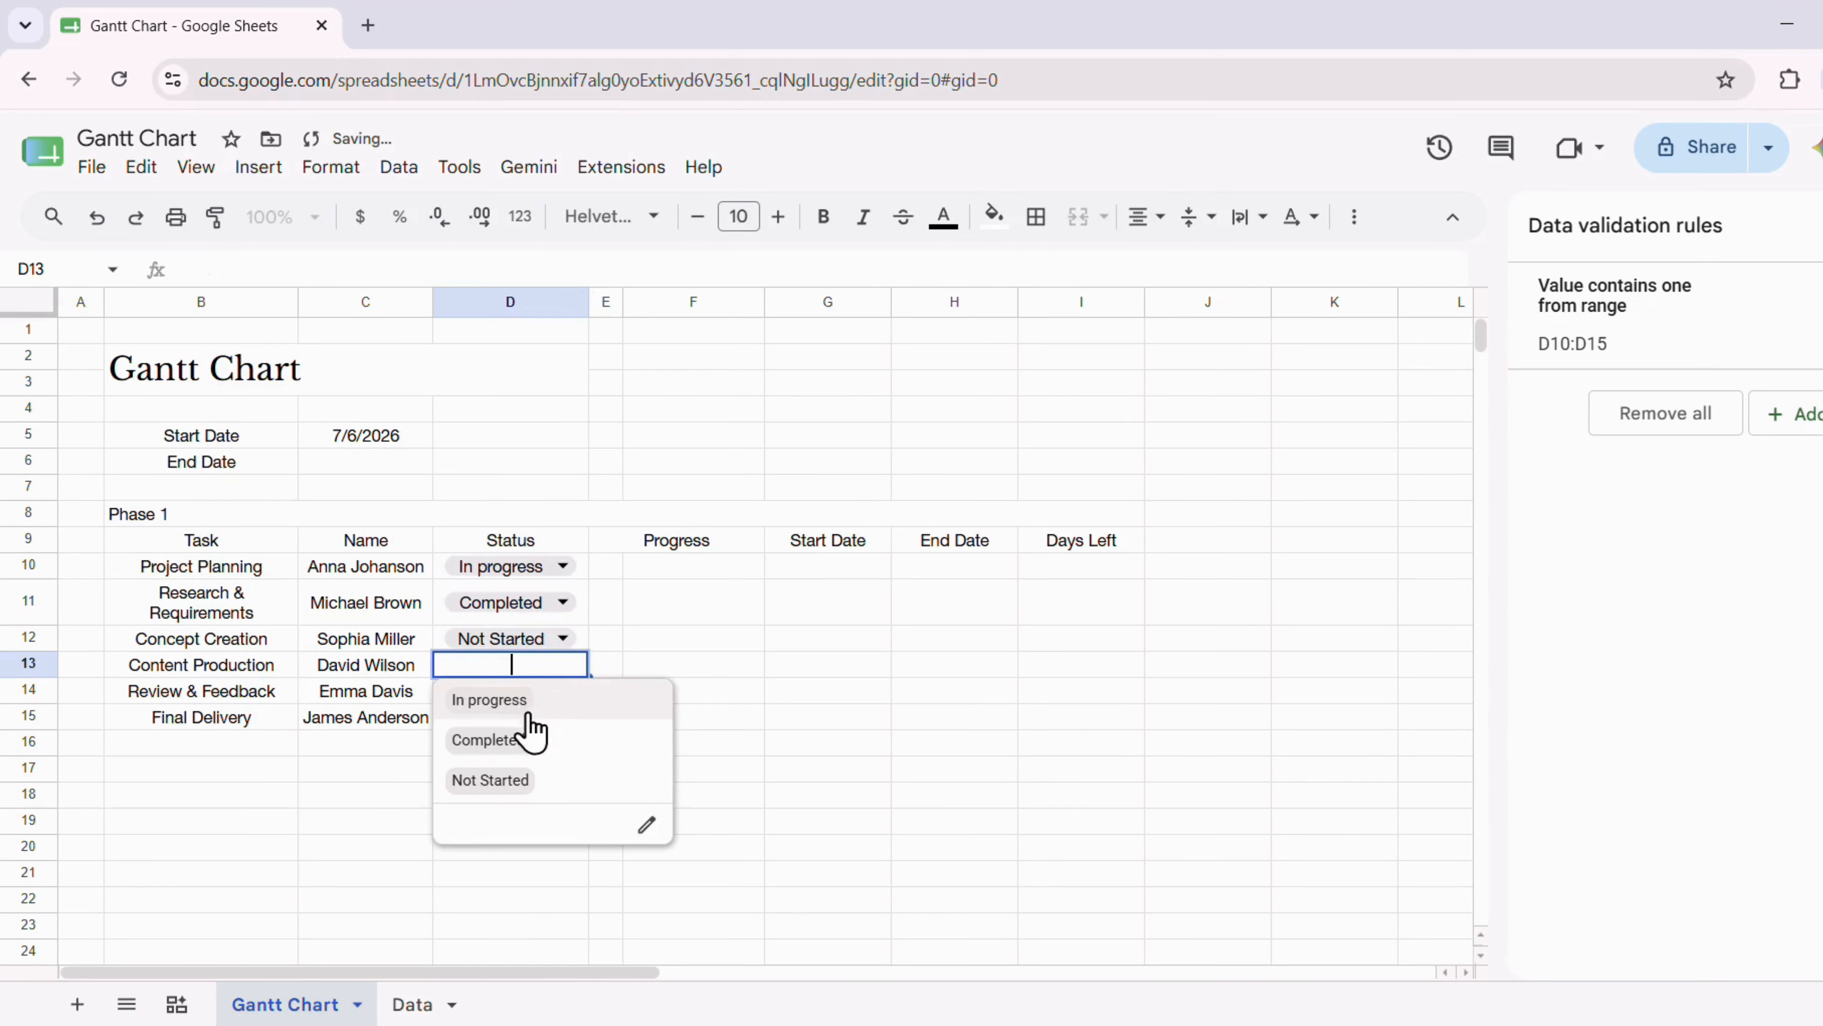
click(530, 711)
Color the D10:D15 dropdown options light blue for In progress, light green for Completed and light red for Not Started, and save the rule
drag(583, 569, 570, 722)
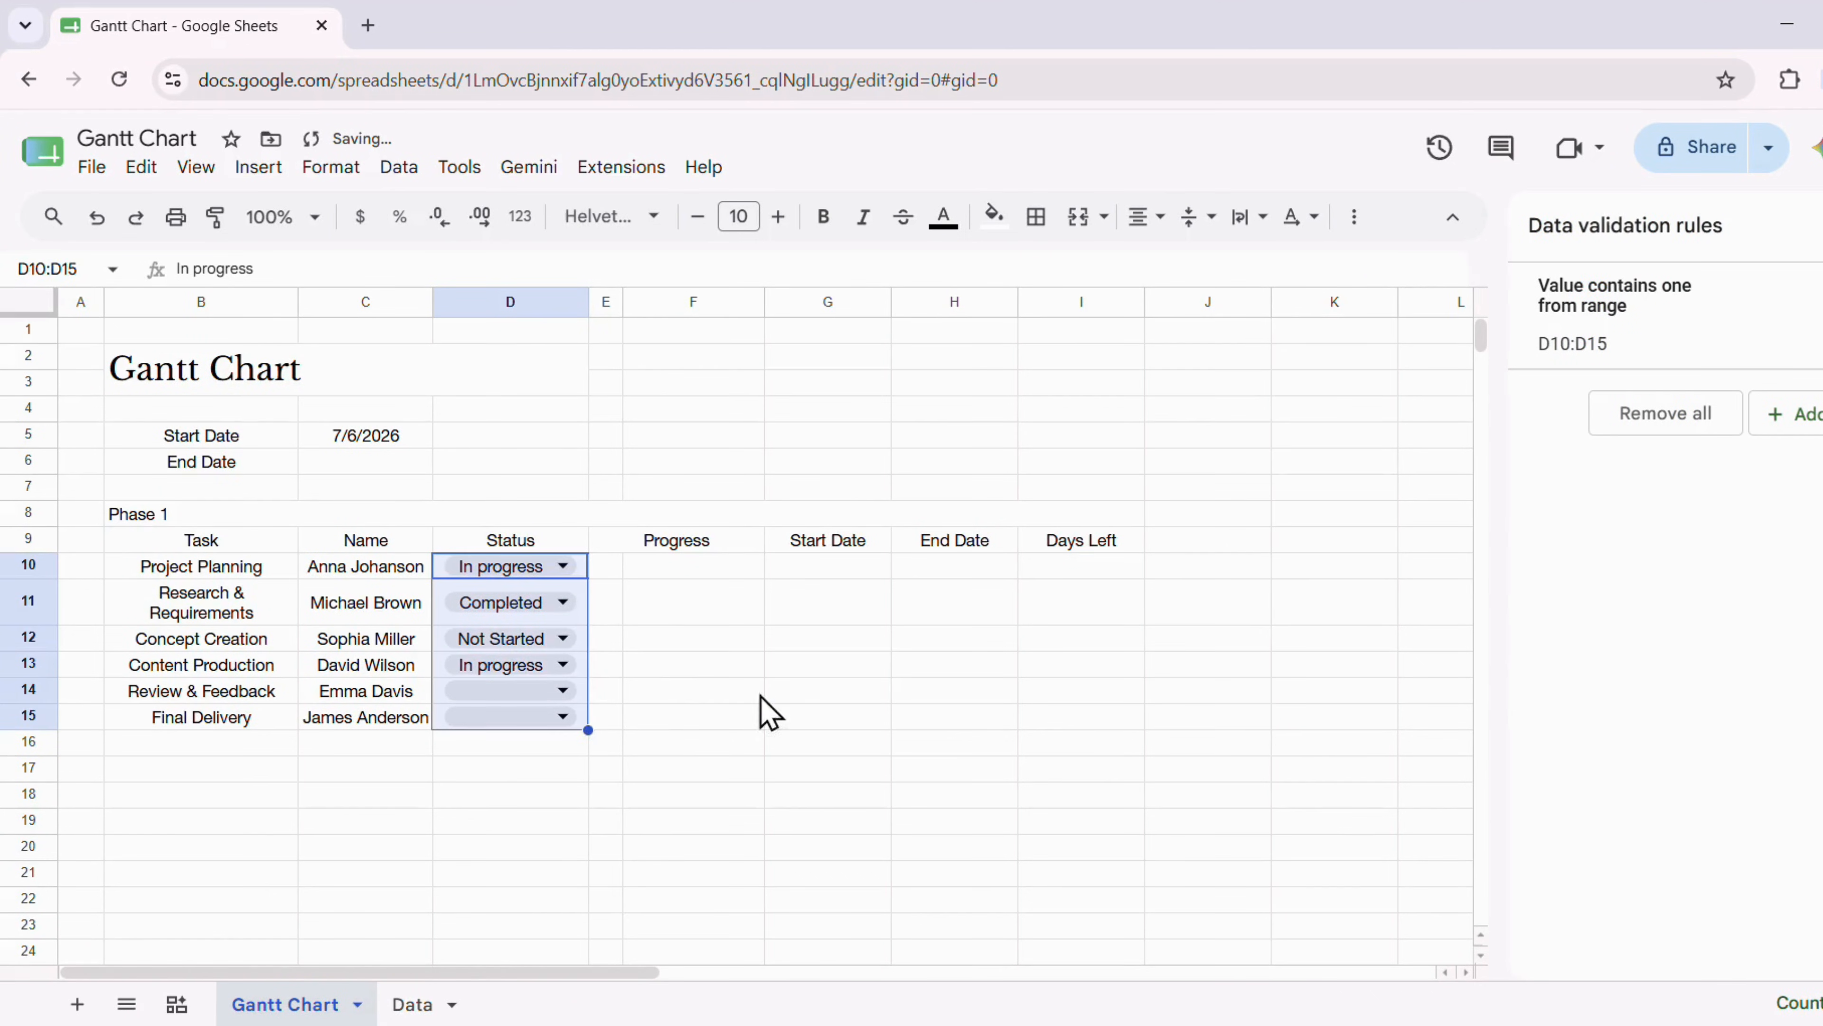
click(1540, 352)
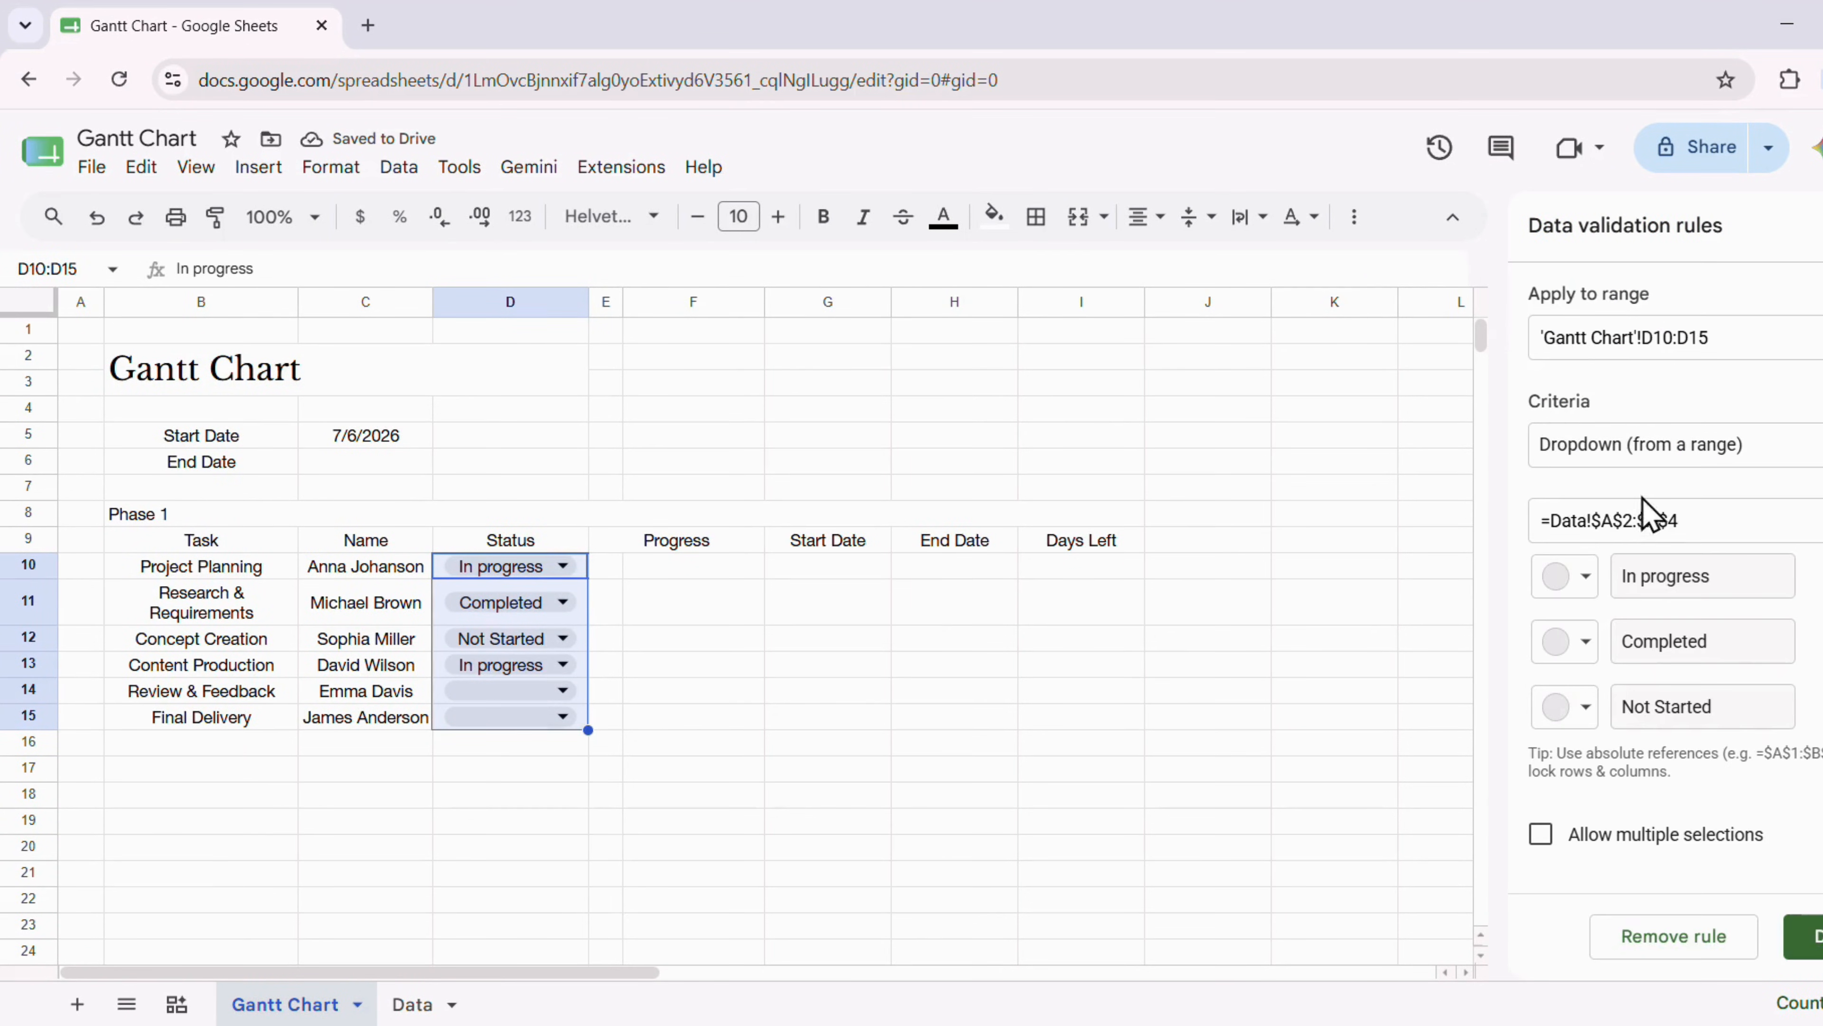
click(1583, 578)
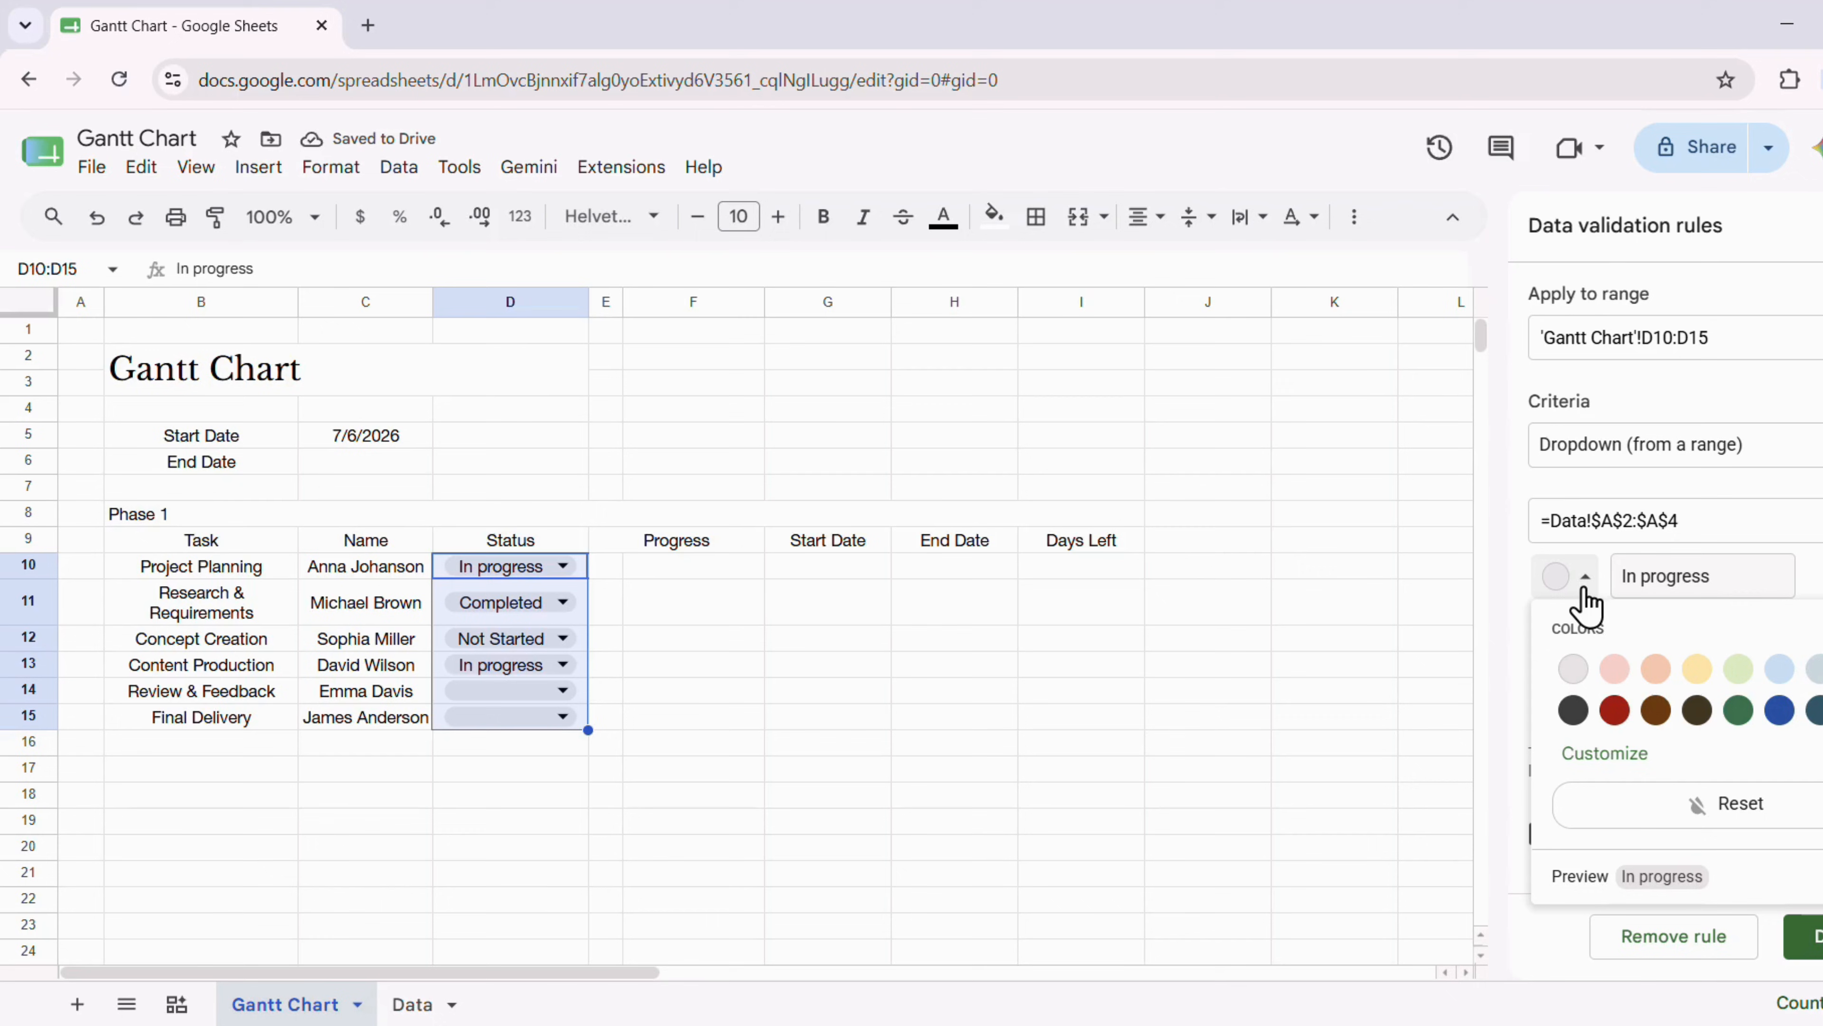
click(1786, 679)
click(1585, 641)
click(1739, 733)
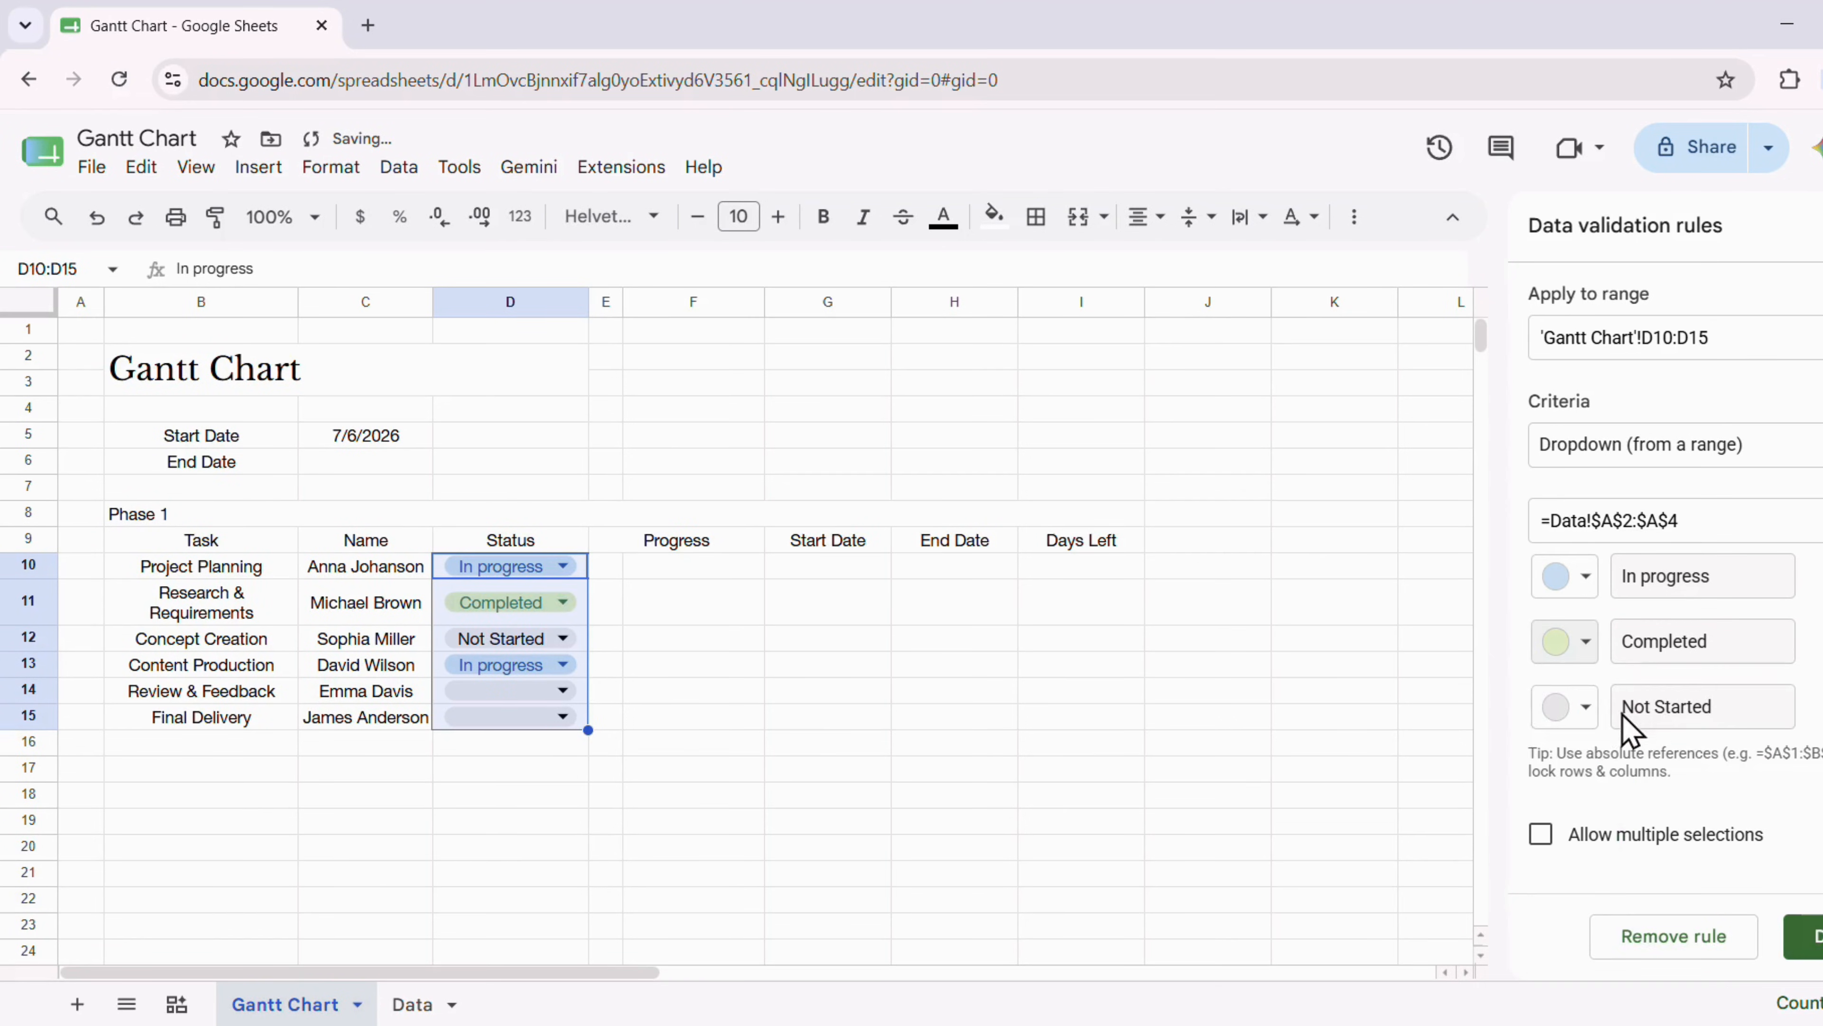
click(1585, 707)
click(1621, 492)
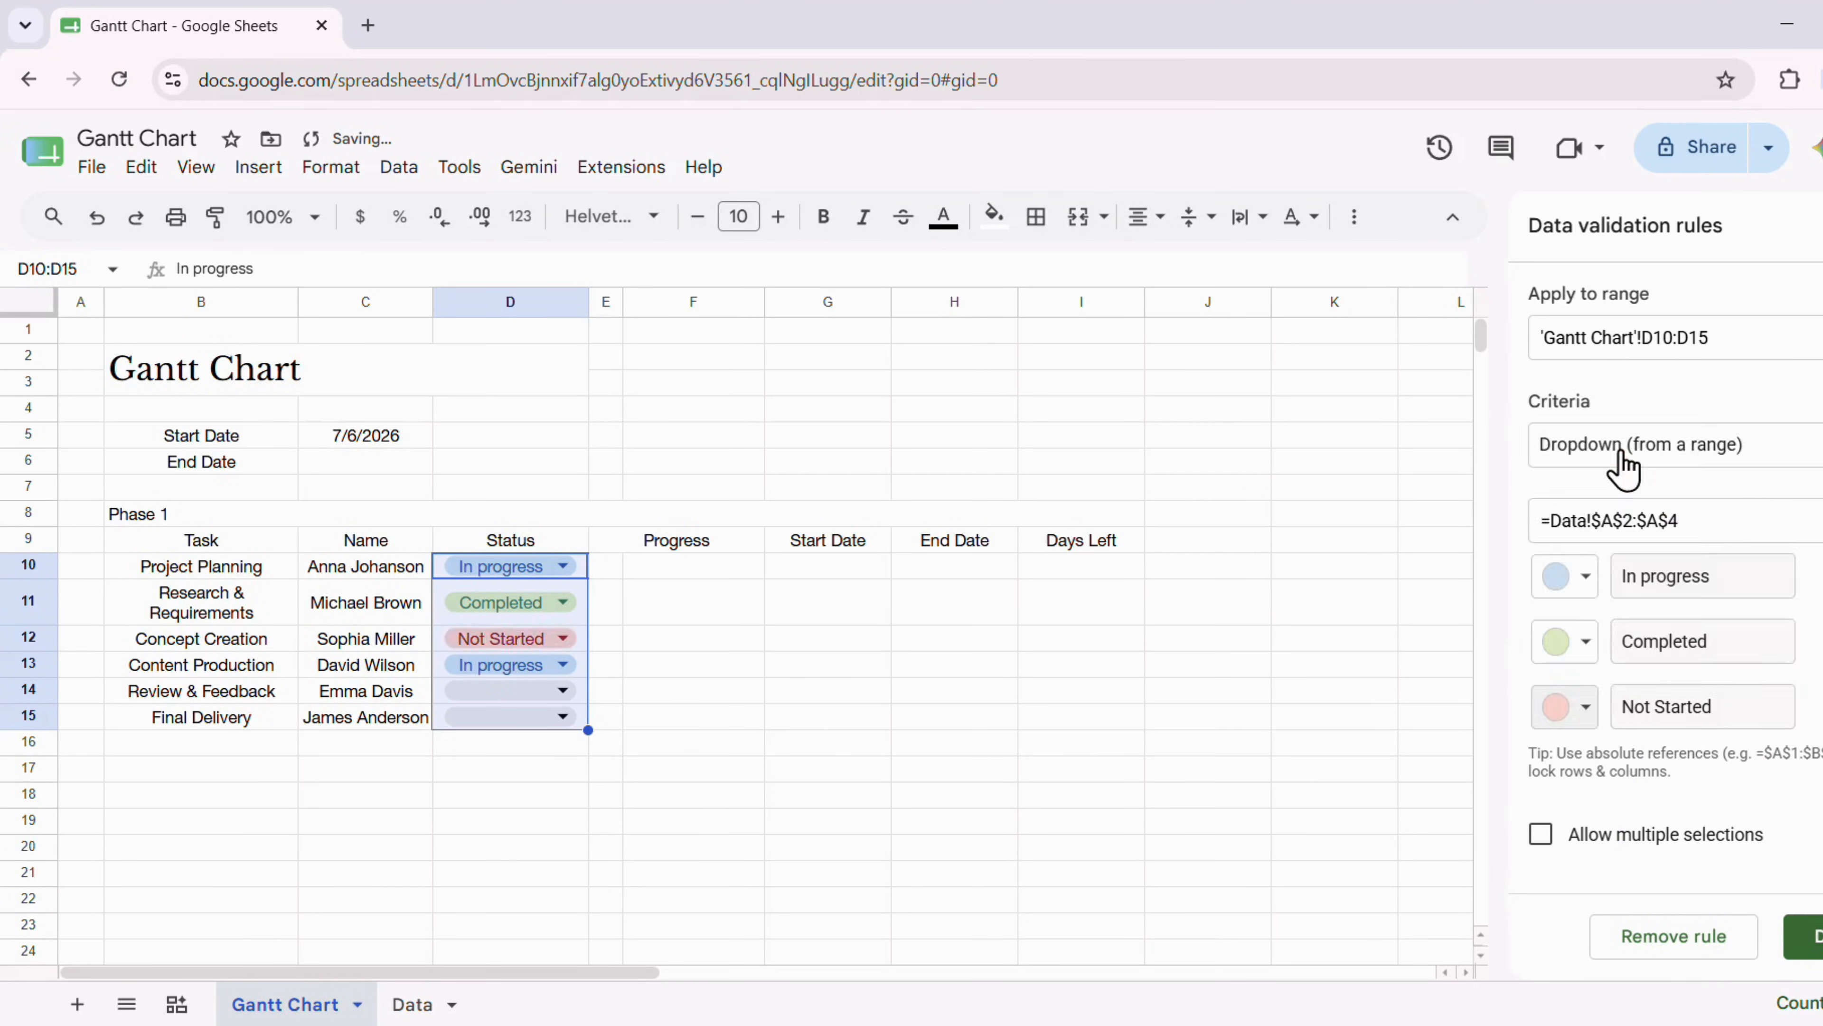
click(1803, 936)
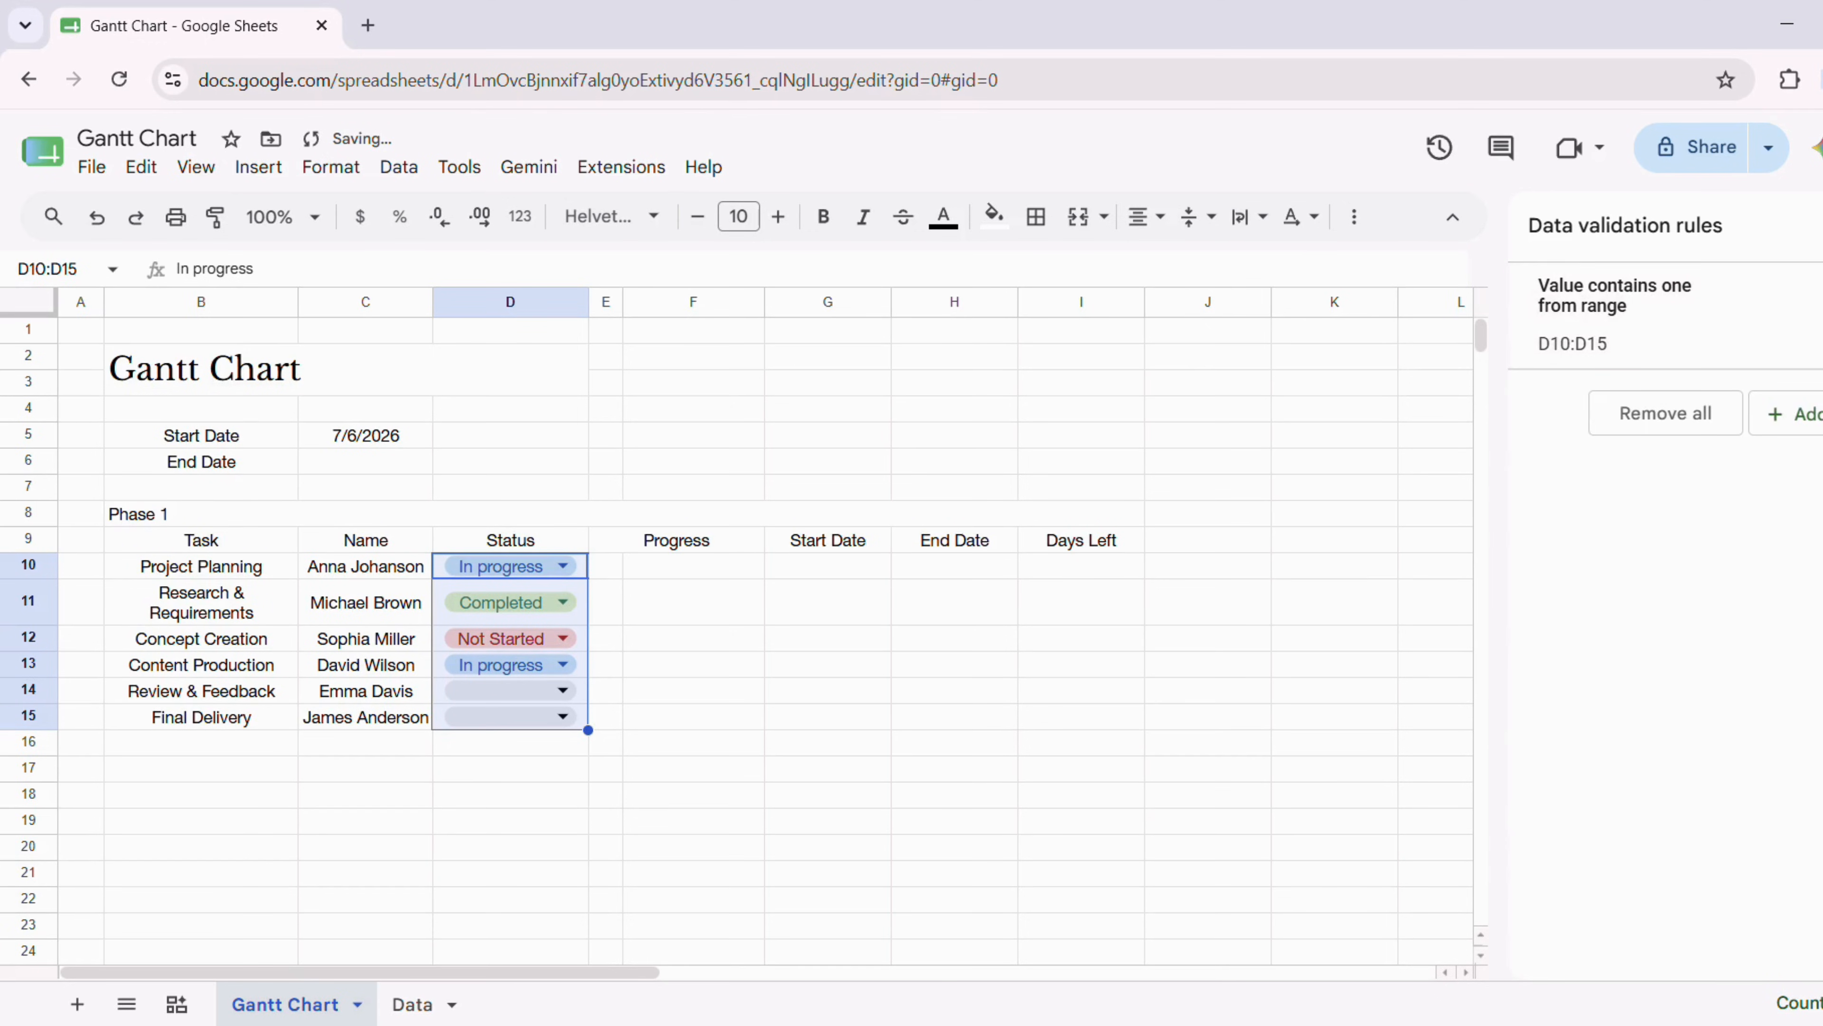
click(886, 831)
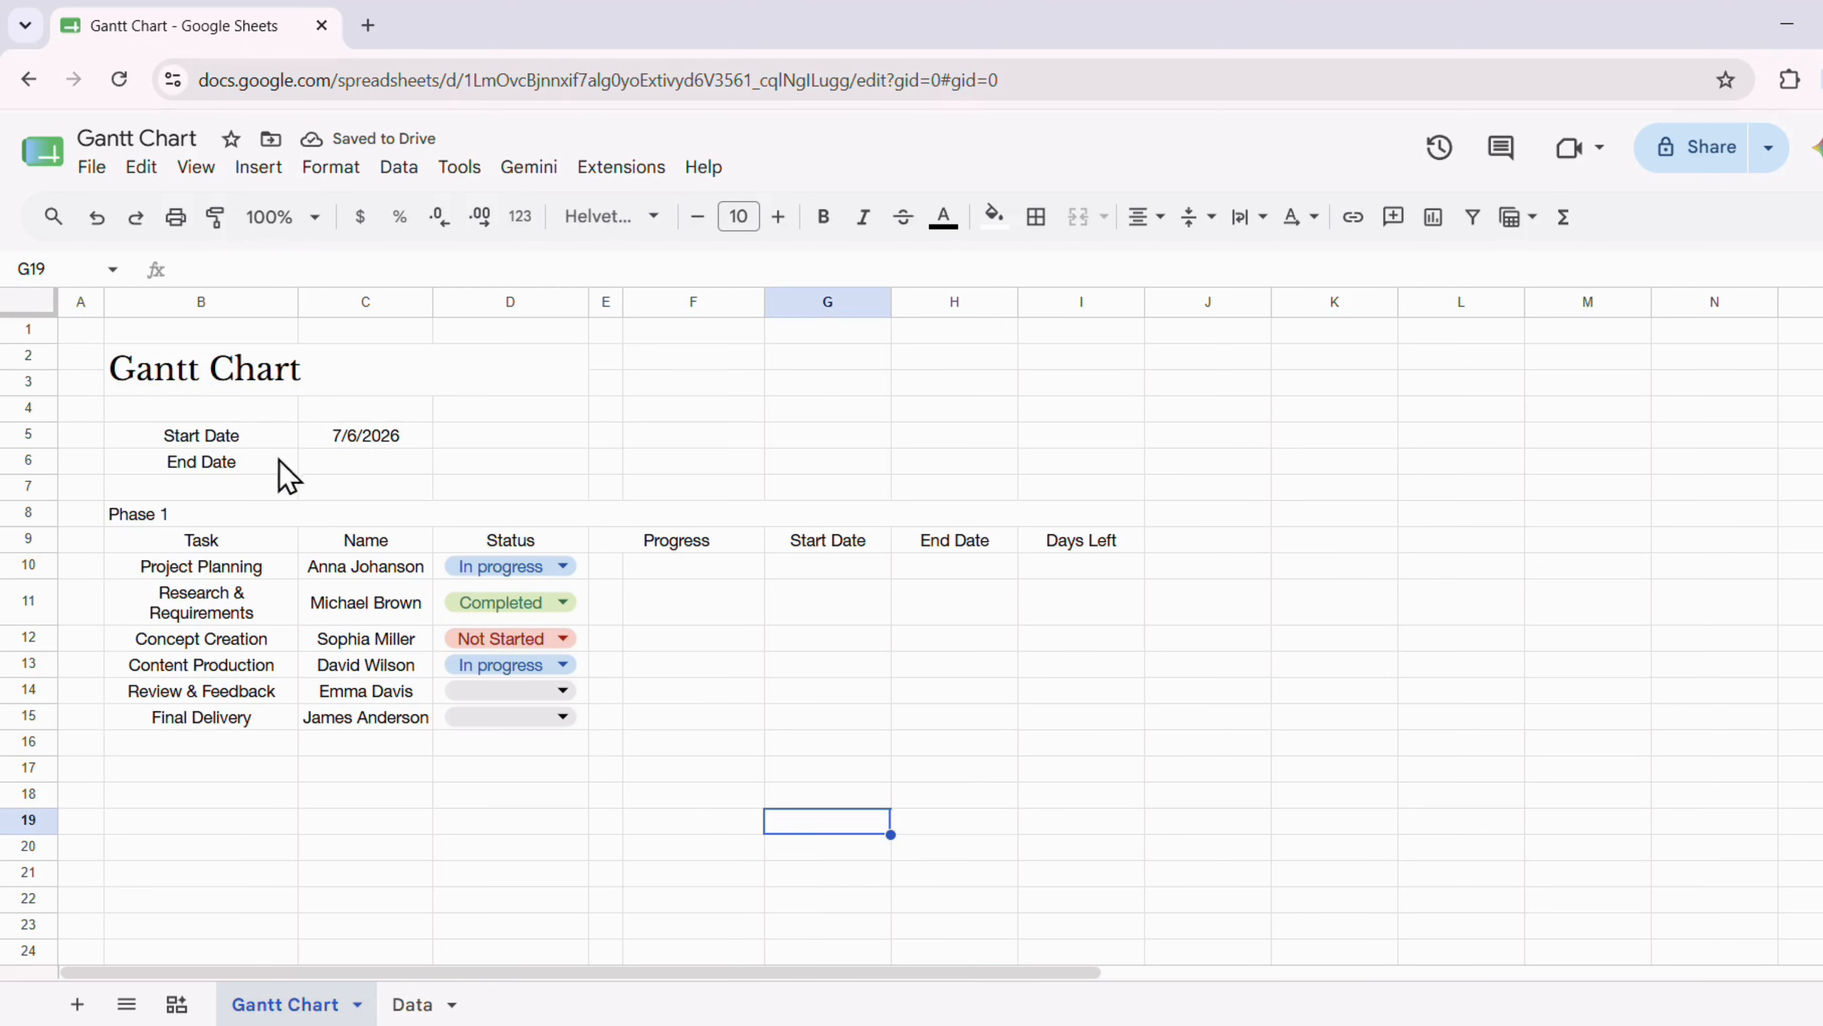
Widen columns B and C slightly and left-align the Task column cells B9:B15
drag(298, 304, 319, 307)
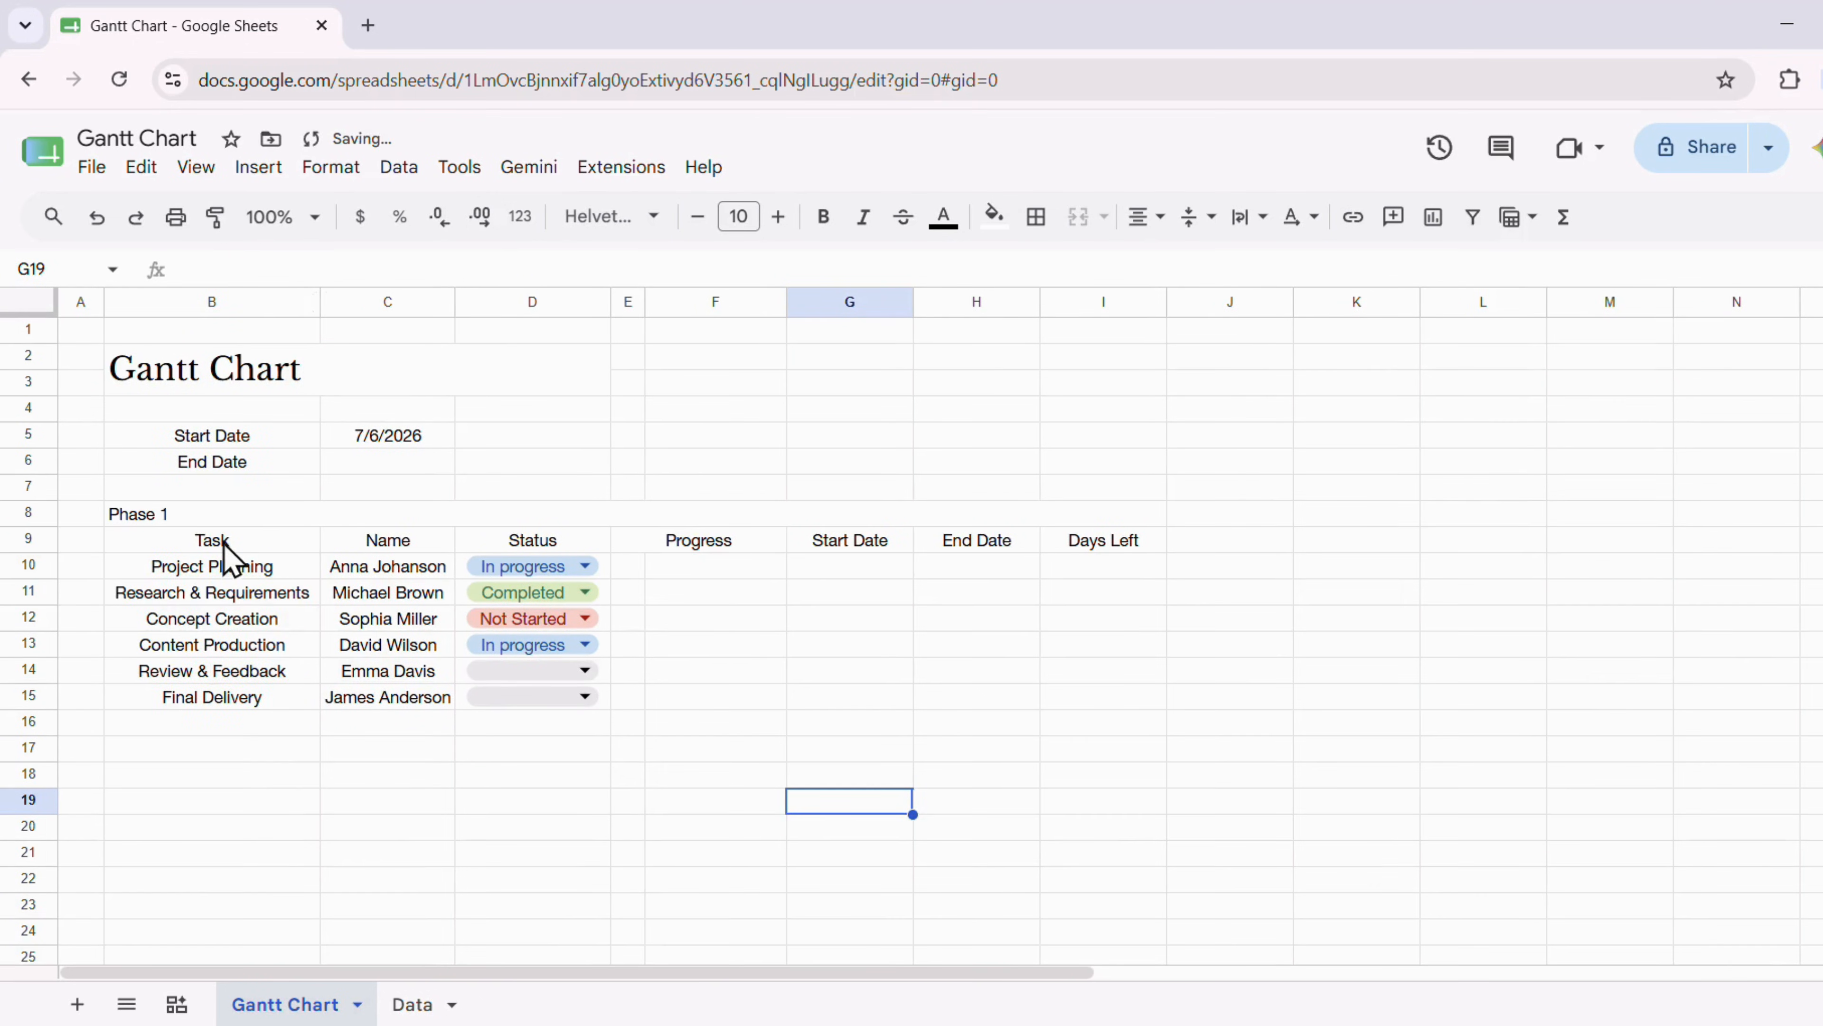
drag(223, 539, 236, 701)
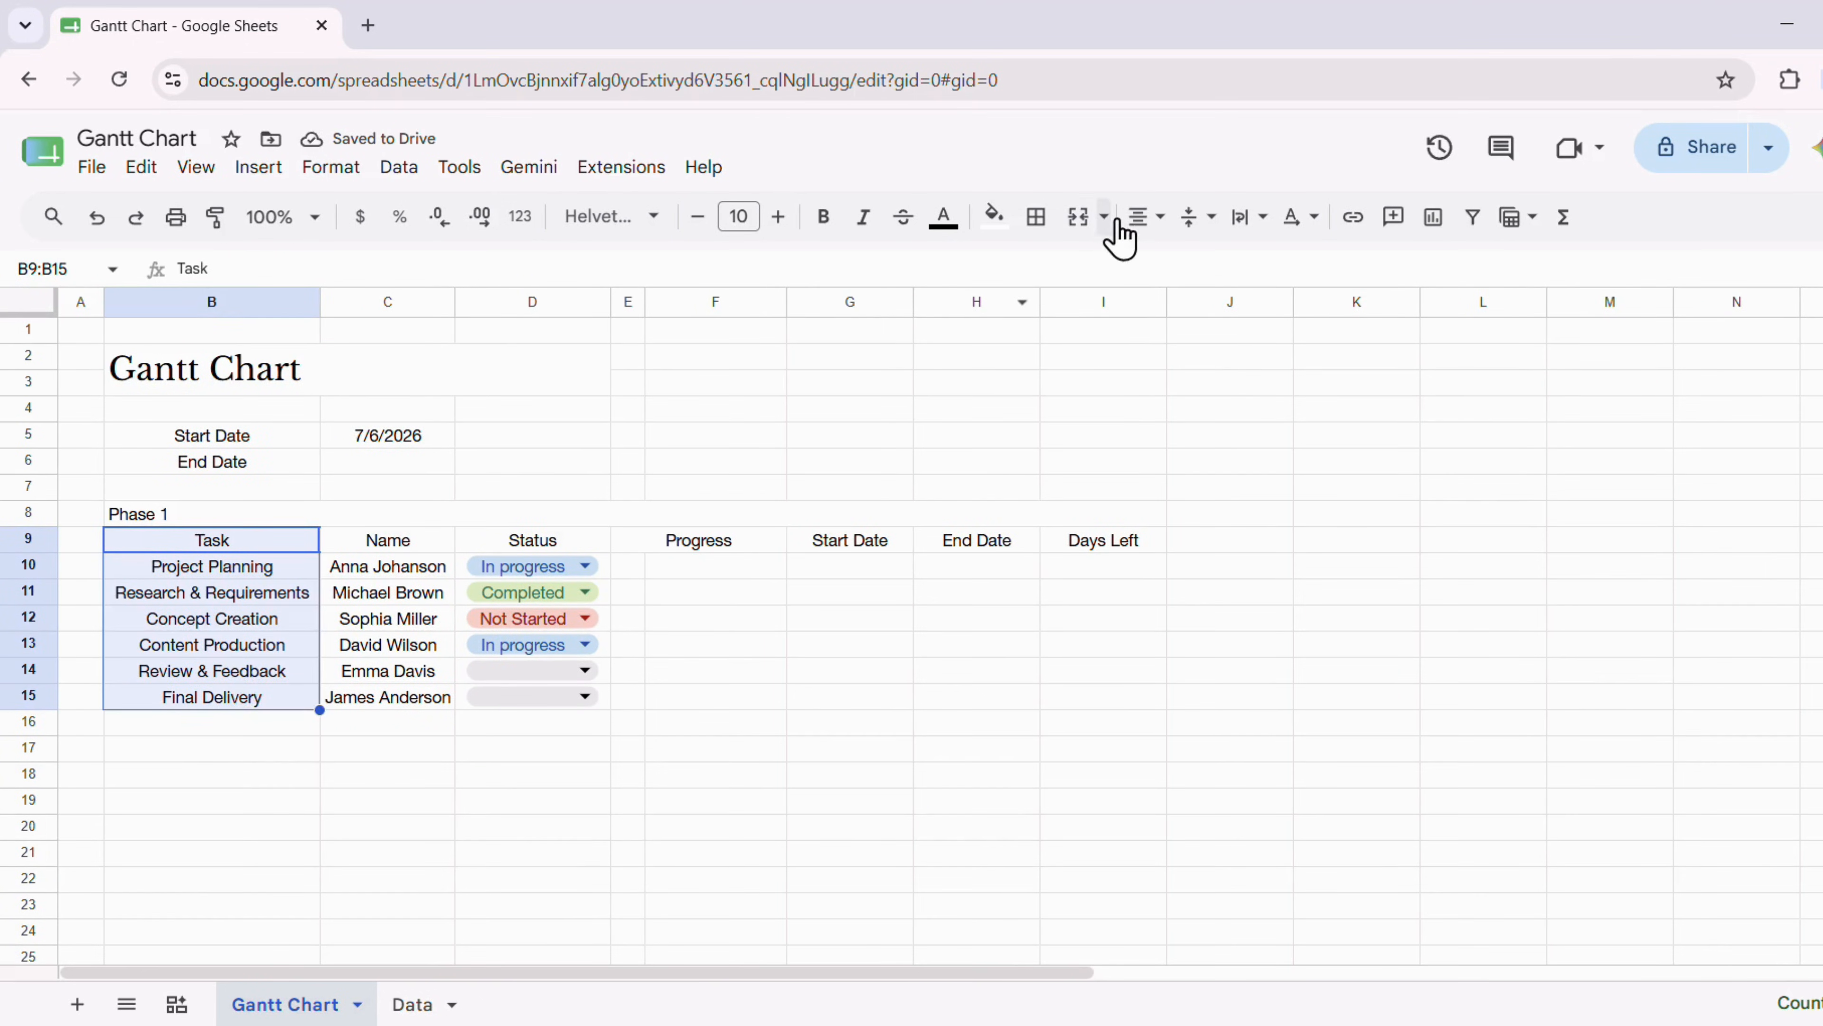
click(1146, 216)
click(1151, 264)
drag(464, 301, 476, 305)
click(694, 729)
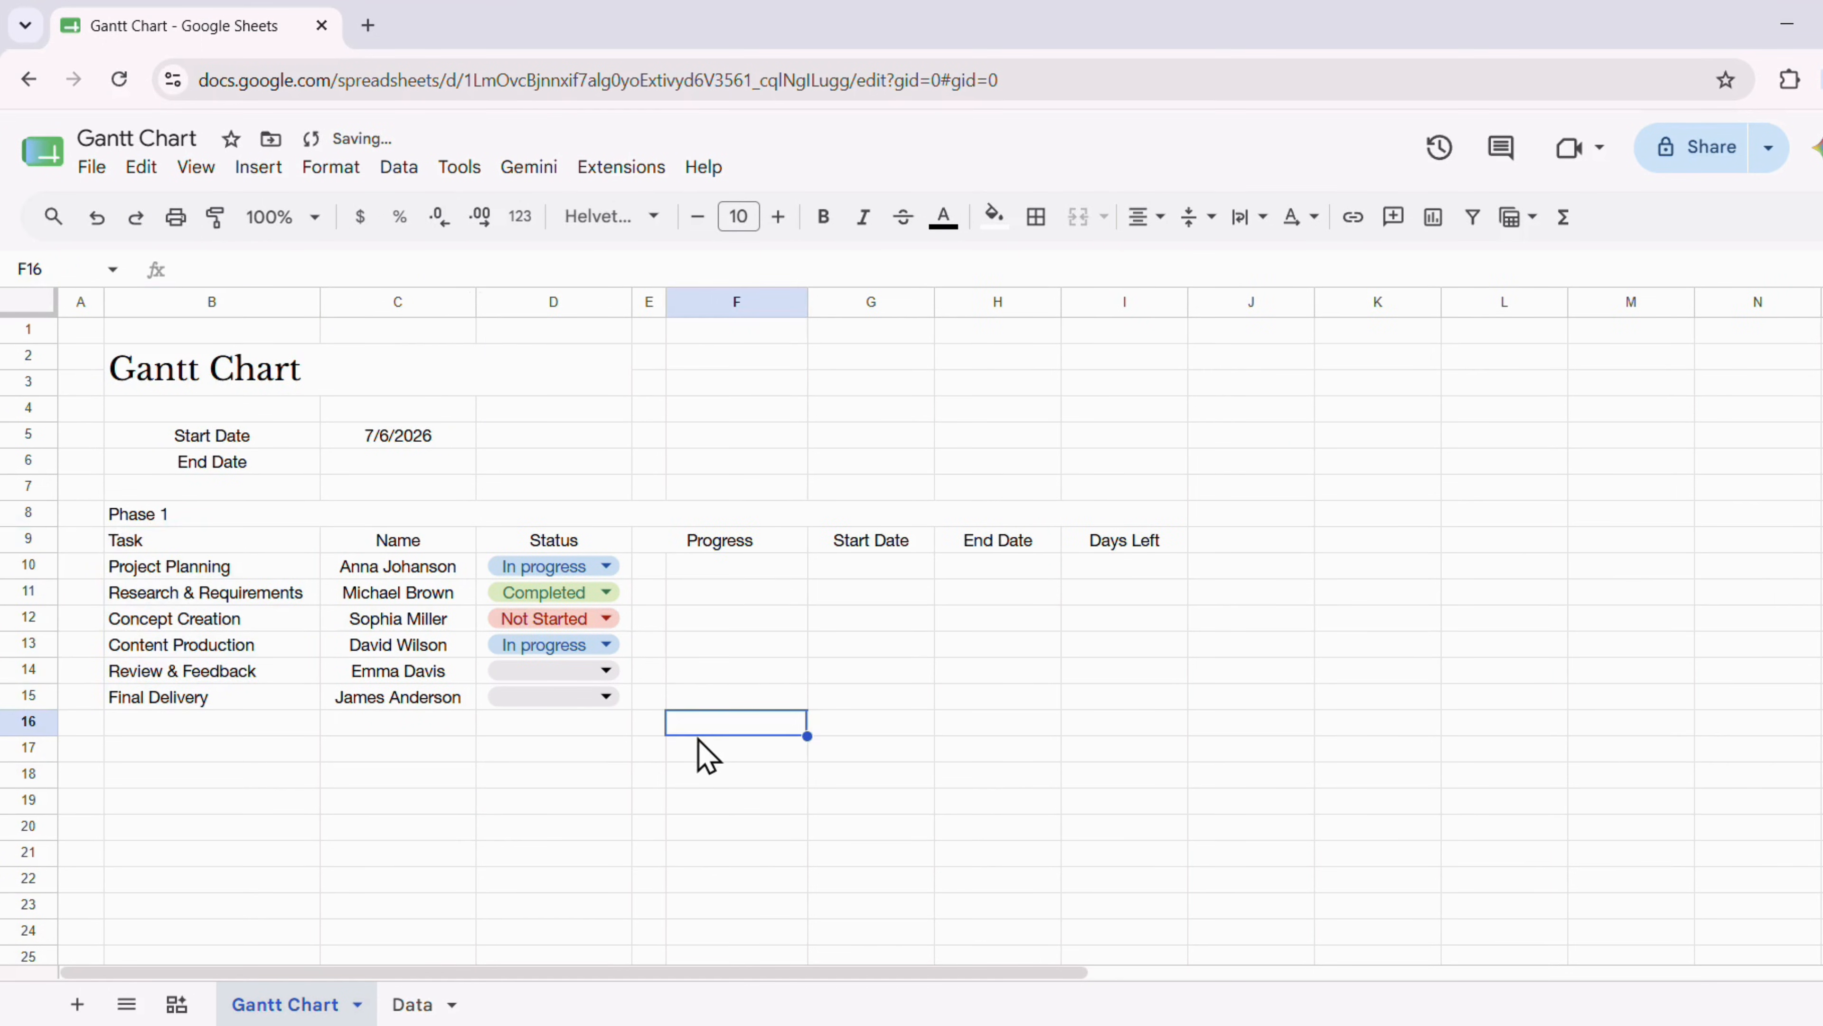
Format the Progress cells E10:E15 as percentages
drag(672, 546, 682, 705)
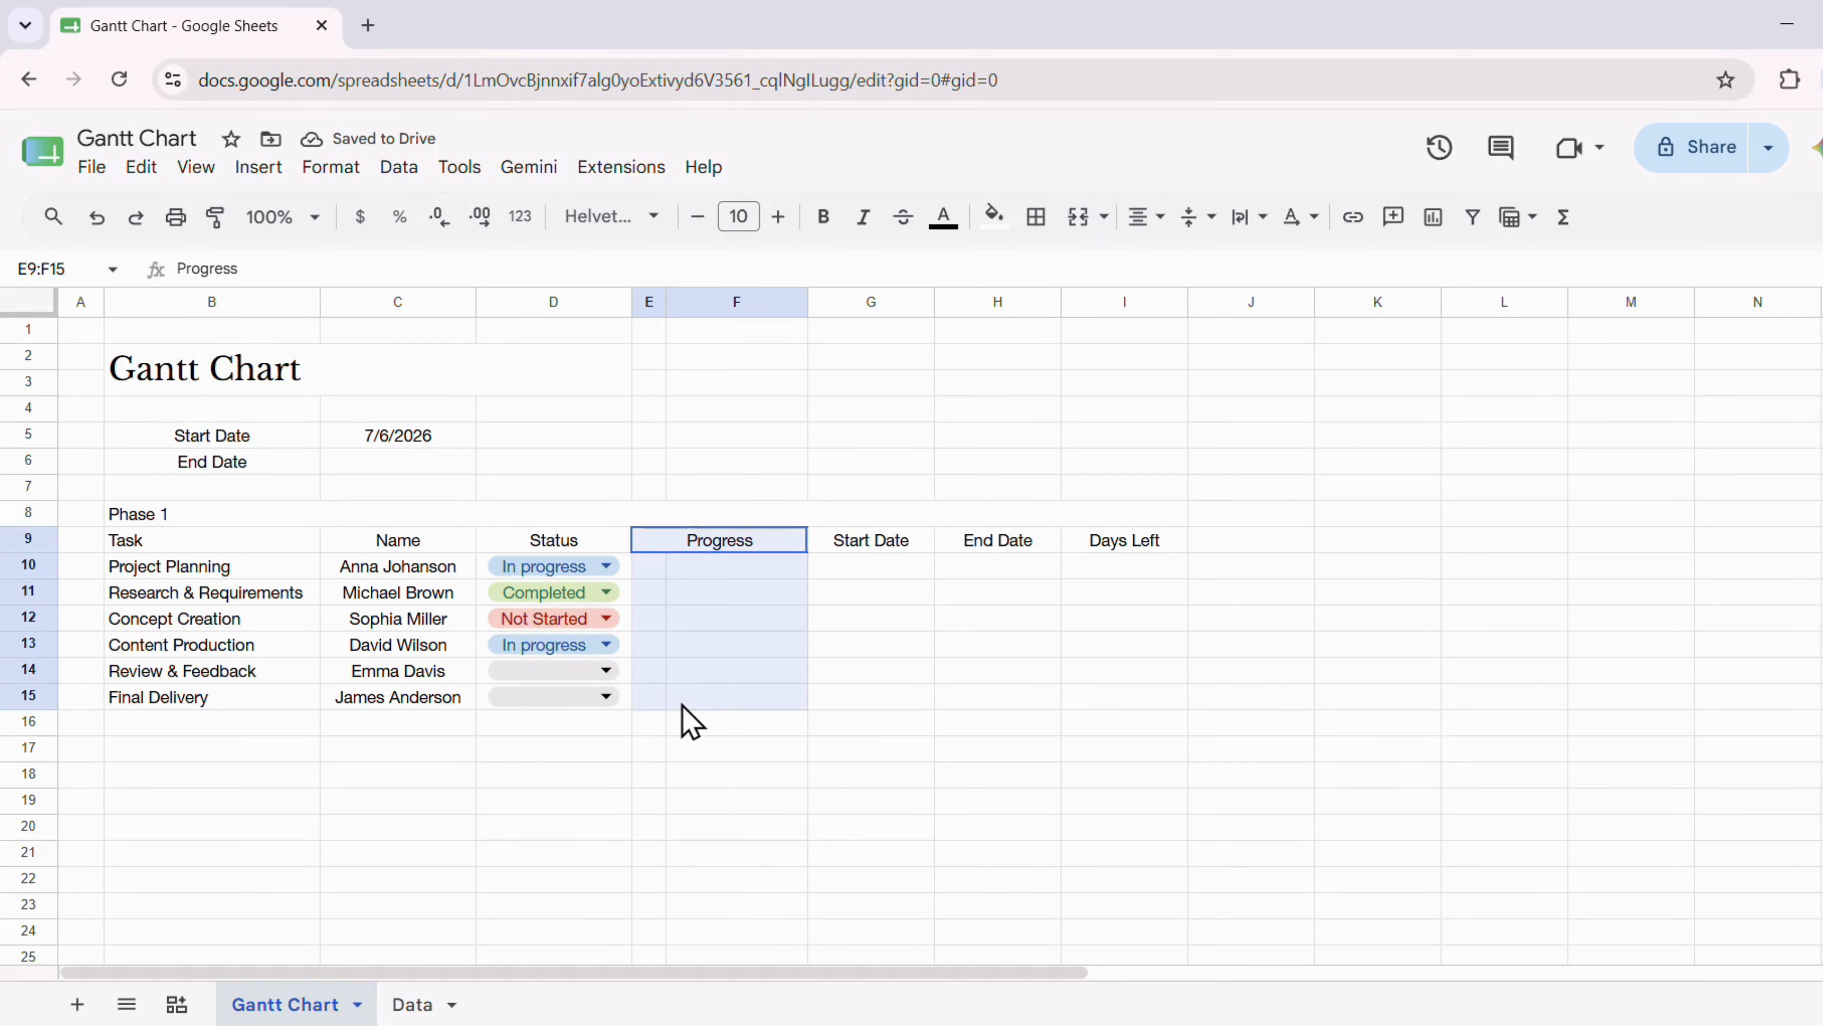
click(647, 572)
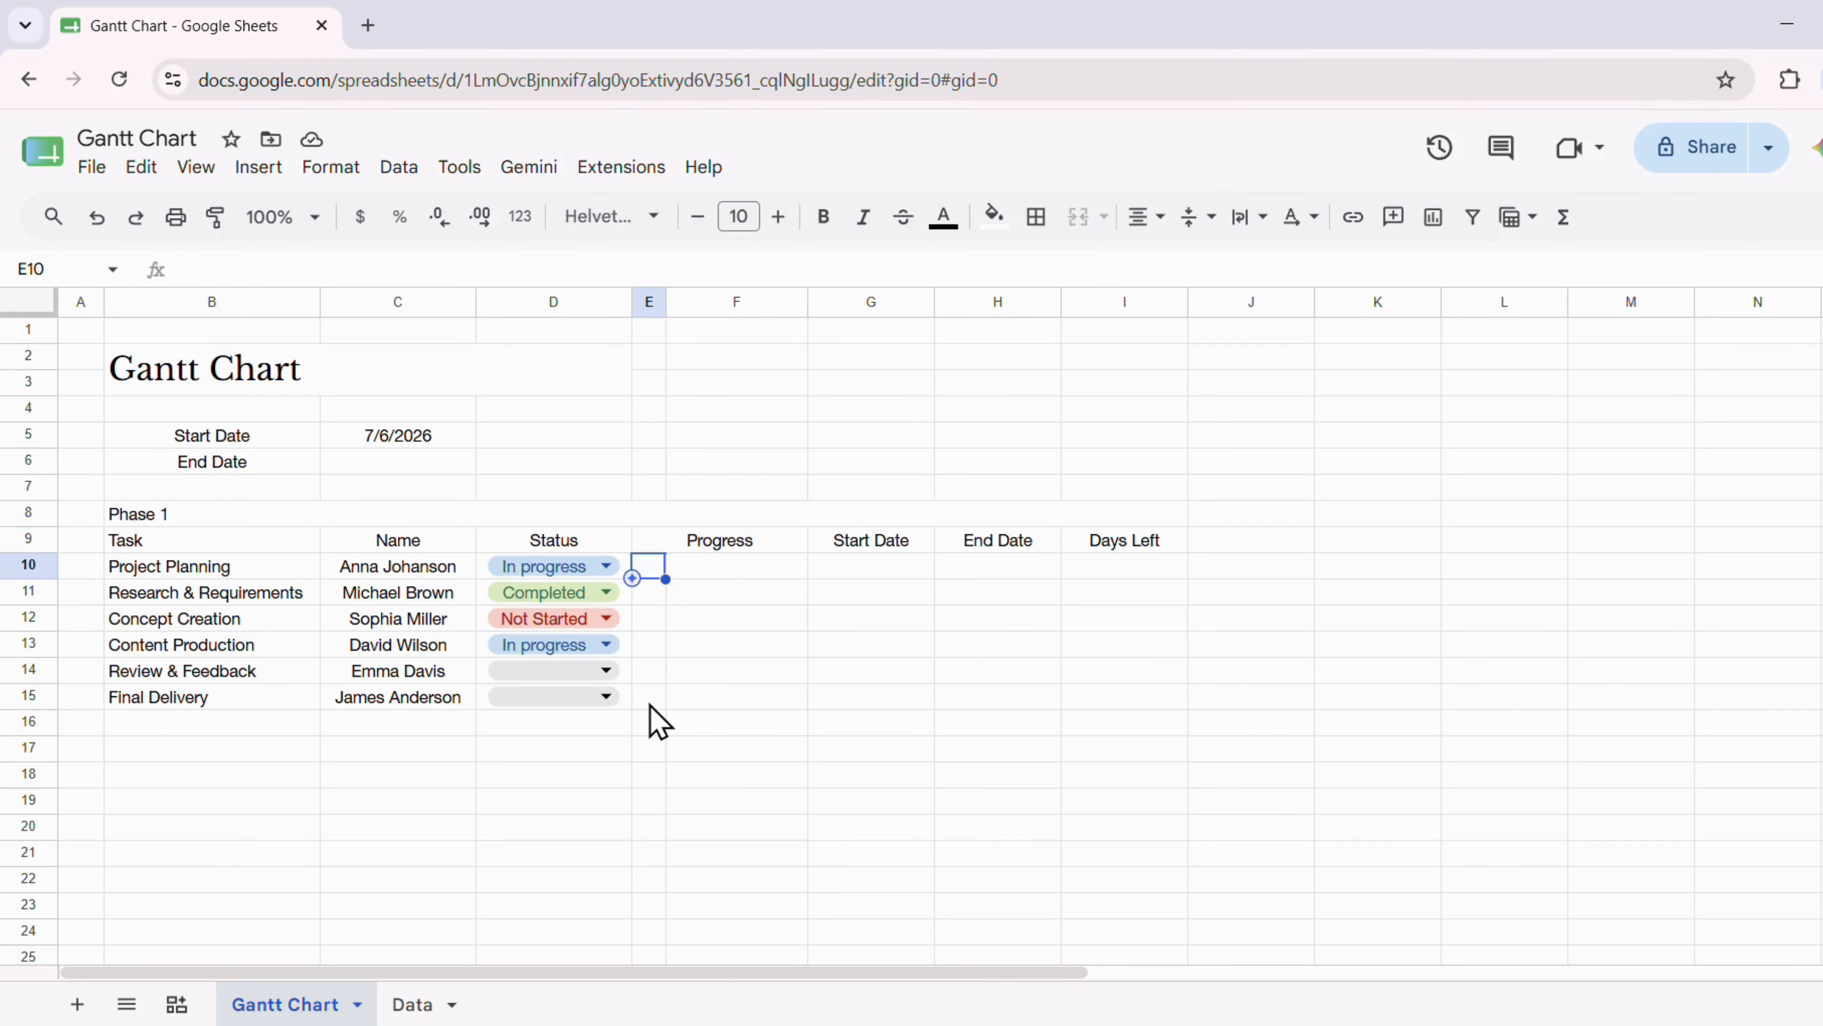
drag(651, 578, 655, 708)
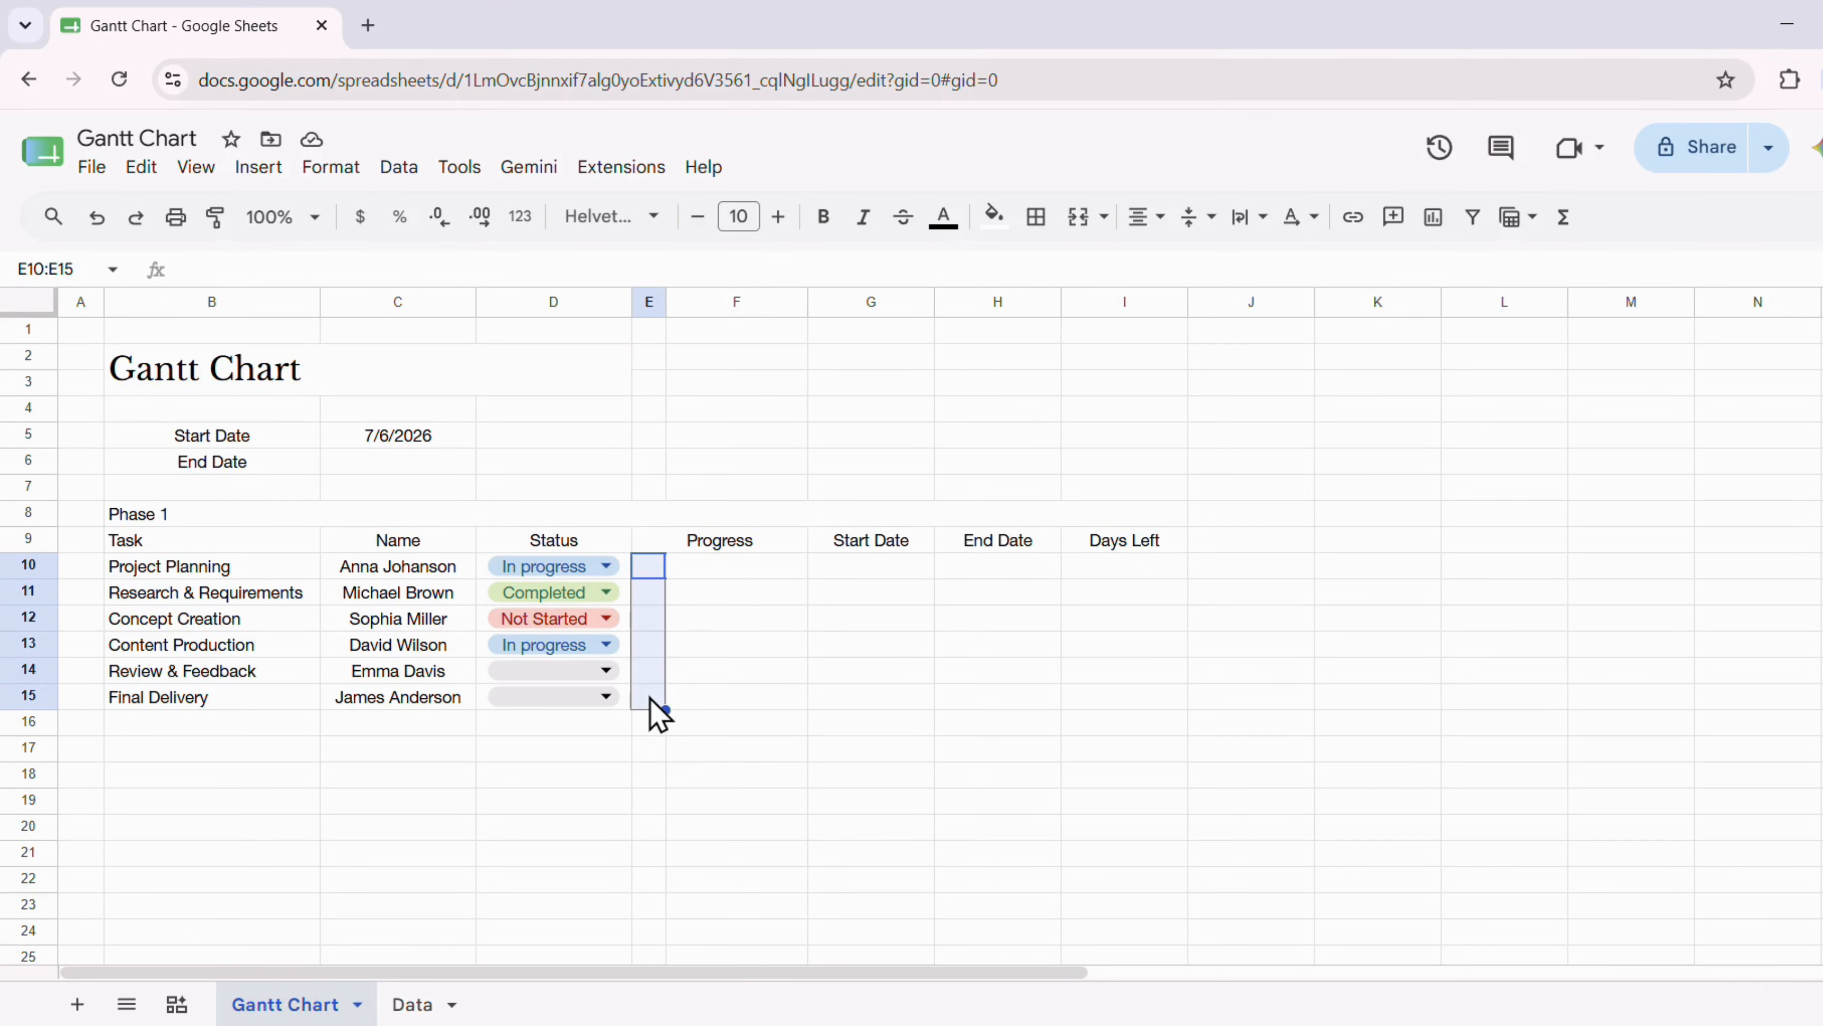
click(400, 217)
Enter 20% progress for Project Planning and 30% for Research & Requirements in column E
click(646, 567)
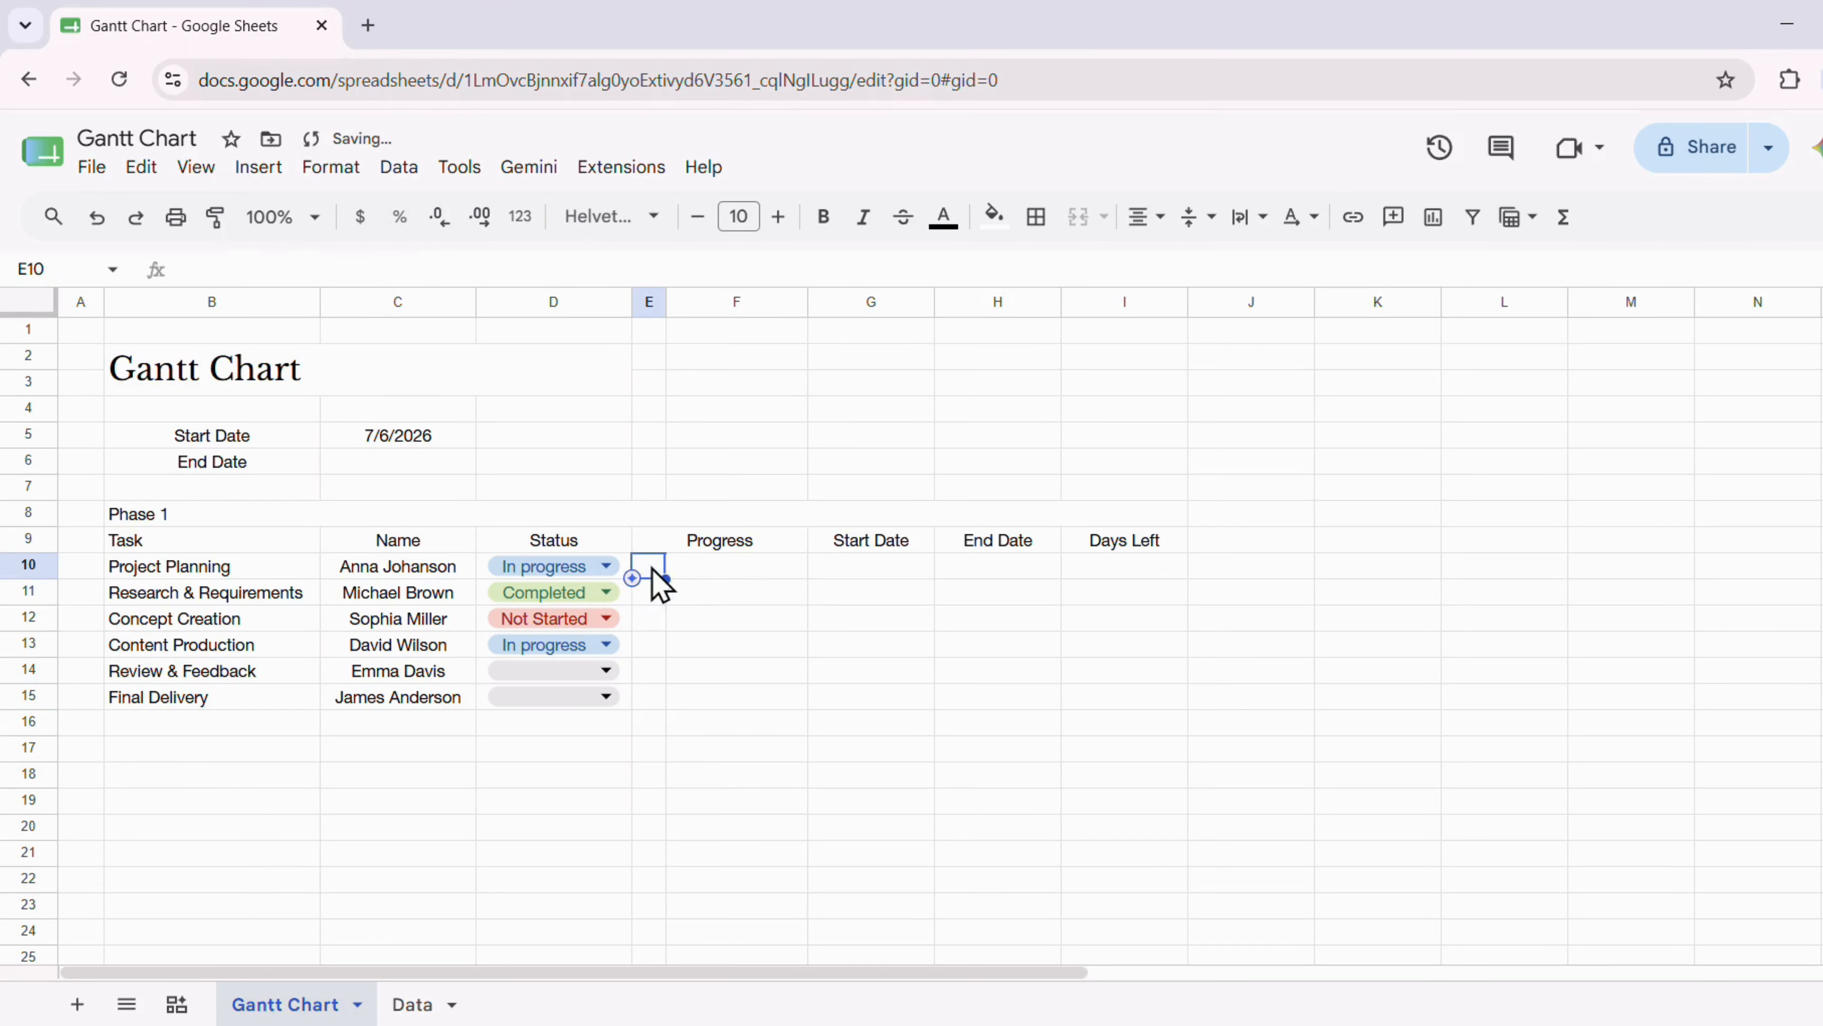
text(20)
key(Return)
text(100)
key(Return)
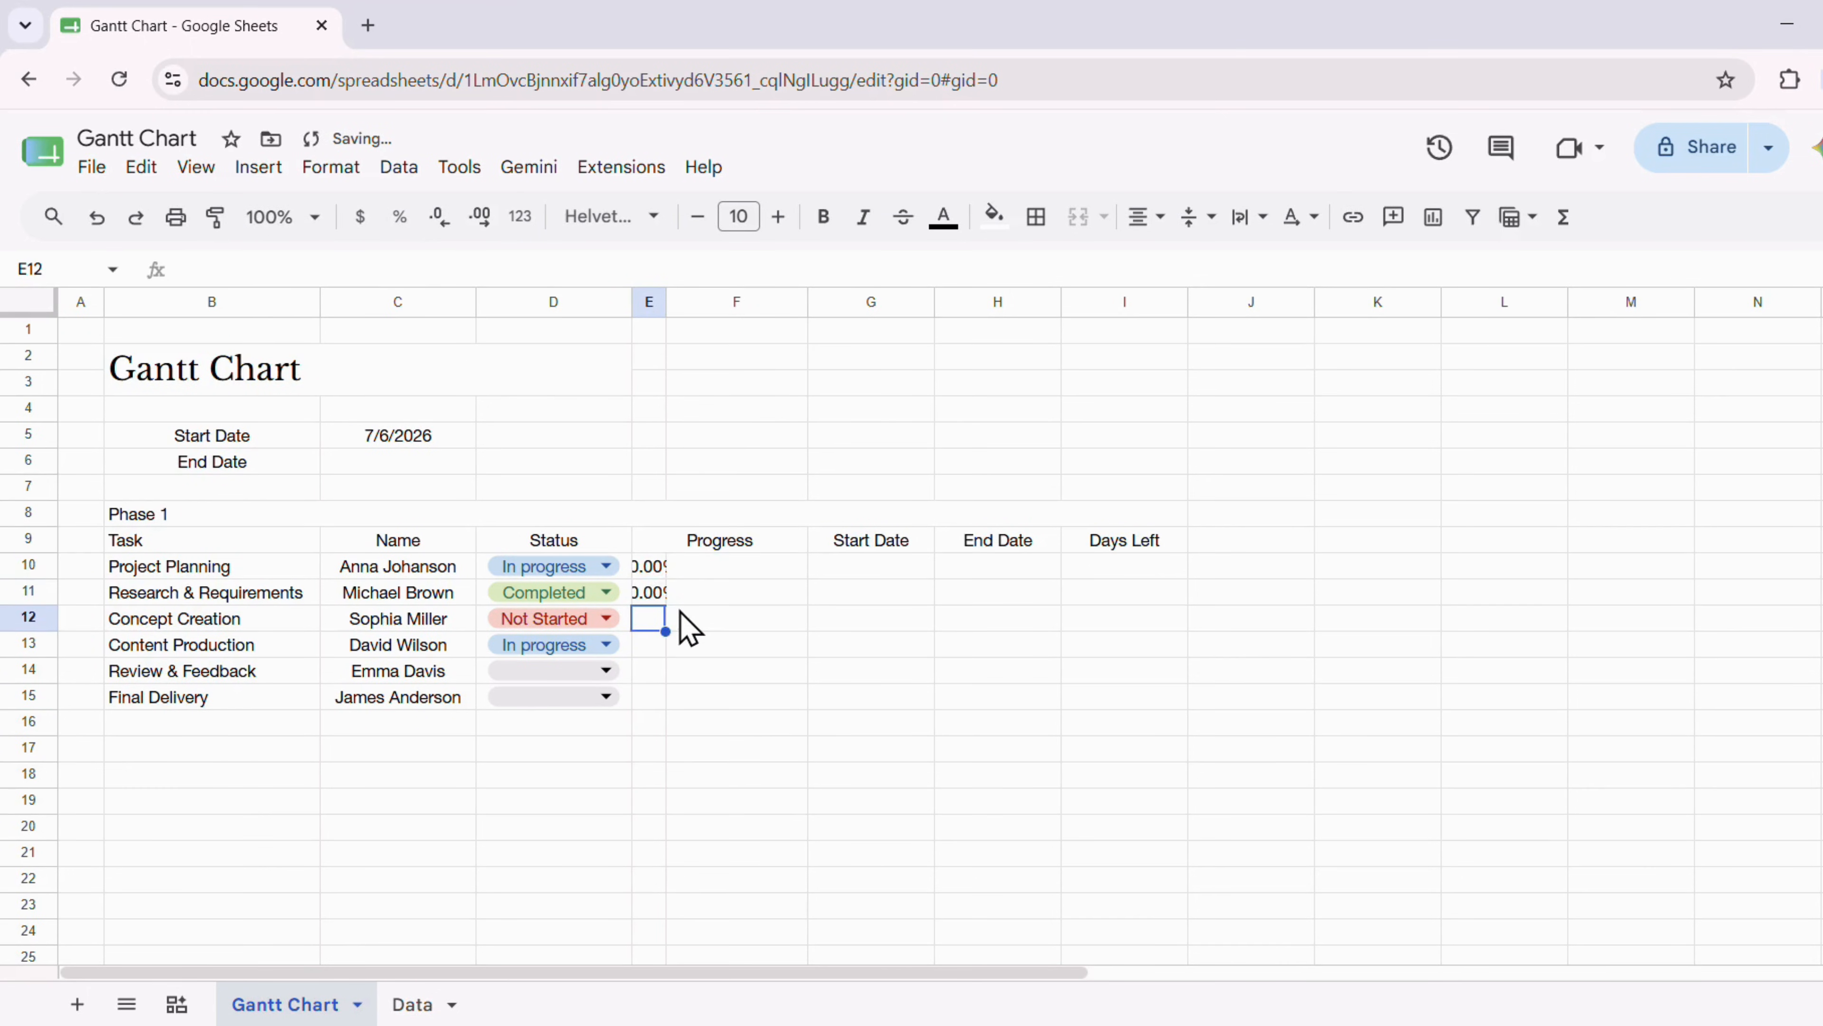
Remove both decimal places from the percentages in E10:E15 and widen column E slightly
drag(648, 567, 654, 695)
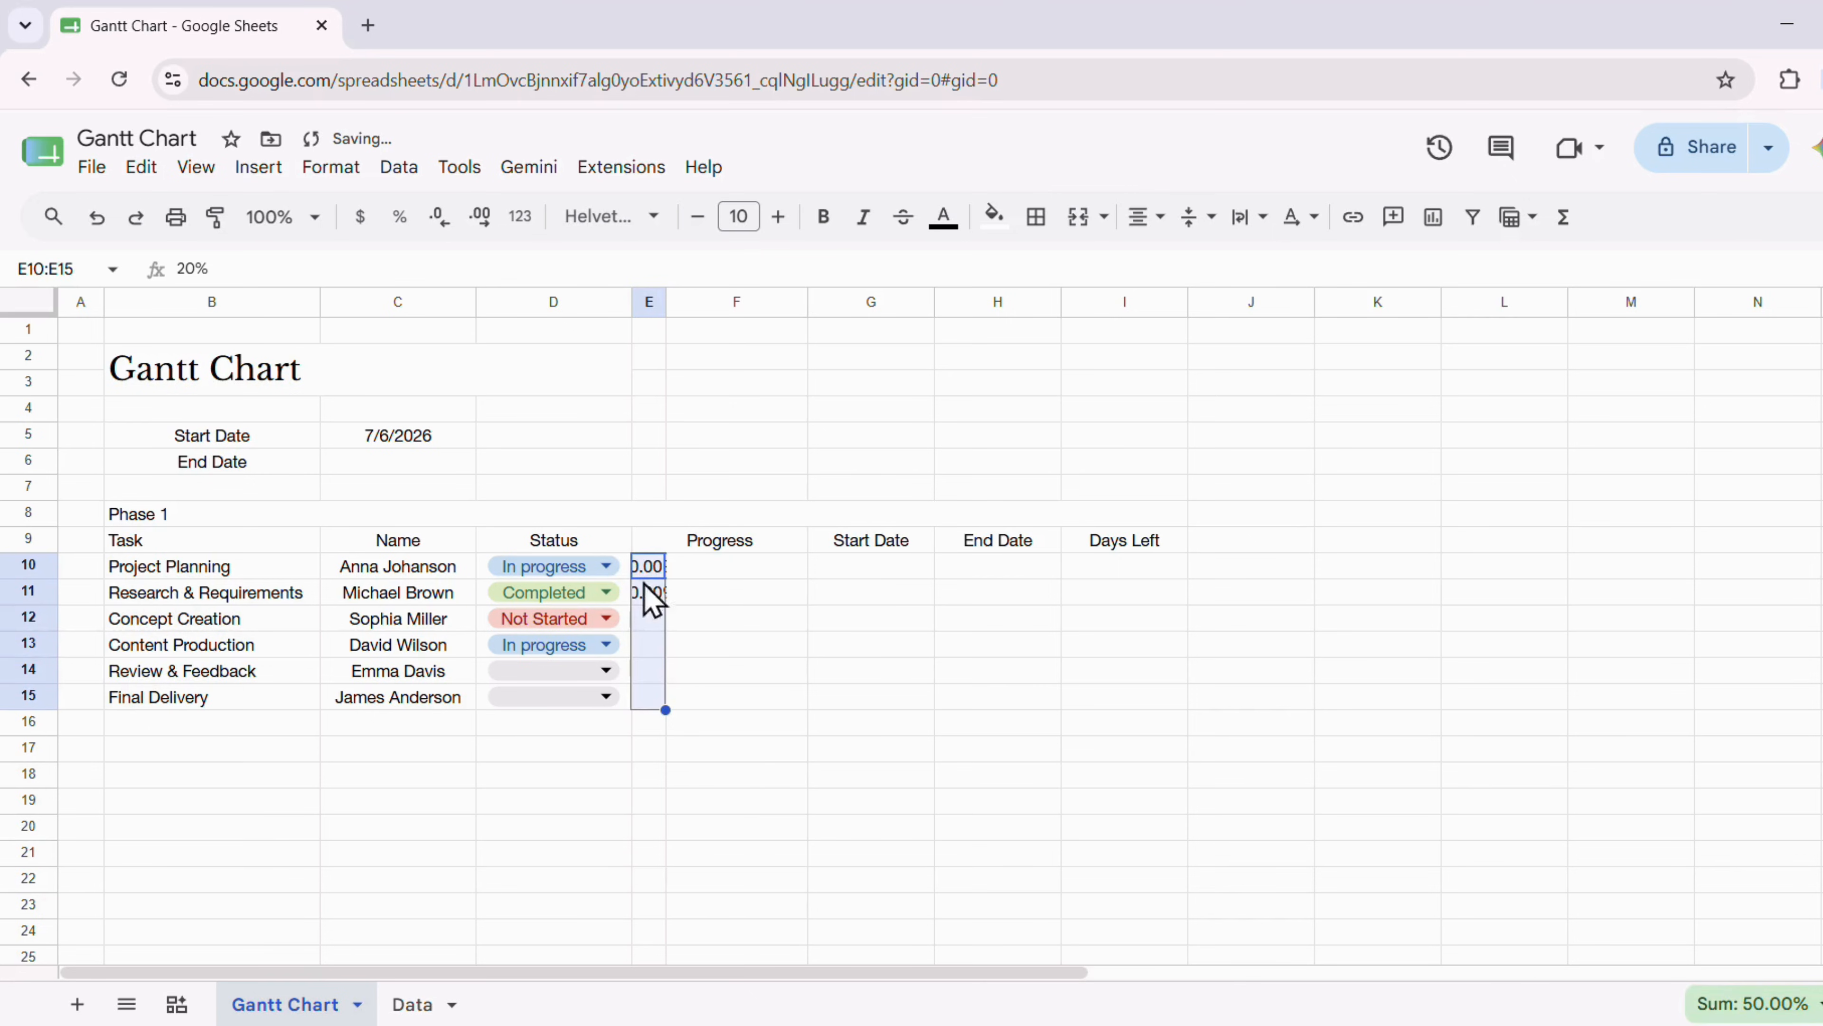
click(439, 217)
click(439, 218)
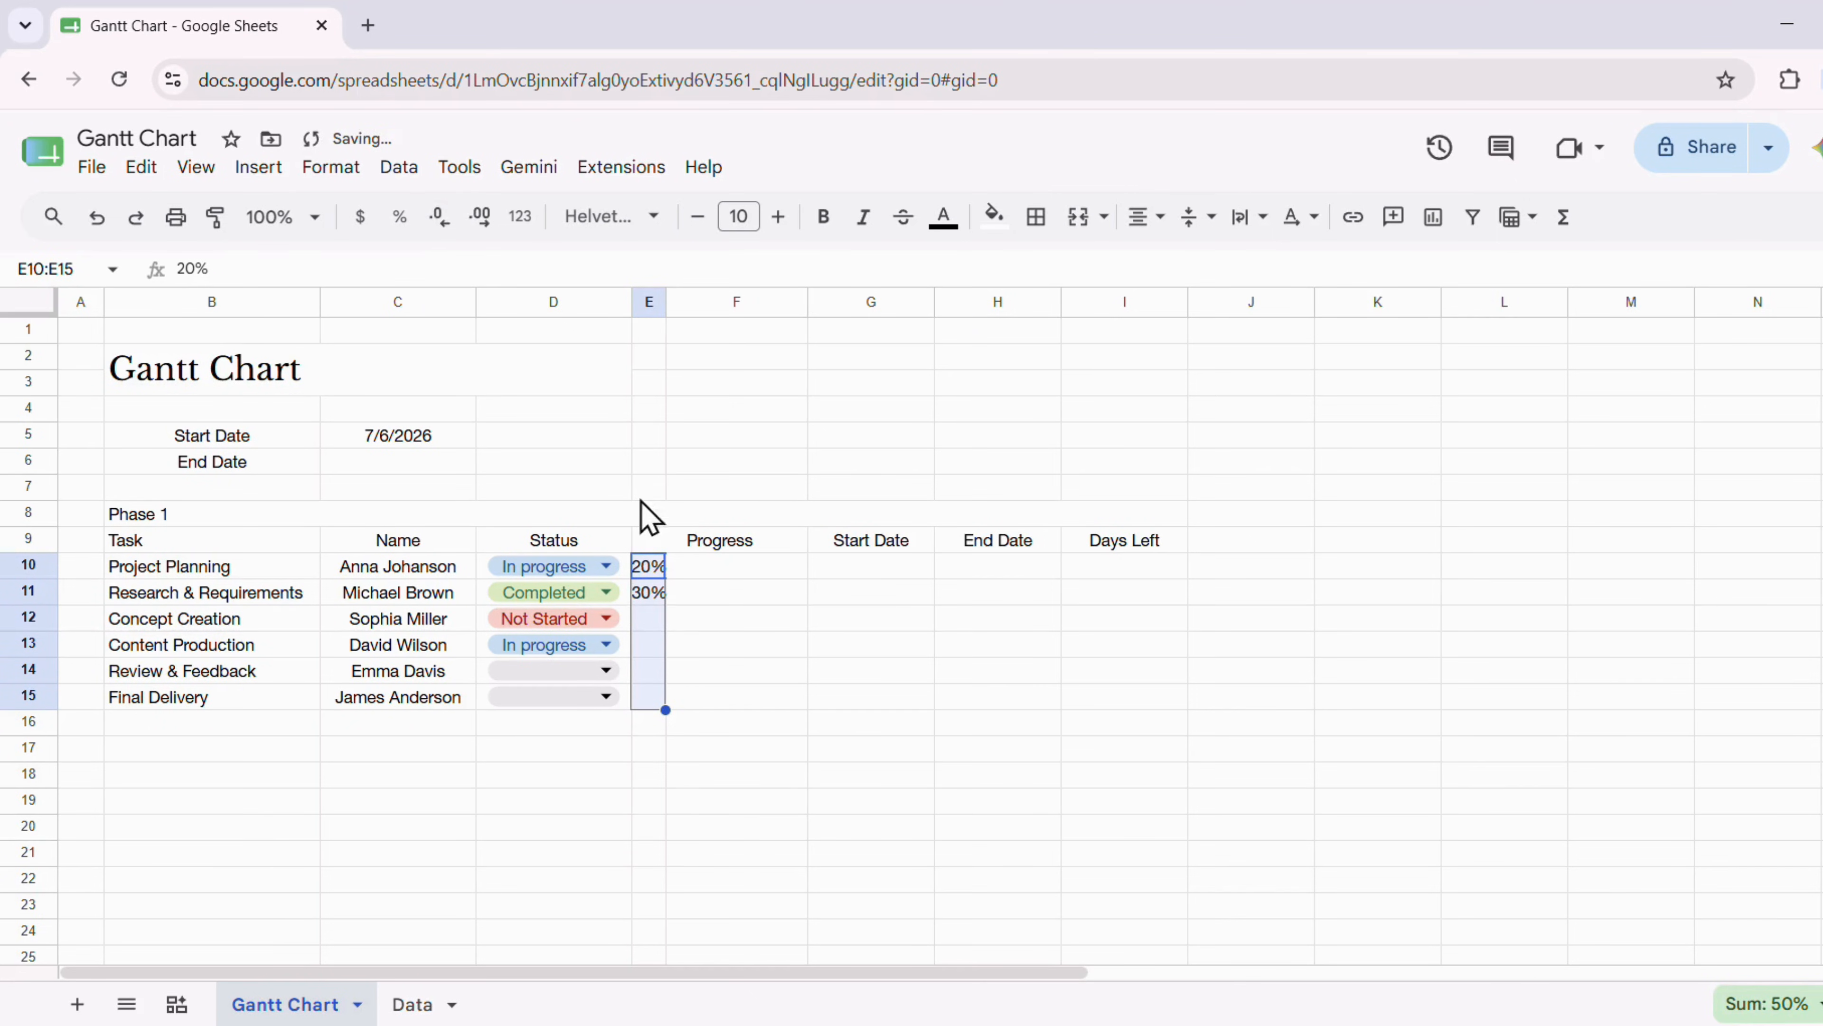
drag(667, 302, 675, 300)
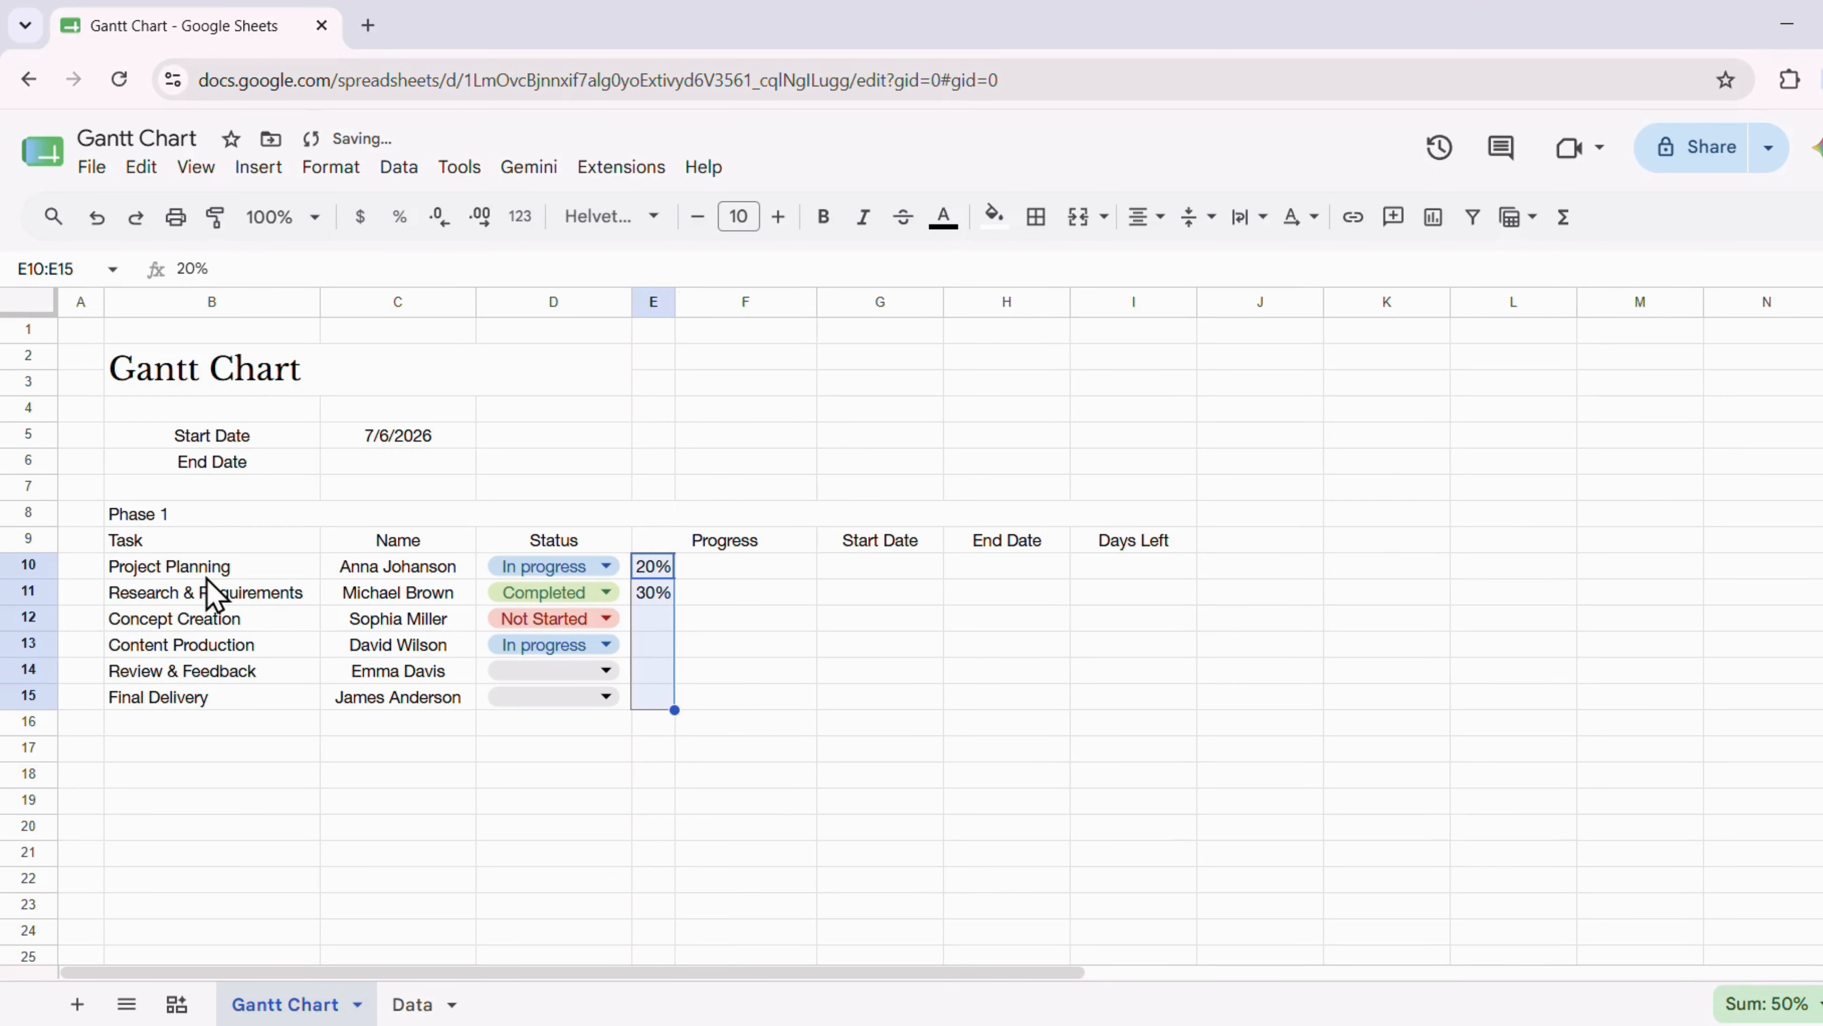
Enter 40% progress for Concept Creation in E12
click(649, 619)
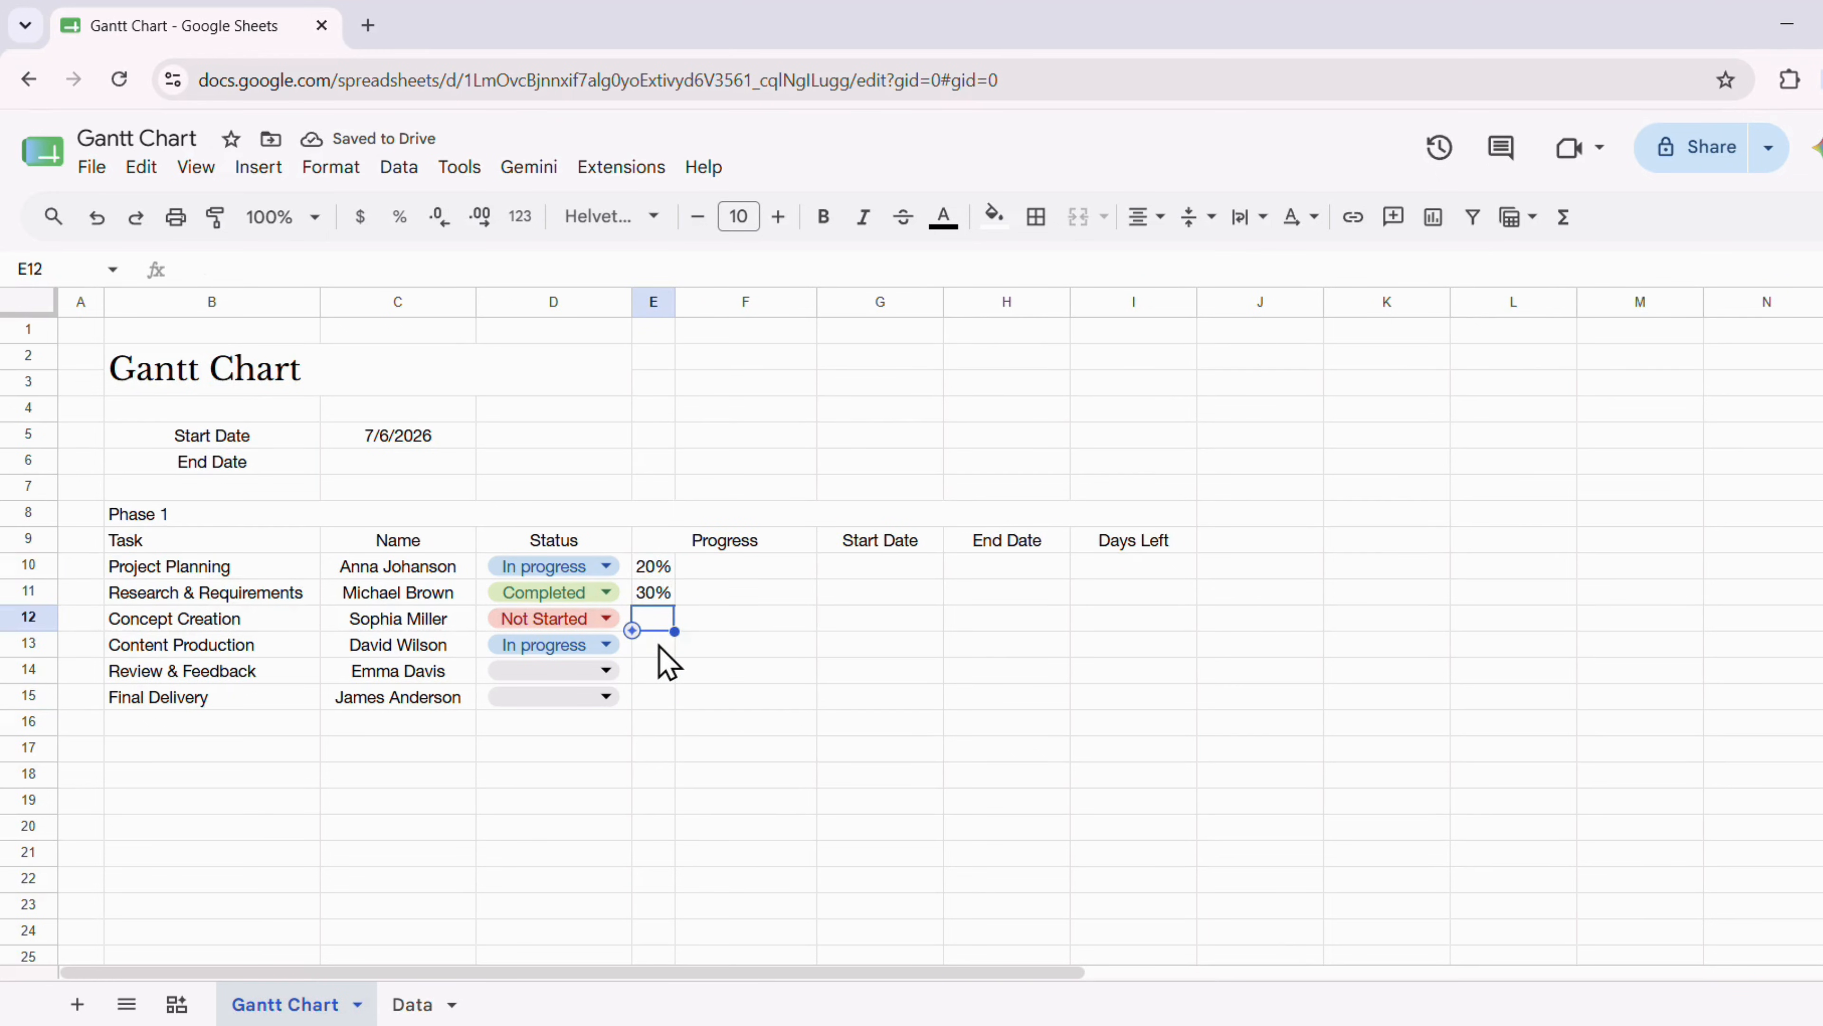
text(40%)
key(Return)
In F10, enter =IFERROR(SPARKLINE(E10,{"charttype","bar";"max",100%;"color1","#ead1dc";"empty","zero"}),"") as the progress bar
click(748, 567)
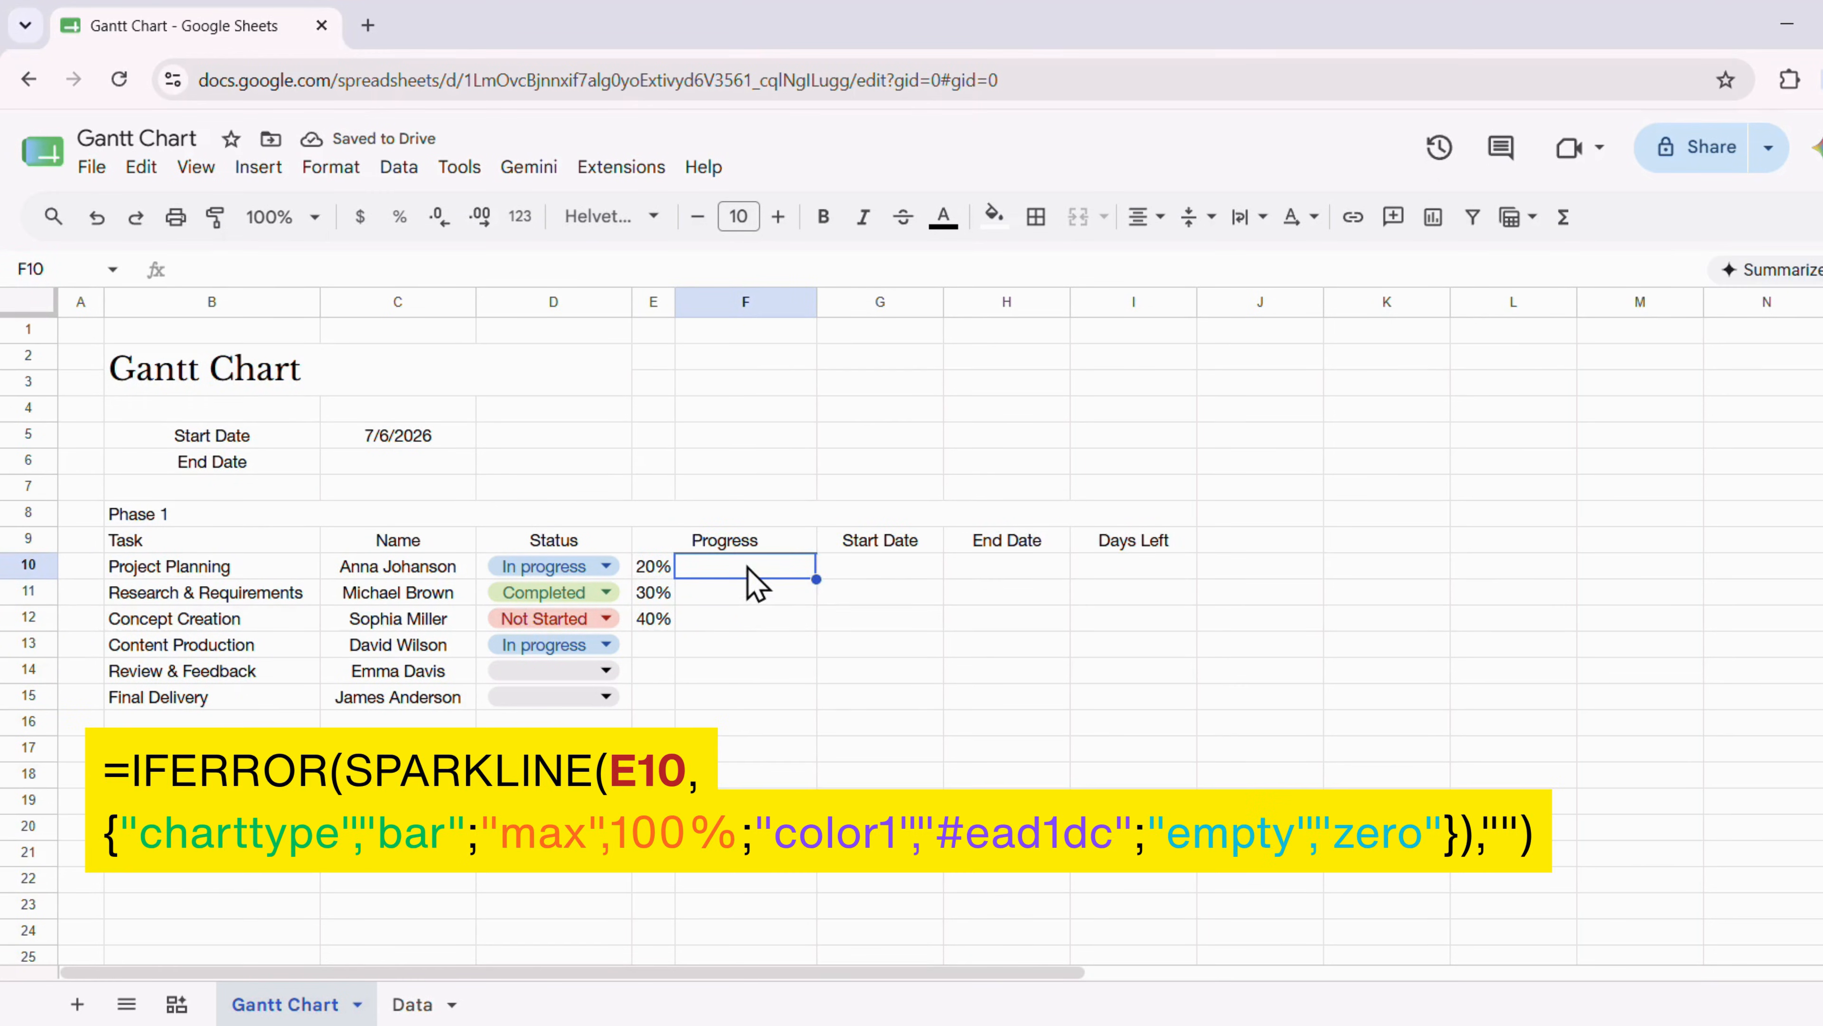
text(=IFERR)
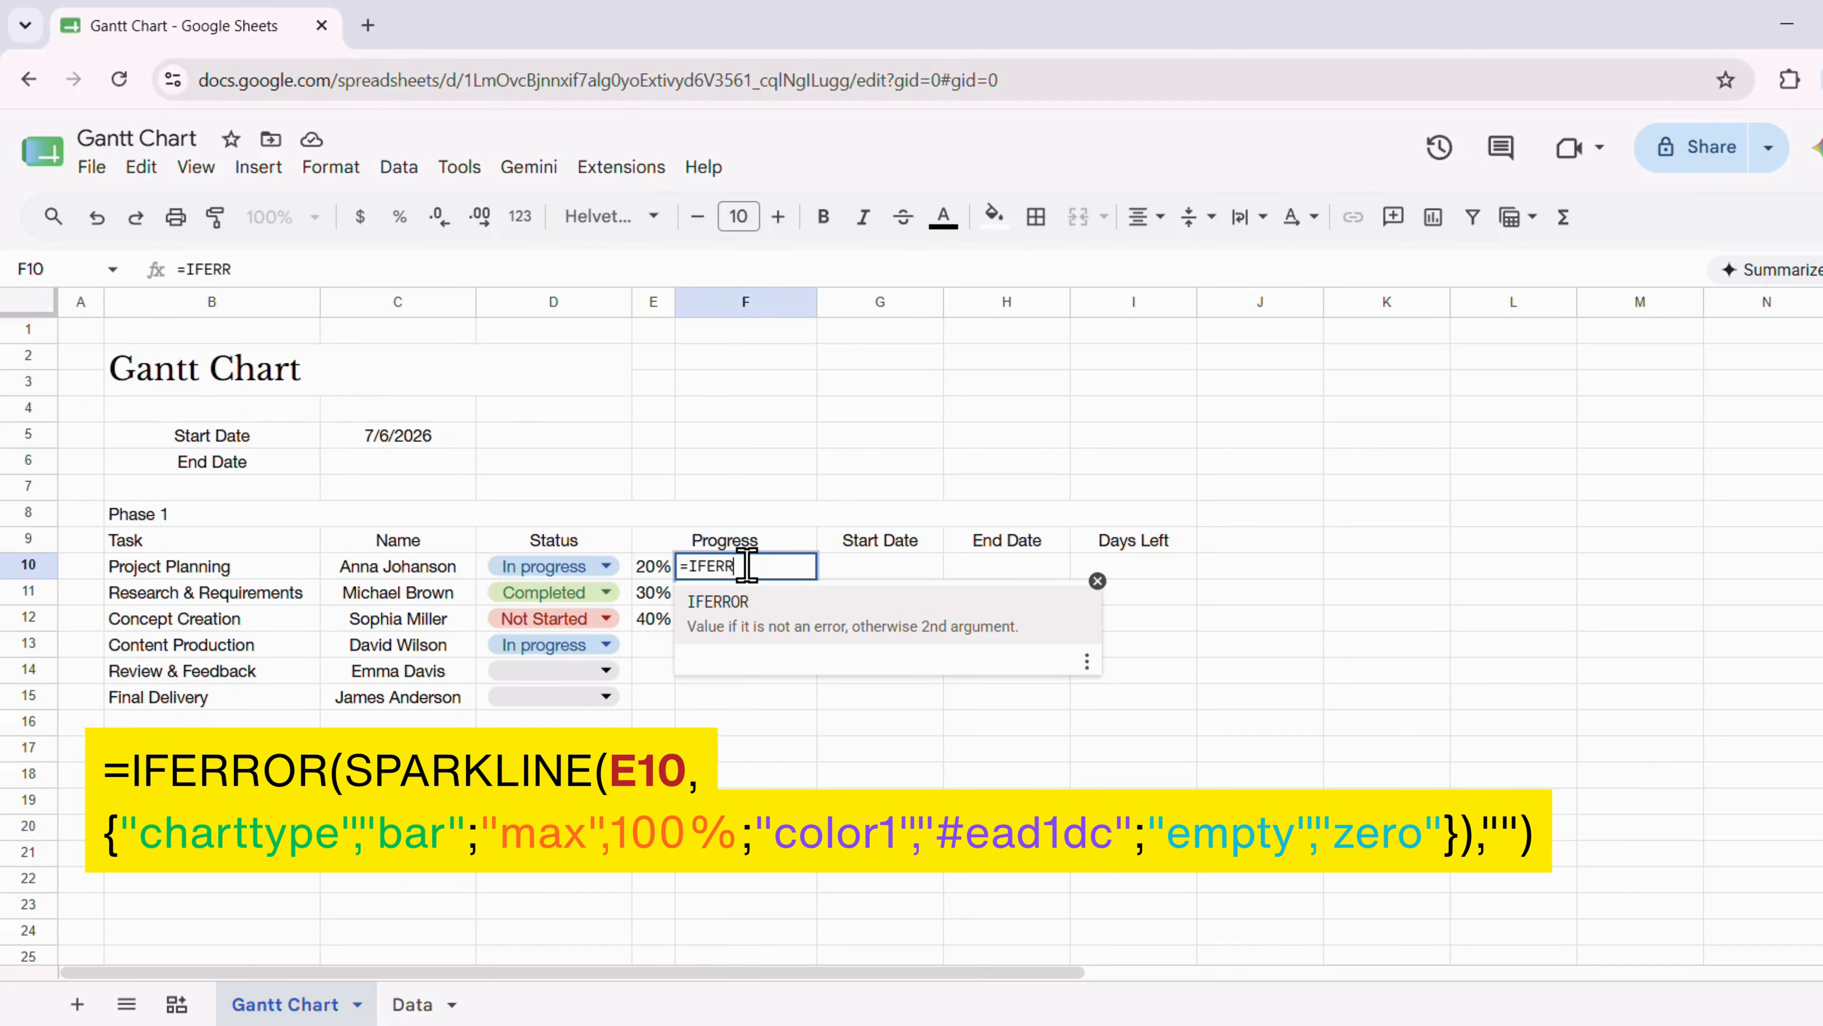
text(OR()
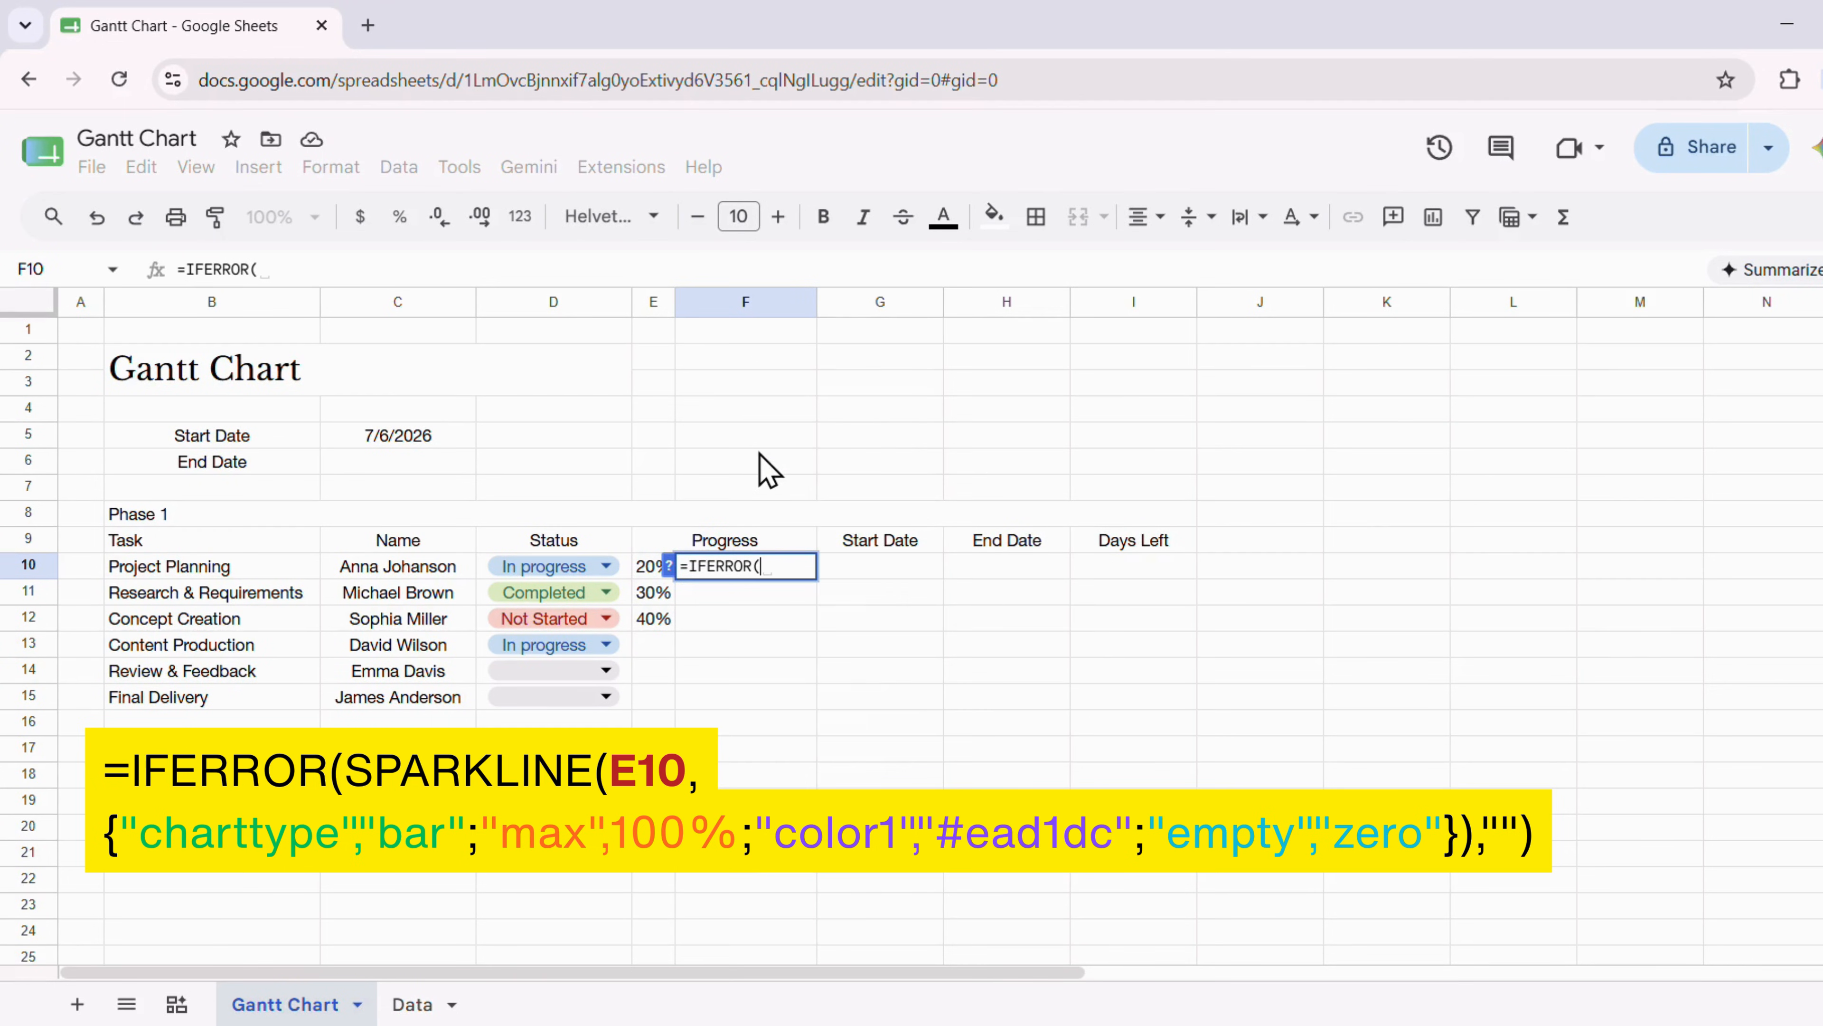
text(SPARKLINE()
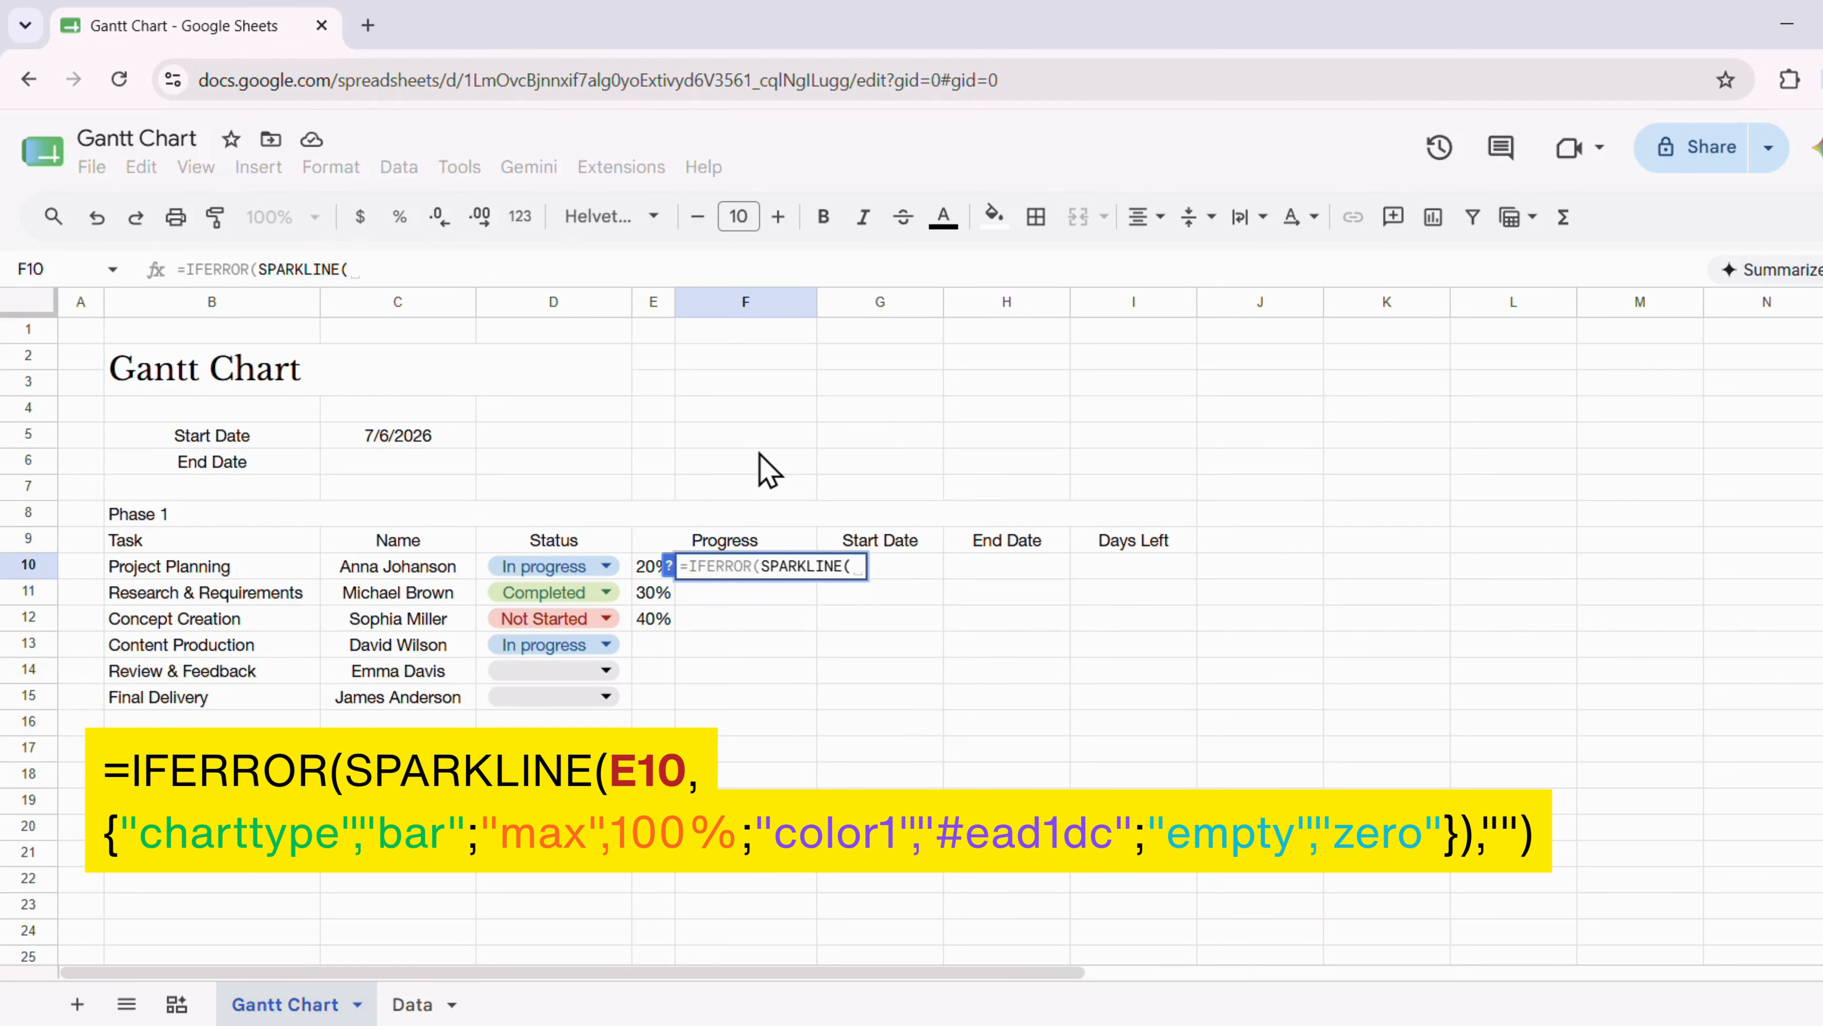
click(653, 568)
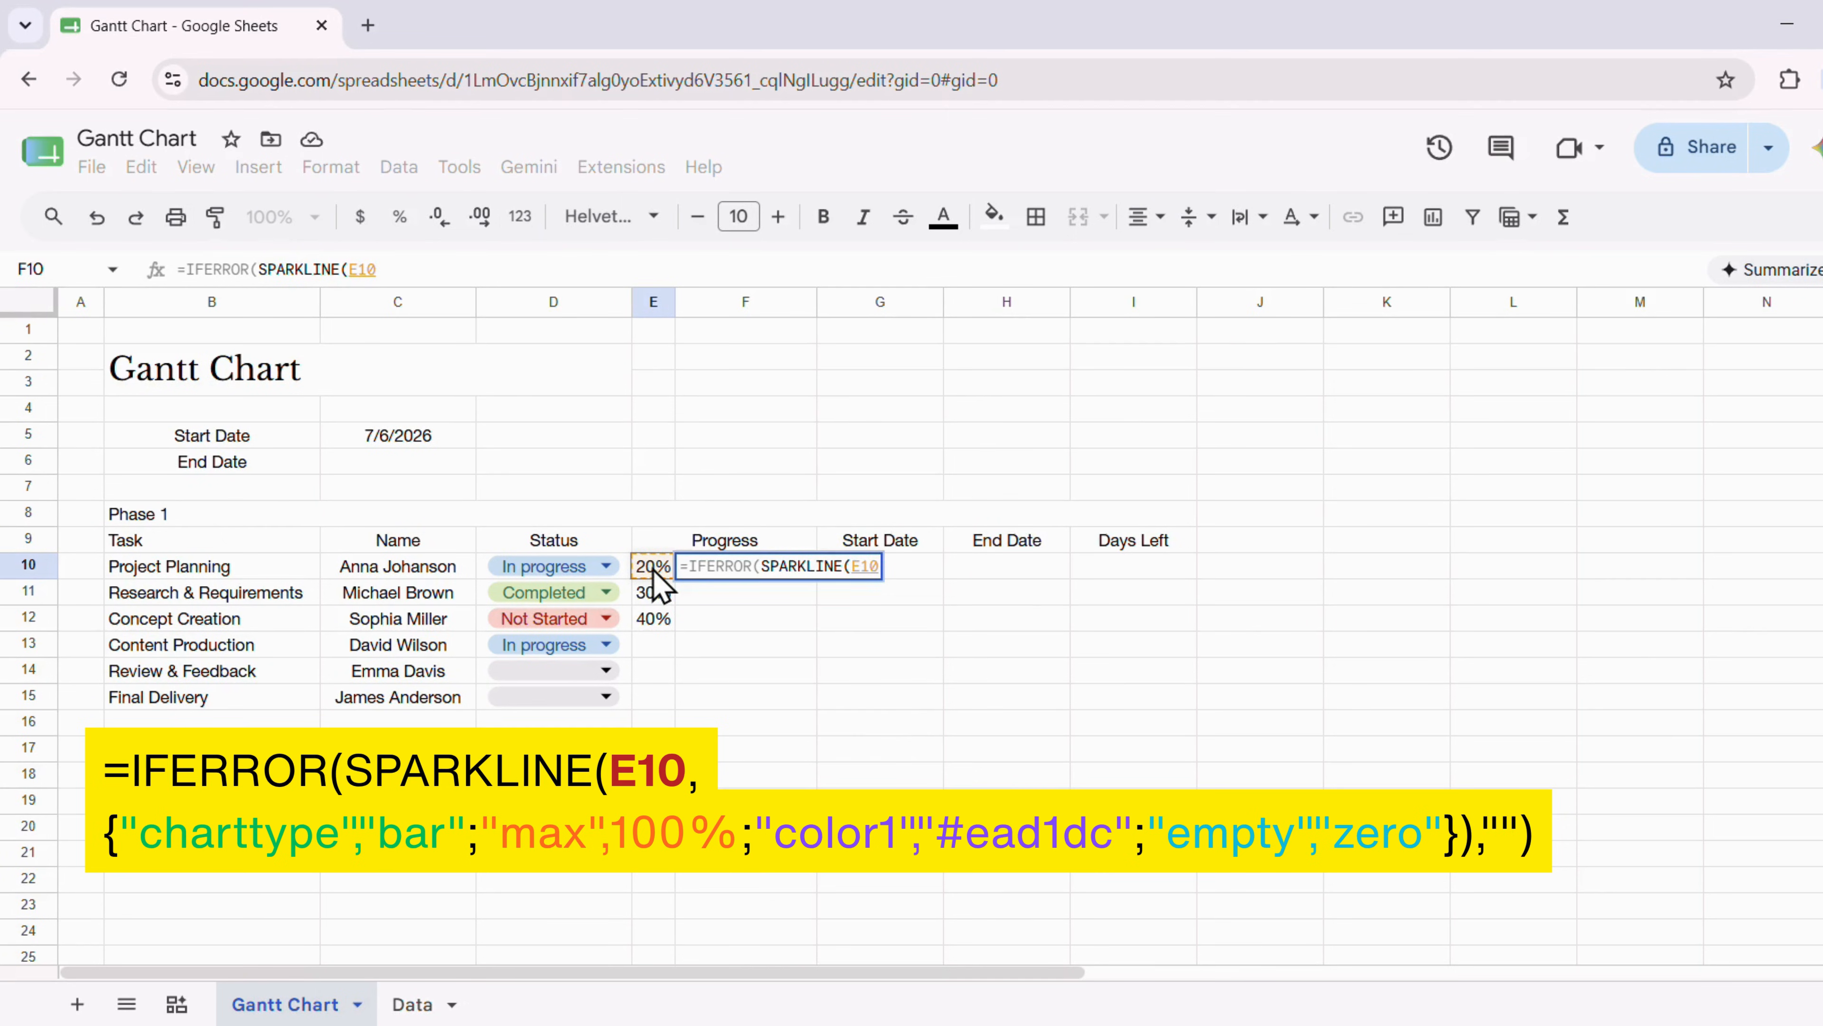
text(,{CHAR)
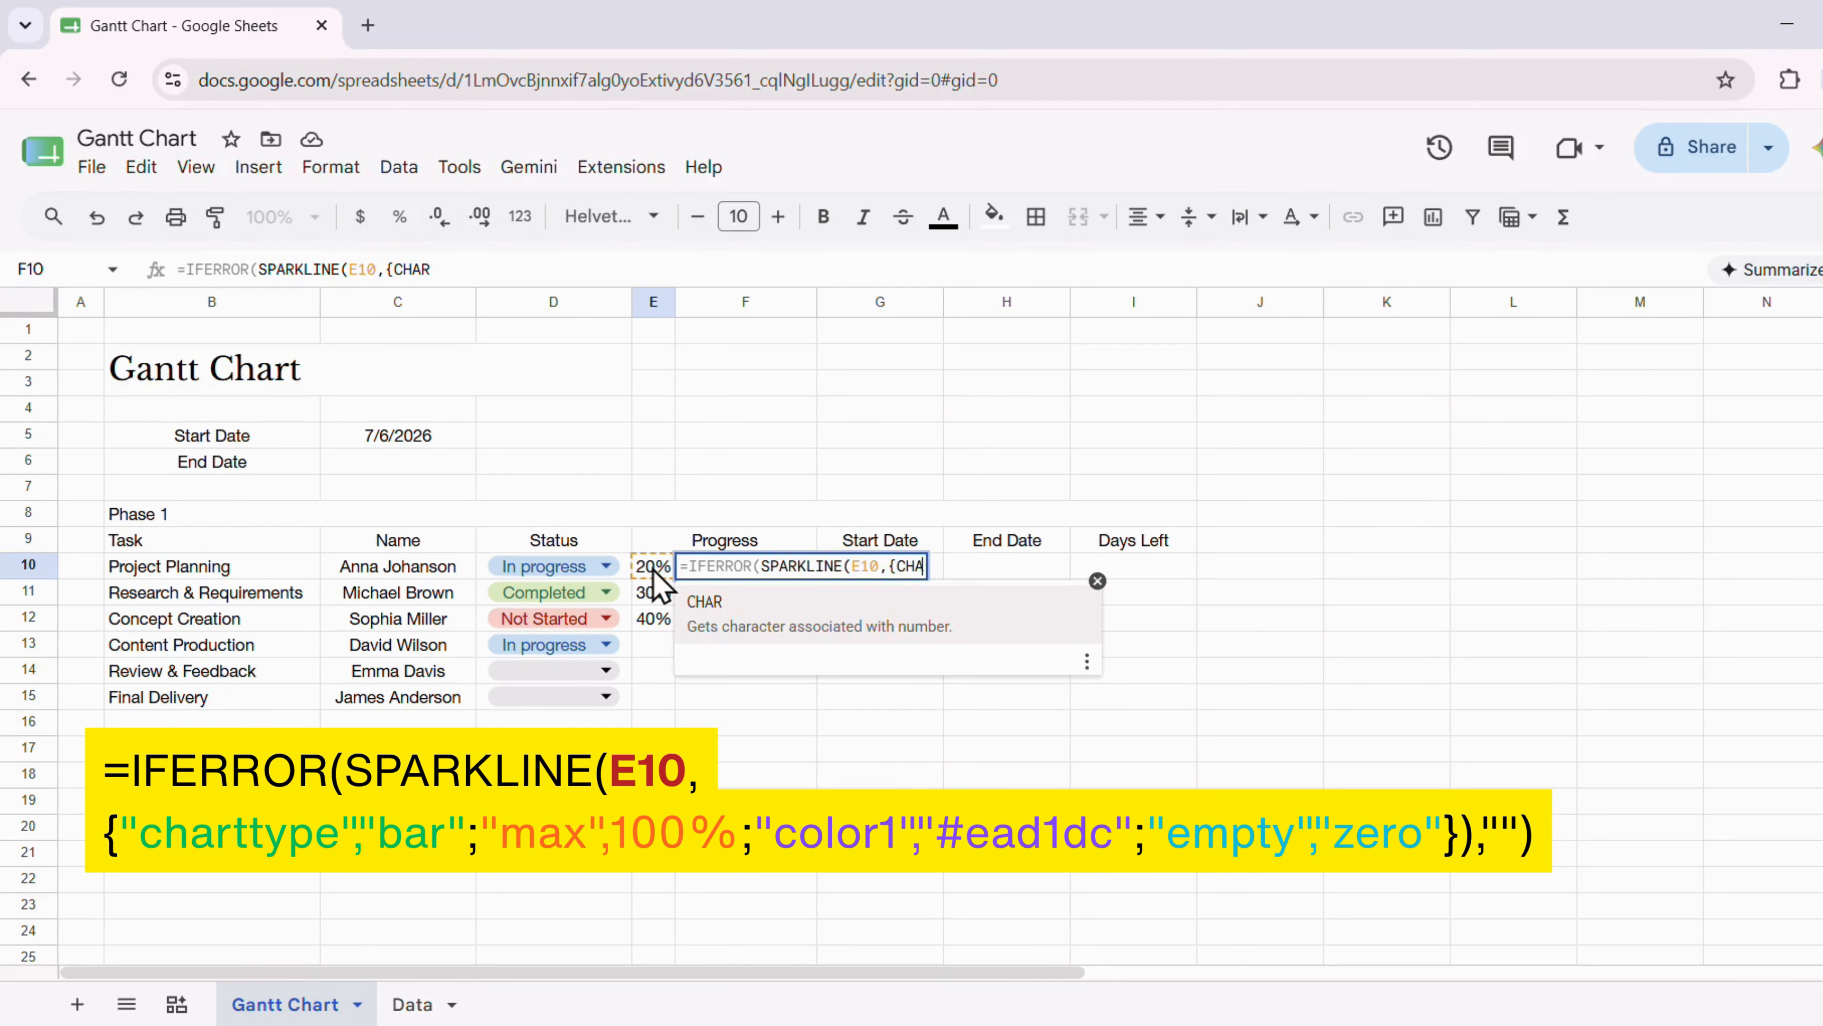
key(BackSpace)
key(BackSpace)
key(BackSpace)
text("chart)
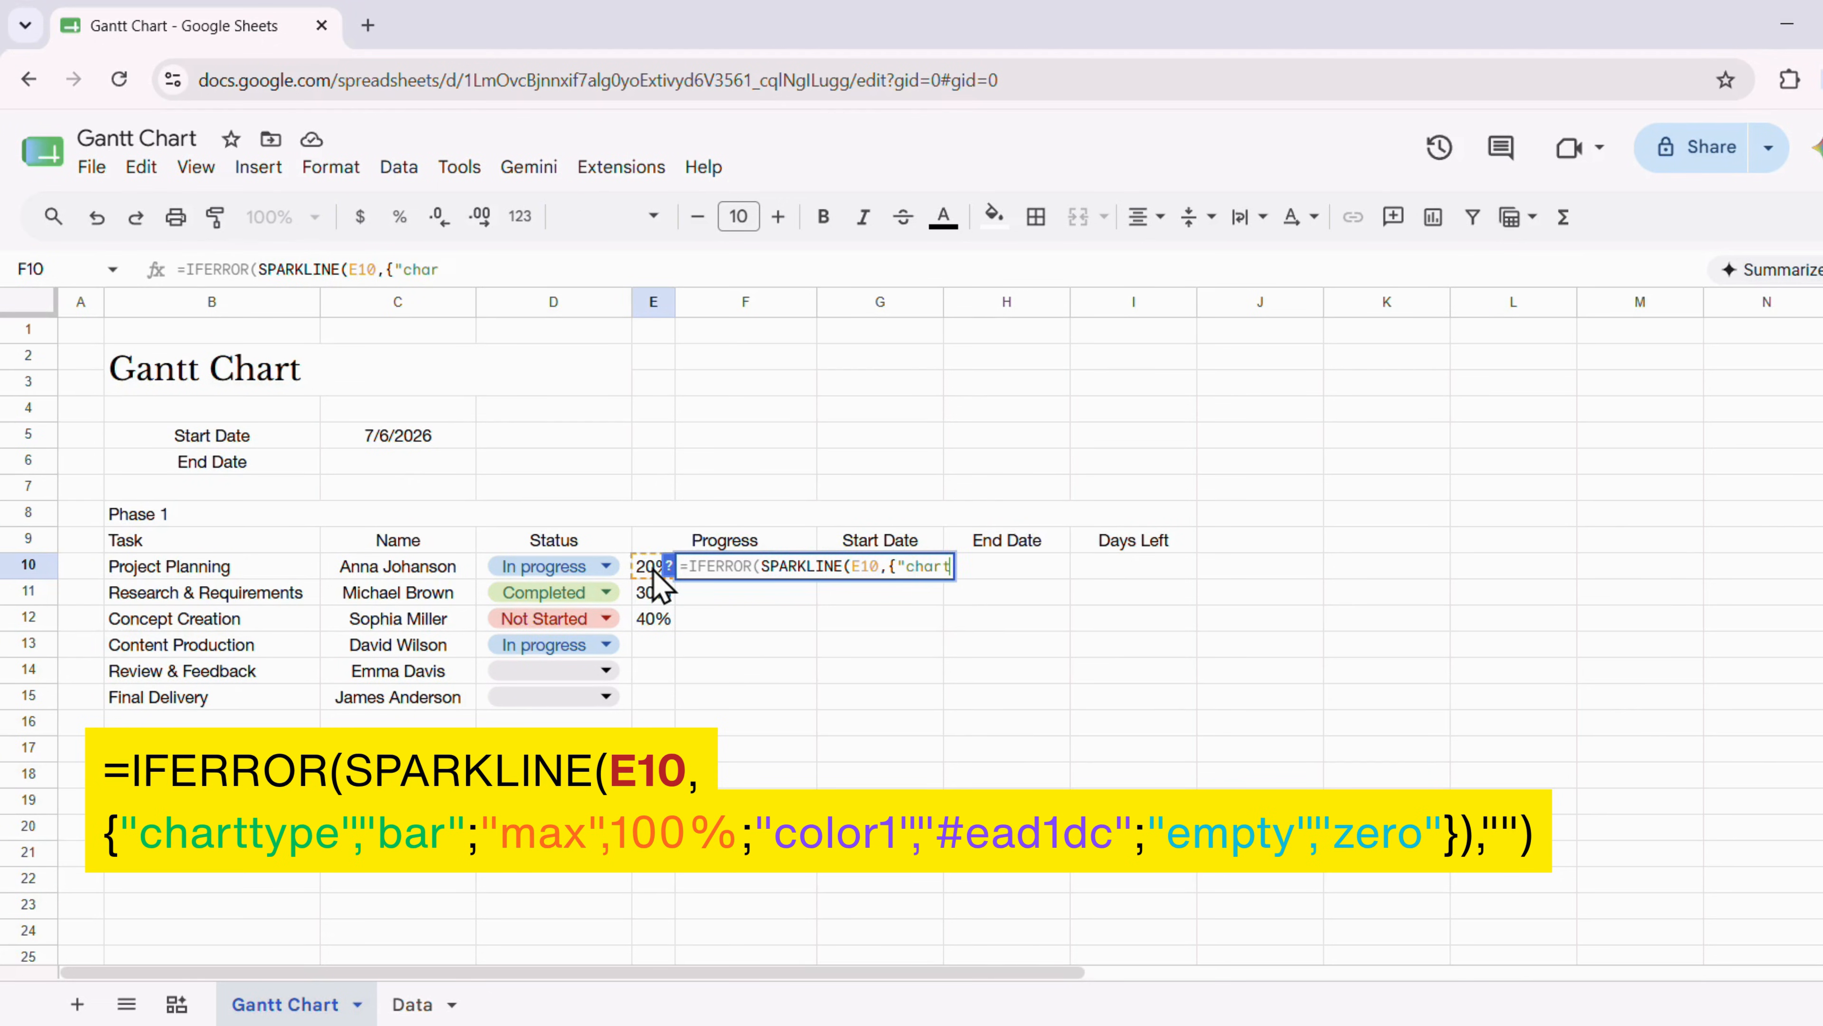
text(type","bar";"max")
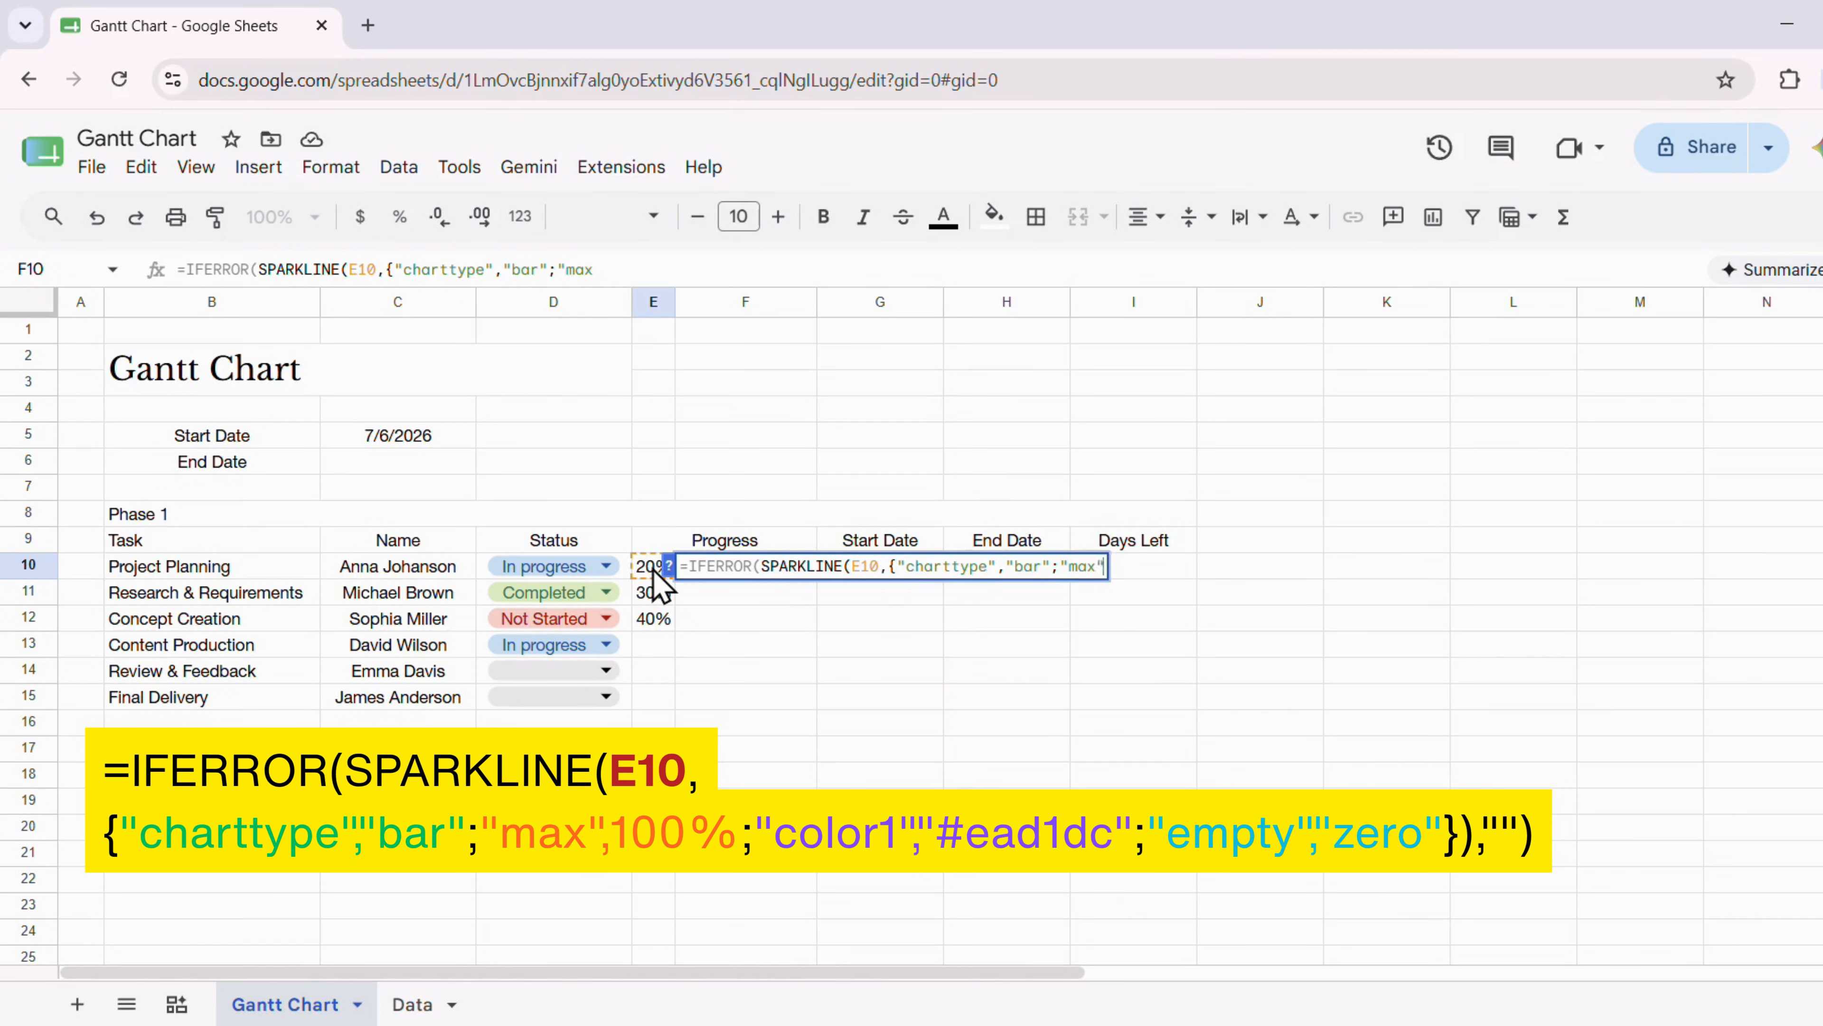
text(,)
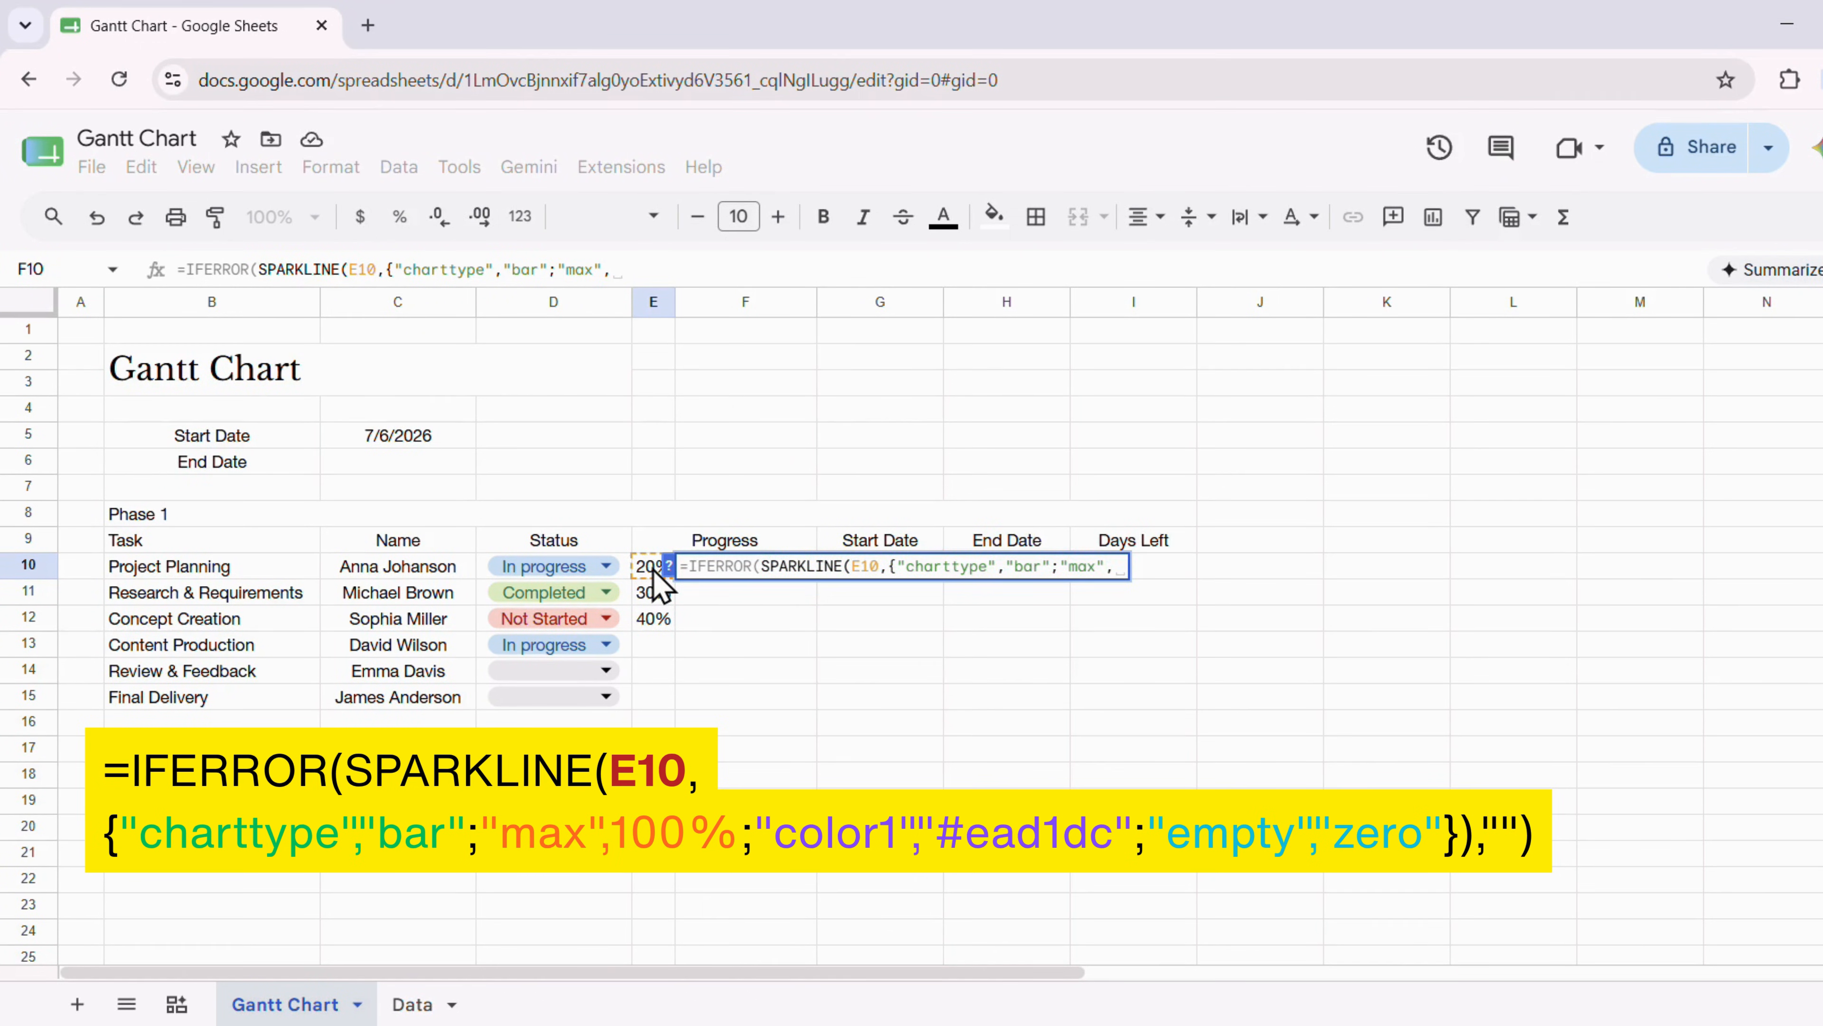
text(100%;"color1","#ead1dc)
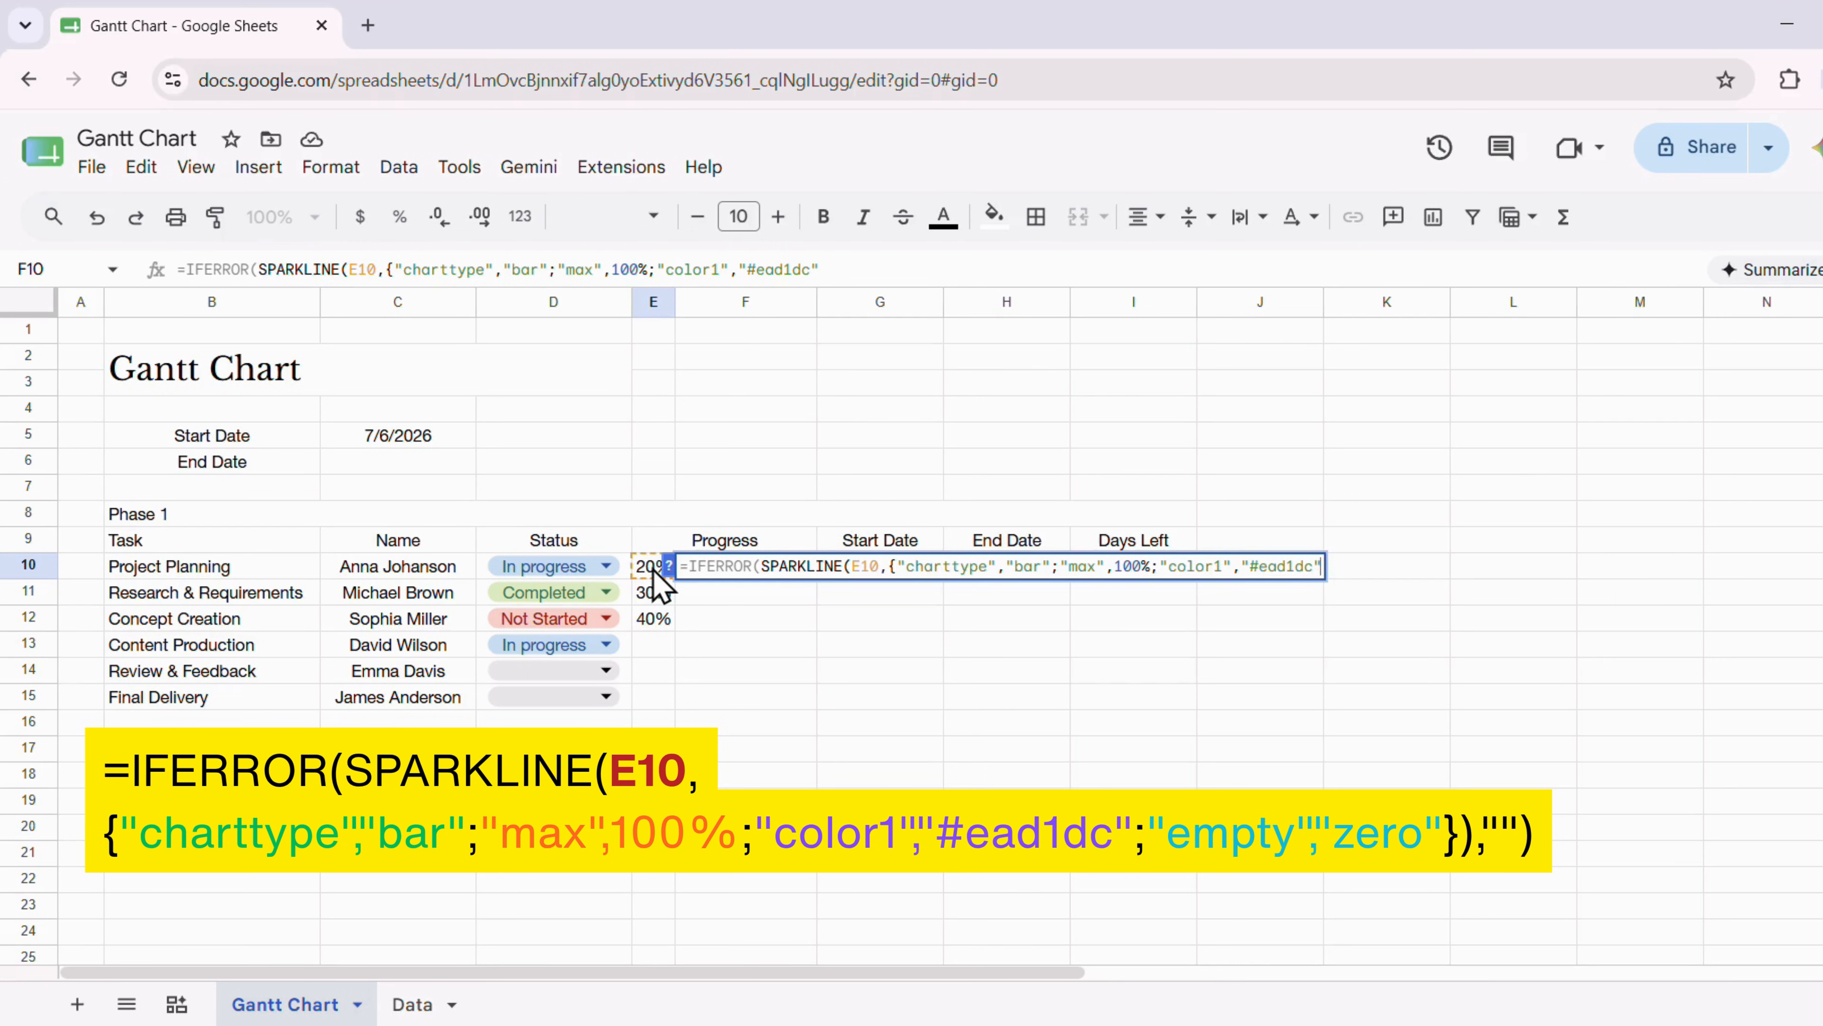
text(empty)
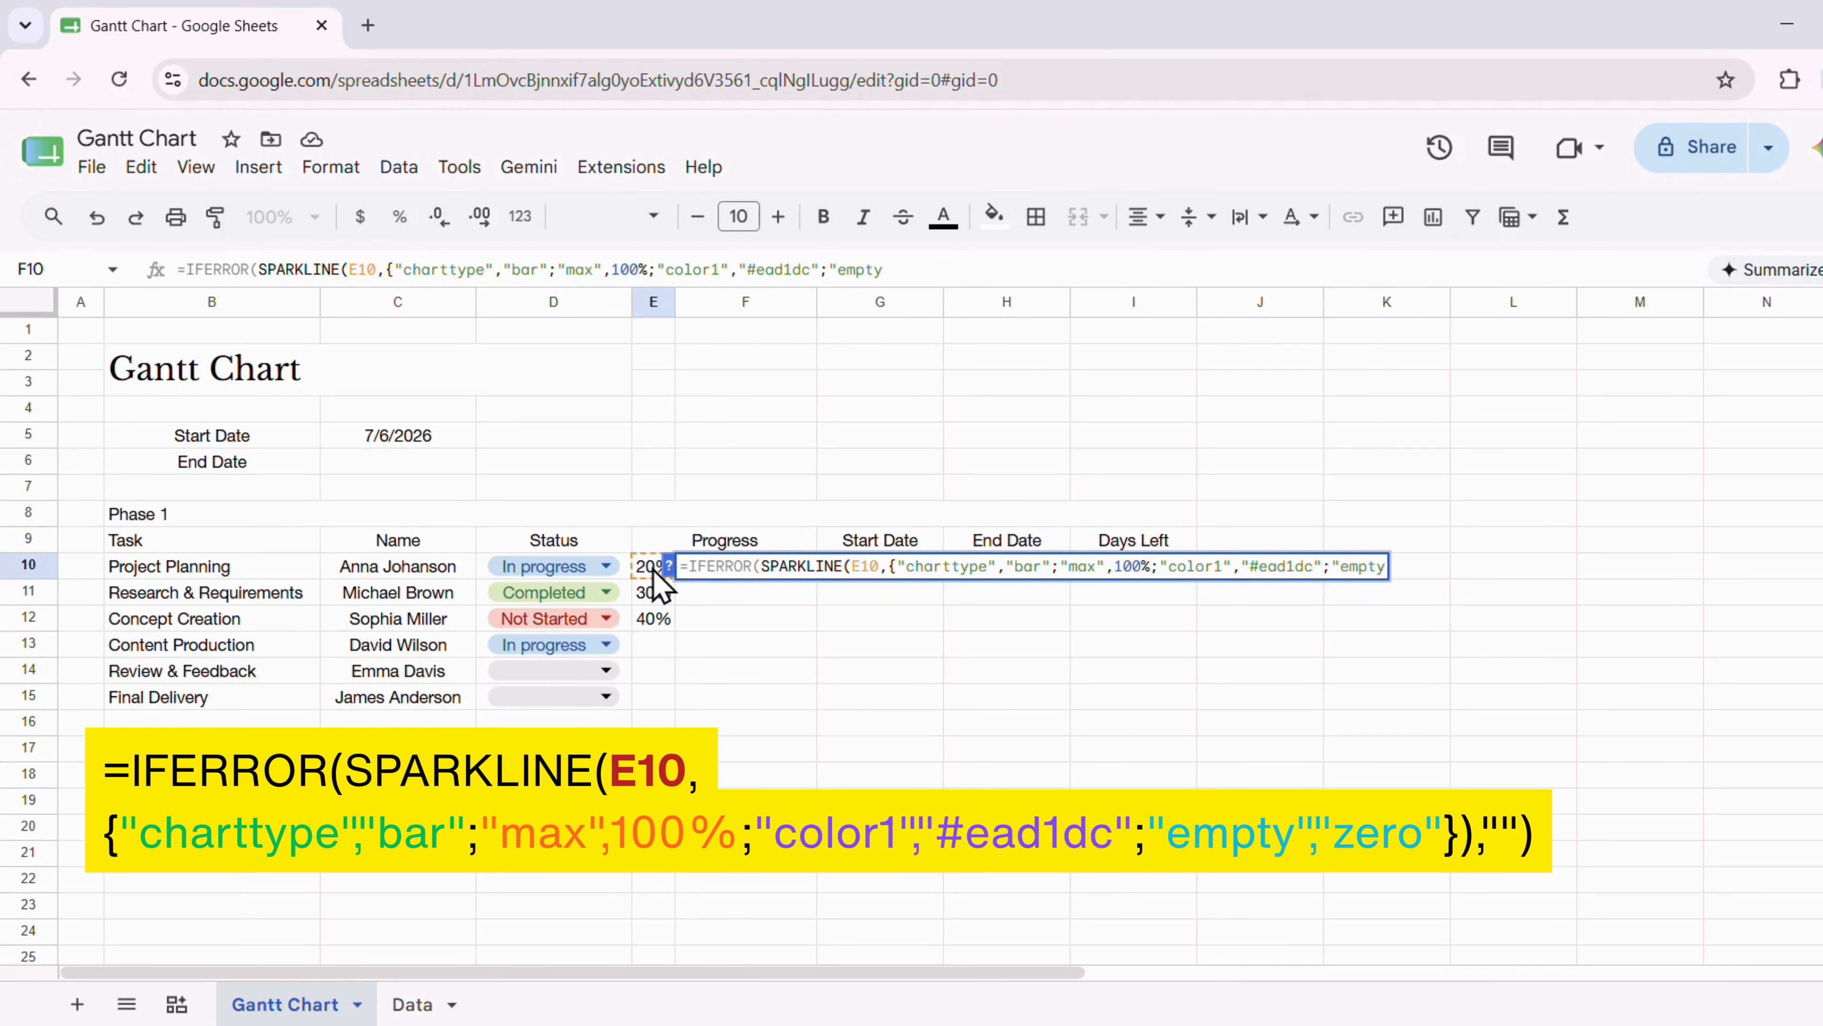
text(","zero")
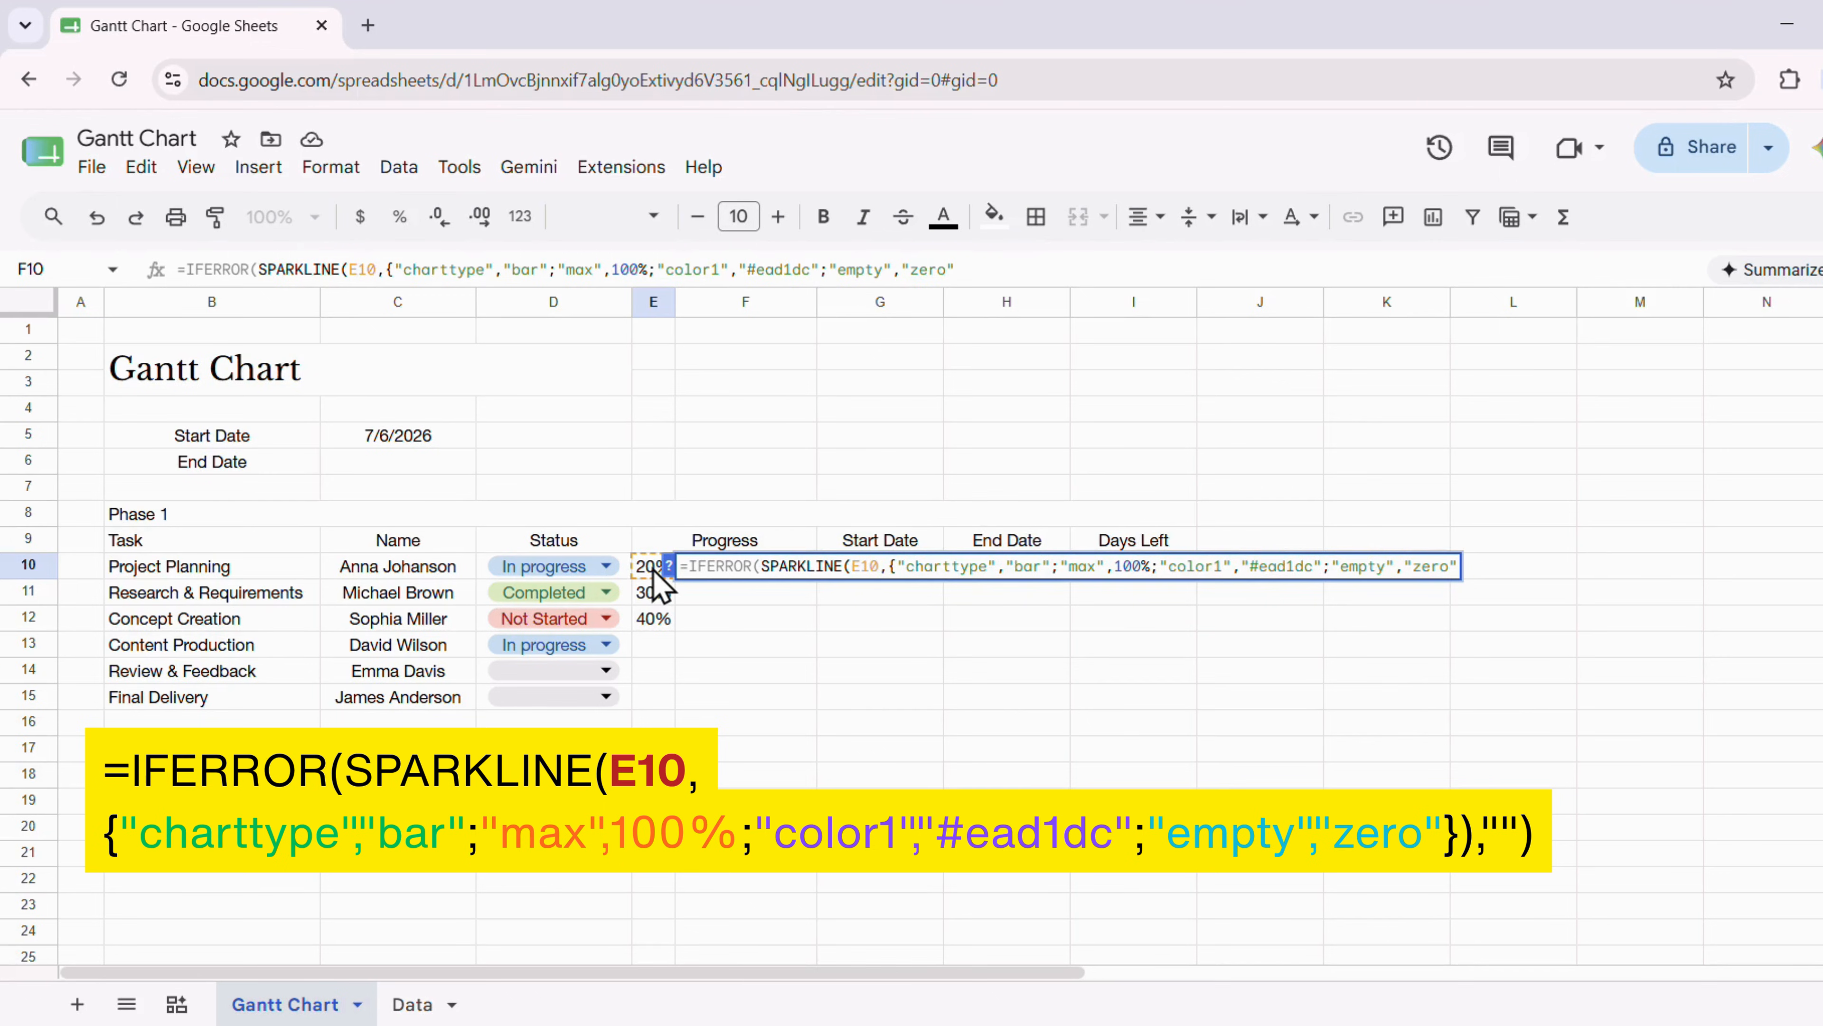
text())
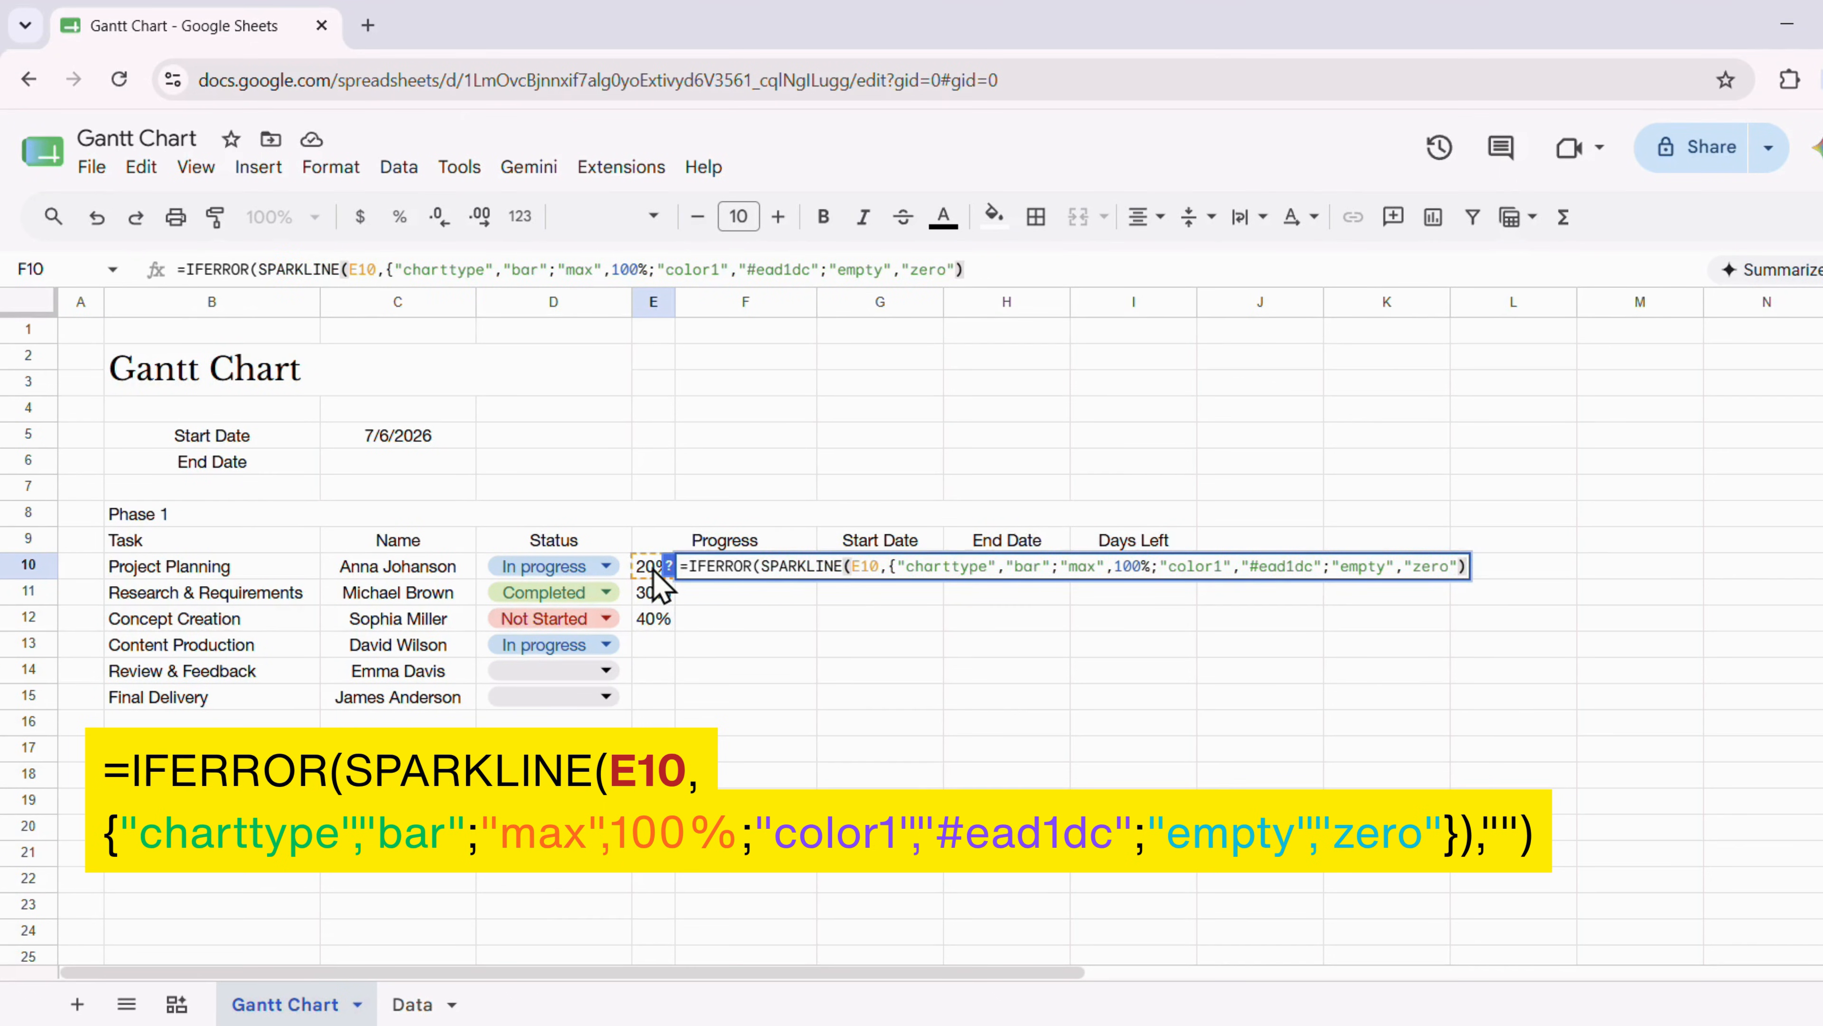
key(BackSpace)
text(}),""))
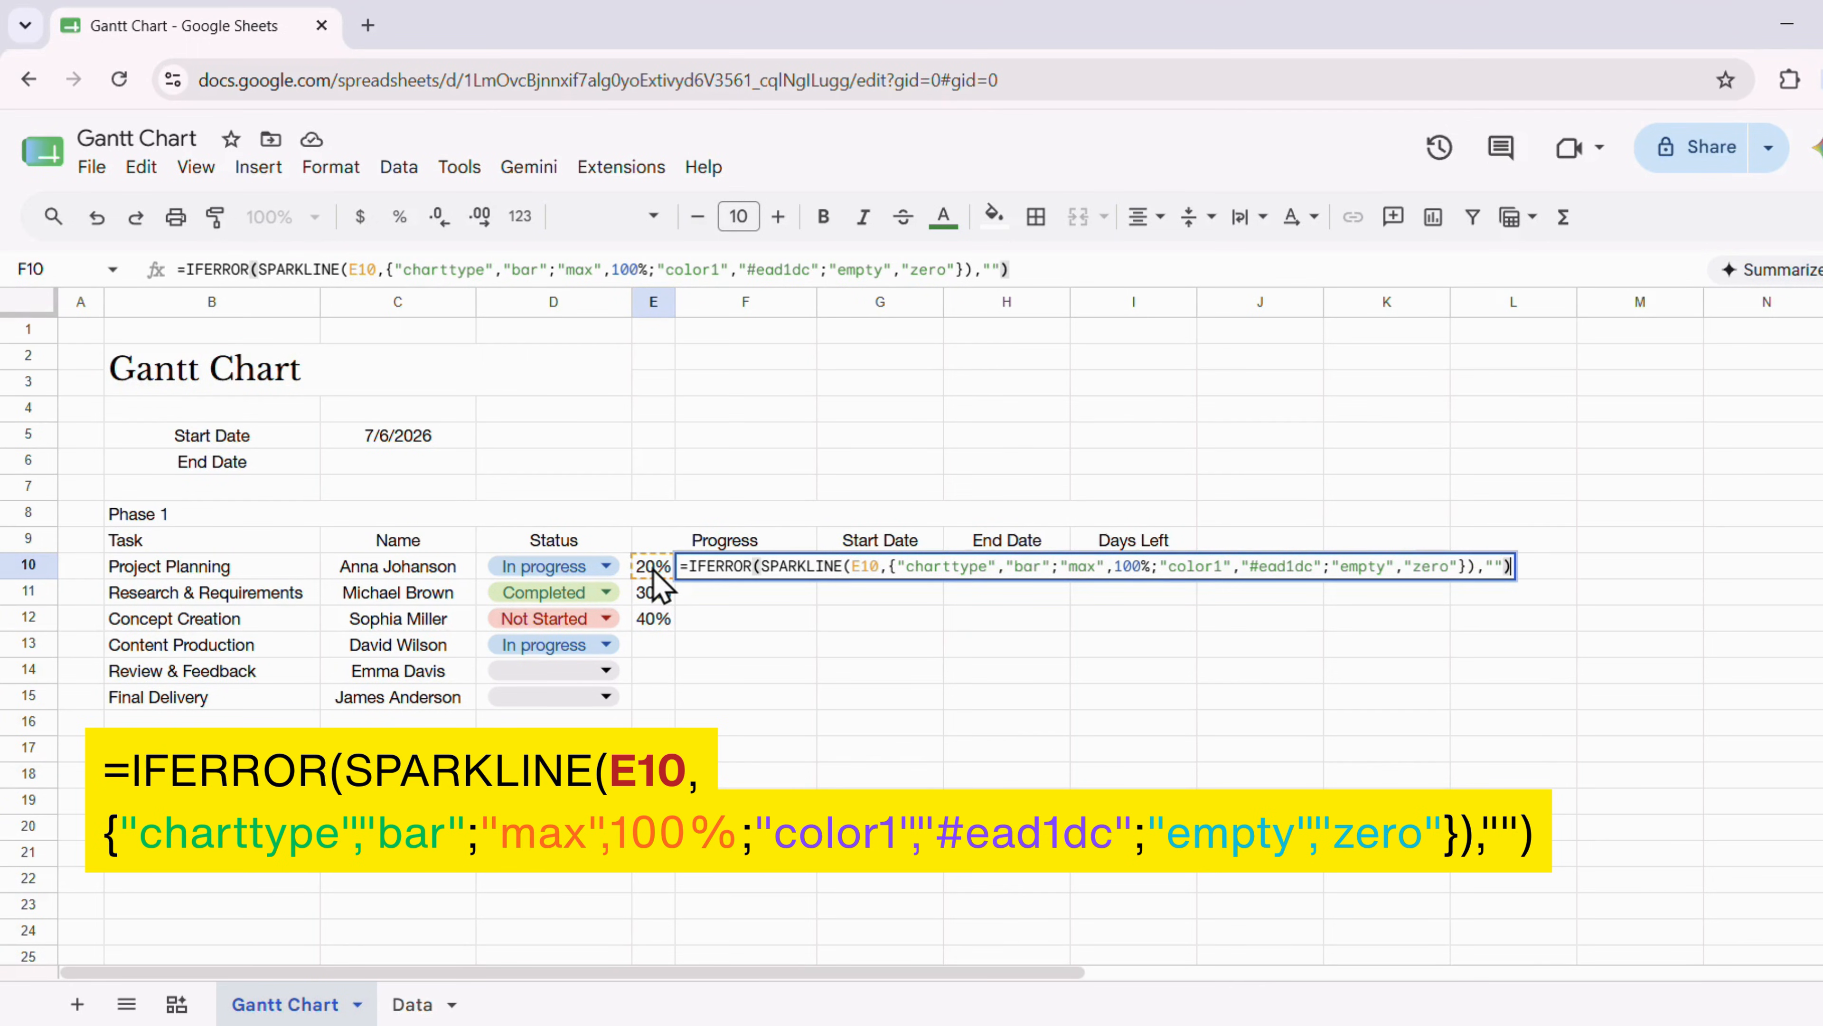
key(Return)
Copy the progress bar formula from F10 down to F15
click(753, 571)
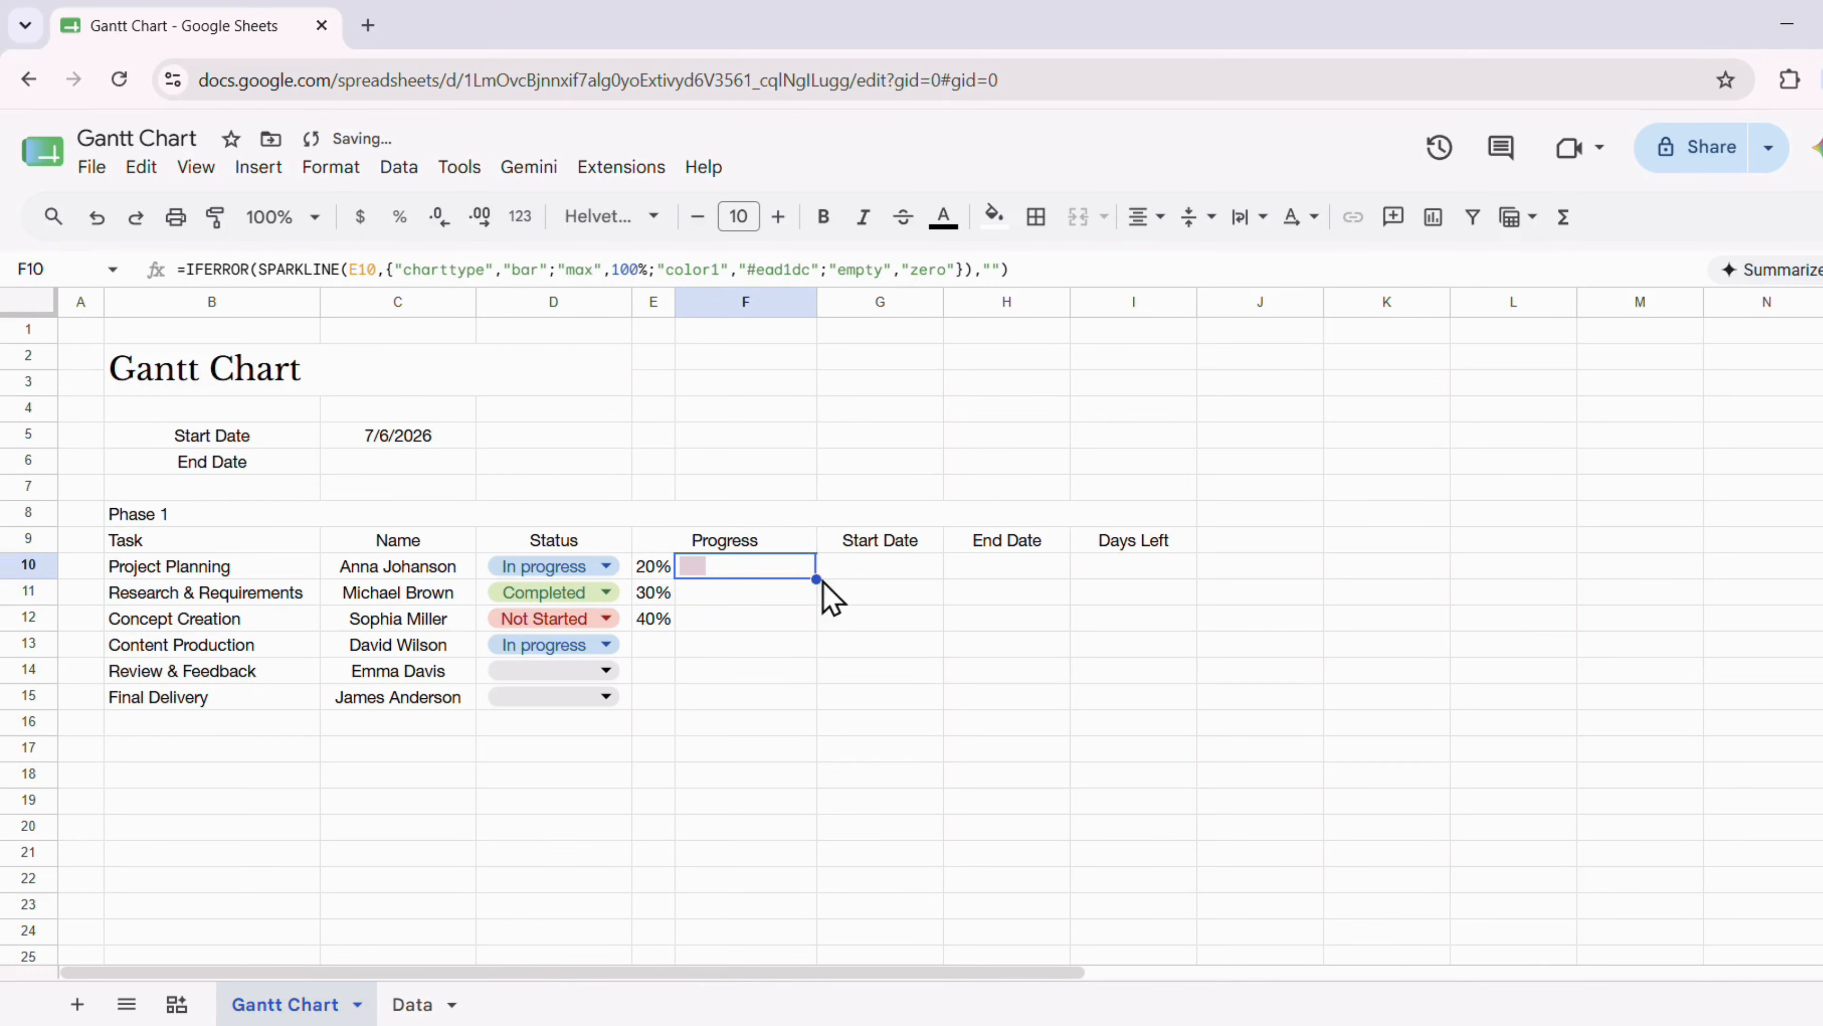
drag(817, 579, 810, 729)
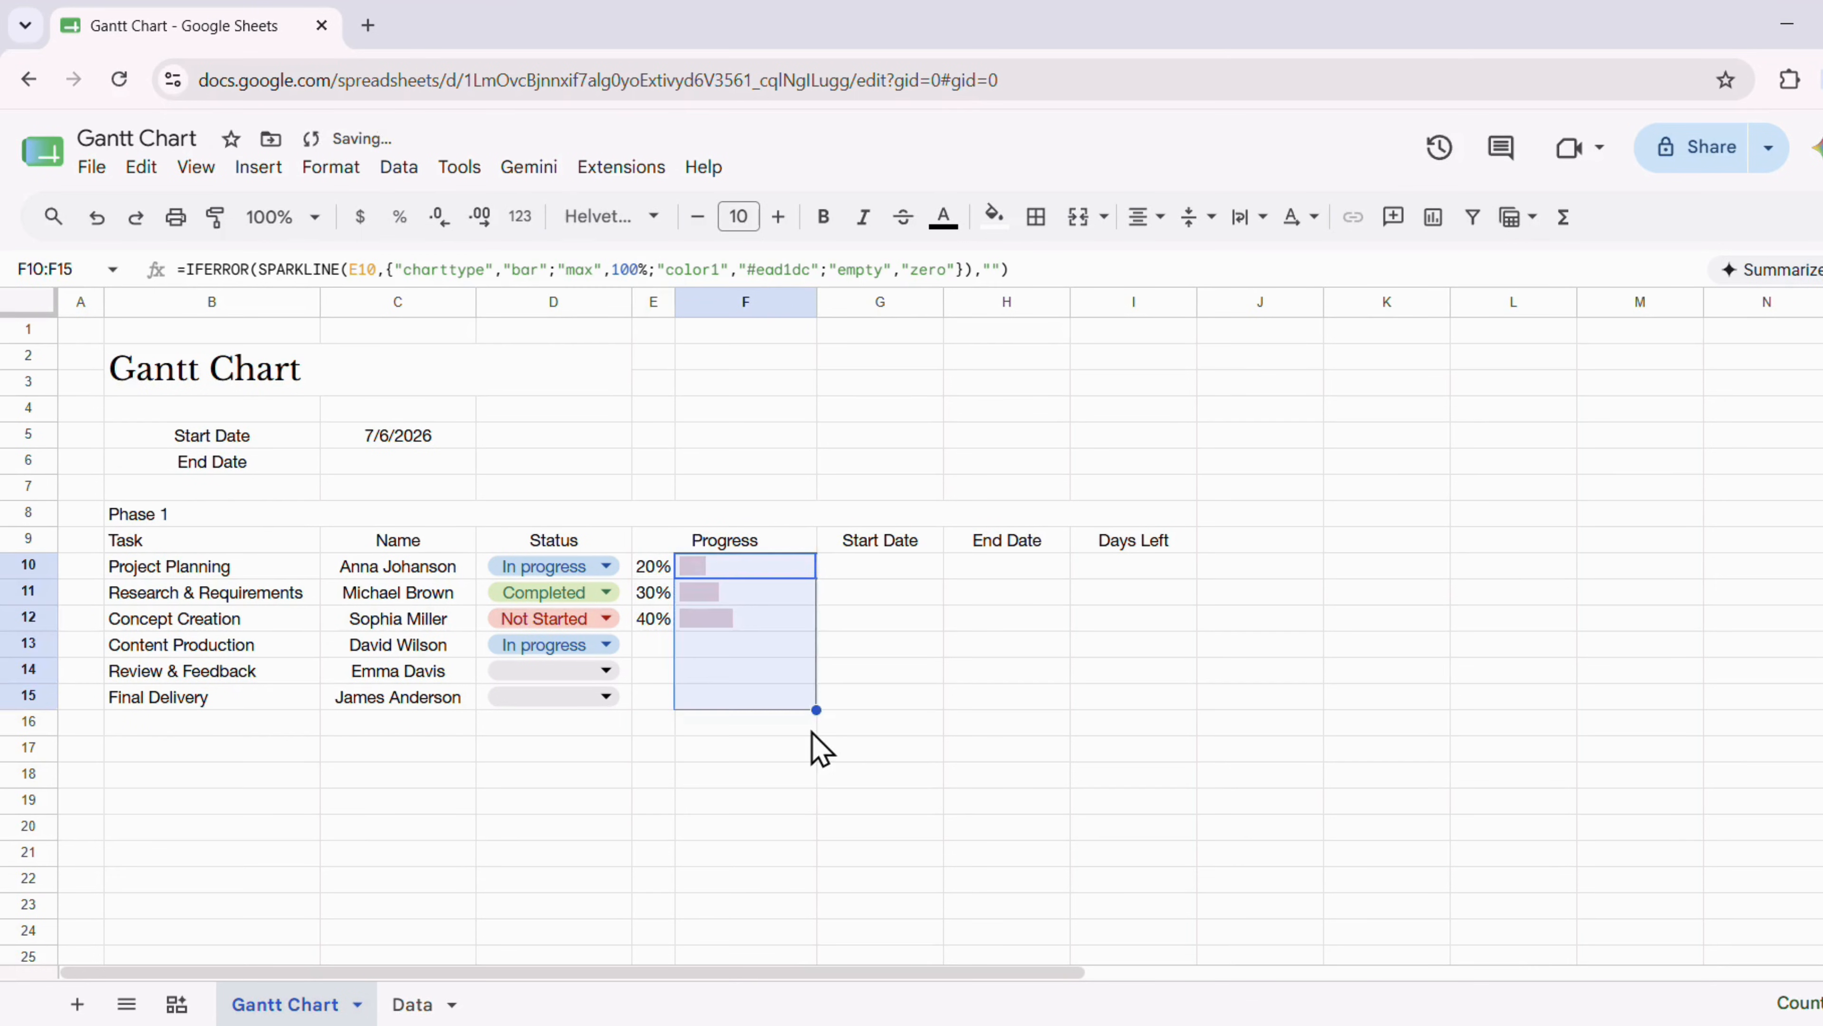
click(810, 728)
Reduce the font size of the percentages in E10:E15 to 8
drag(655, 576, 663, 700)
click(697, 216)
click(698, 216)
Enter 50% progress for Content Production, 60% for Review & Feedback and 100% for Final Delivery in E13:E15
click(653, 644)
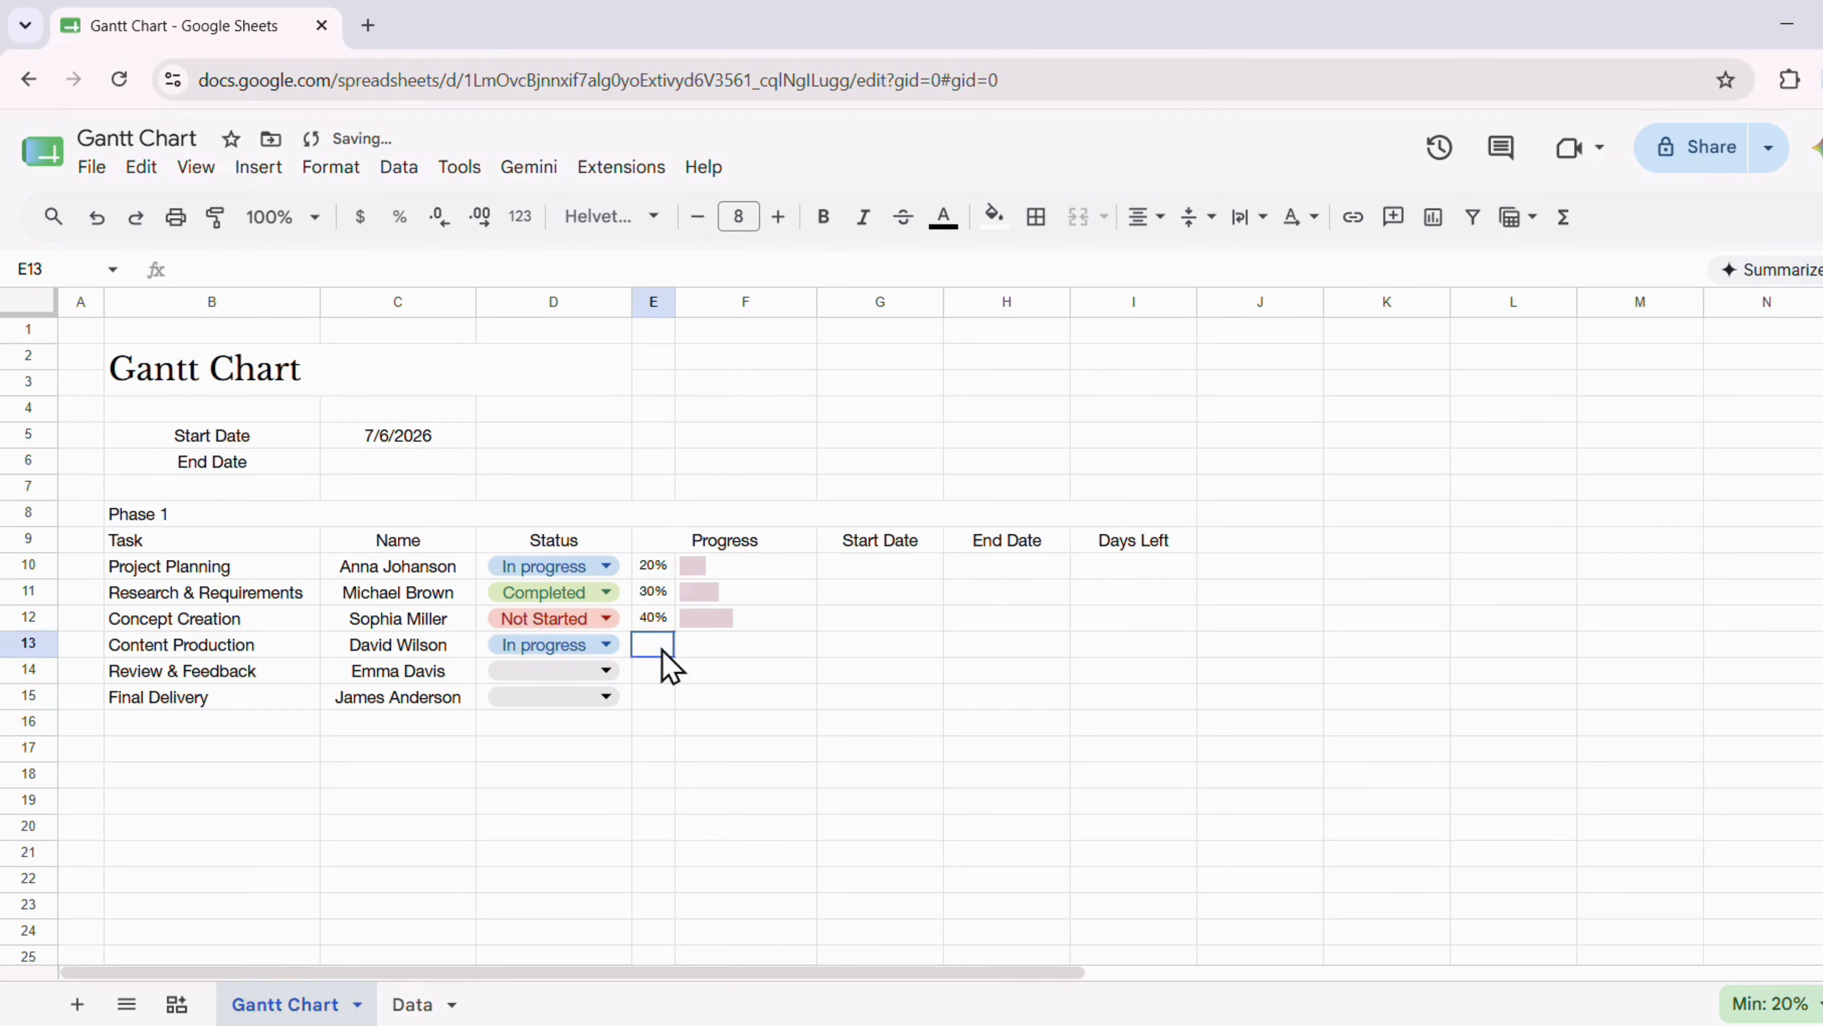
text(5)
text(0)
key(Return)
text(6)
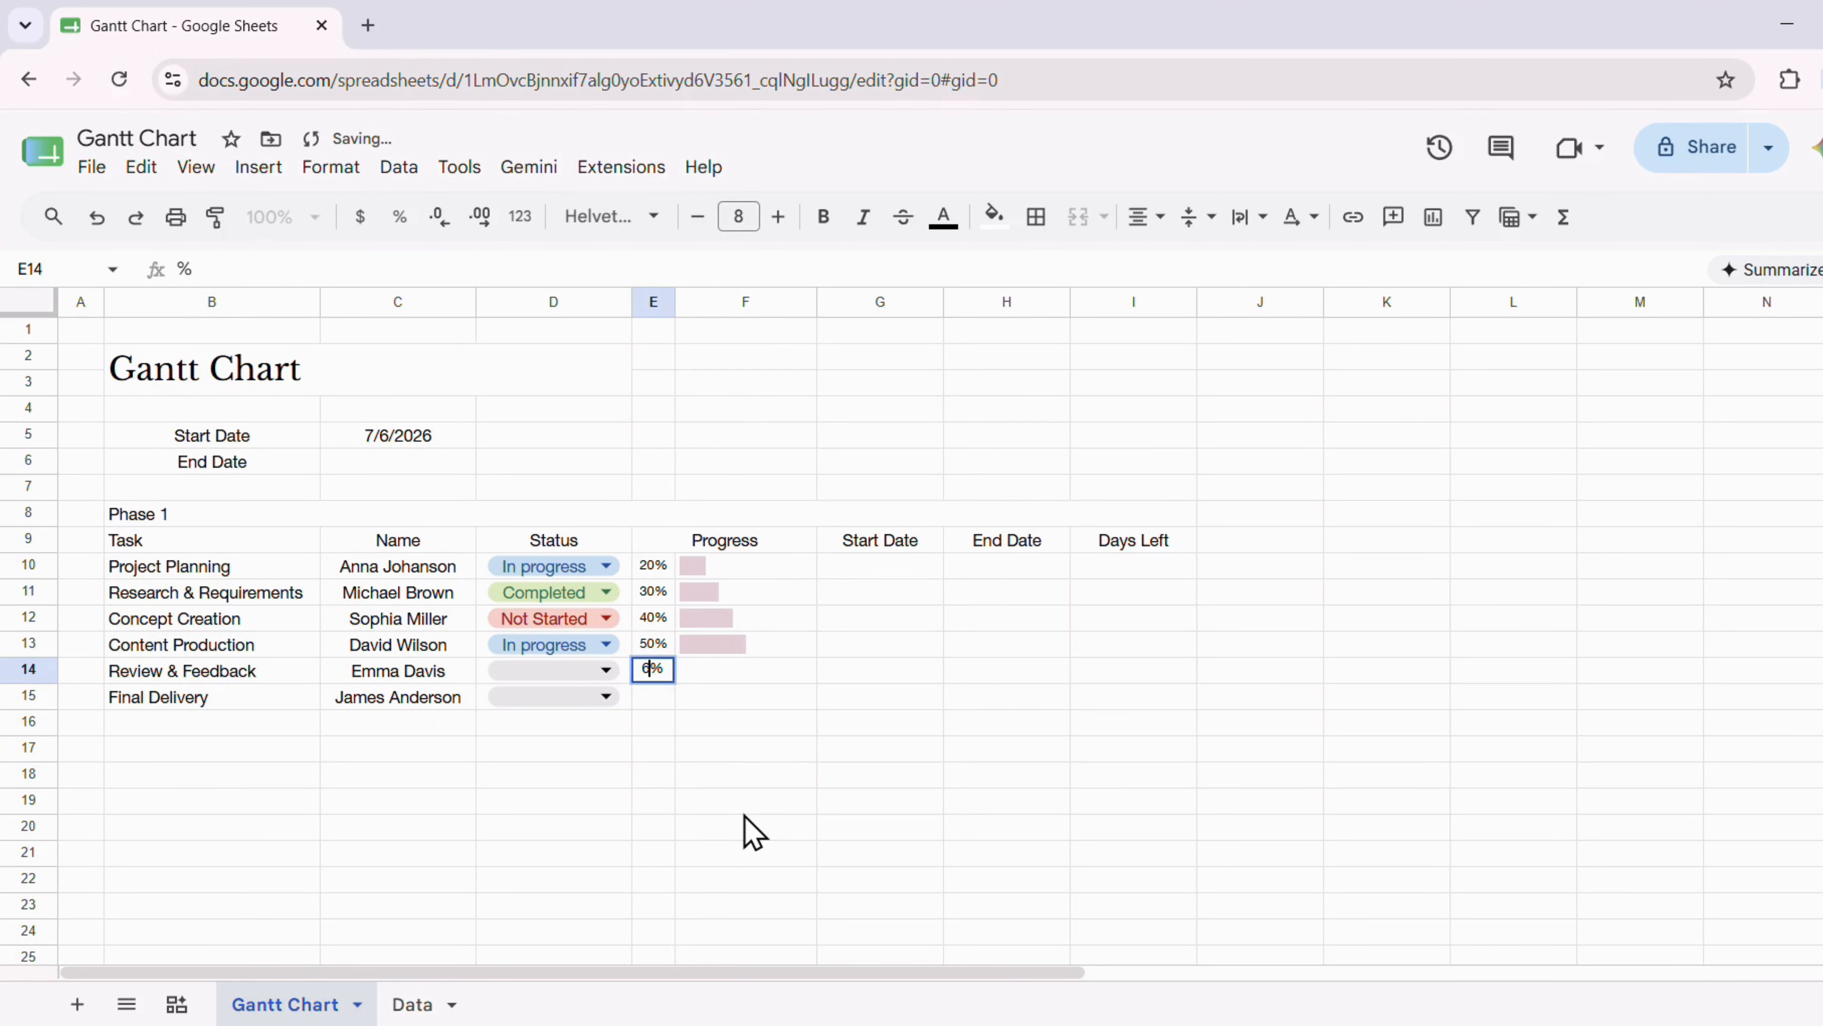
text(0)
key(Return)
text(100)
key(Return)
click(745, 811)
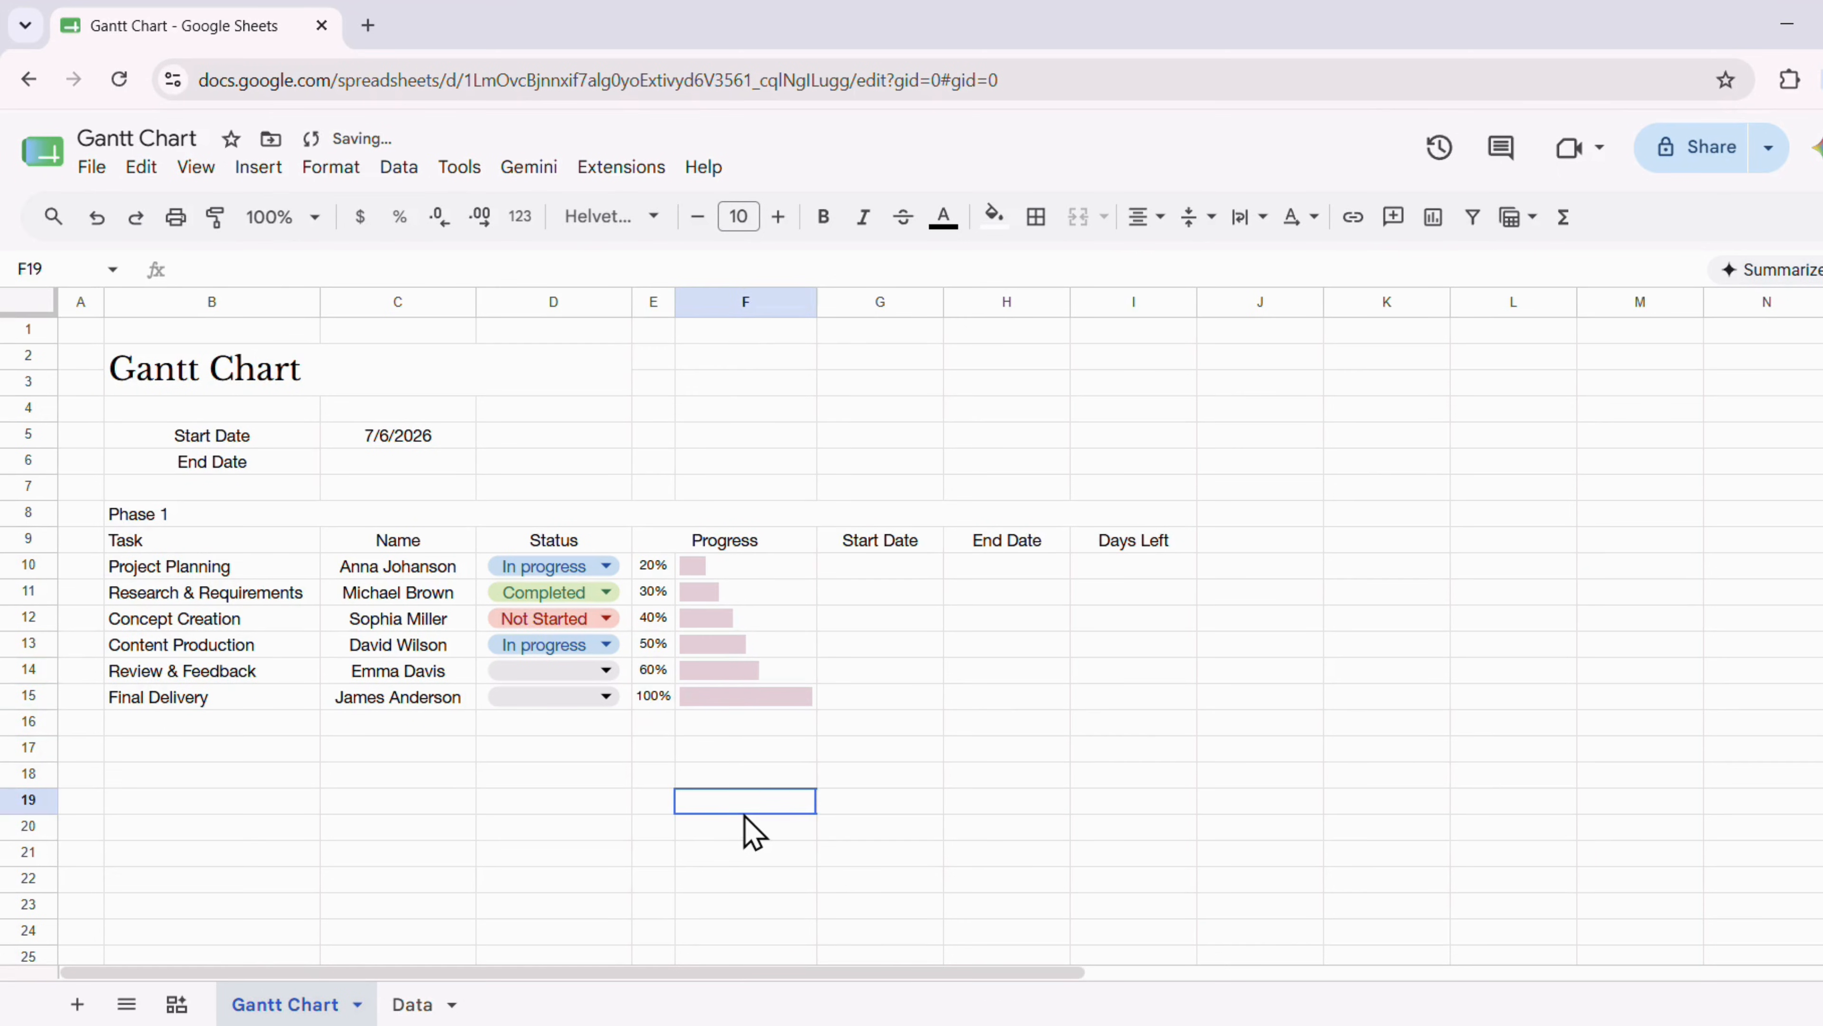
Narrow columns G to I (Start Date, End Date and Days Left) slightly and equally
click(883, 568)
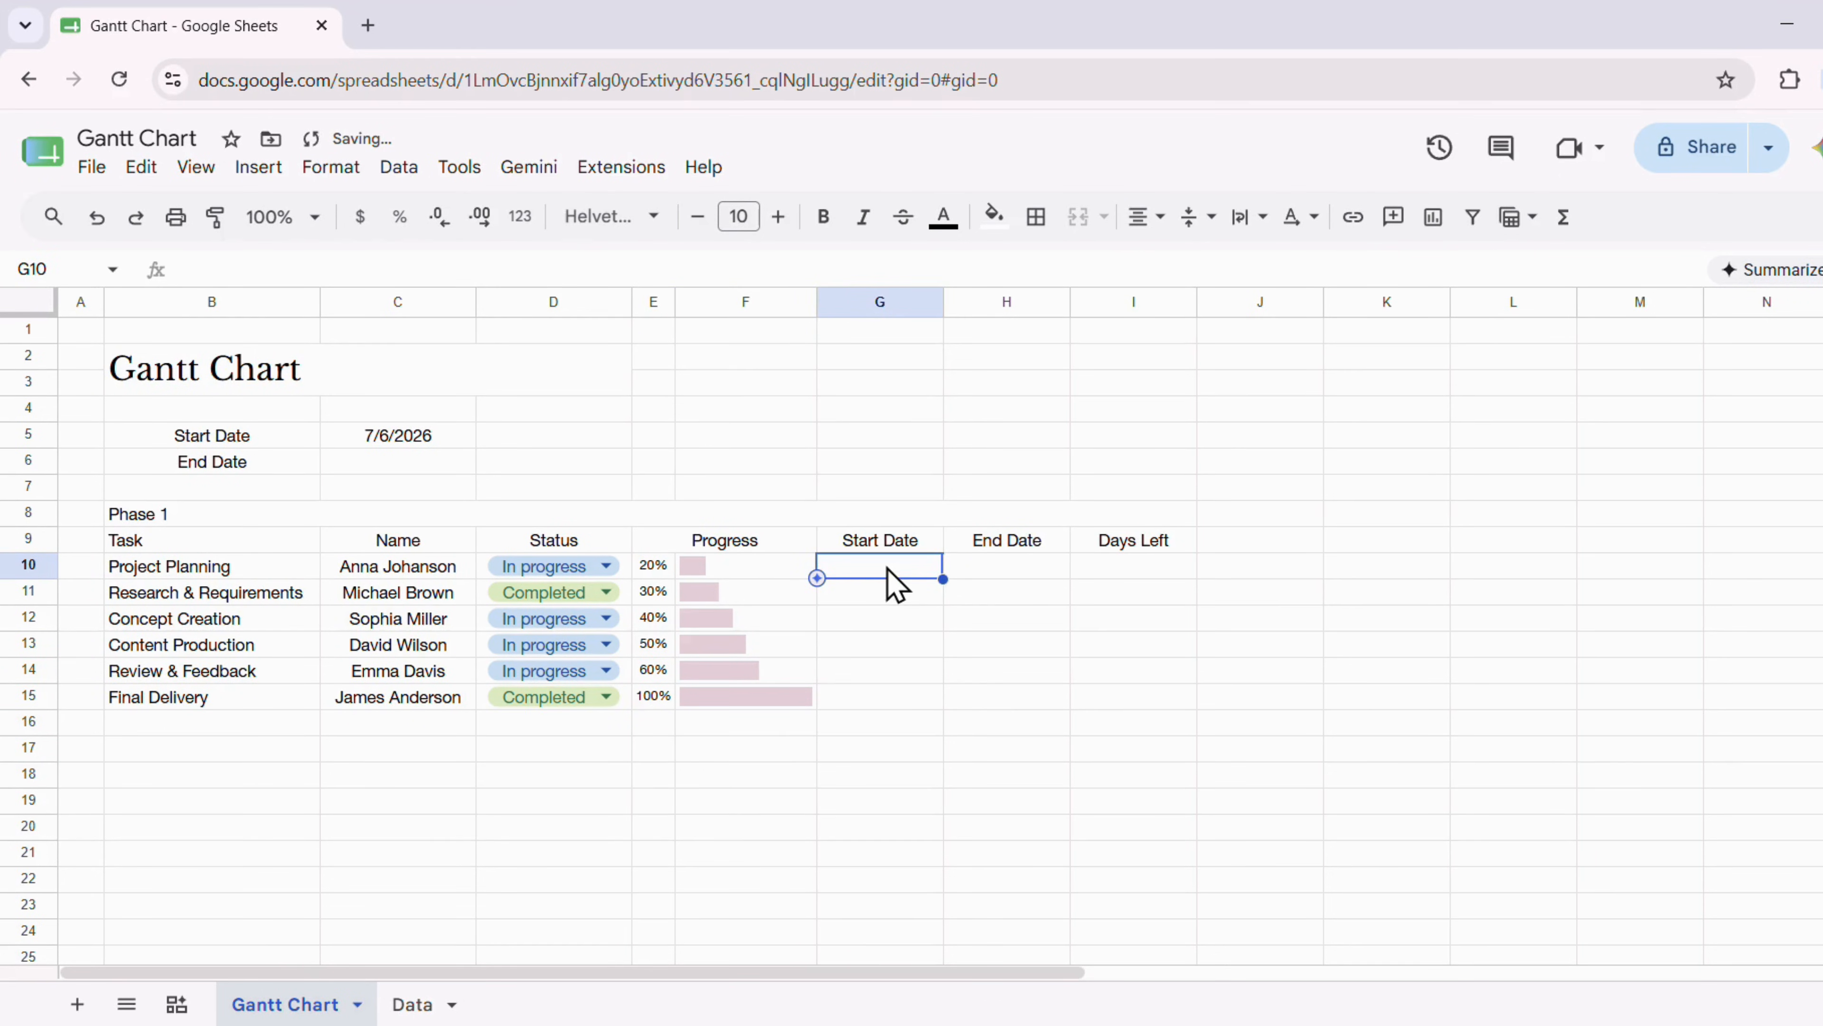
drag(895, 301, 1119, 301)
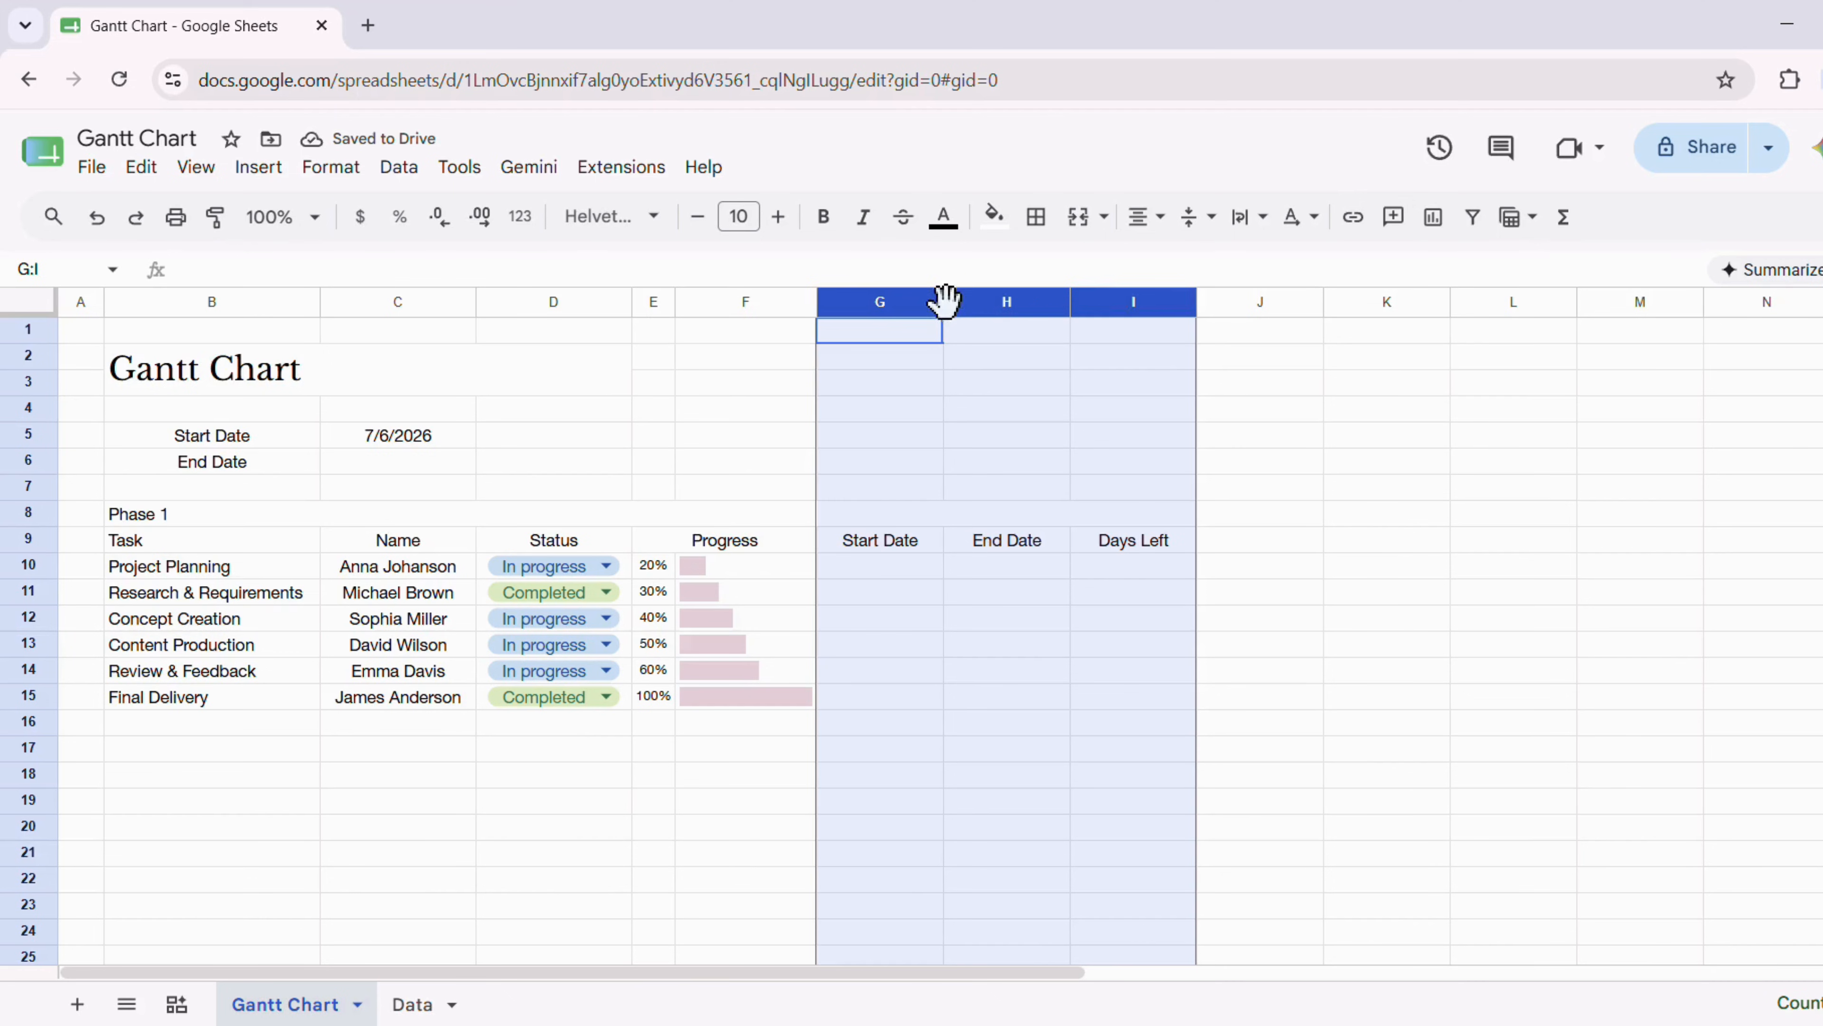
drag(944, 298, 927, 301)
Add a data validation rule to G10:H15 that requires a valid date and rejects invalid input
drag(883, 571, 955, 701)
click(399, 167)
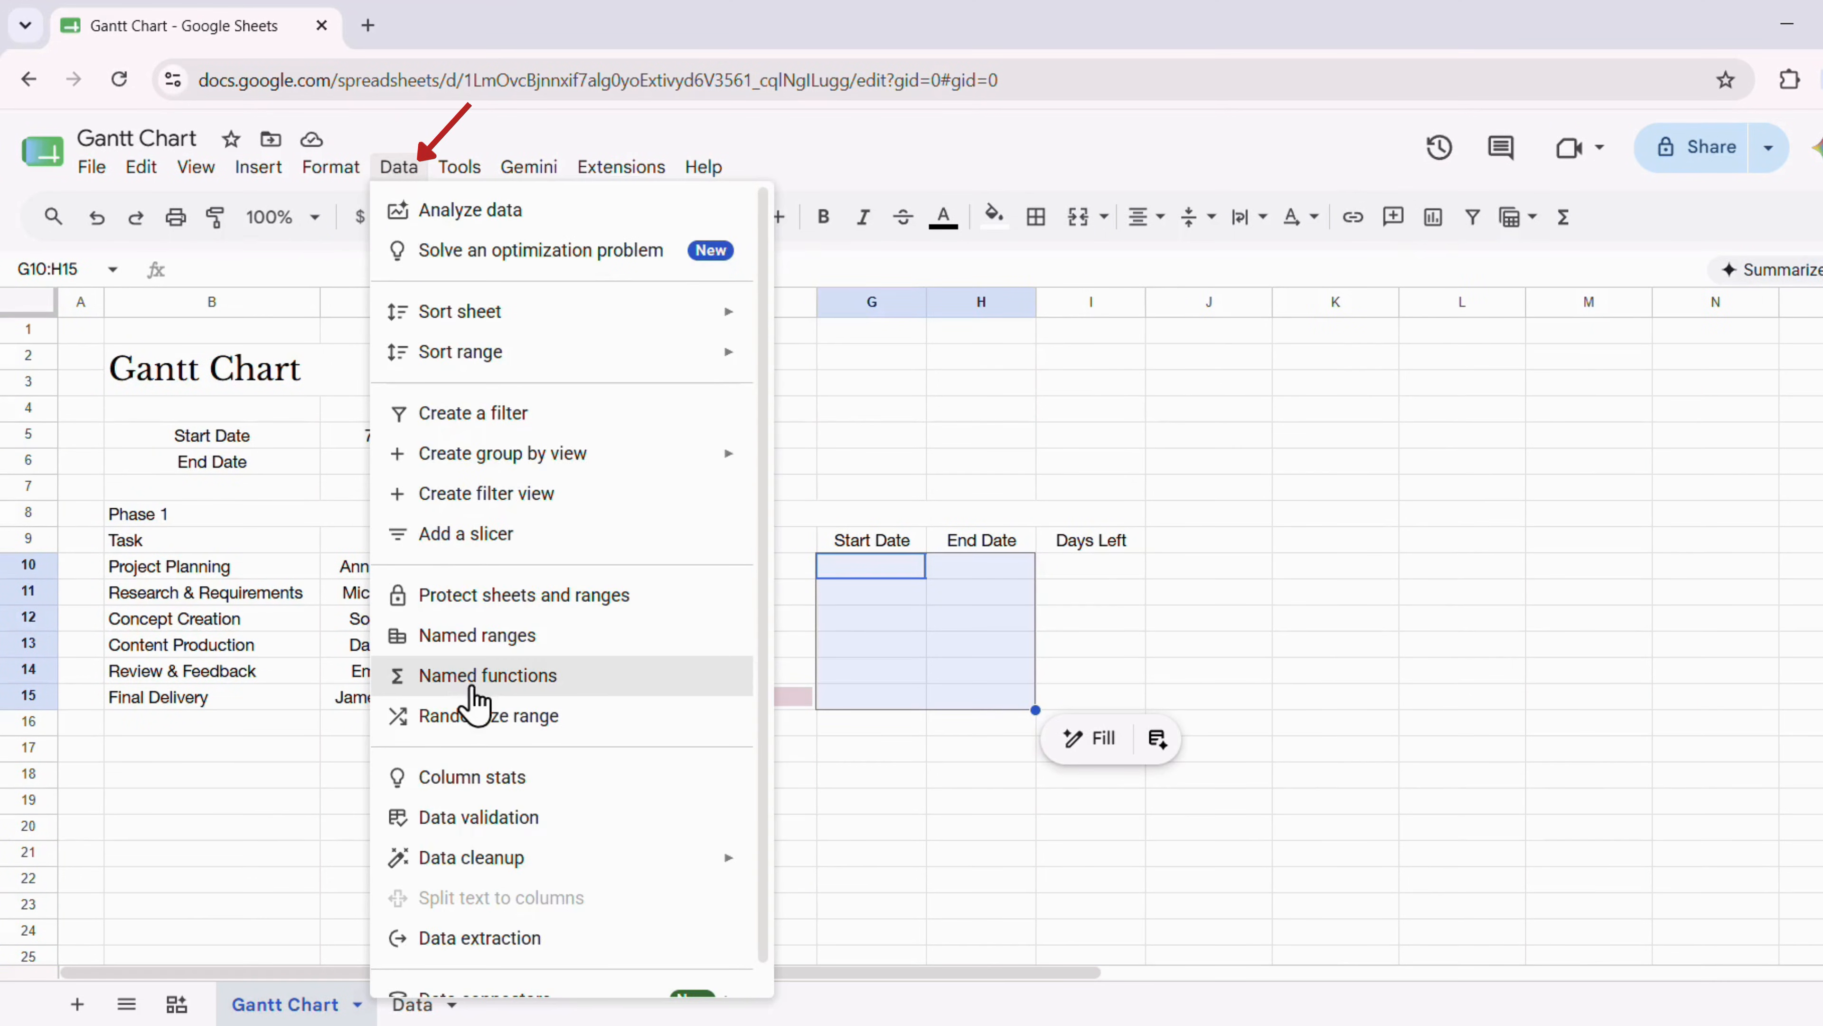
click(494, 820)
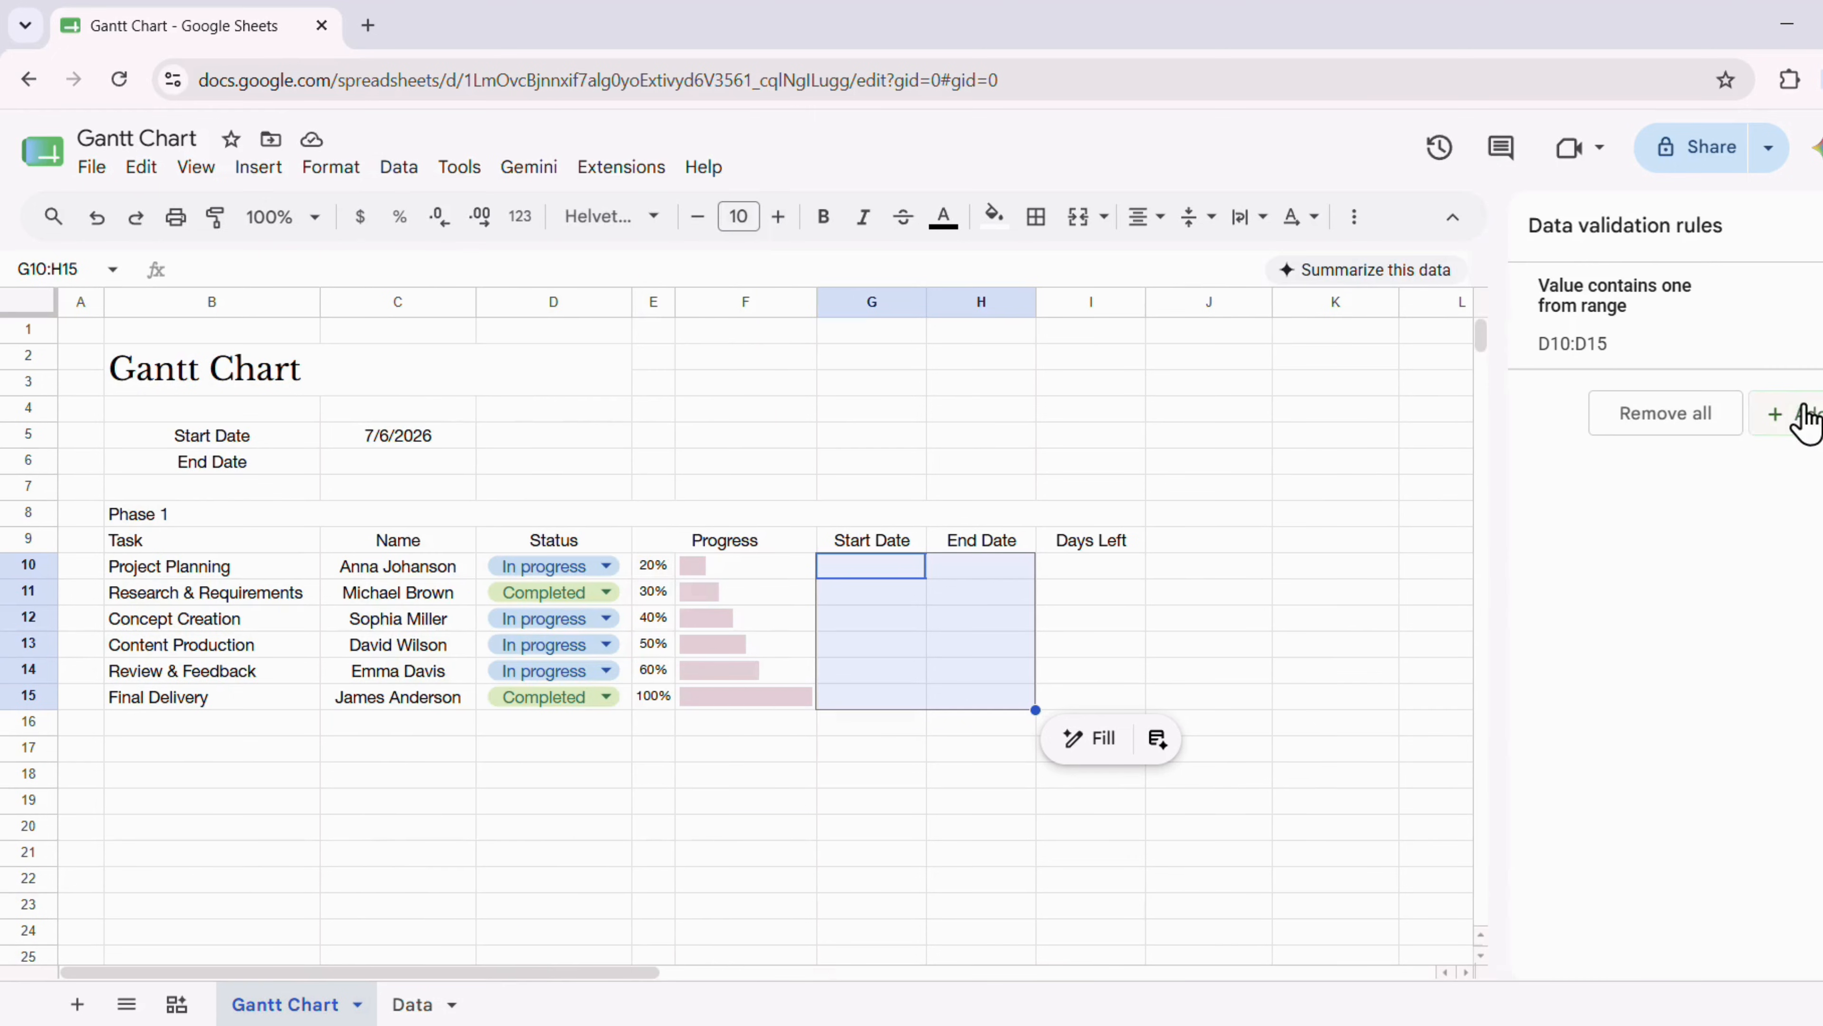
click(1814, 416)
click(1815, 431)
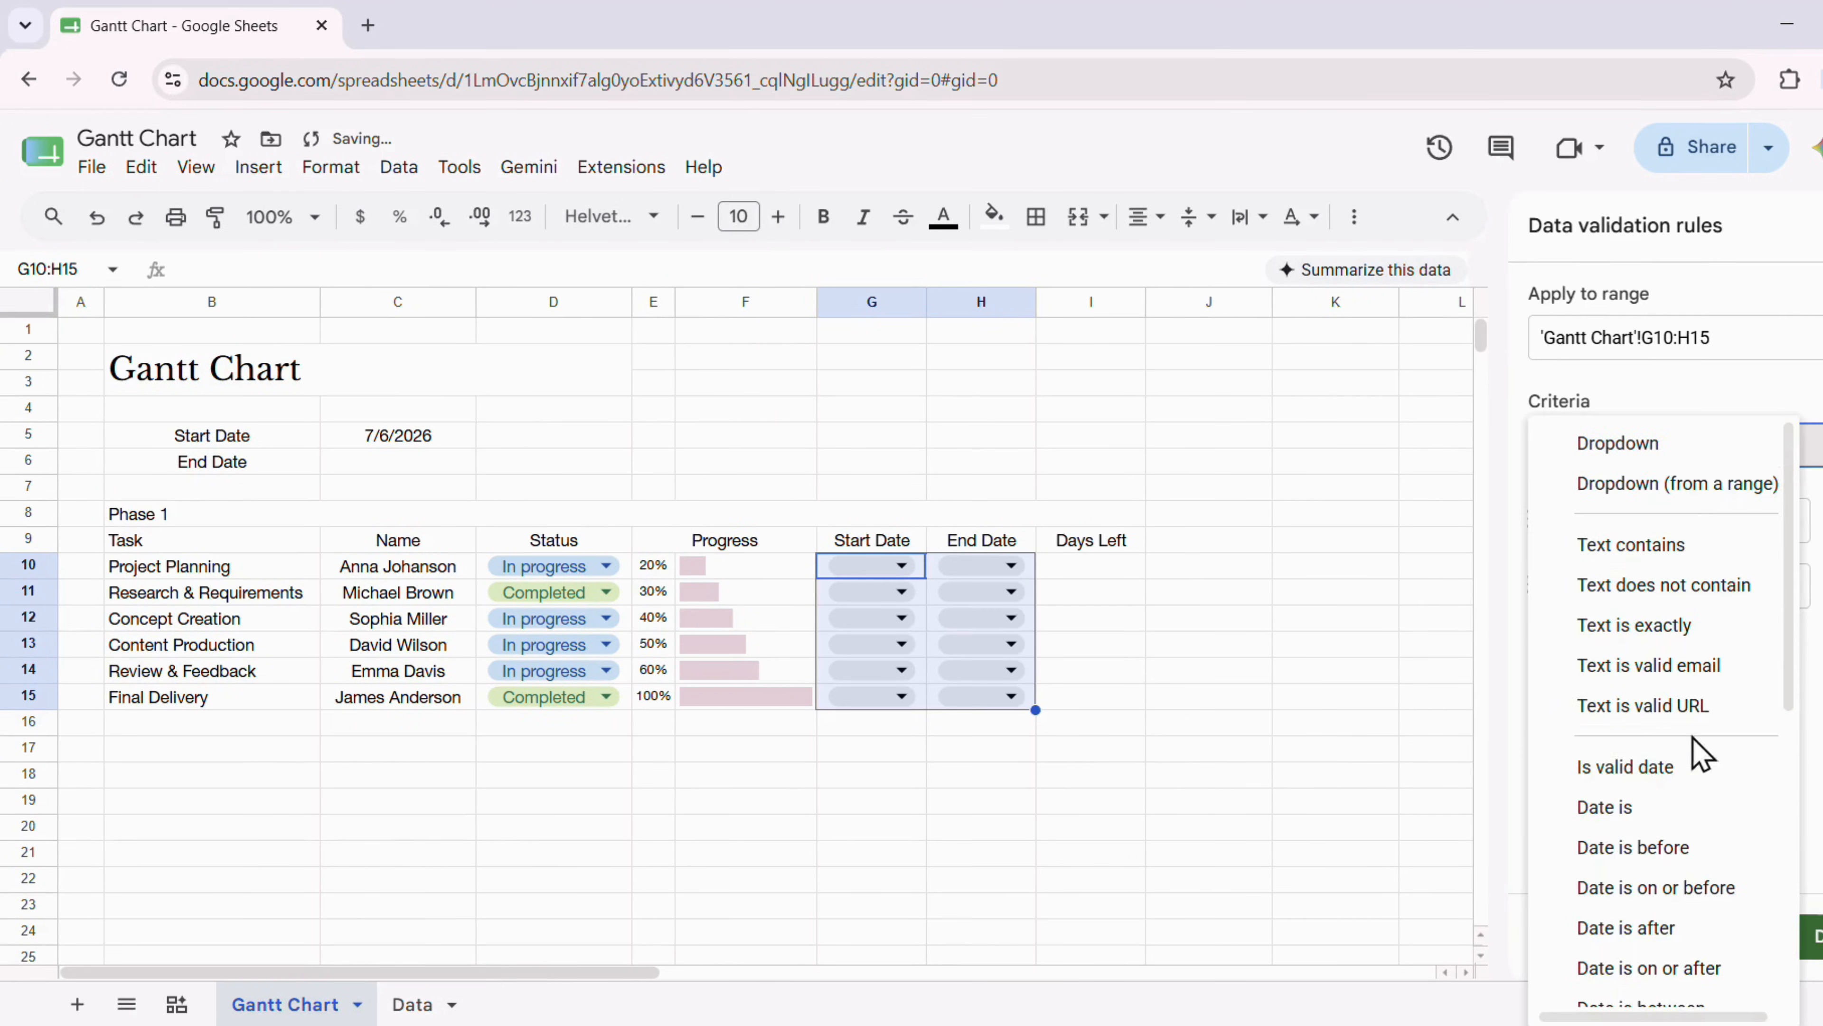
click(1692, 770)
click(1667, 733)
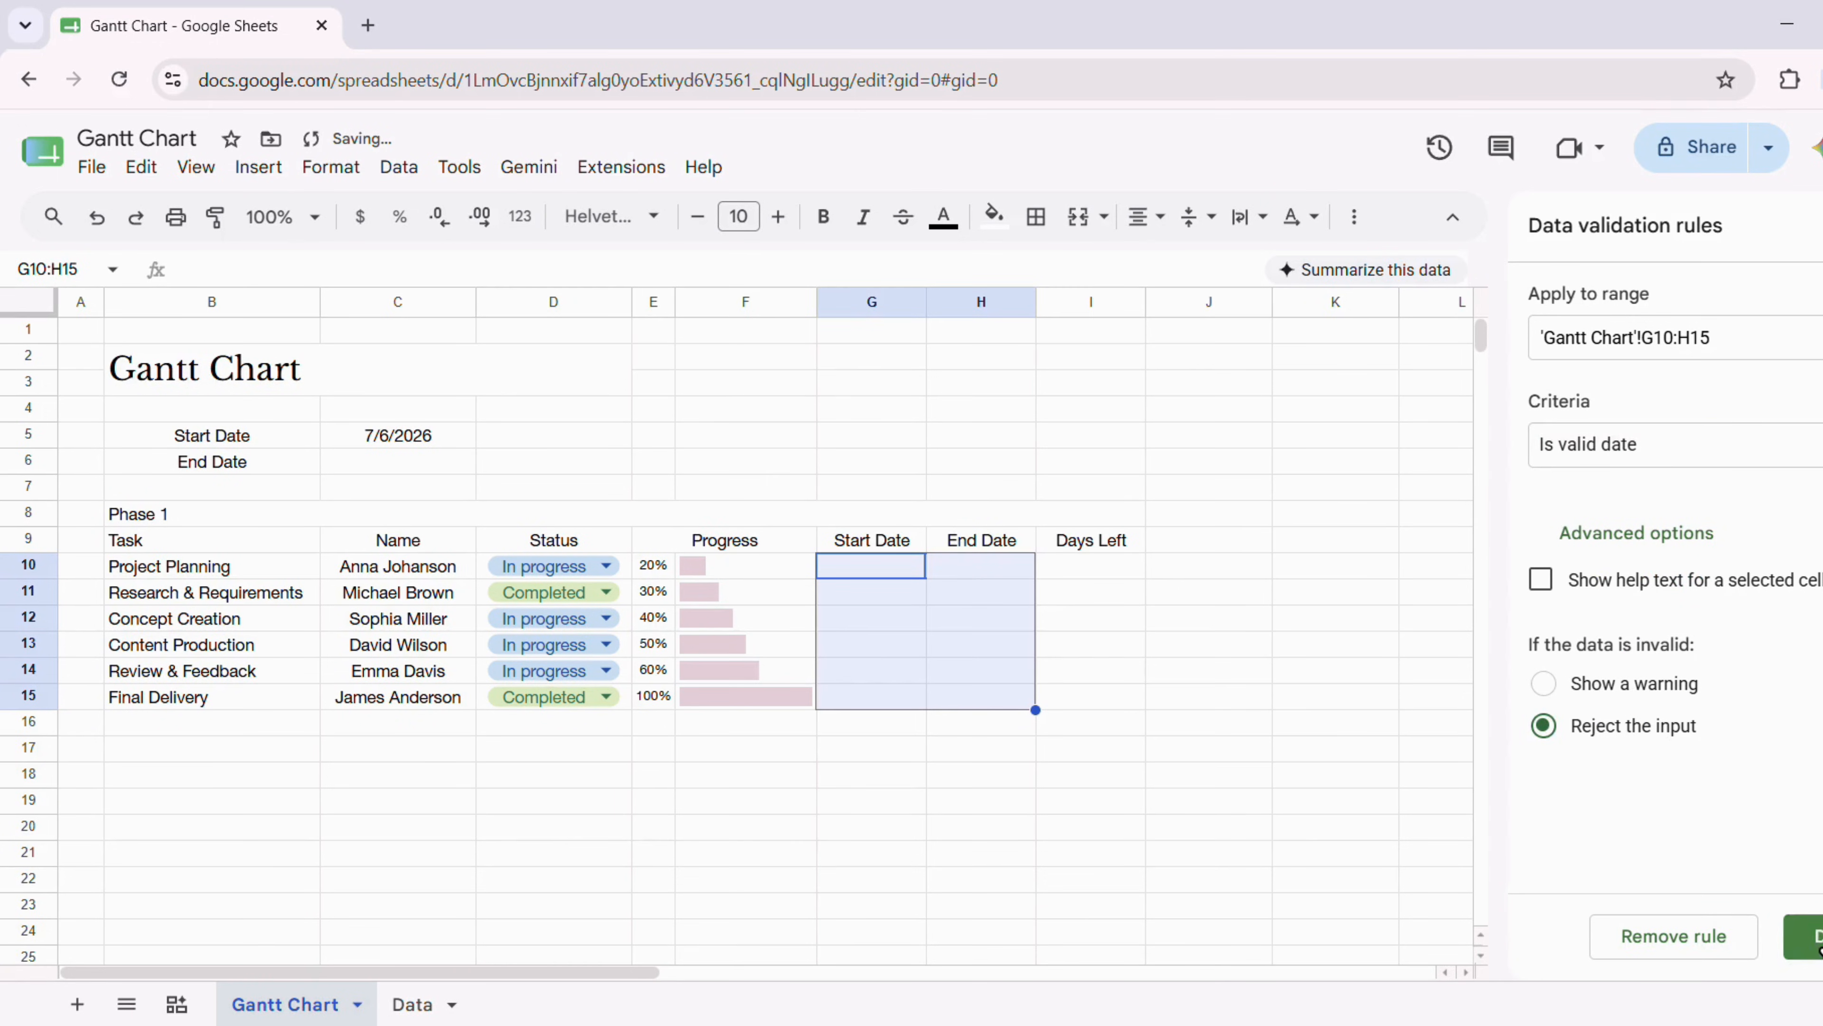
click(1808, 936)
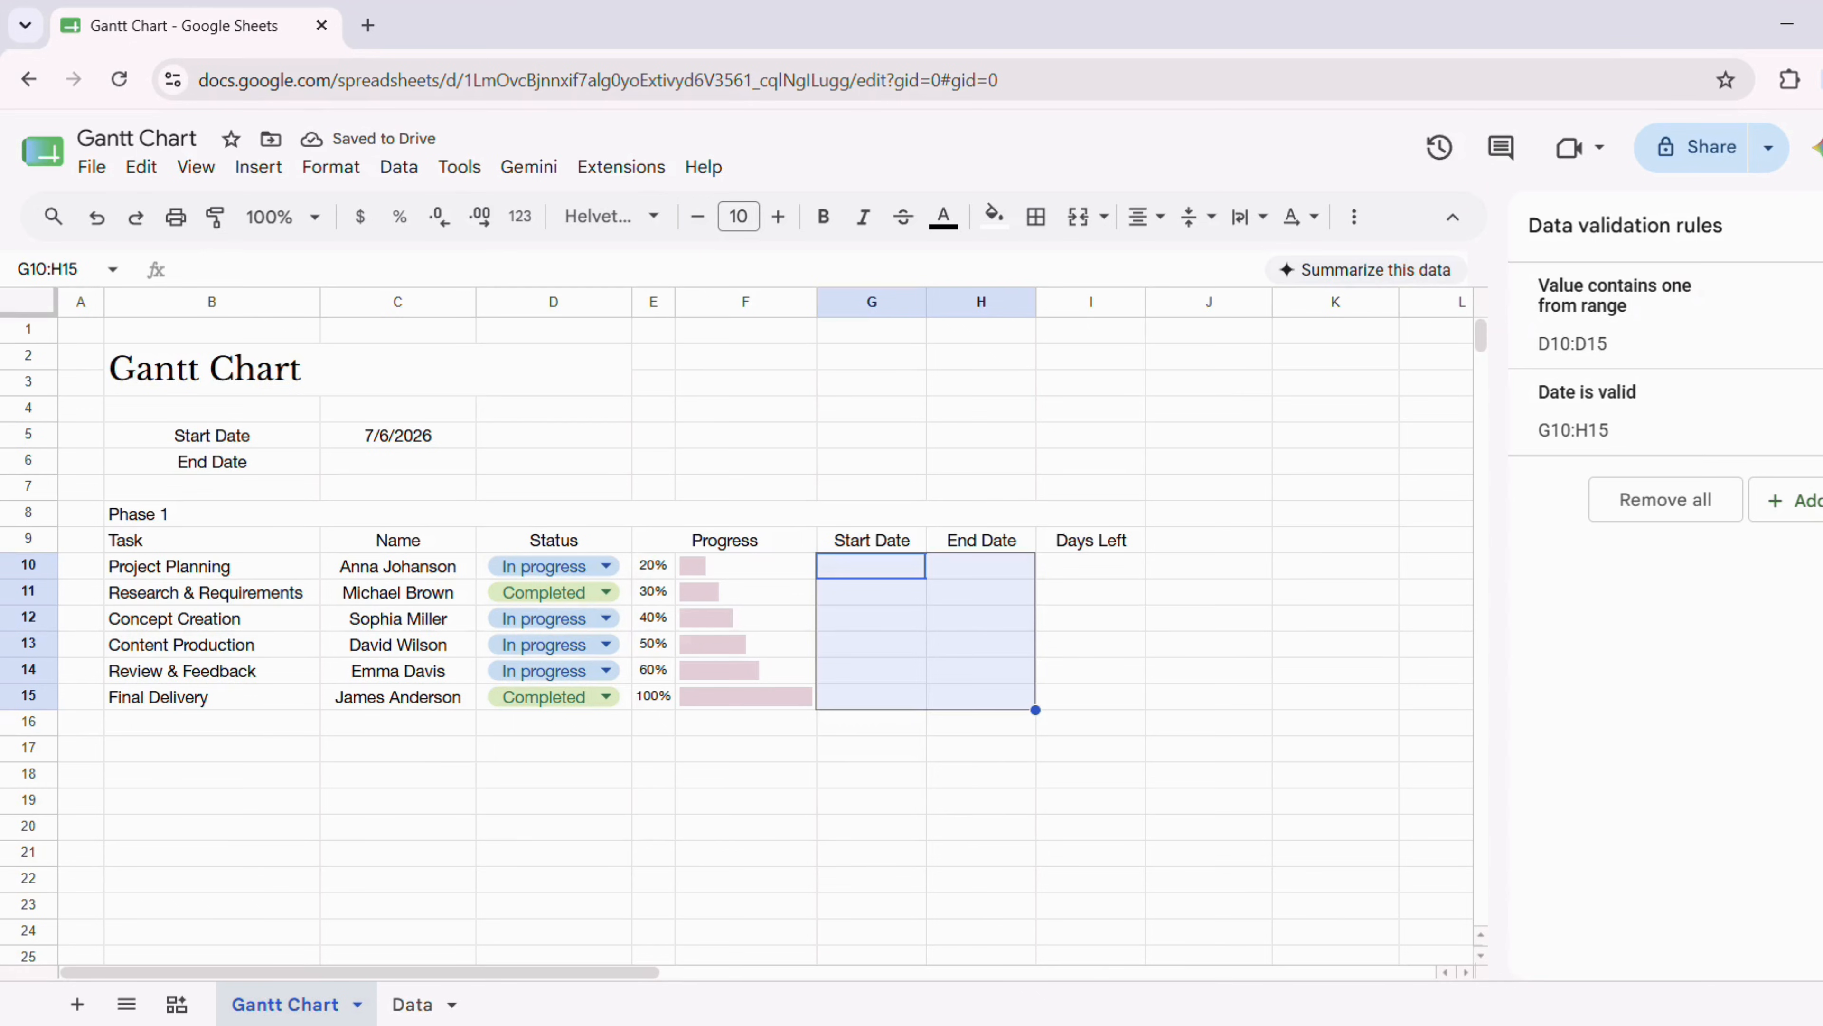
Set the Project Planning task's start date to 7/7/2026 and end date to 7/17/2026
click(886, 587)
double_click(877, 567)
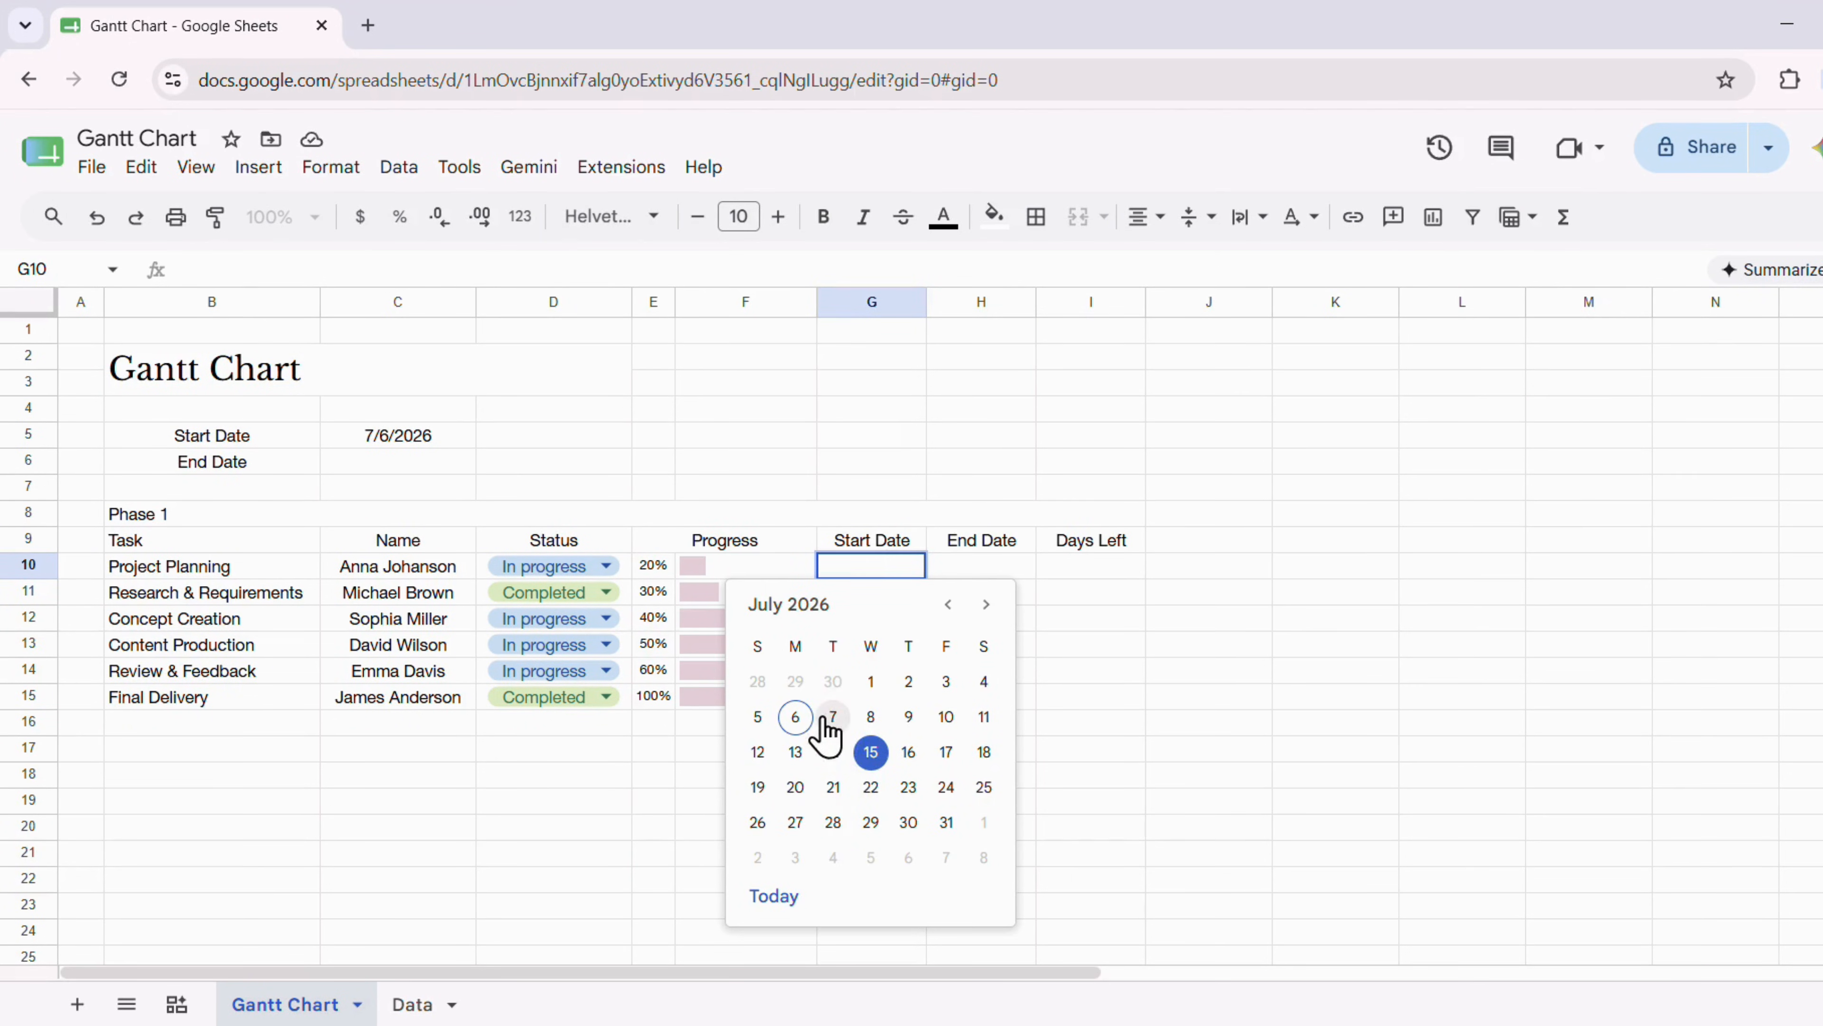
click(831, 717)
double_click(993, 564)
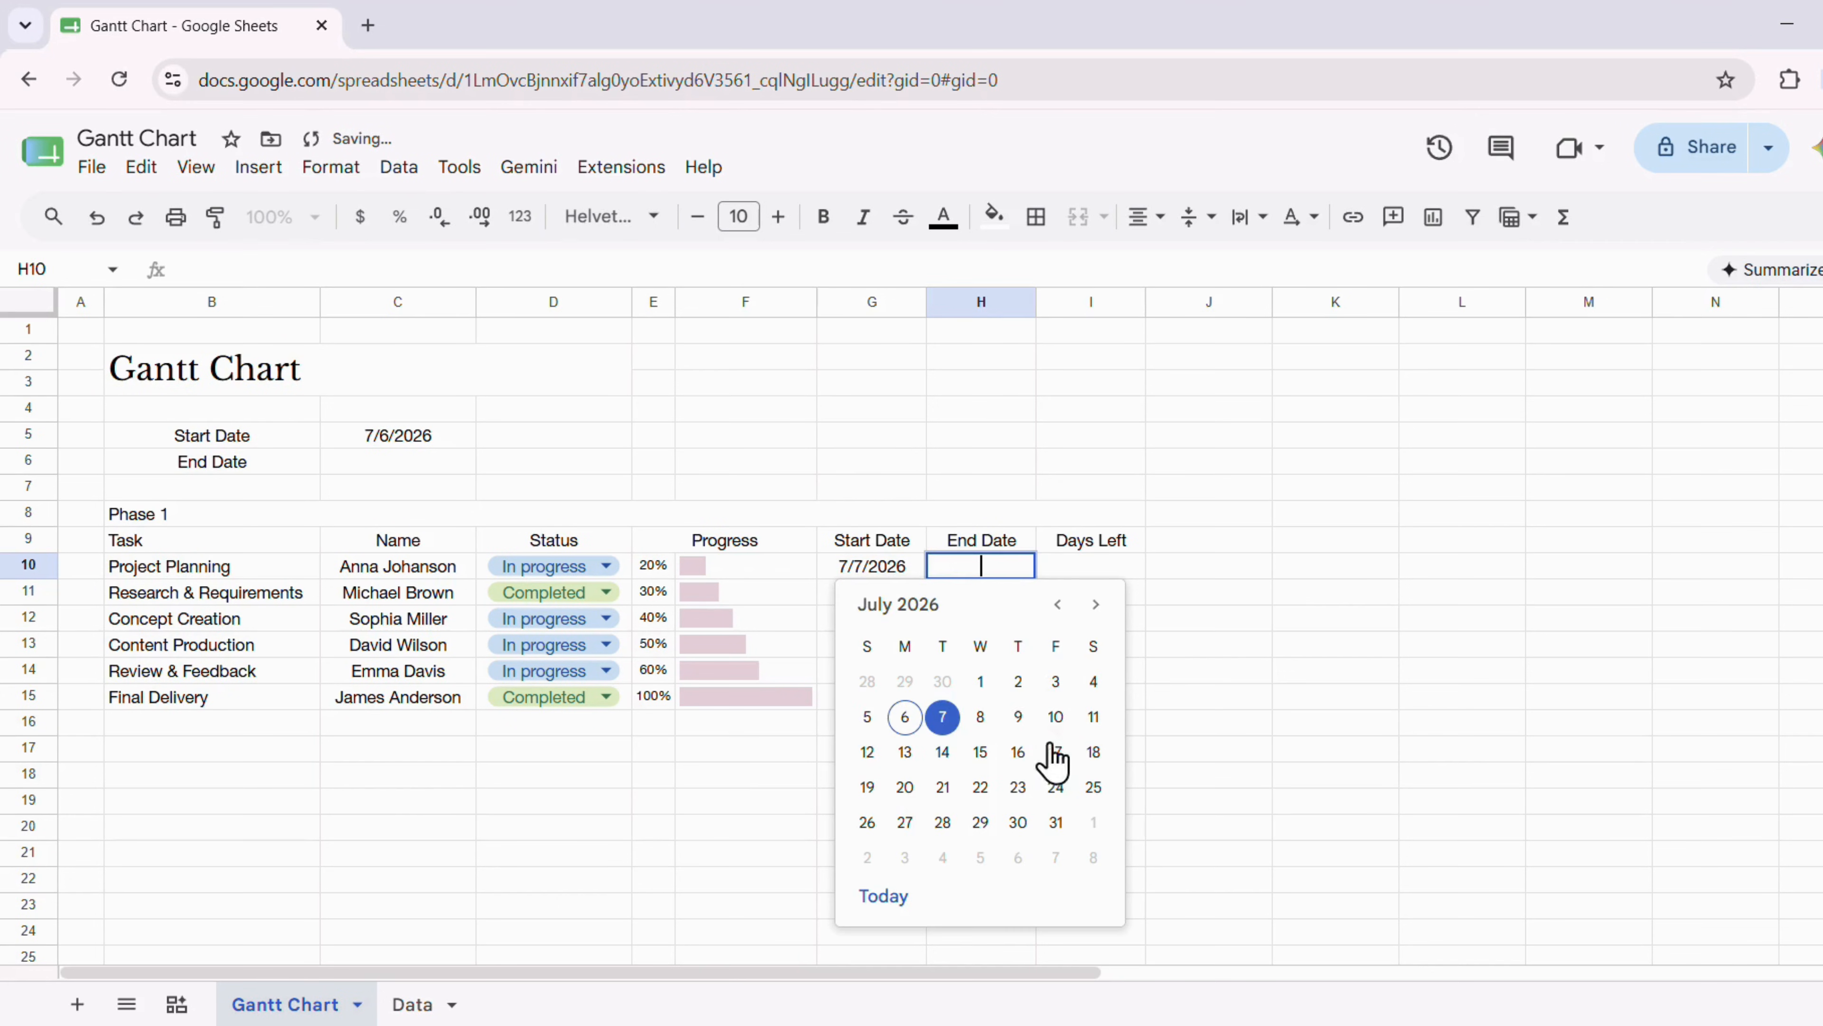
click(1055, 763)
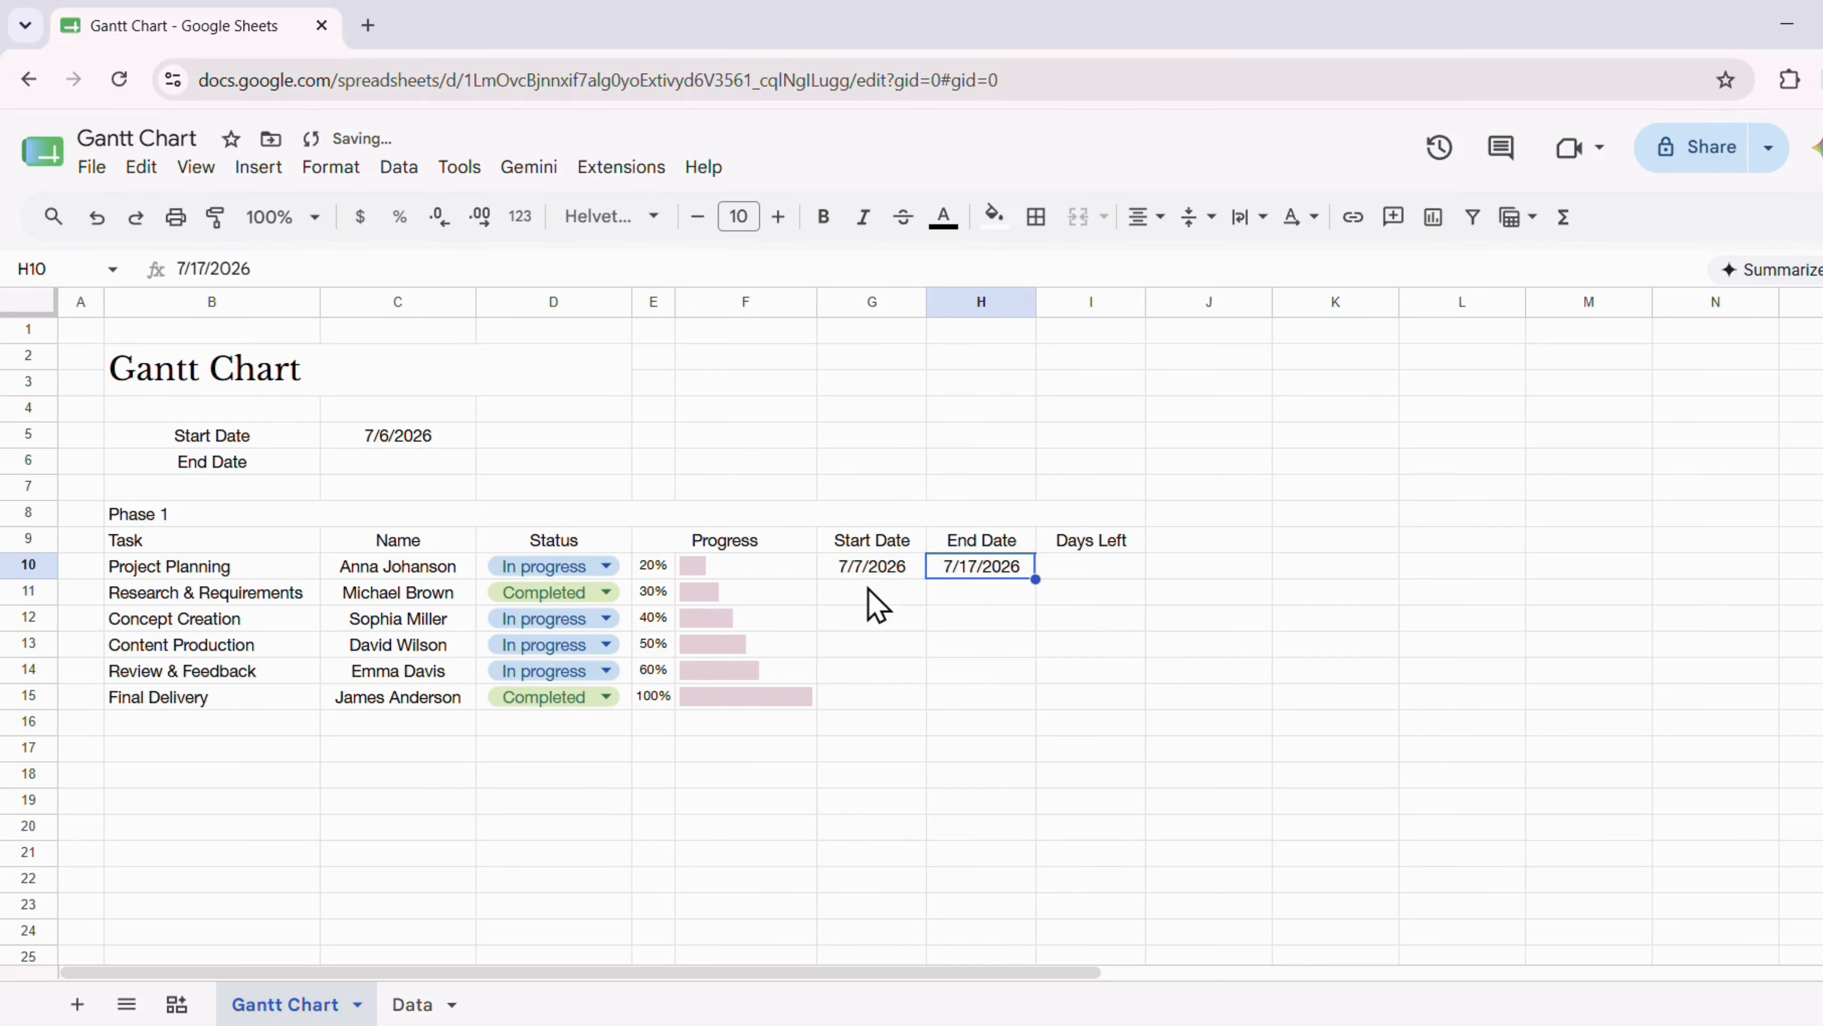
Set the Research & Requirements task's start date to 7/6/2026 and end date to 7/30/2026
click(861, 594)
double_click(861, 595)
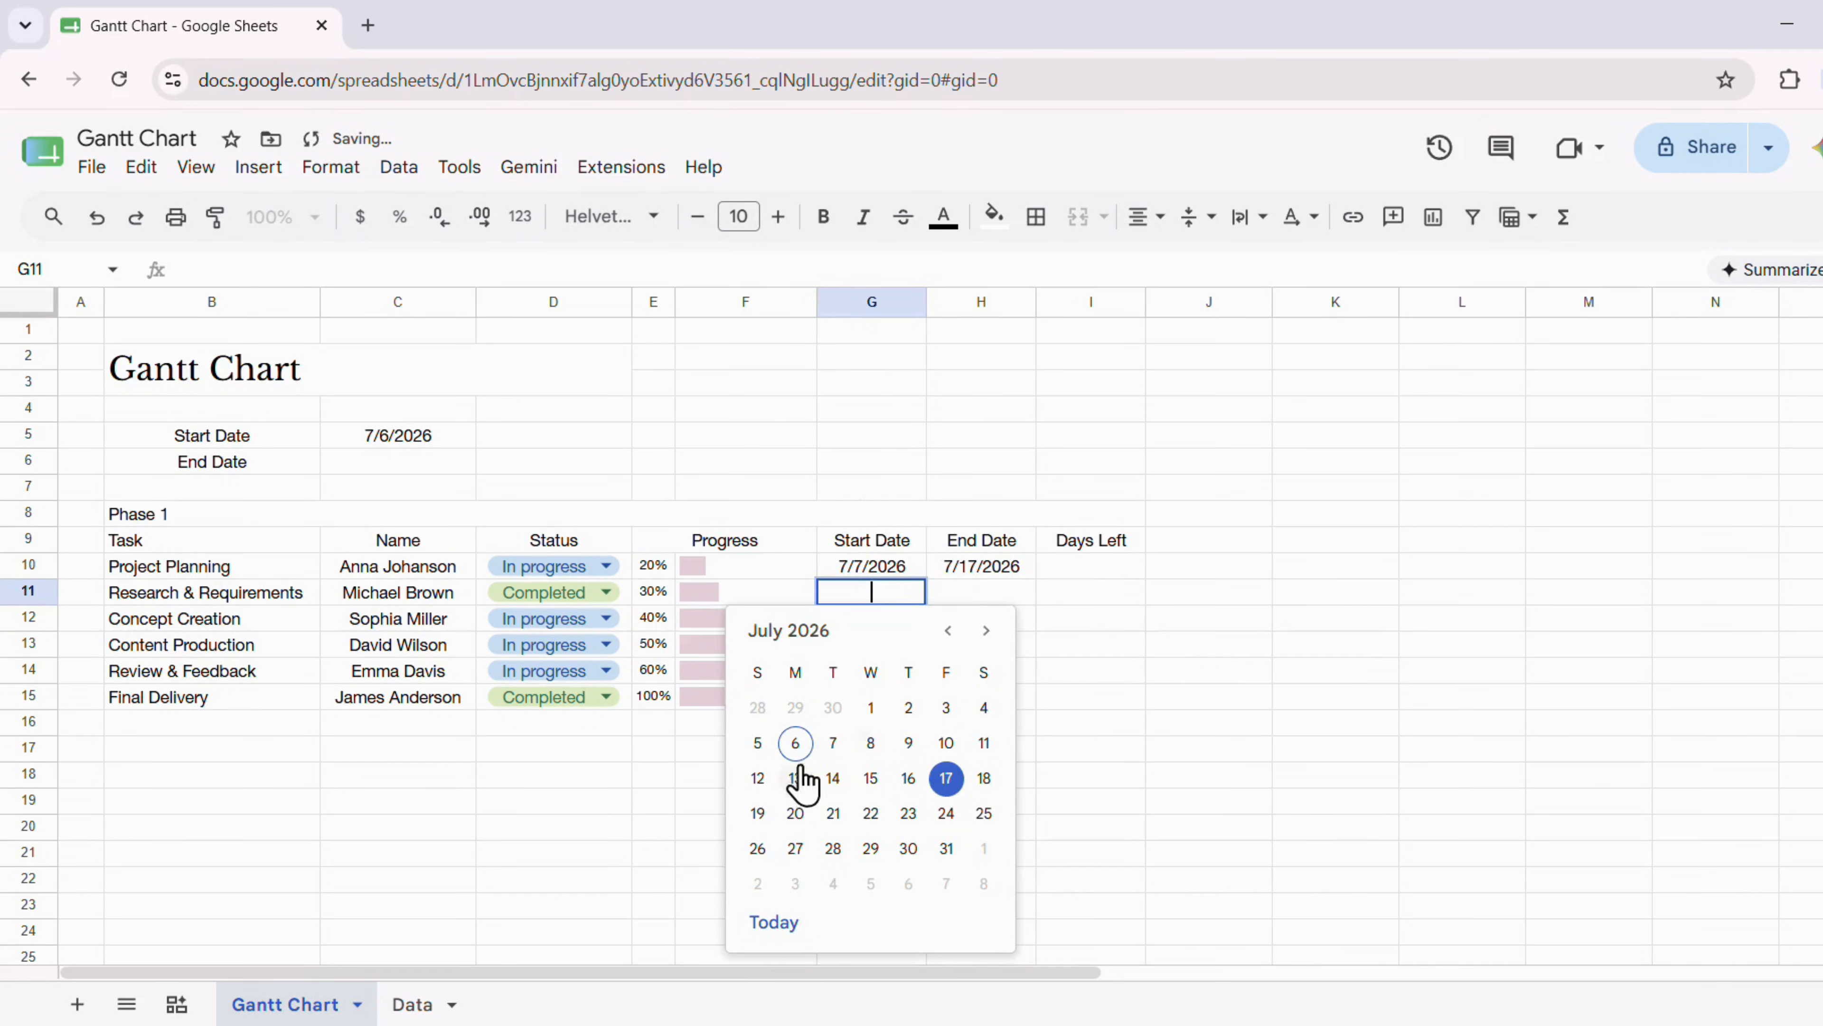
click(794, 744)
click(1025, 590)
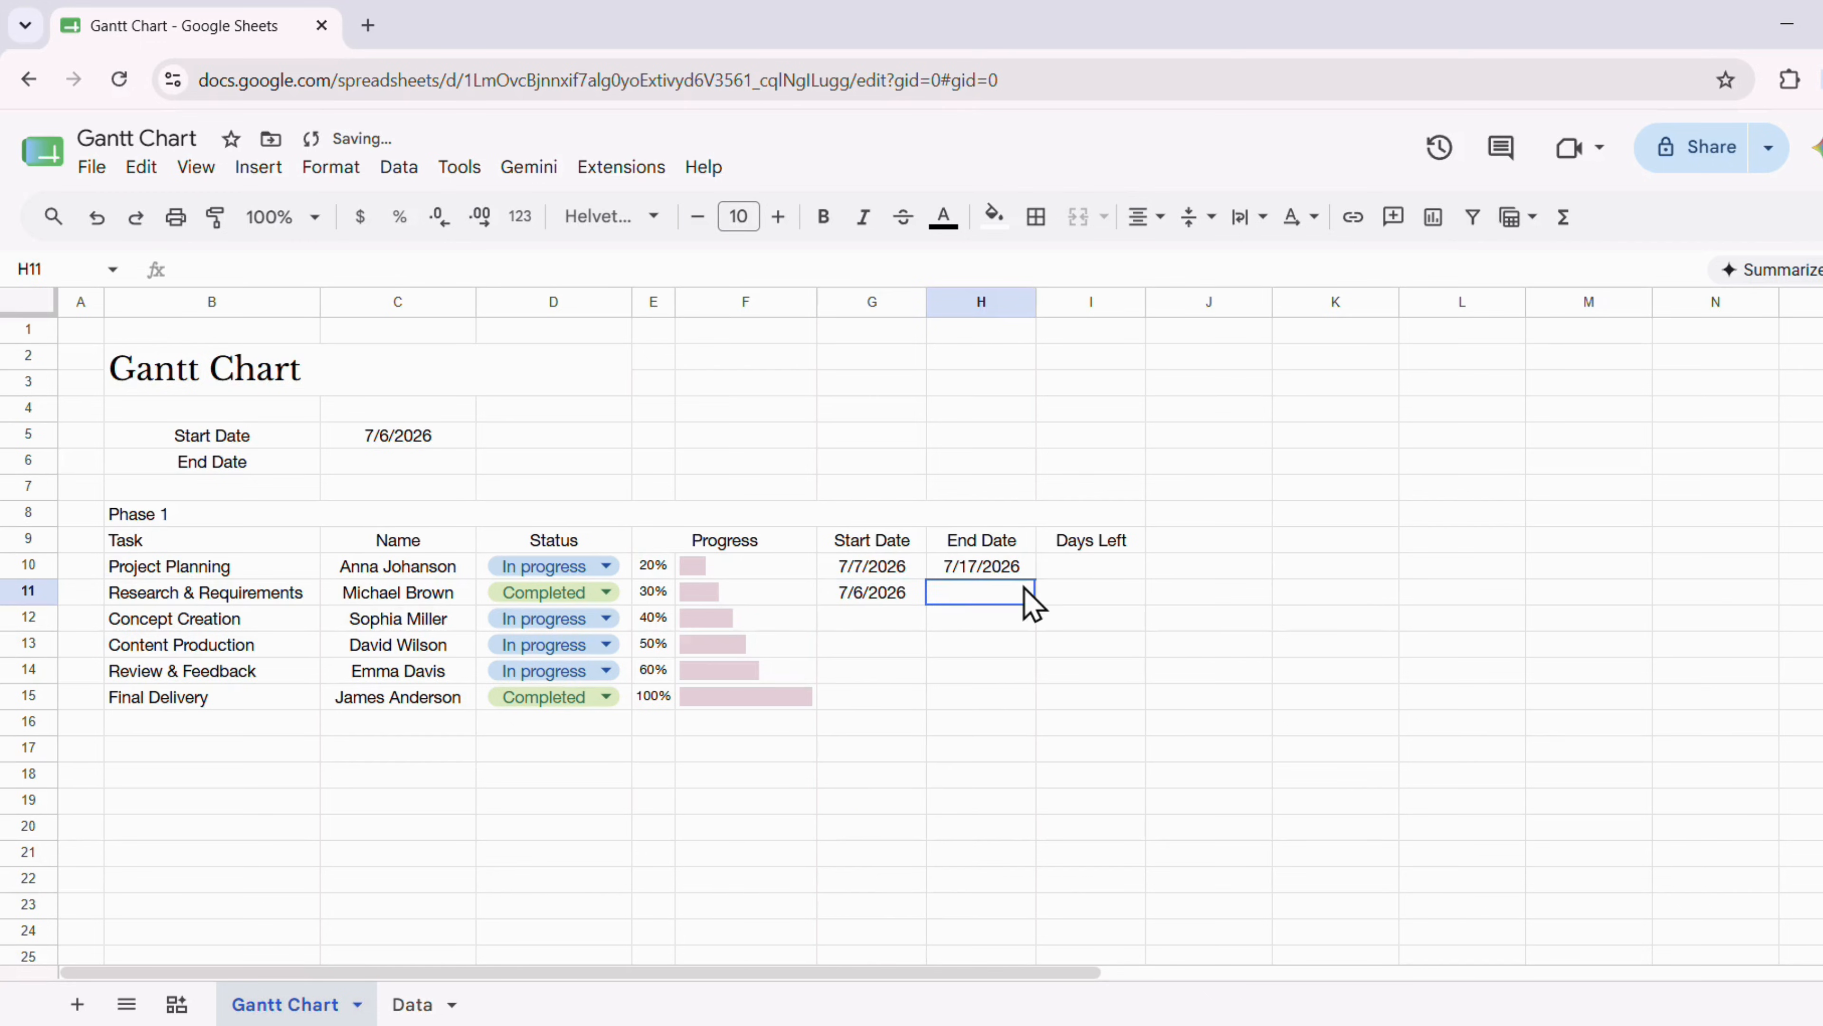
double_click(1025, 590)
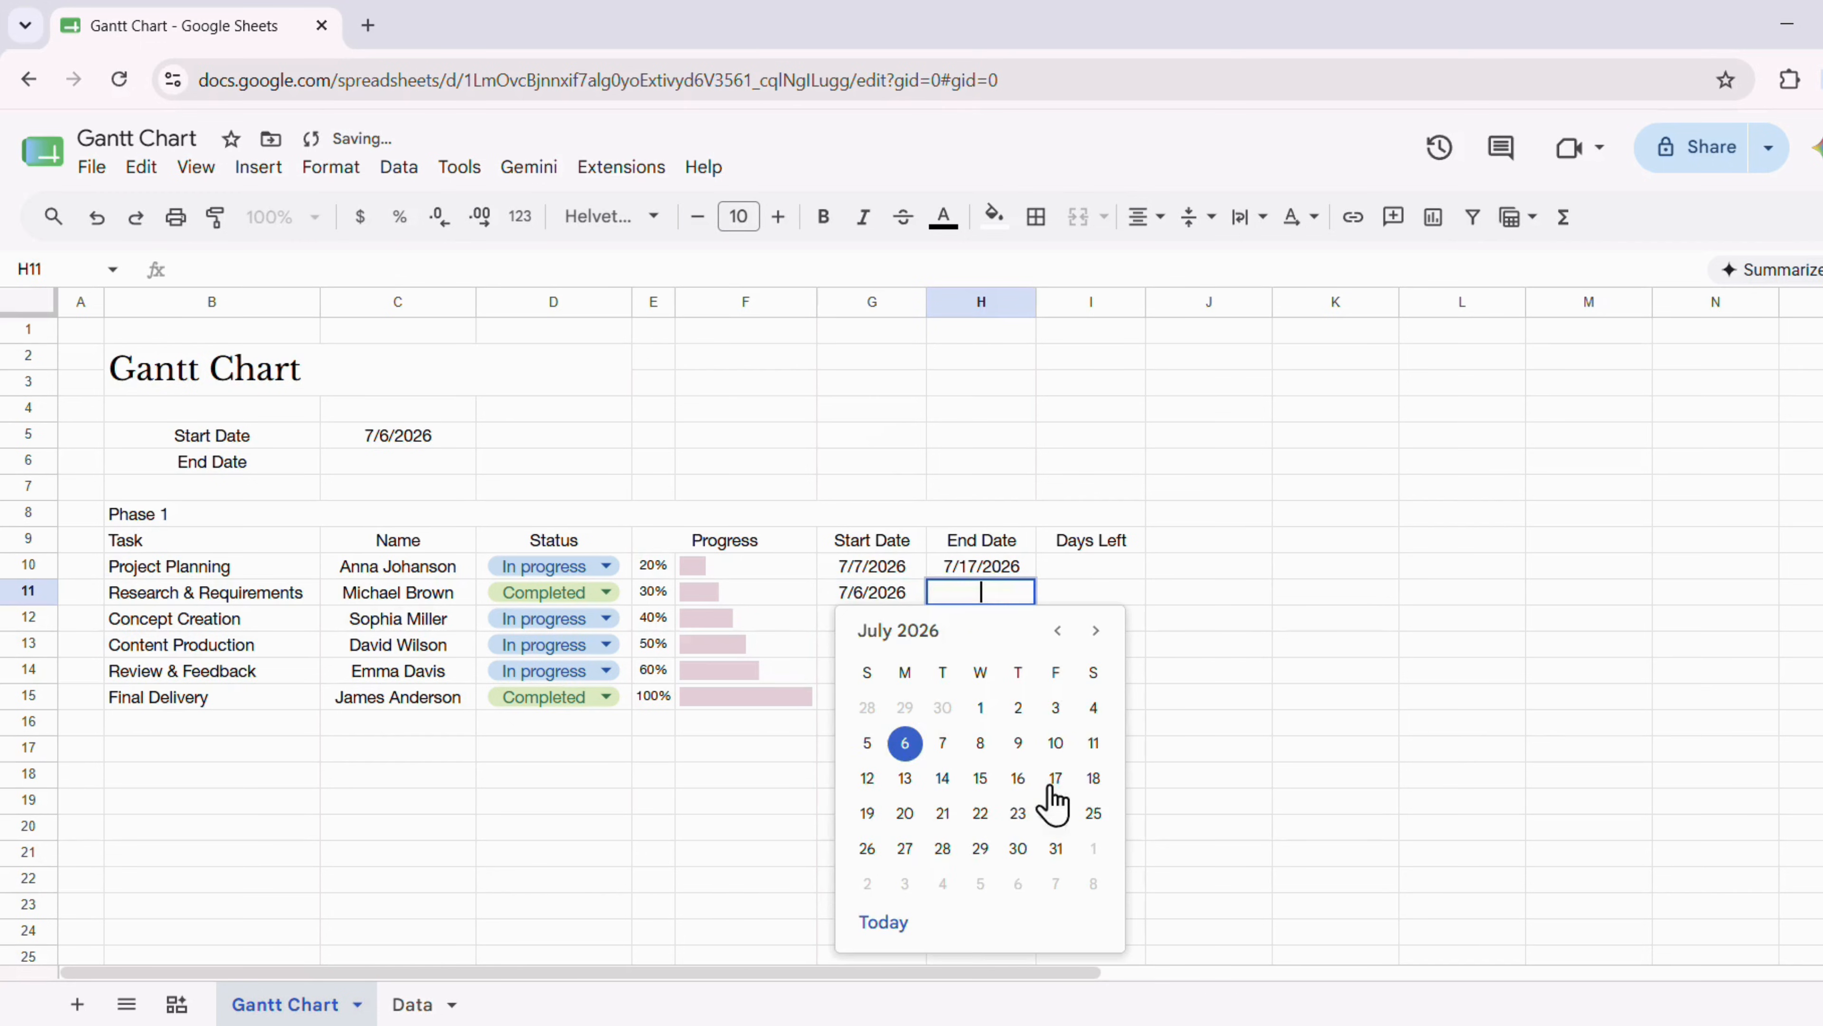
click(1017, 850)
double_click(858, 597)
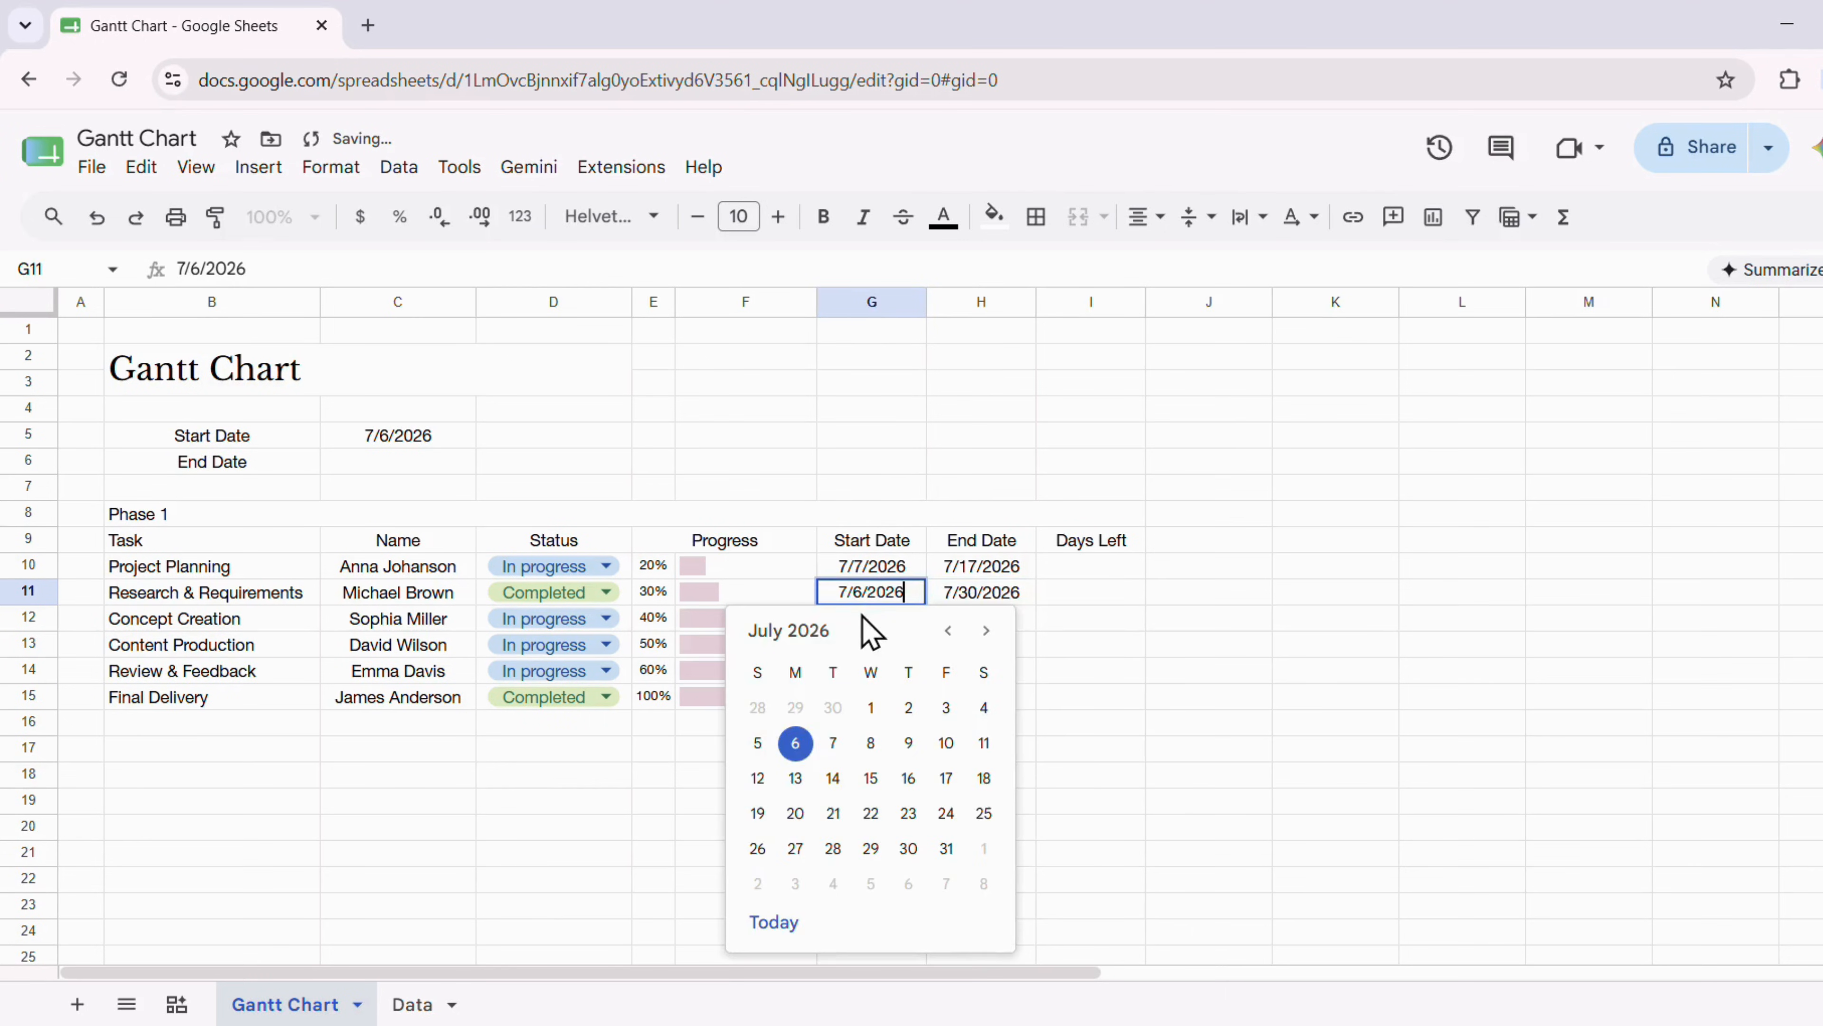
click(1109, 588)
Set the Concept Creation task's start date to 7/1/2026 and end date to 7/31/2026
click(865, 619)
double_click(867, 619)
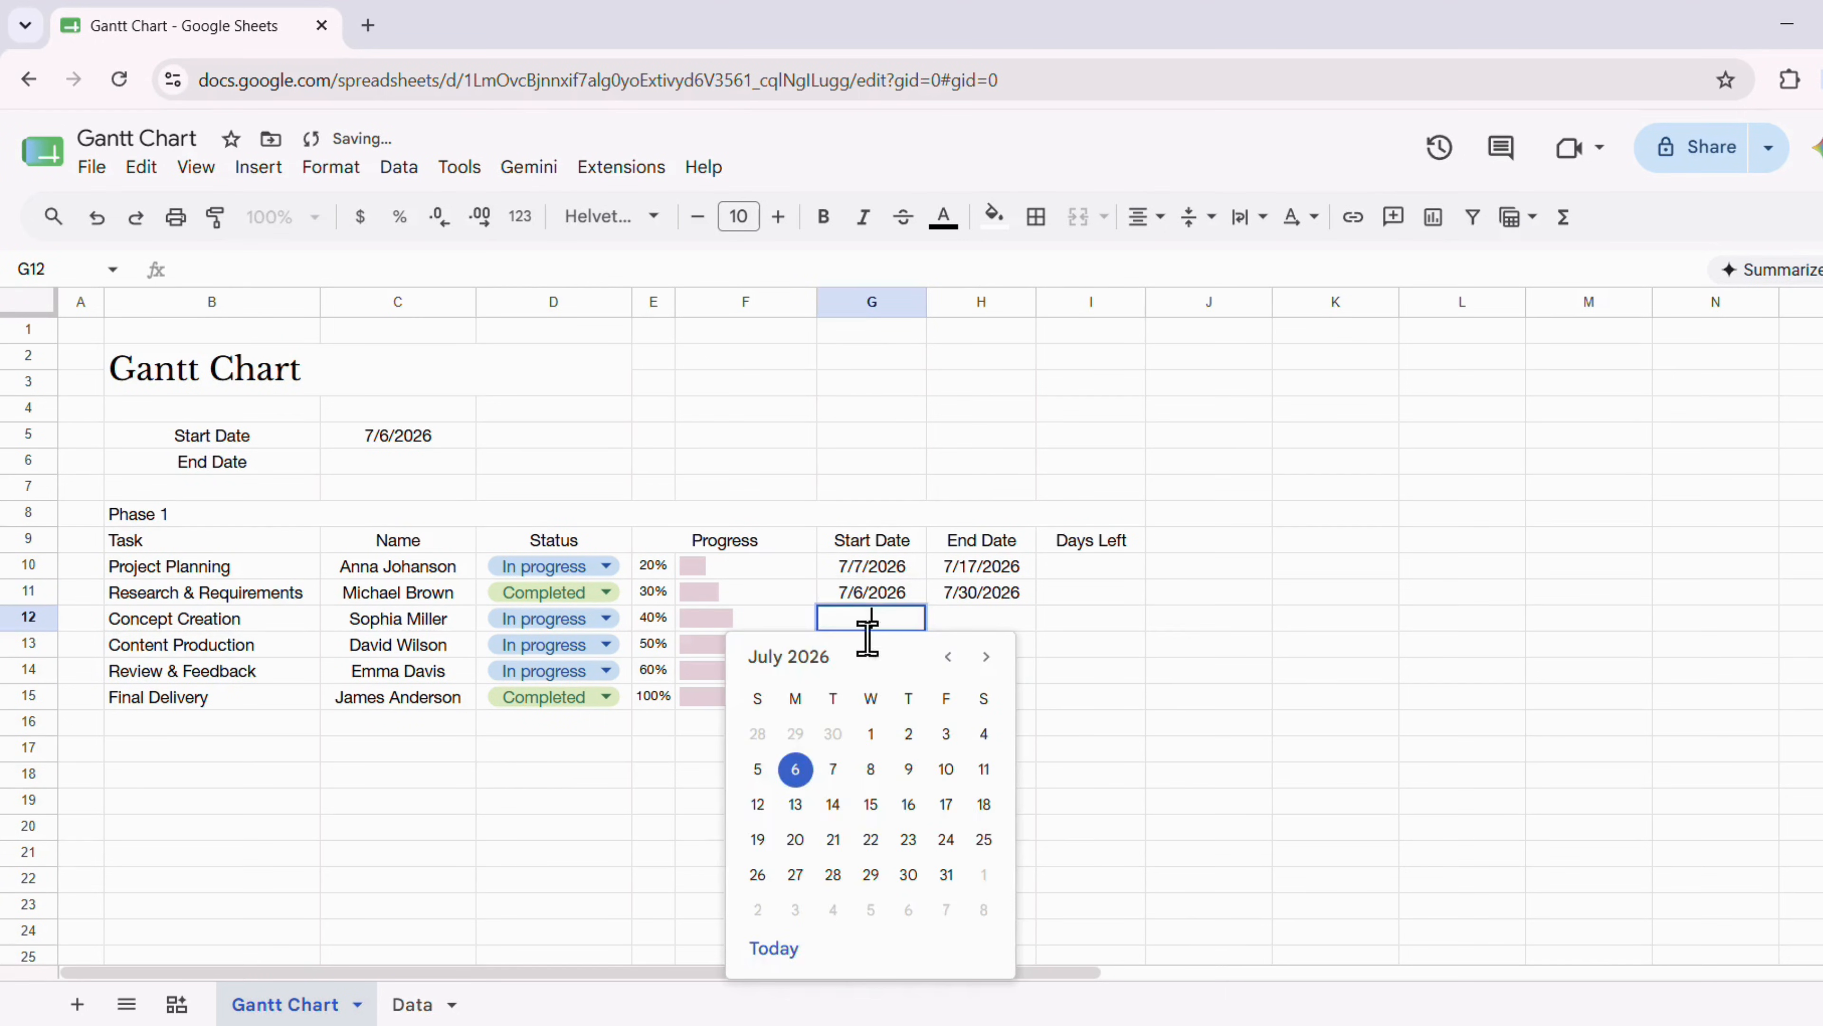
click(871, 733)
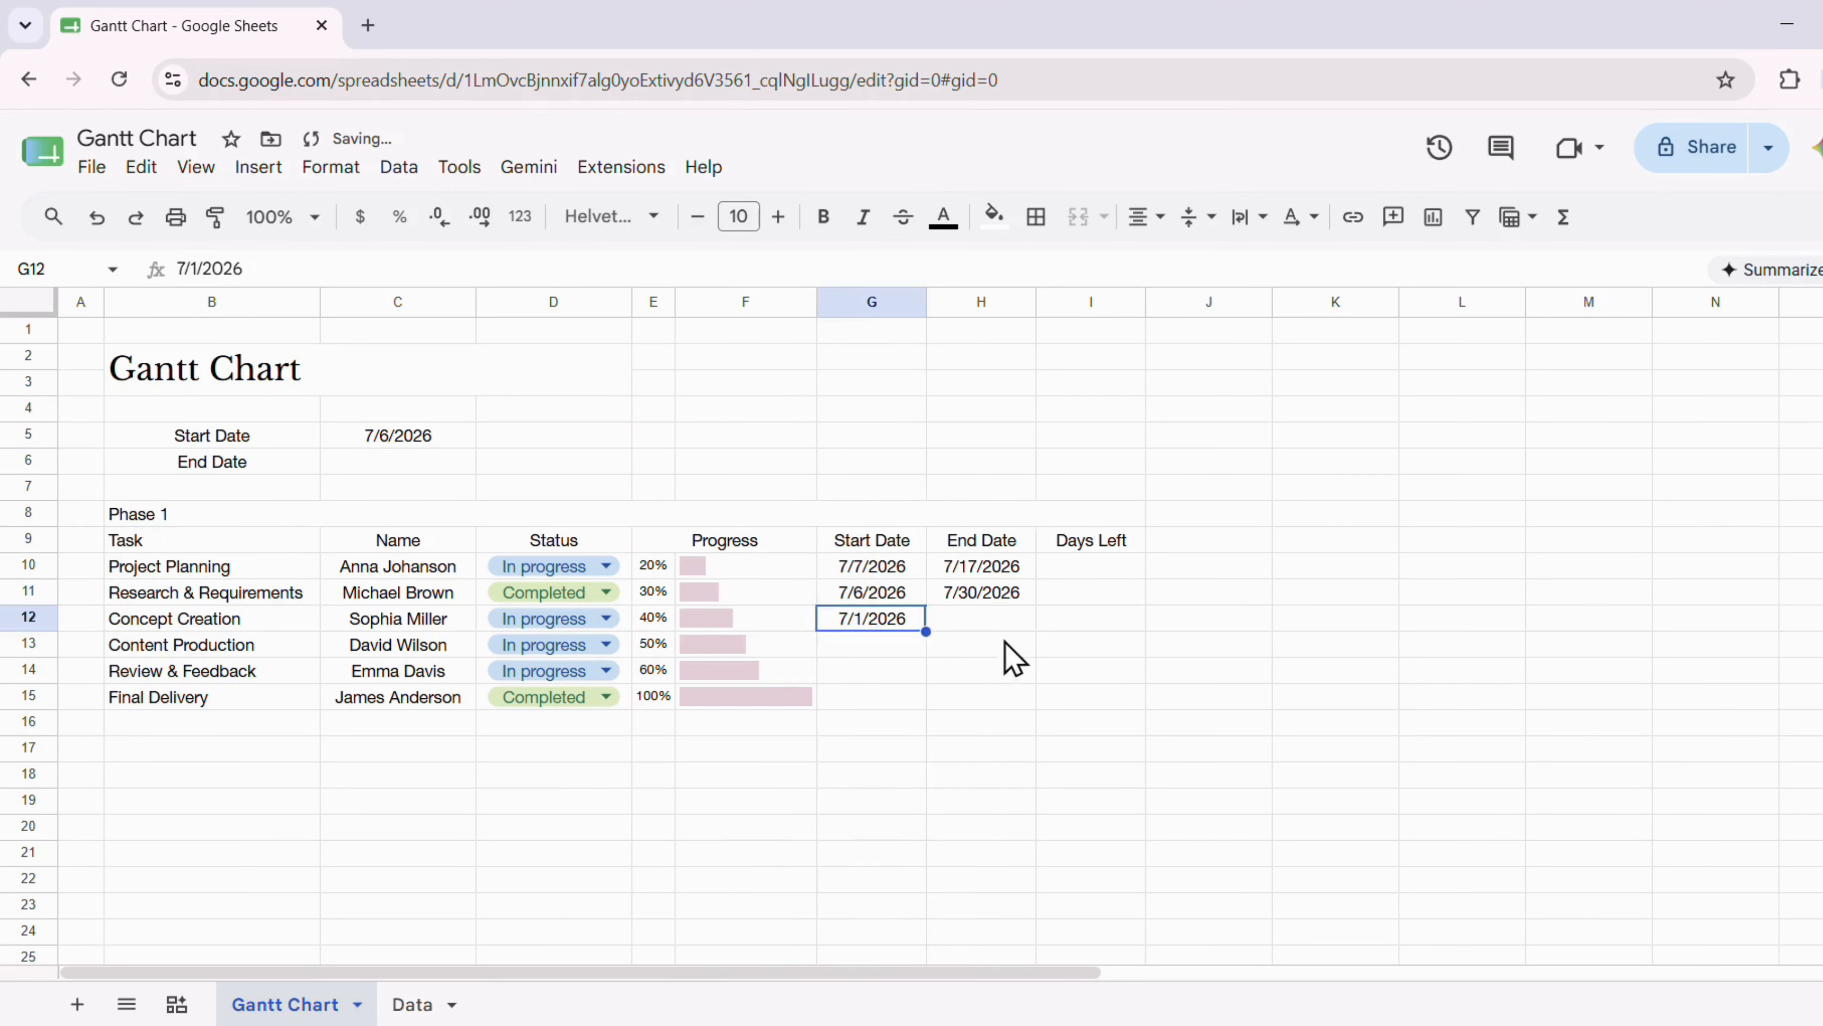
click(990, 622)
double_click(989, 622)
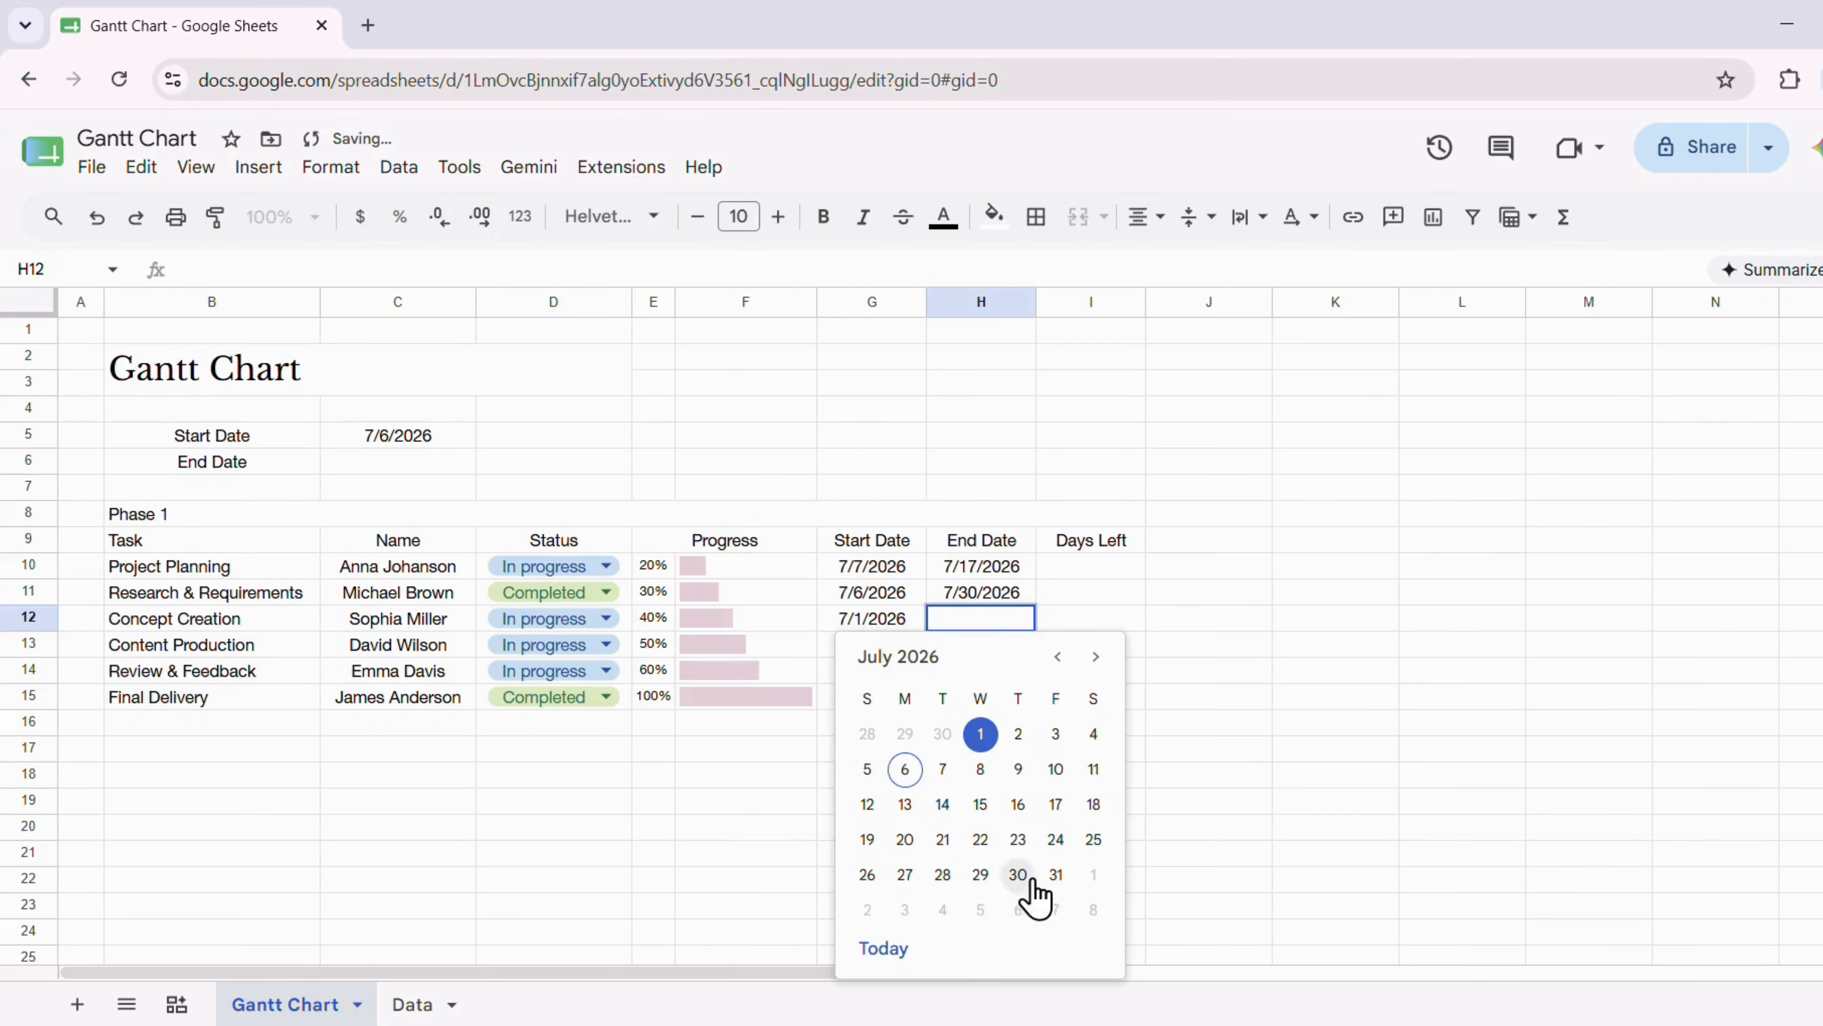
click(1056, 876)
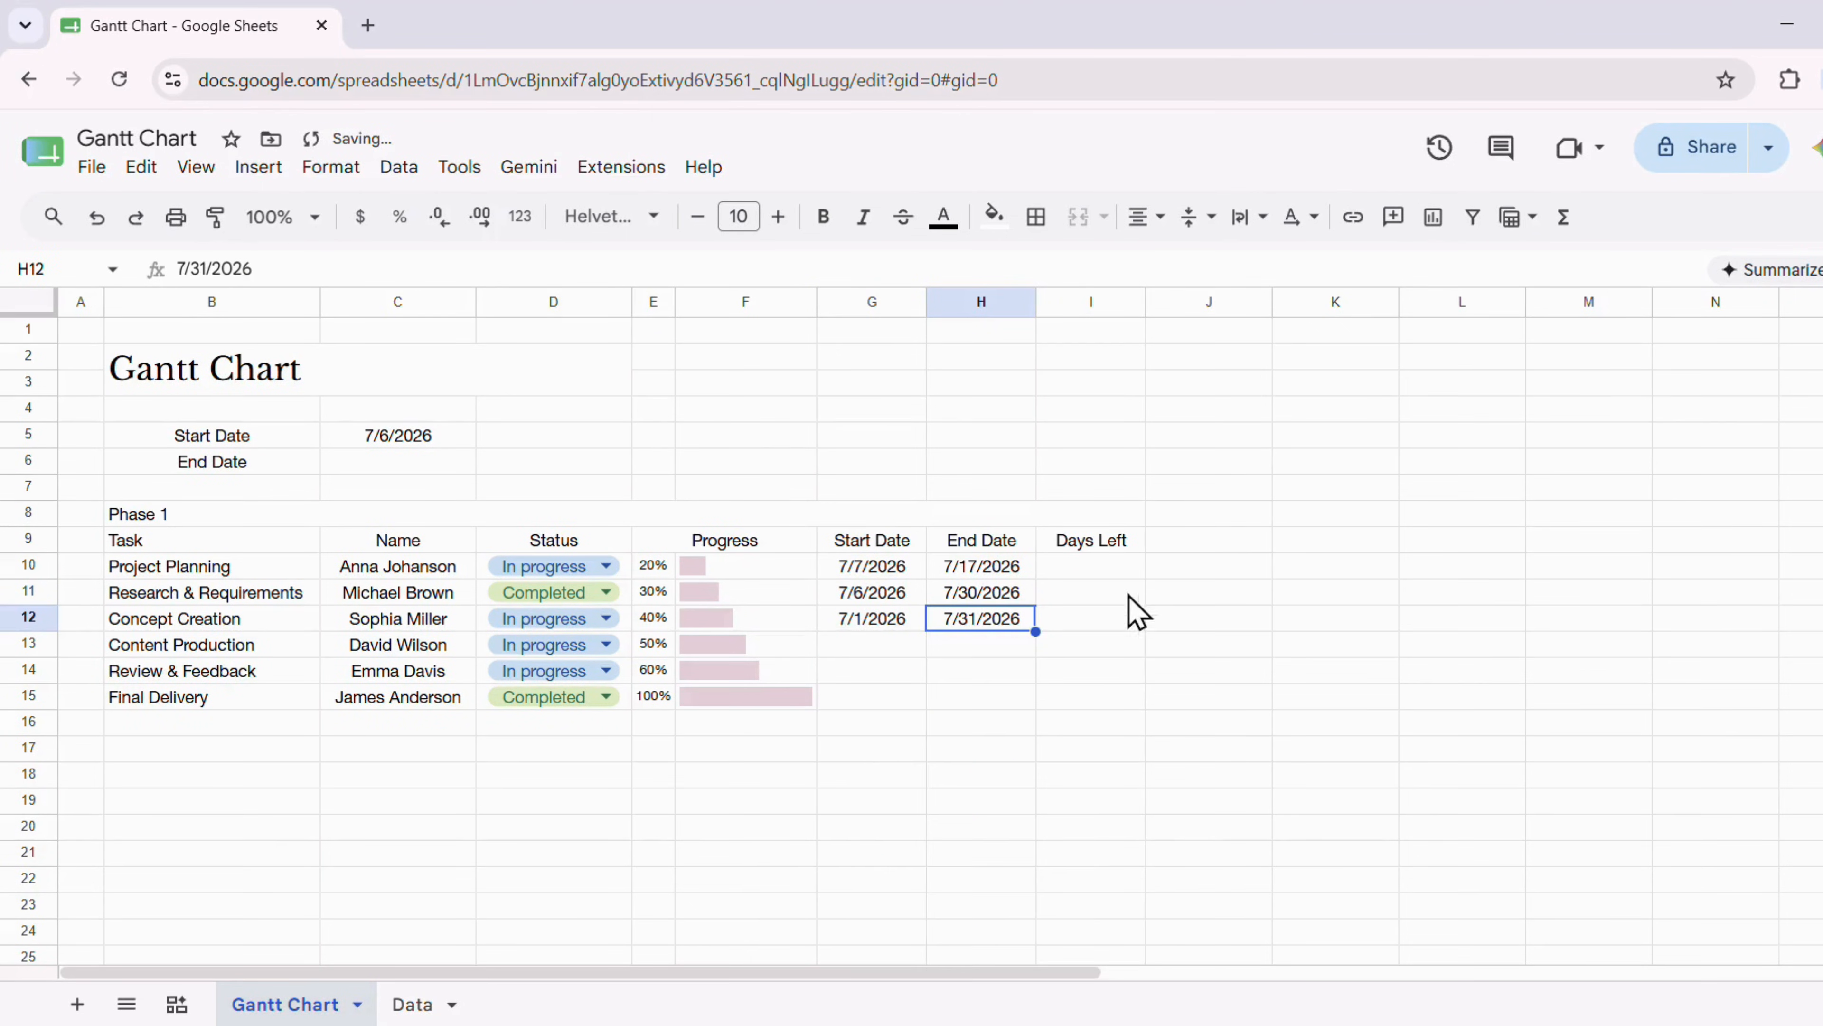
Enter the formula =if(H10="","",H10-today()) in I10 to calculate the days left for Project Planning
click(1099, 574)
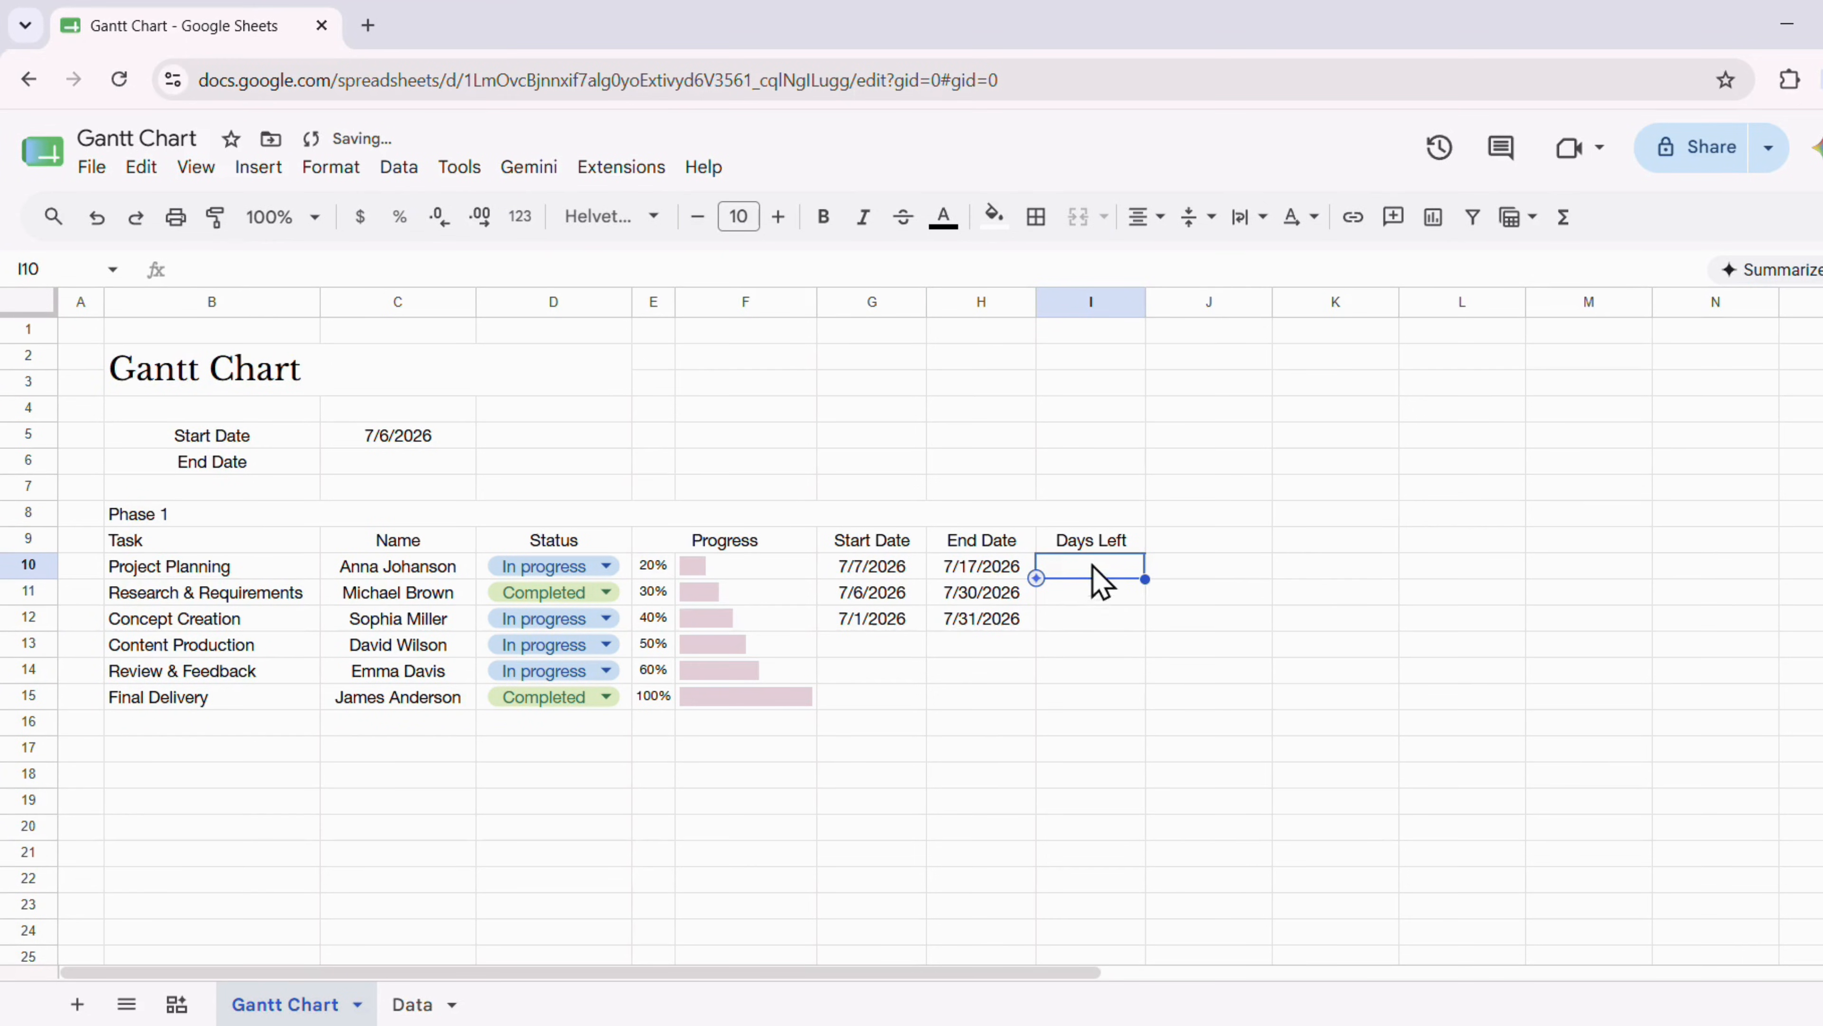
text(=)
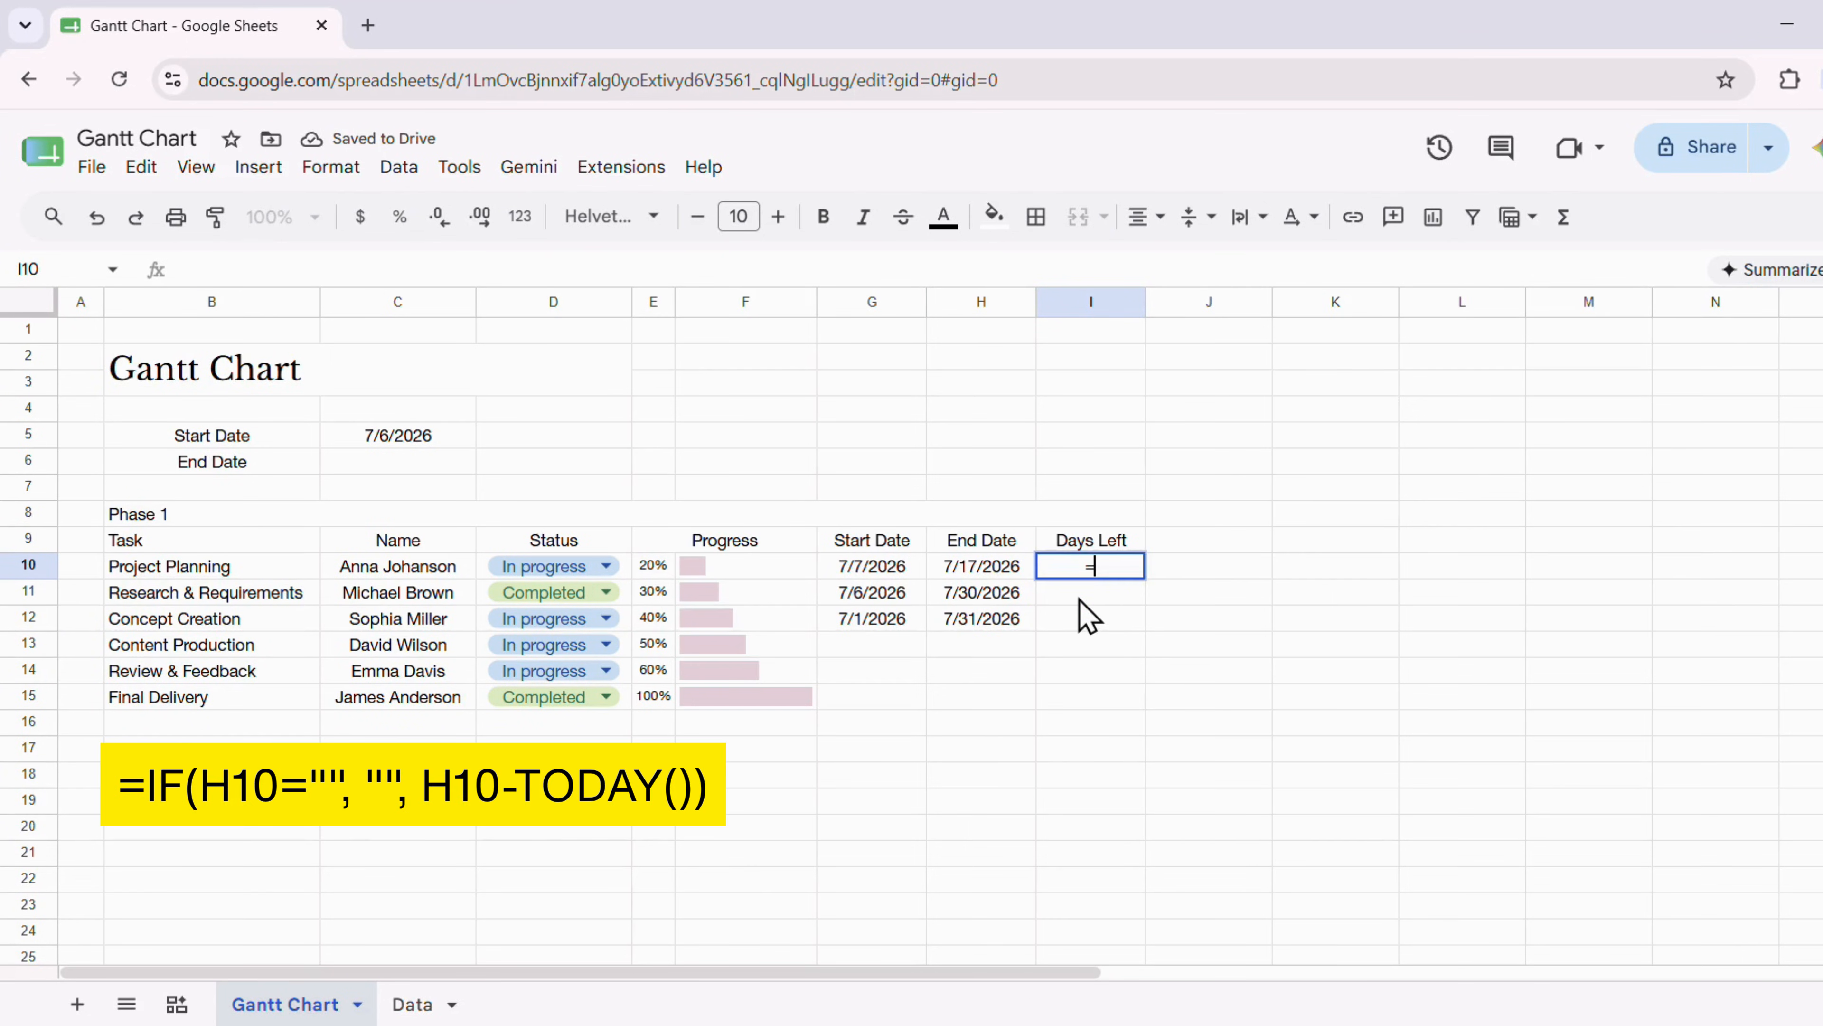
text(if()
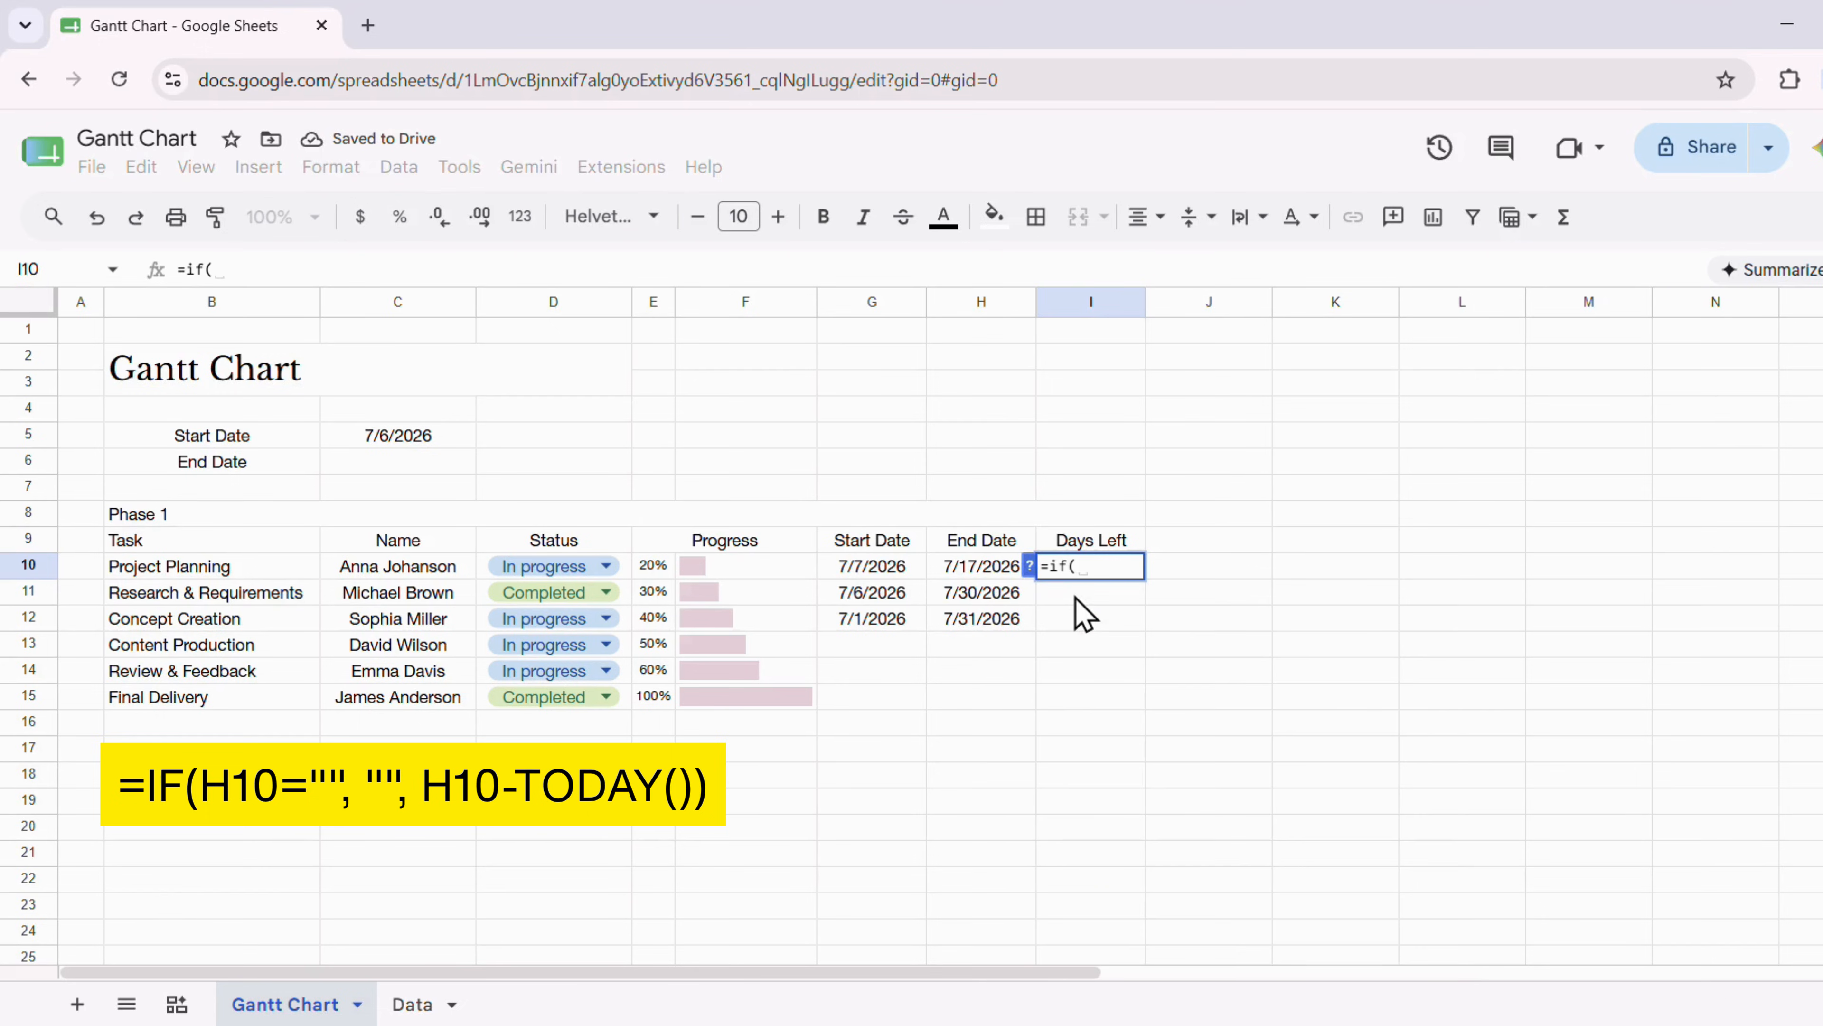
text(H10)
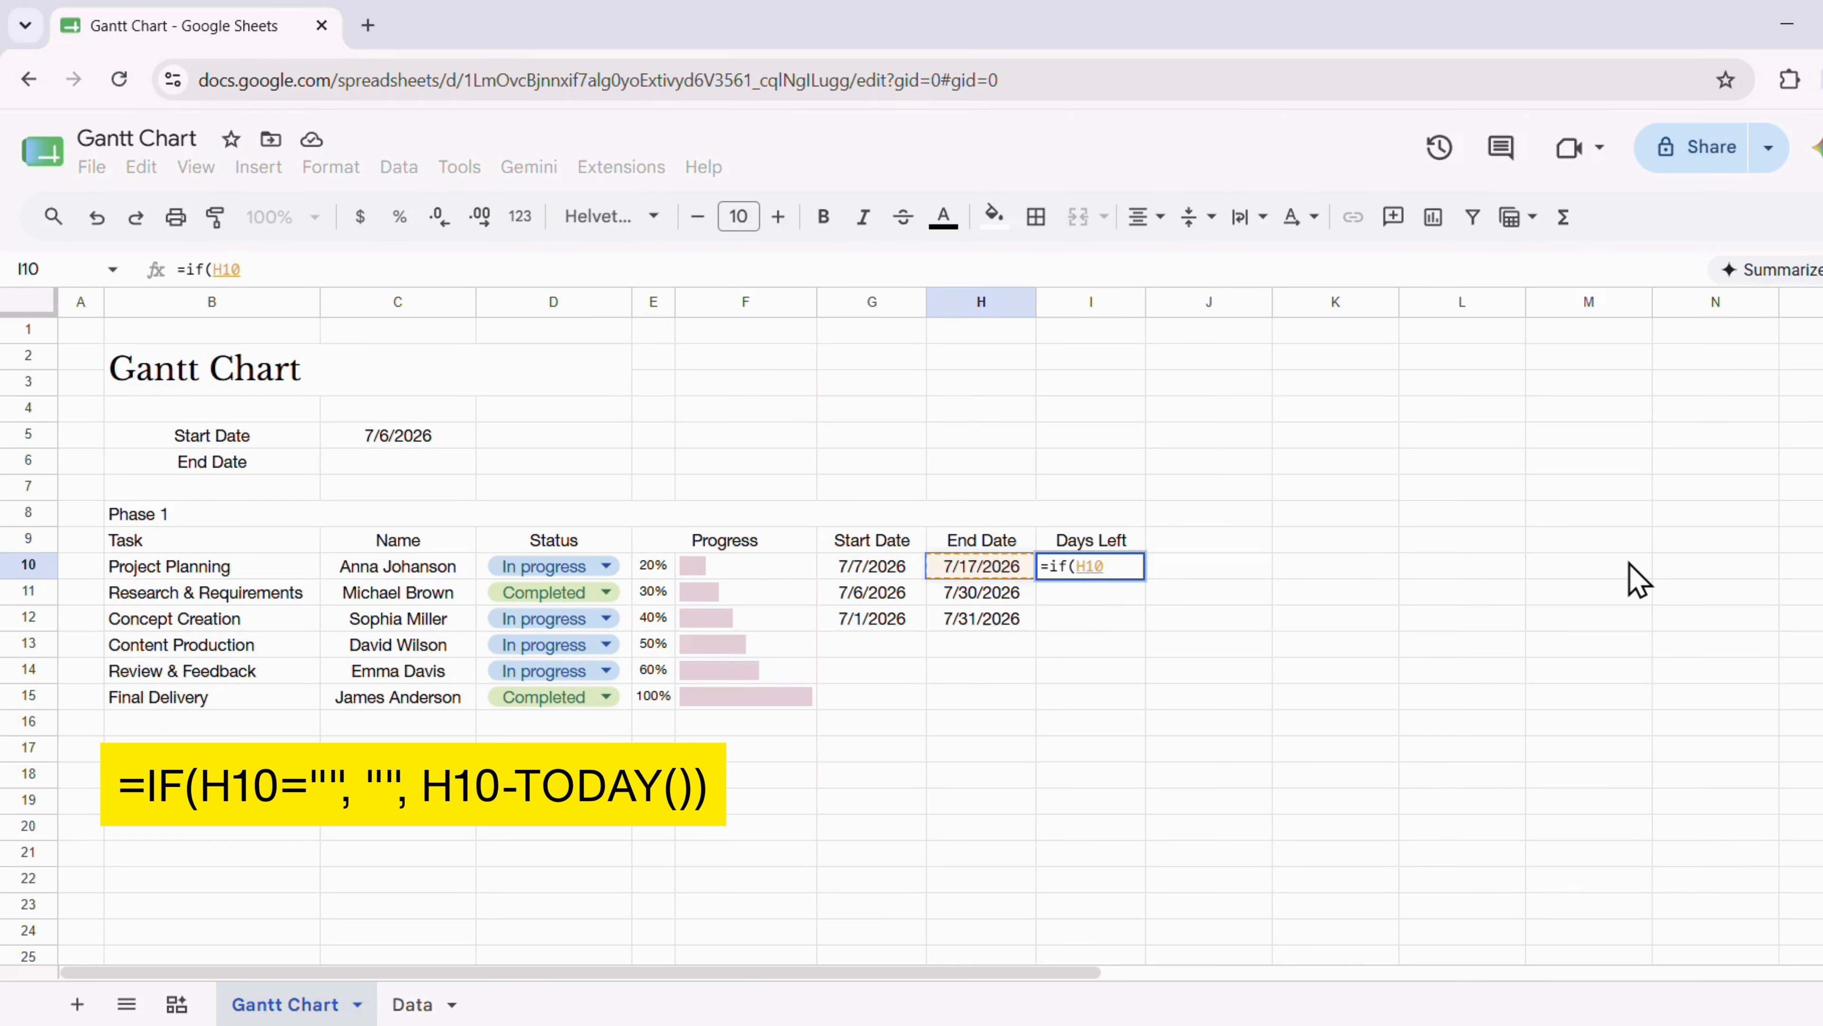
text(=")
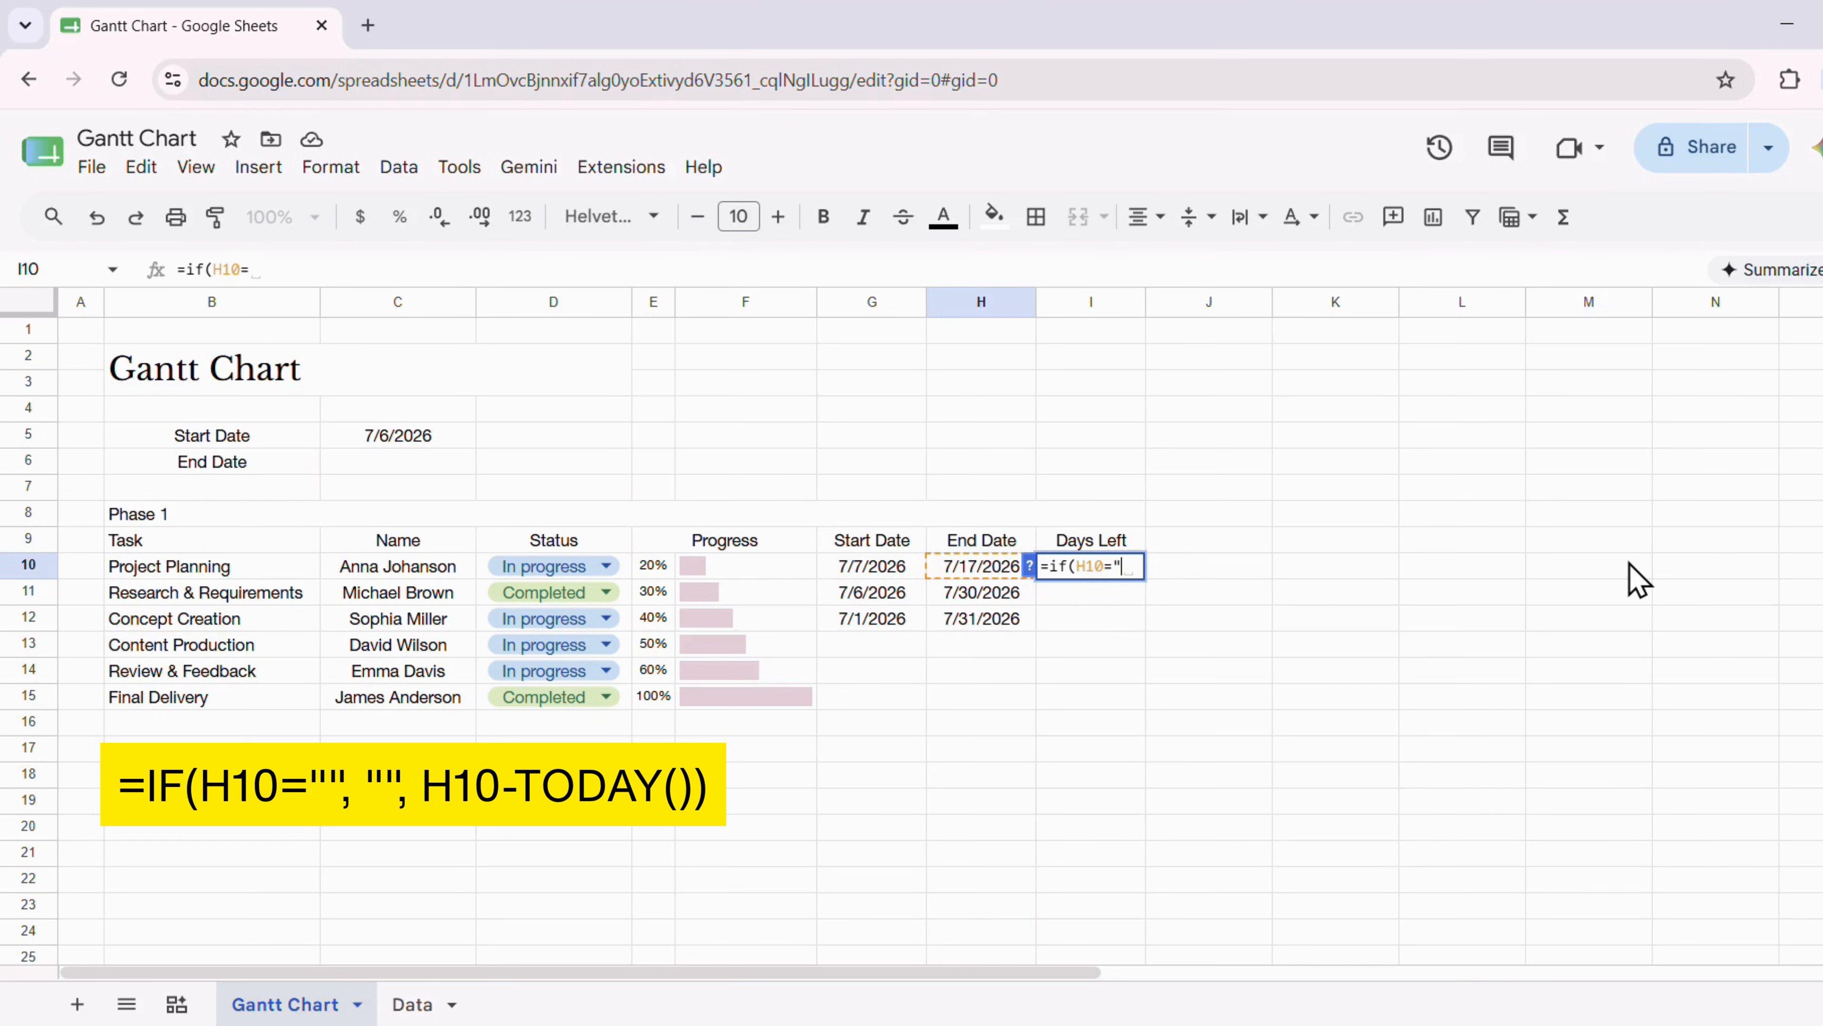
text(",")
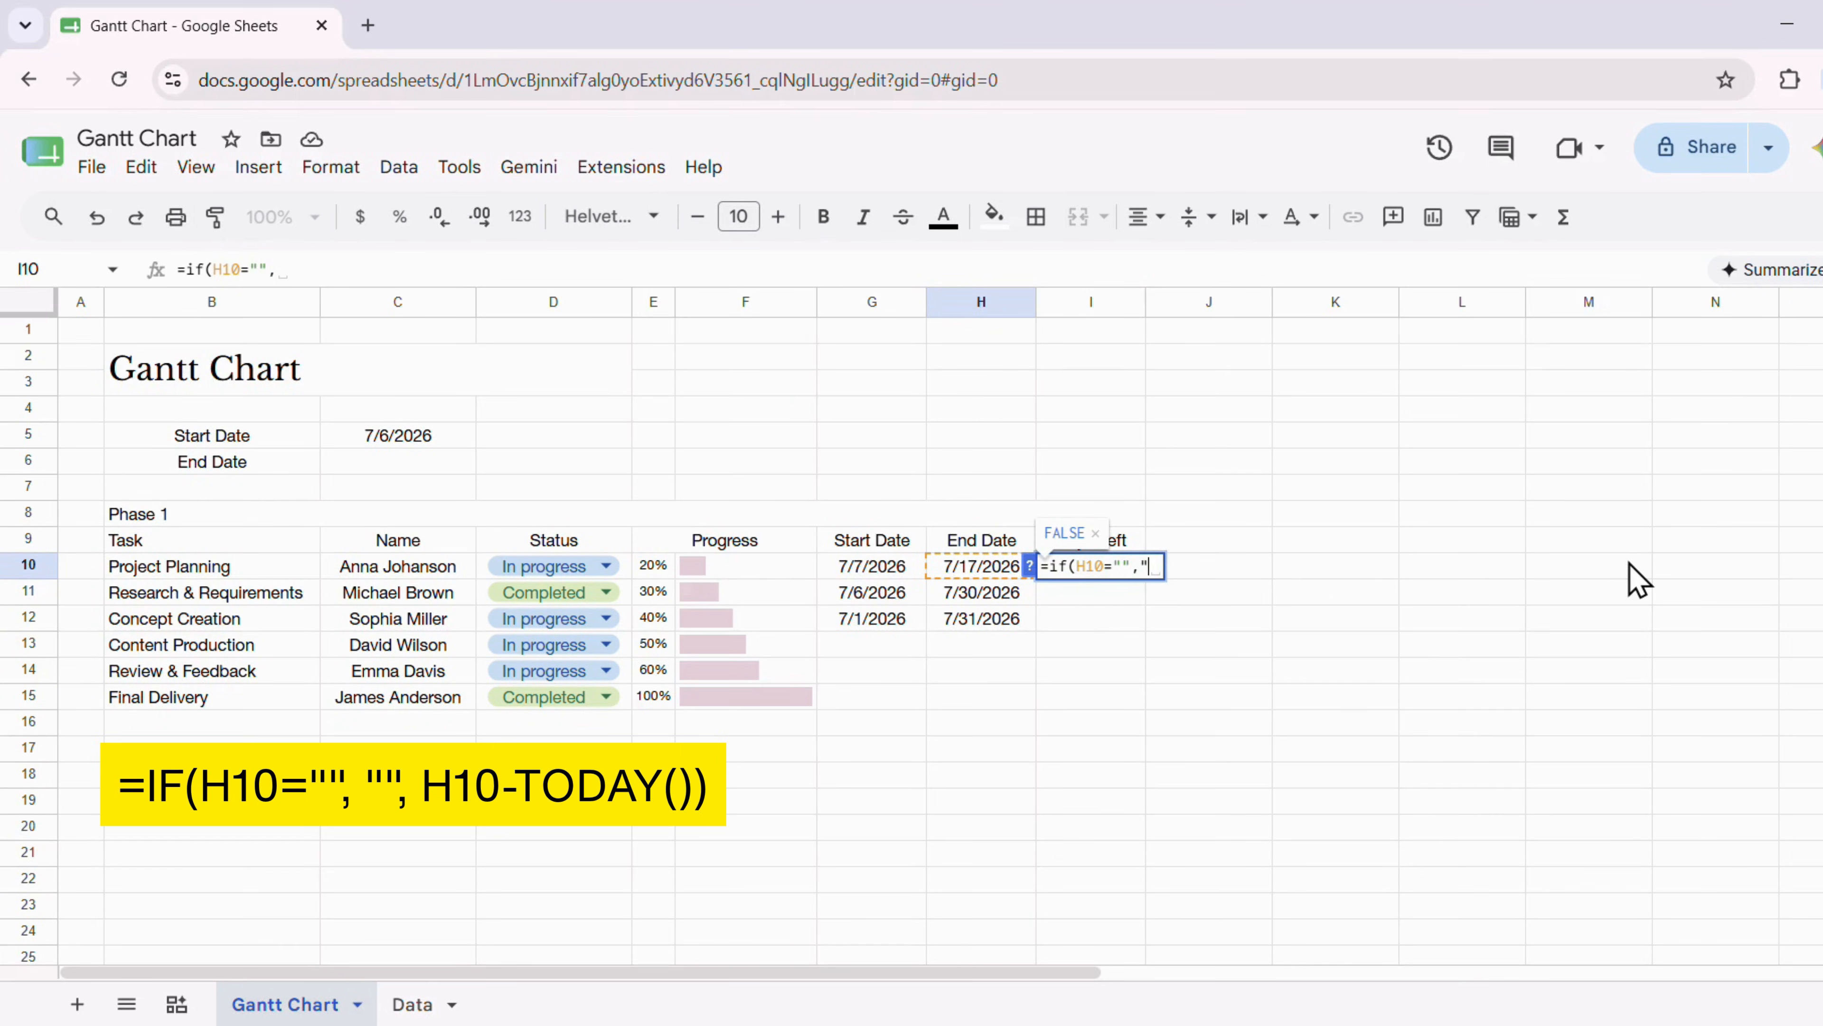
text(",)
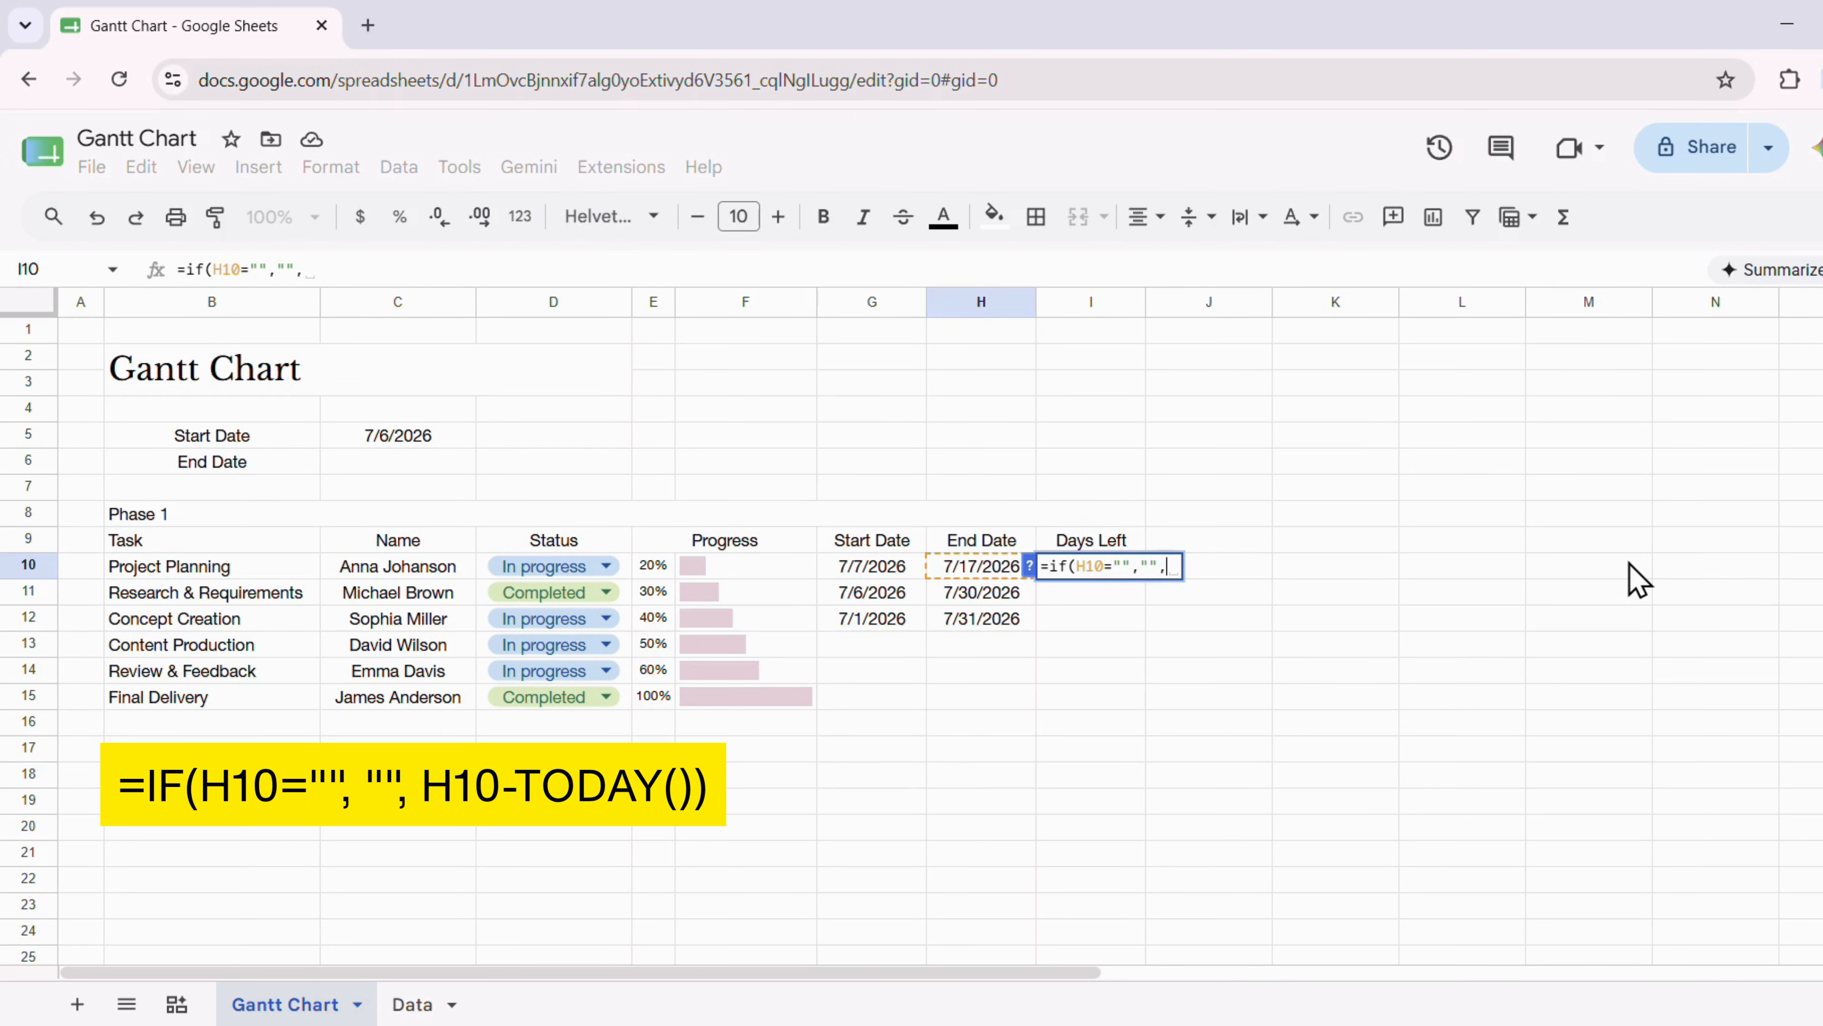
click(970, 572)
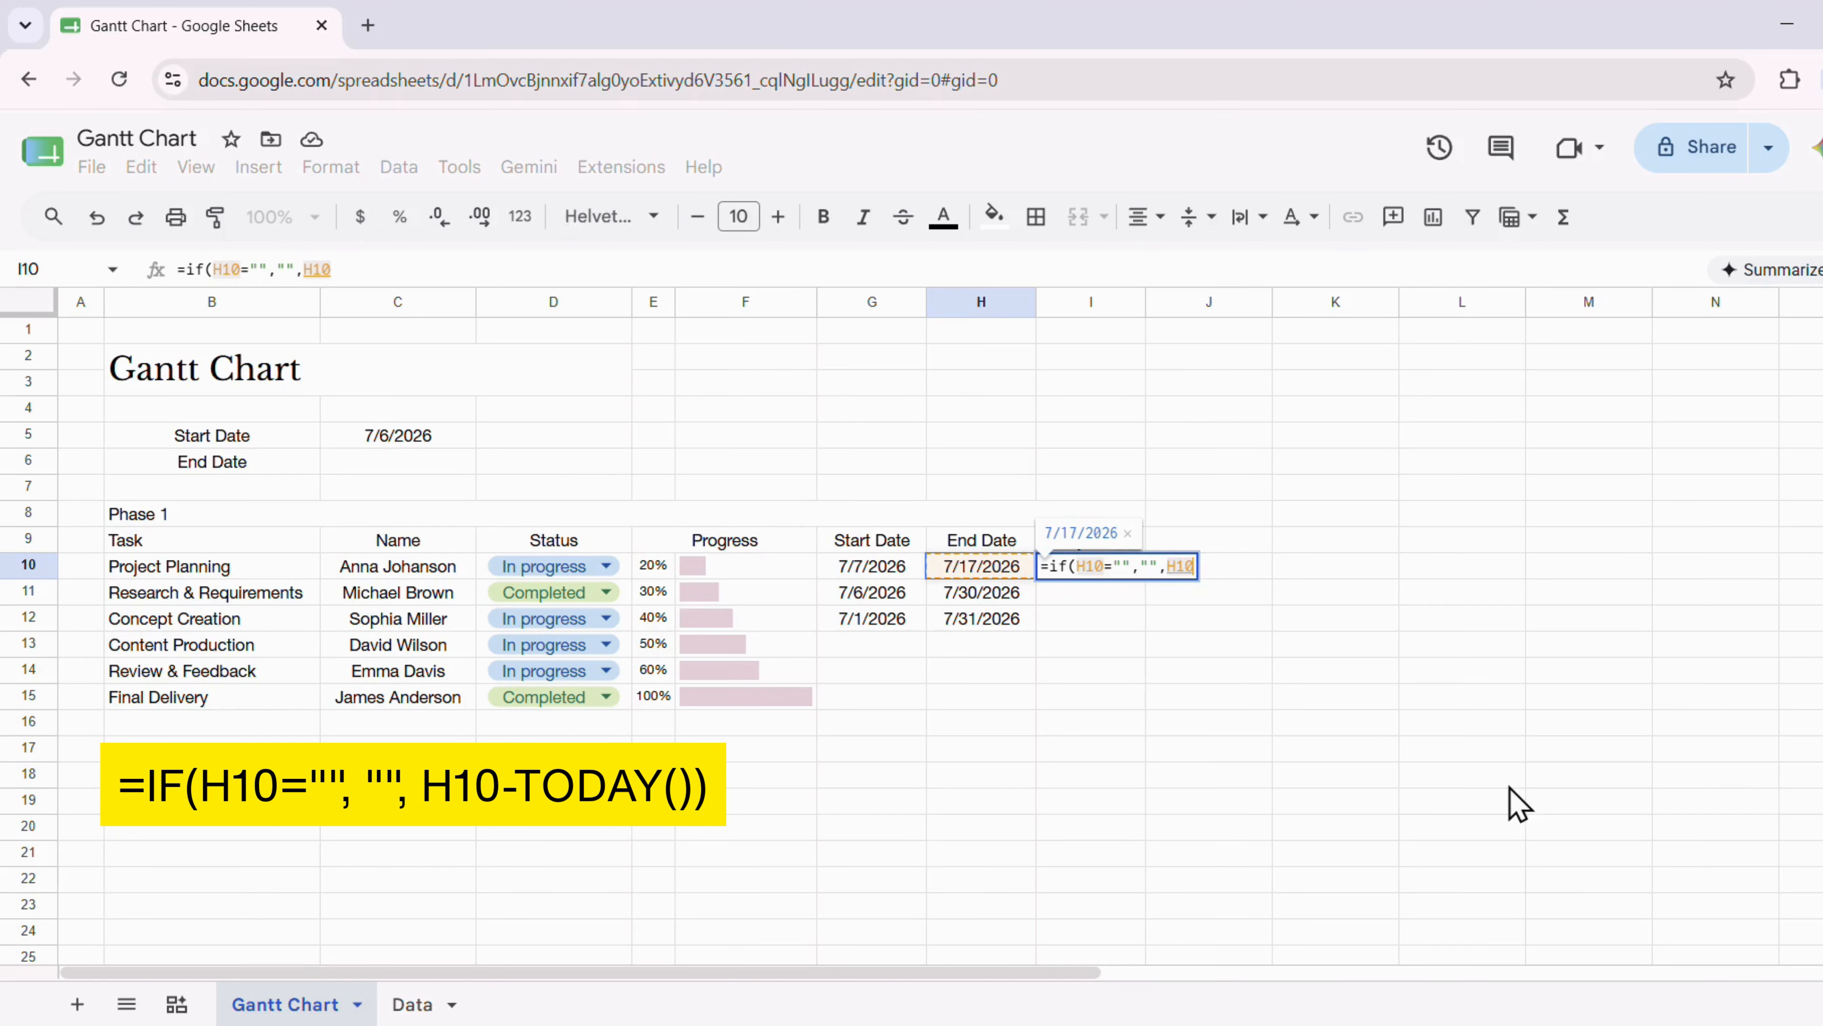
text(-t)
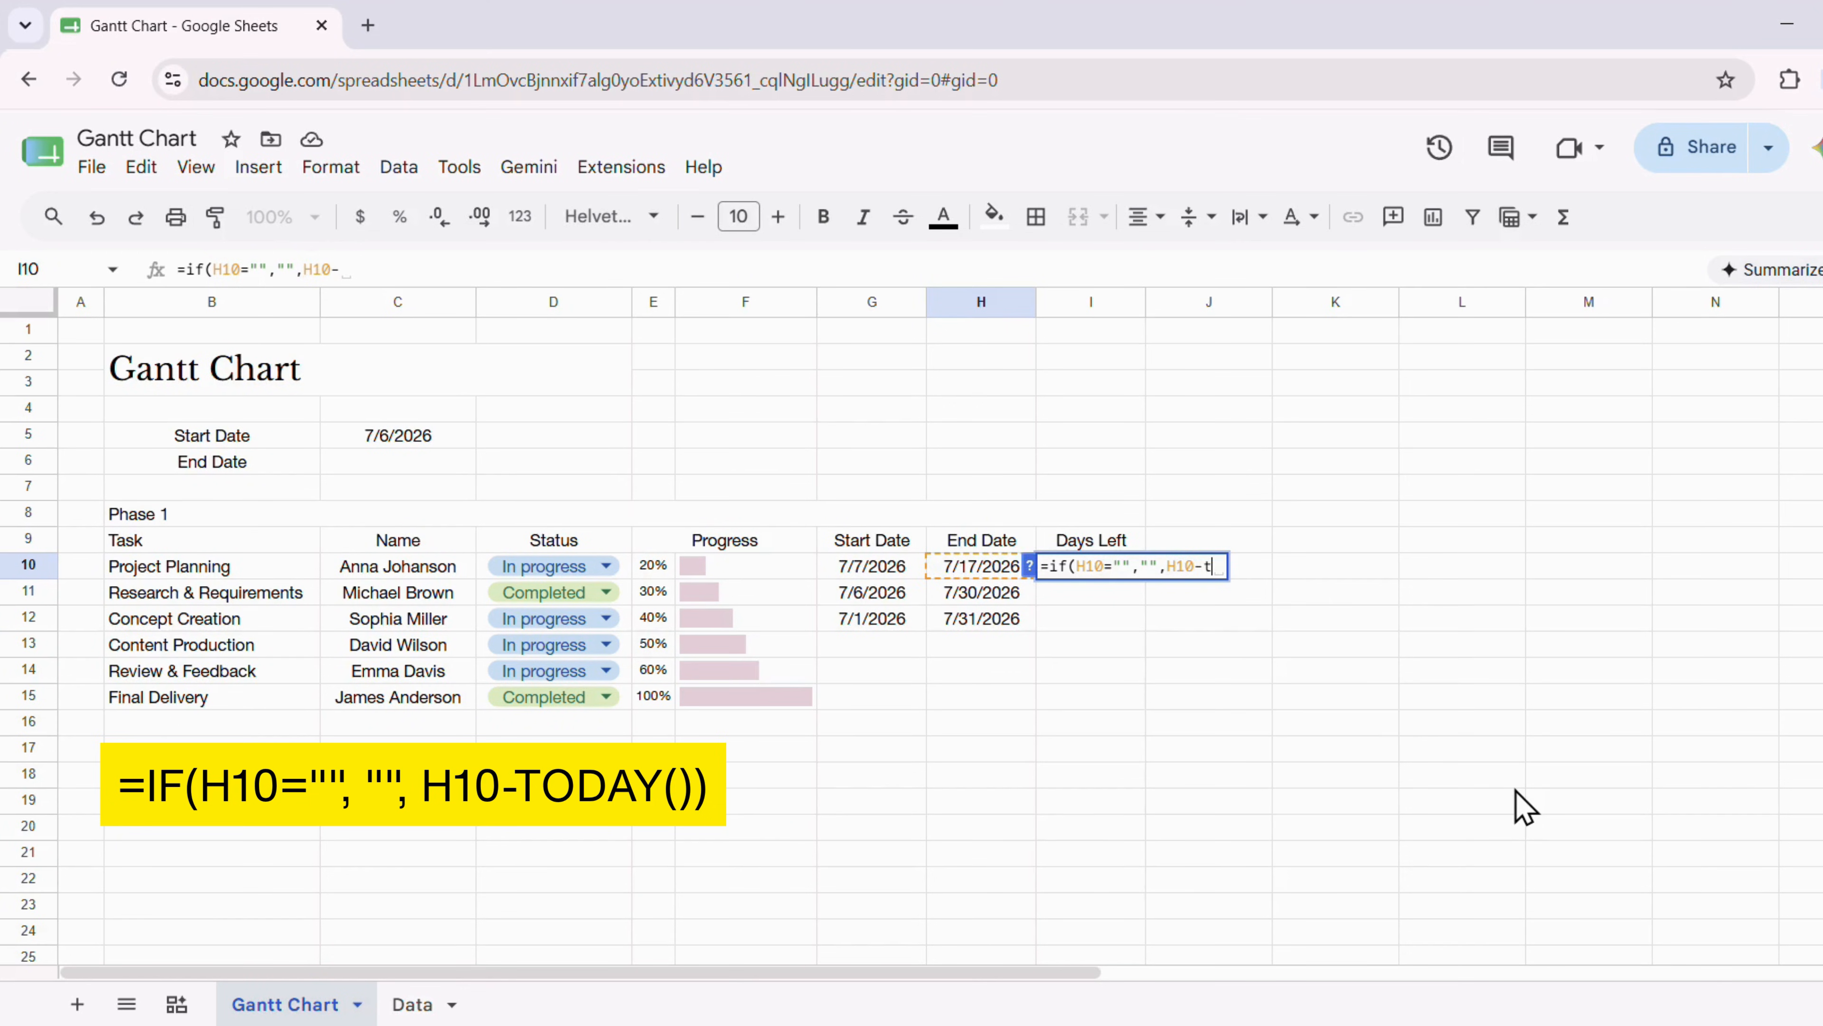
text(od)
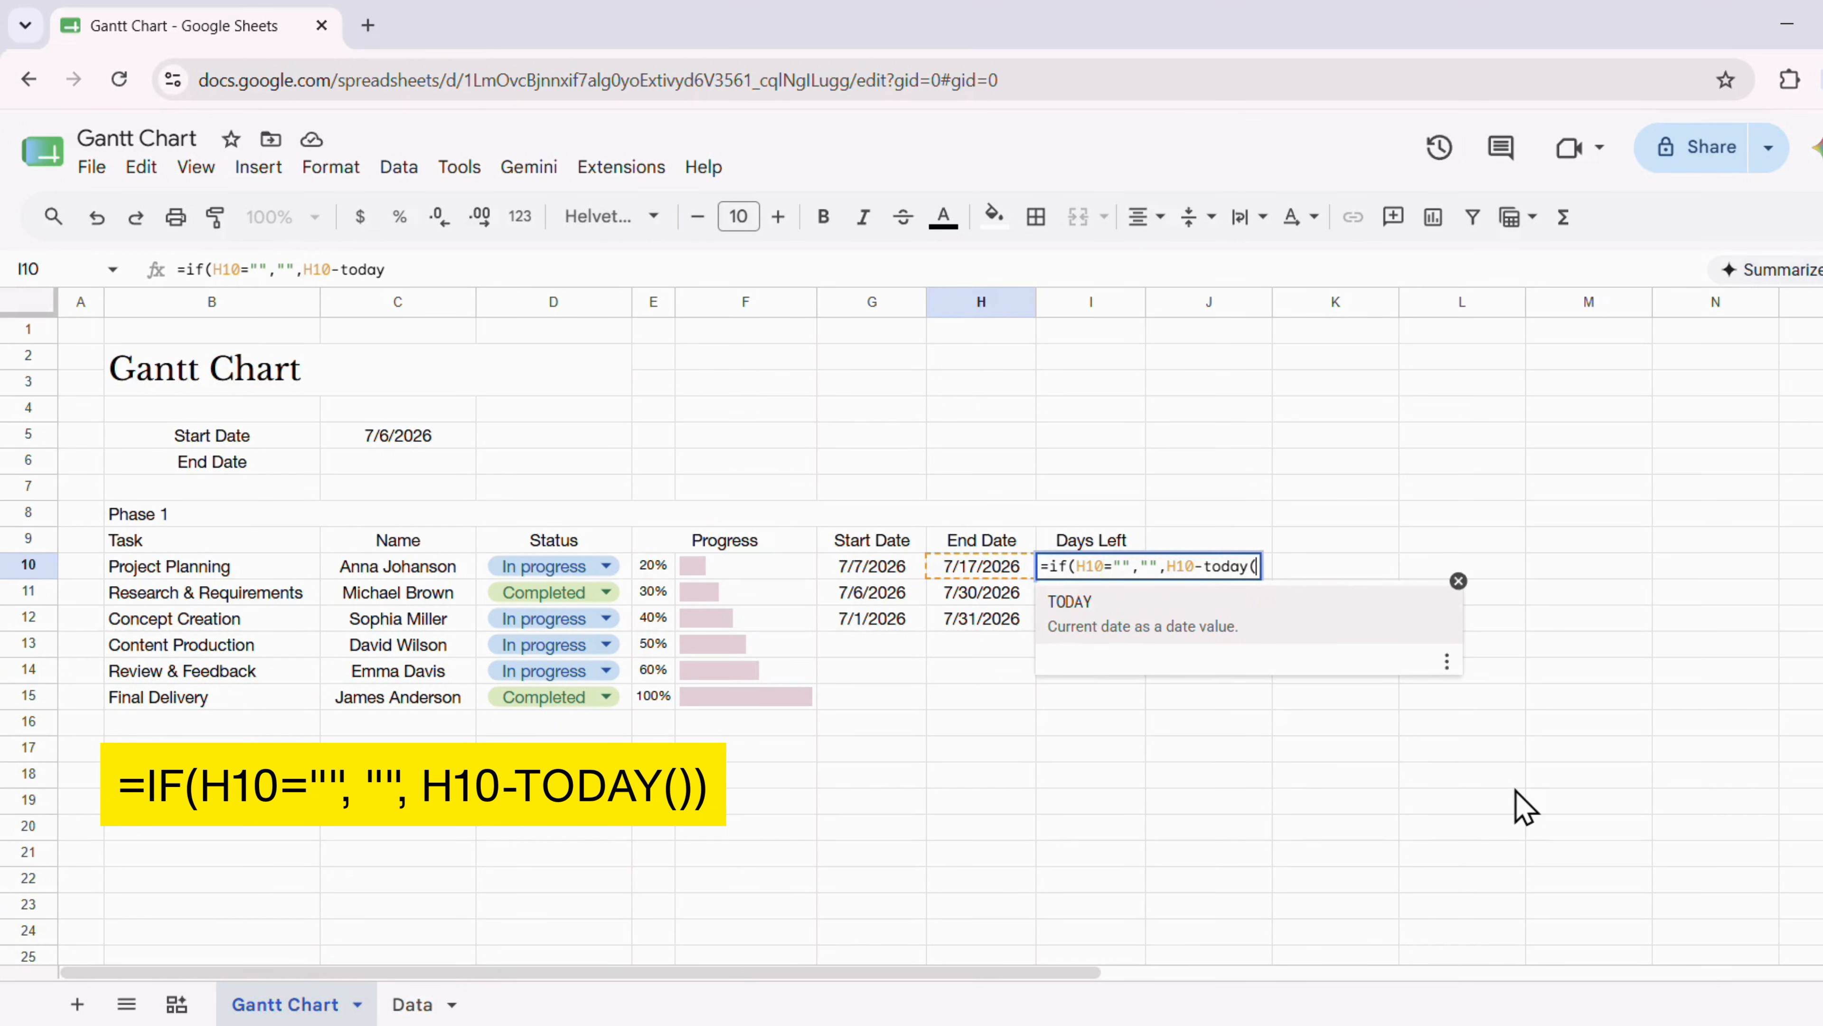
text(ay()
key(Return)
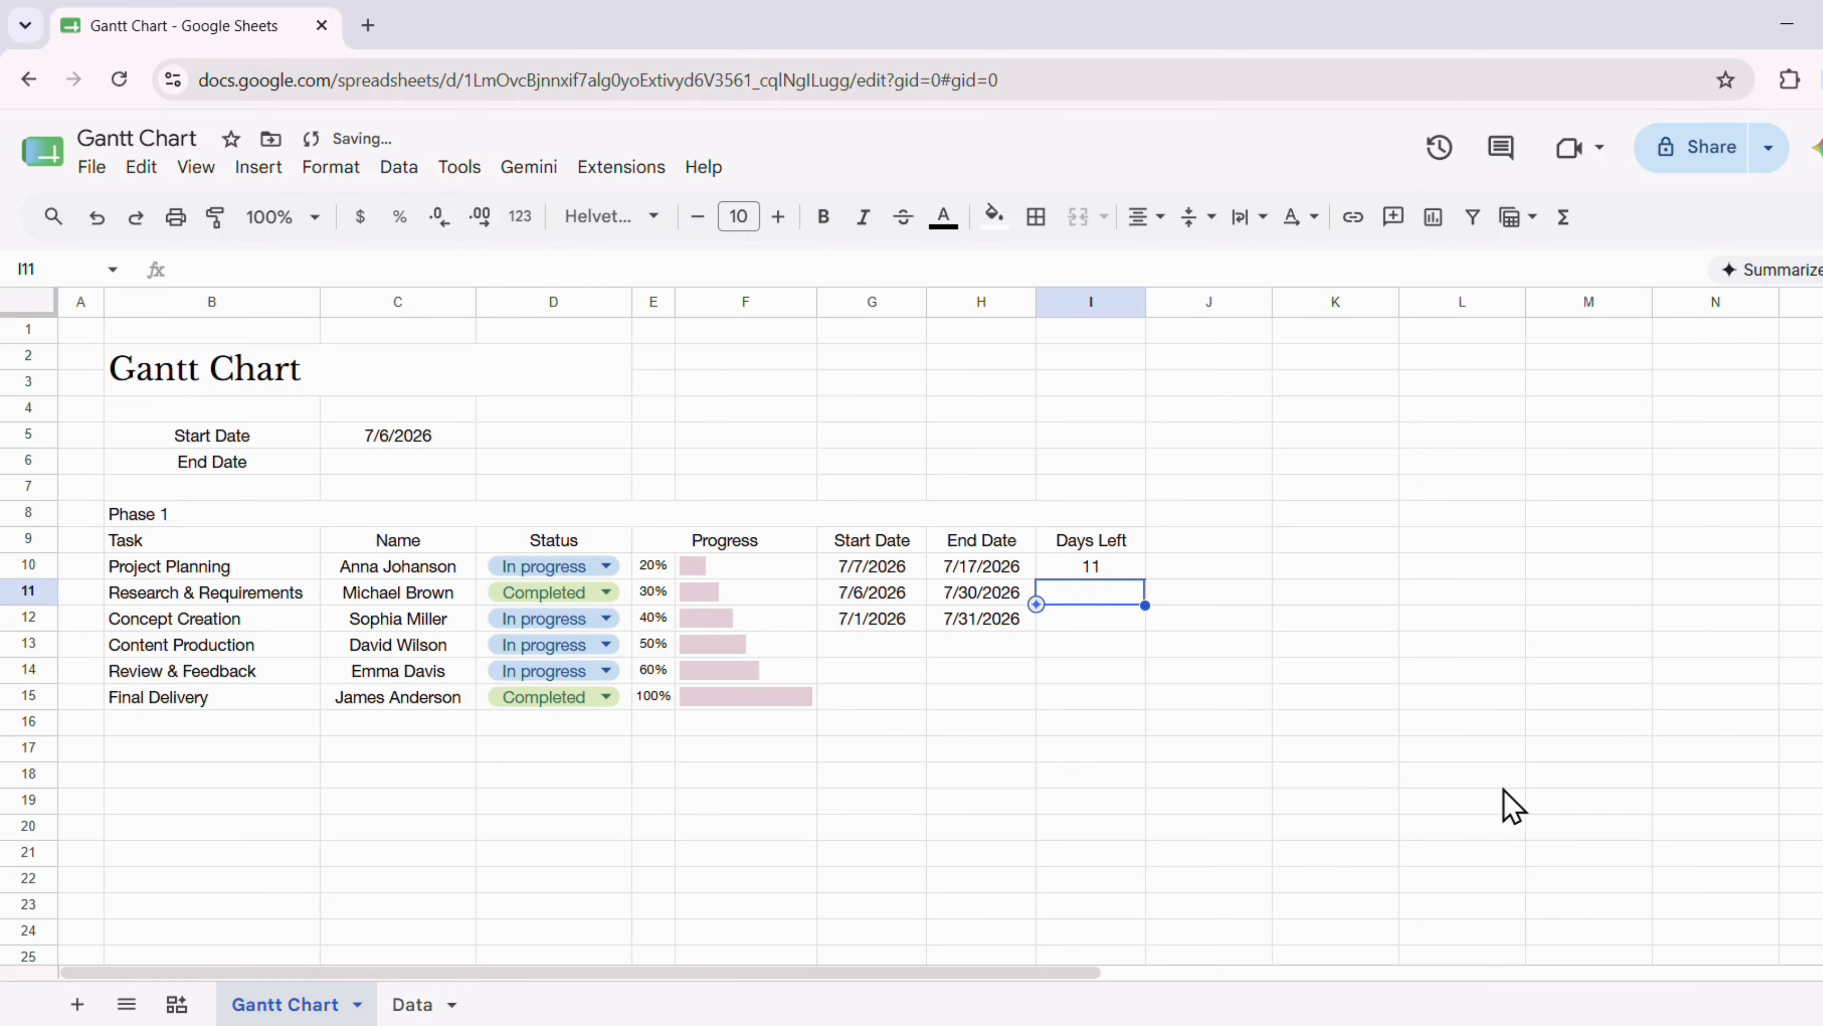
Fill the Days Left formula from I10 down through I15
click(1097, 566)
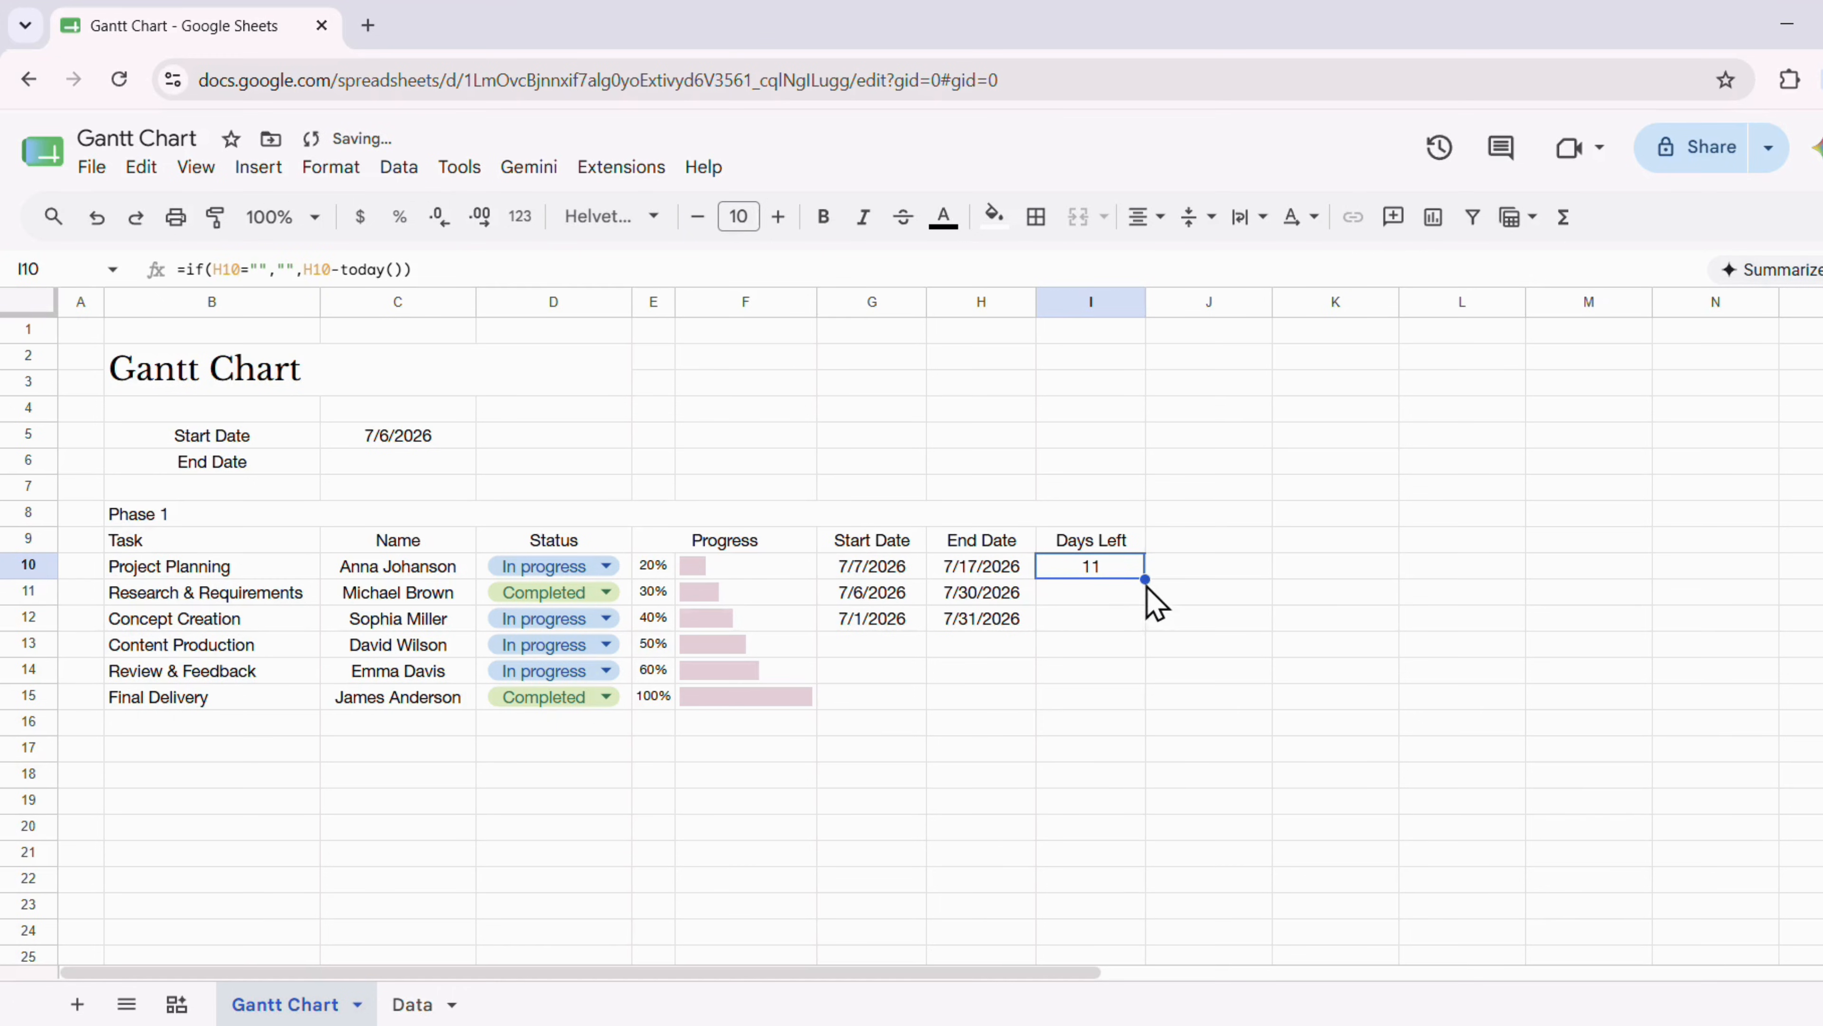
drag(1145, 579, 1147, 709)
click(1213, 862)
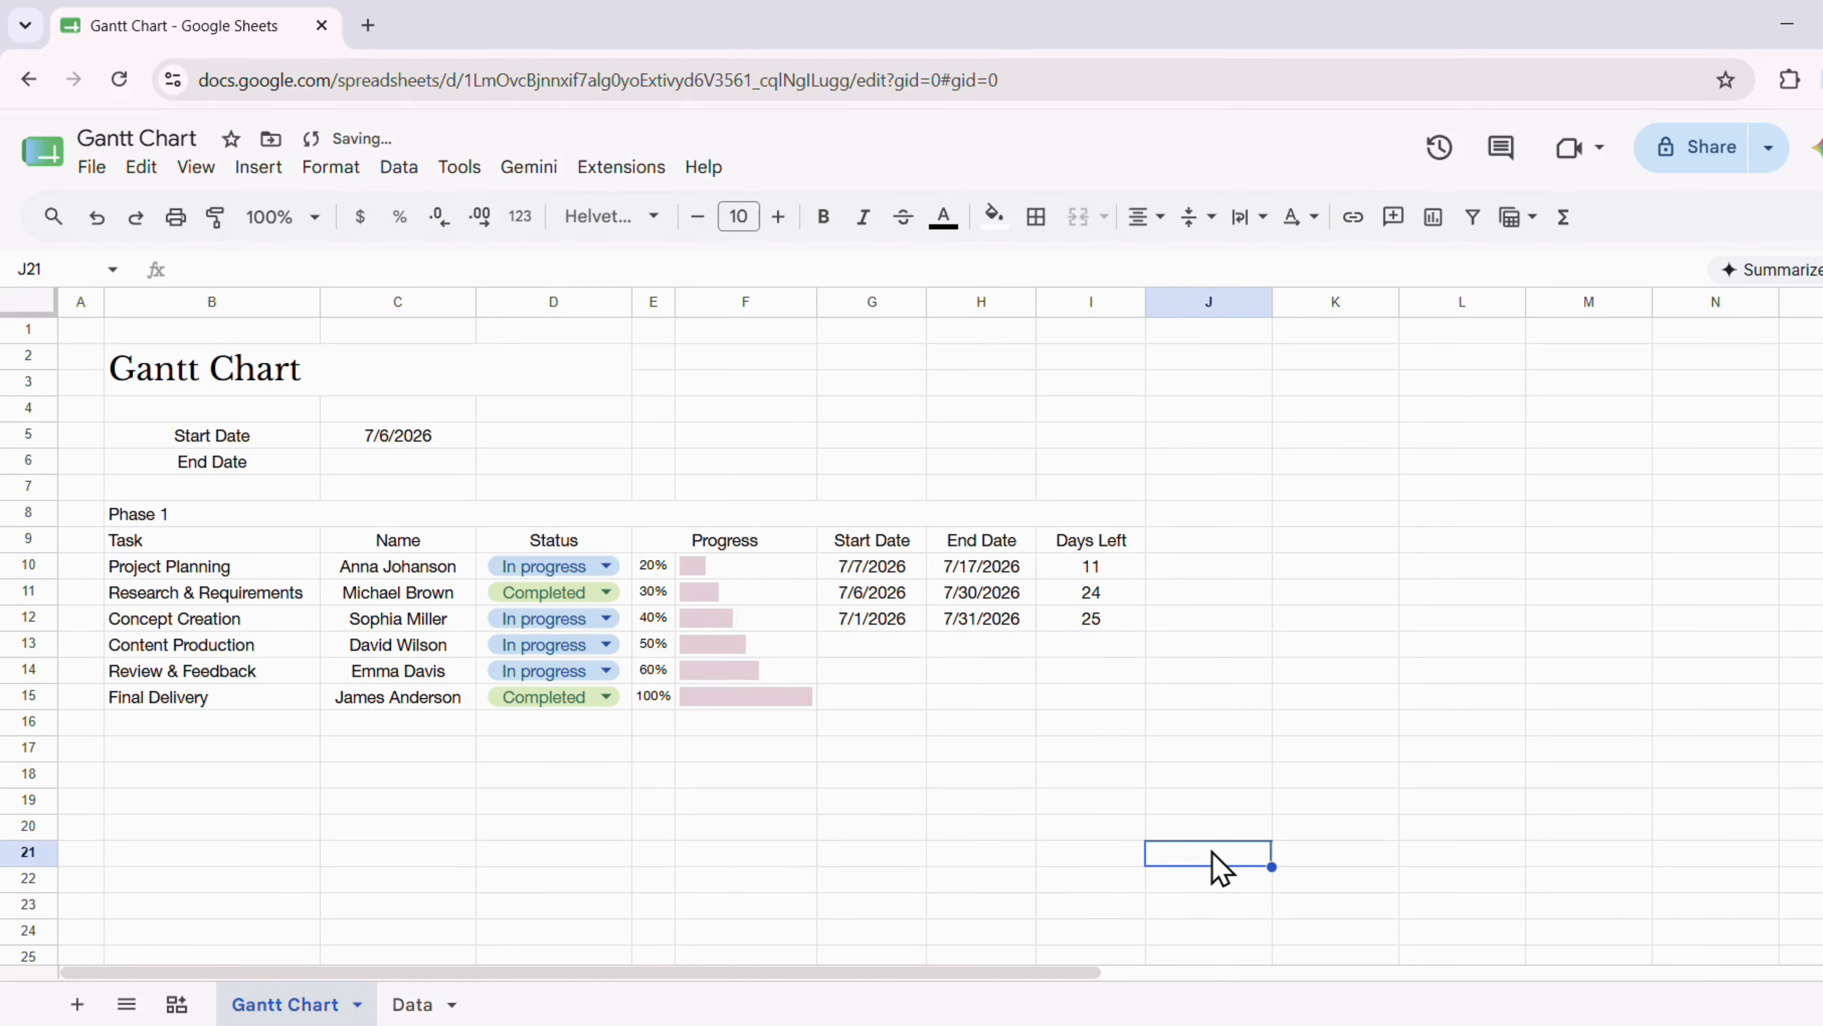
Fill the merged Phase 1 row B8:I8 with light purple
click(520, 517)
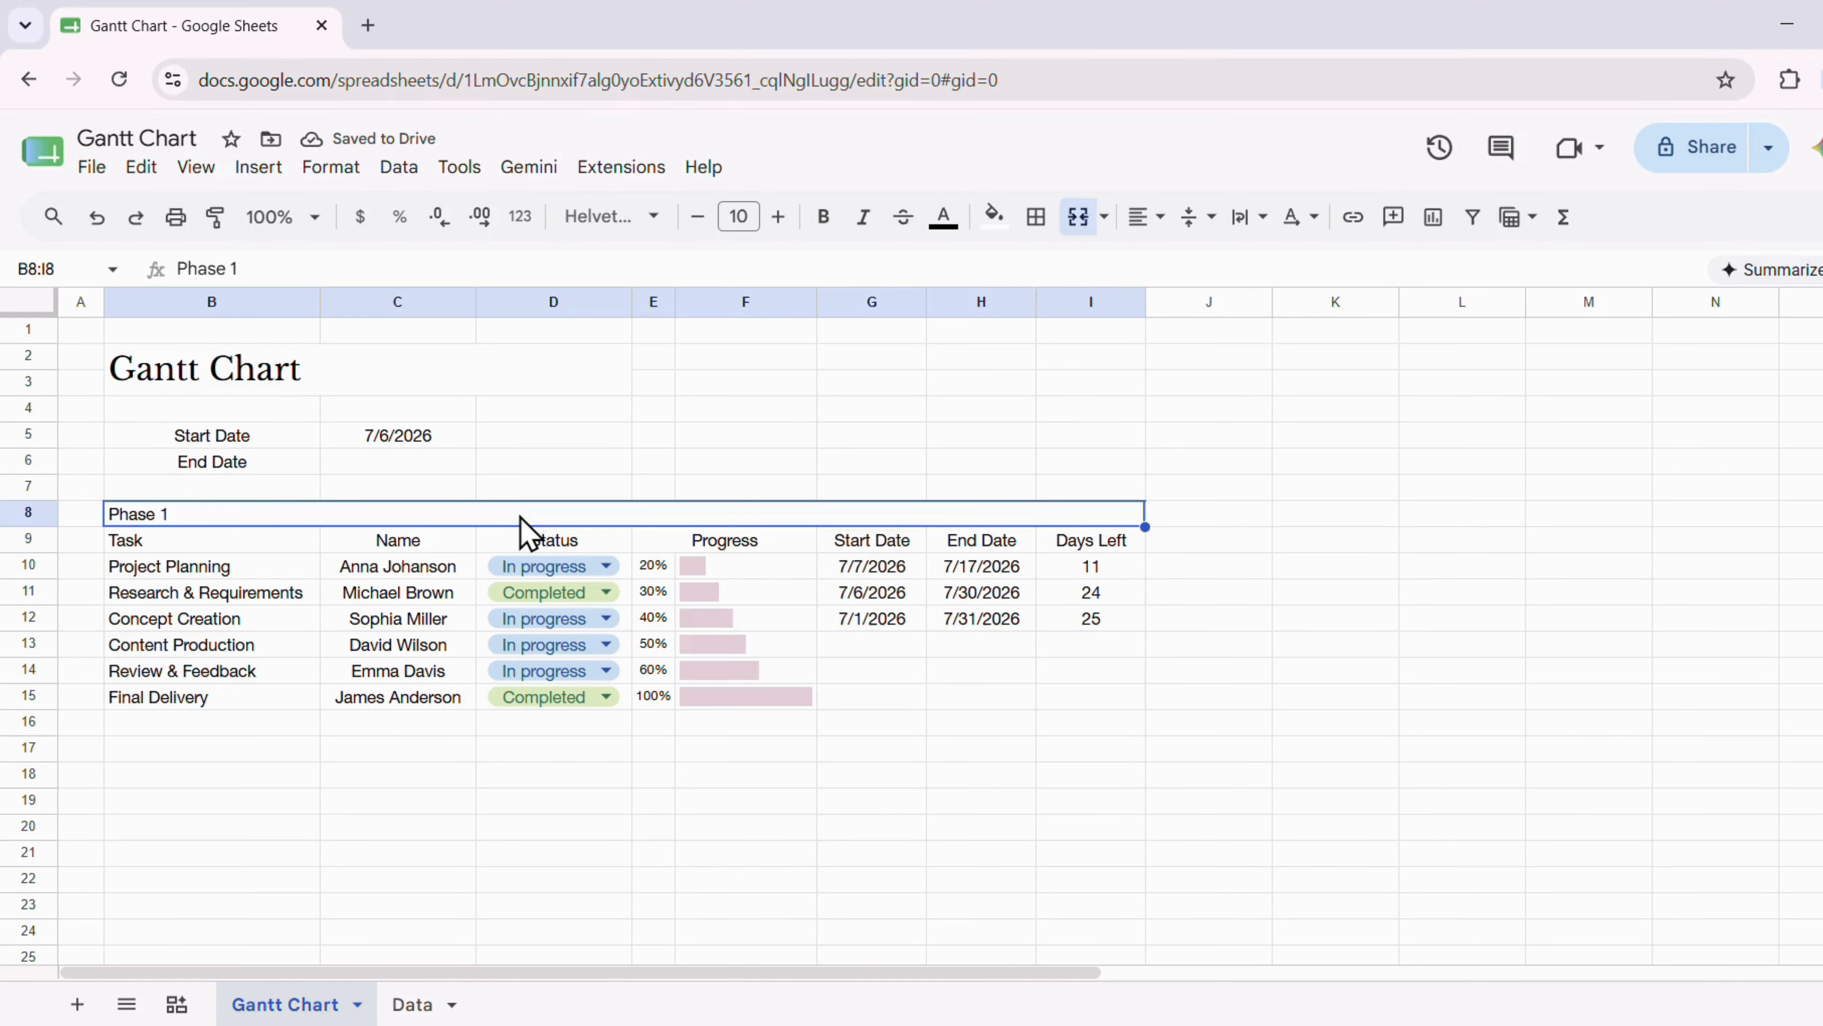
click(1005, 217)
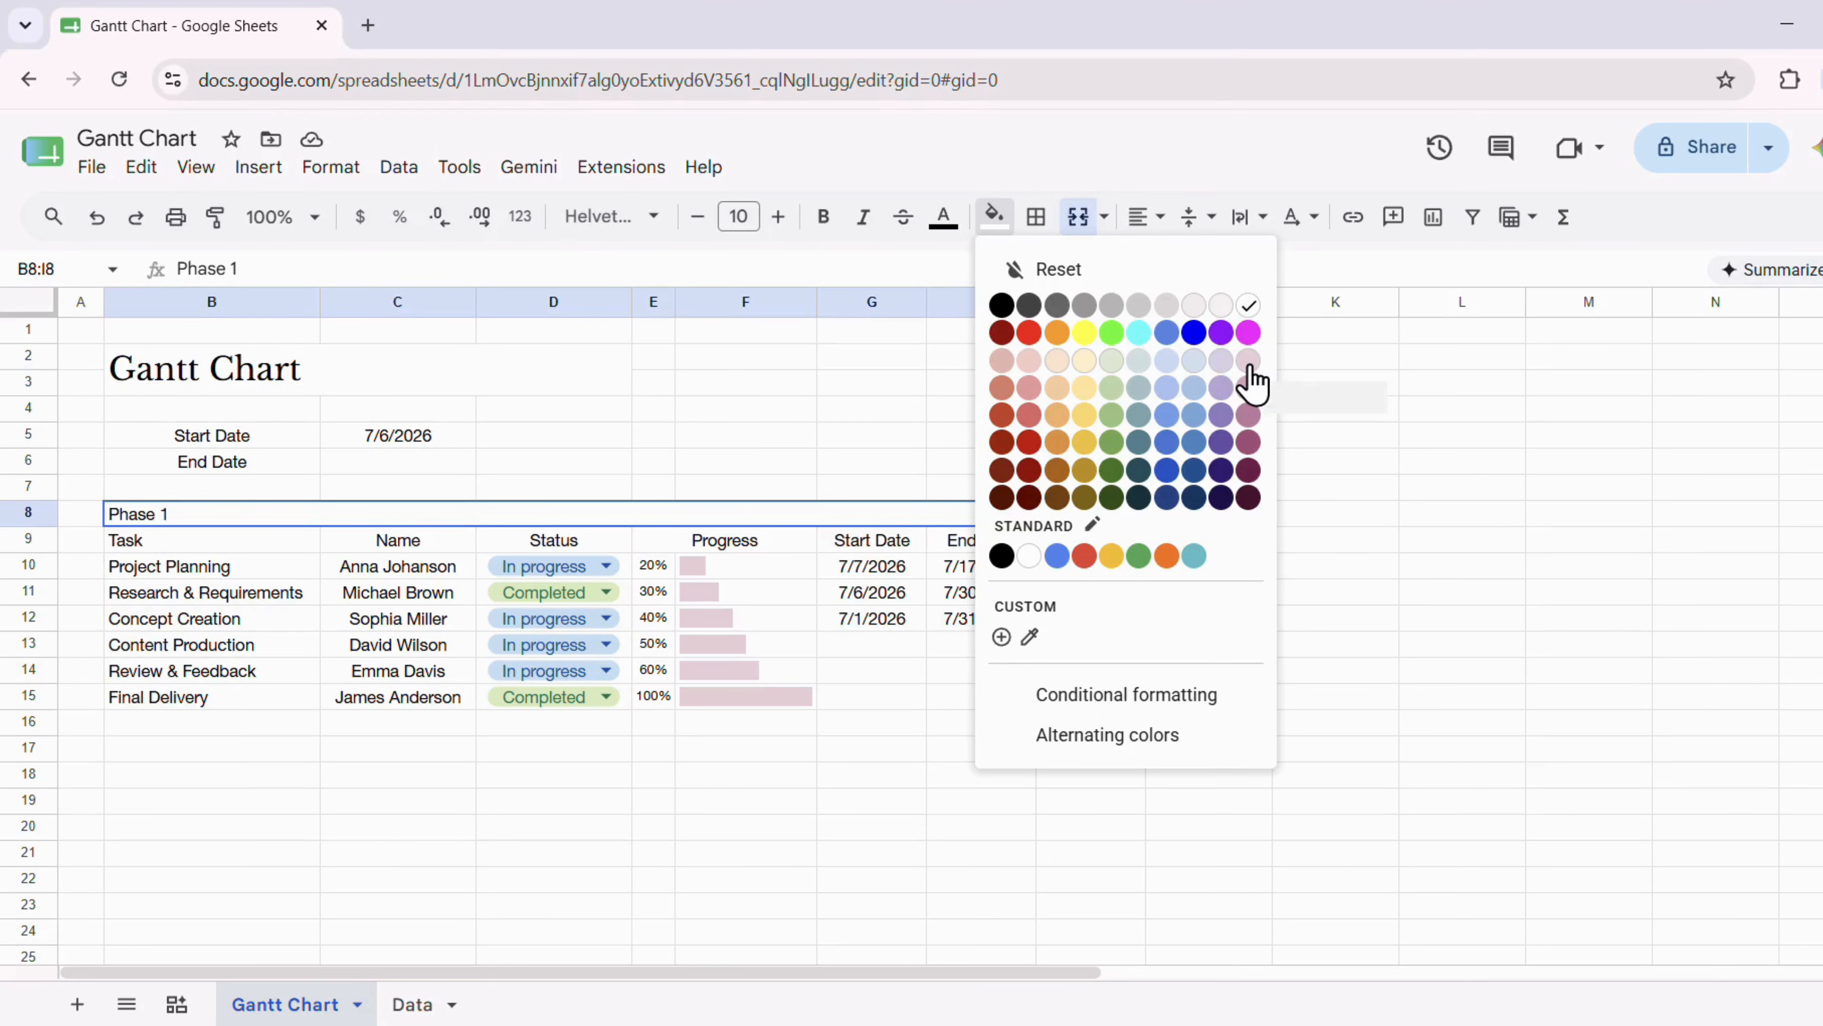
click(1228, 363)
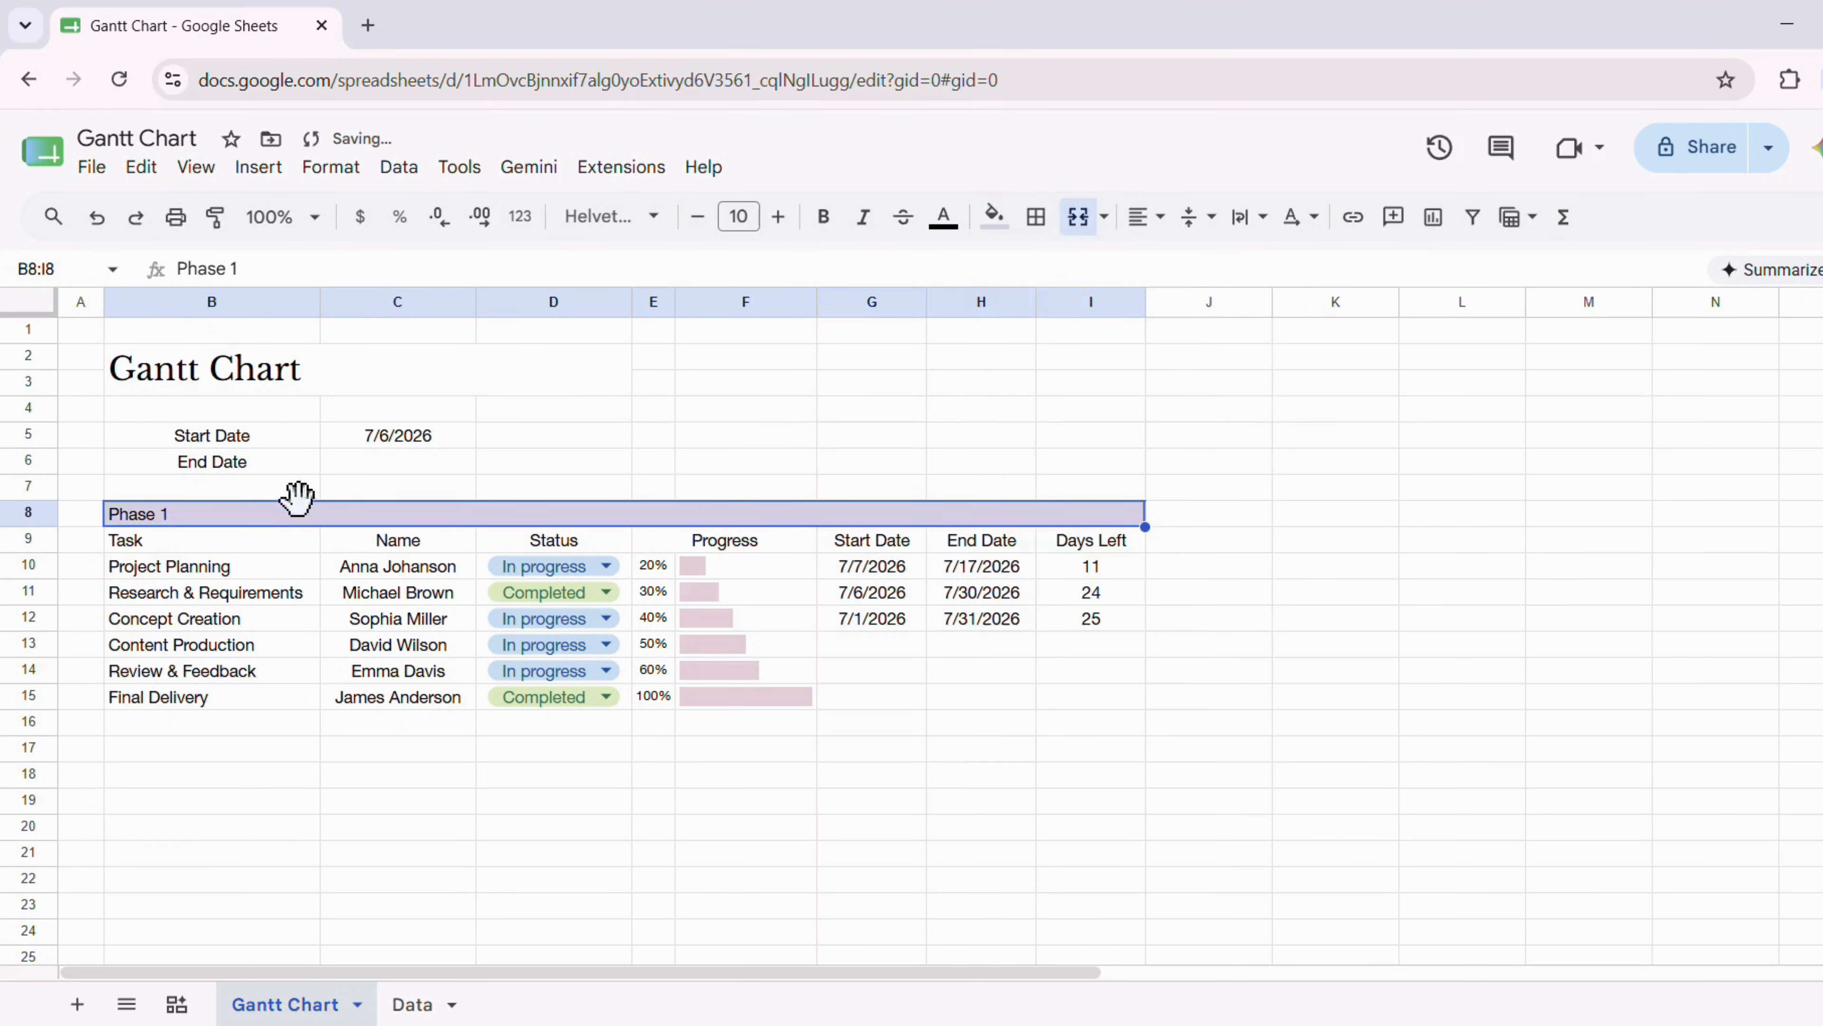
Fill the column header row B9:I9 with light blue
drag(280, 540, 1099, 553)
click(993, 215)
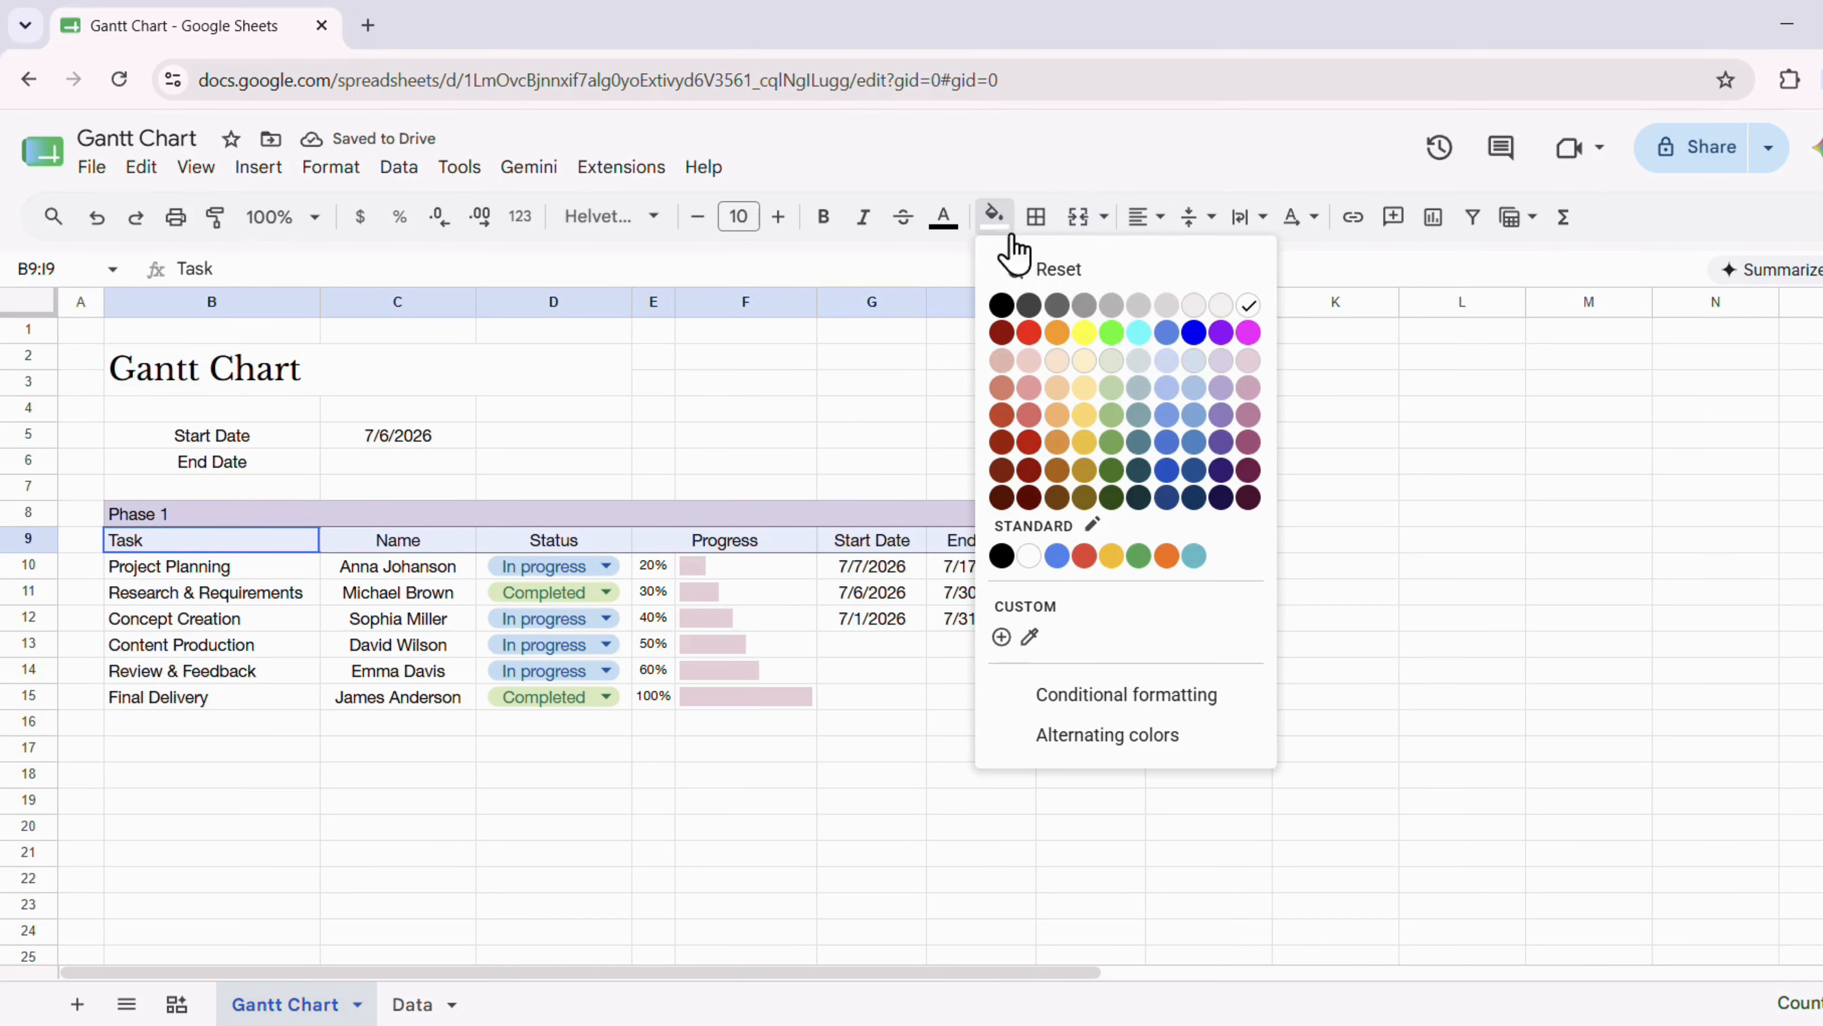
click(1194, 361)
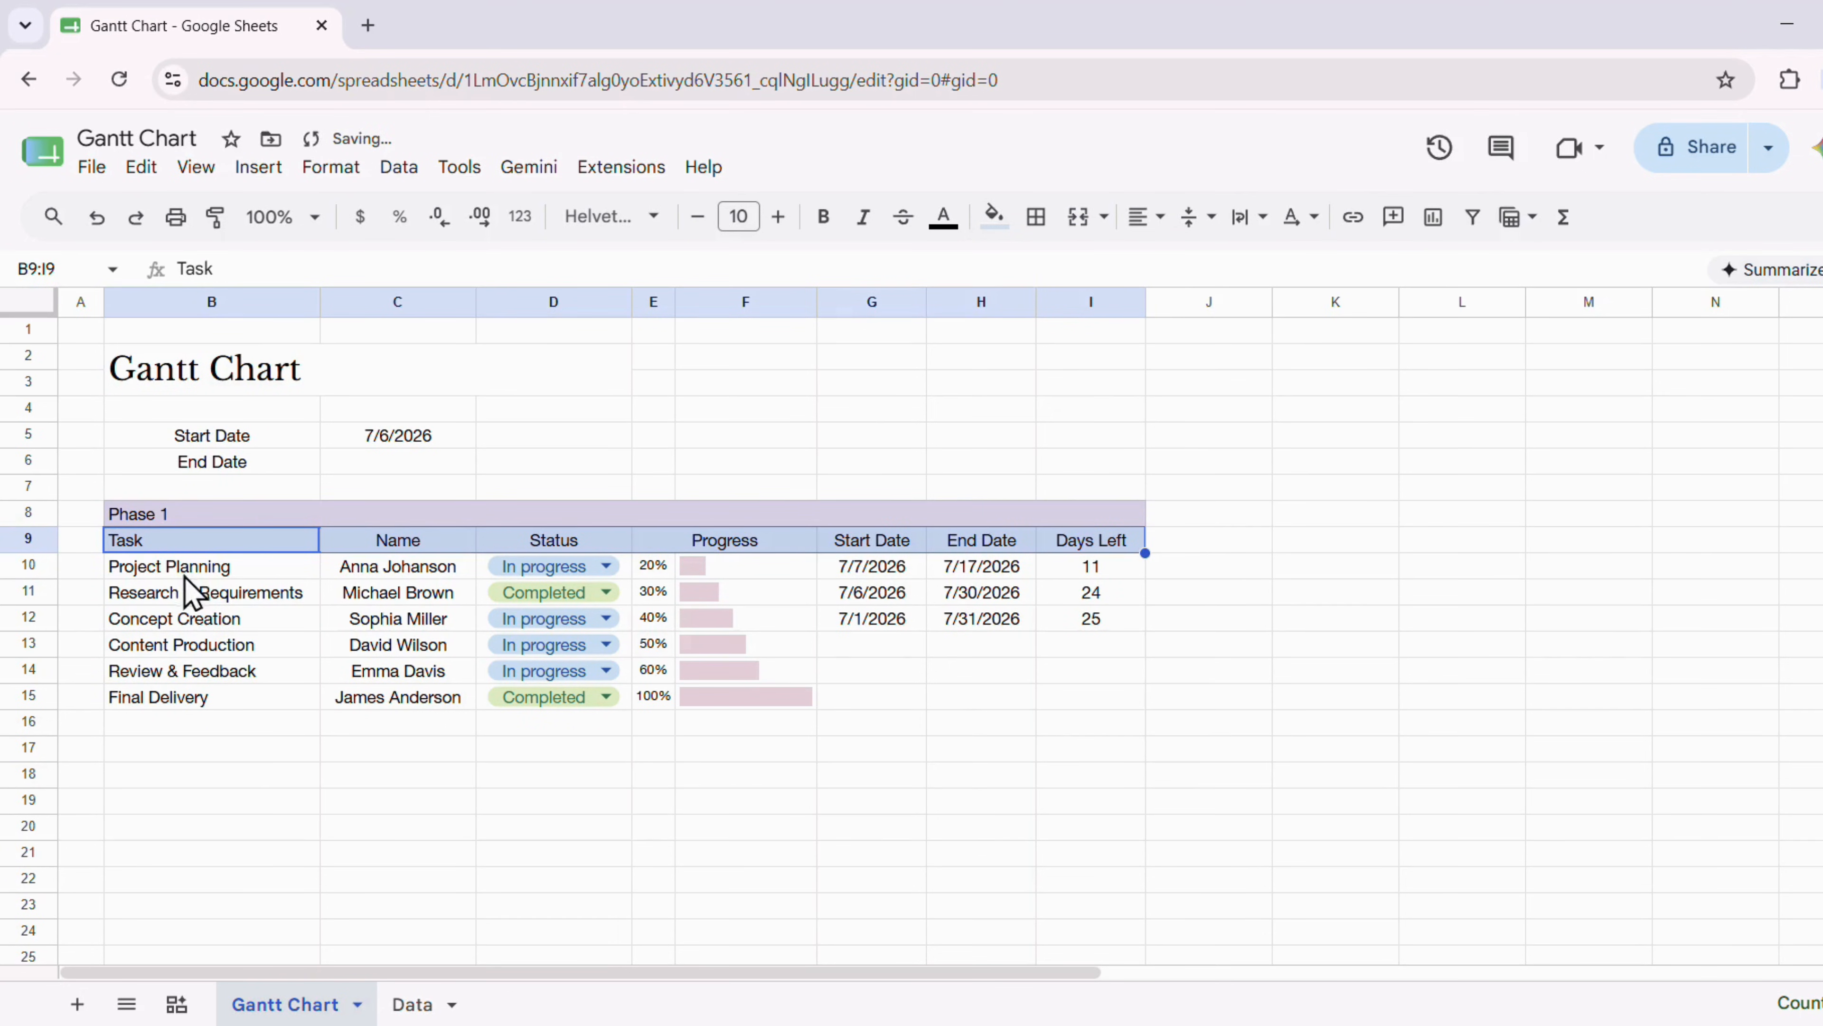
Apply a light gray, thin solid outer border around the Phase 1 table B8:I15
click(188, 513)
drag(459, 585, 986, 717)
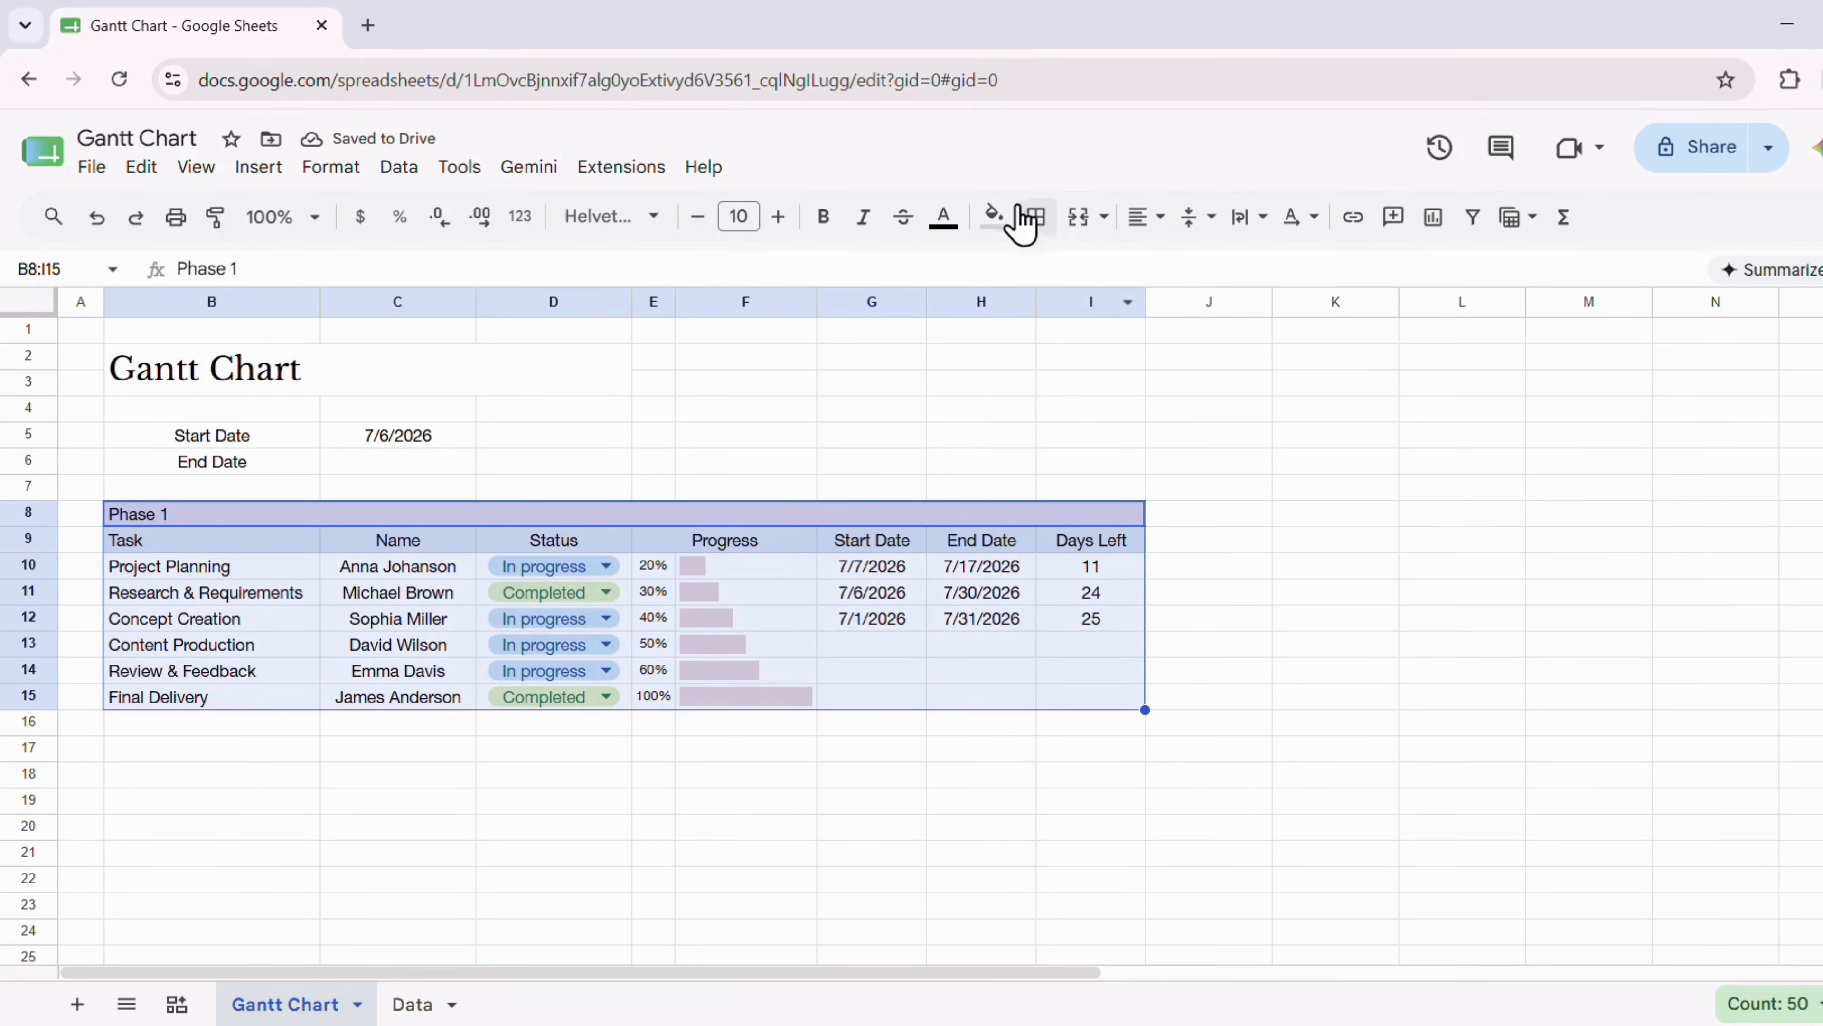
click(1036, 217)
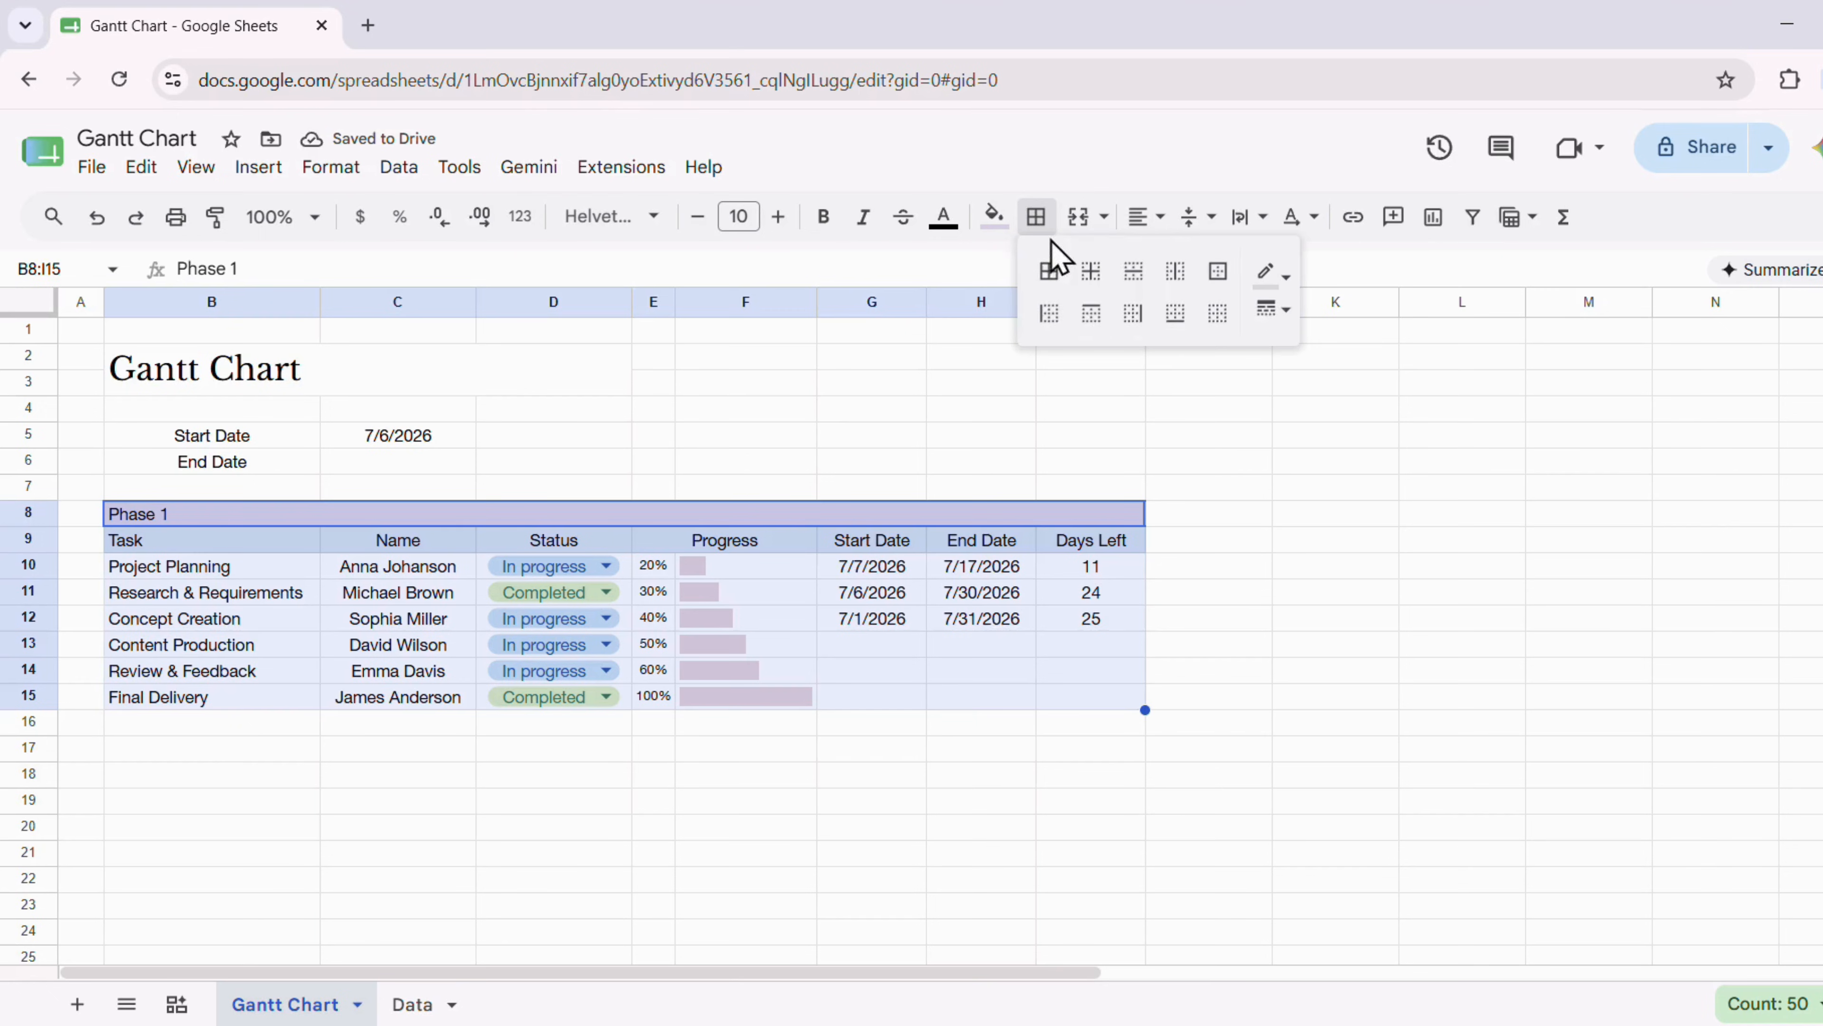
click(1218, 270)
click(1266, 275)
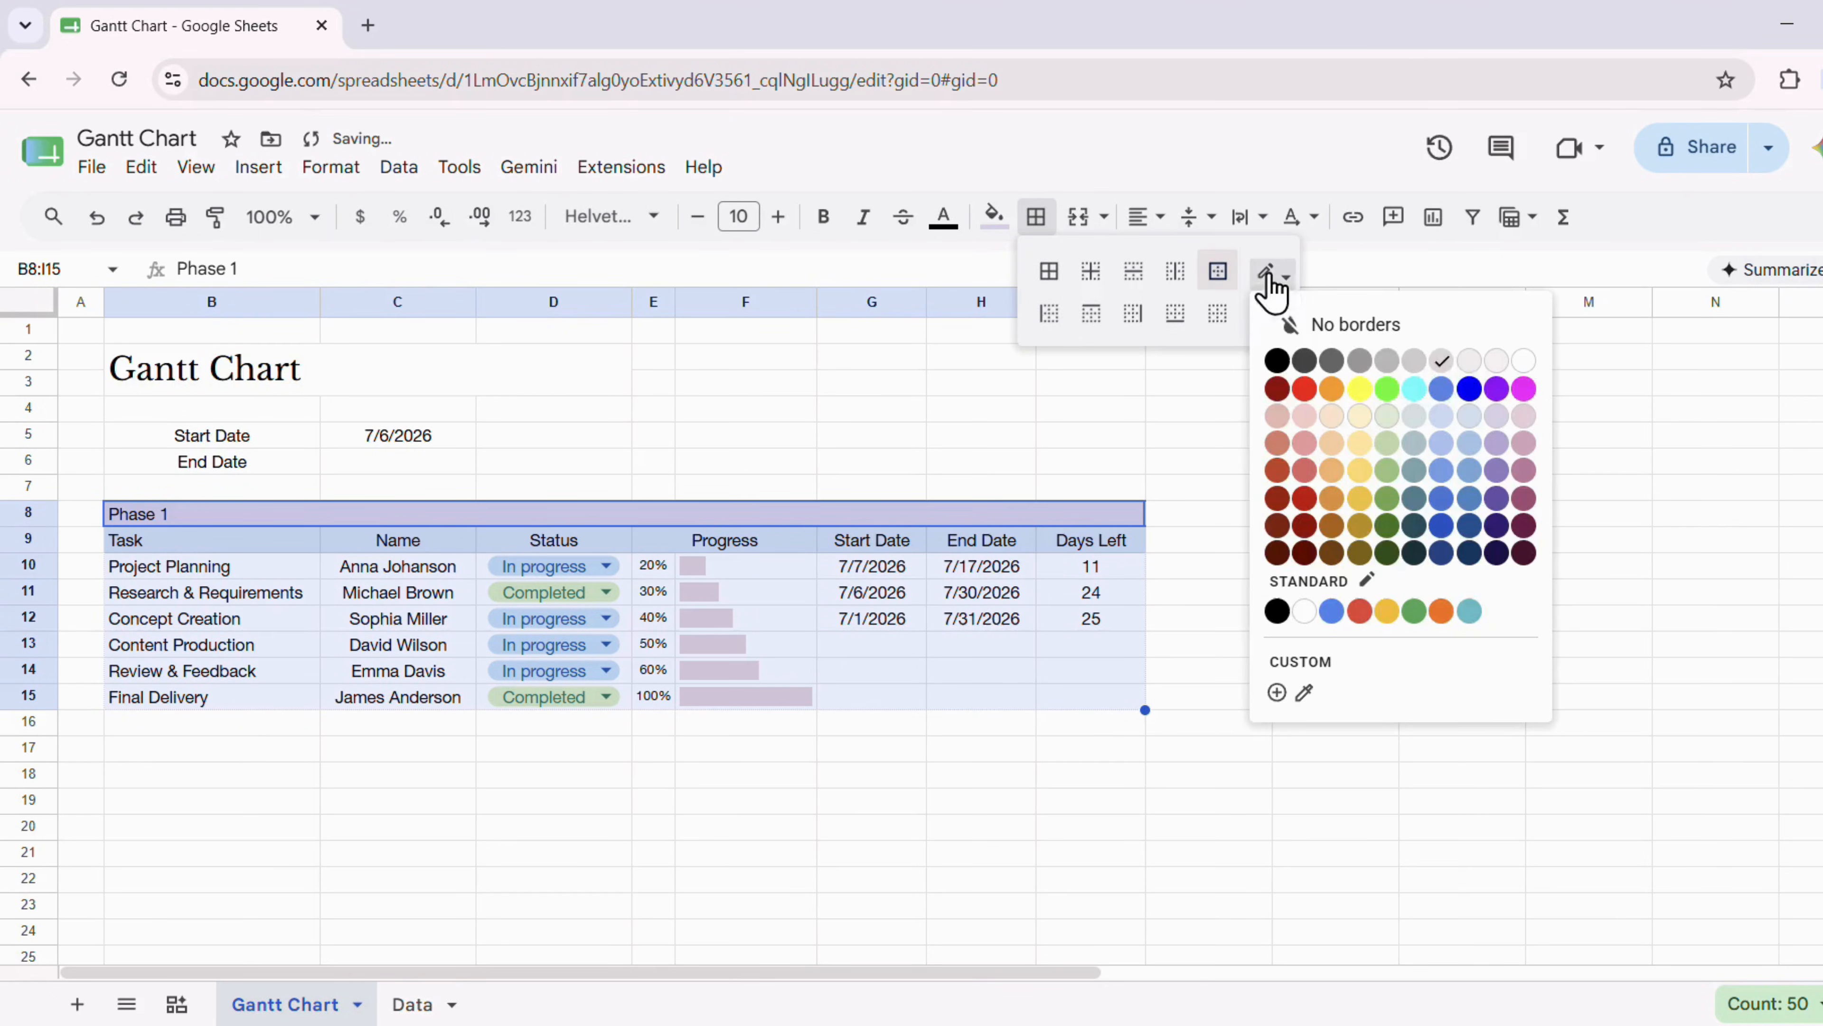
click(1448, 364)
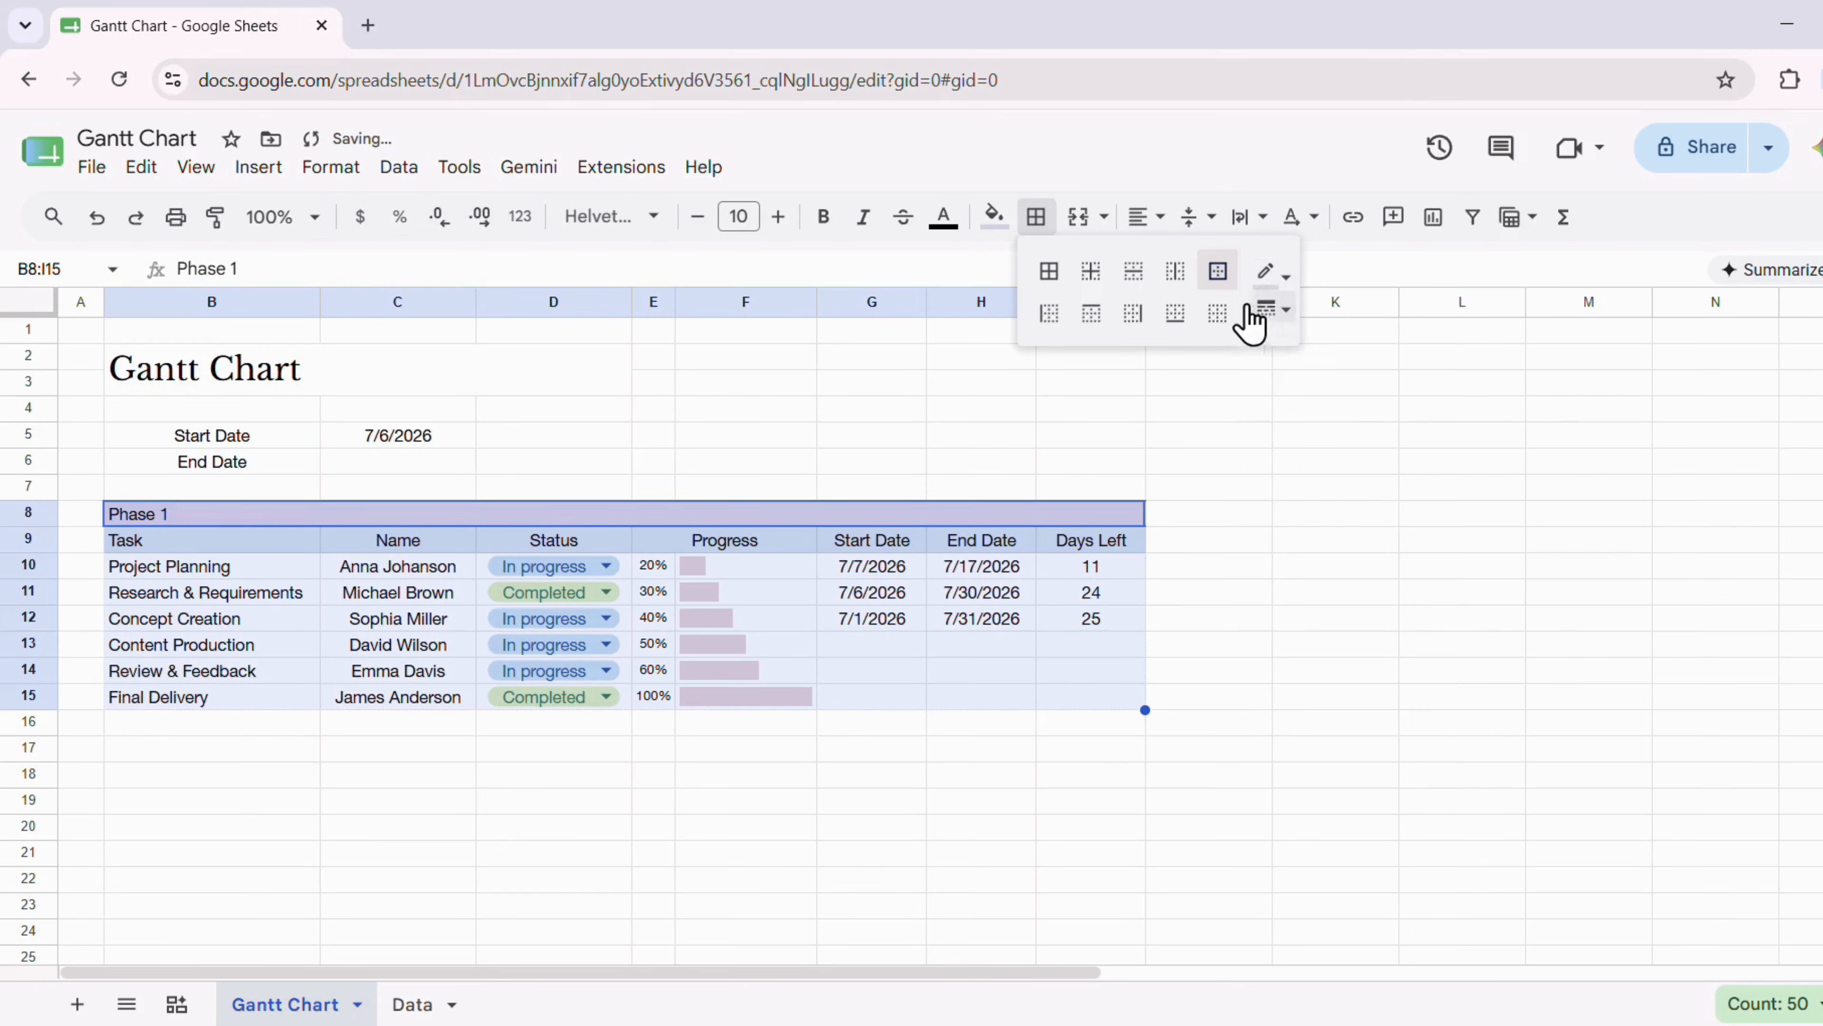
click(1252, 307)
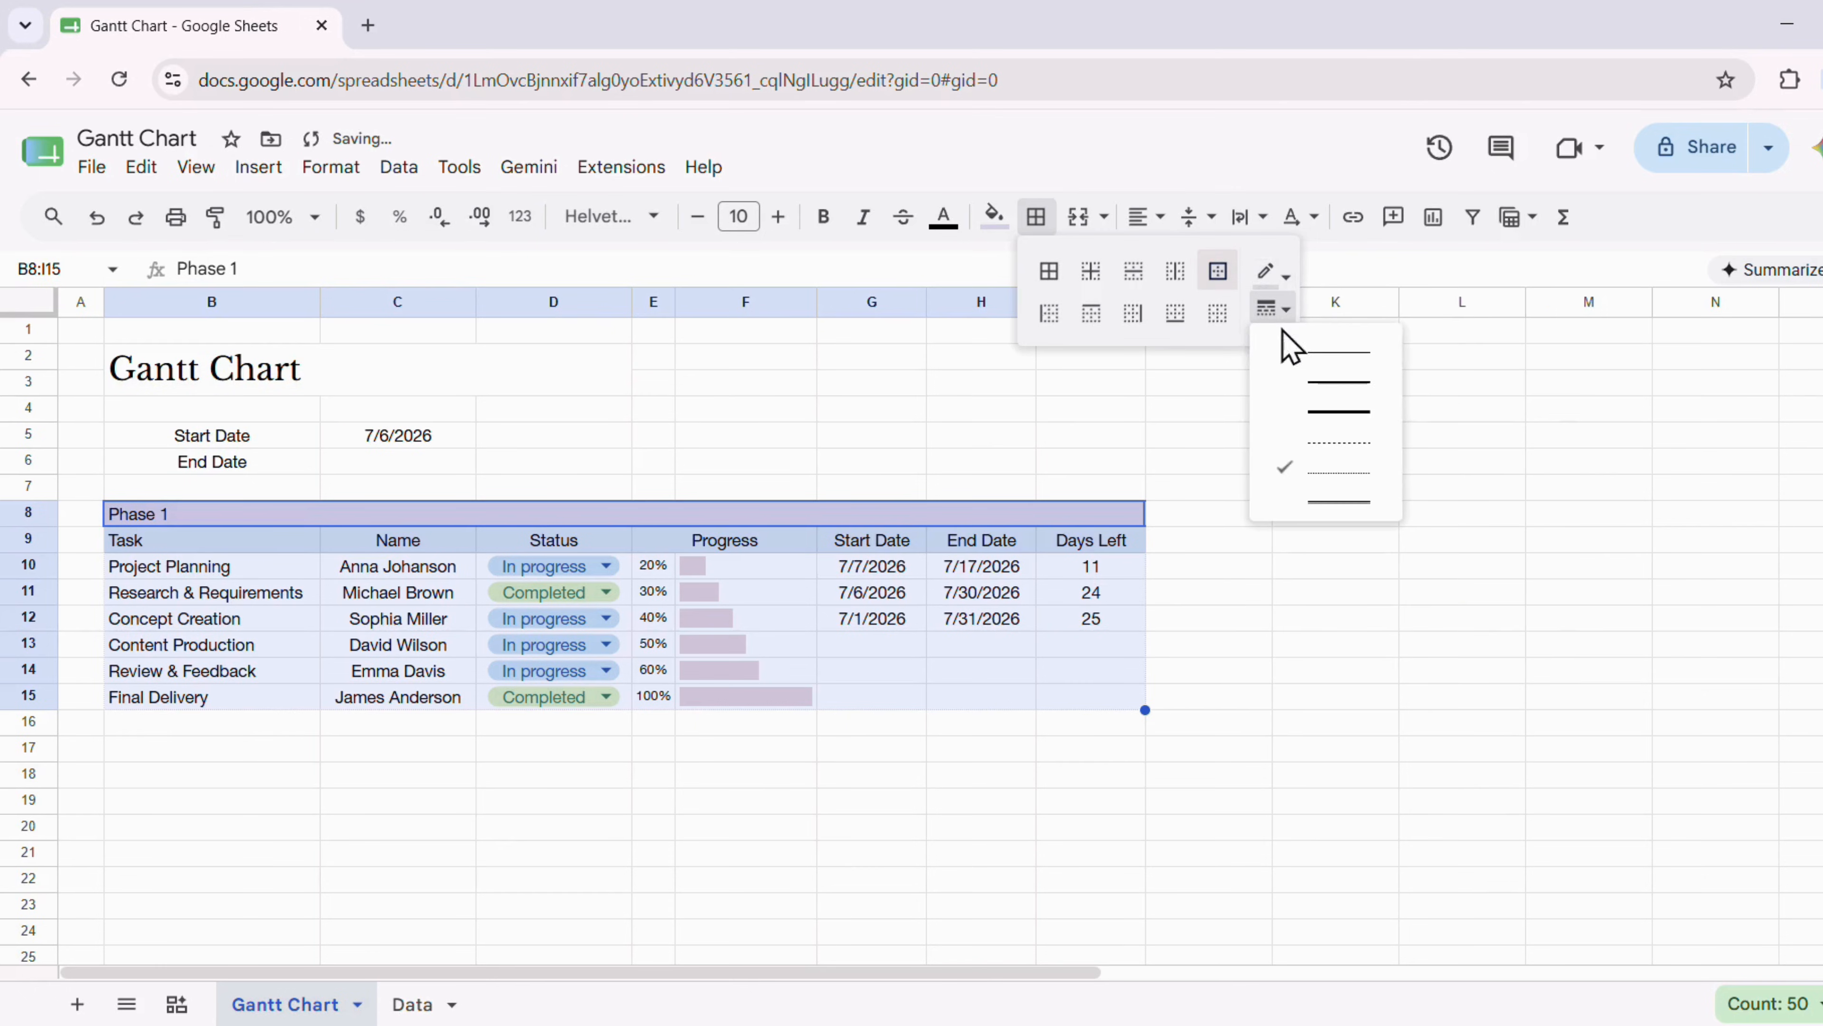
click(1299, 357)
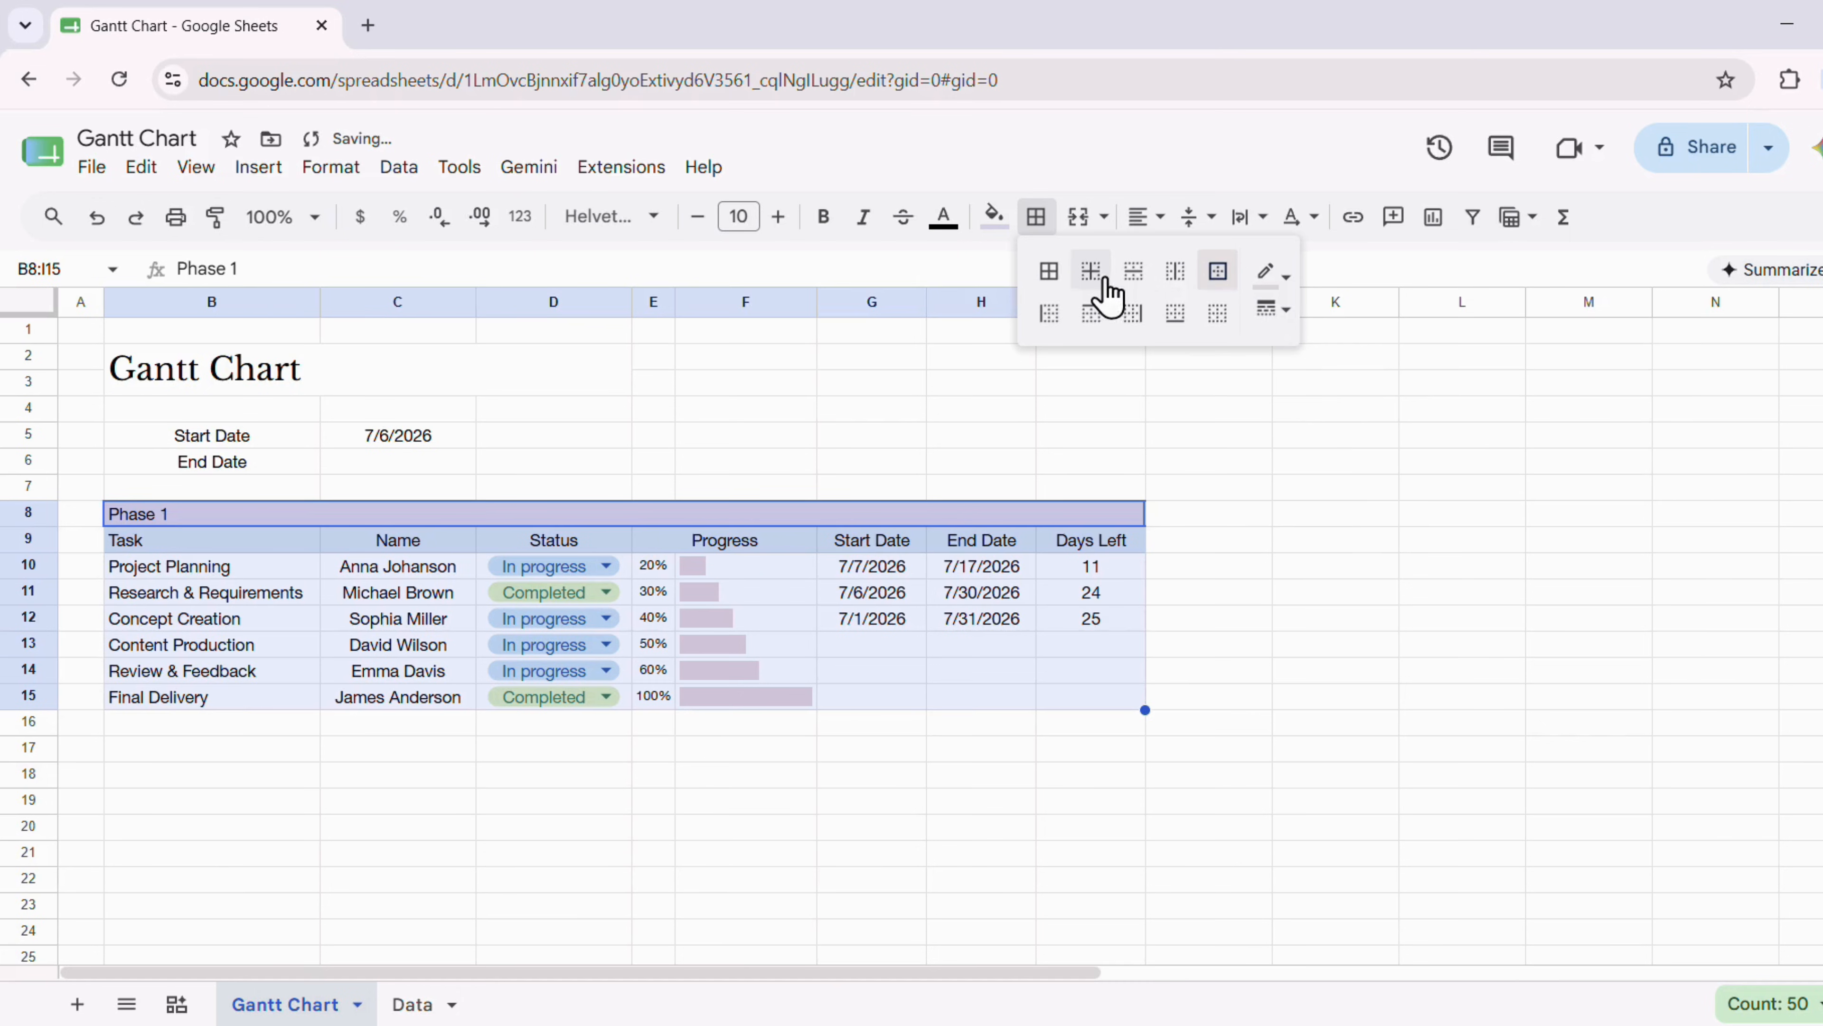
Add inner borders to the Phase 1 table B8:I15 in the fine dotted line style
click(1105, 280)
click(1267, 309)
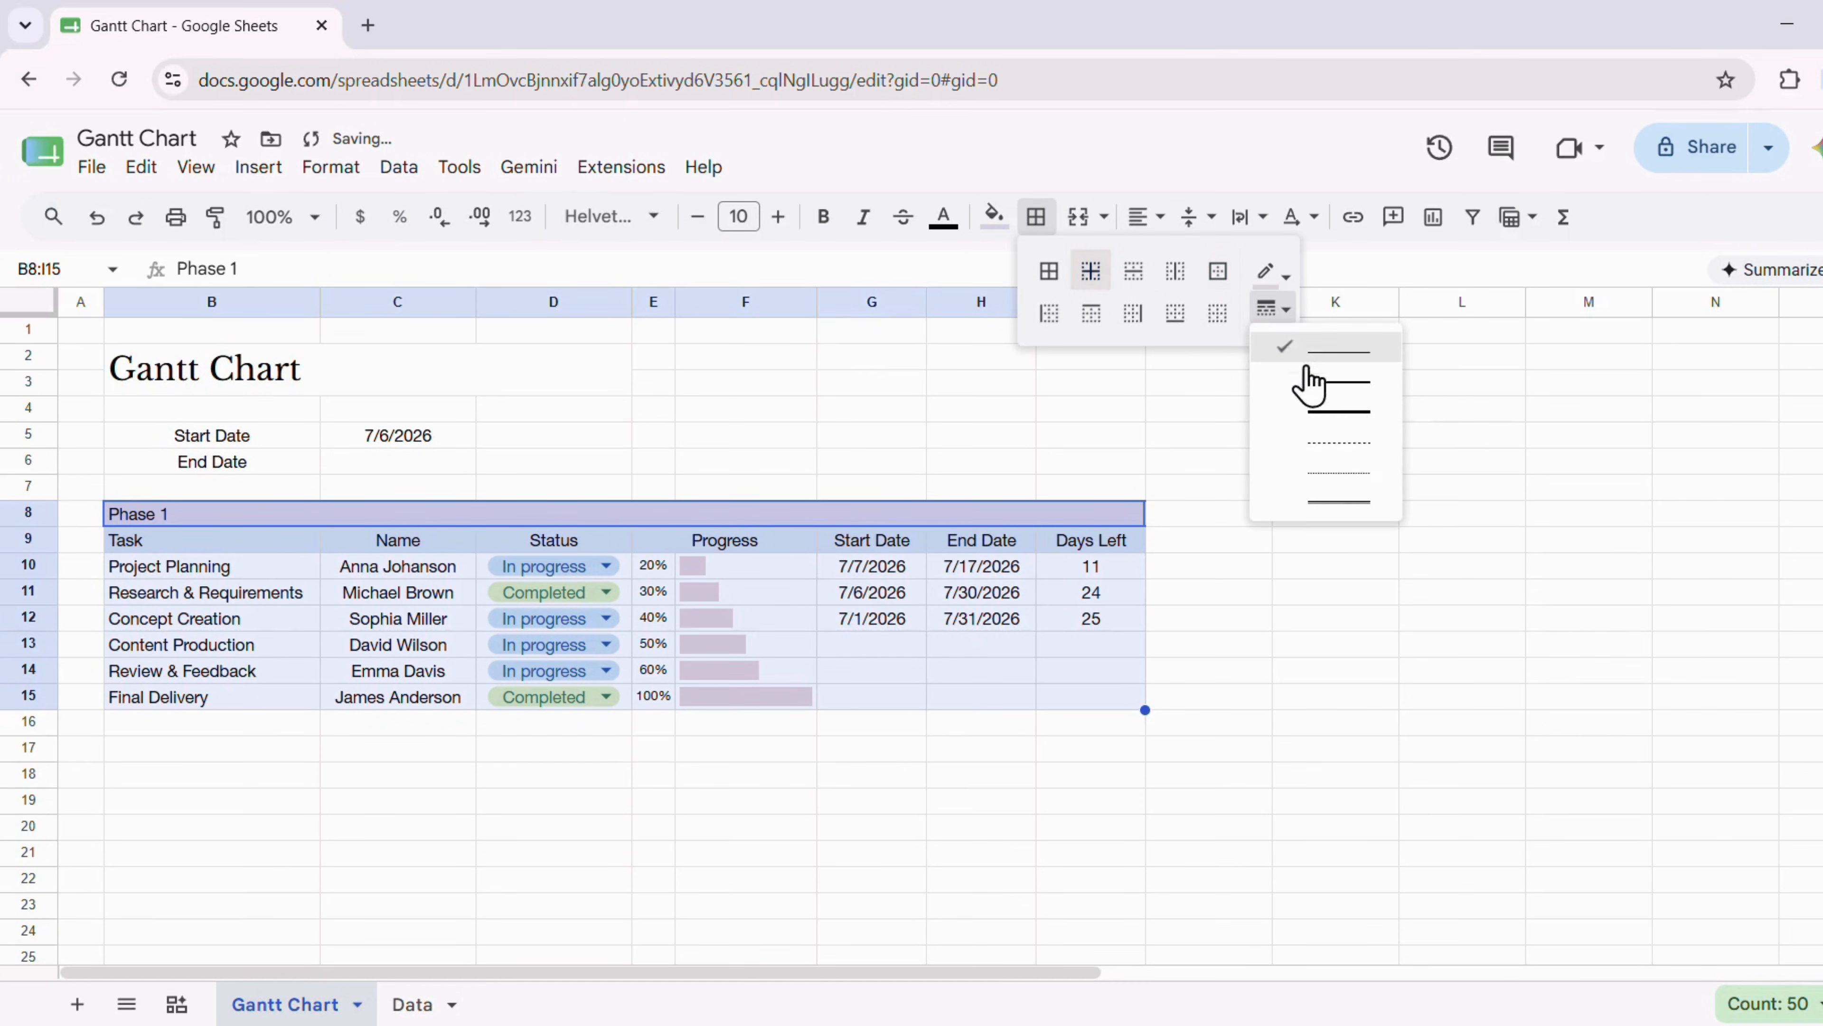
click(1321, 472)
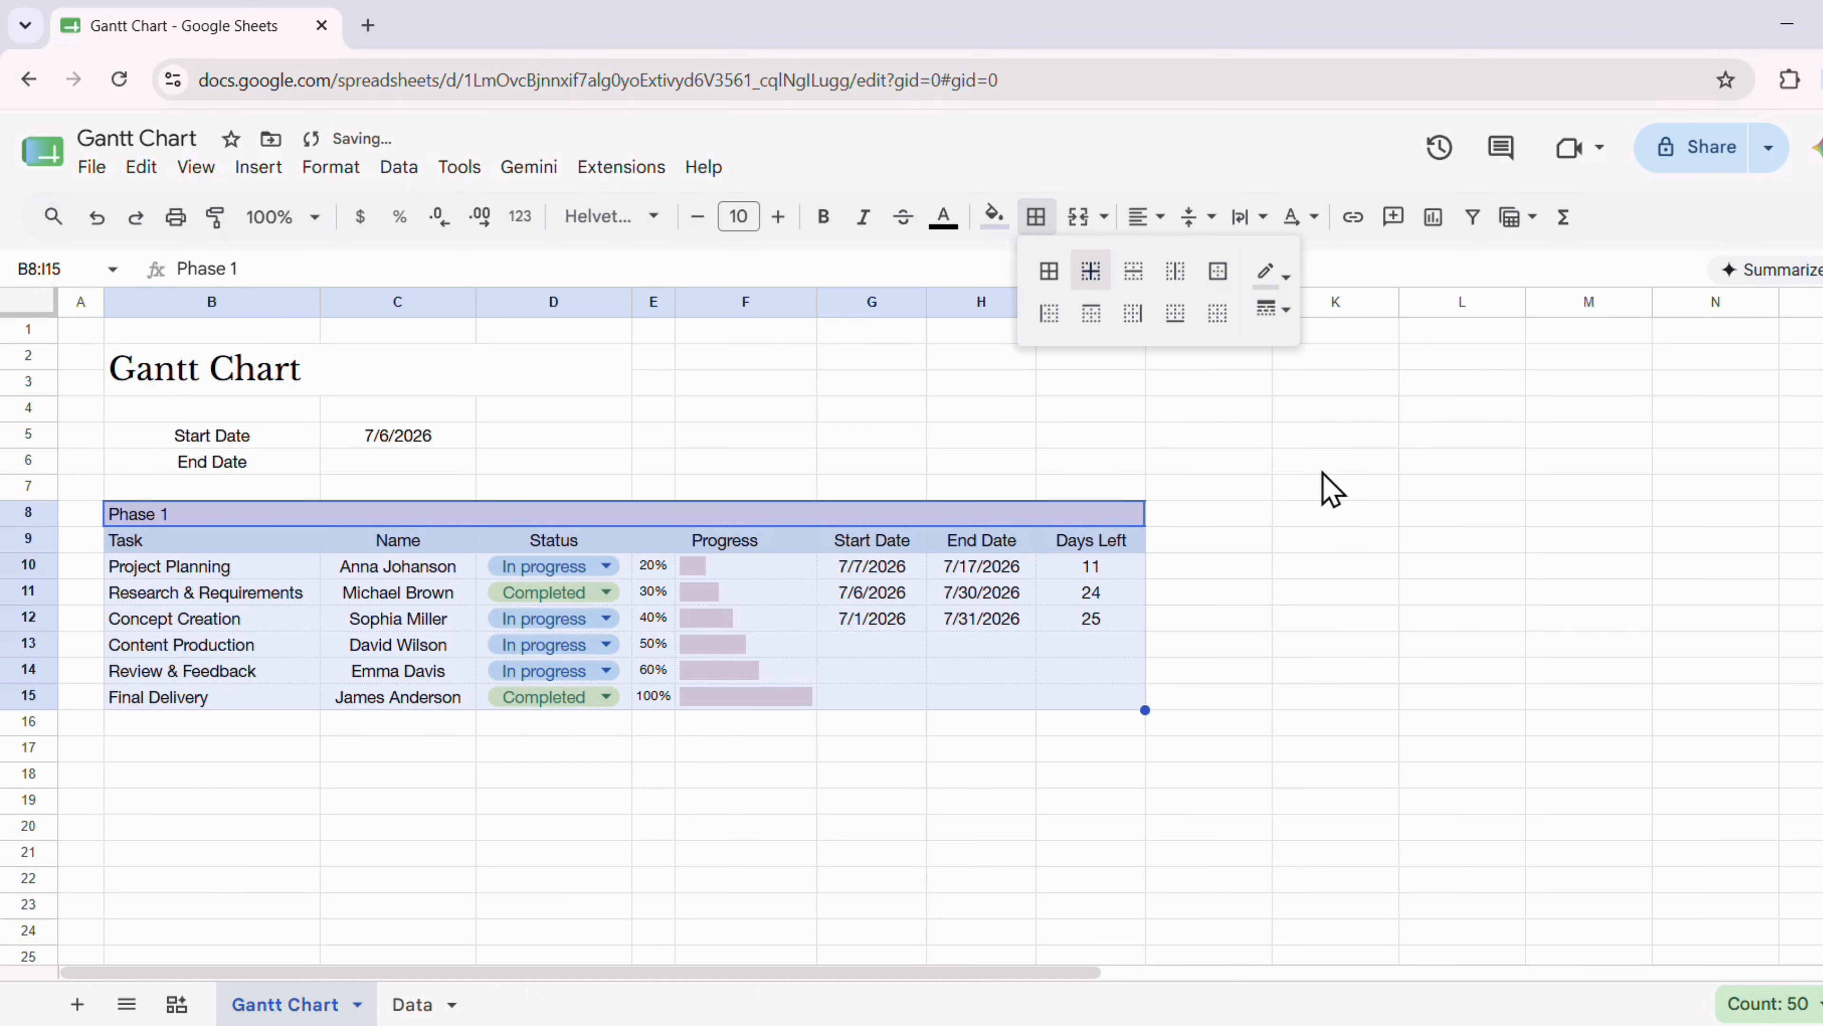
click(1285, 571)
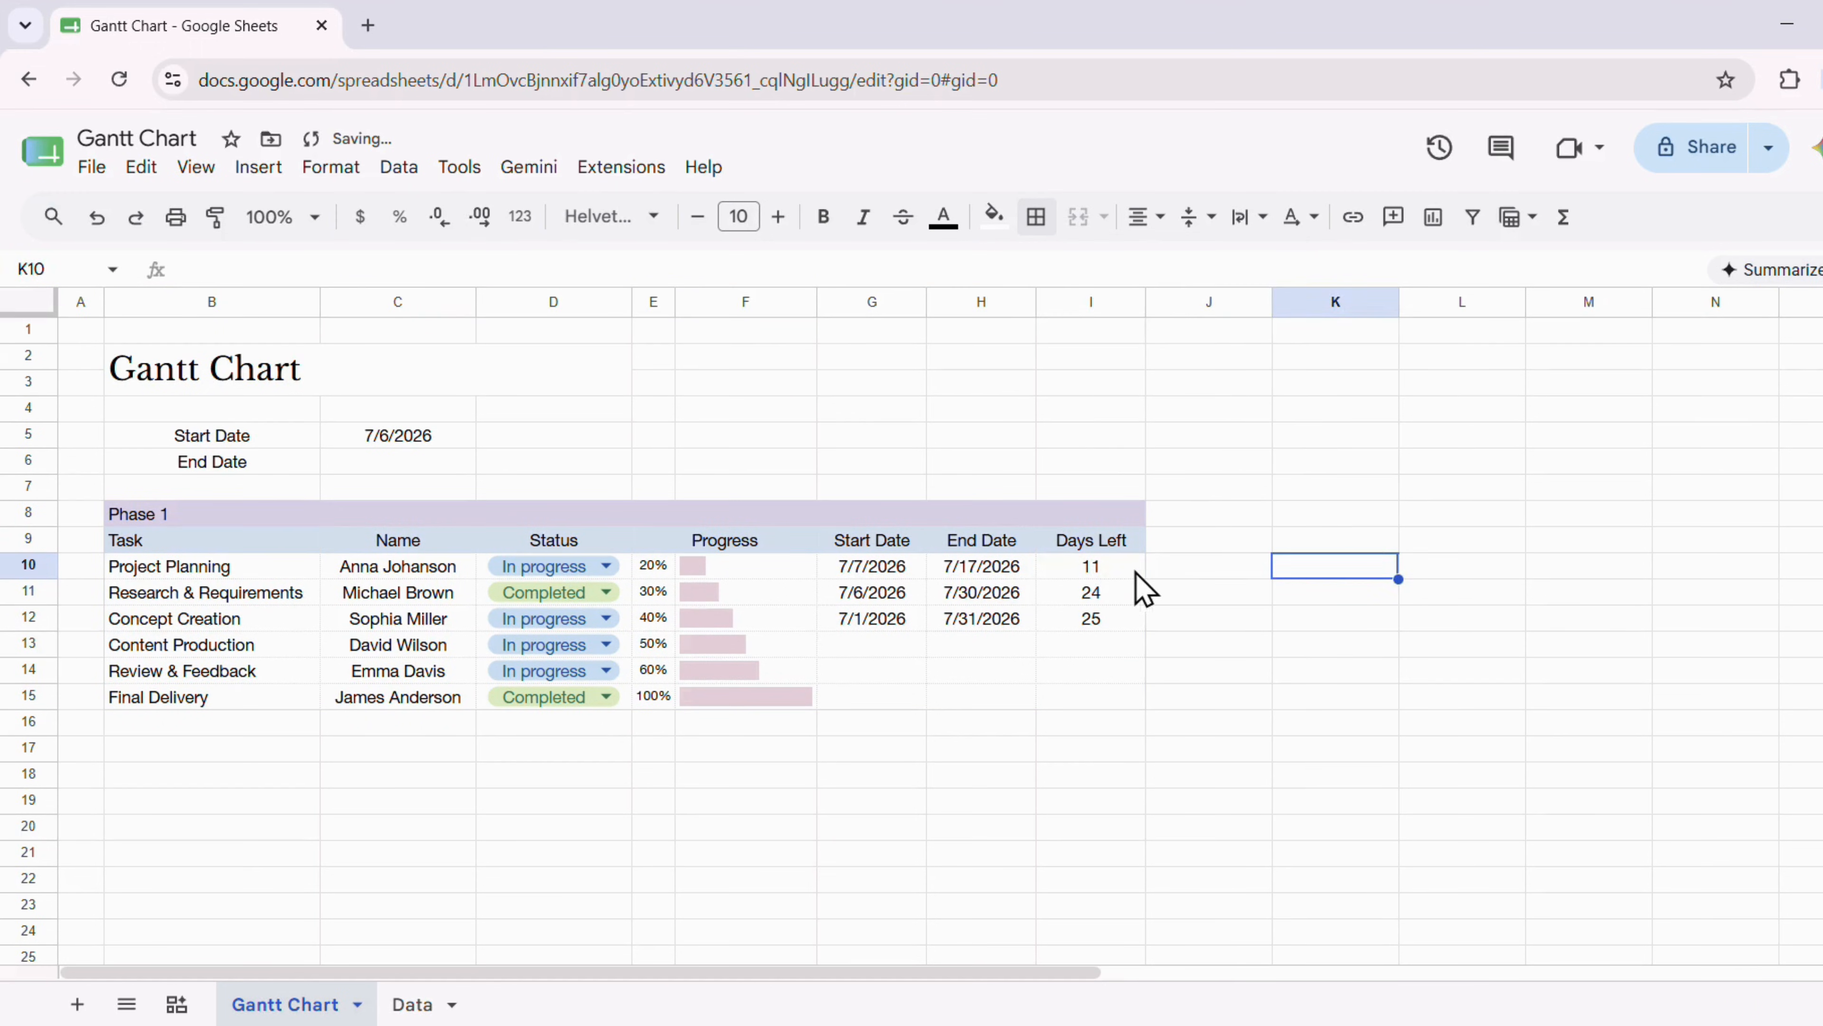
Fill the Days Left cells I10:I15 with the very pale blue custom color #f0f8ff
drag(1133, 569, 1115, 713)
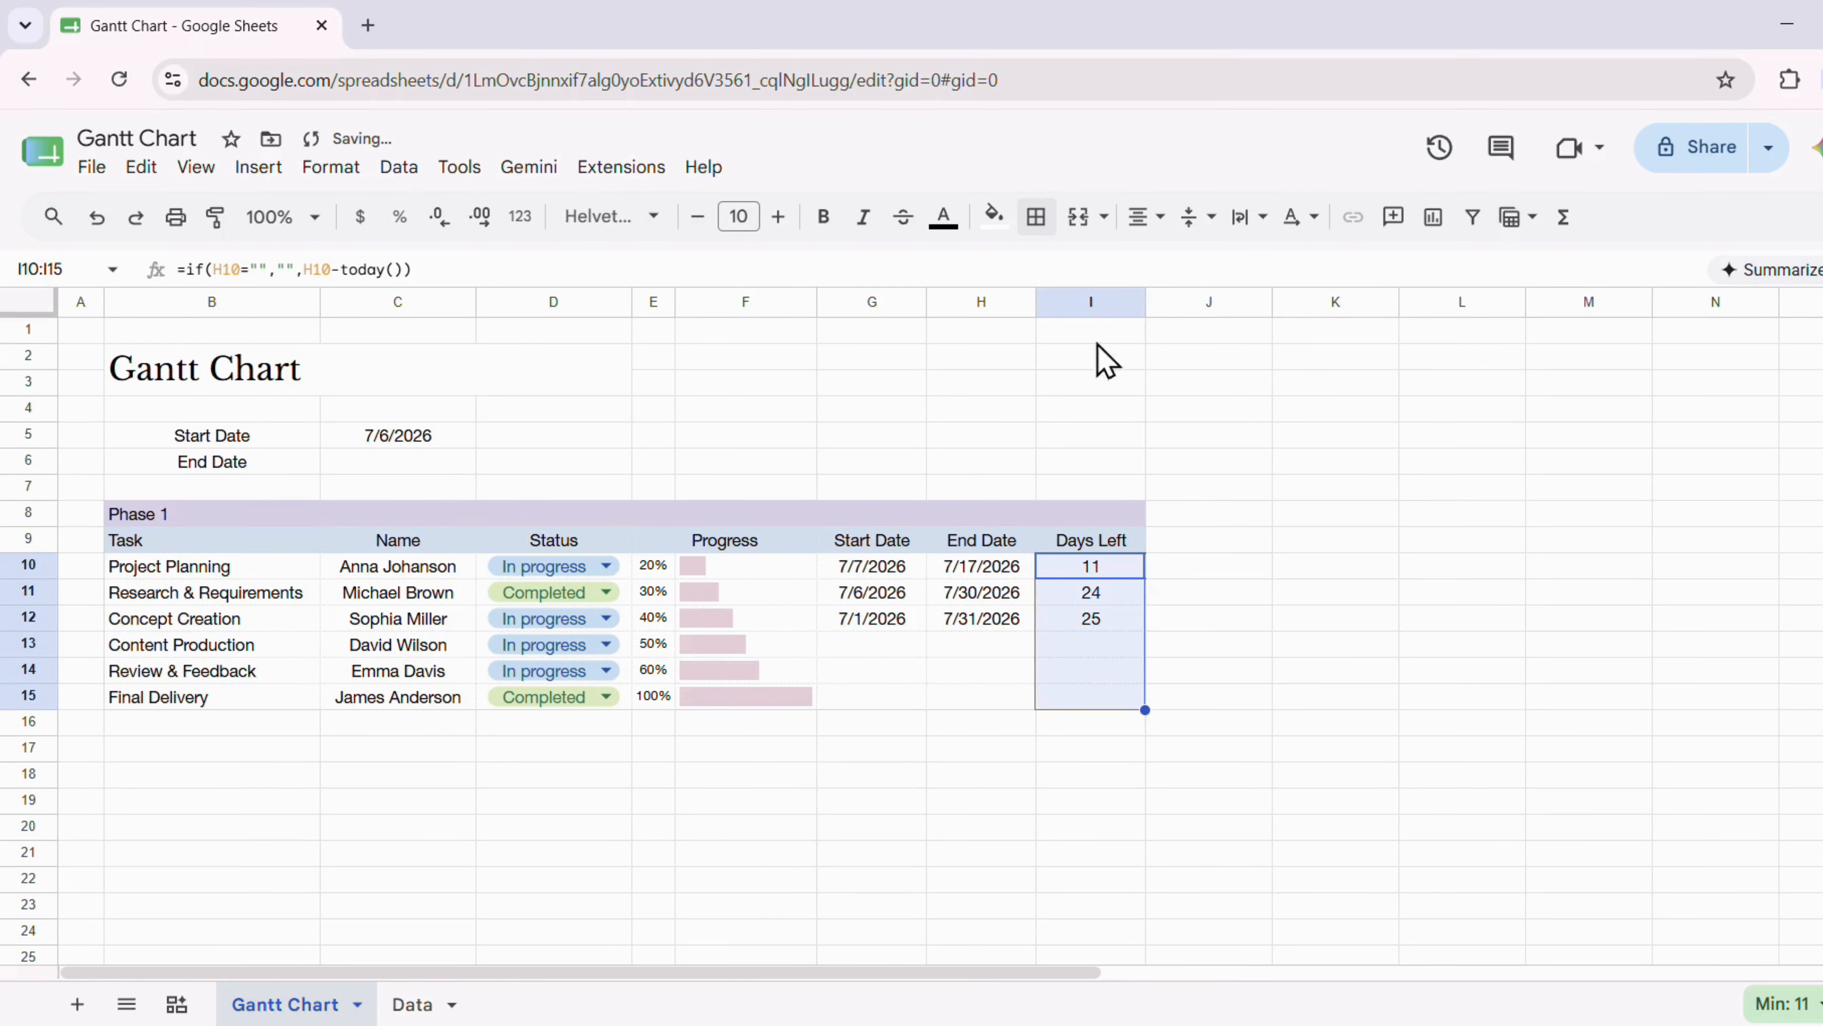
click(995, 219)
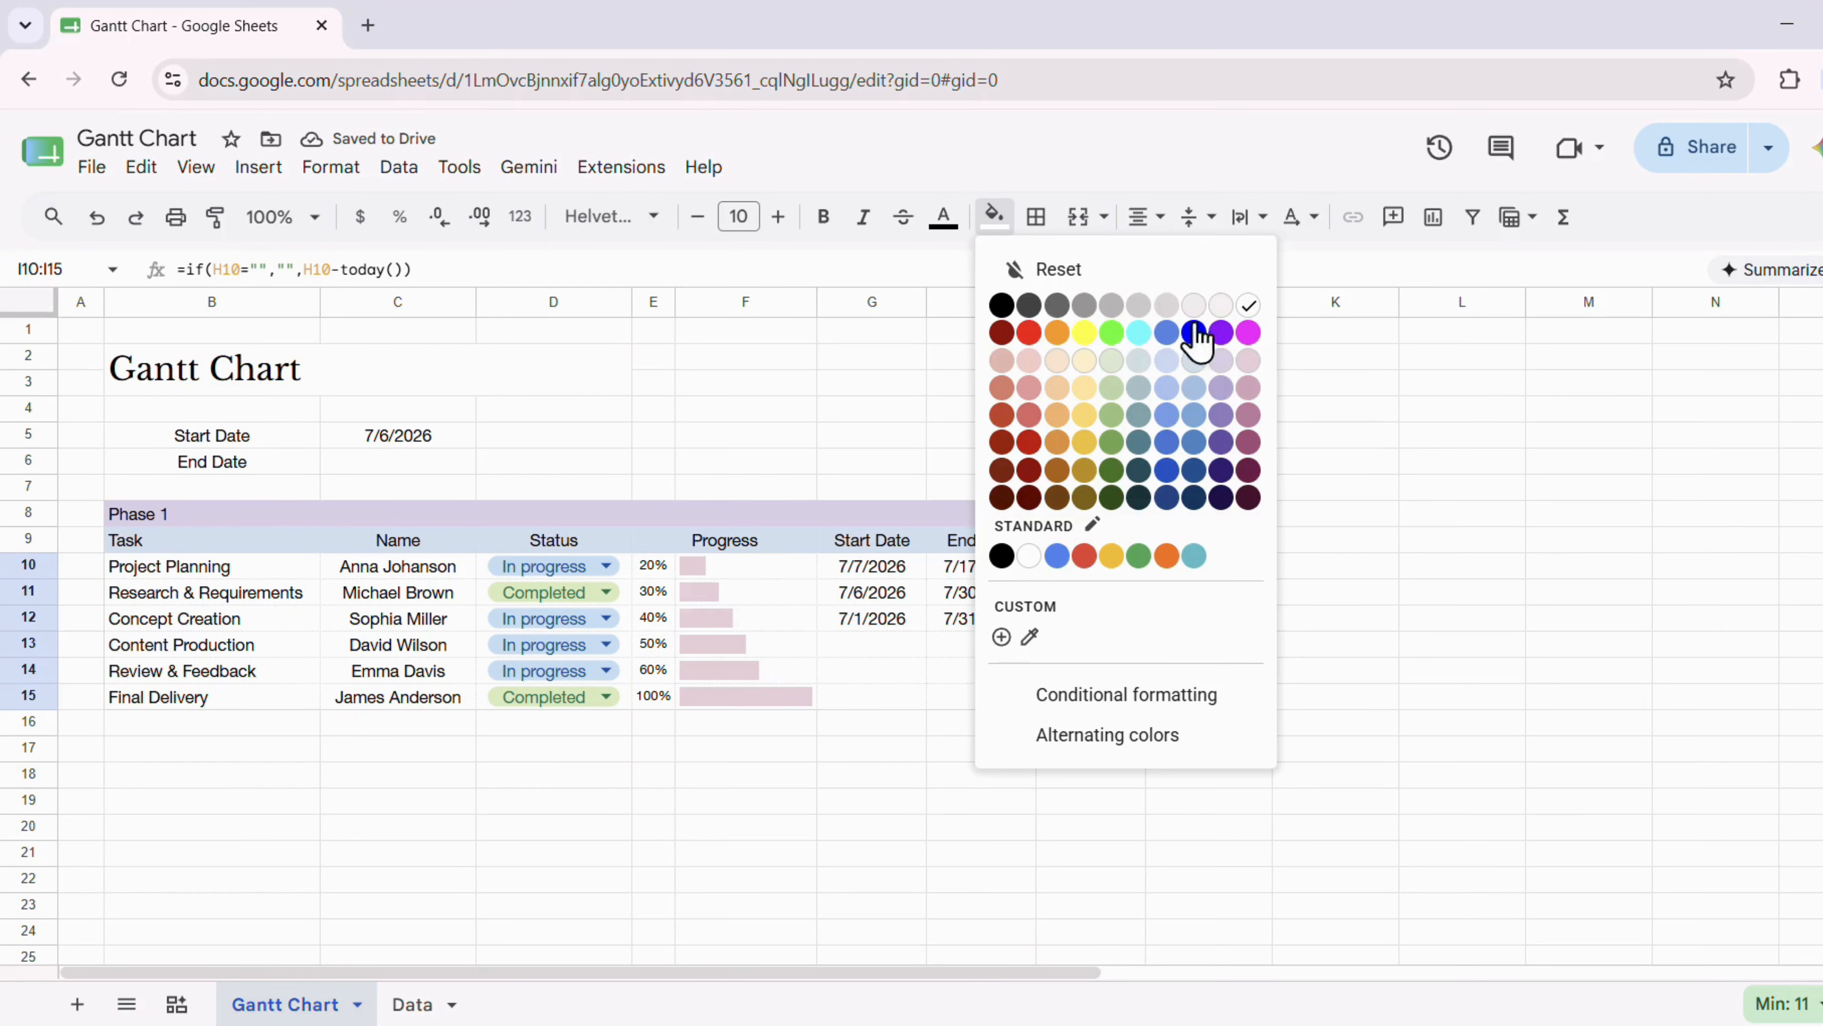
click(1197, 358)
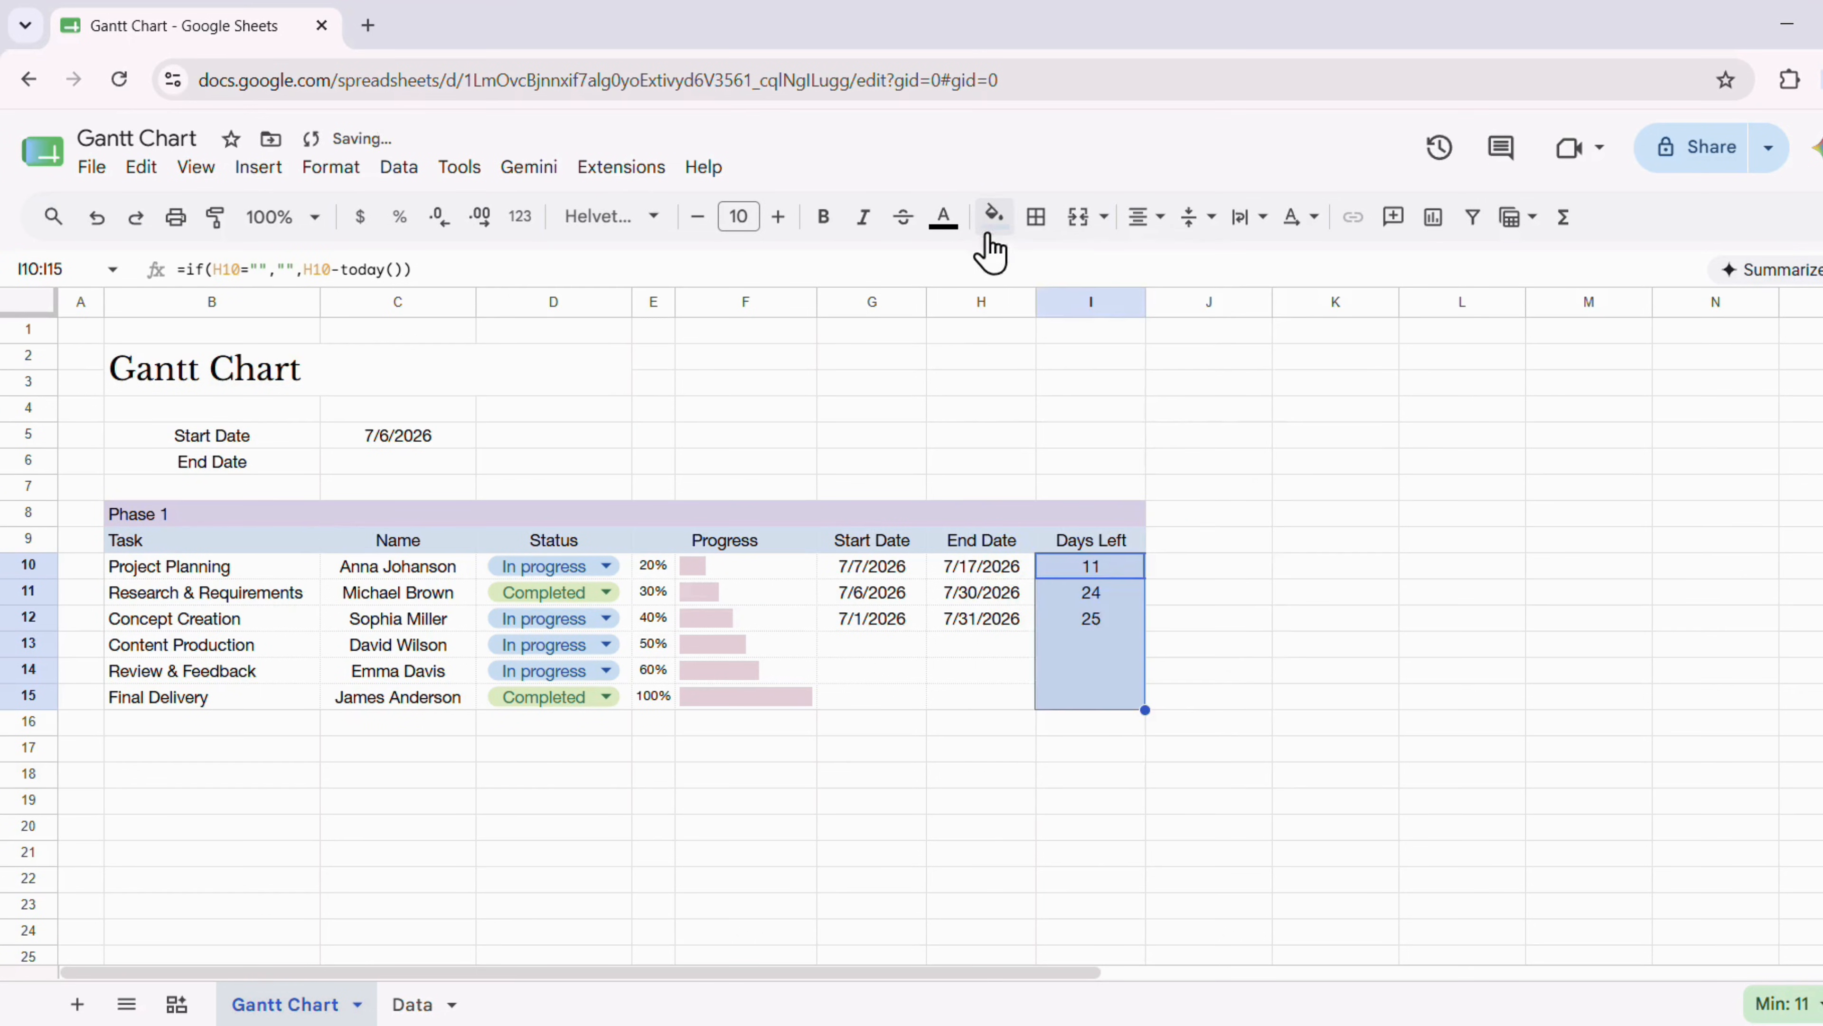
click(994, 219)
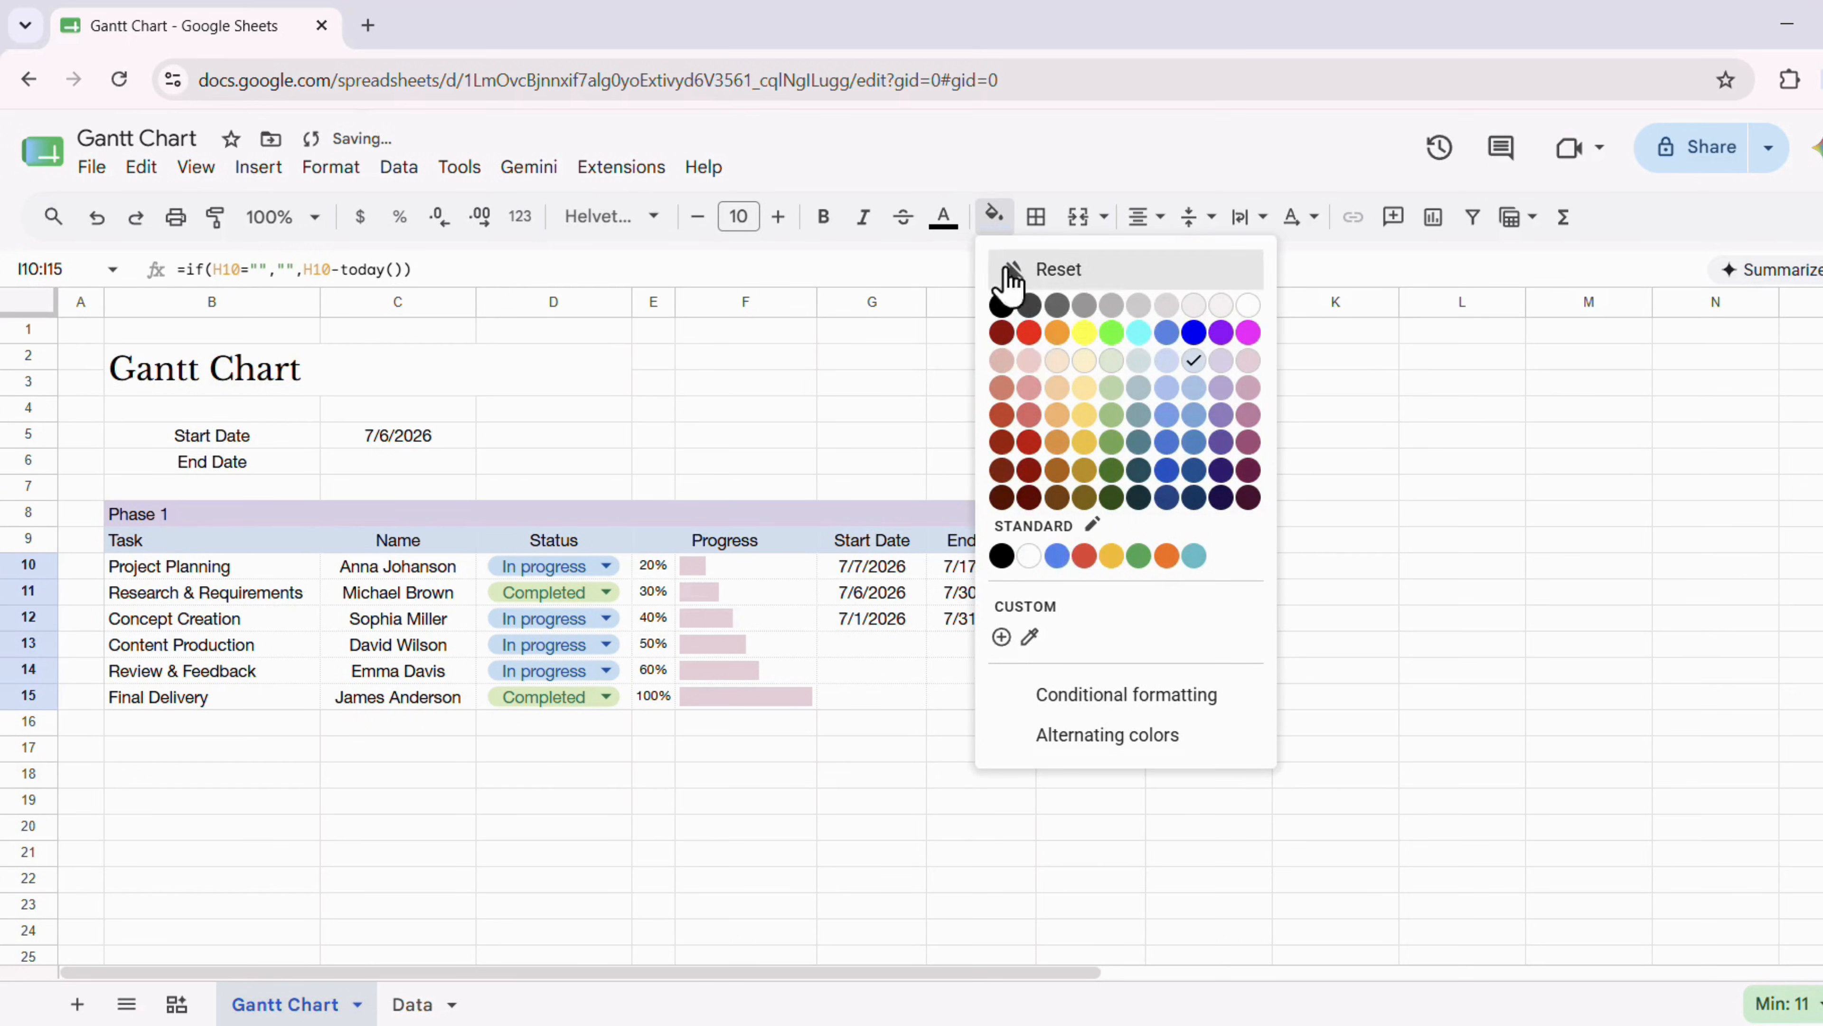
click(1002, 637)
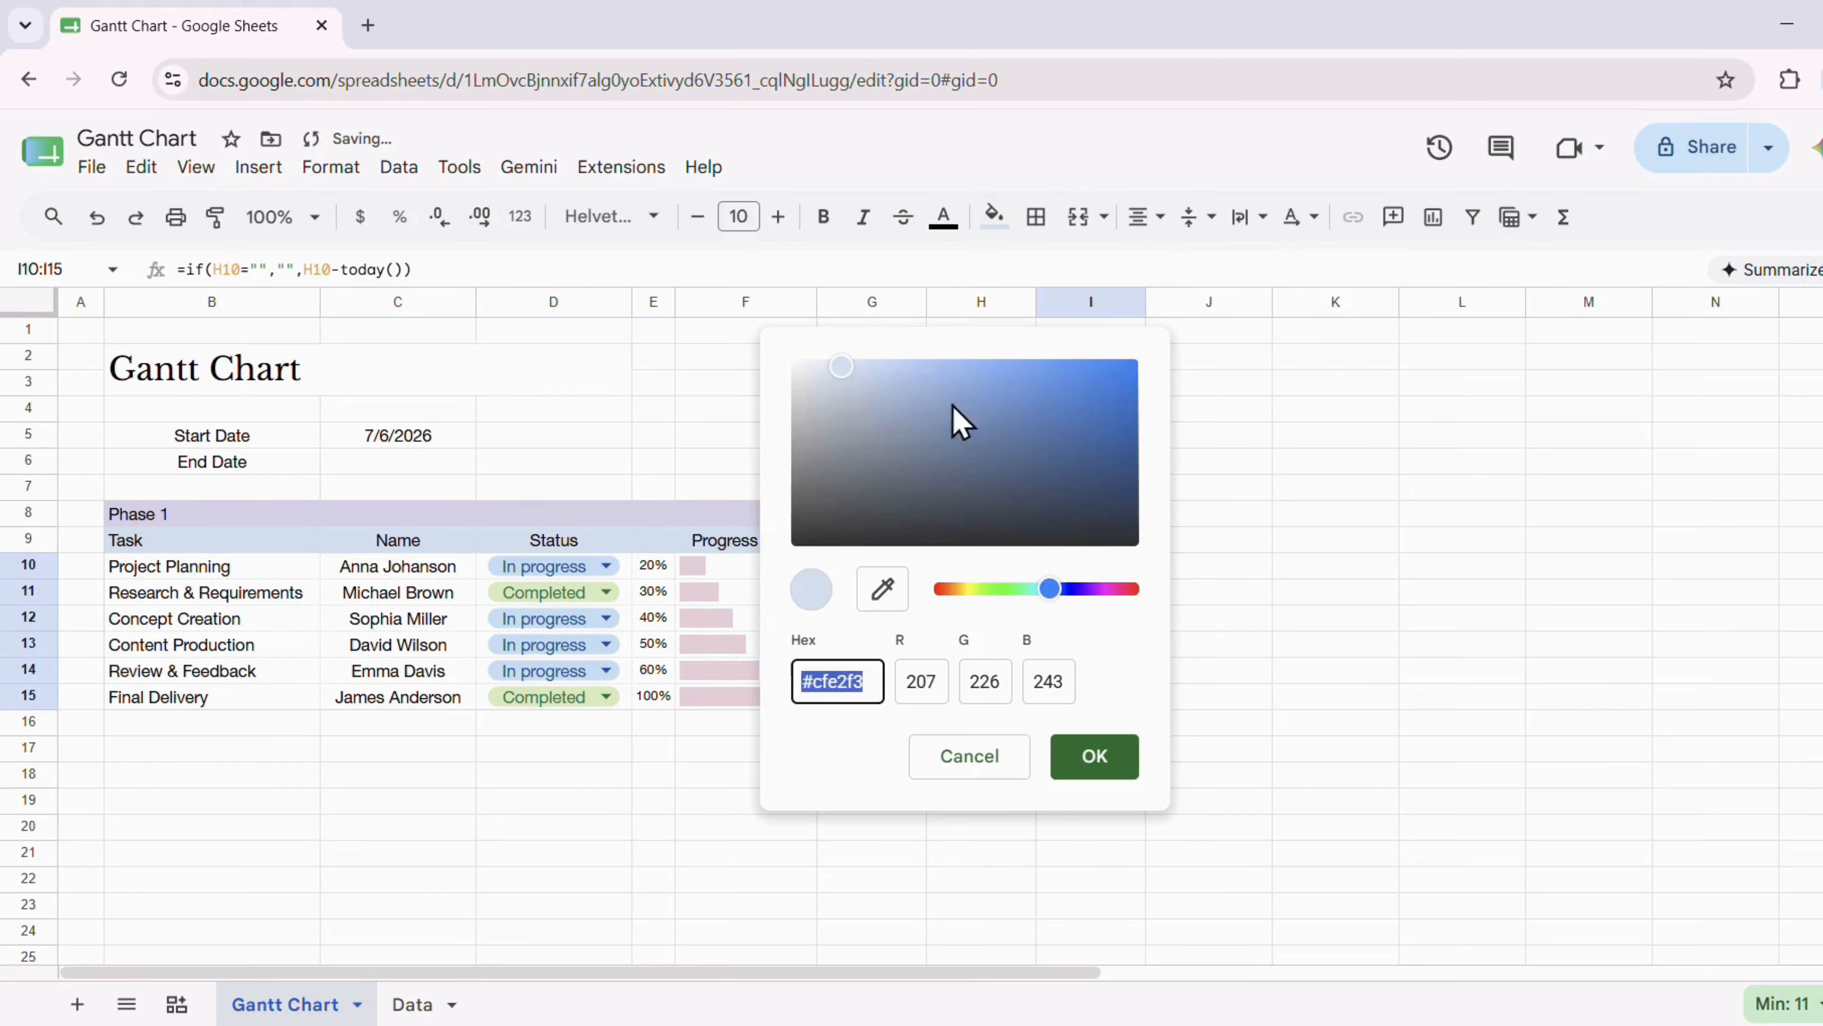
click(829, 357)
drag(829, 357, 813, 348)
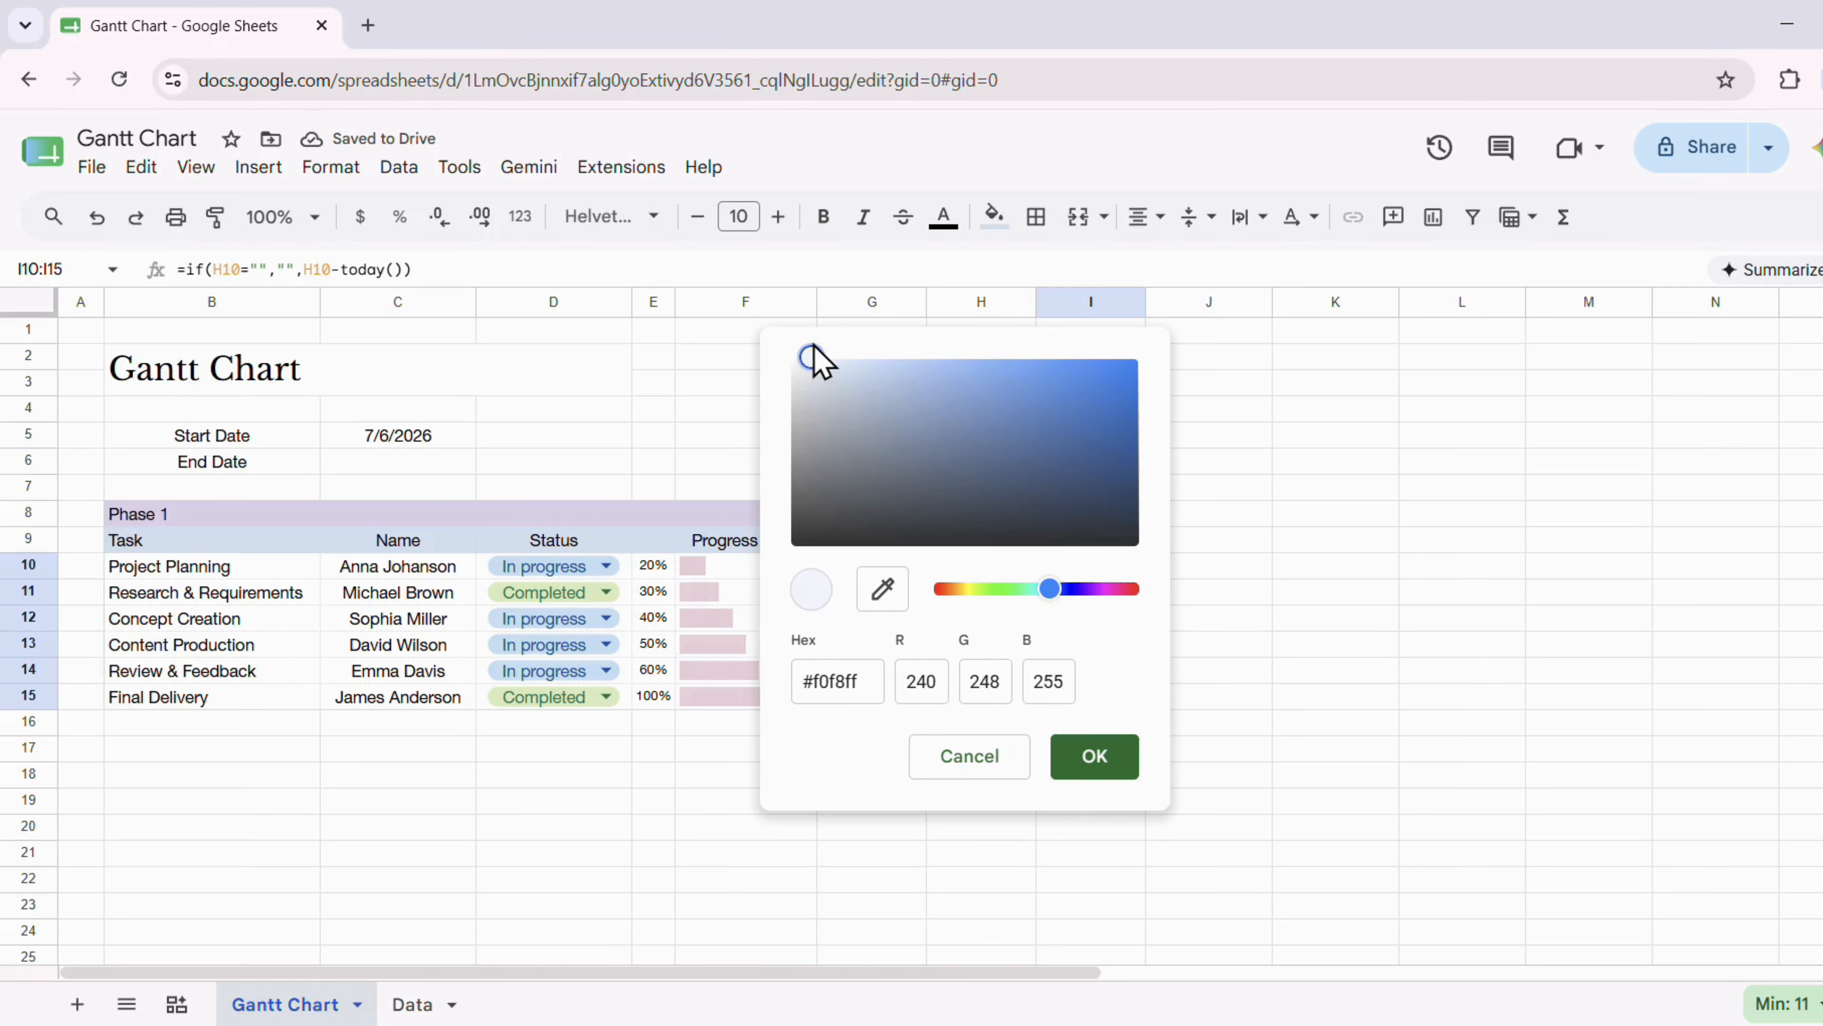
click(1120, 775)
click(1129, 862)
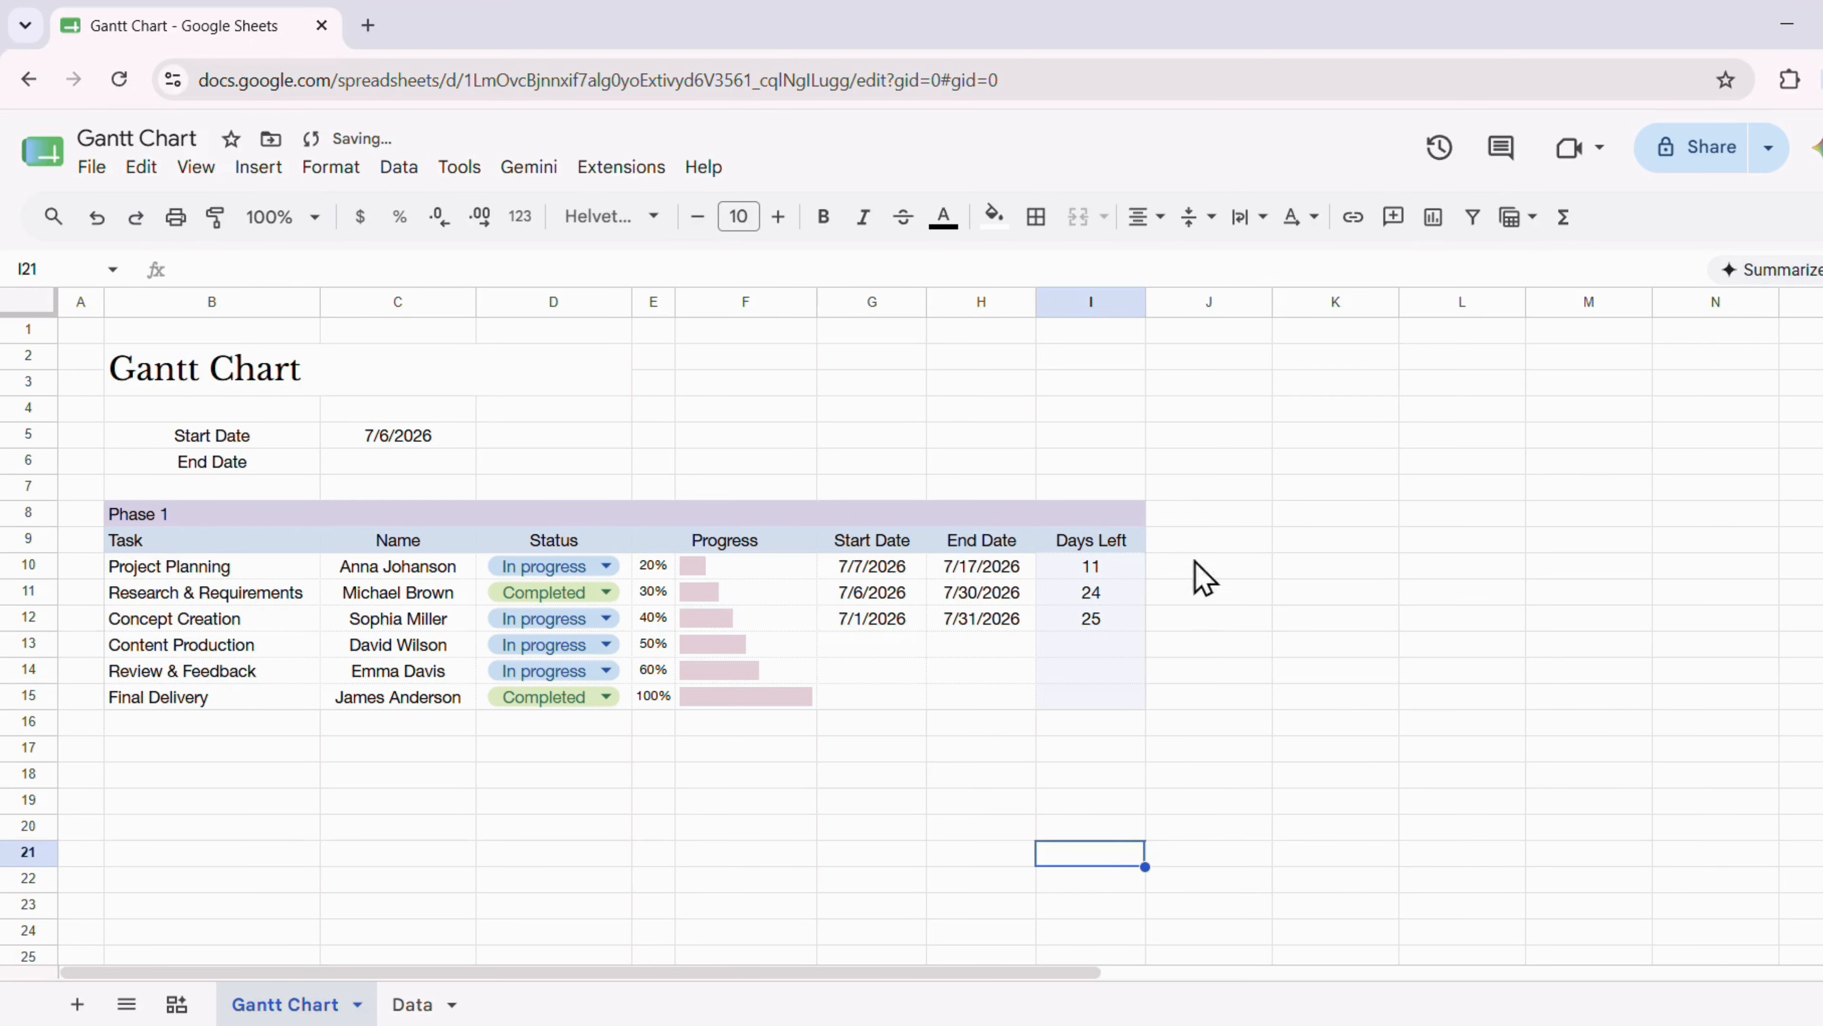
Narrow all columns from J through Z to small, roughly square timeline cells
click(1200, 298)
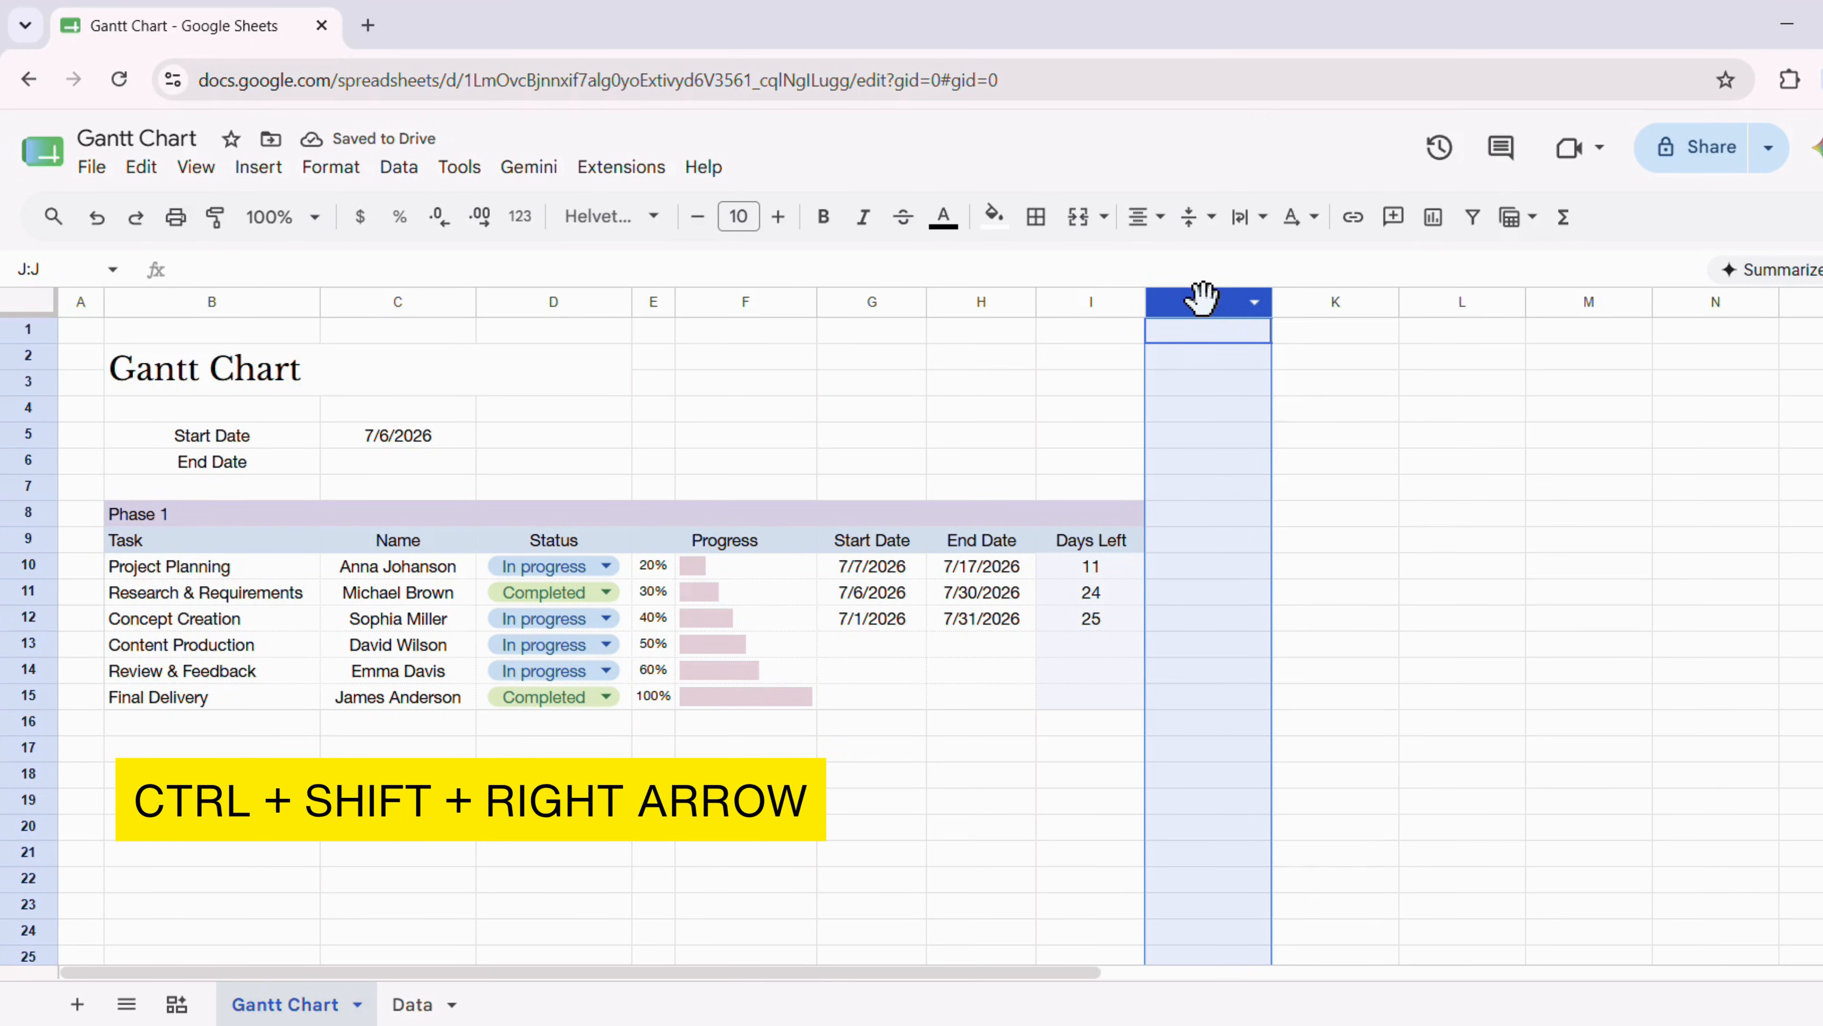
key(ctrl+shift+Right)
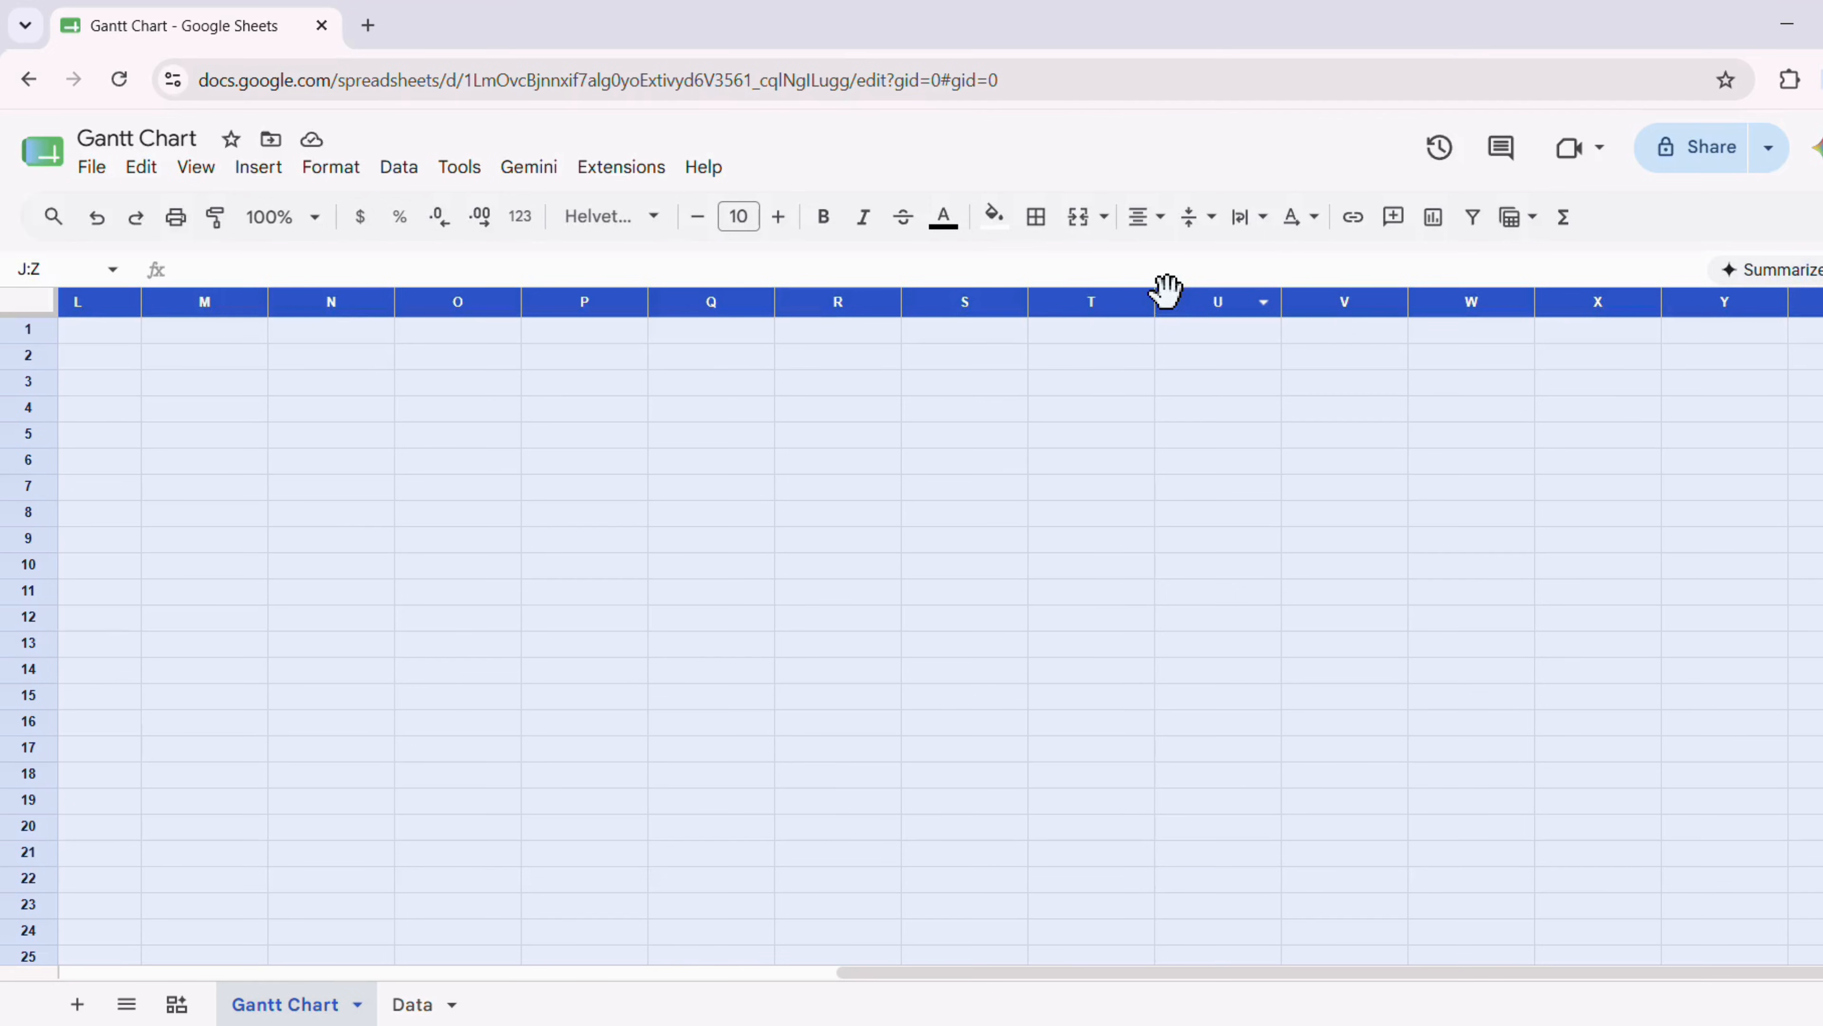
drag(1167, 290, 1060, 280)
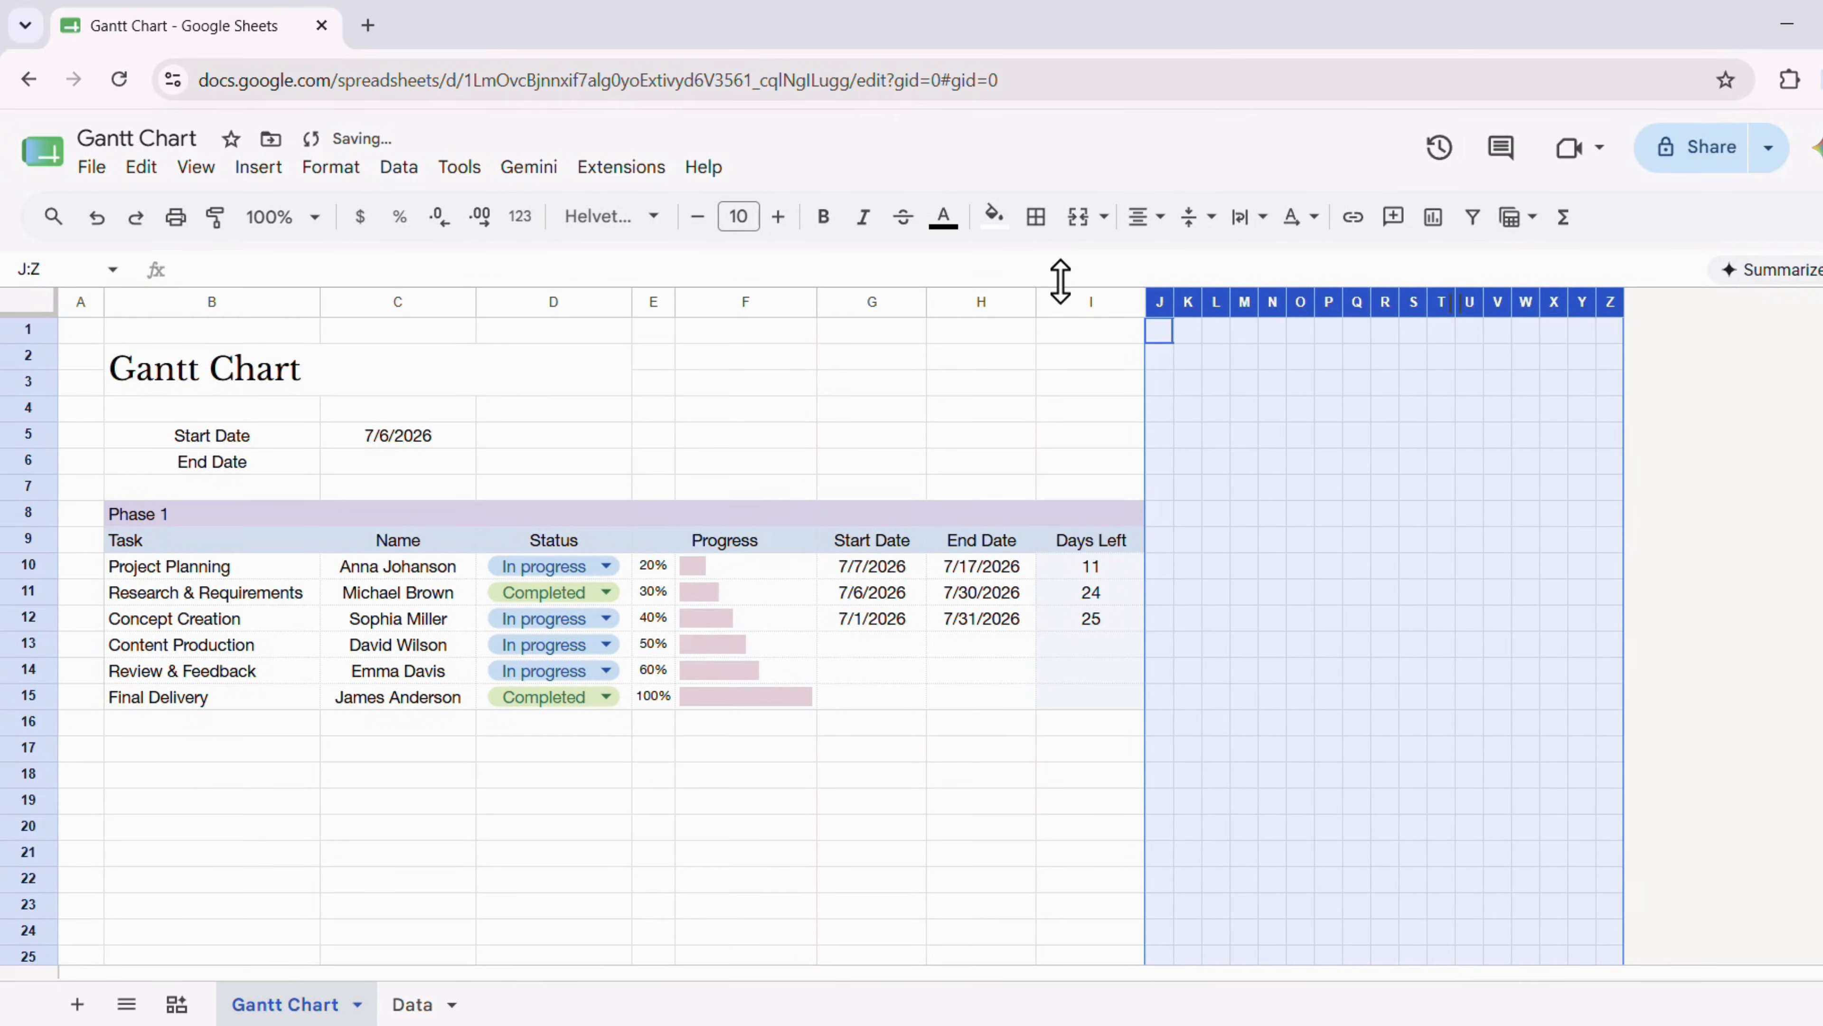
Insert two blocks of 17 narrow columns after column Z, extending the timeline grid through BH
right_click(1395, 302)
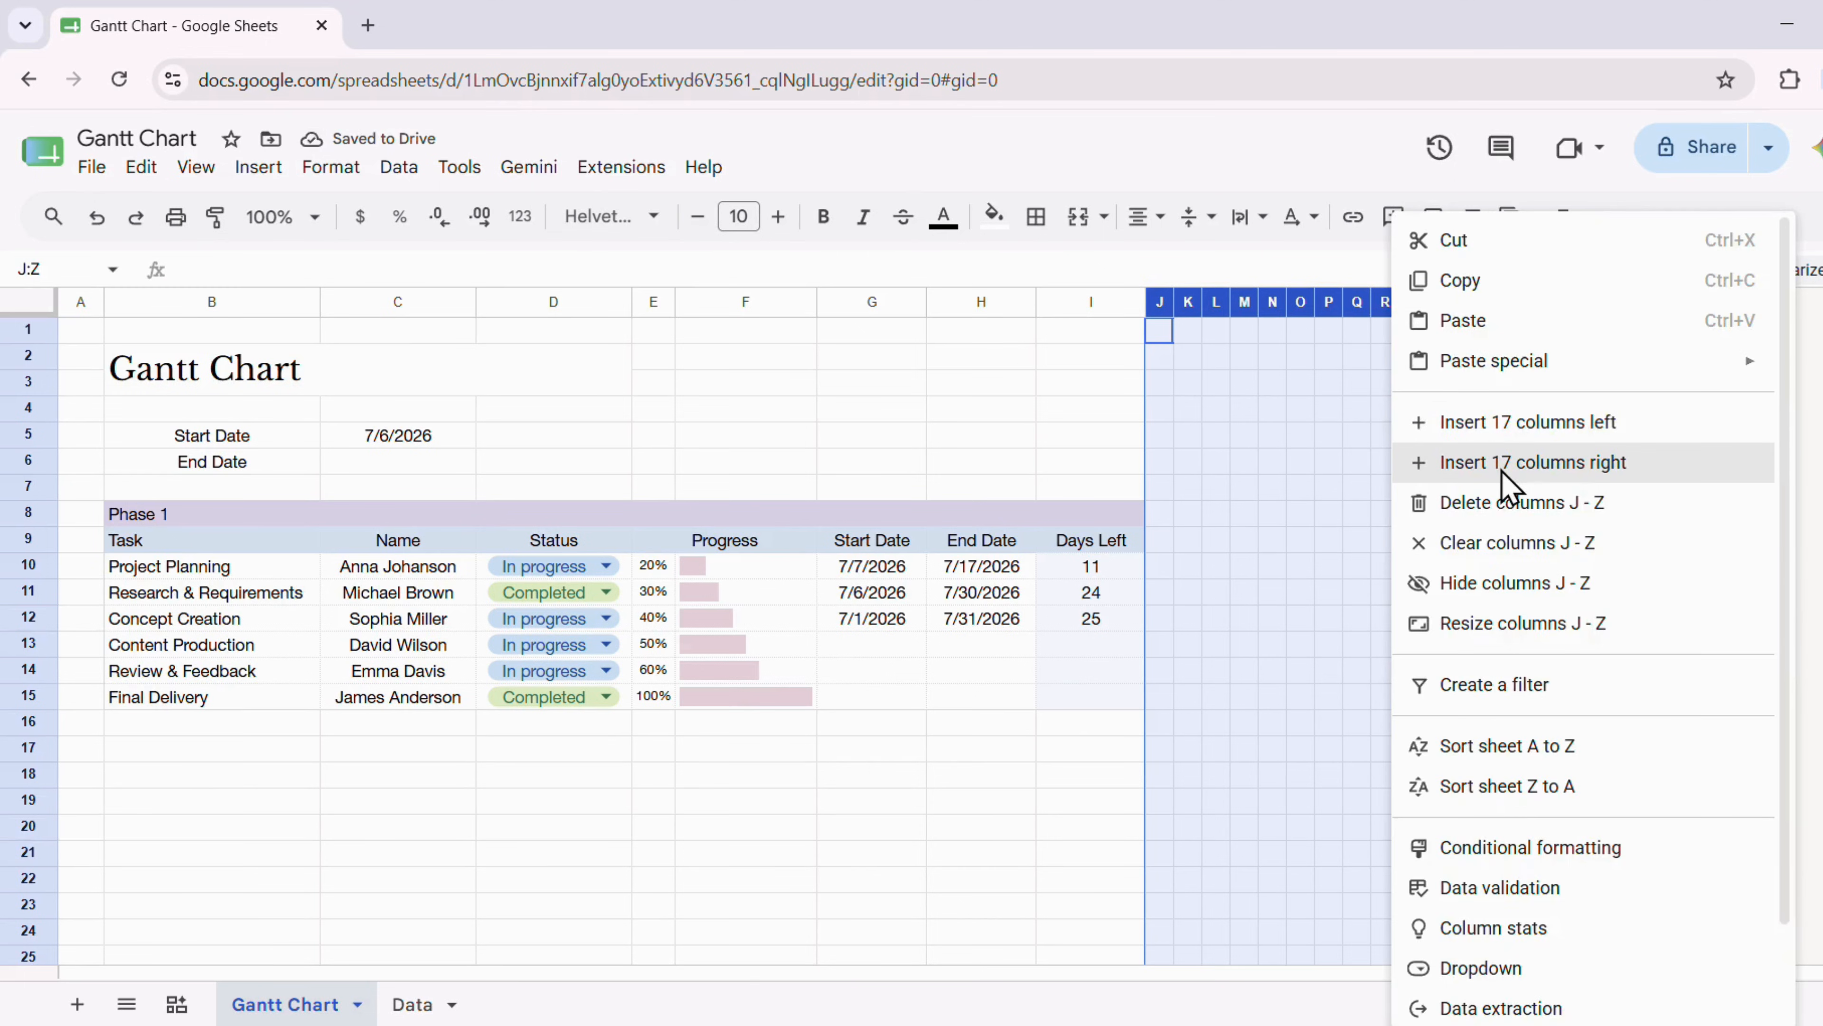
click(1508, 463)
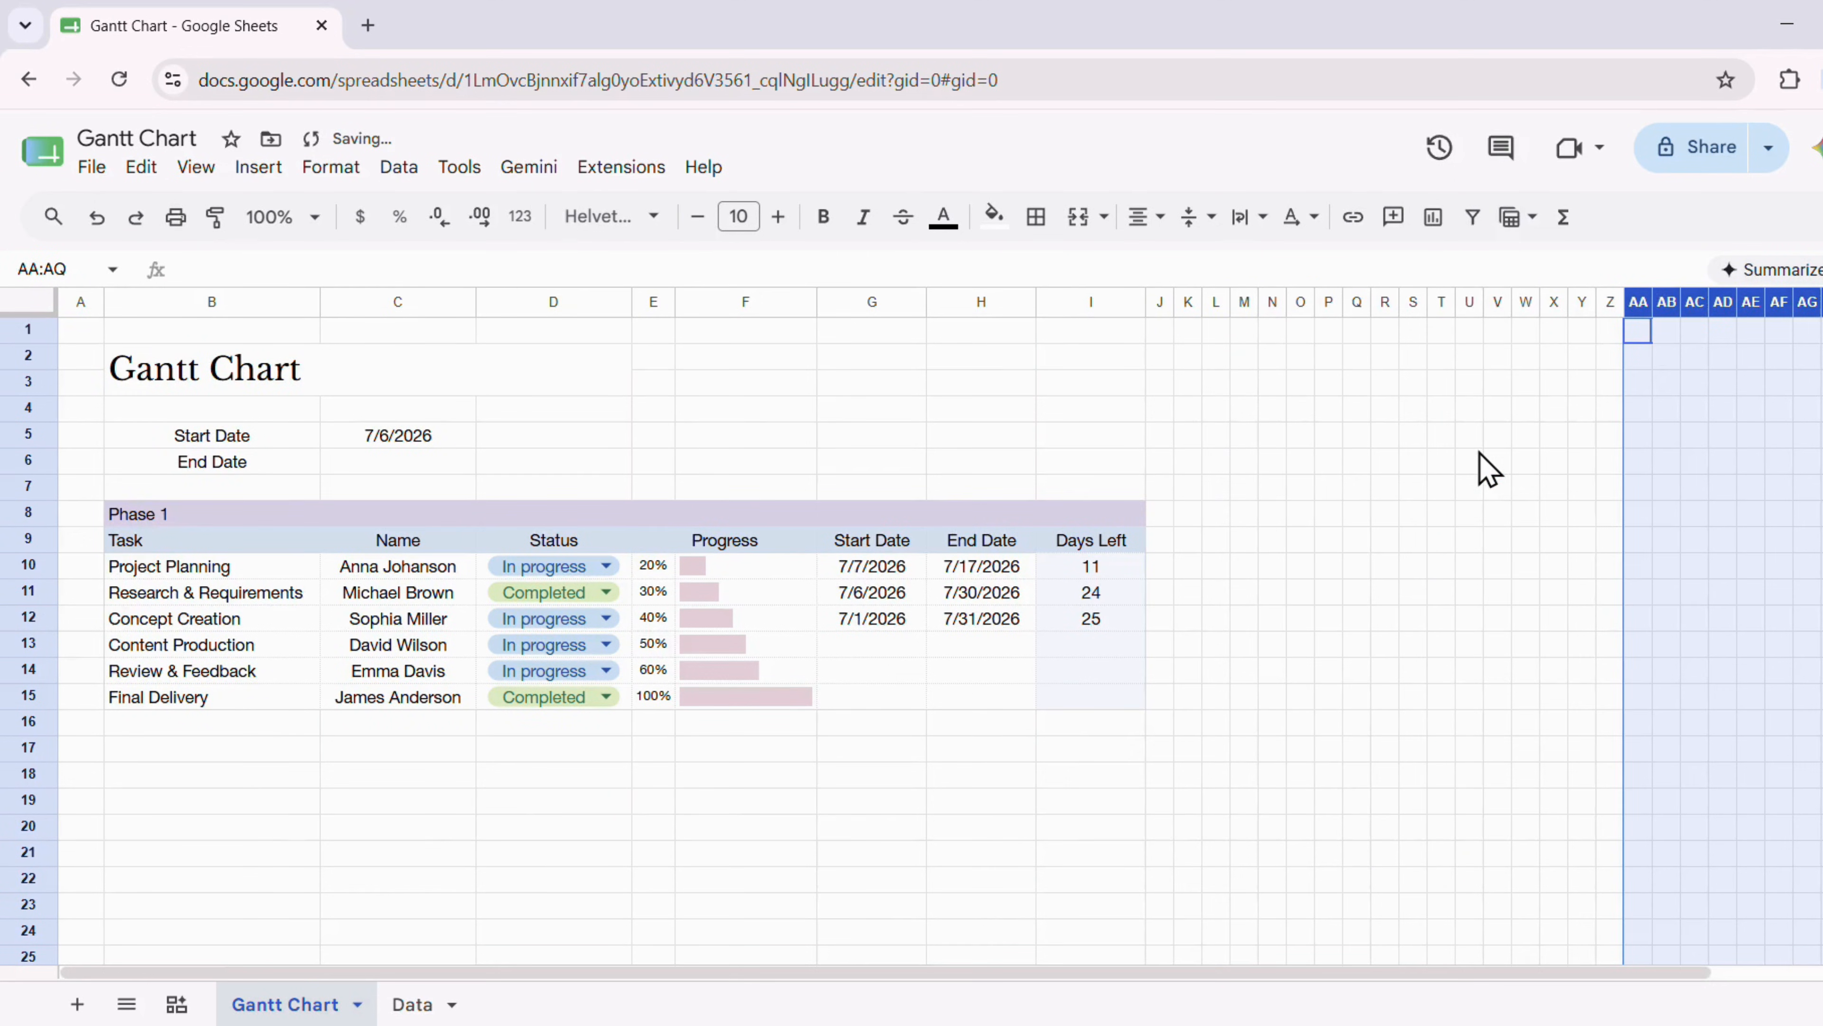
right_click(1561, 315)
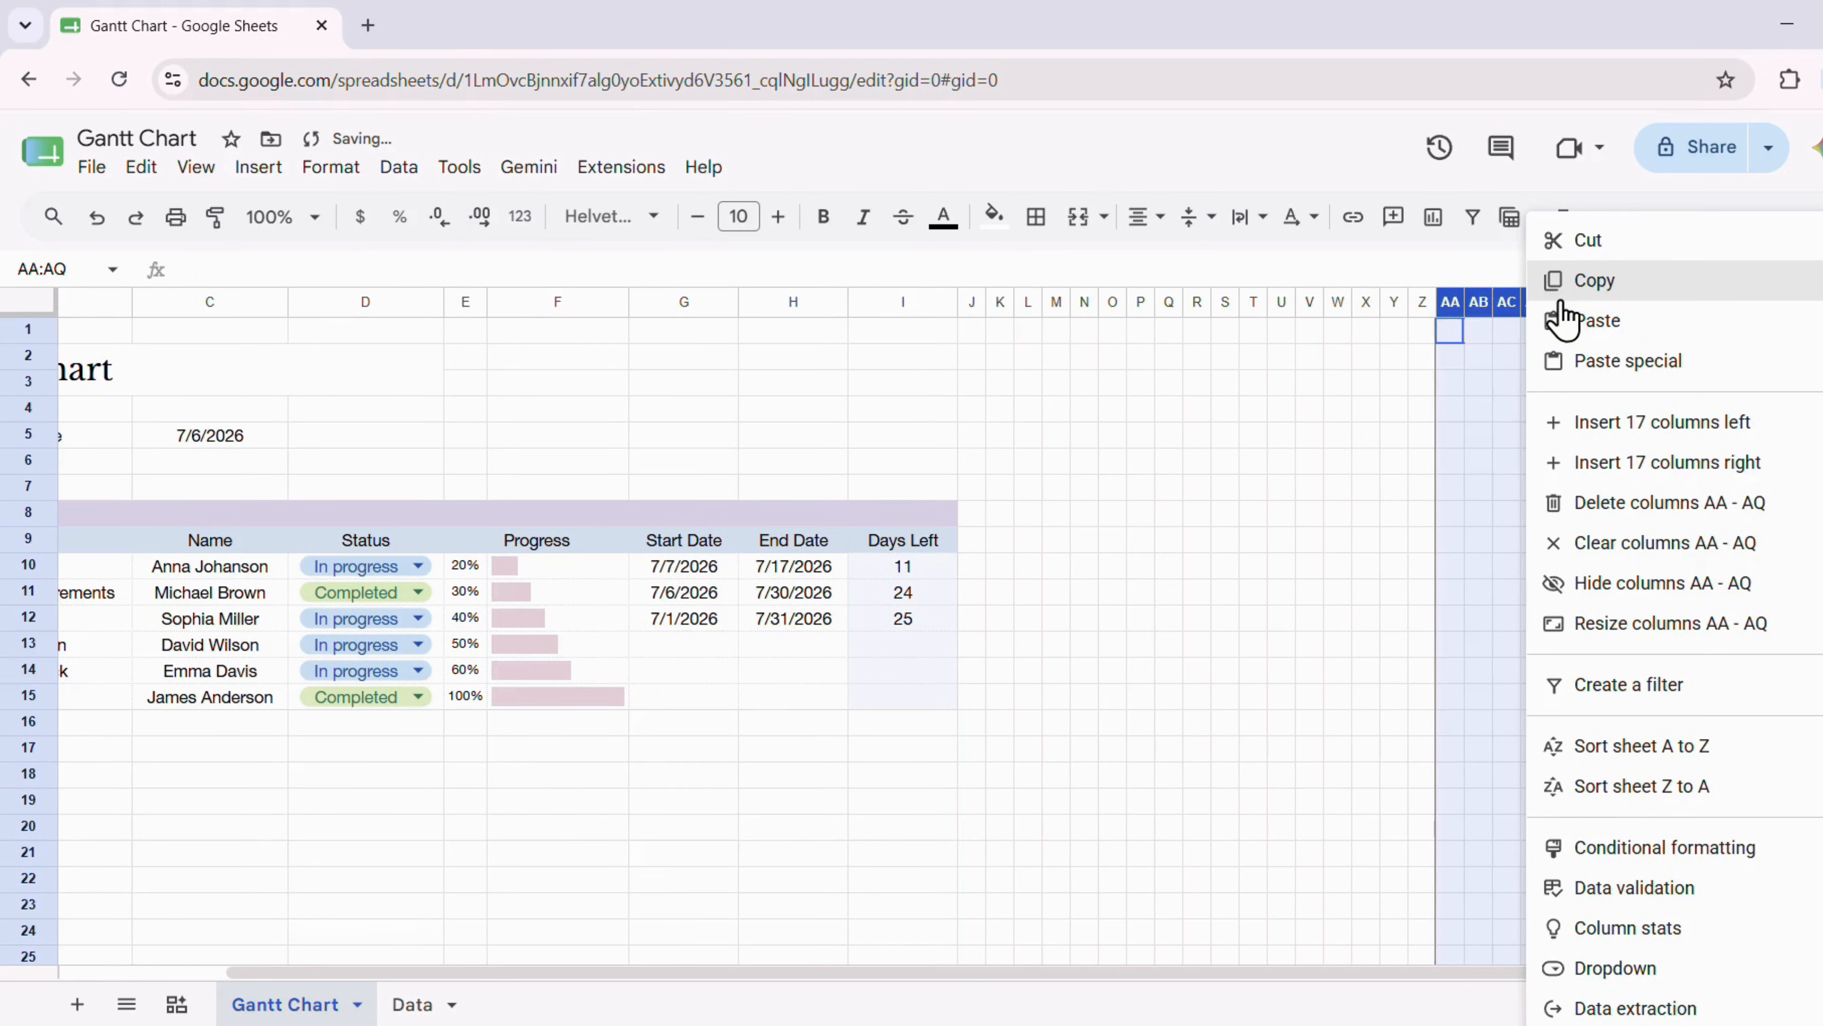
click(1608, 462)
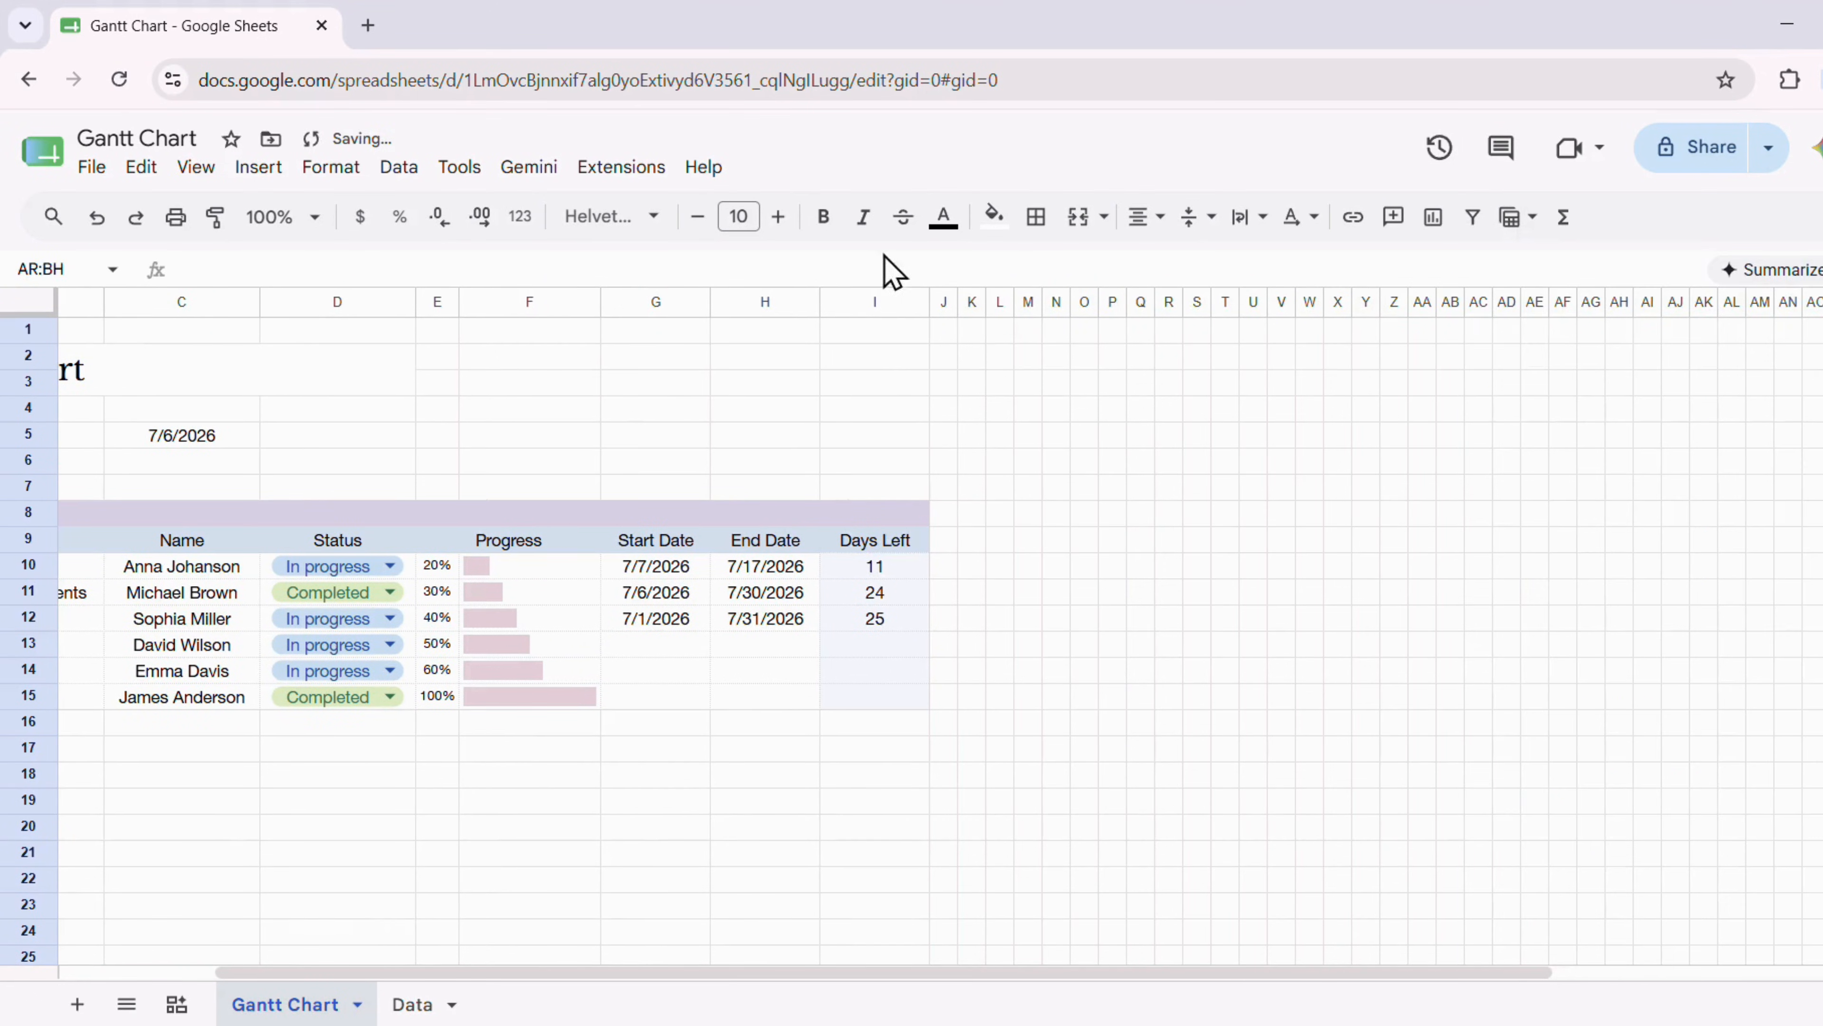
Insert 51 columns to the right of the timeline columns J:BH
click(940, 301)
key(ctrl+shift+Right)
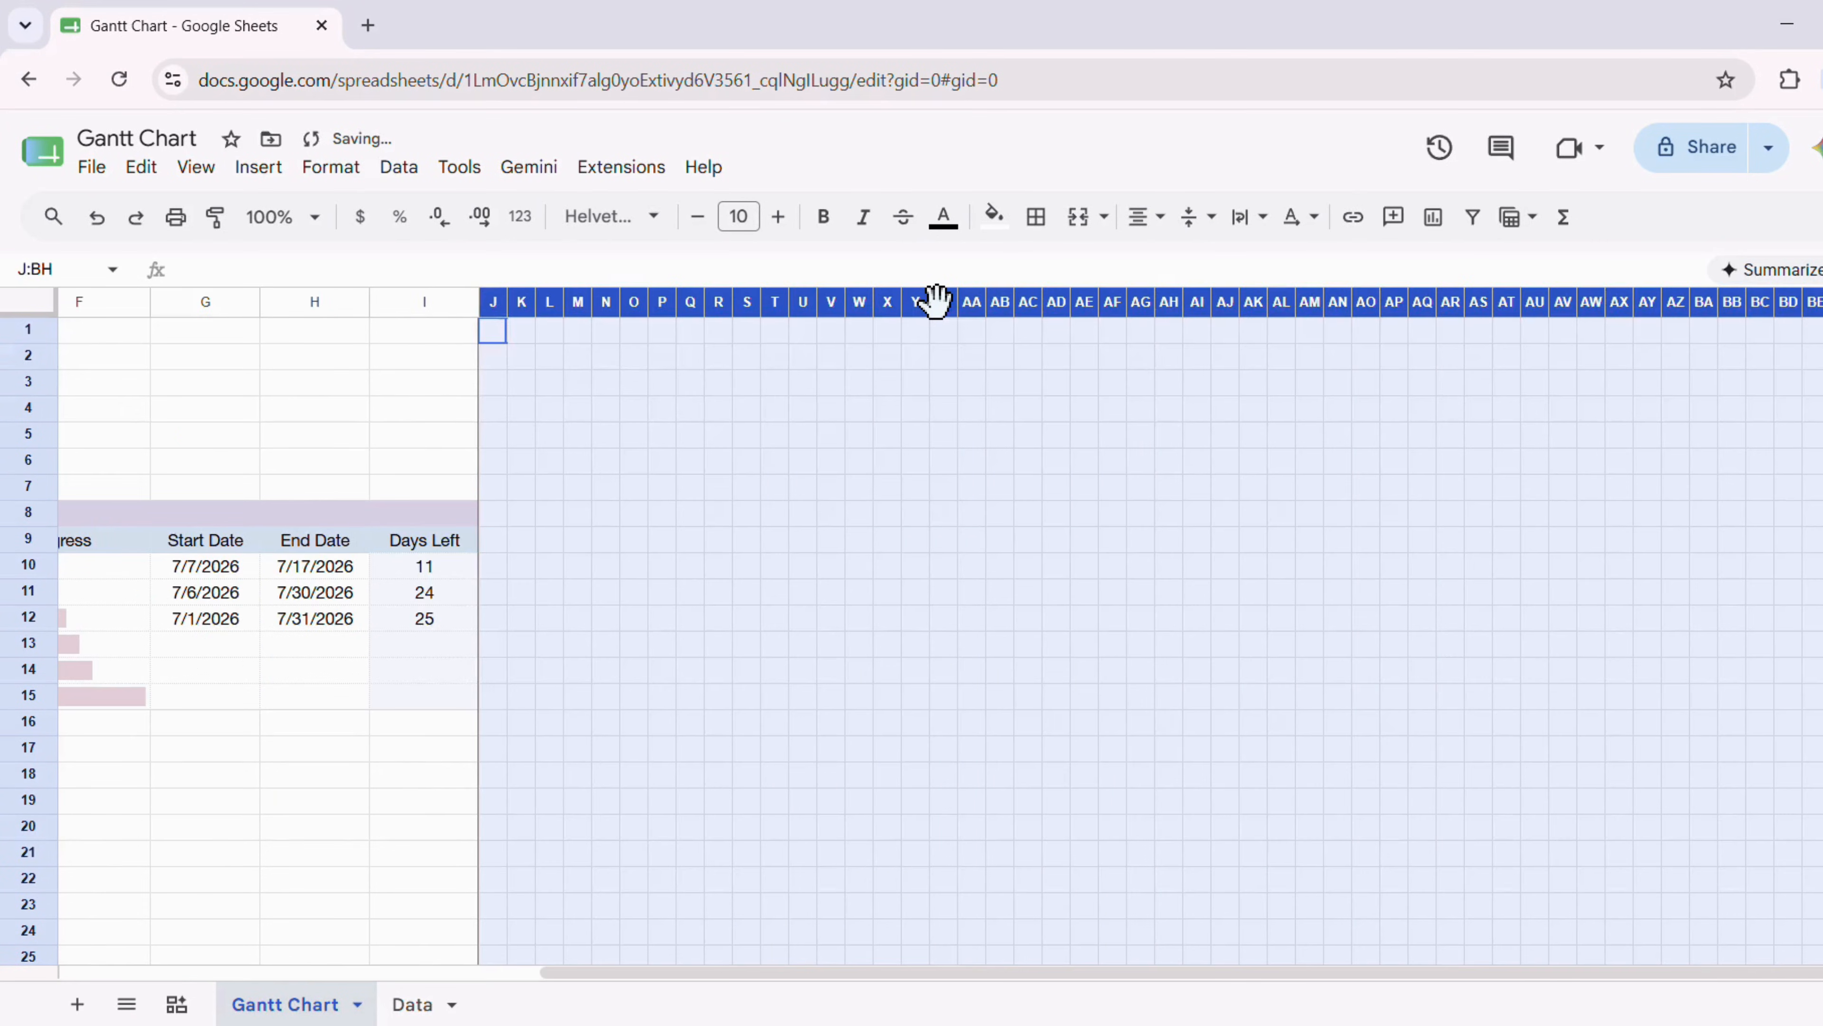
right_click(937, 300)
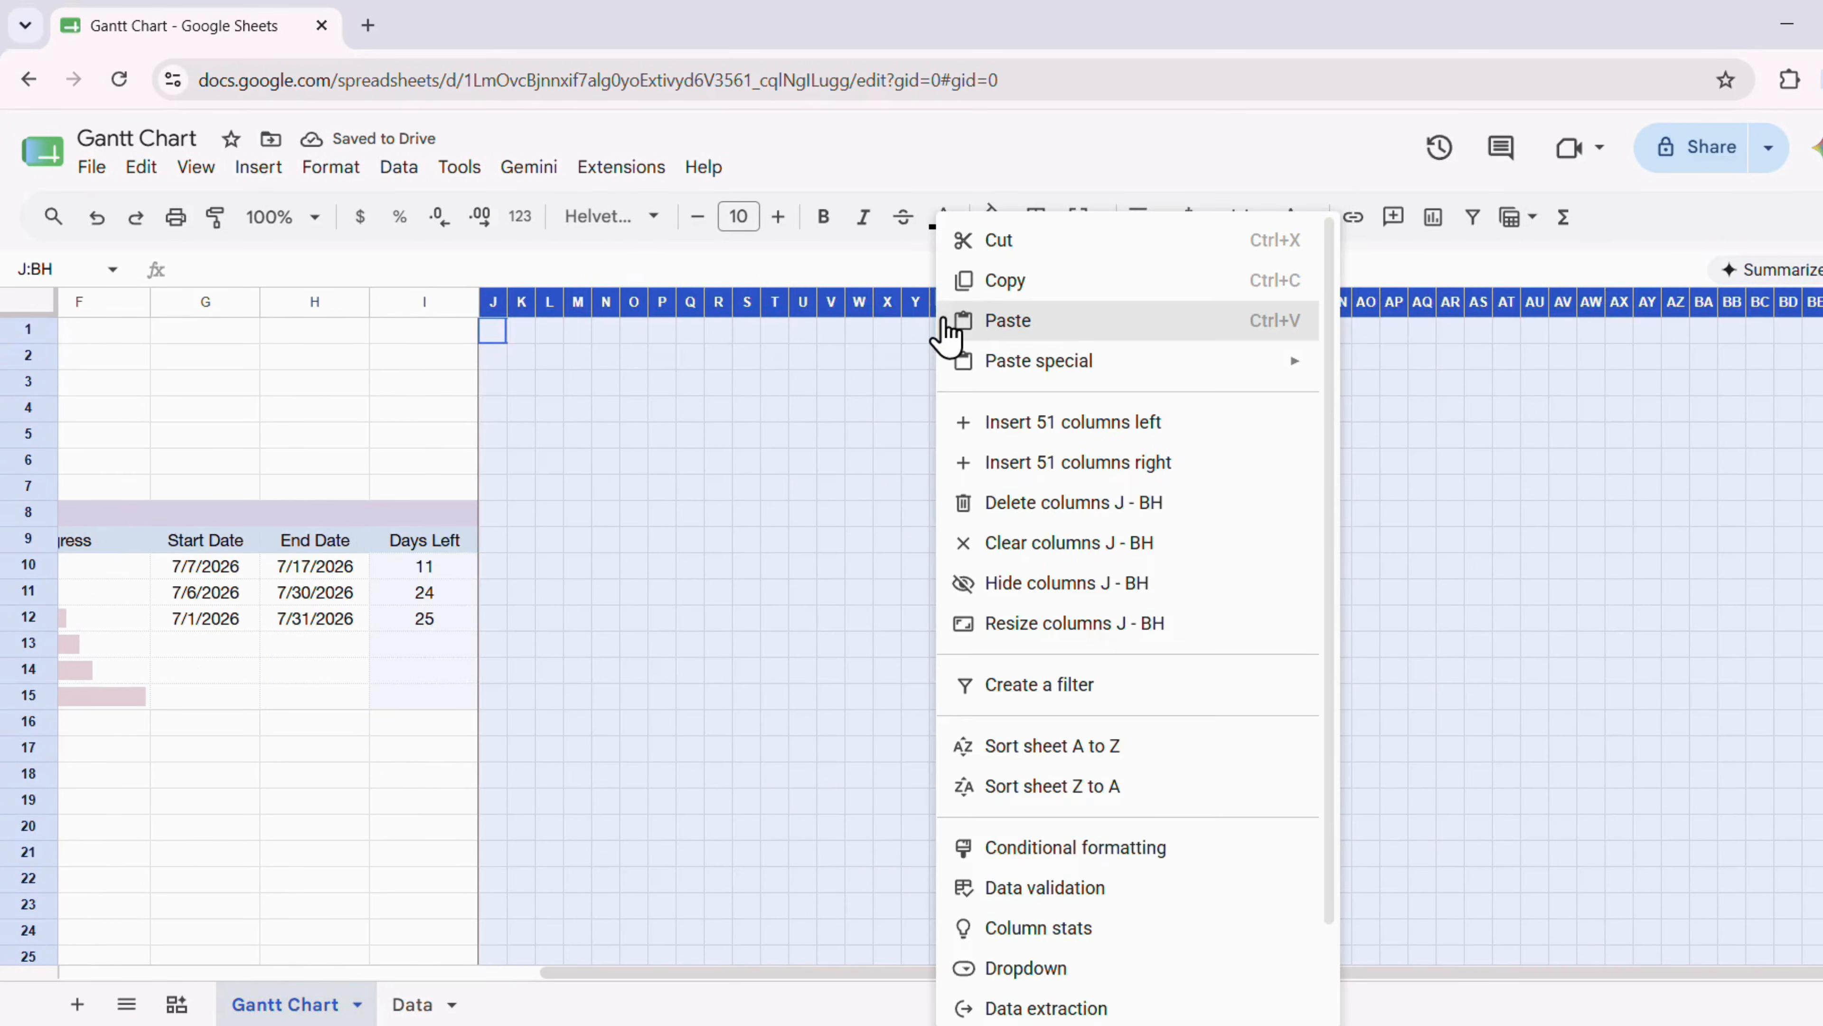
click(1049, 466)
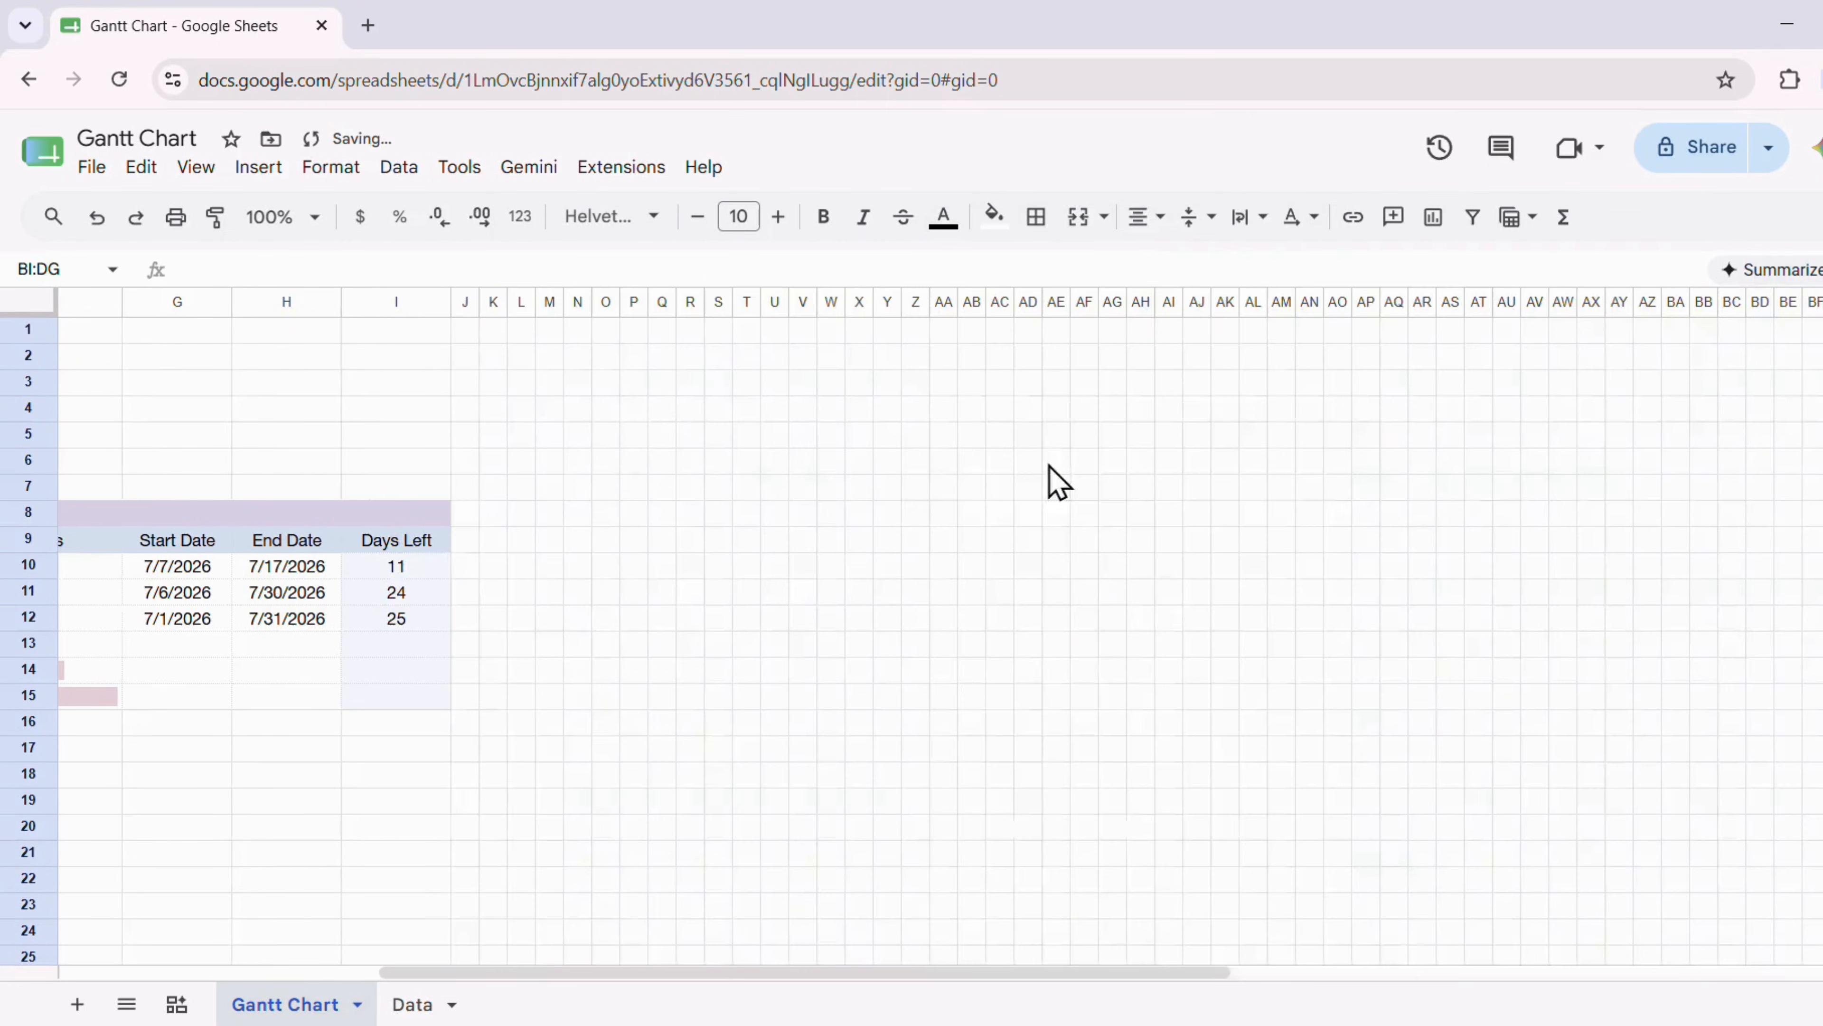
Insert three more blocks of 51 narrow columns after column DG, extending the timeline grid through JD
scroll(1051, 469, right, 1)
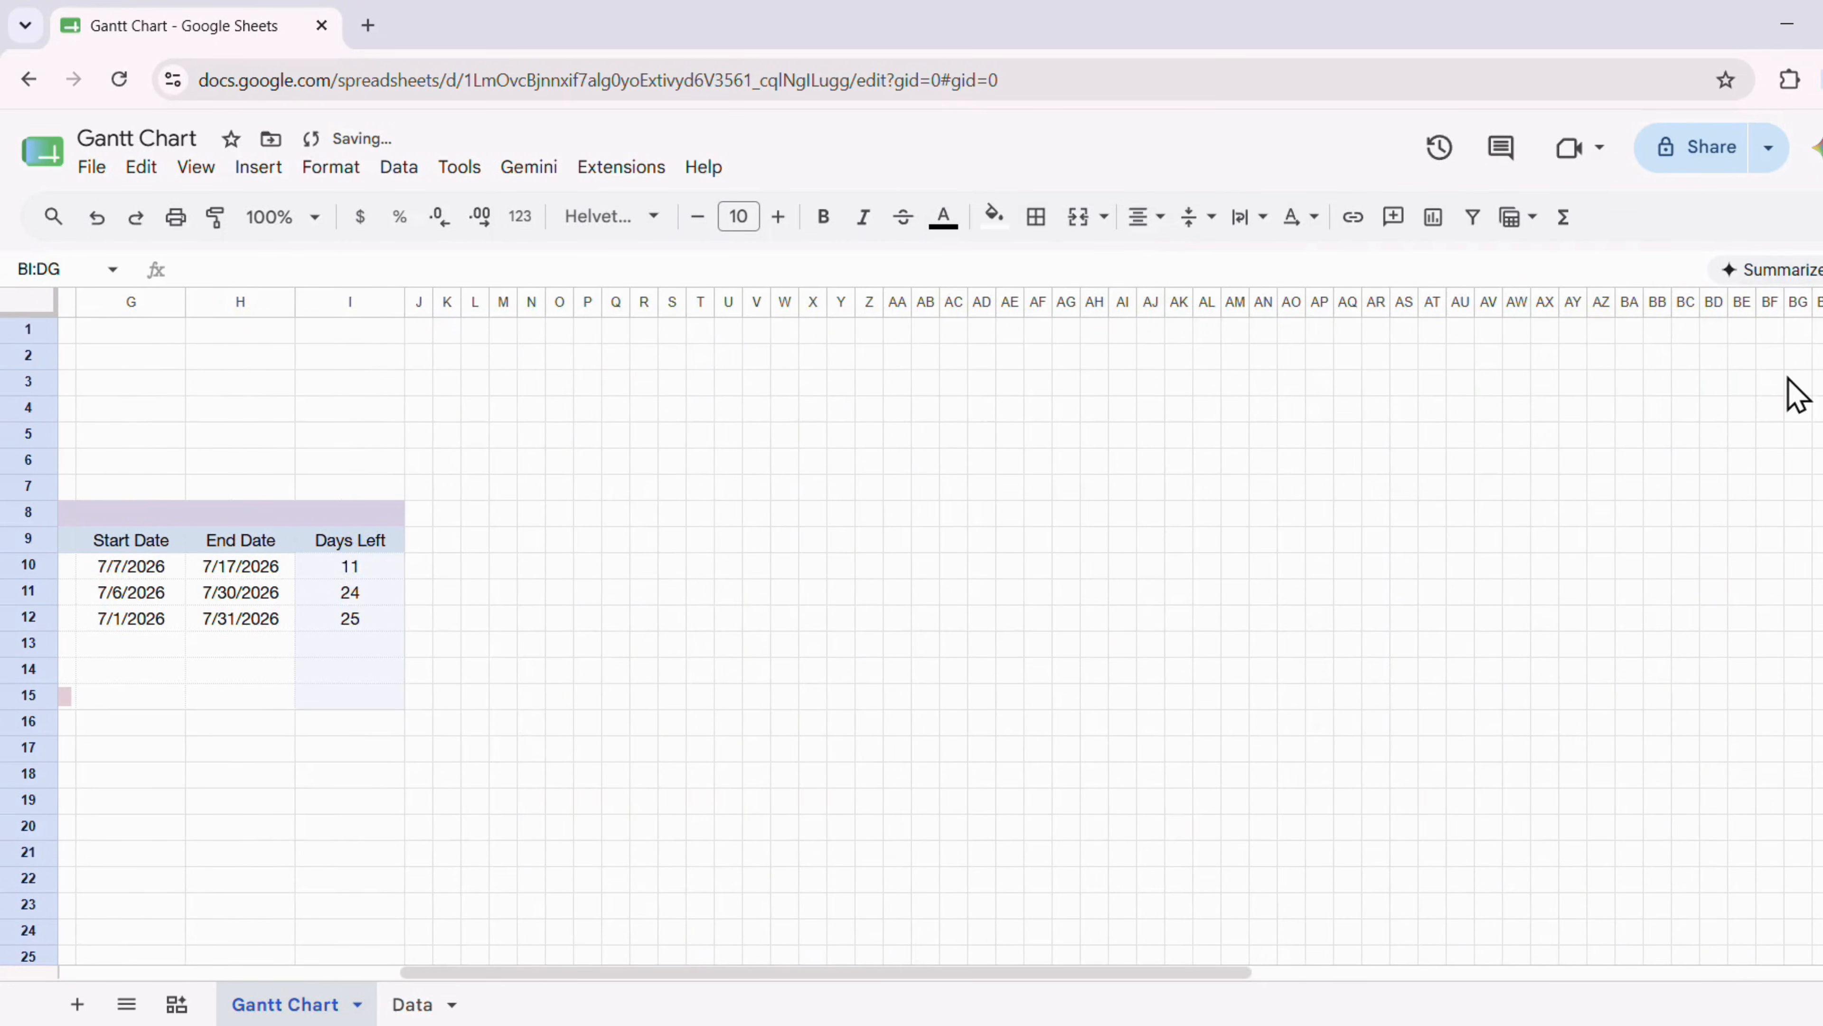
scroll(1787, 392, right, 8)
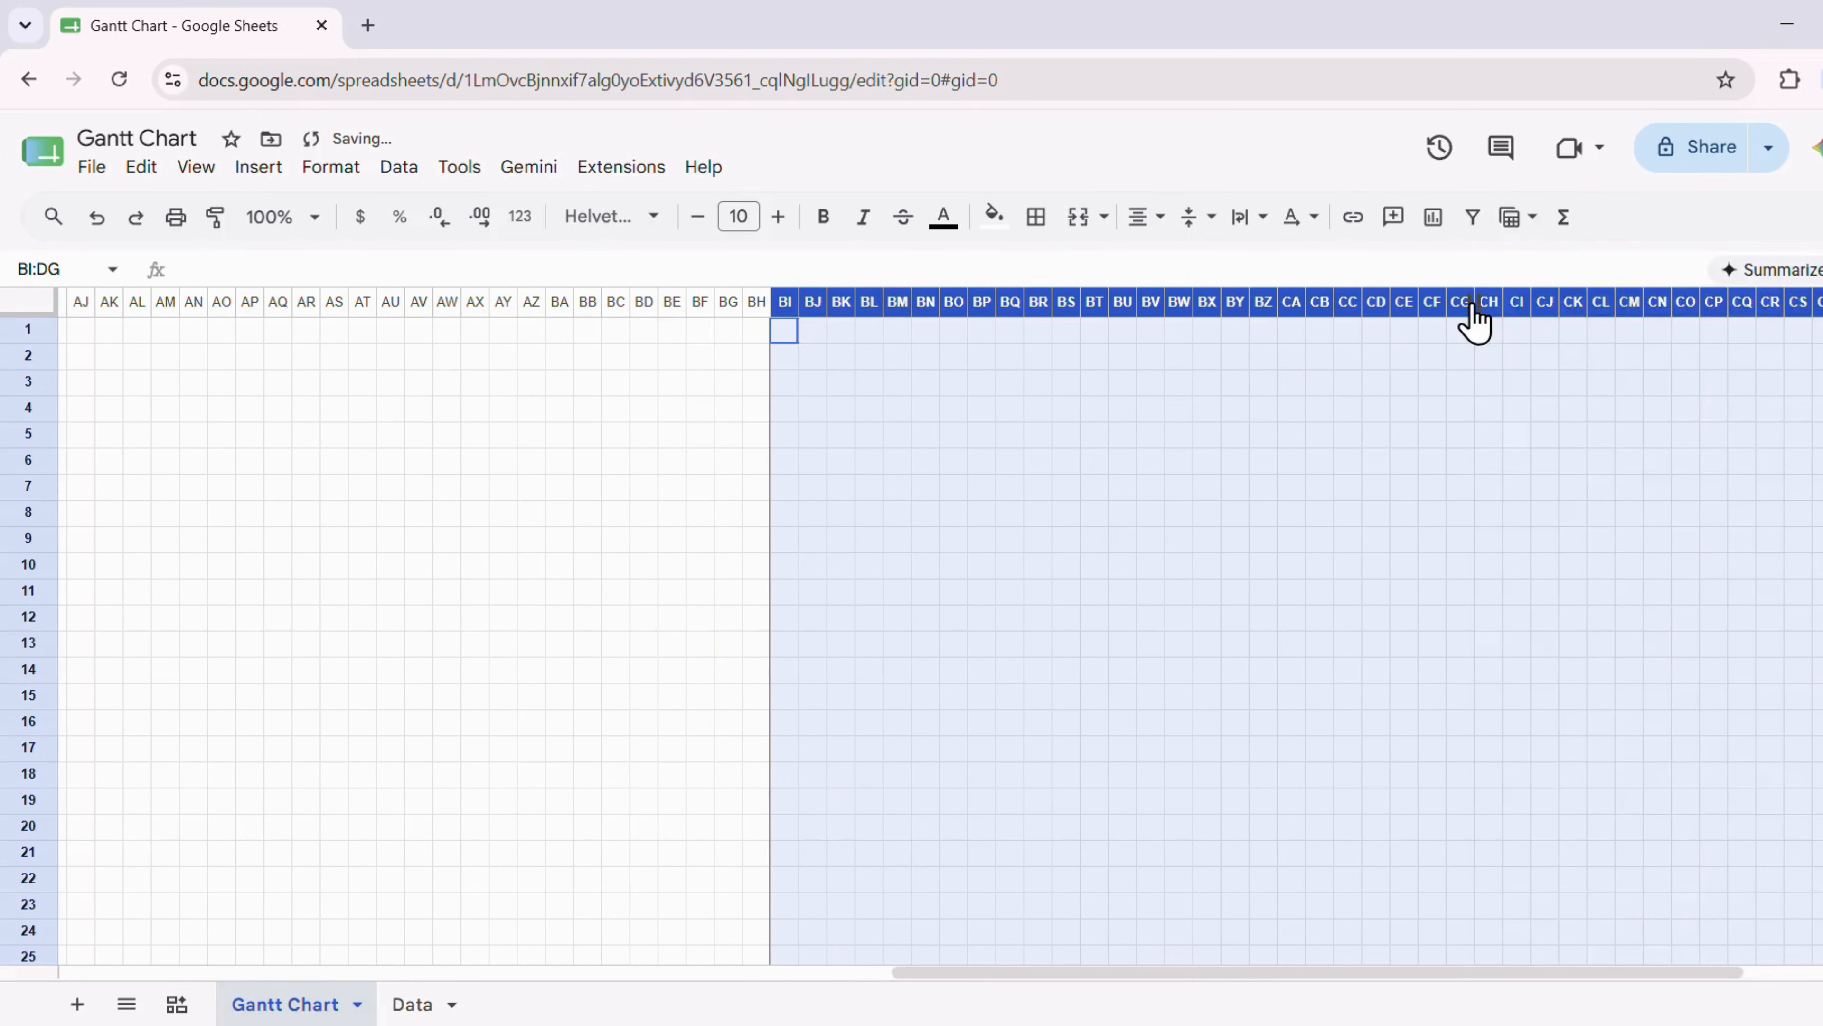
right_click(1474, 322)
click(1576, 465)
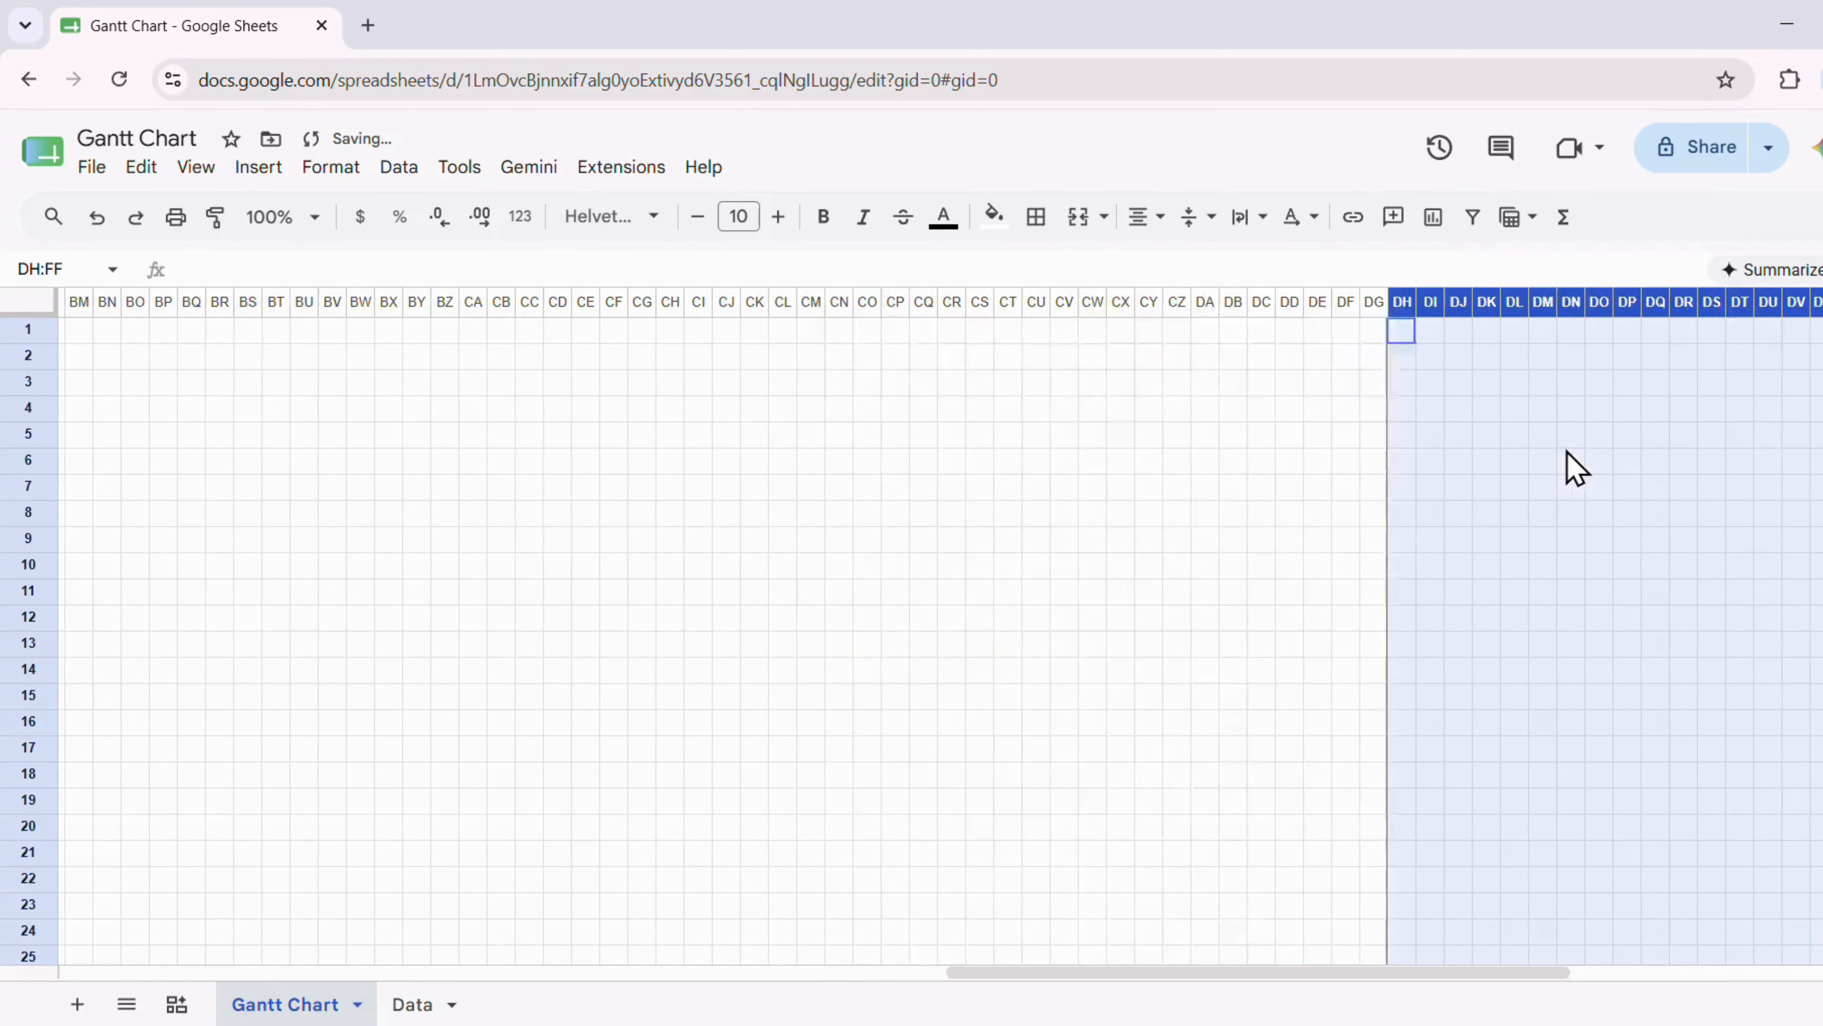
scroll(1587, 366, right, 10)
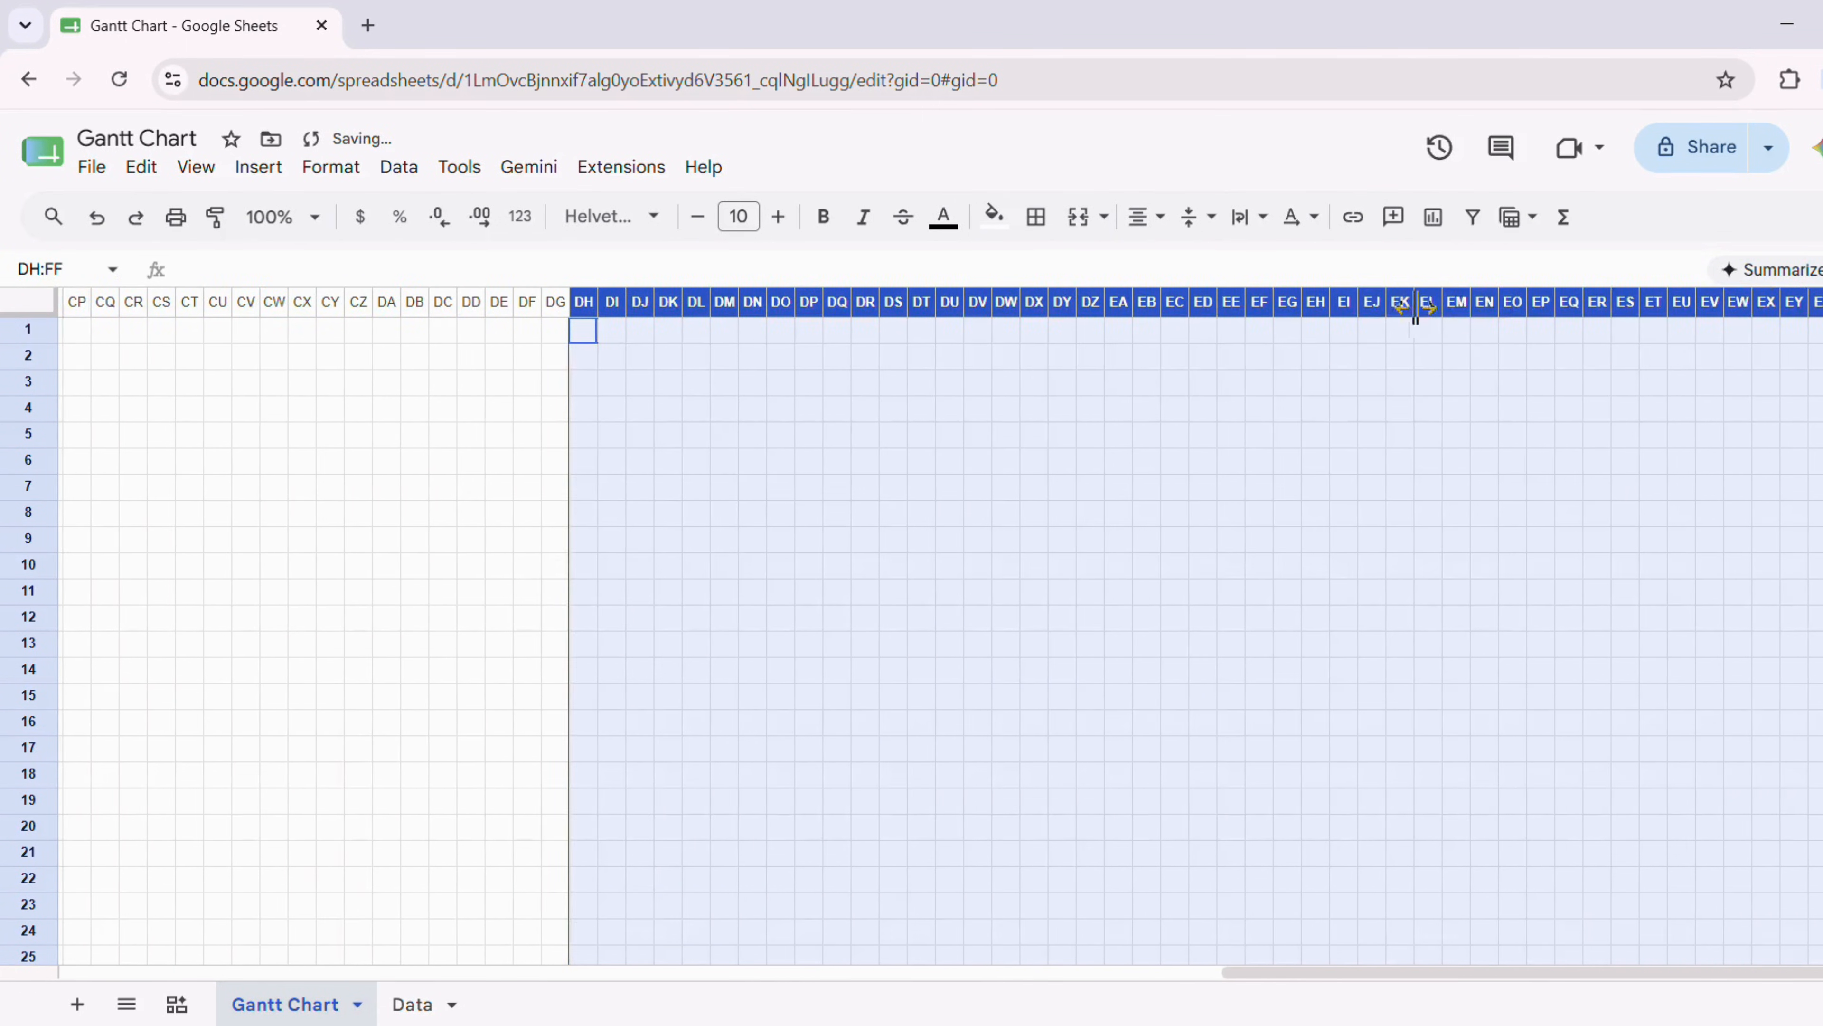
right_click(1413, 325)
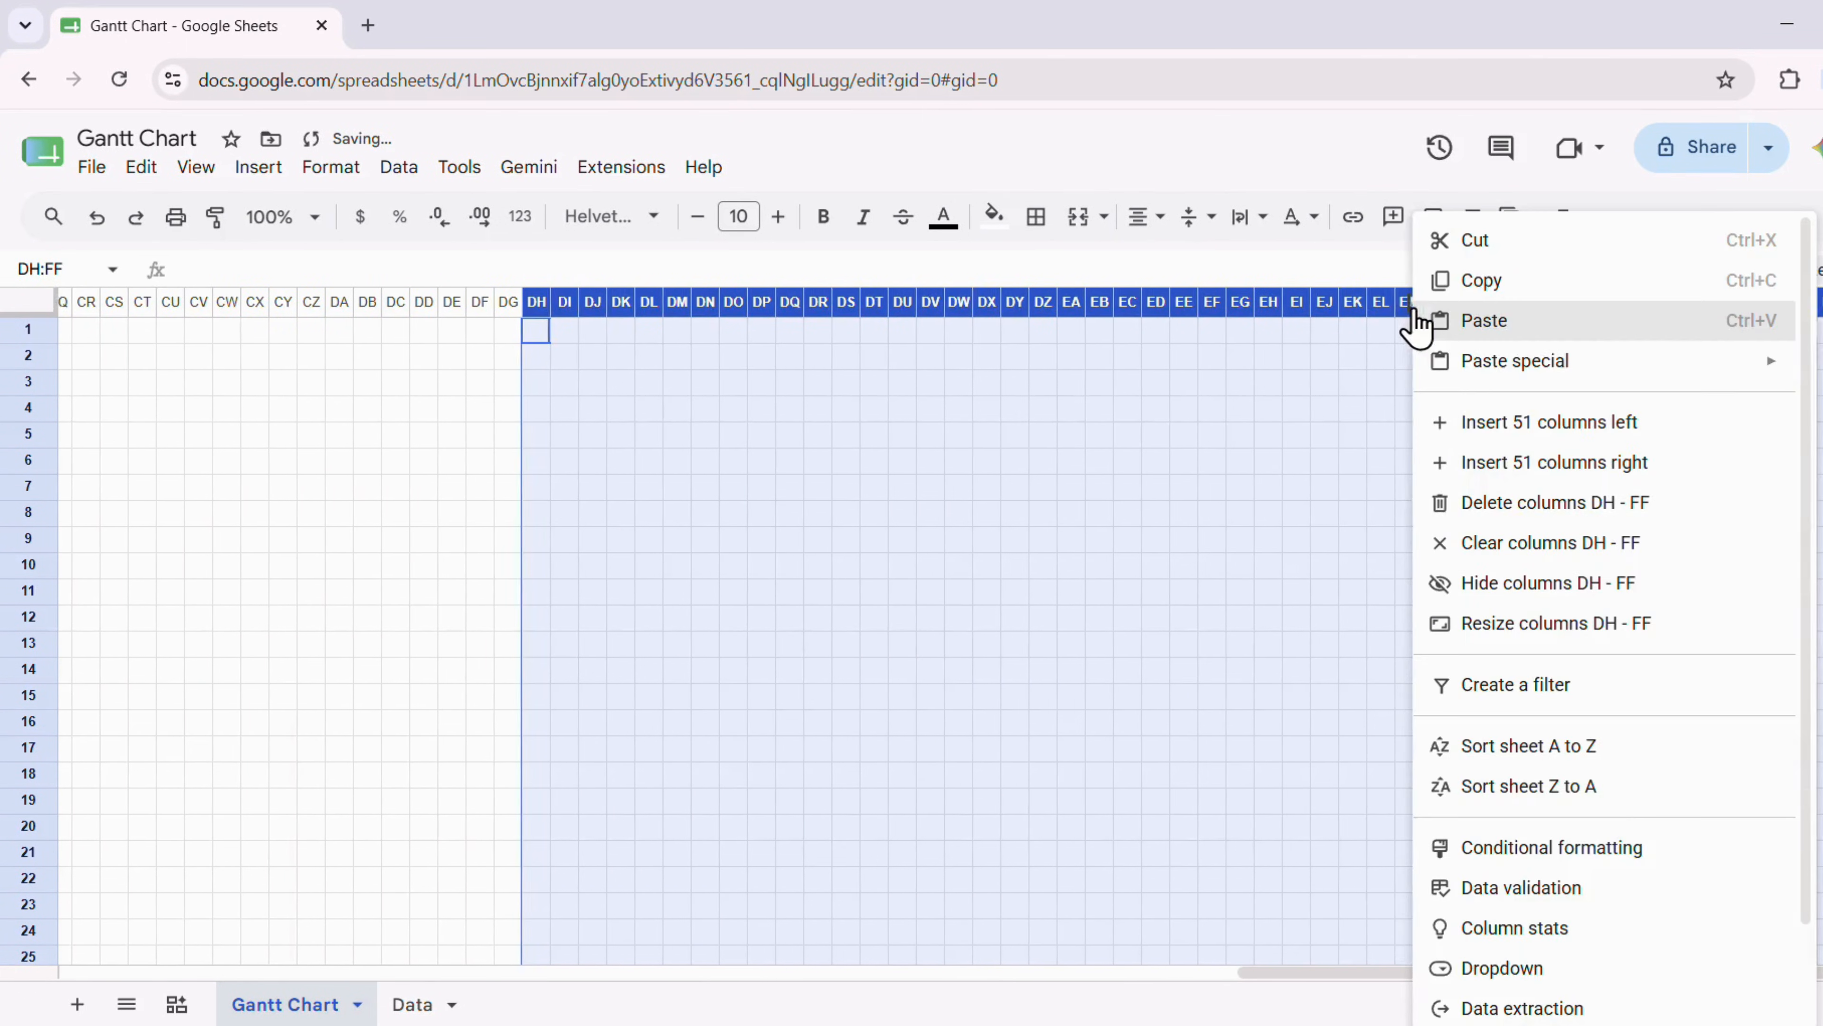
click(1514, 465)
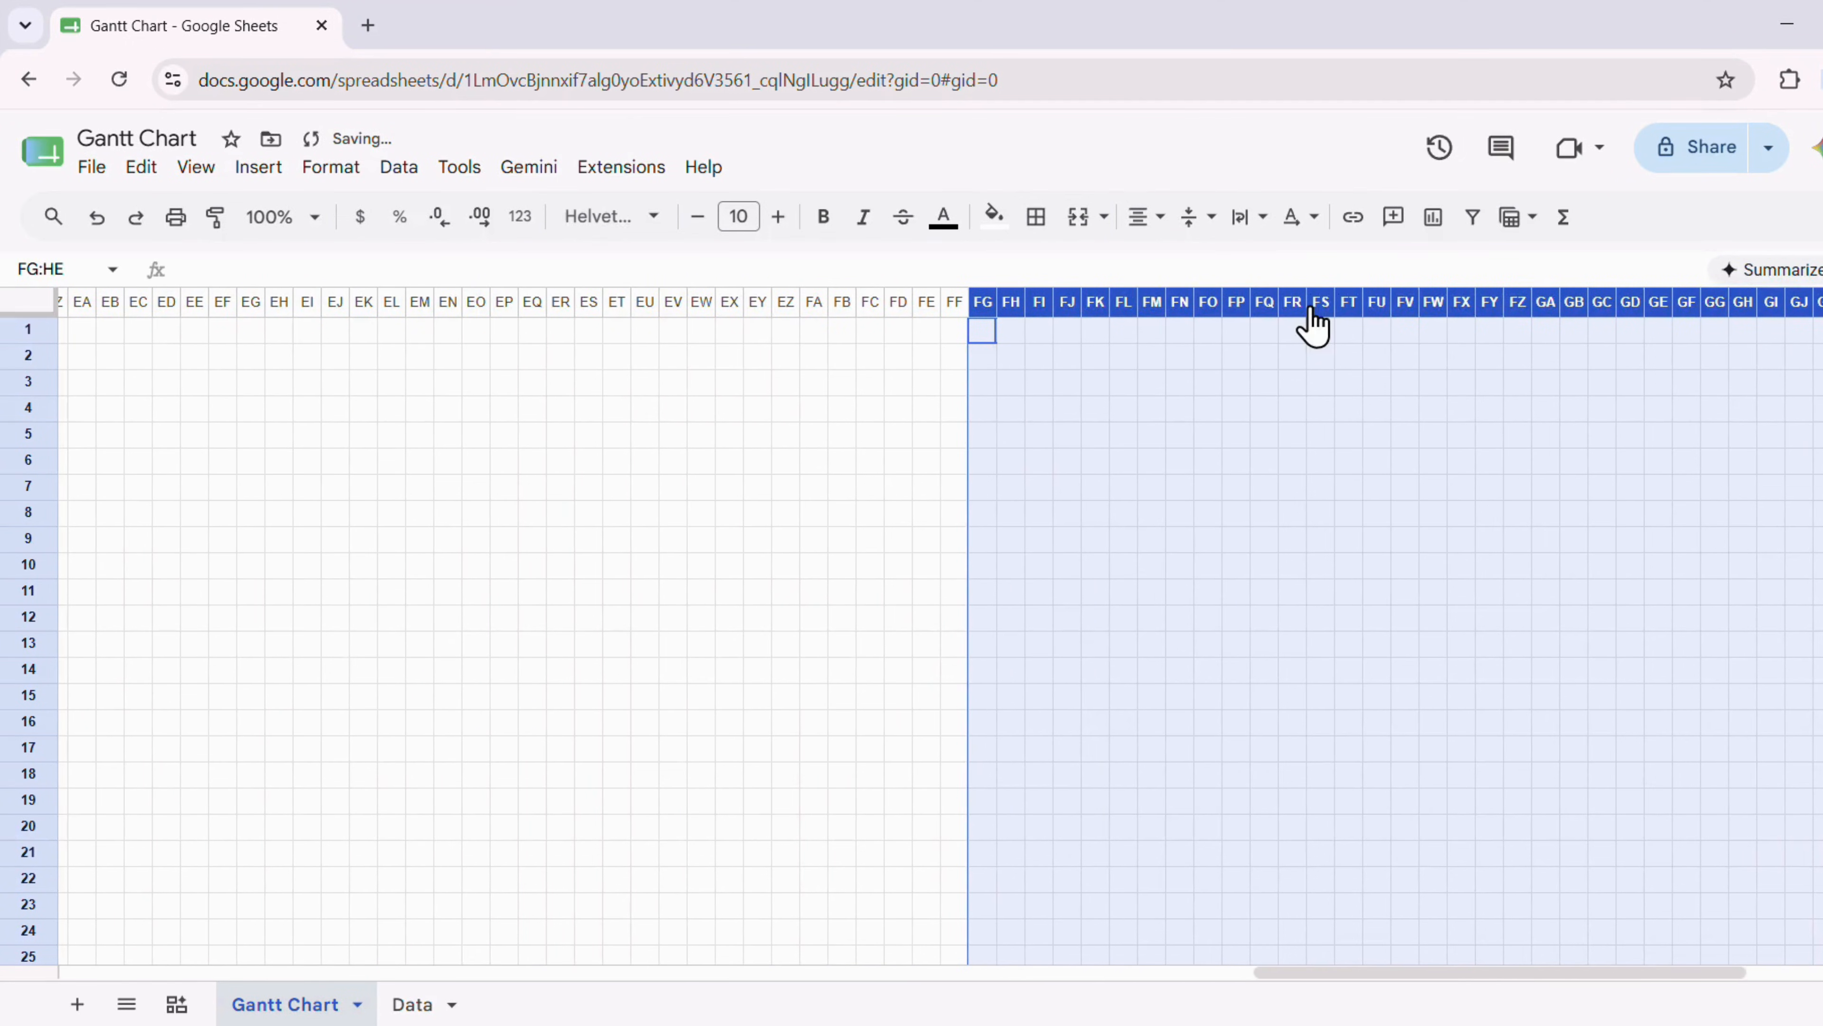
right_click(1311, 313)
click(1404, 463)
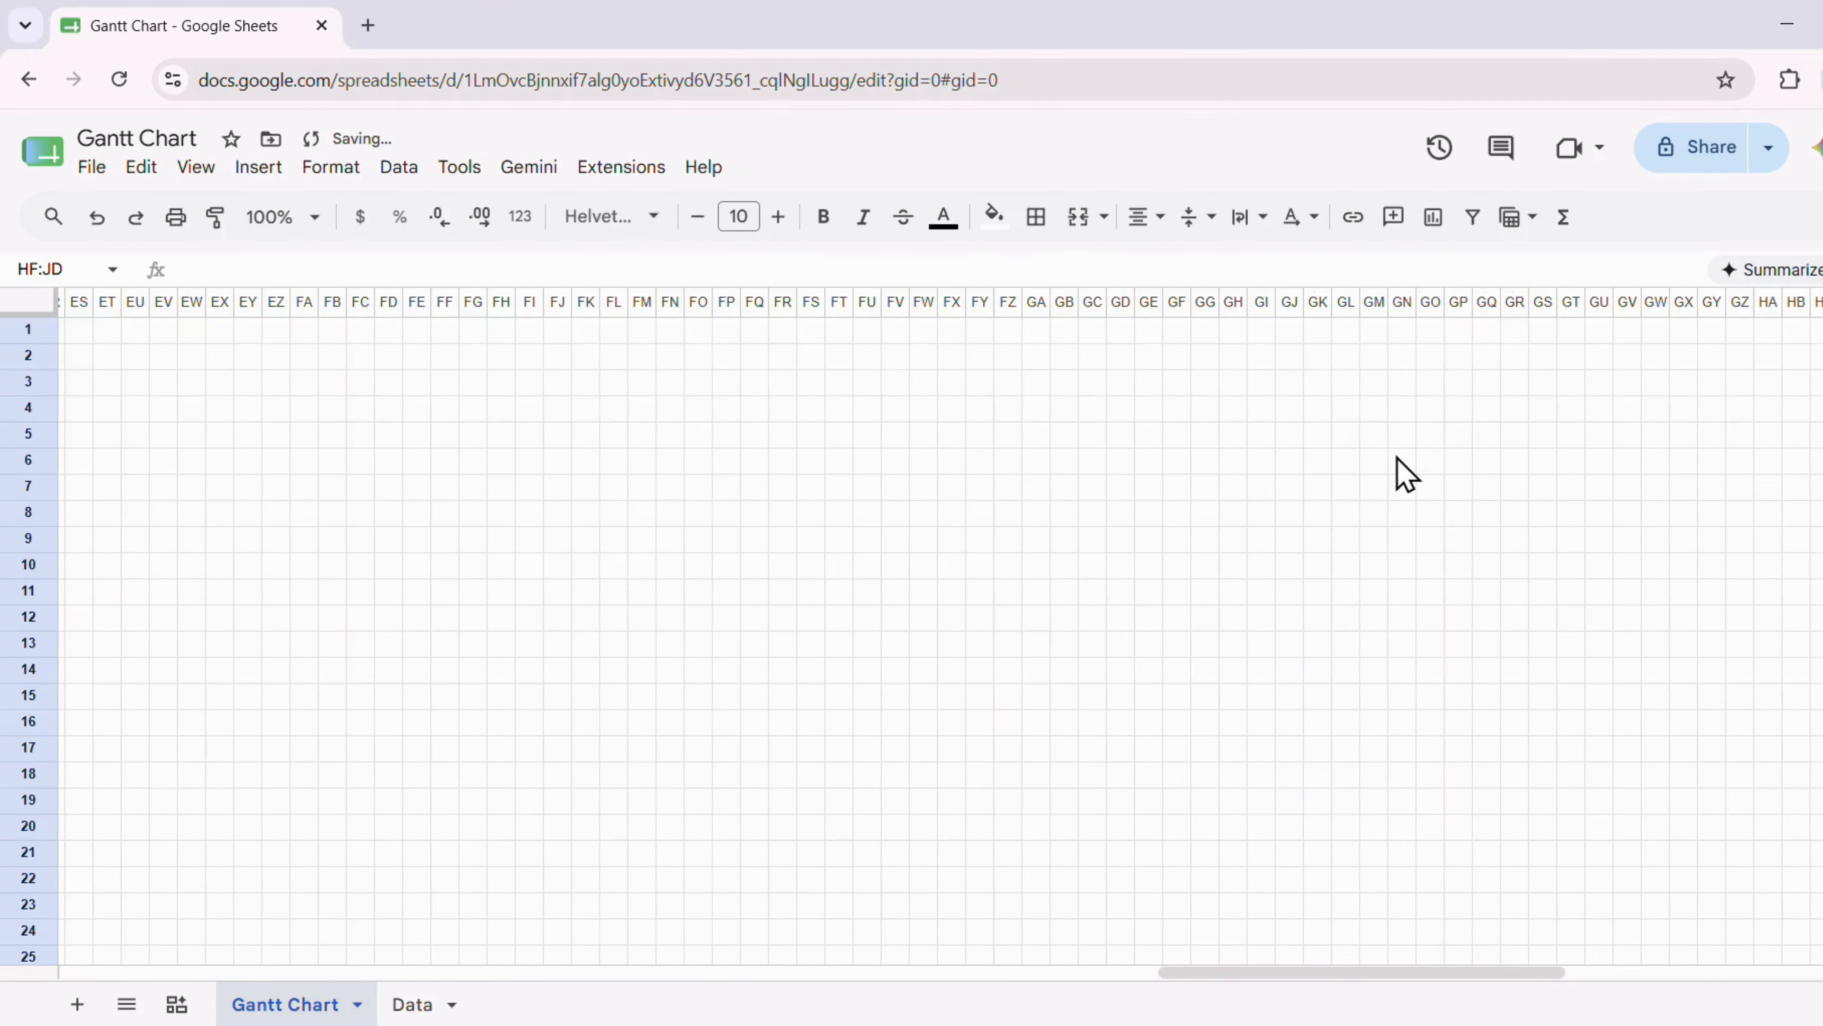
scroll(1404, 473, left, 20)
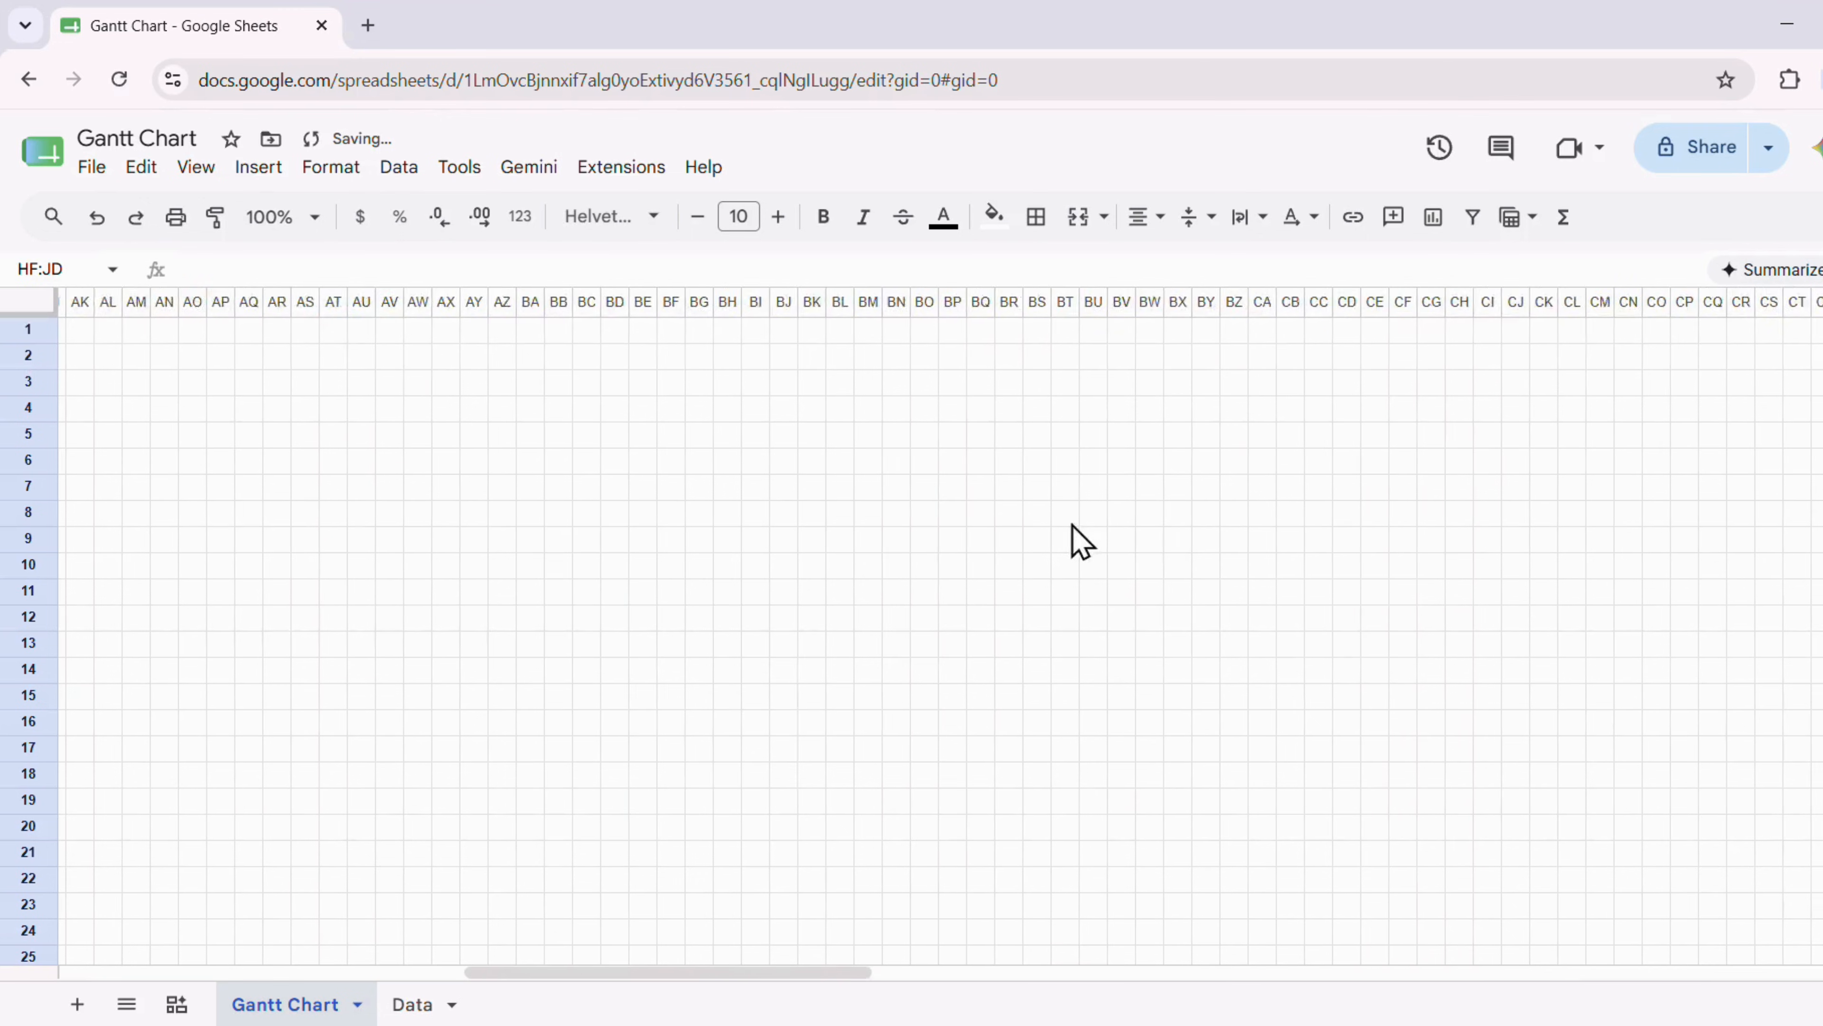
scroll(770, 574, left, 5)
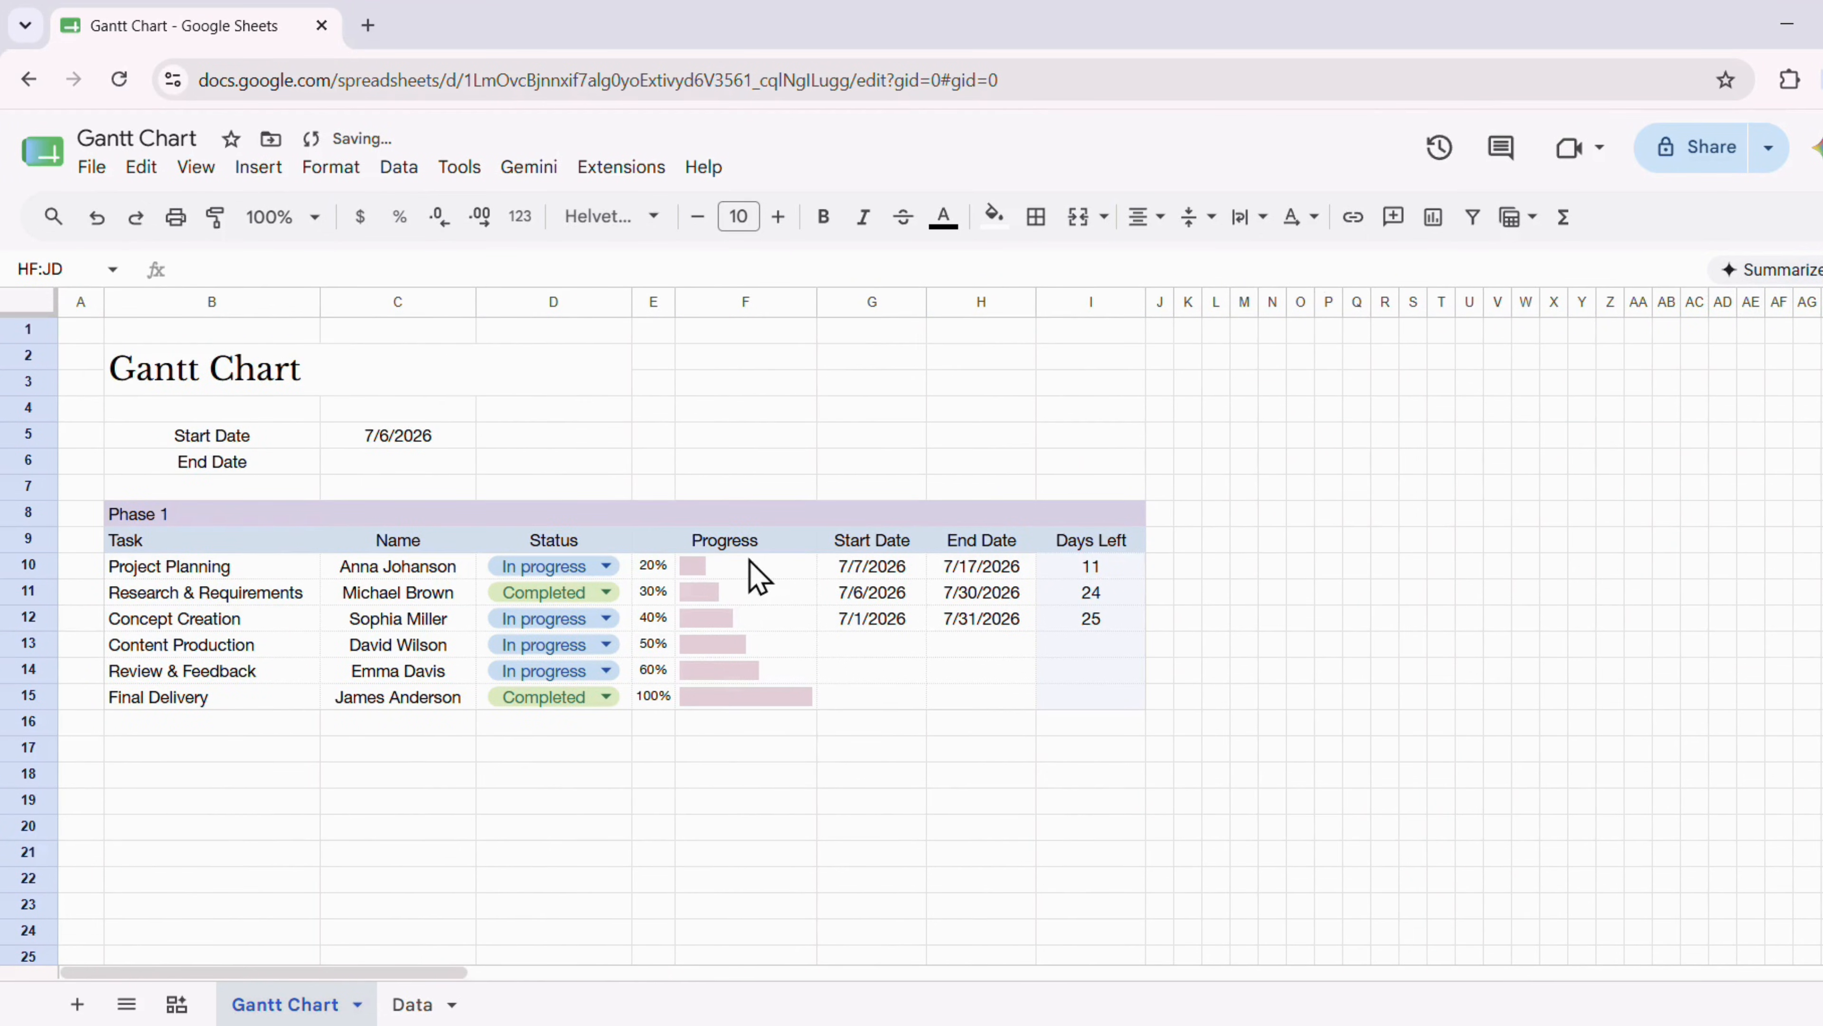
Enter the formula =C5 in cell J8 so the timeline begins at the project start date
click(1168, 488)
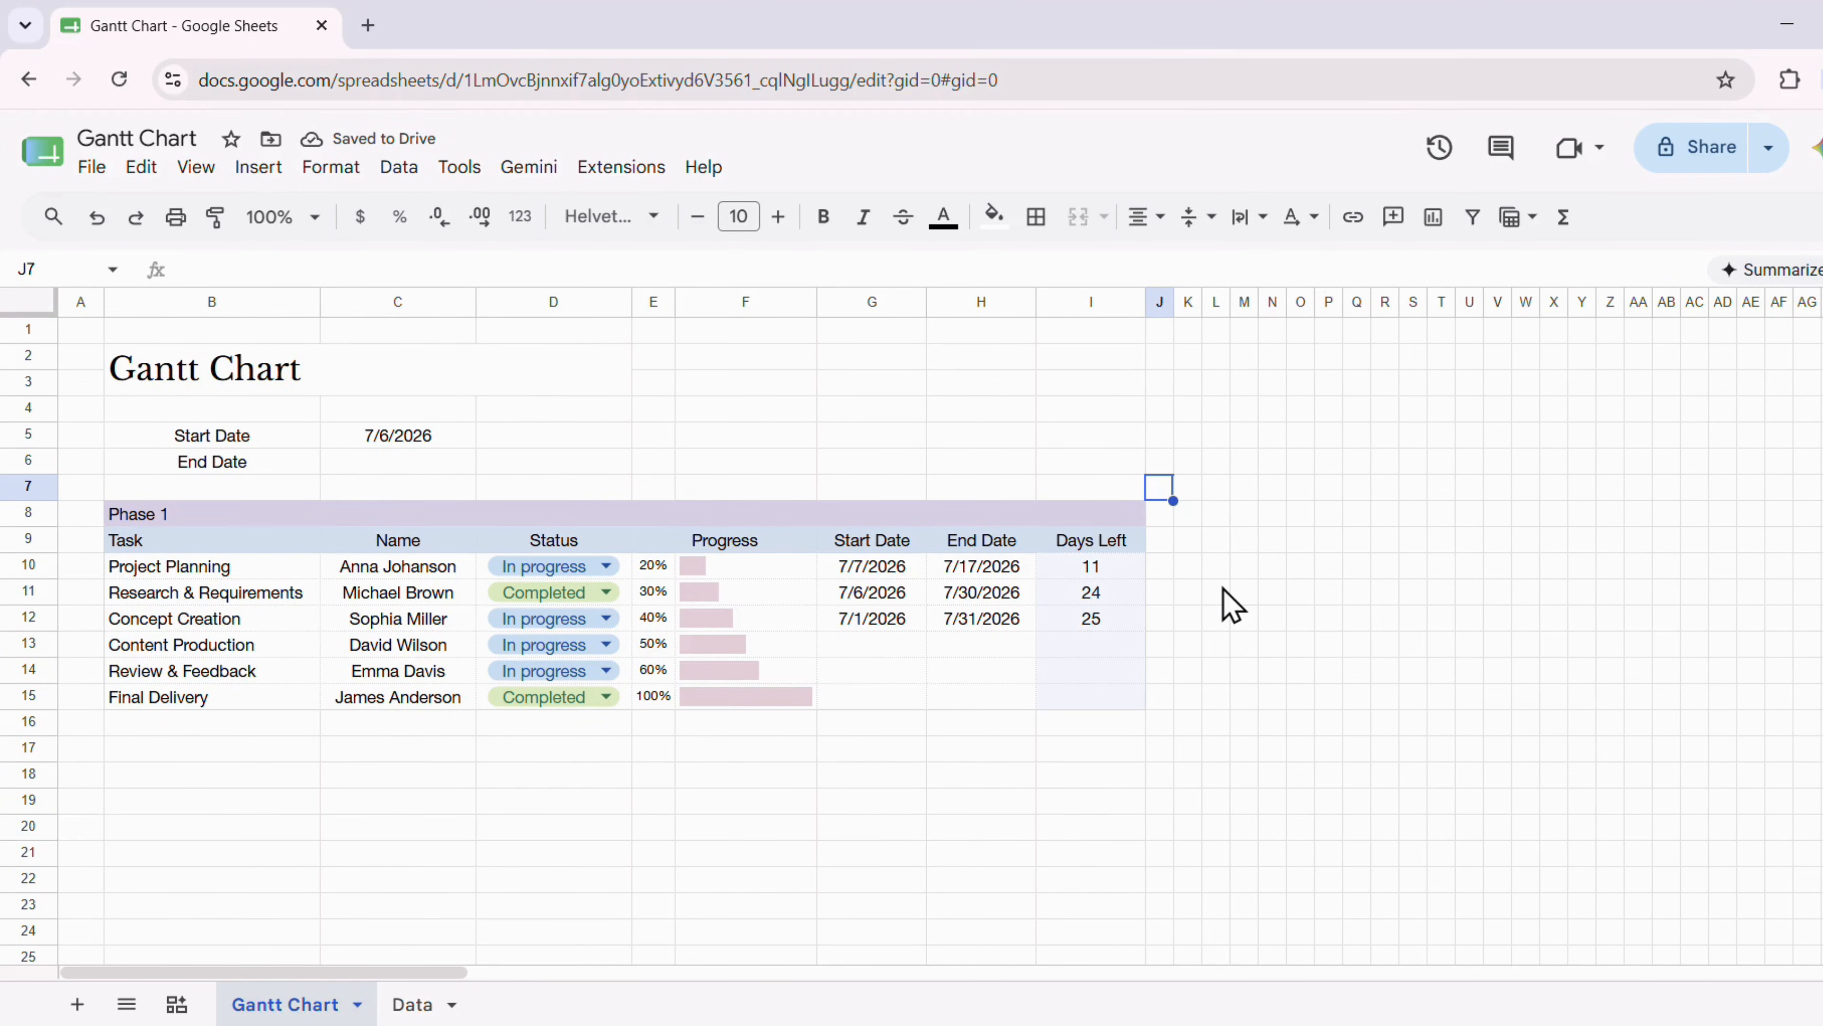
key(Down)
text(=)
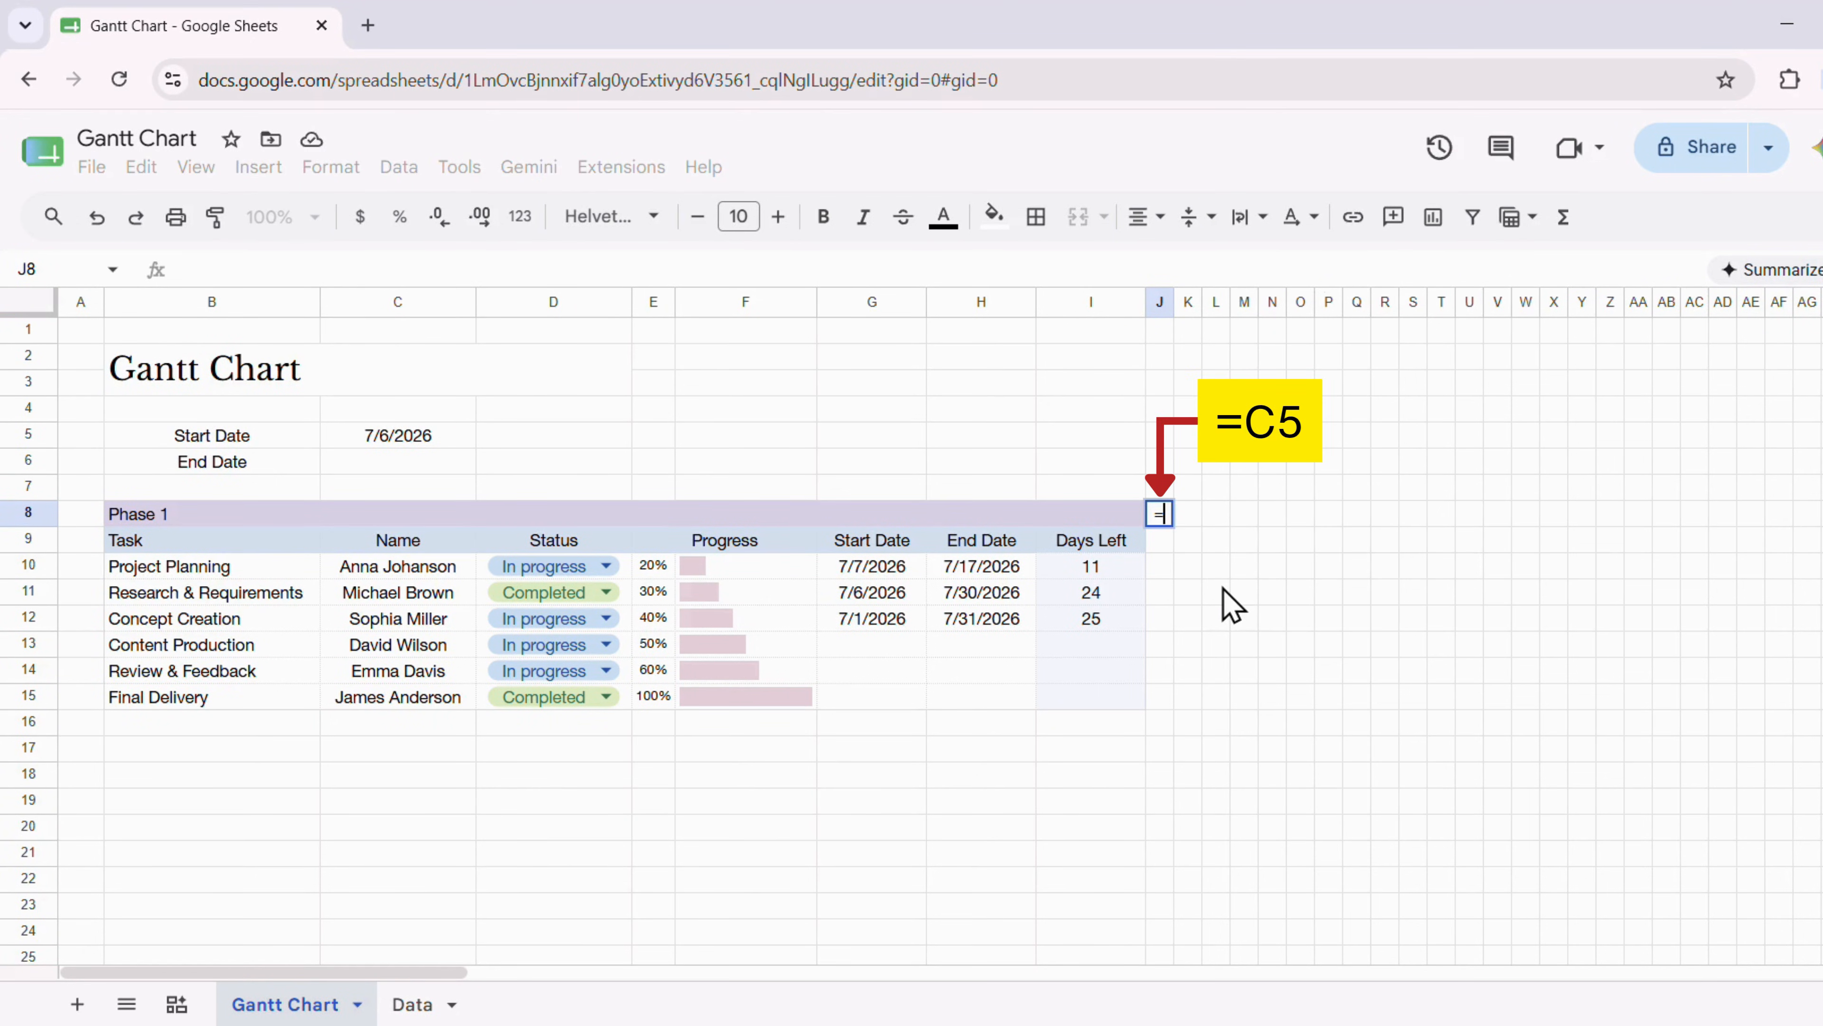
click(386, 448)
key(Return)
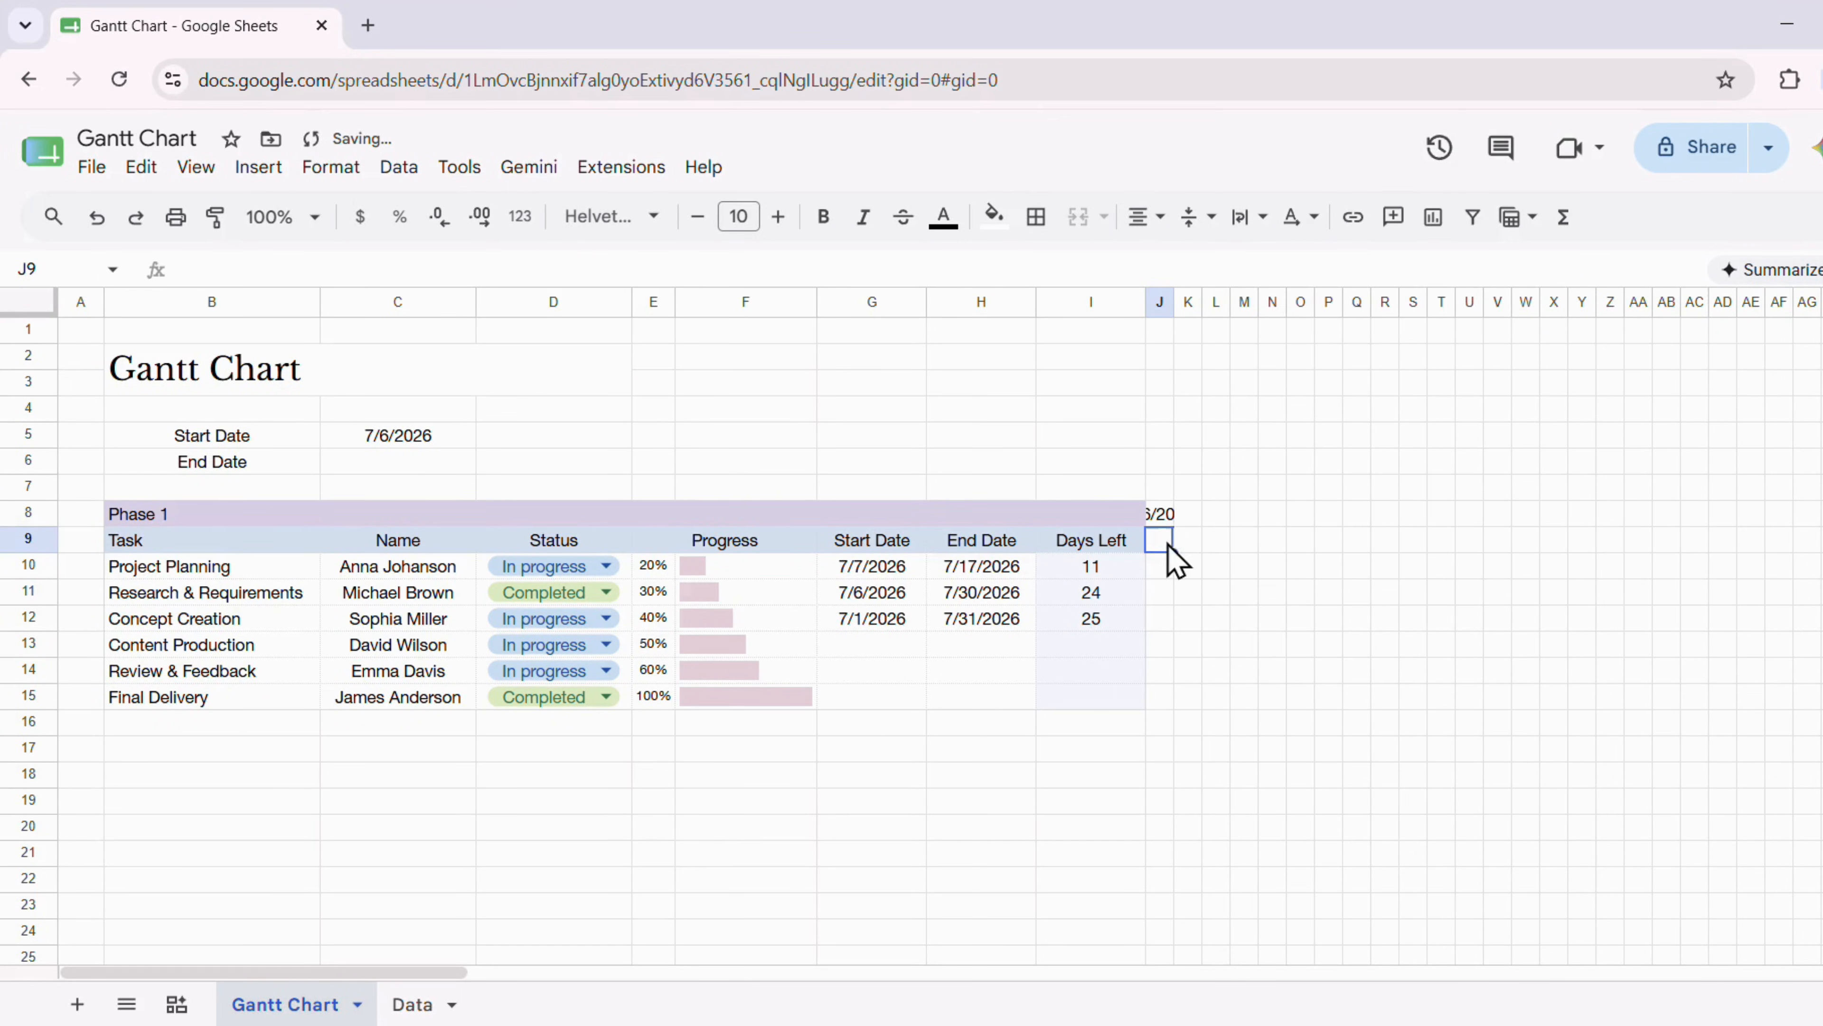
Apply a custom date format to J8 that shows only the day with a leading zero (05)
click(1163, 521)
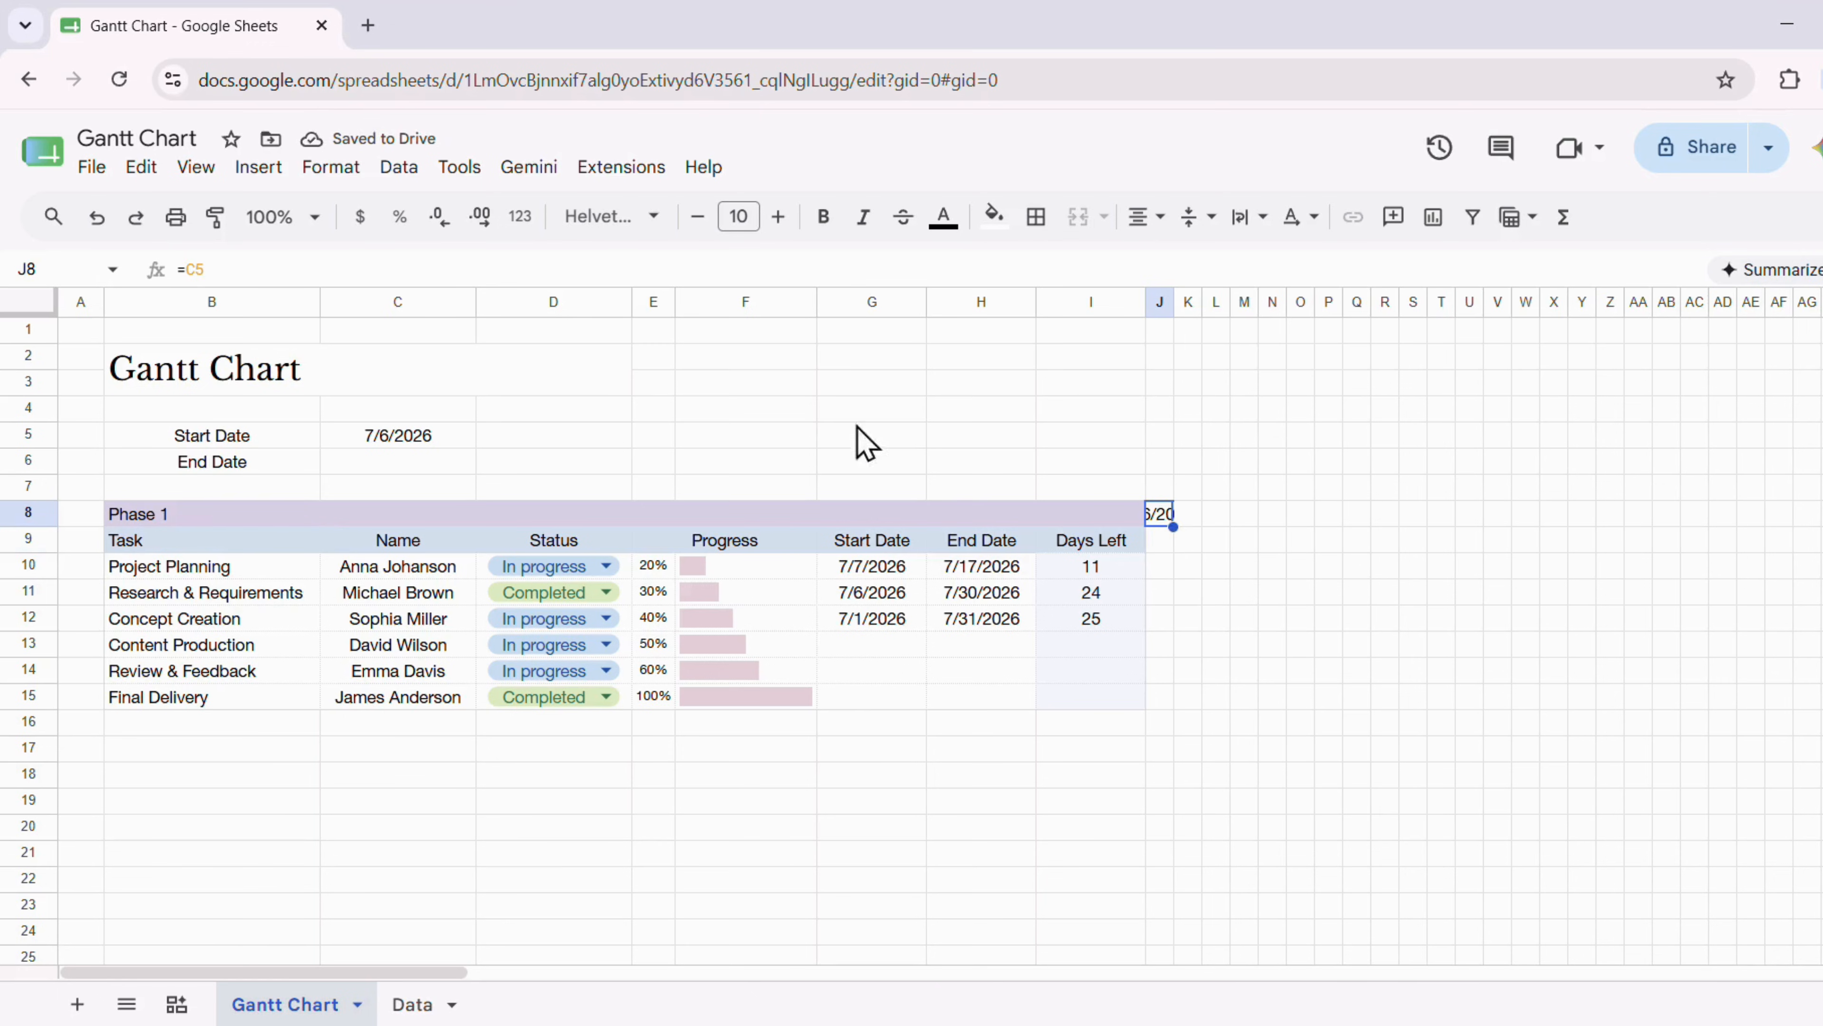
click(351, 188)
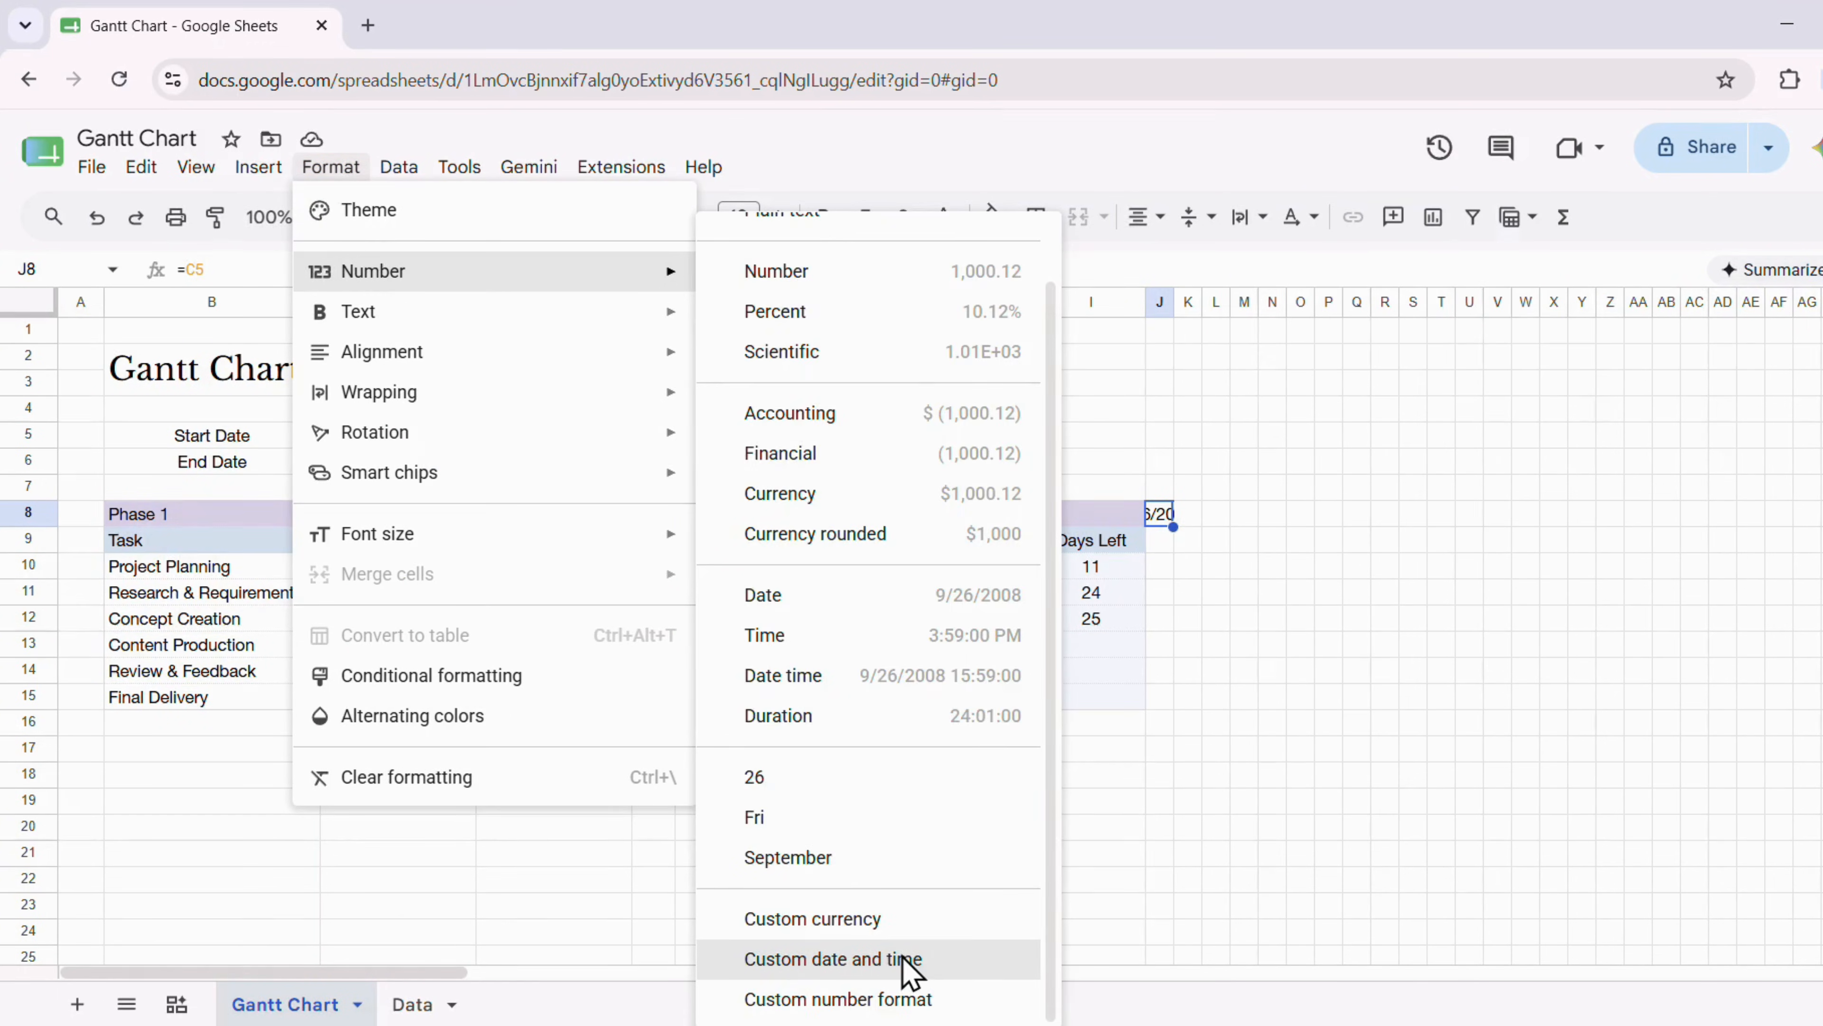
click(833, 959)
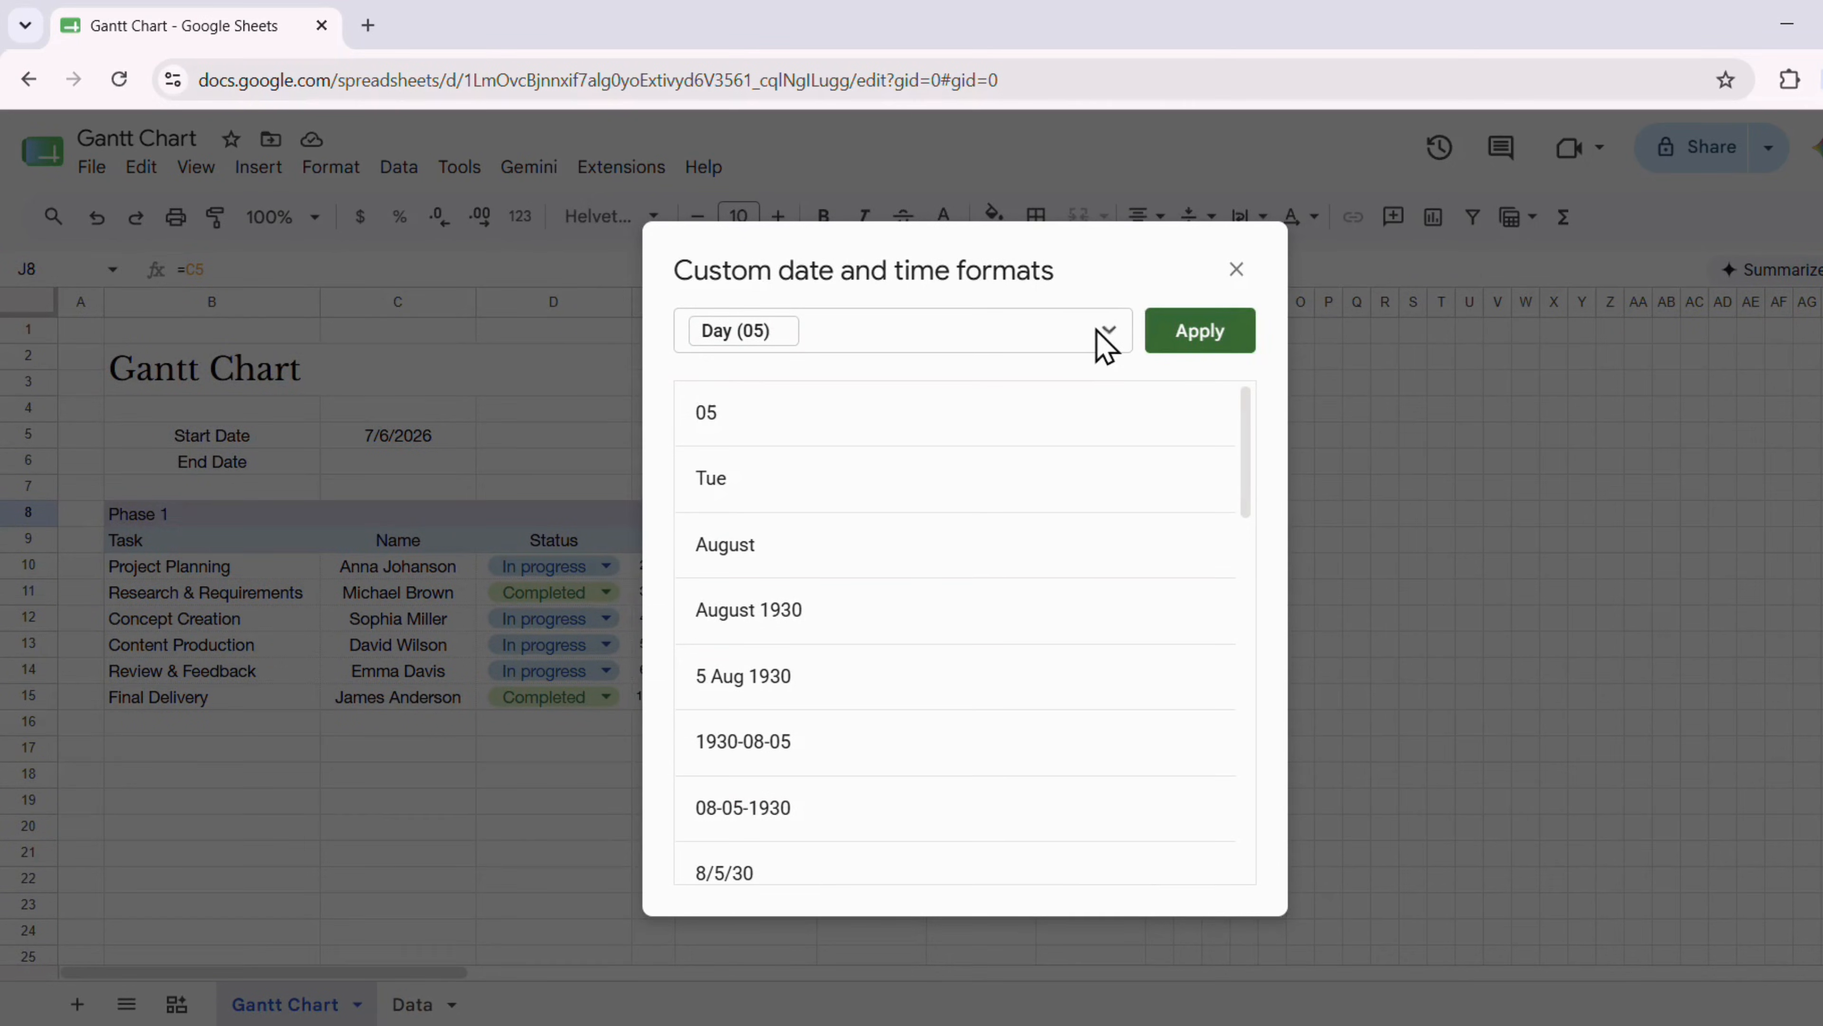
key(BackSpace)
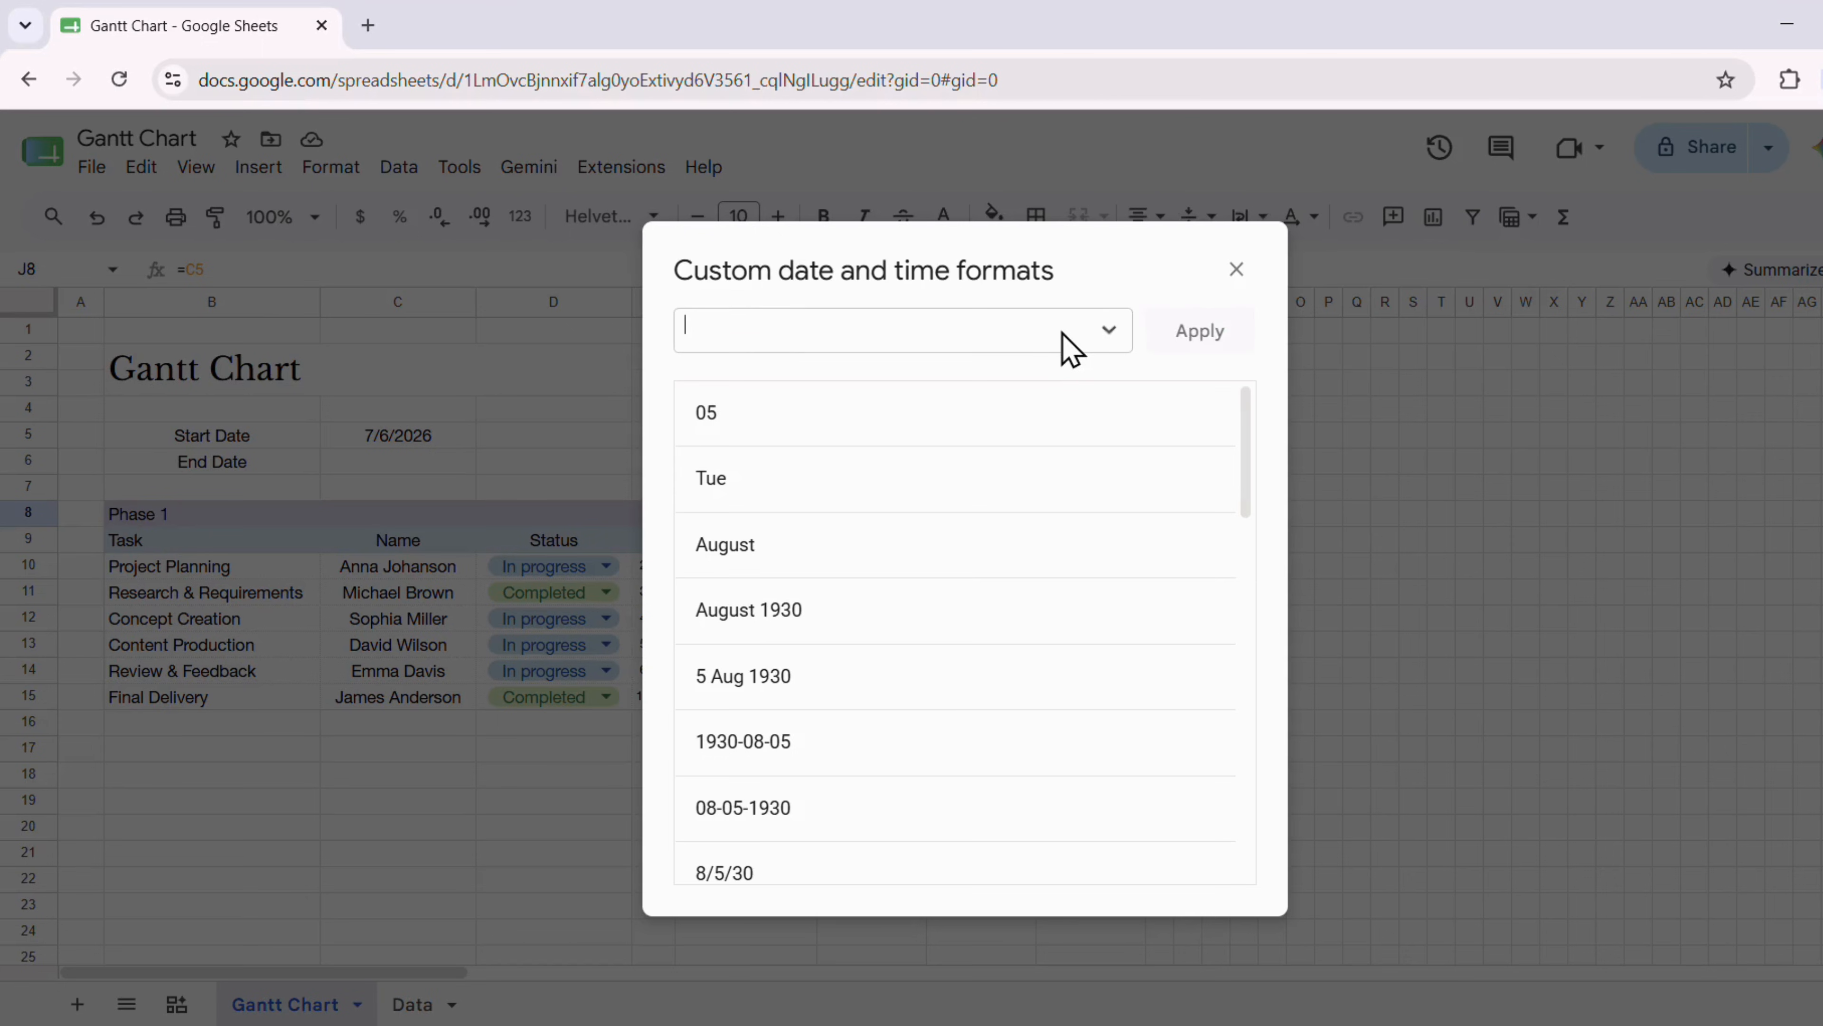
click(1109, 332)
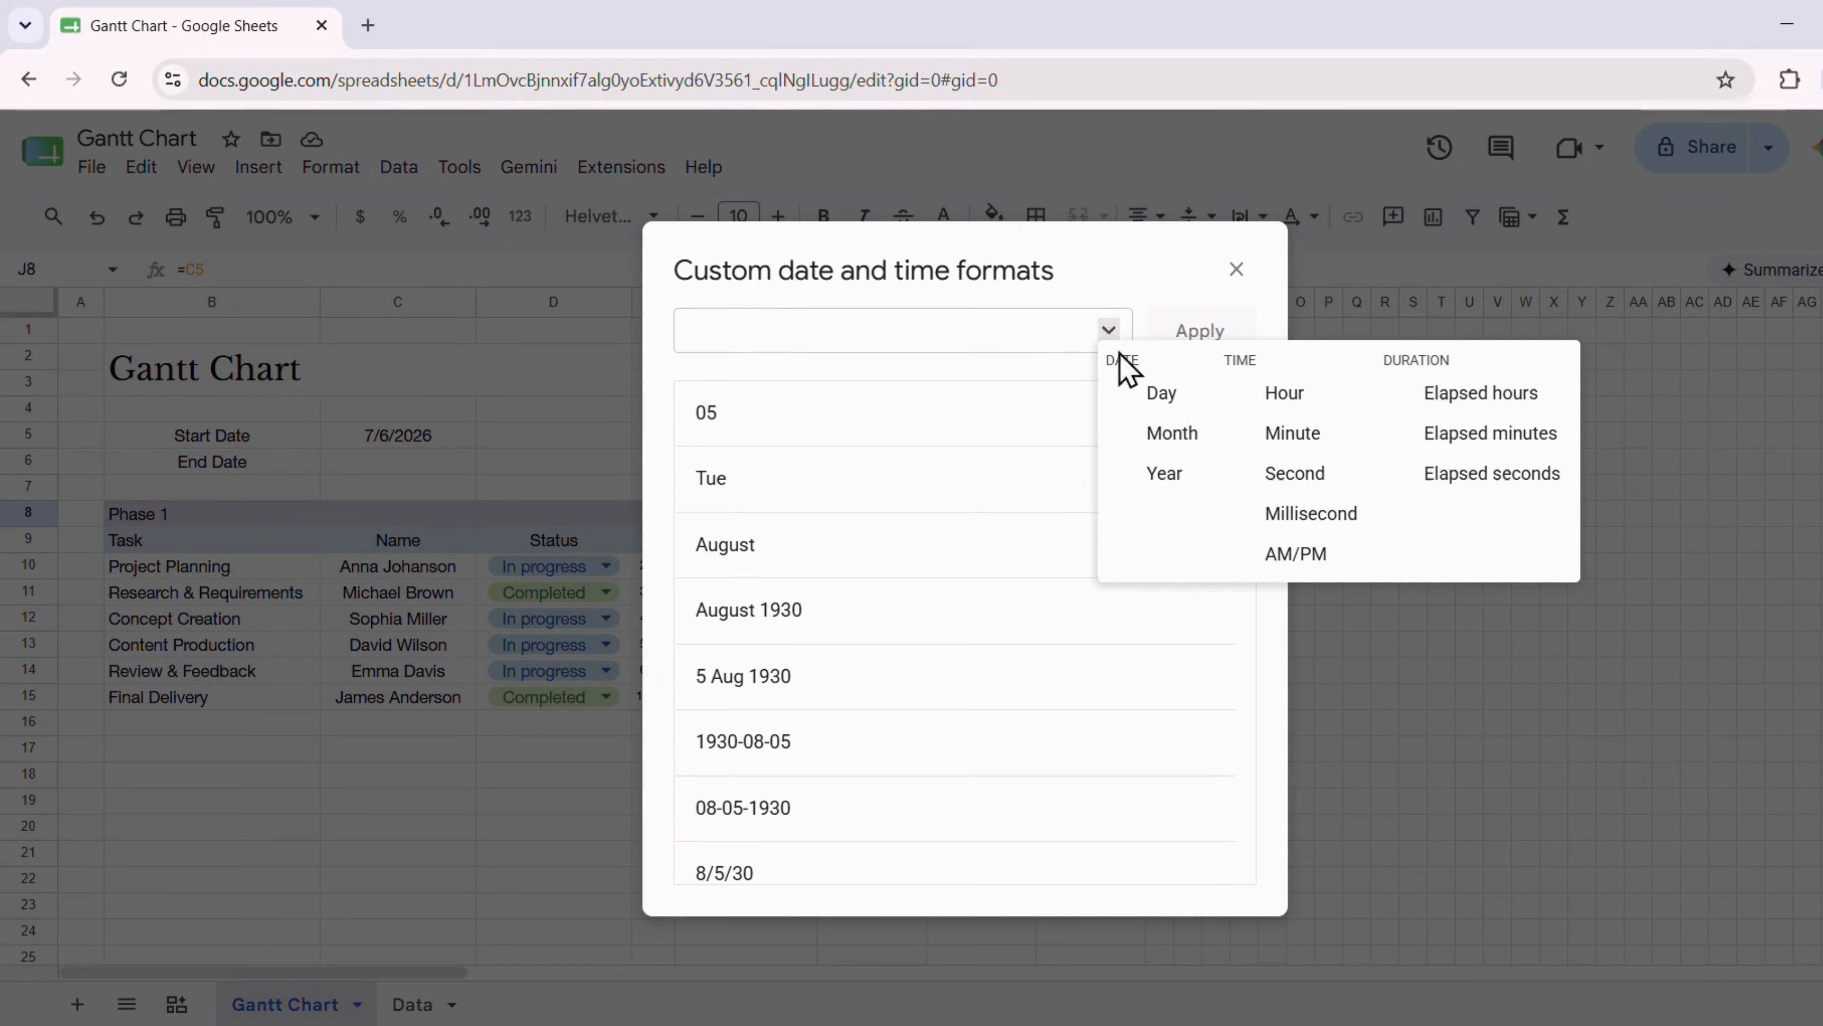
click(1157, 393)
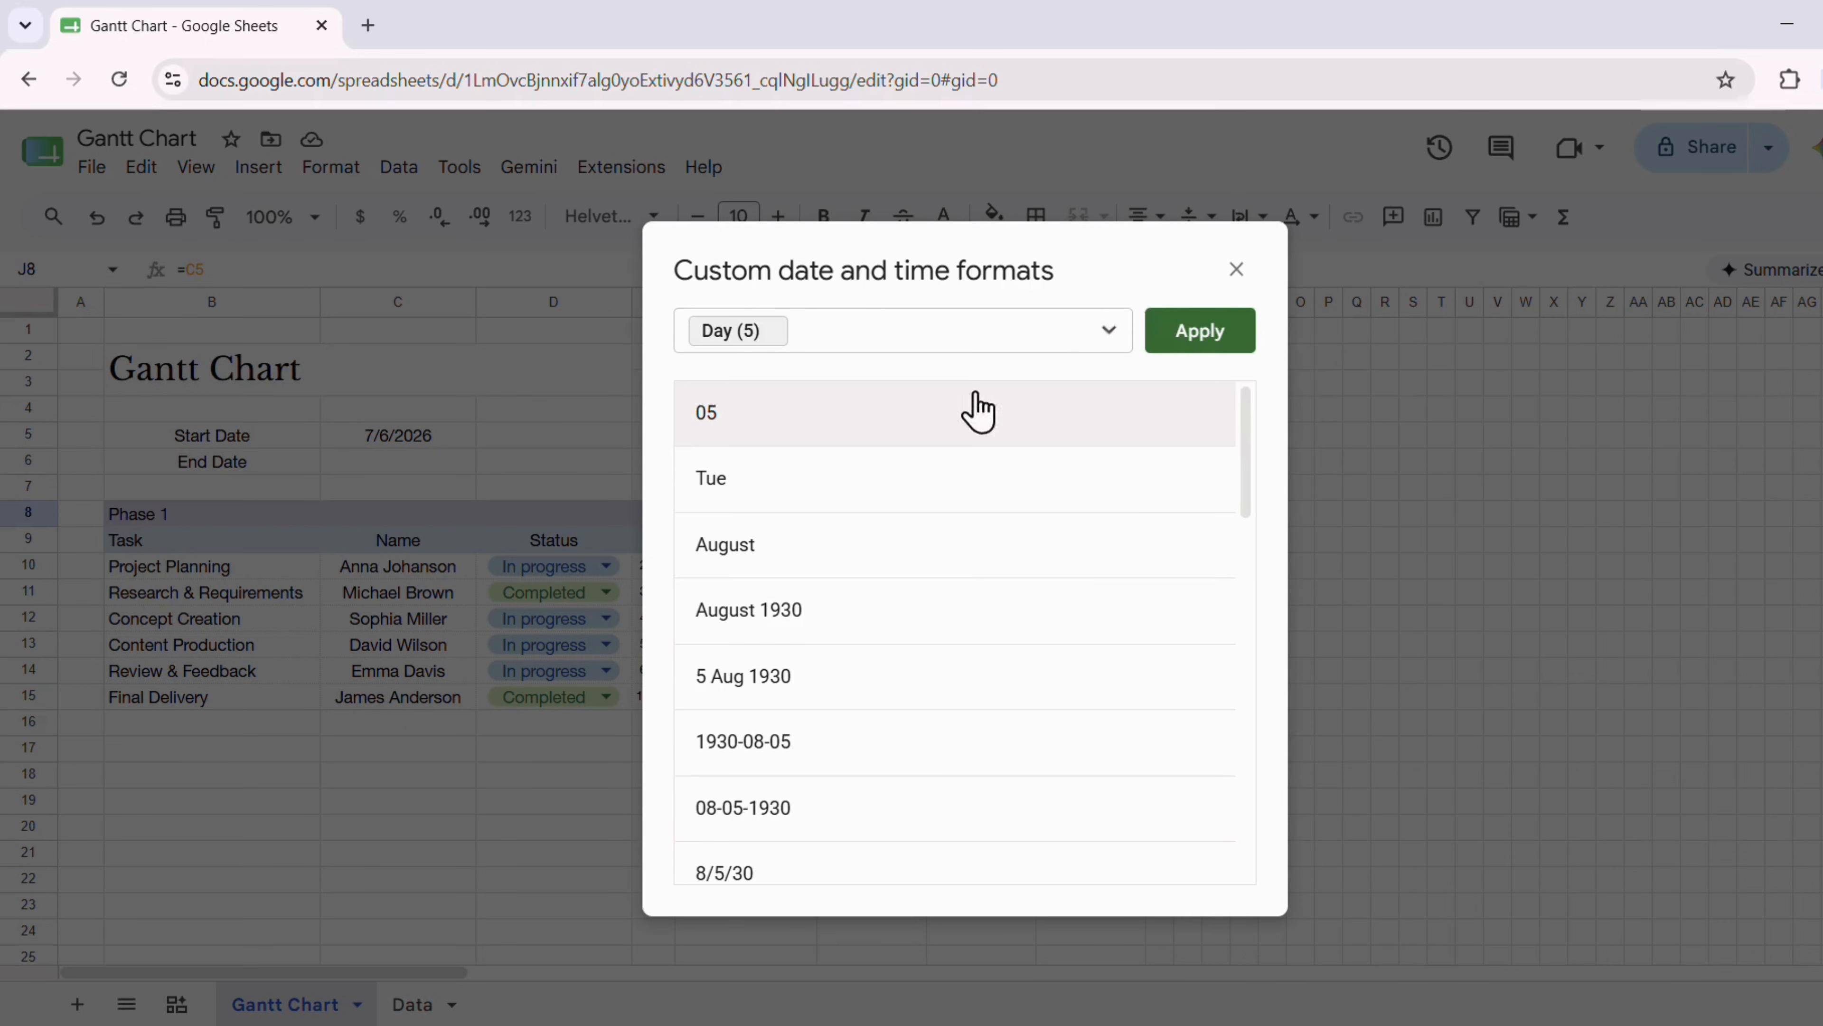
click(765, 335)
click(769, 375)
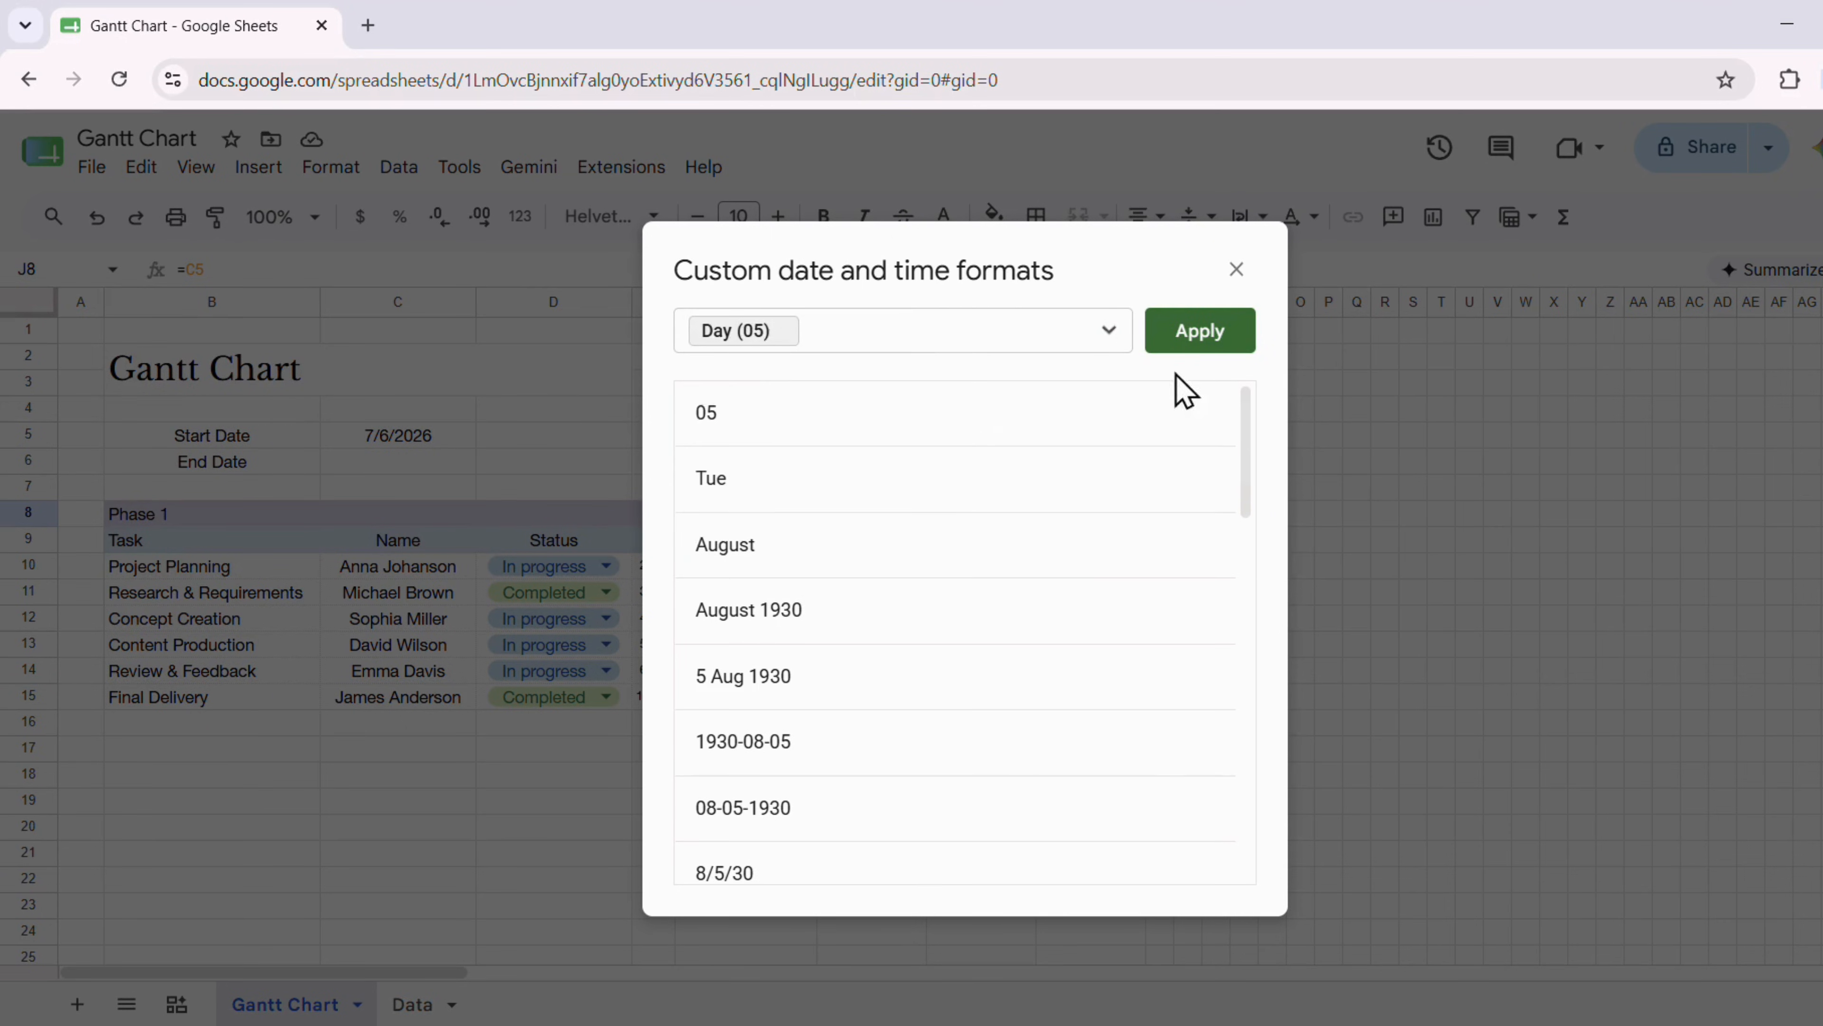
click(1201, 338)
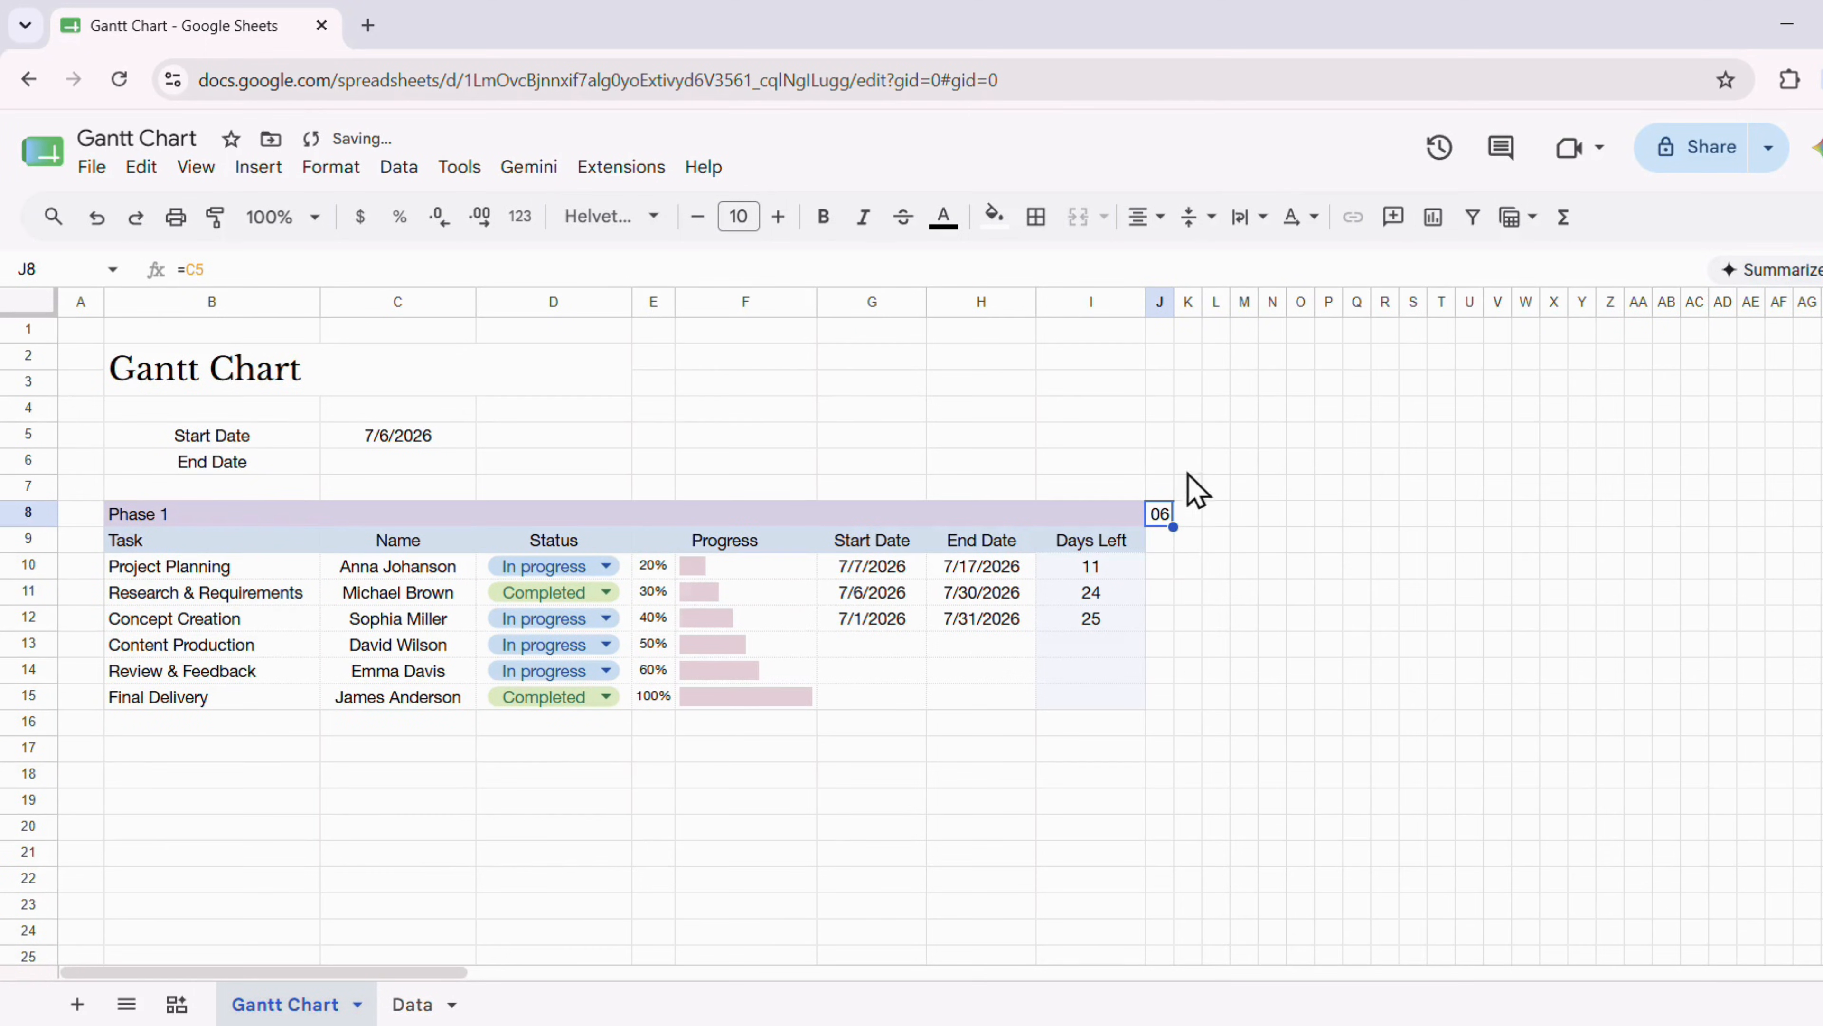
Enter the formula =J8+1 in cell K8 for the next timeline day
click(1195, 516)
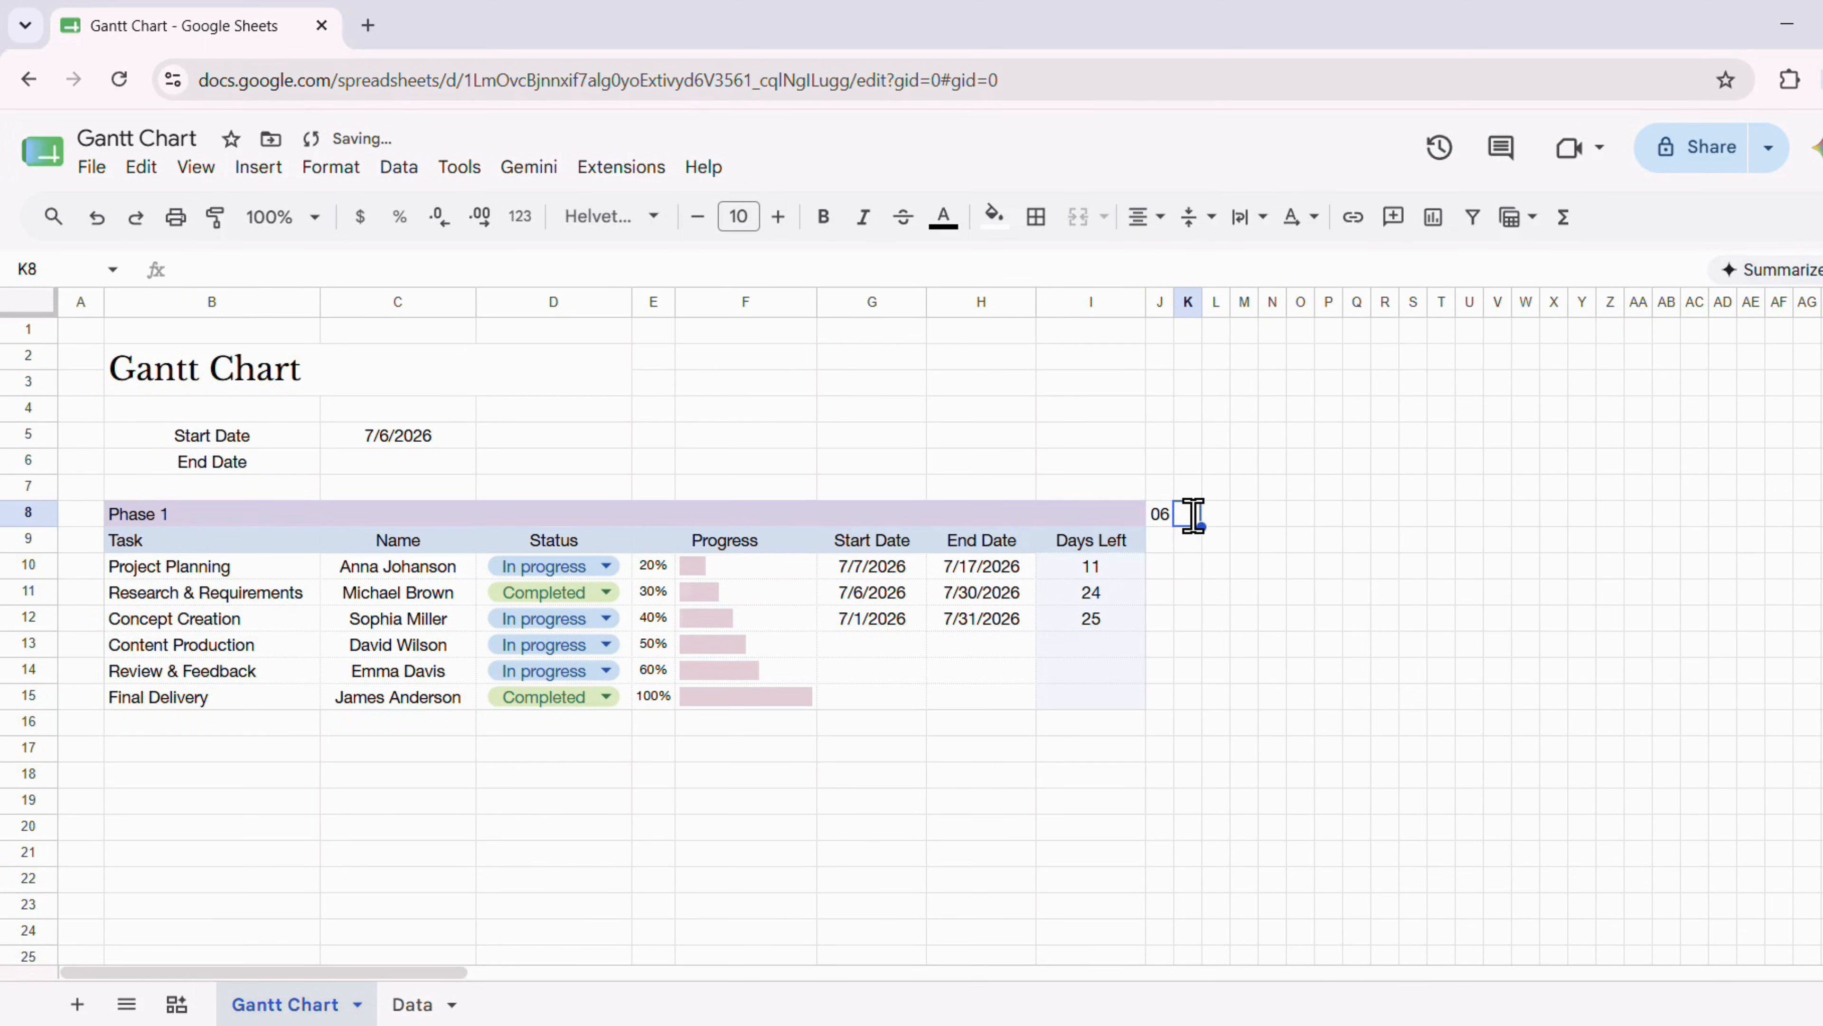
text(=)
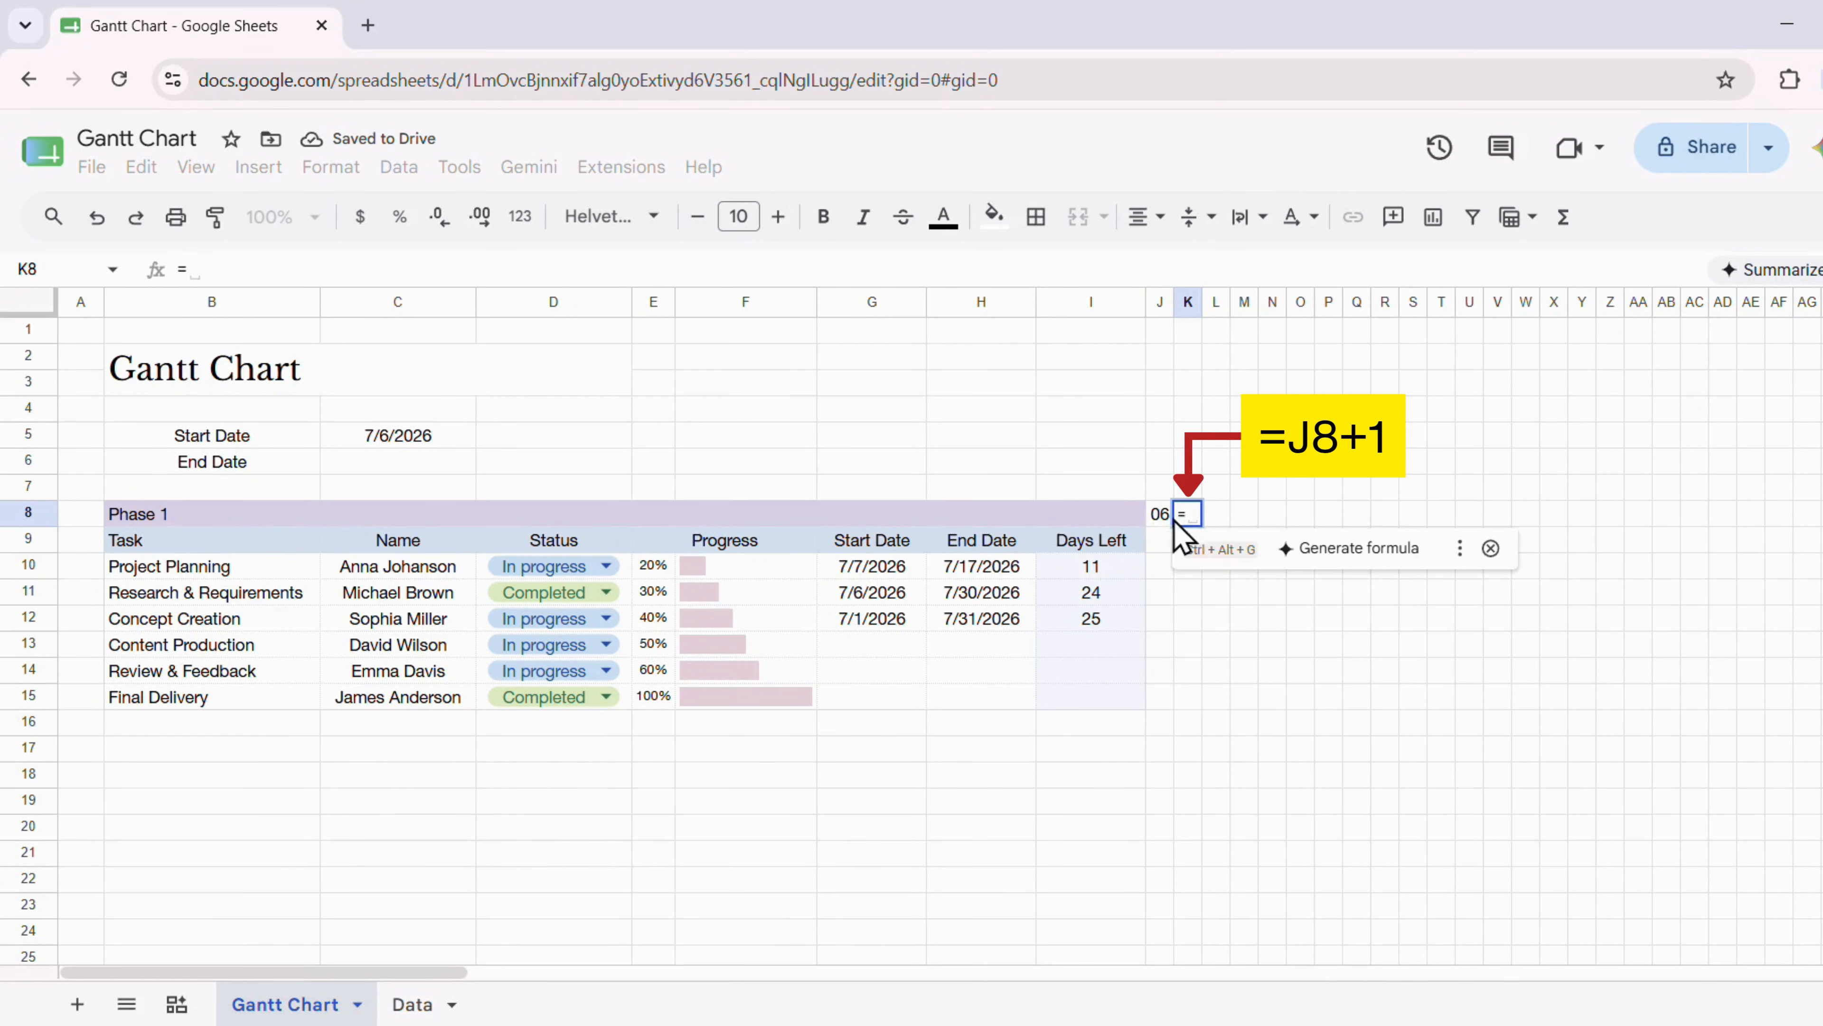
click(1170, 518)
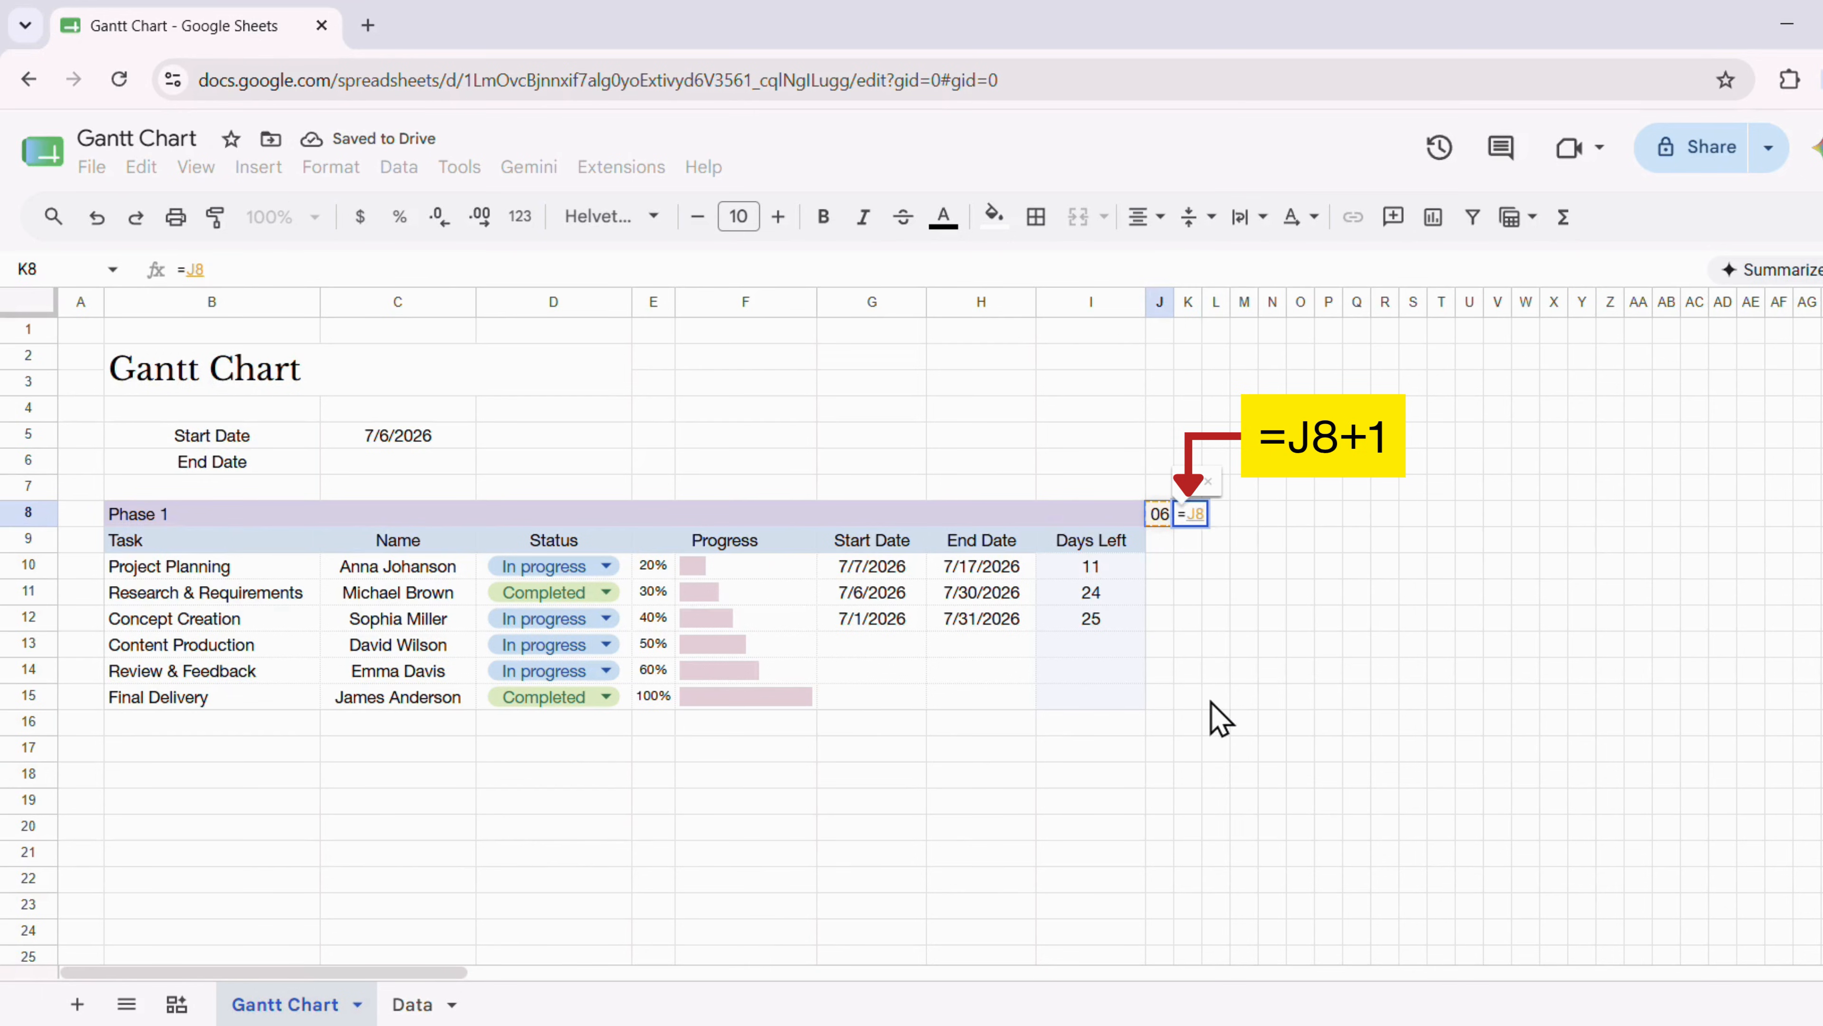
text(+1)
key(Return)
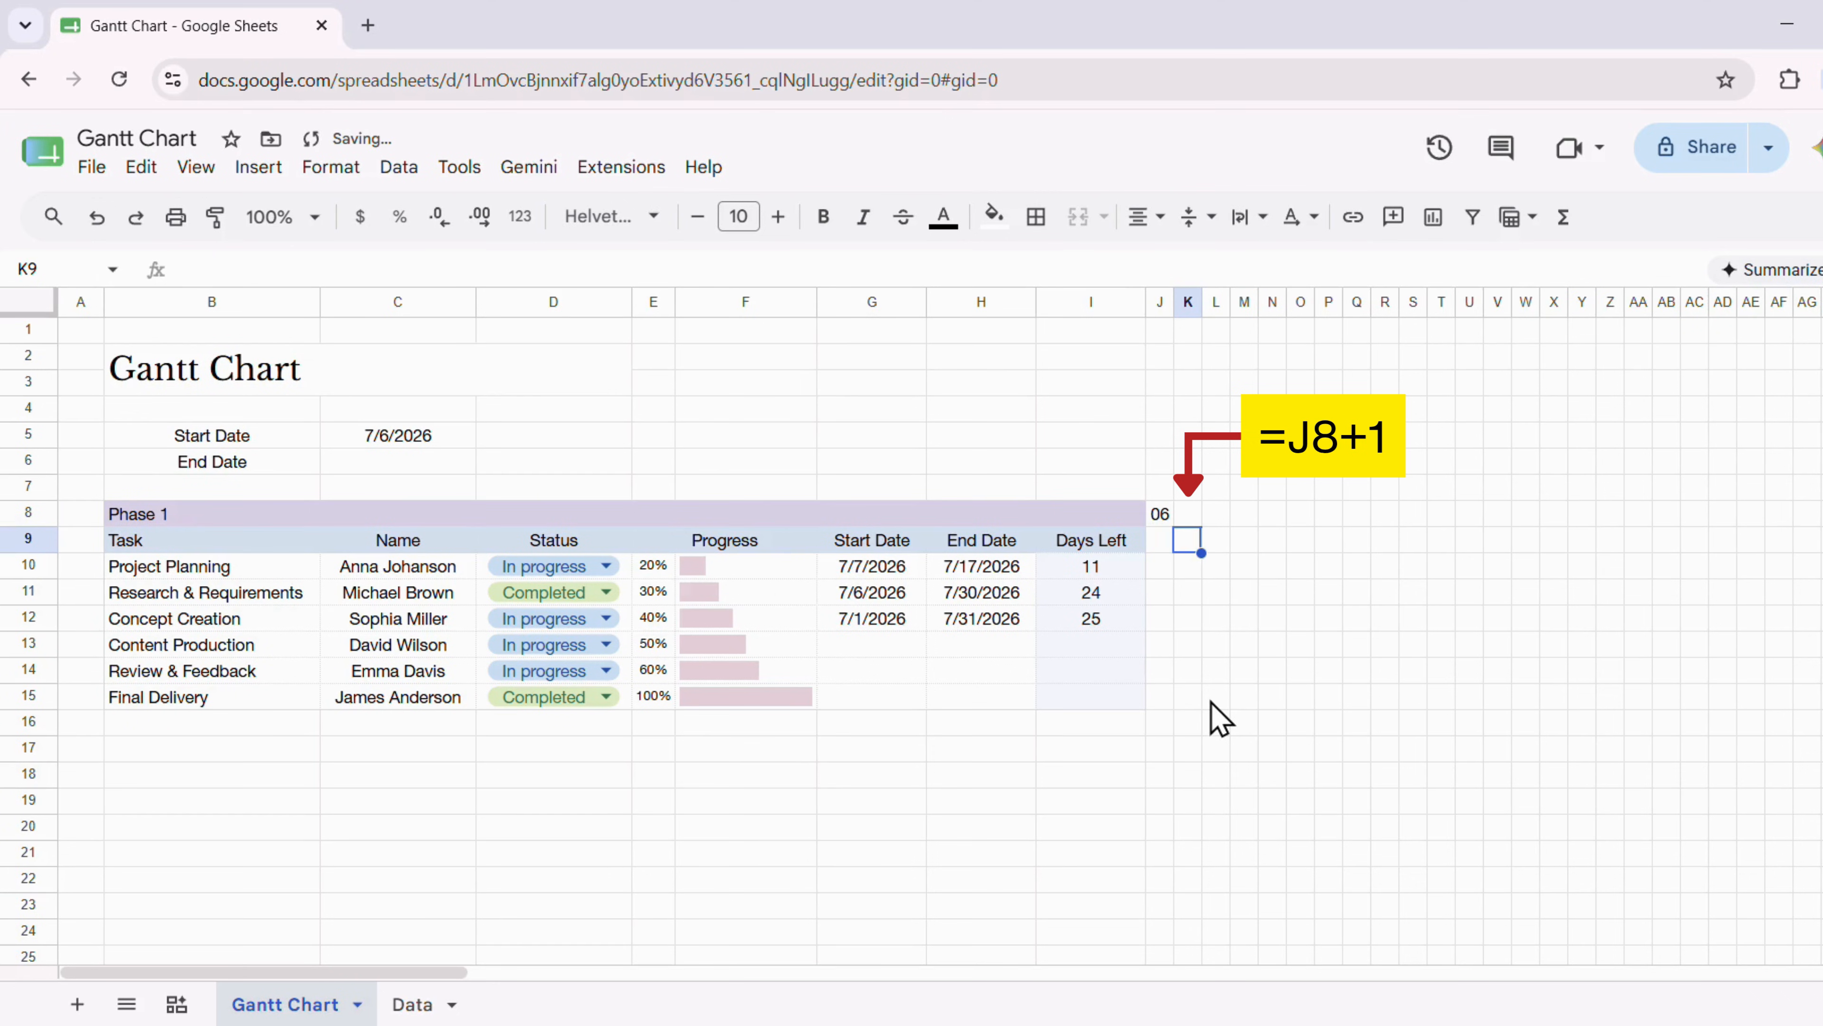
Enter the formula =LEFT(TEXT(J8,"[$-409]ddd"),1) in J9 to give the weekday's first letter
click(1162, 543)
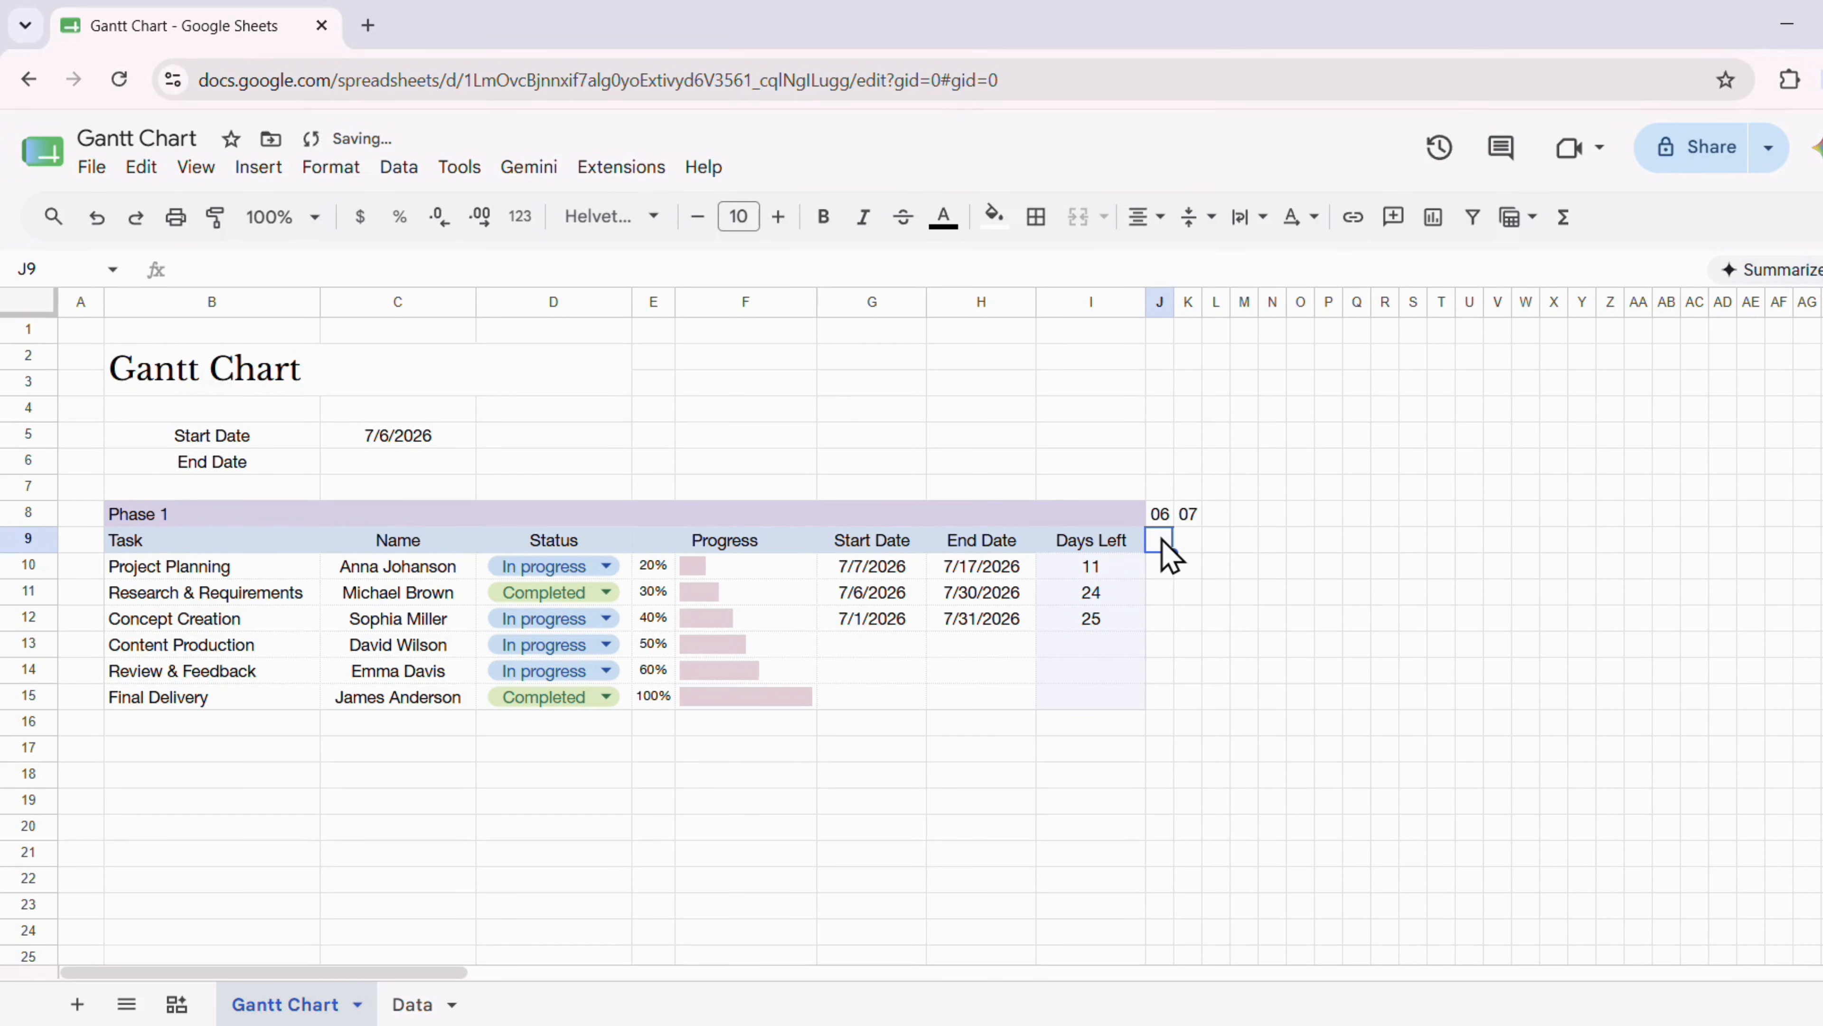
text(=)
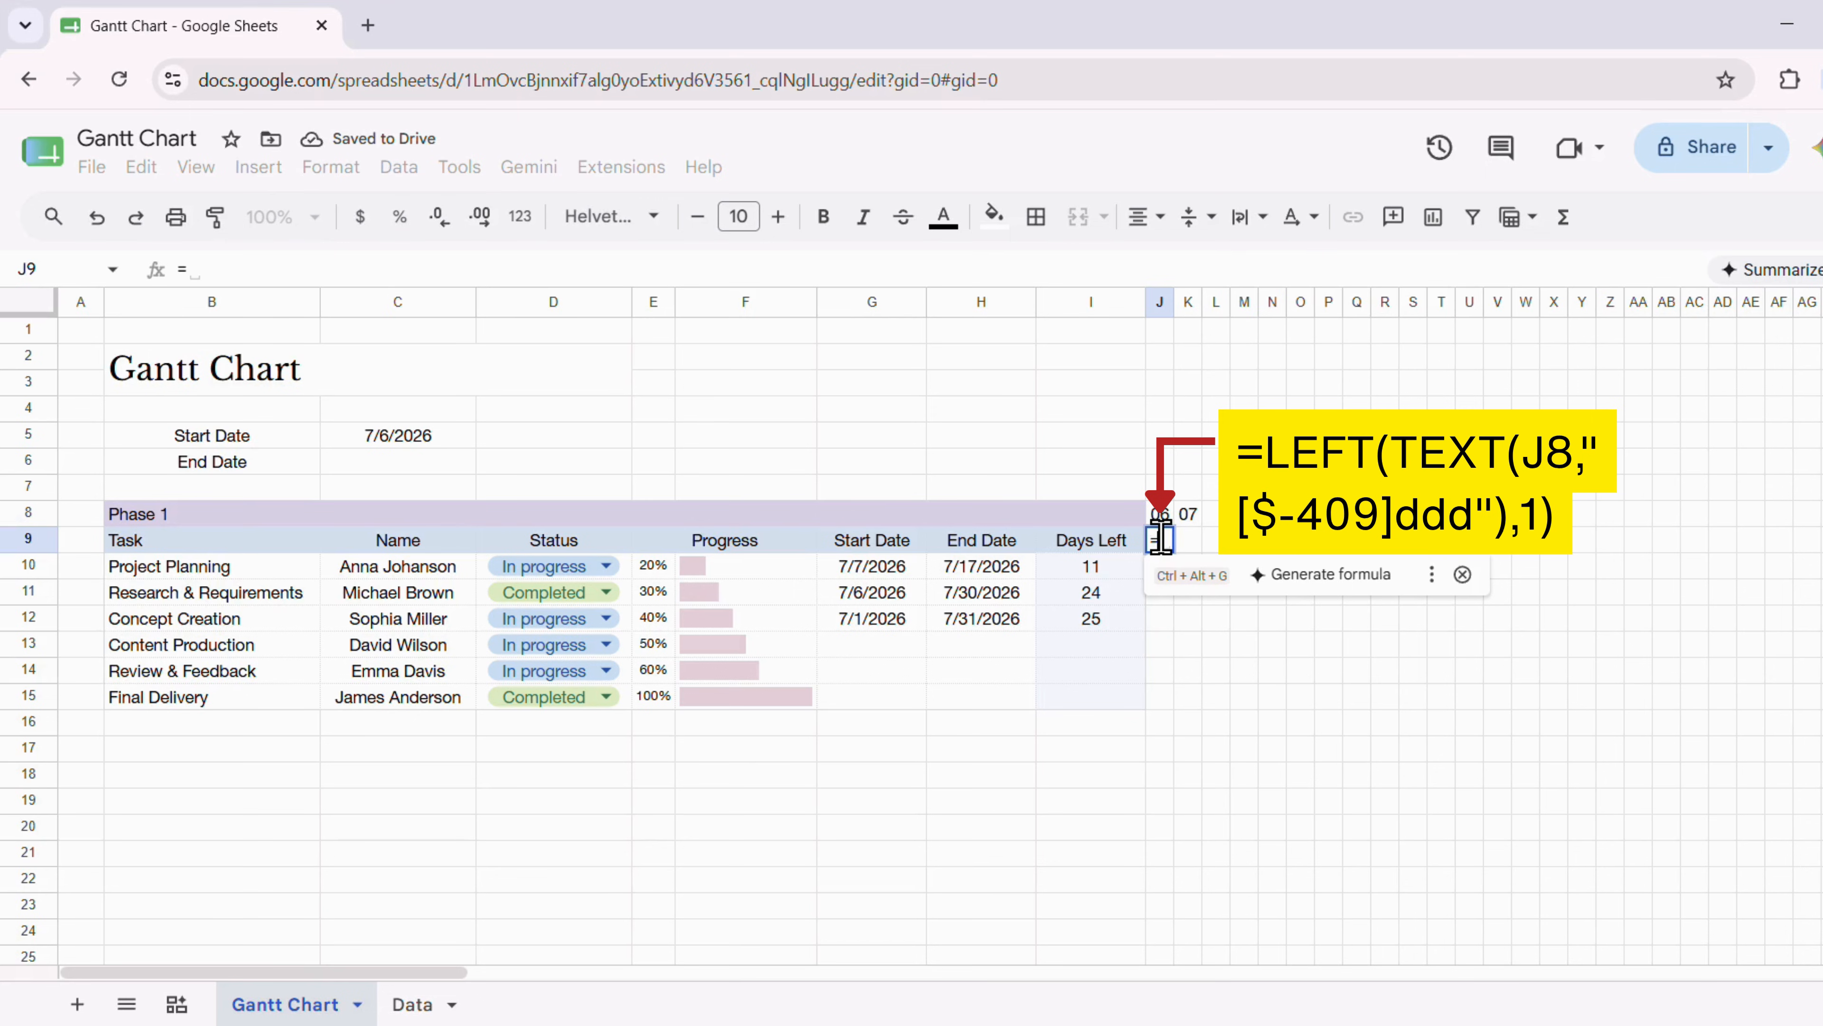
text(LEFT)
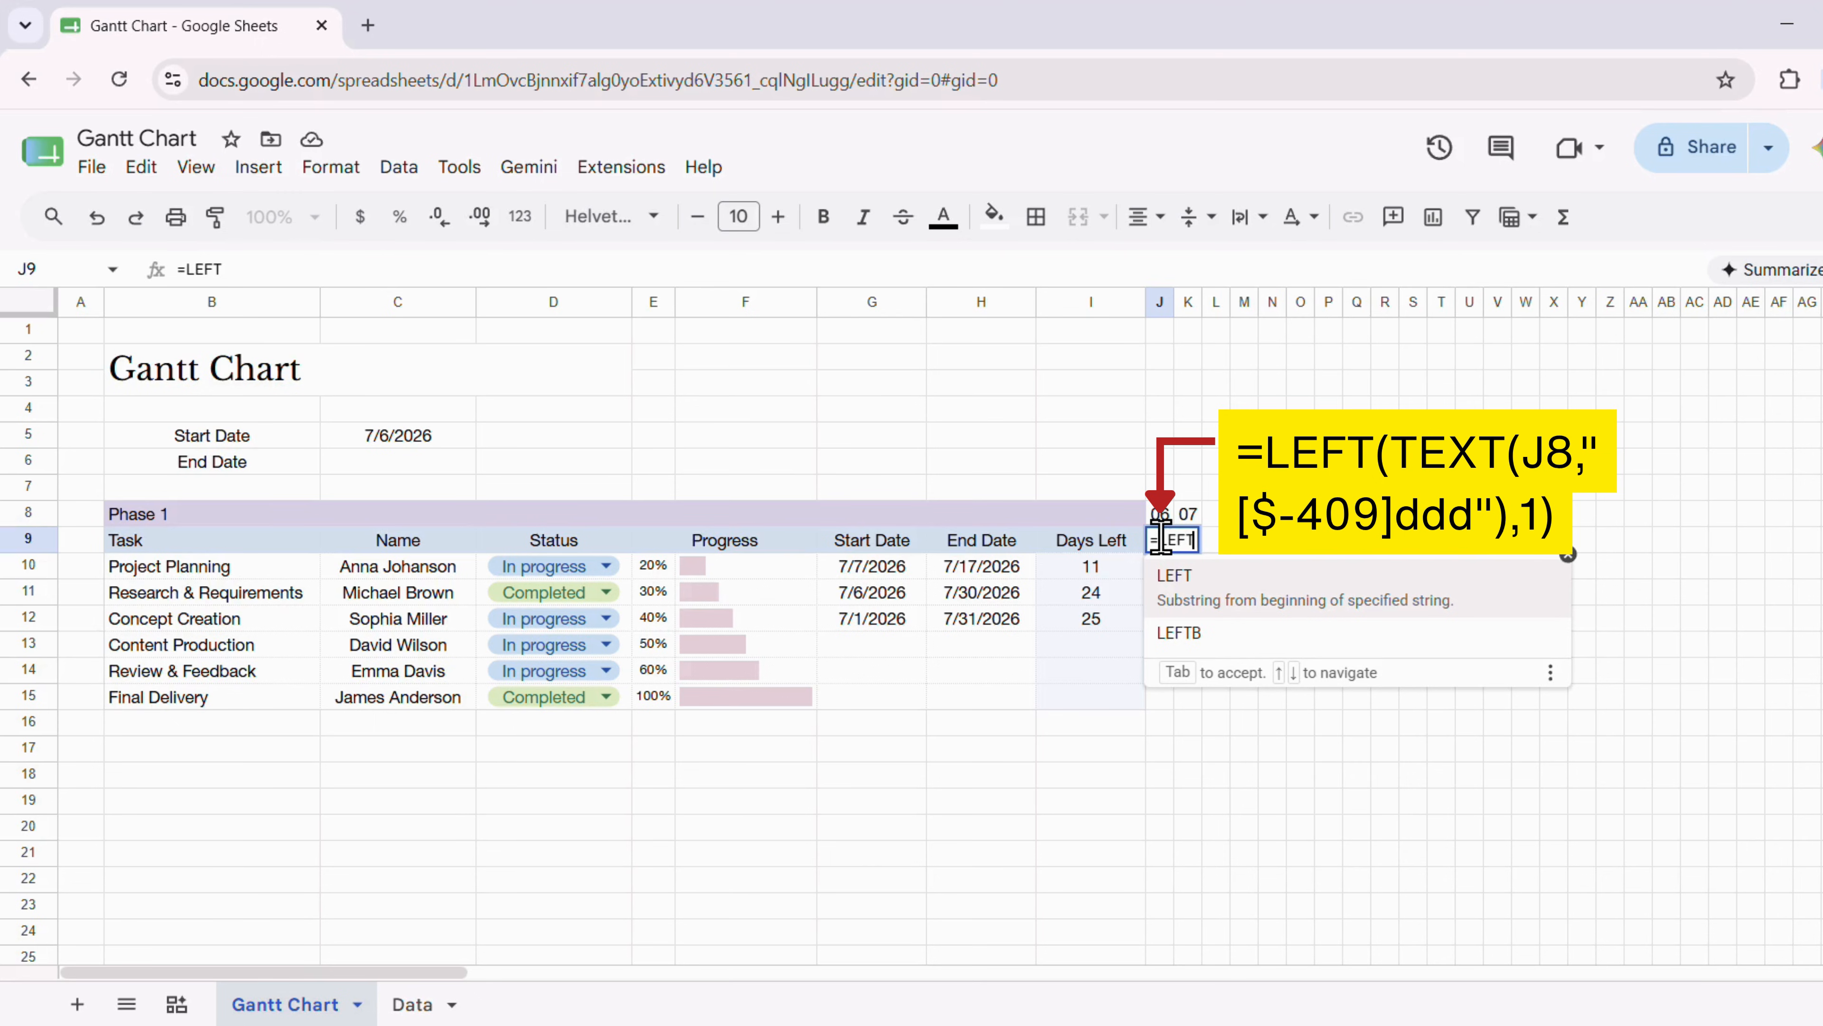
text((TEXT)
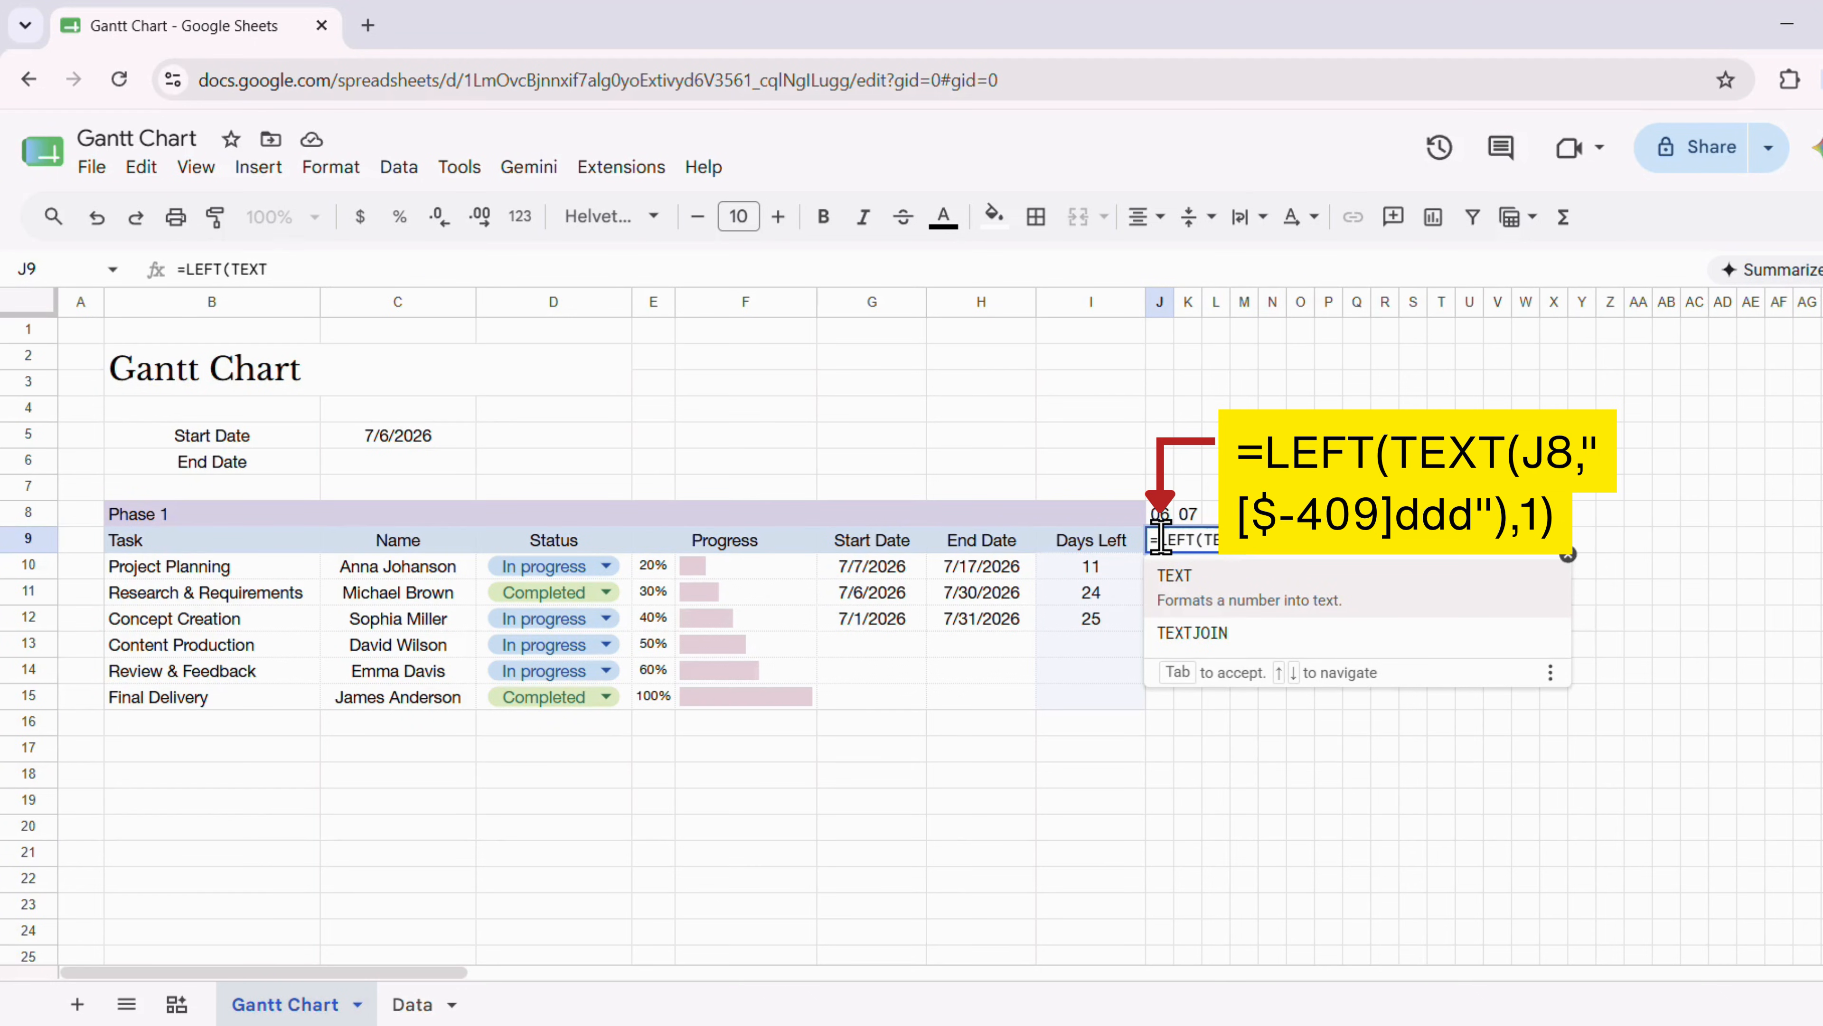
text(()
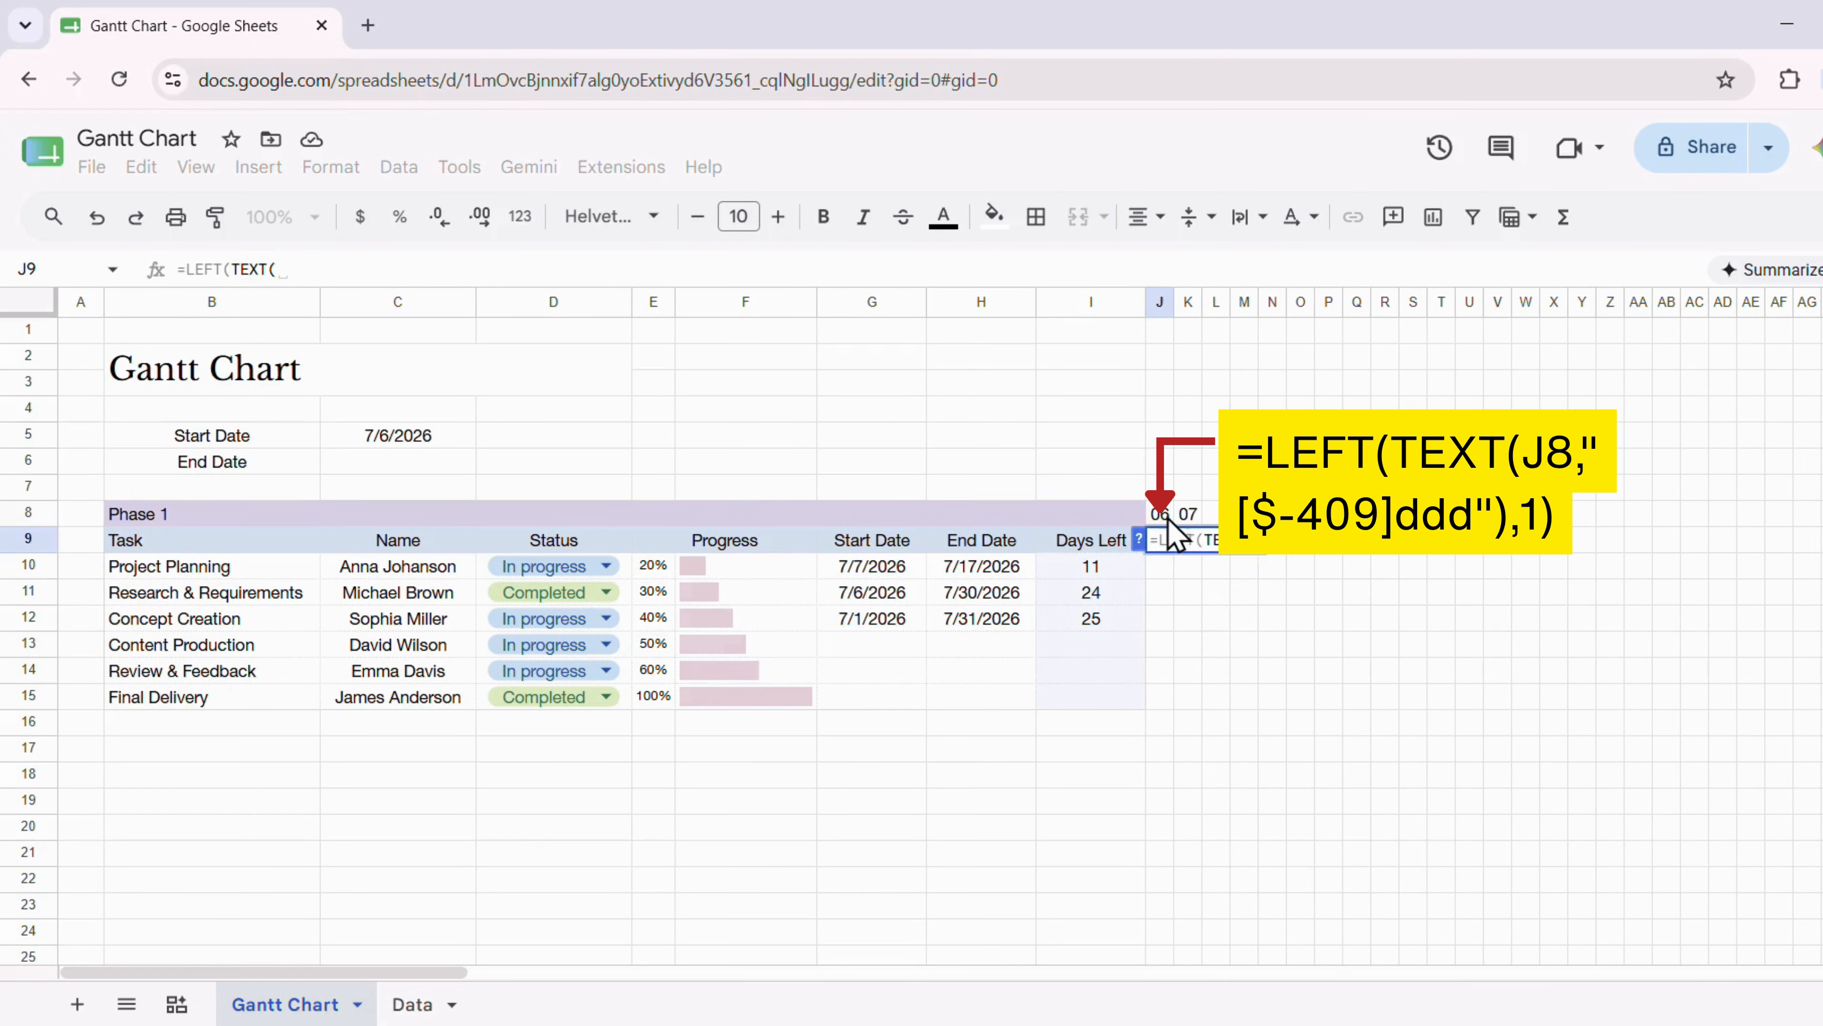
click(1168, 519)
text(,"")
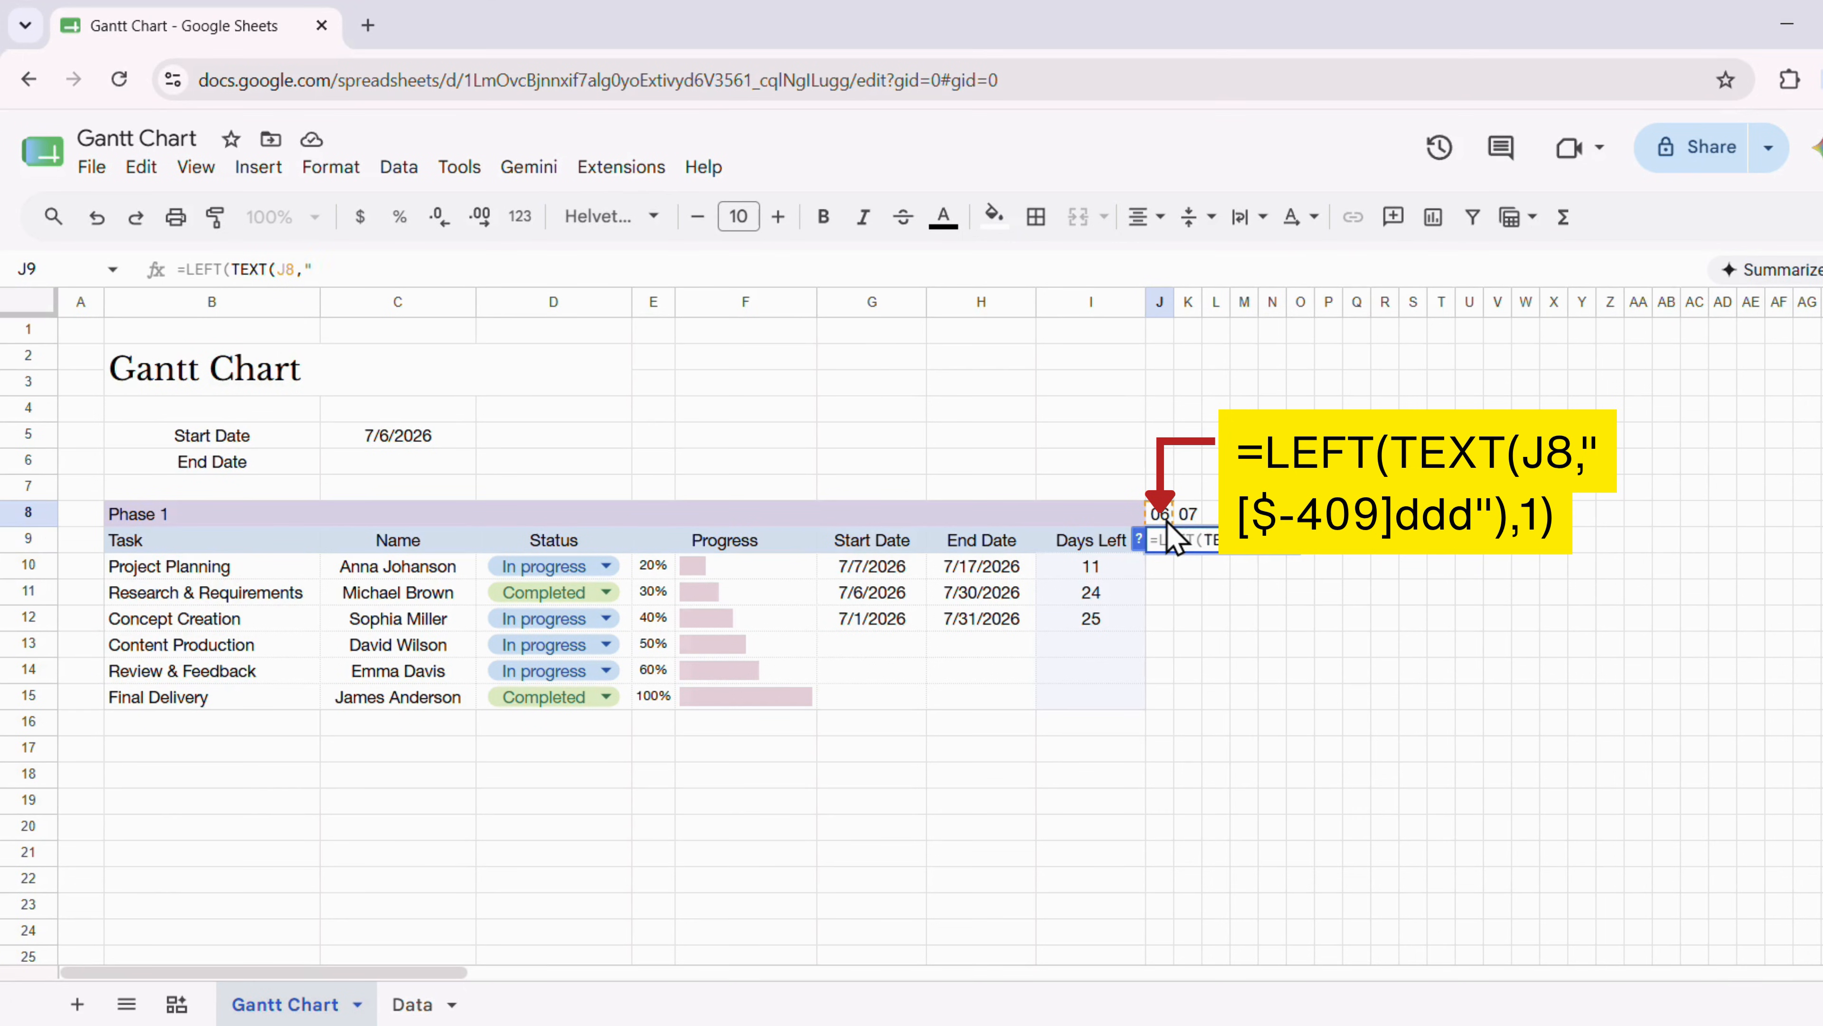
text([$-409]d)
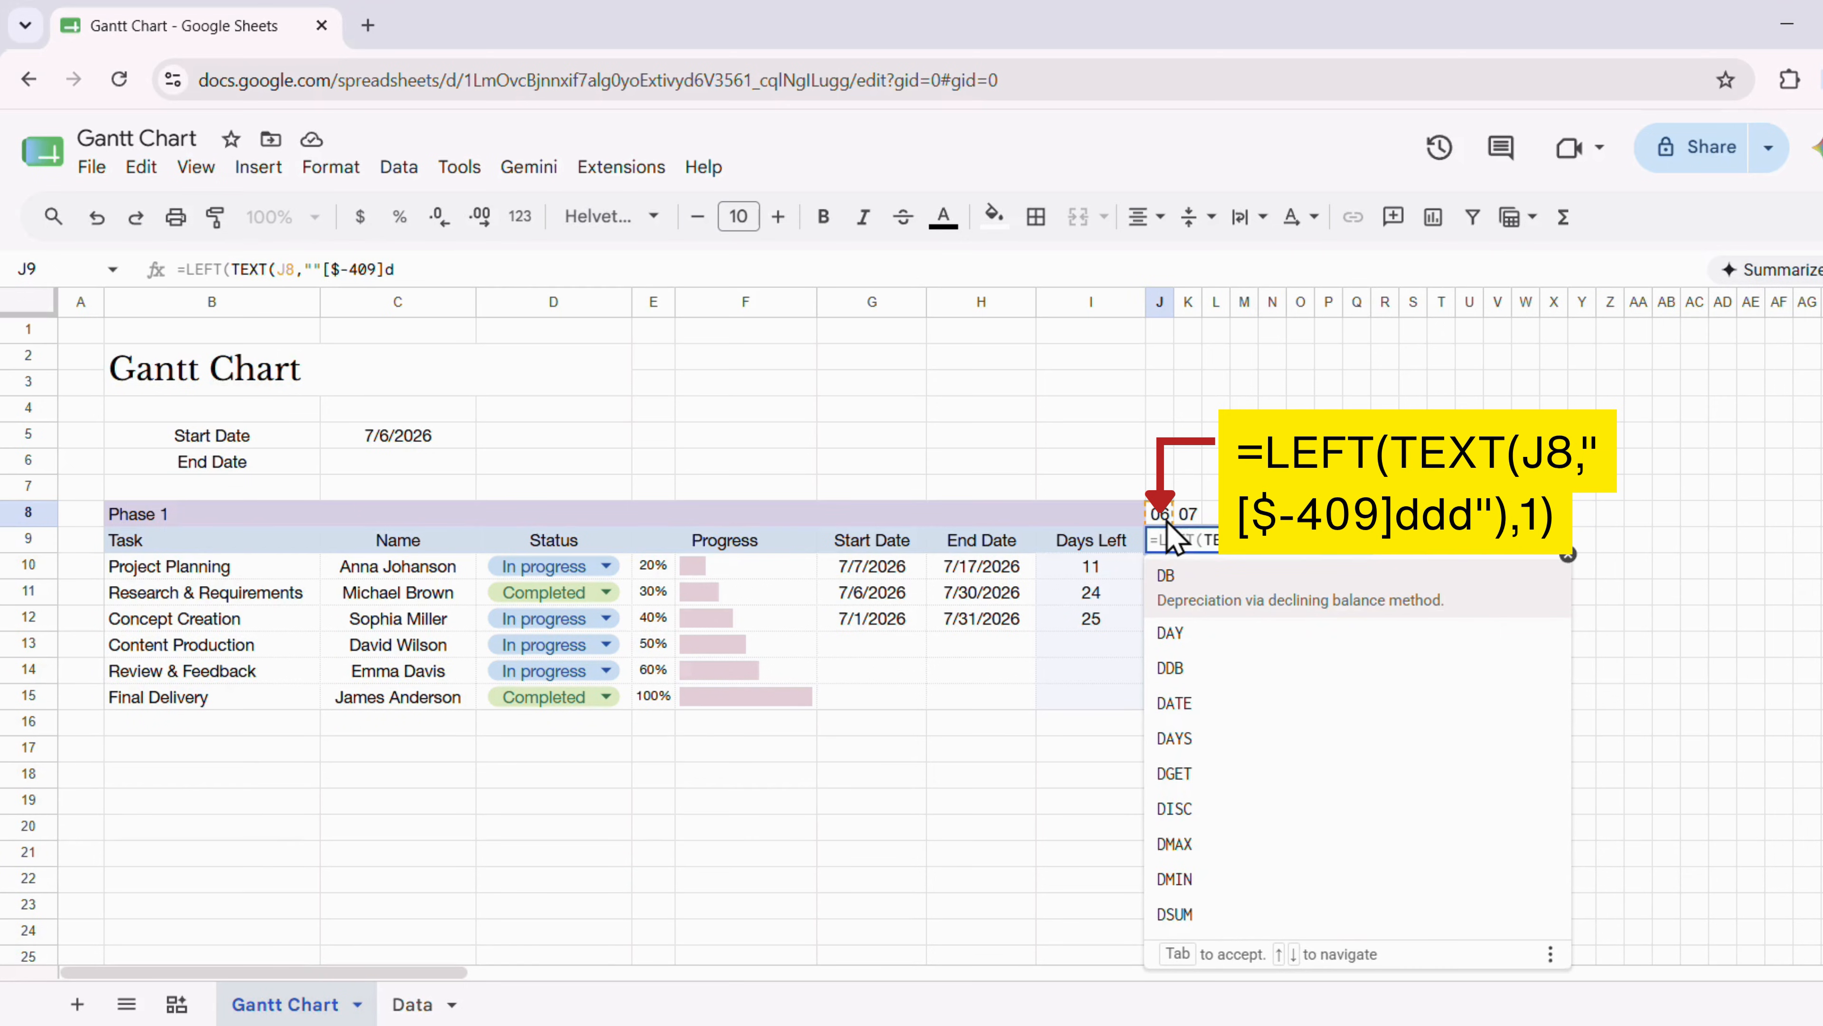
click(1297, 540)
key(BackSpace)
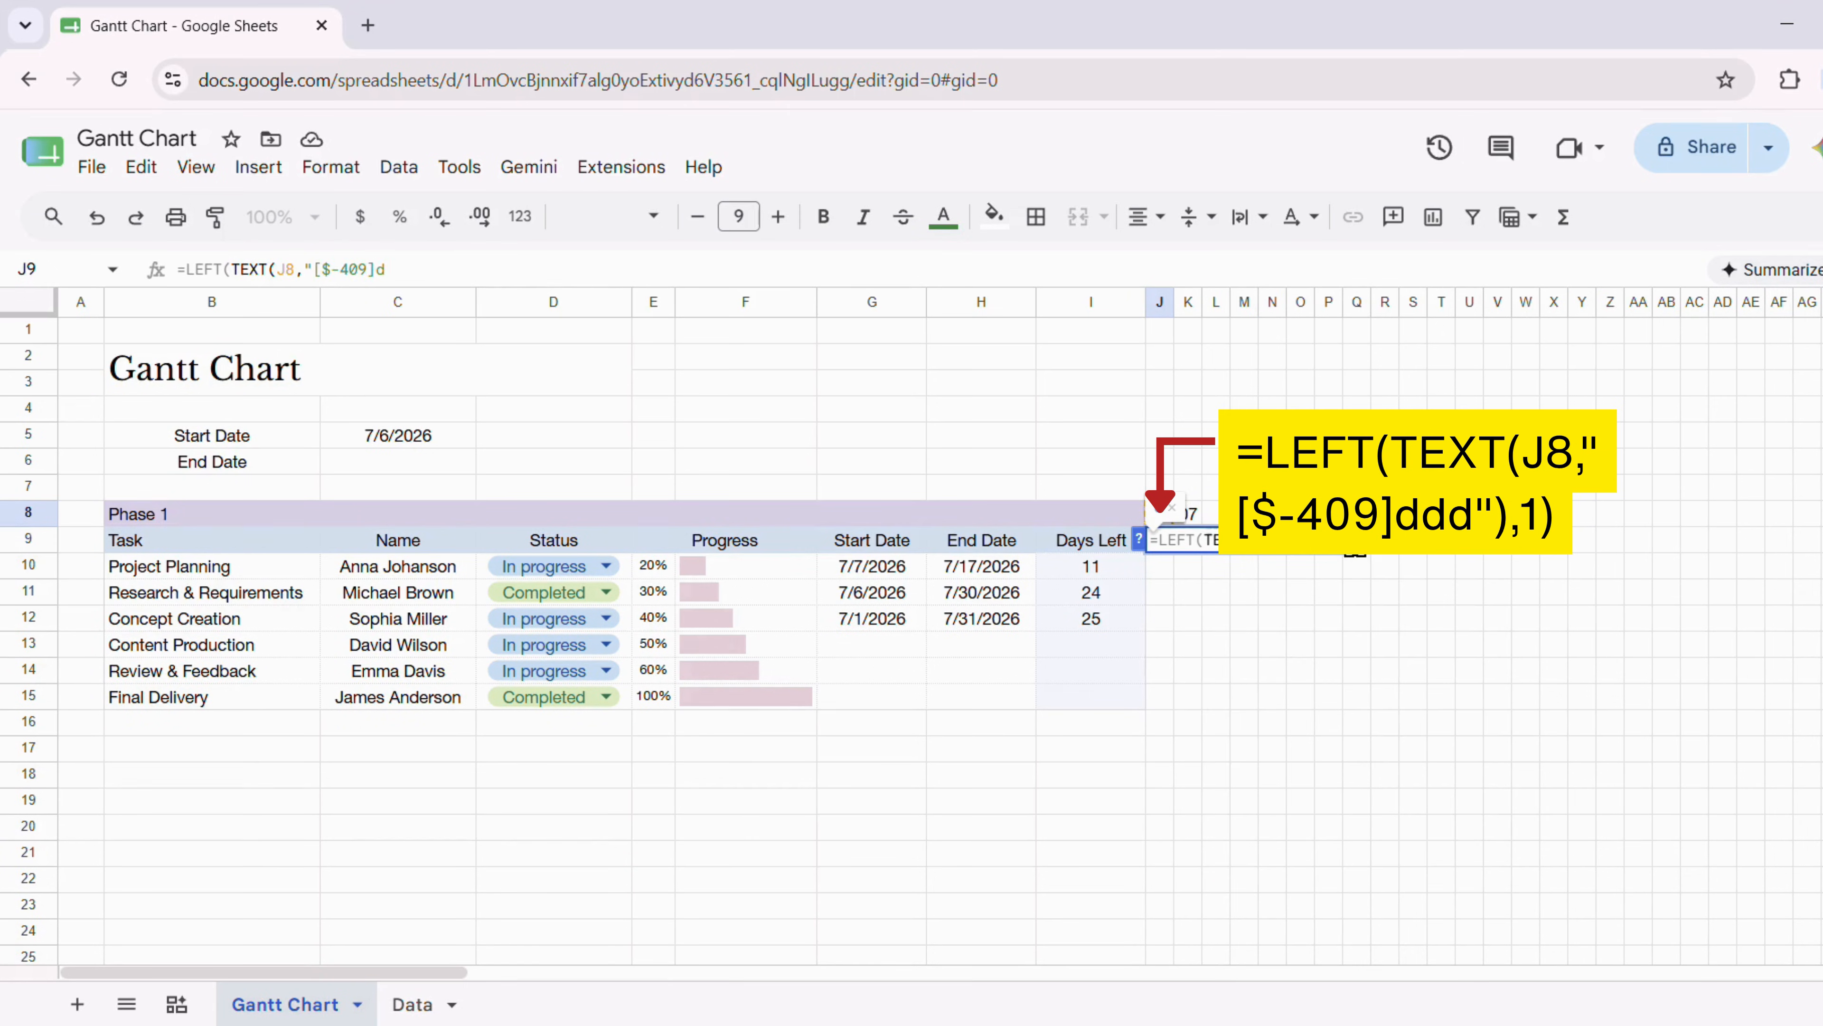
text(dd"),1)
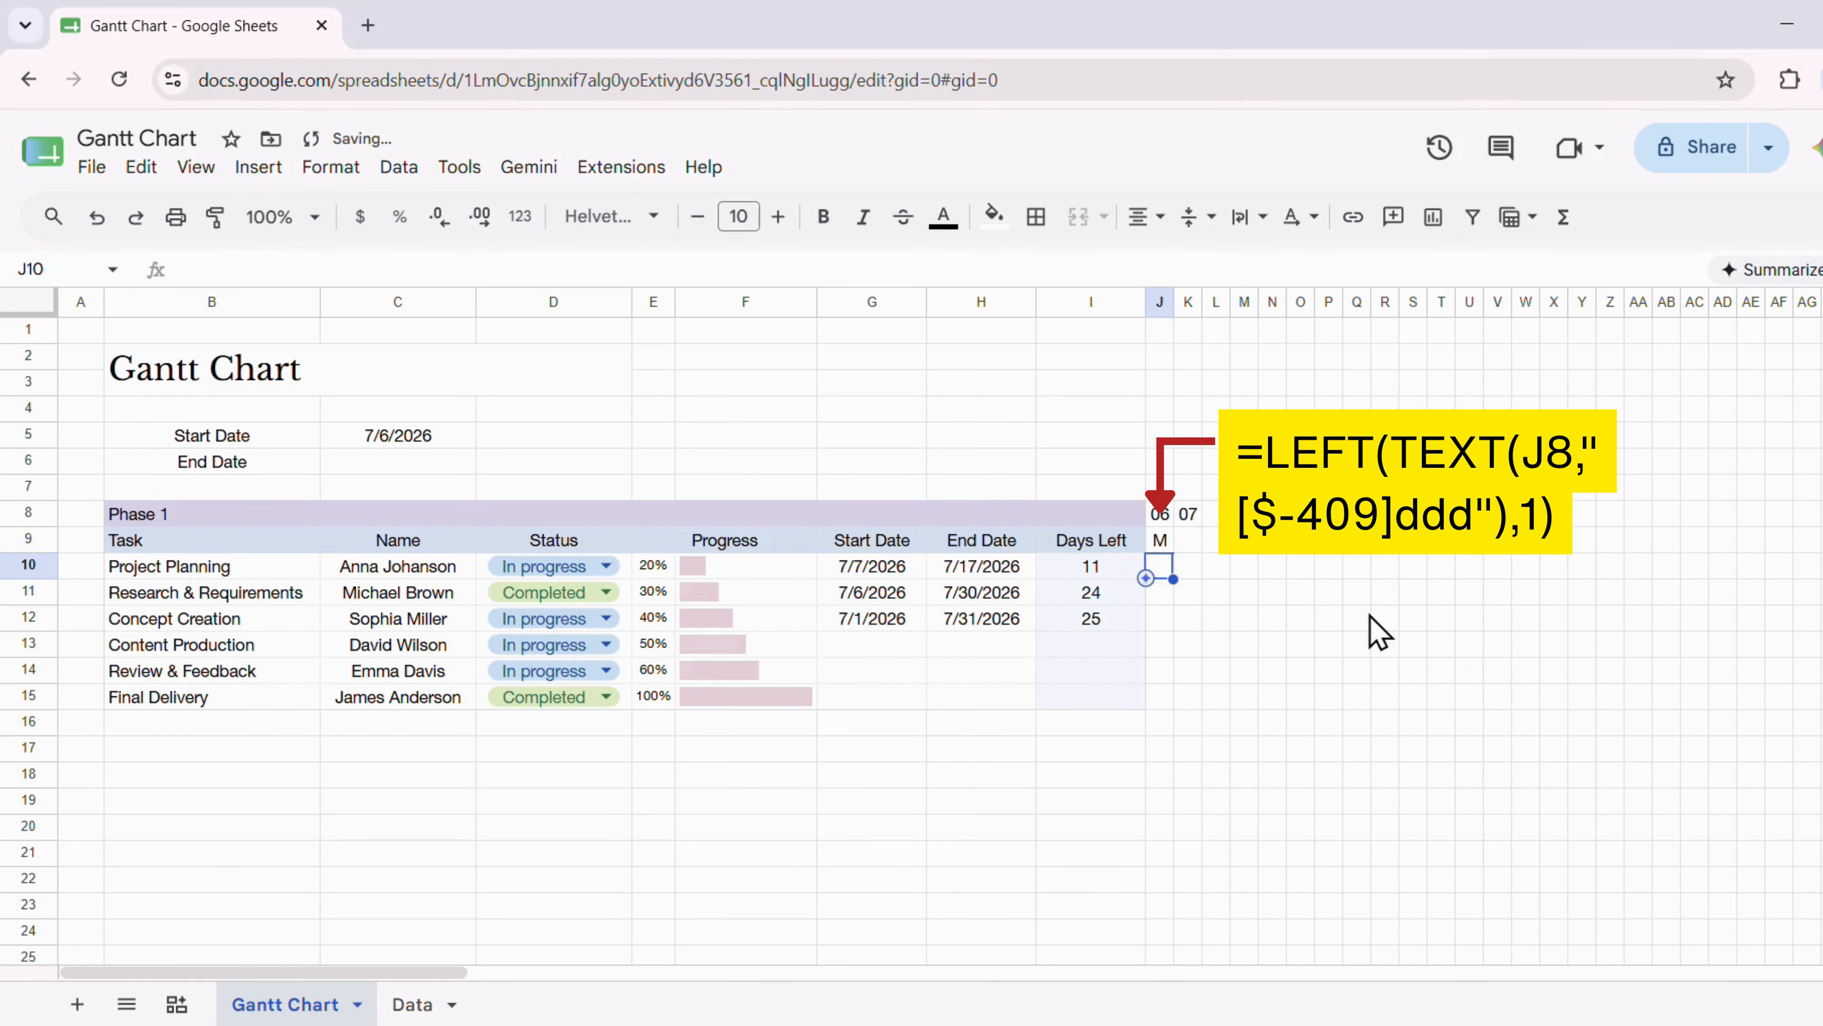
Copy the weekday-letter formula from J9 into K9
click(1164, 545)
drag(1170, 552, 1689, 517)
click(1303, 772)
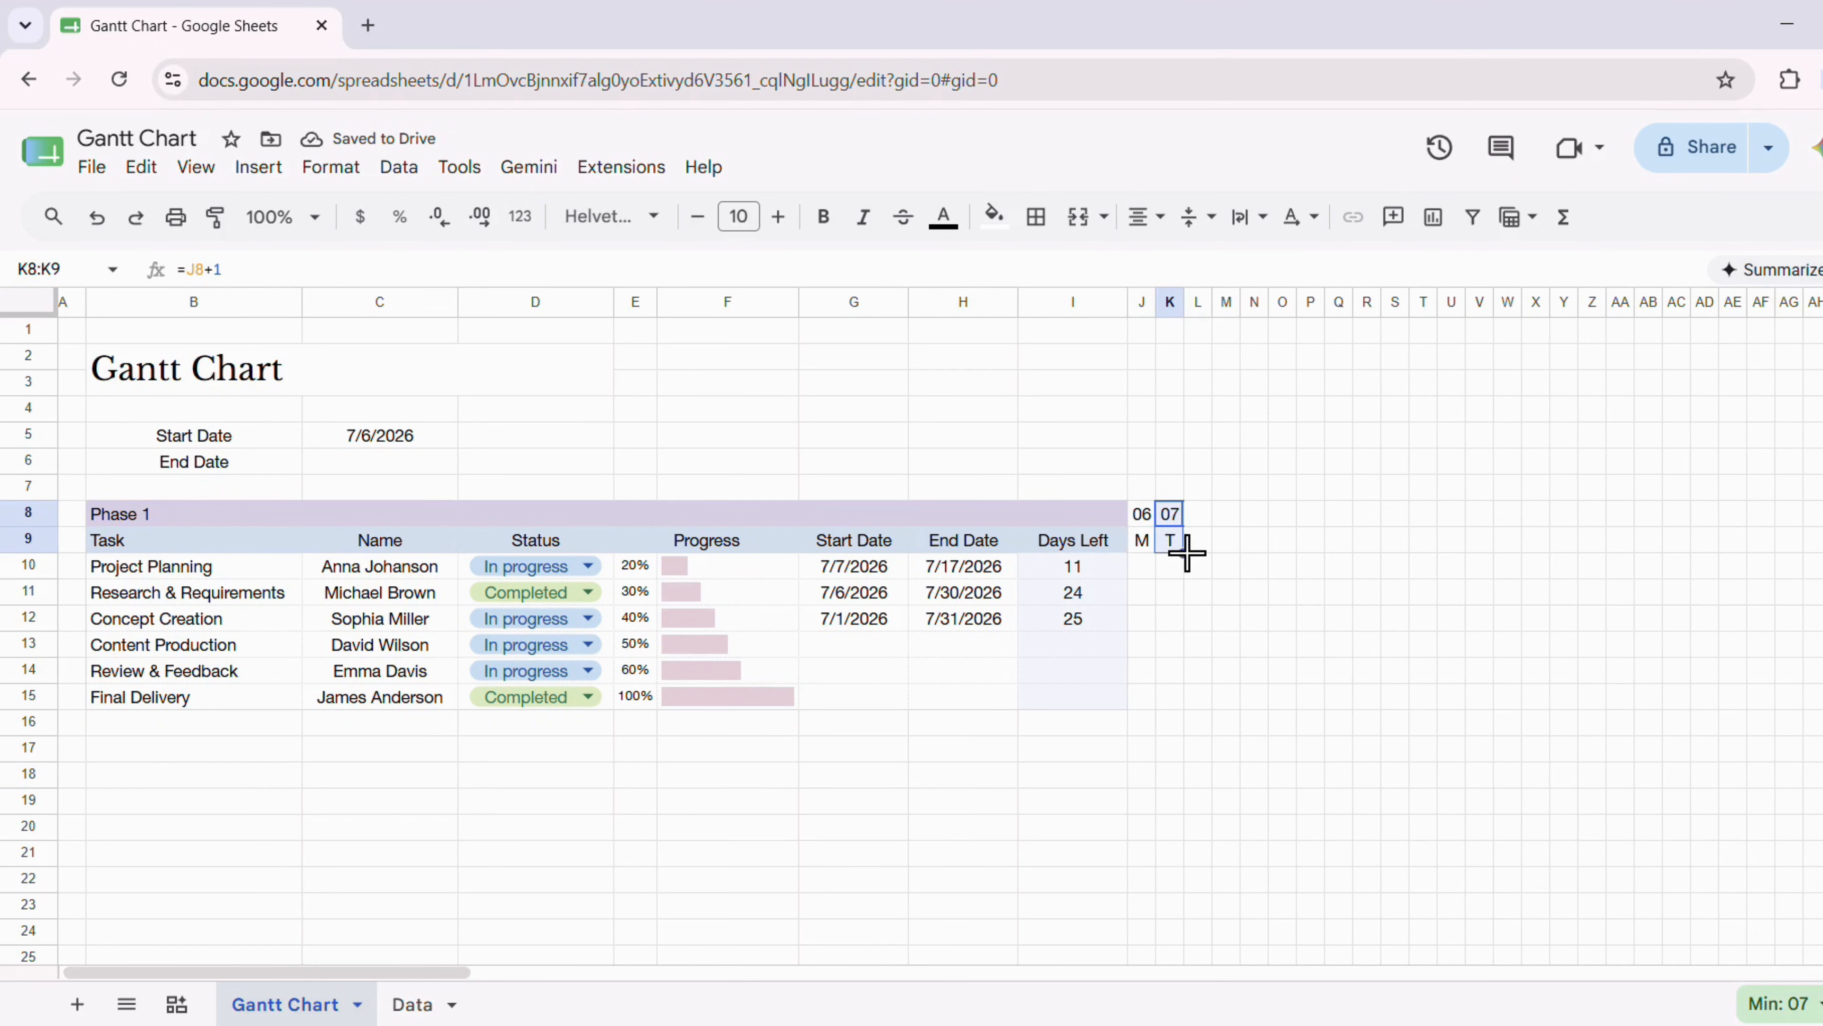
Fill the date and weekday formulas in K8:K9 rightward across the timeline through column FX
drag(1186, 553, 1757, 572)
scroll(1597, 561, right, 3)
drag(1086, 516, 1820, 549)
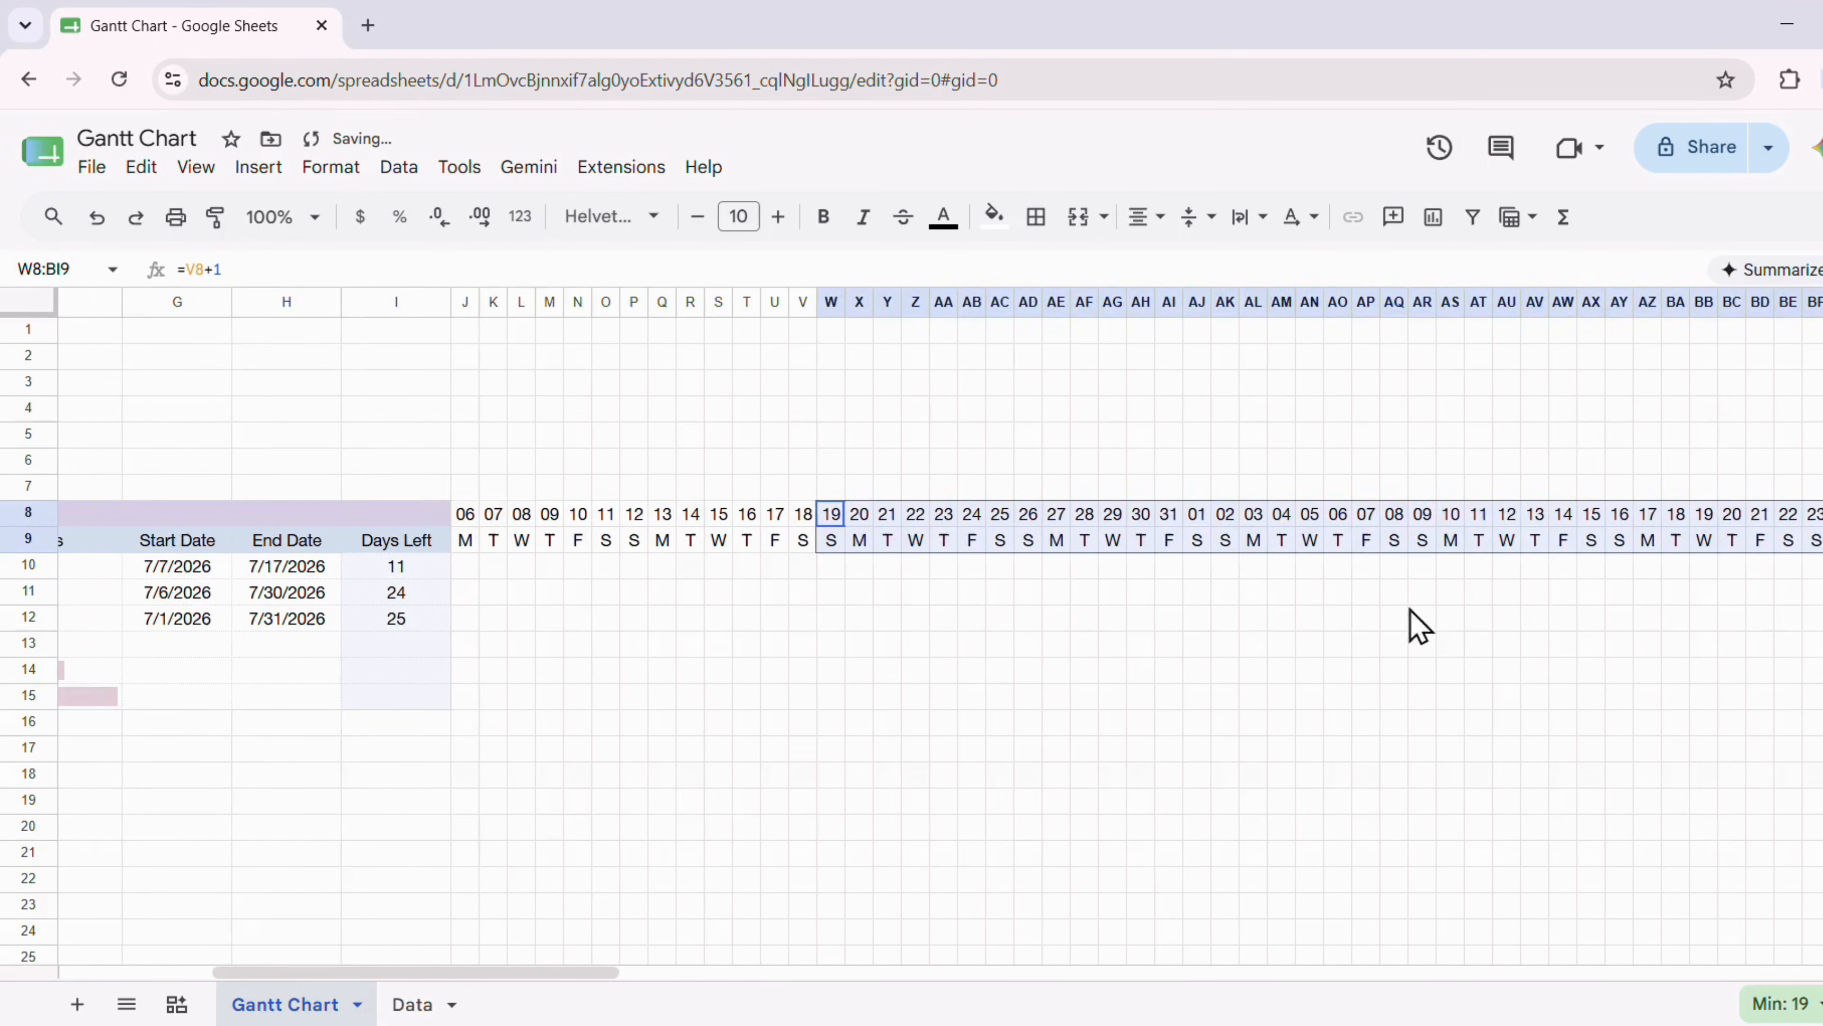
scroll(1385, 619, right, 6)
drag(1184, 518, 1819, 555)
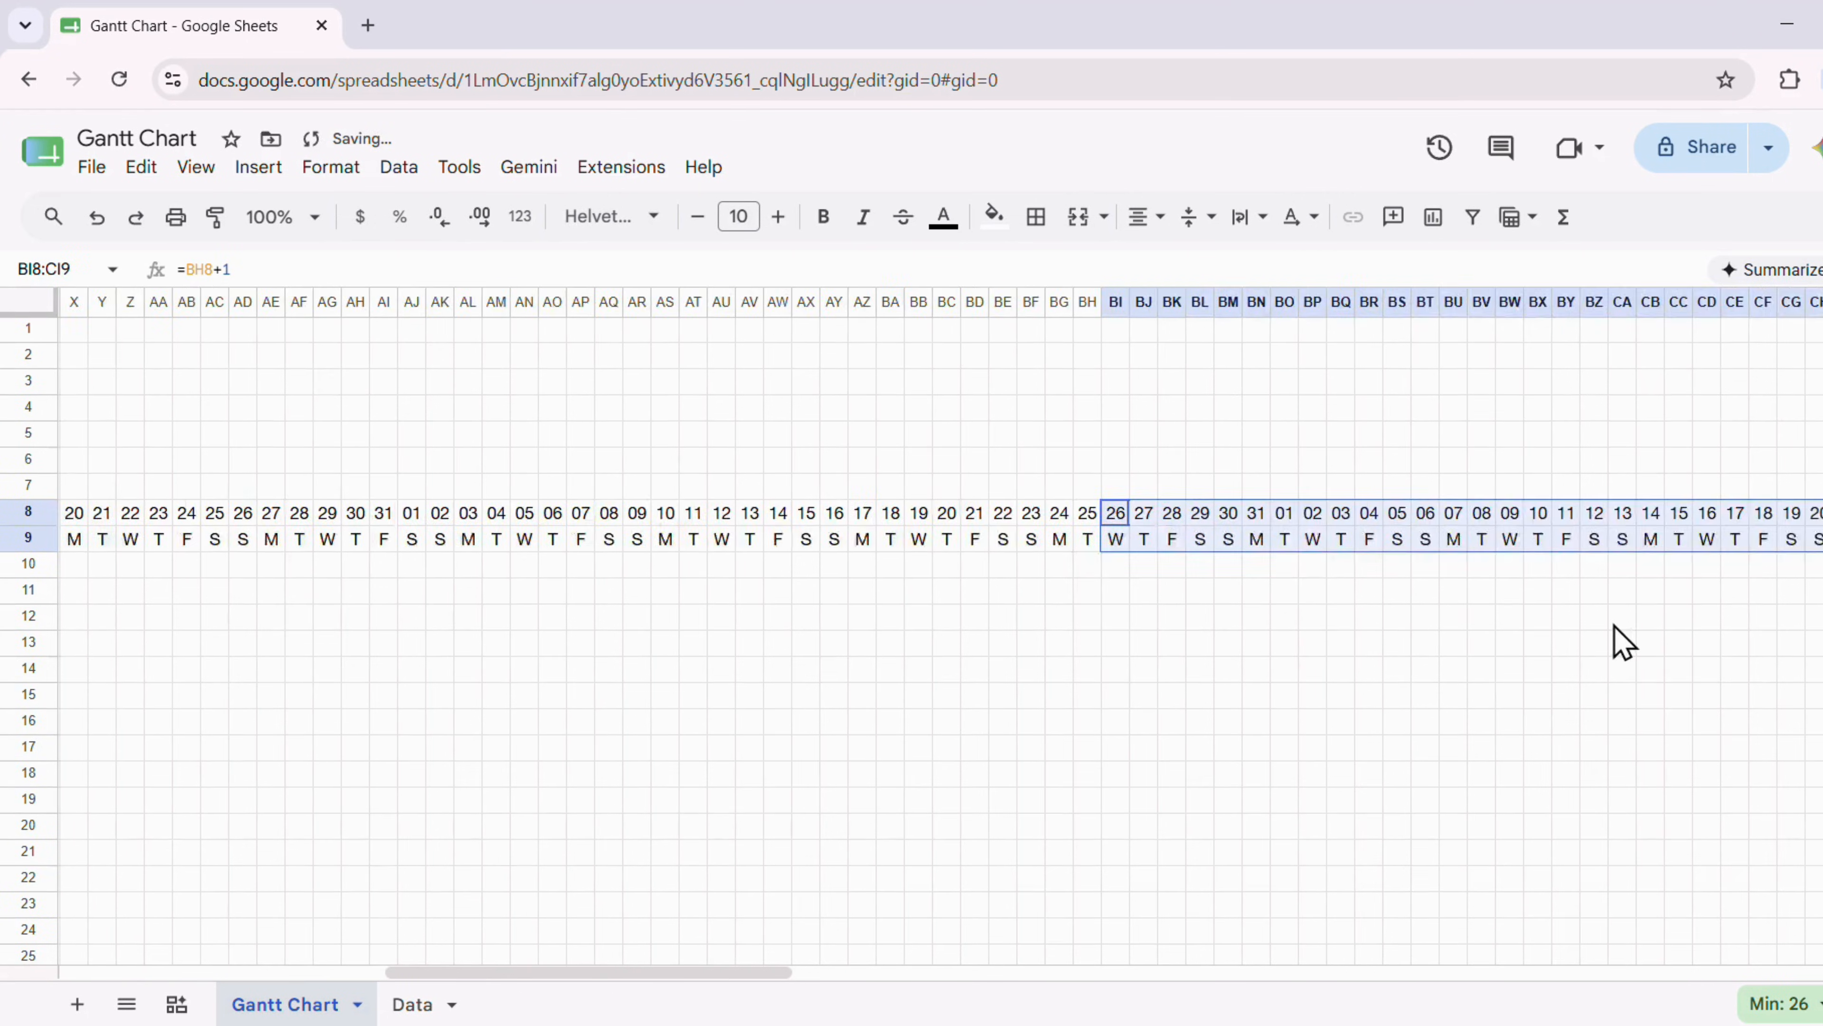
scroll(1616, 638, right, 9)
drag(1095, 519, 1237, 595)
scroll(1237, 595, right, 4)
drag(966, 518, 1245, 553)
scroll(1640, 610, right, 3)
drag(1029, 516, 1819, 555)
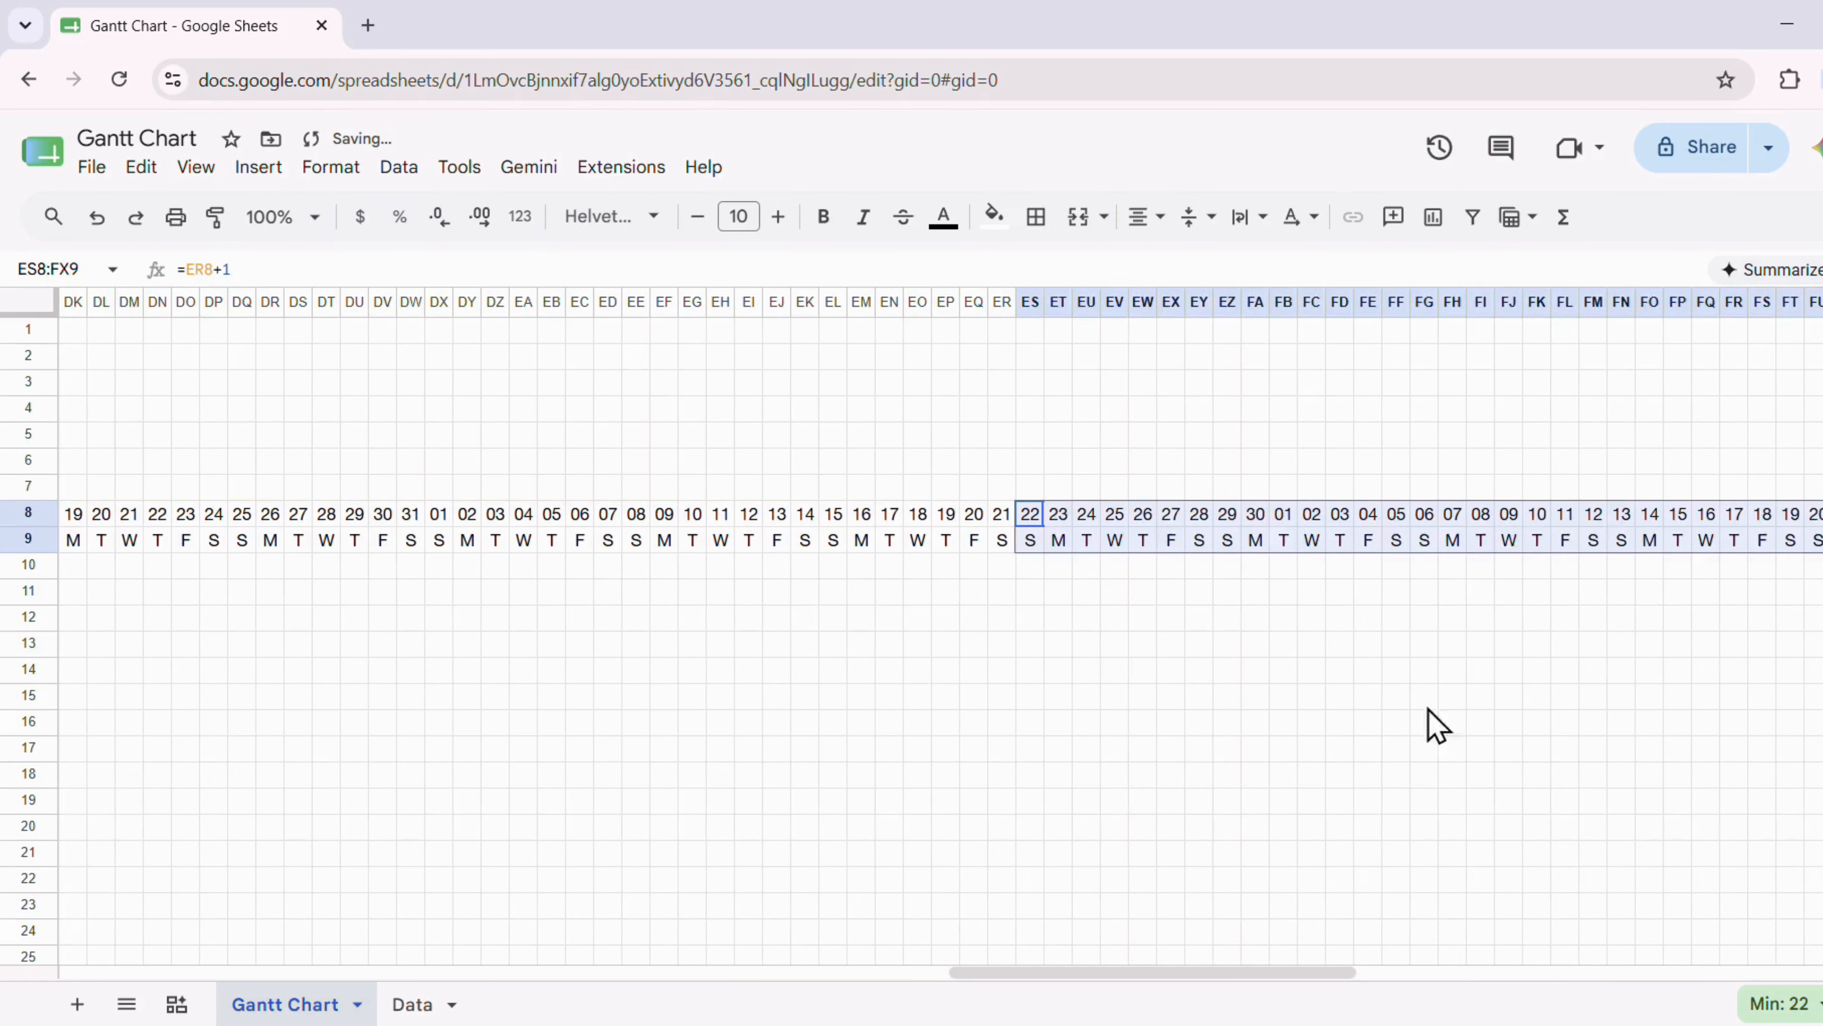
Shade the timeline's date row J8:FX8 with a light yellow fill
scroll(1428, 711, left, 20)
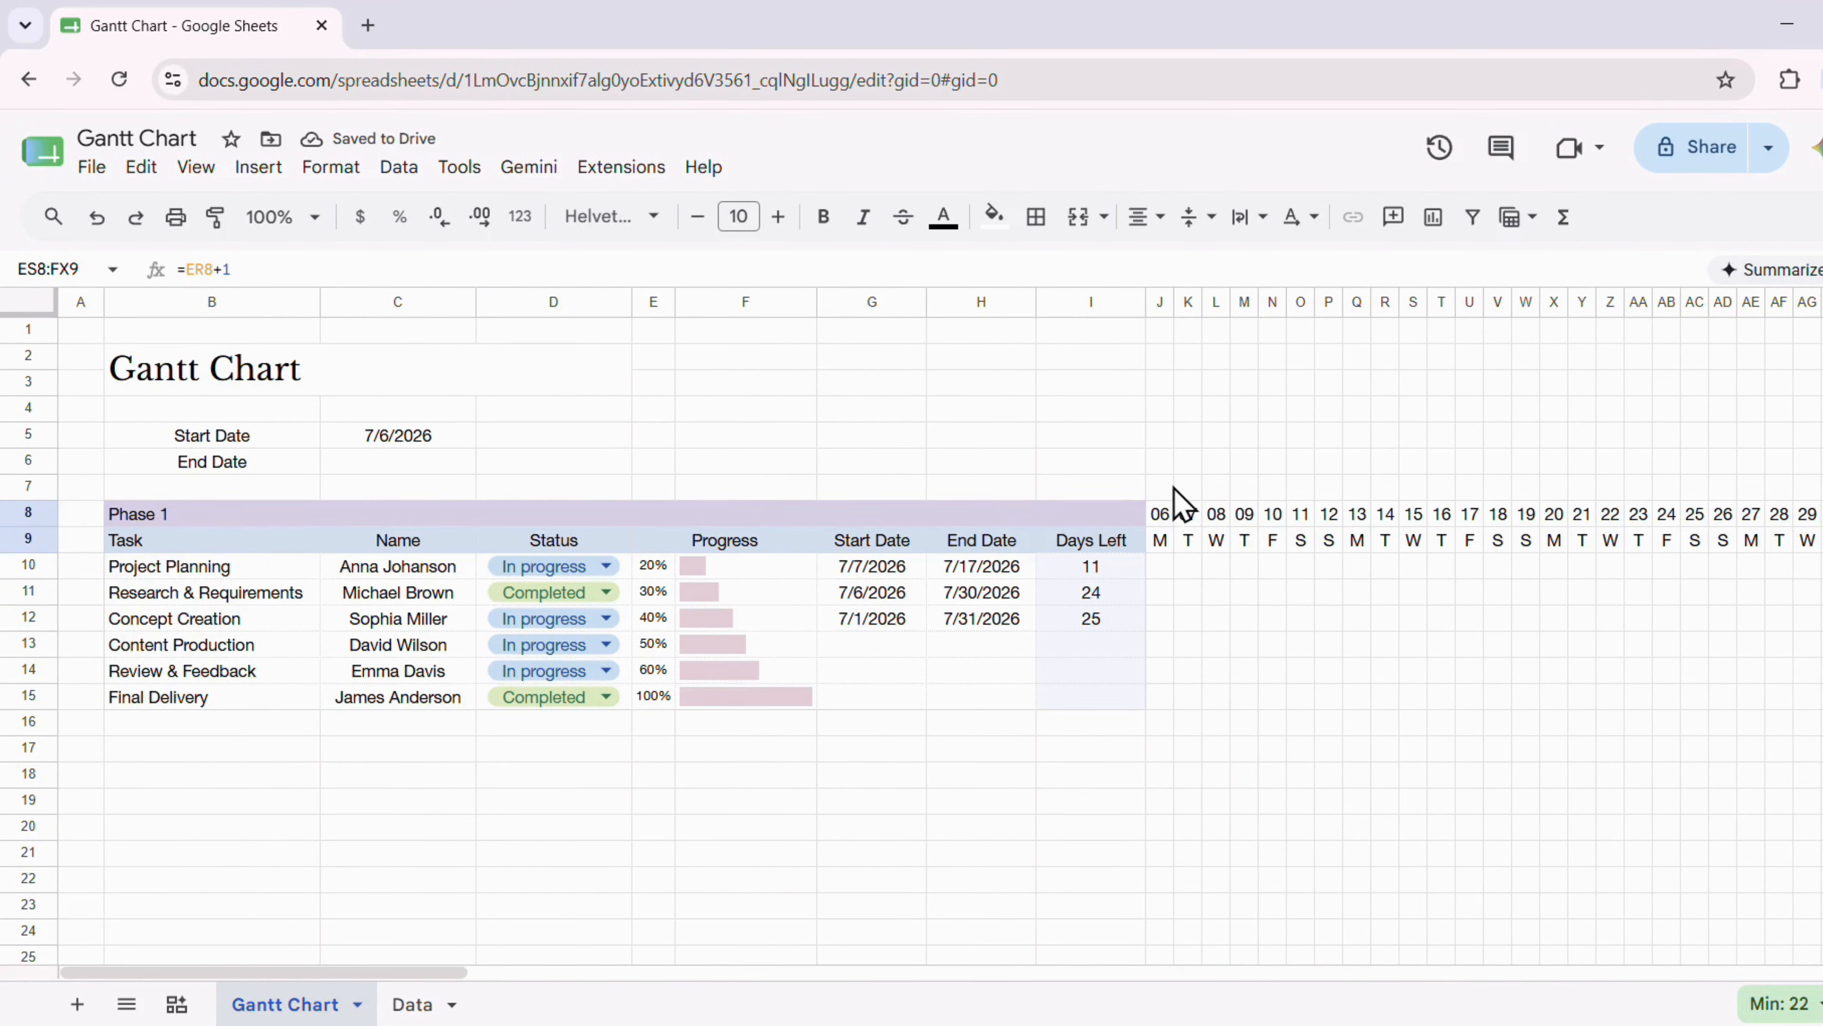
click(1173, 514)
key(ctrl+shift+Right)
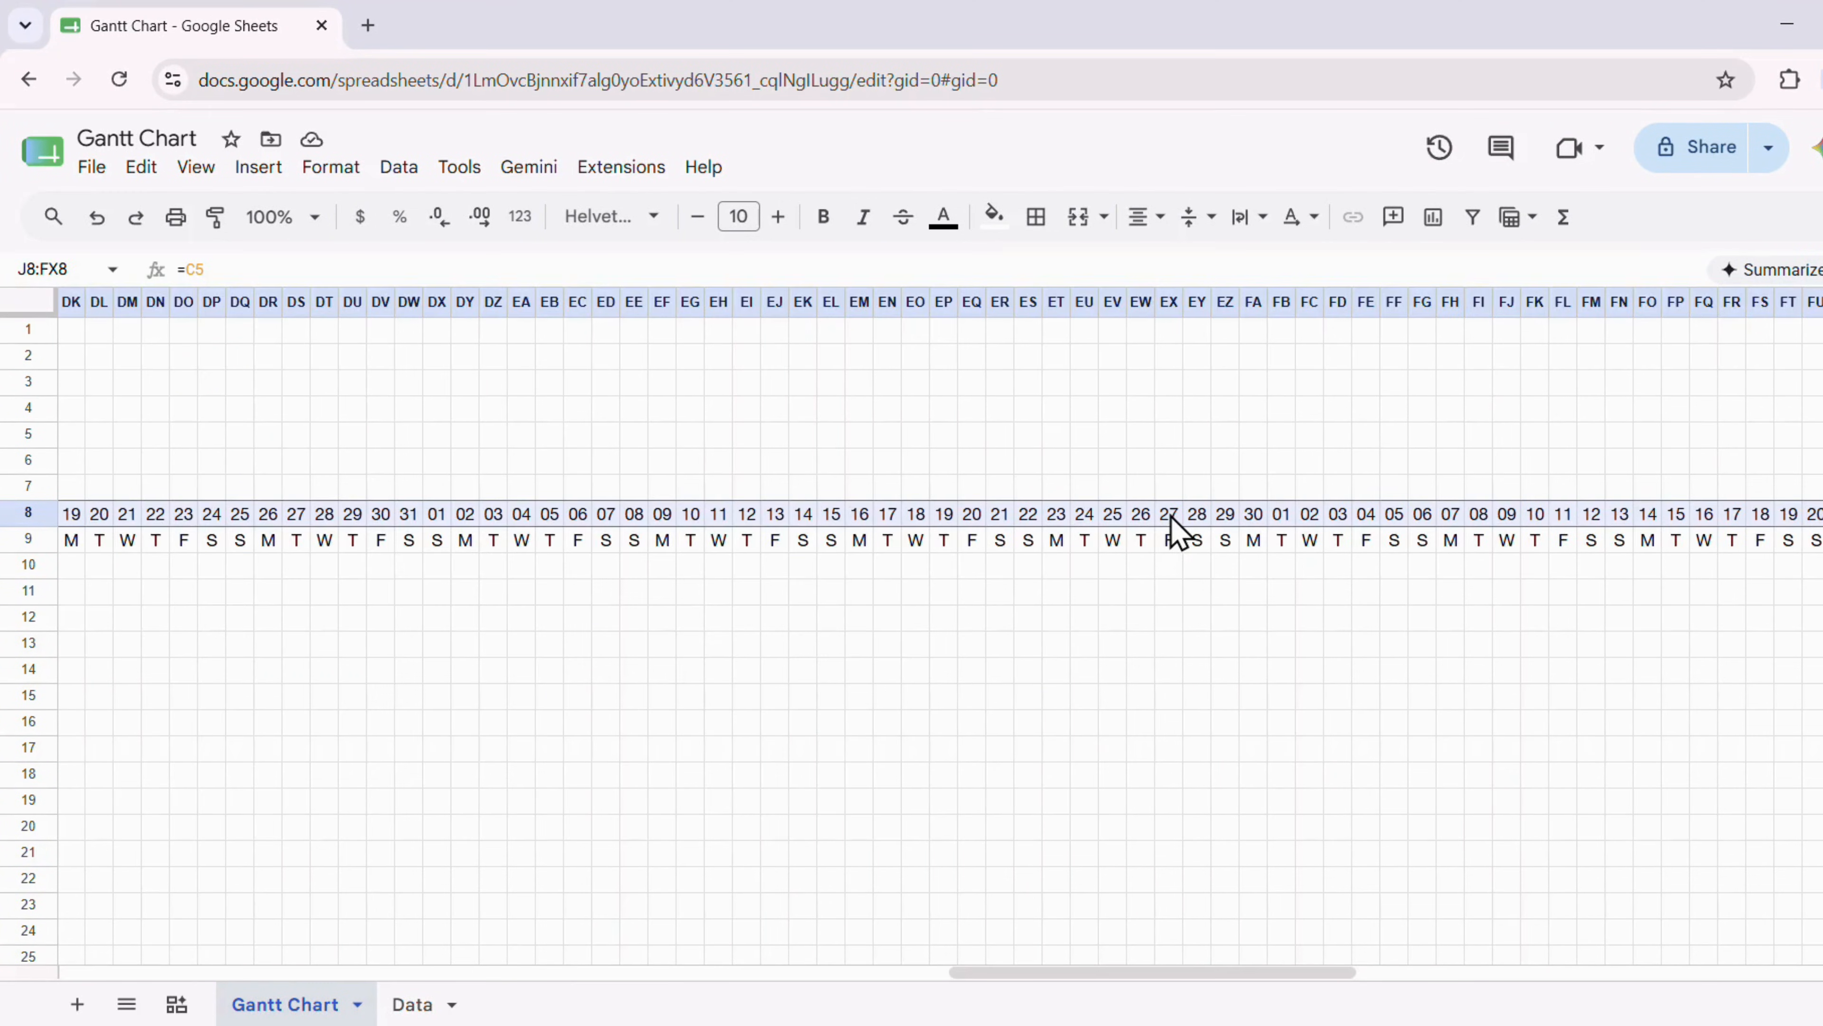
click(995, 222)
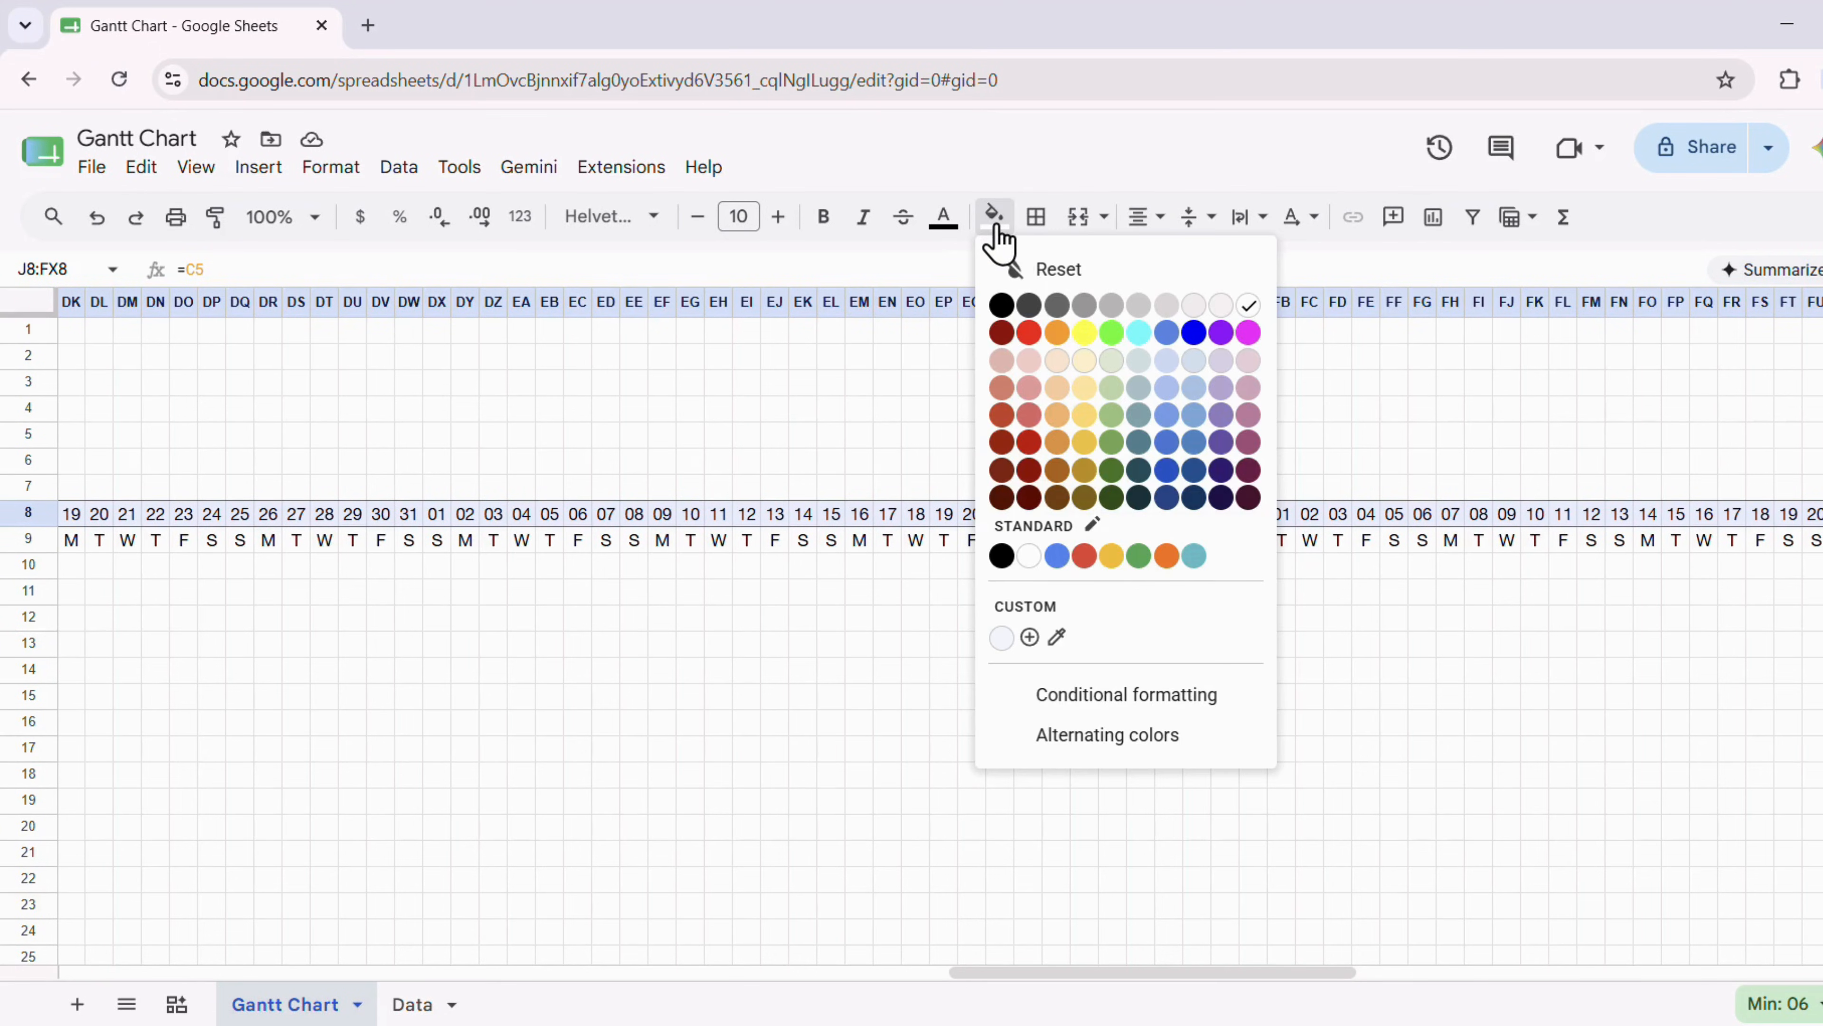
click(1085, 387)
Shade the weekday row J9:FX9 with a custom fill color paler than the preset light yellow
drag(1182, 971, 314, 932)
click(1121, 543)
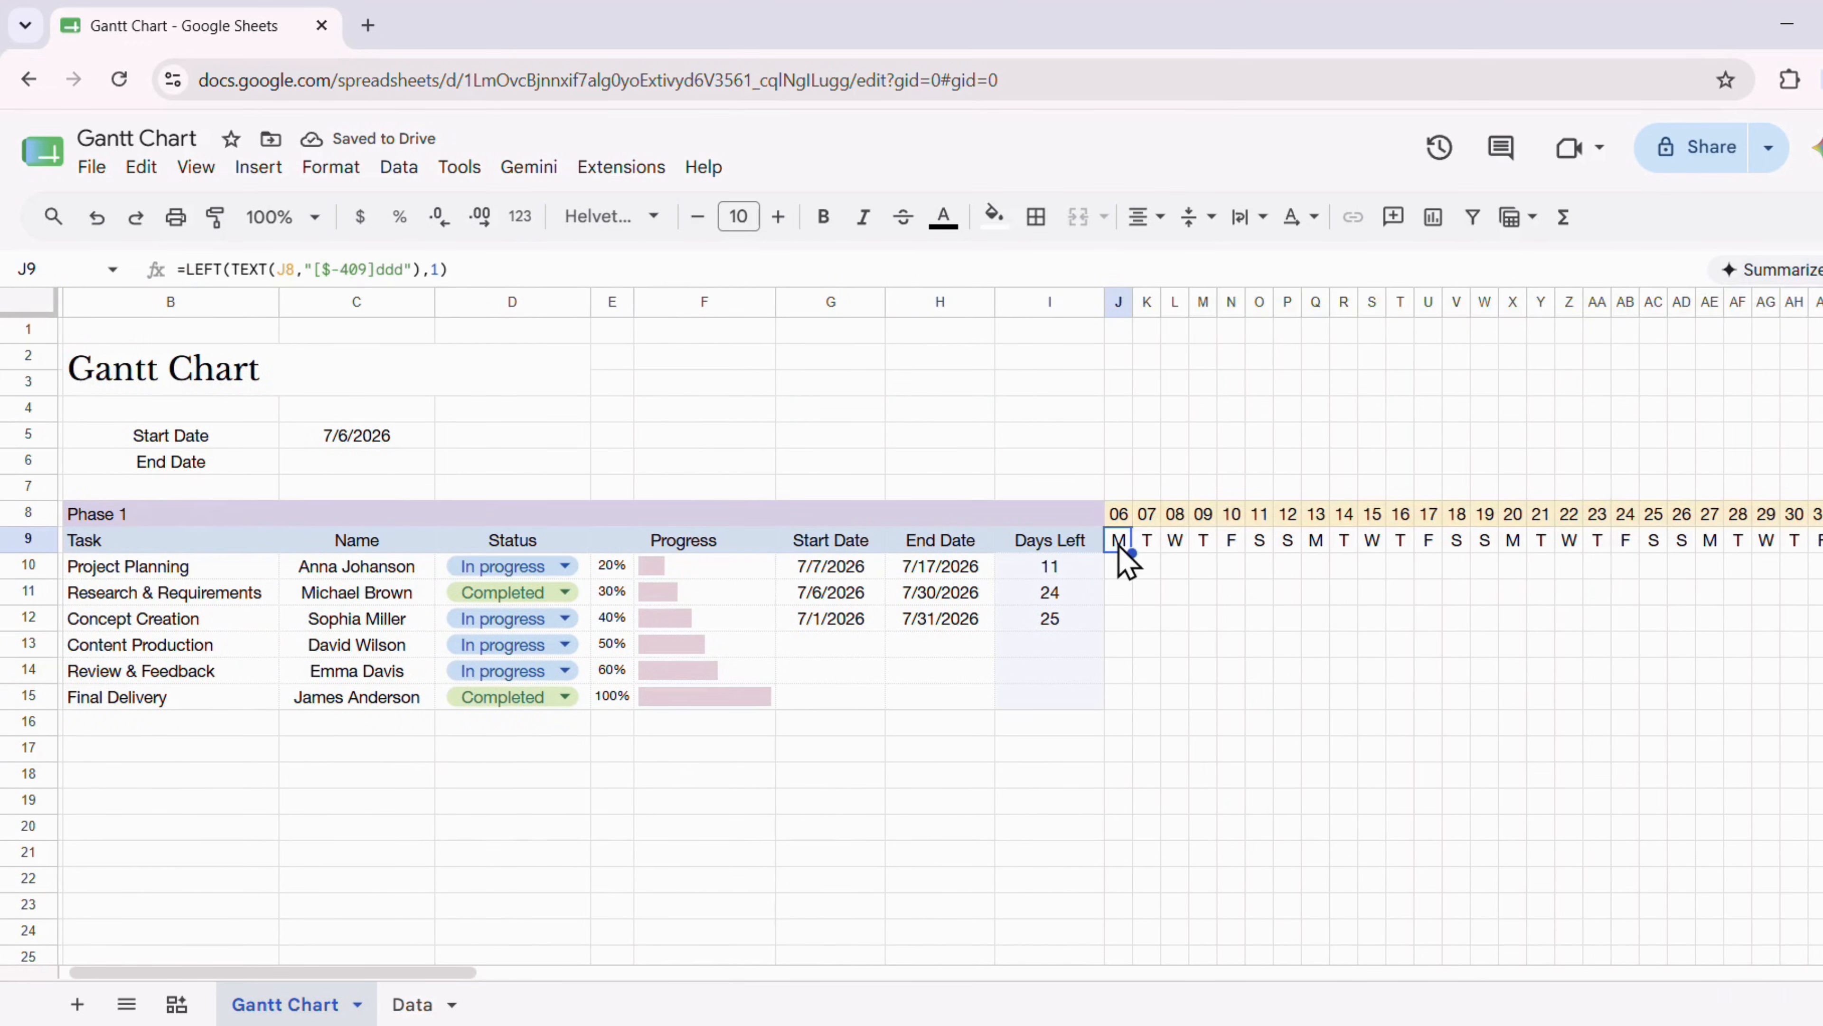
key(ctrl+shift+Right)
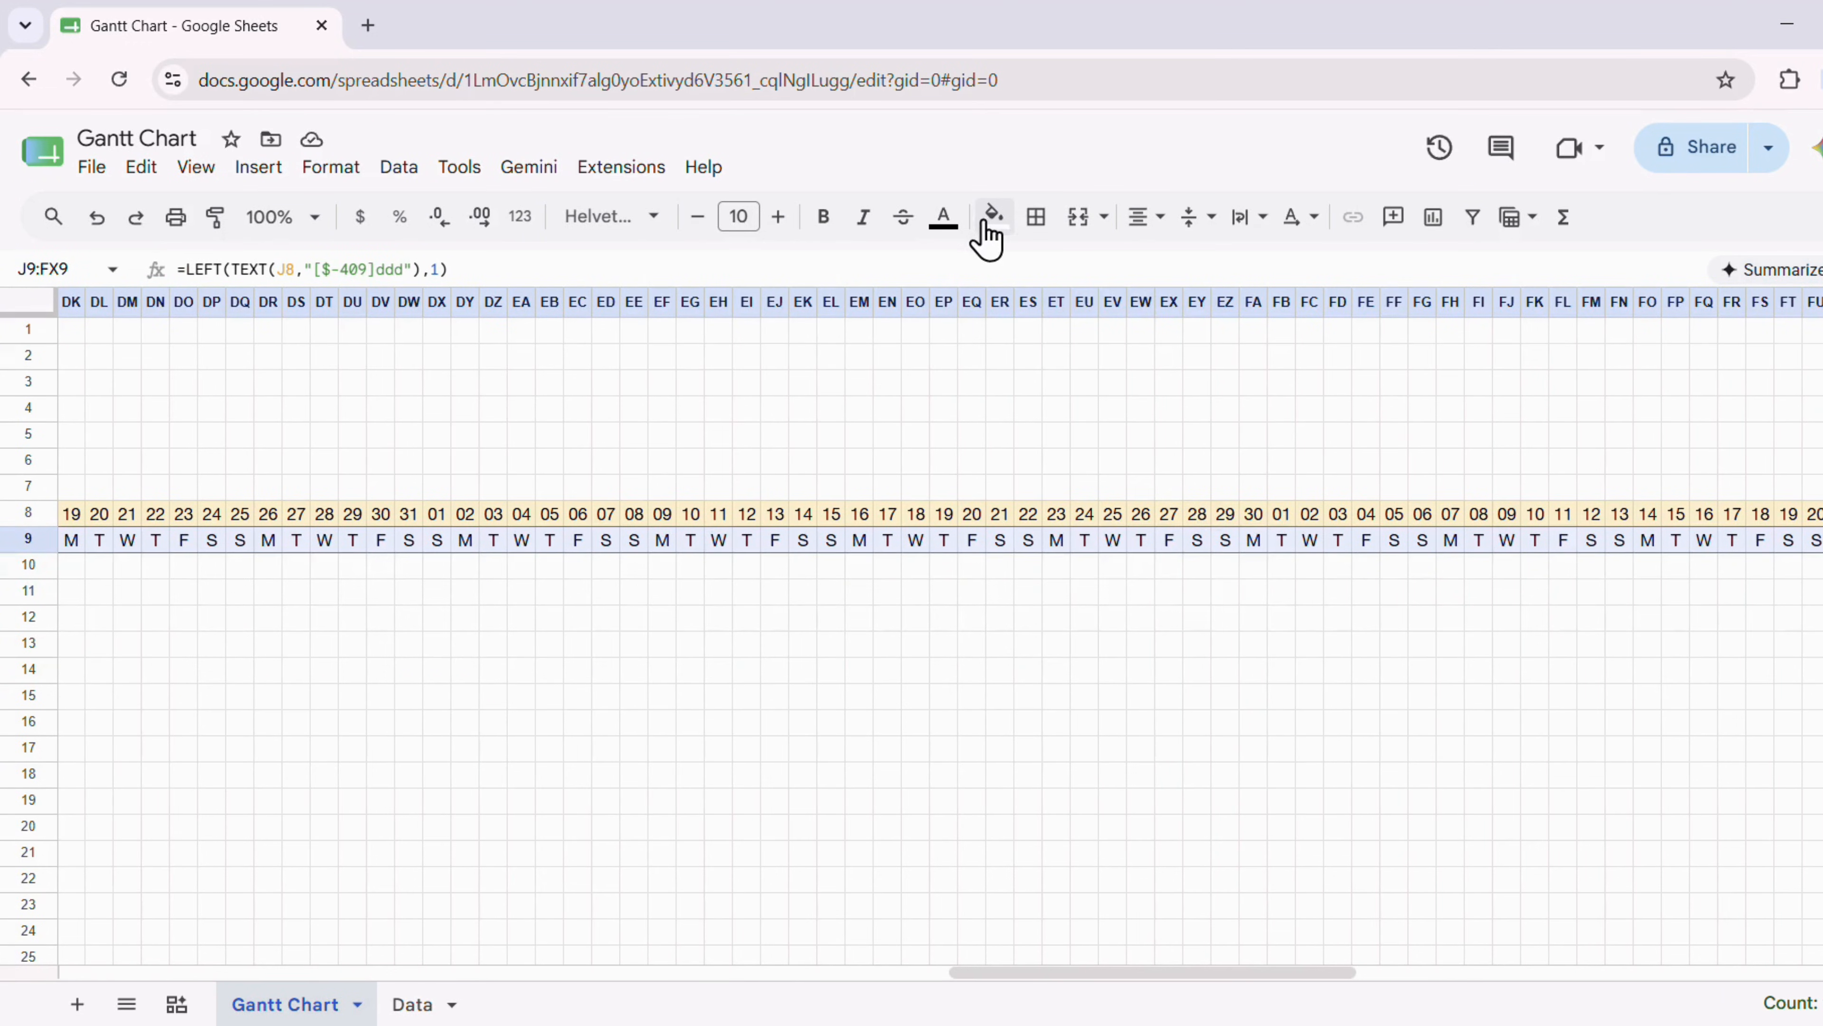
click(994, 217)
click(1085, 361)
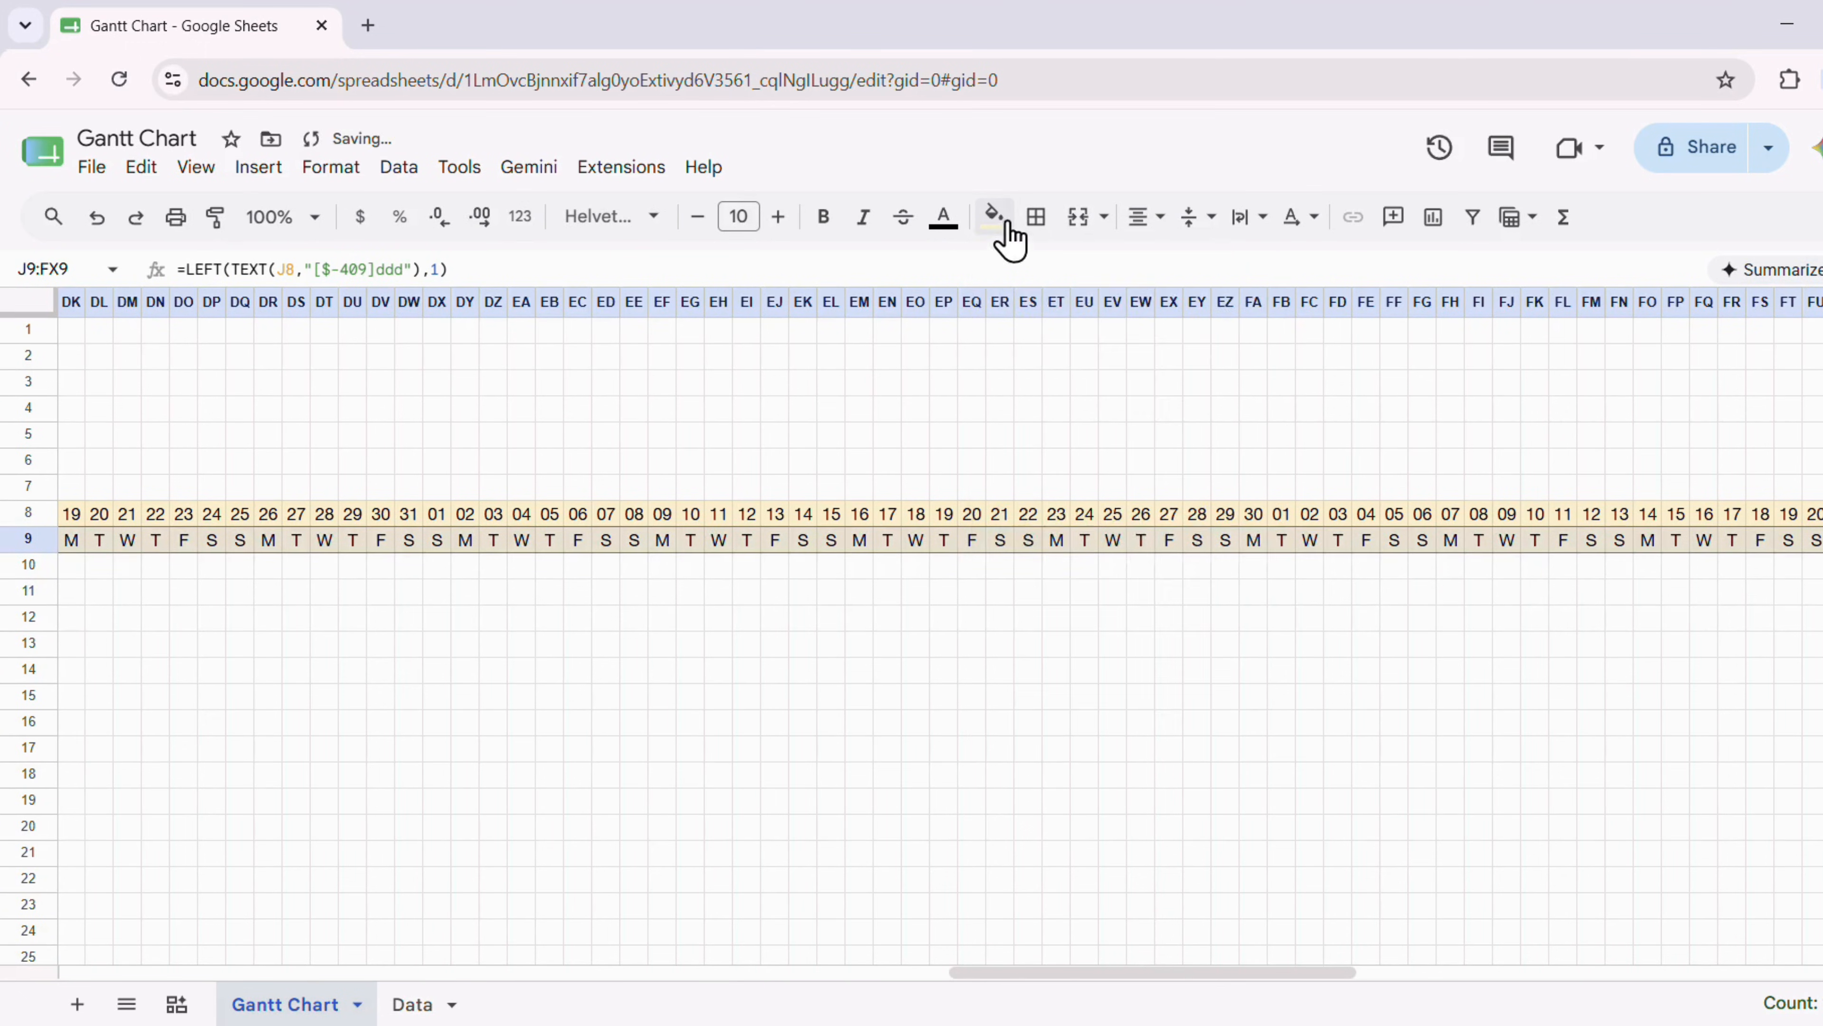
click(994, 217)
click(1030, 637)
drag(836, 345, 825, 320)
click(1080, 755)
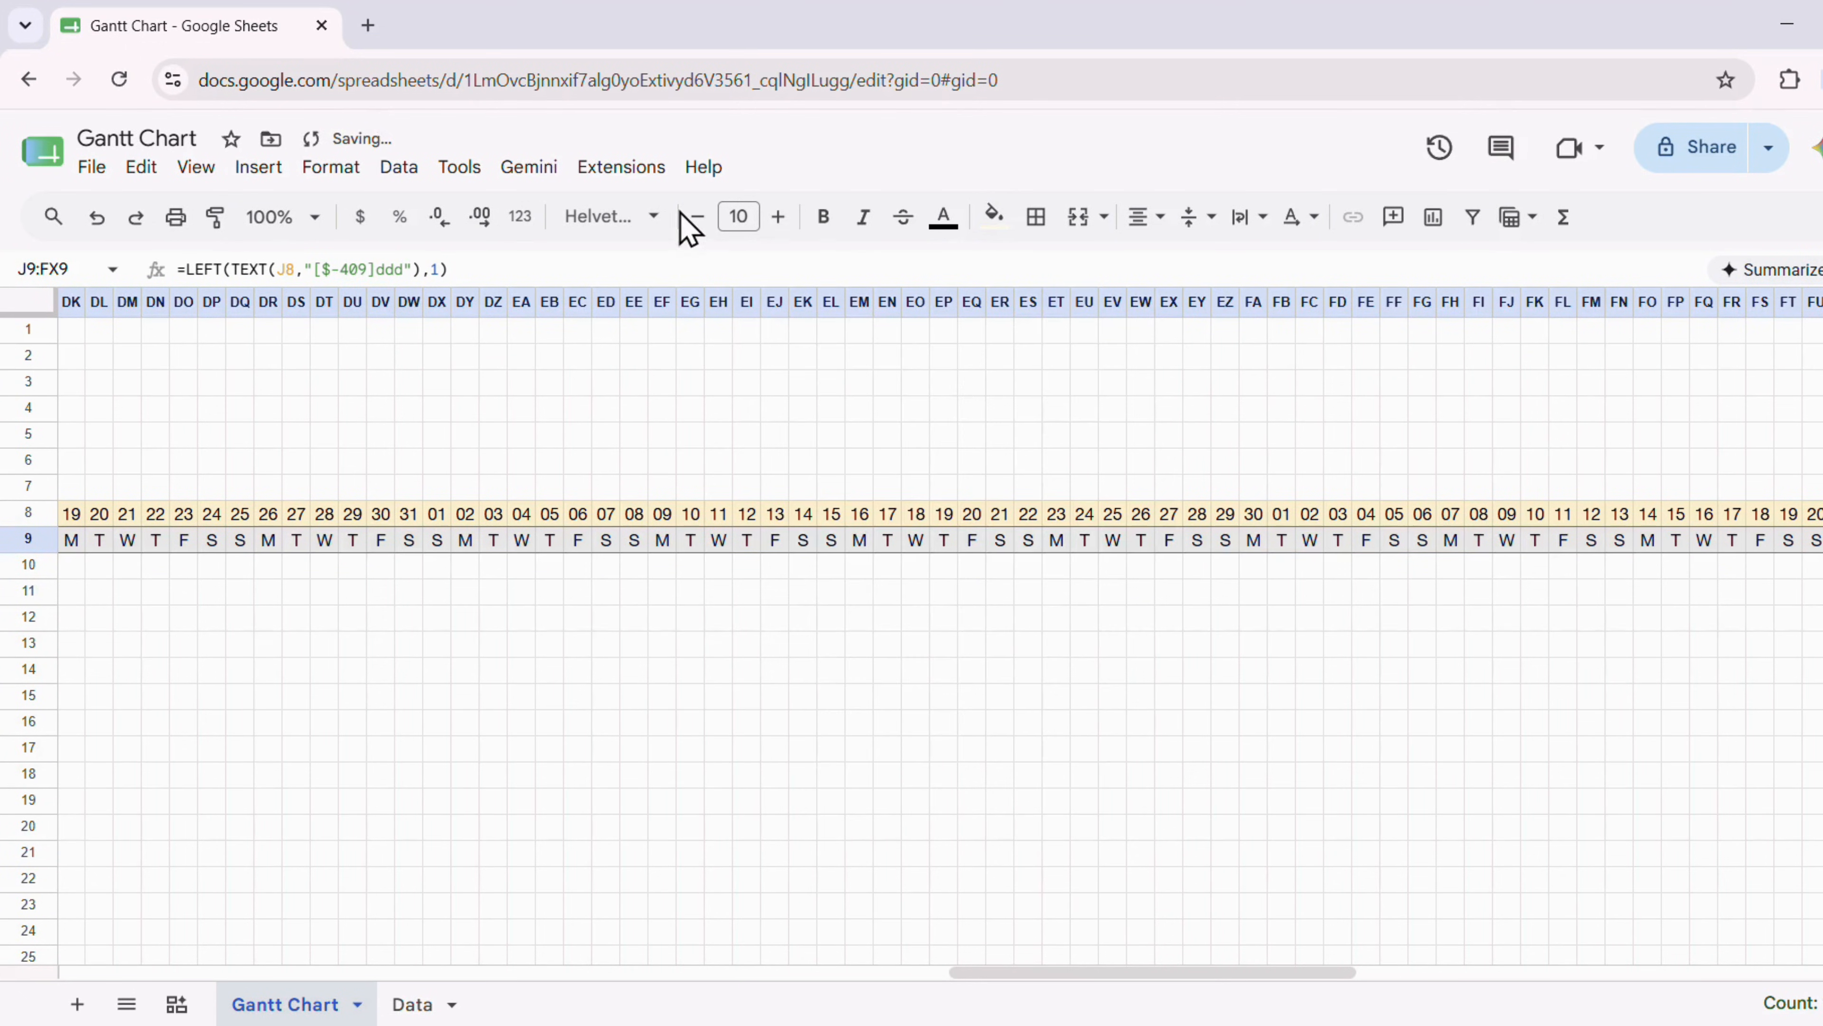
Format the timeline's weekday row J9:FX9 in bold at font size 8
click(693, 222)
click(693, 221)
click(823, 221)
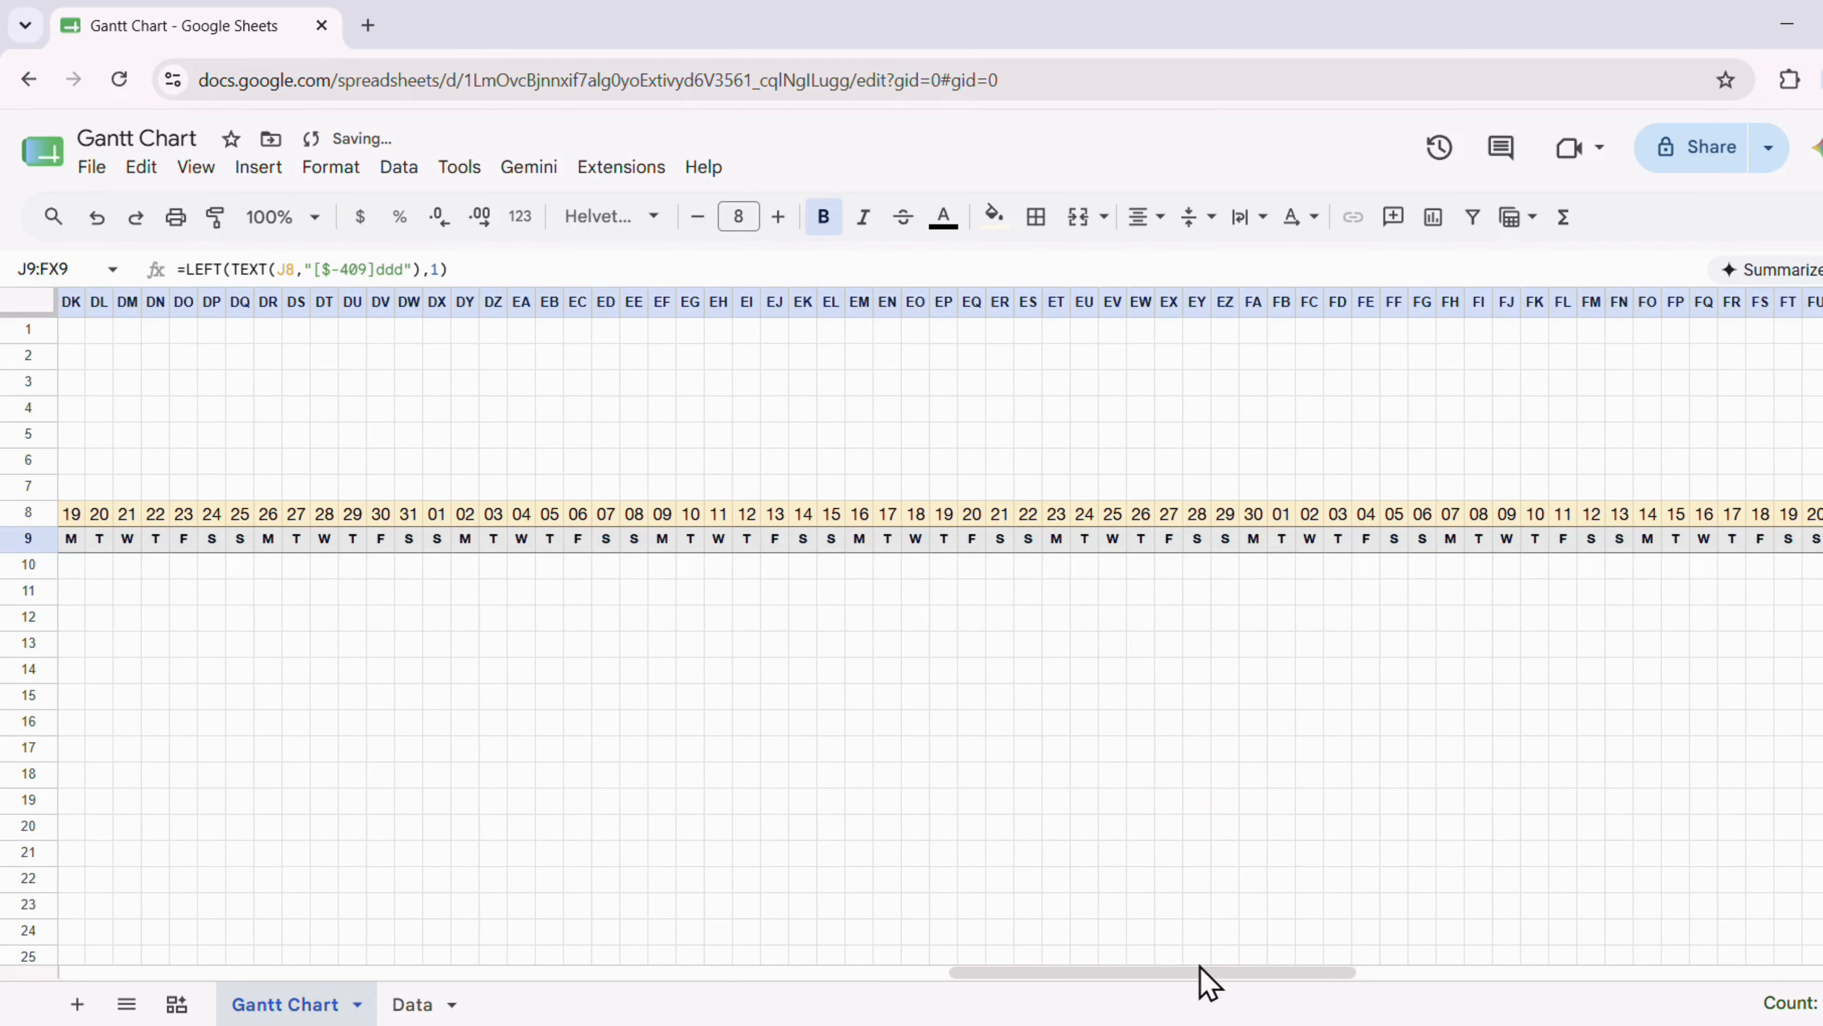
drag(1201, 973, 753, 593)
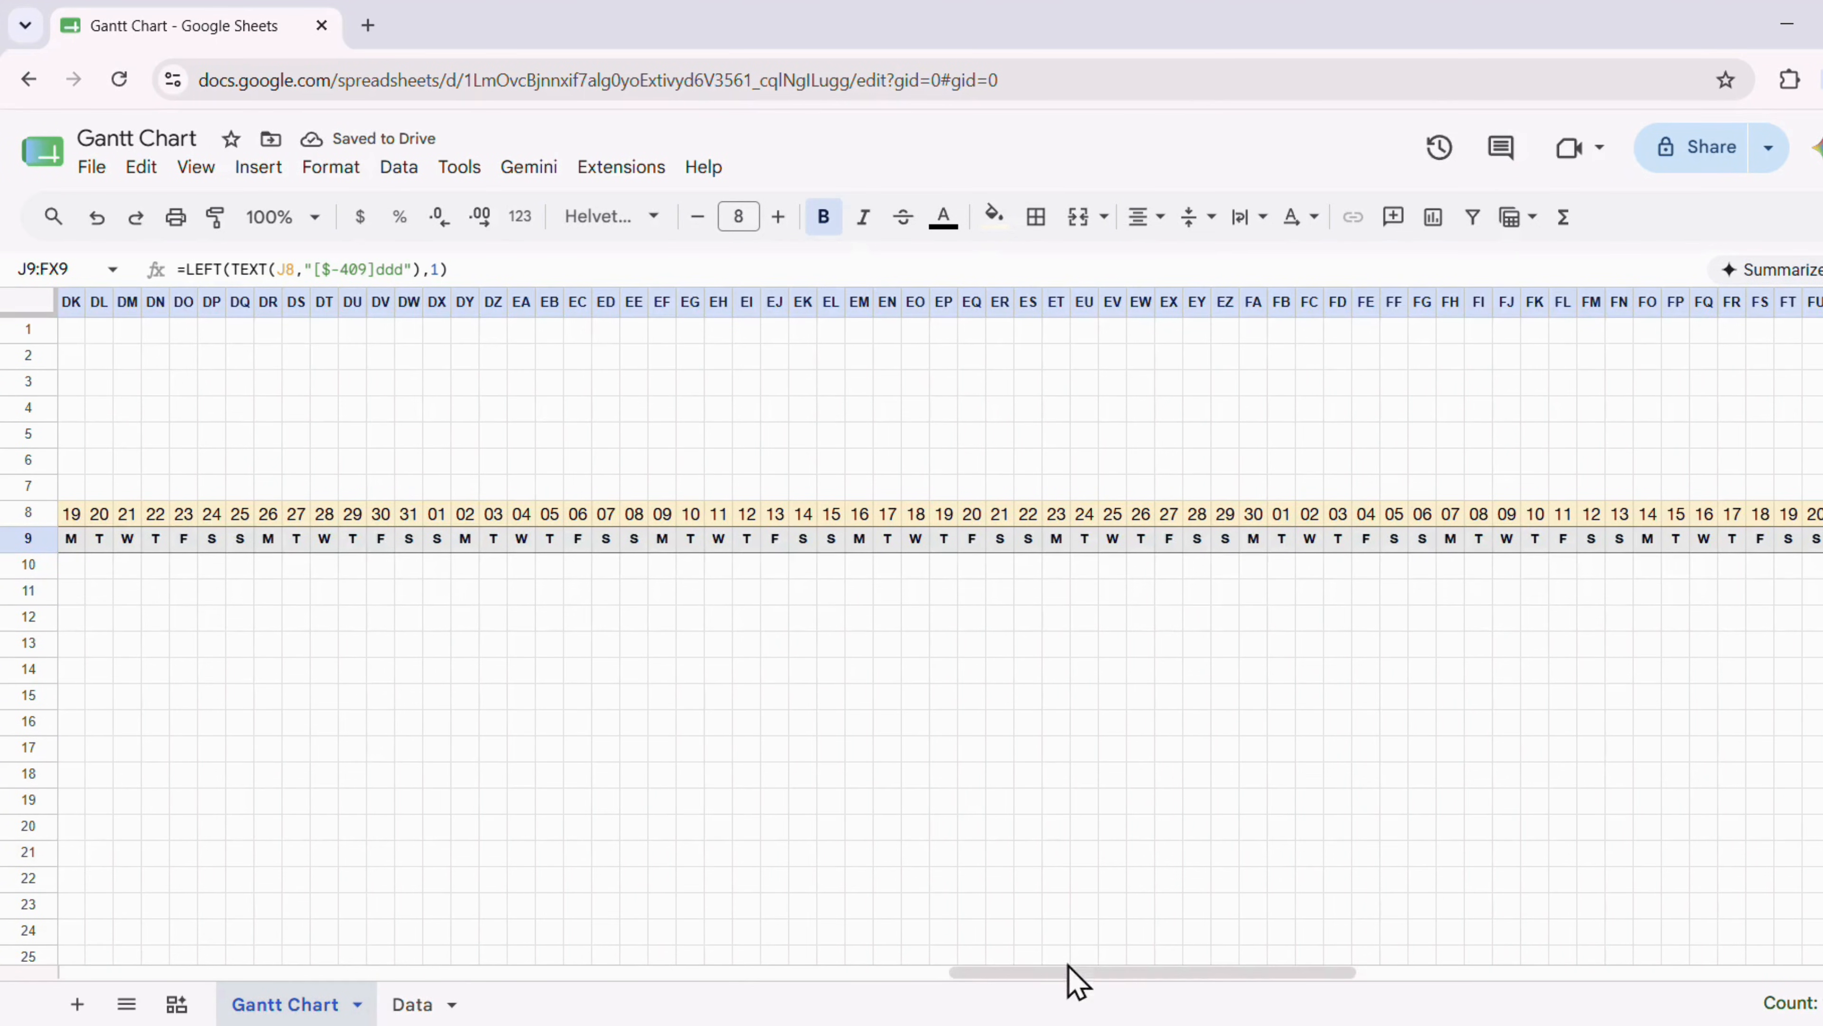
drag(1067, 970, 22, 963)
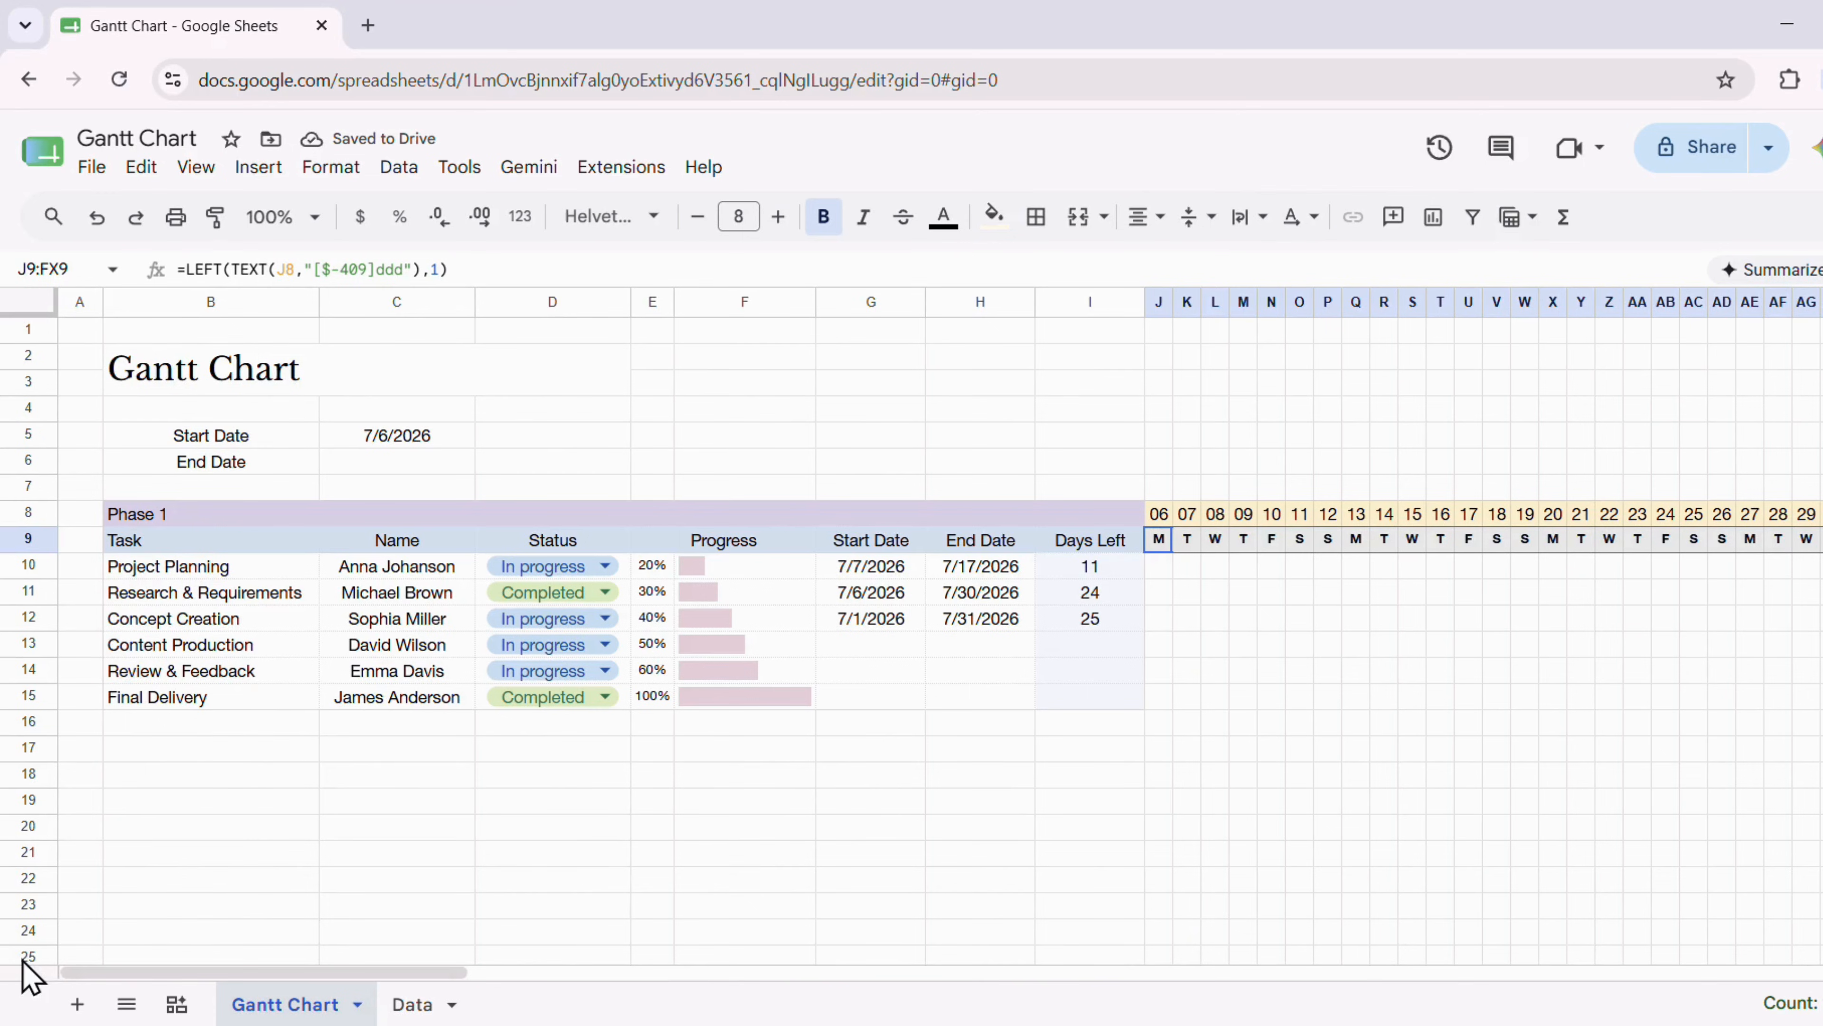
Set the font size of the timeline's date row J8:FX8 to 9
click(1158, 515)
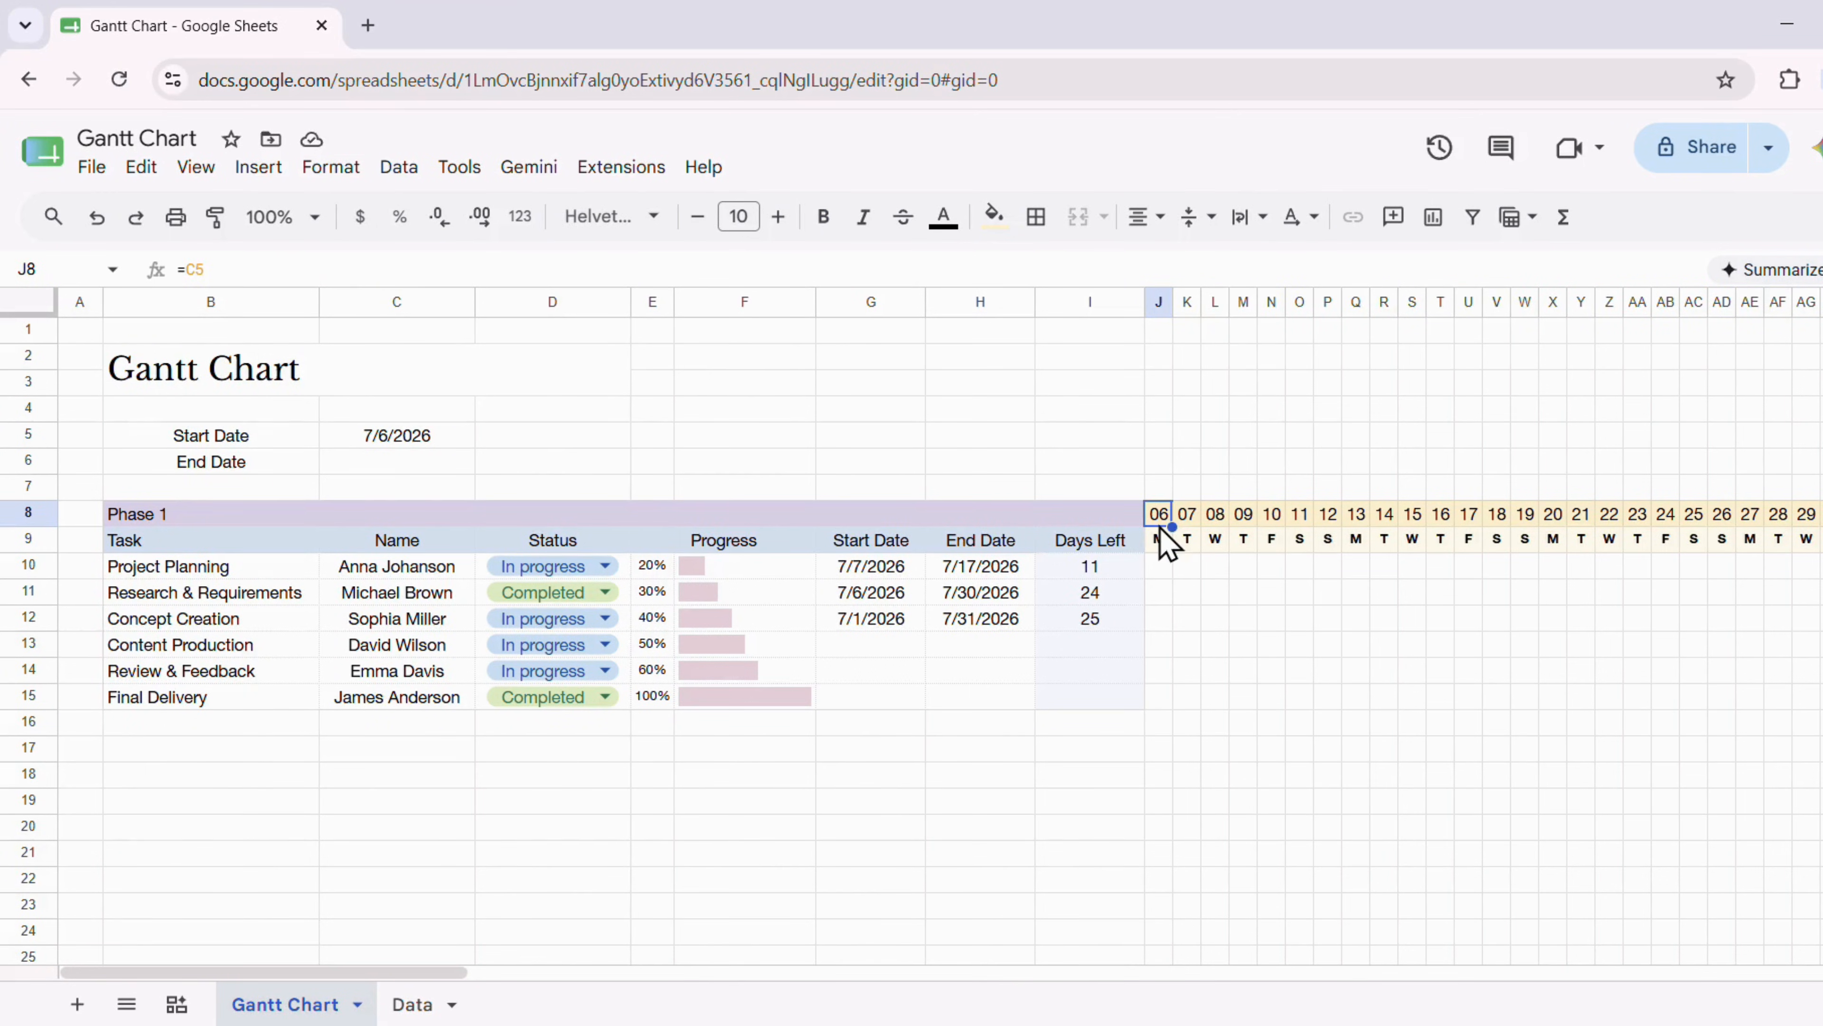
key(ctrl+shift+Right)
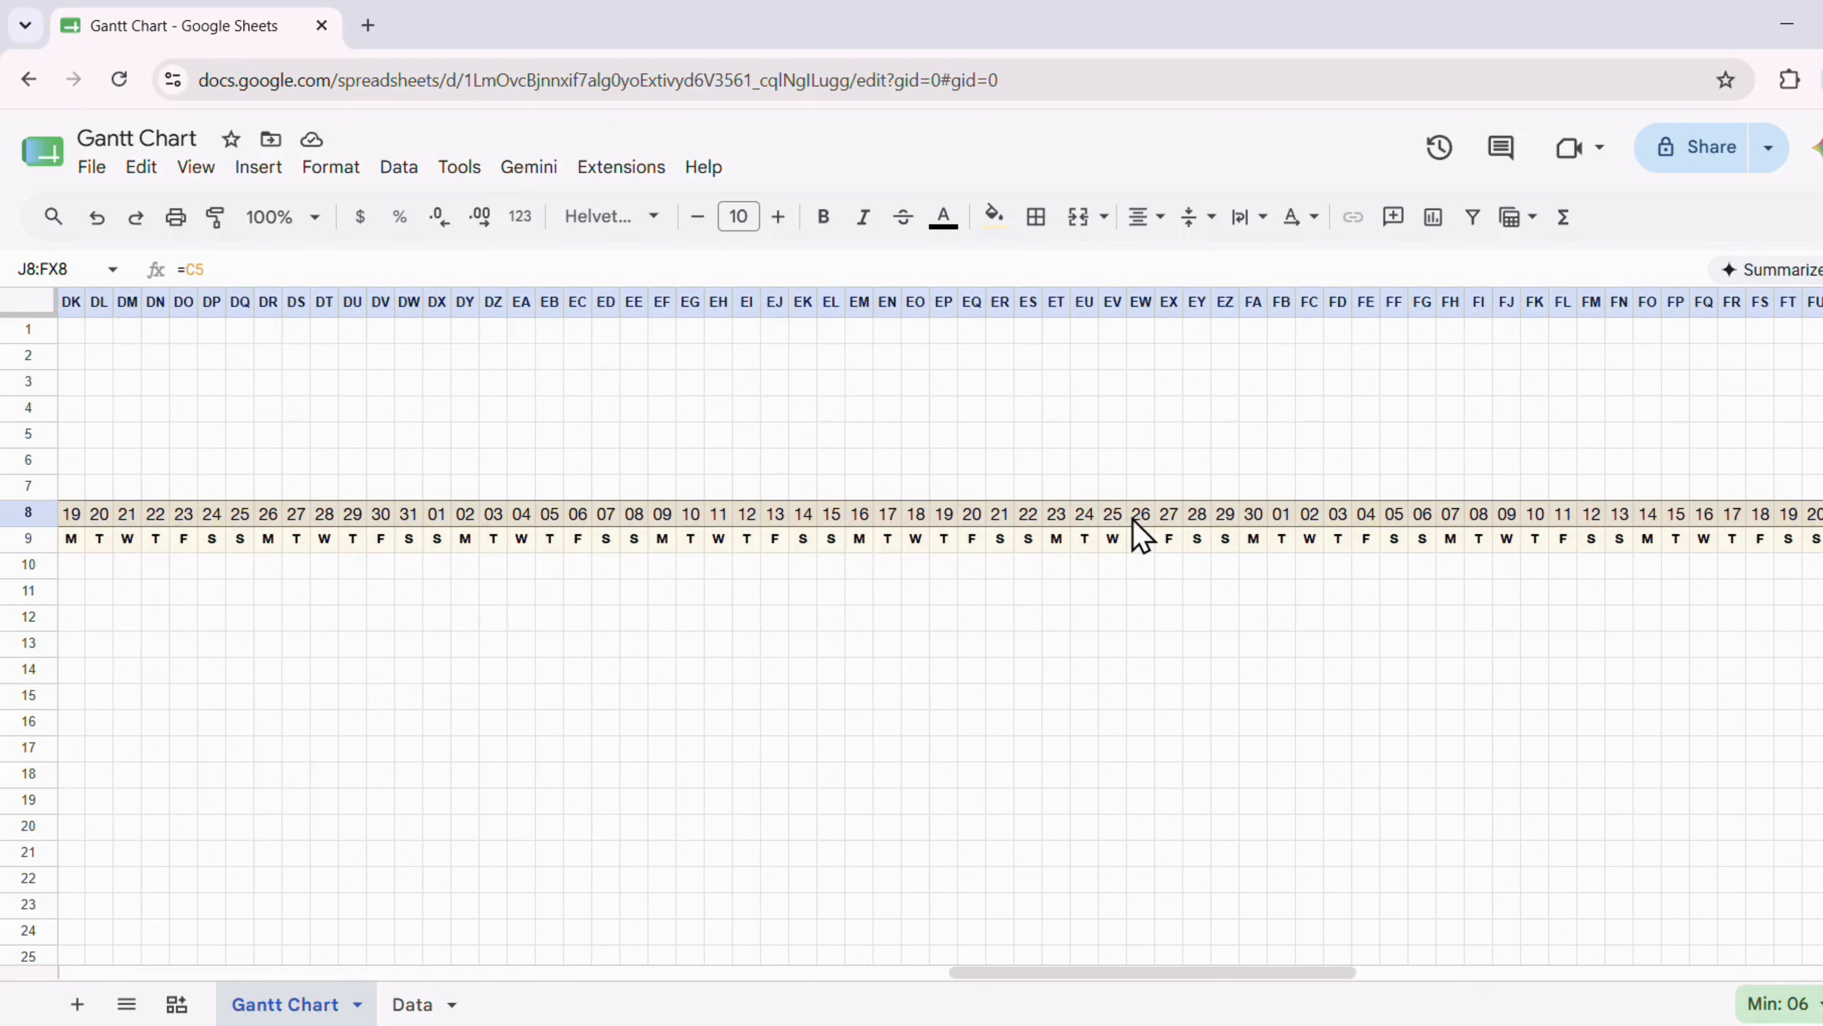
click(698, 217)
drag(1176, 975, 255, 963)
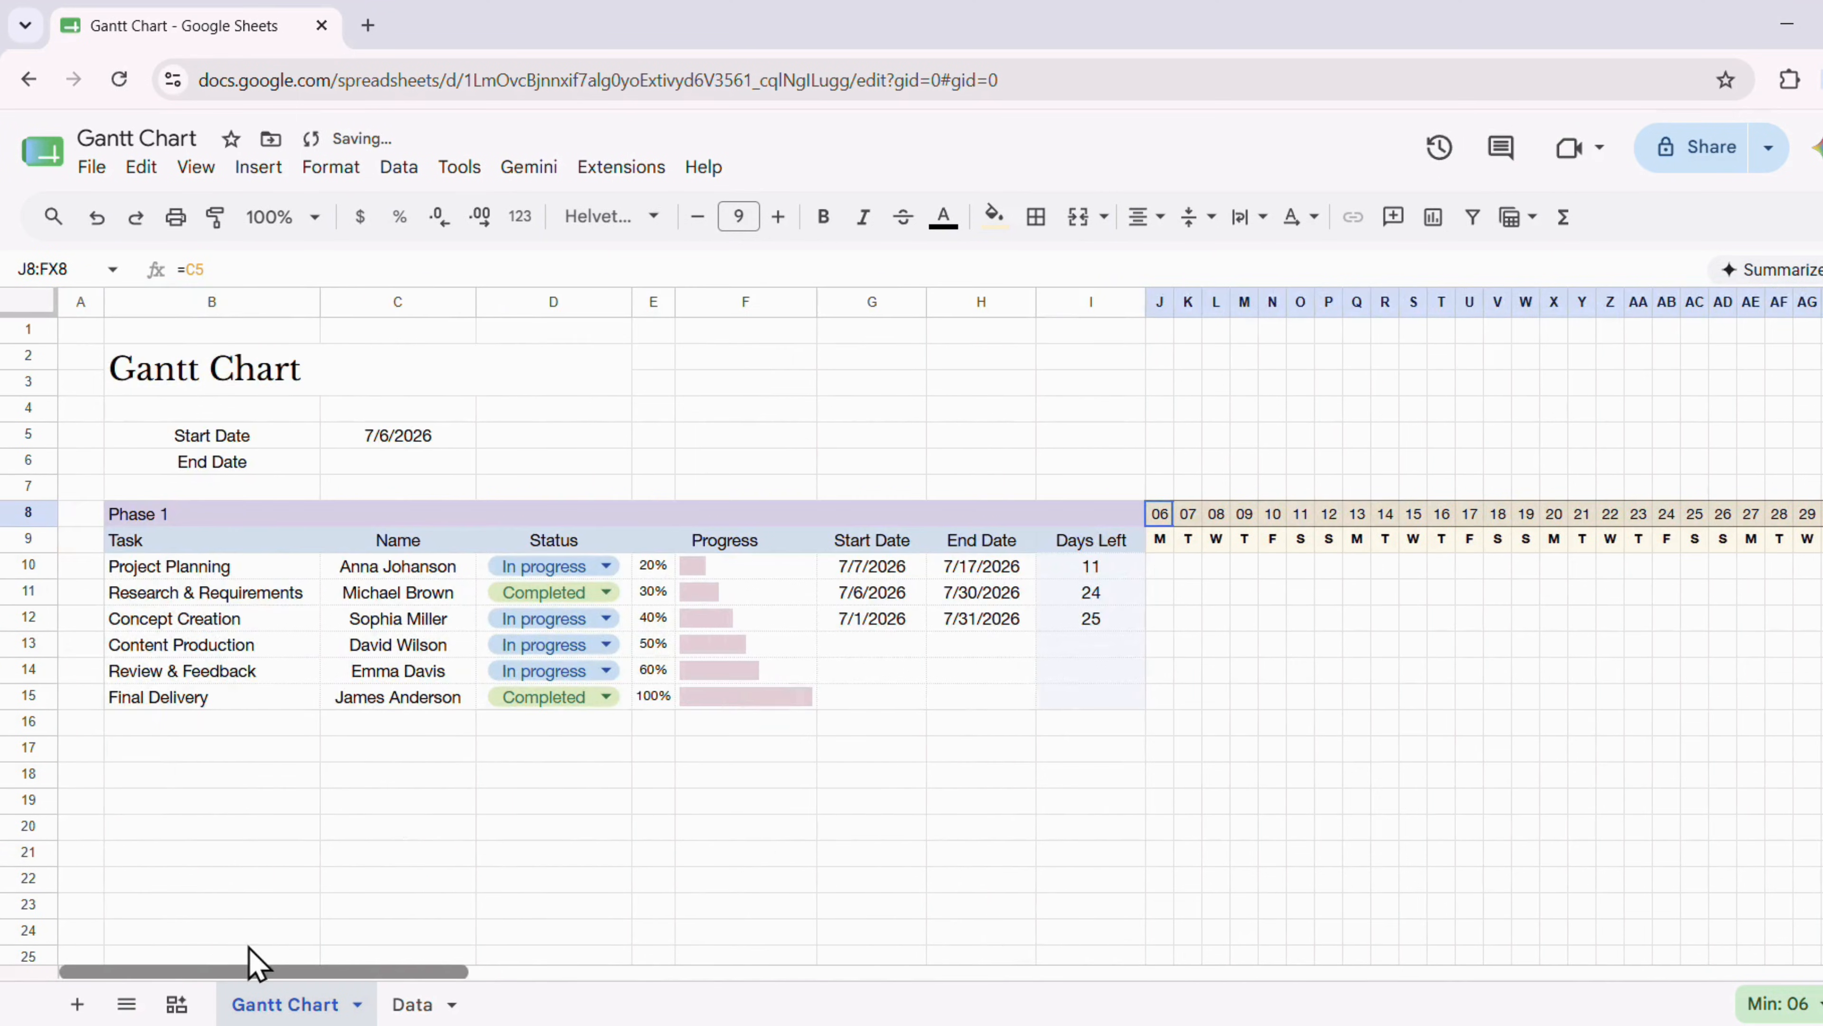
click(1090, 851)
Apply all borders and outer borders to the timeline grid J8:FX15, choosing the thin solid border style
drag(1170, 519, 1158, 709)
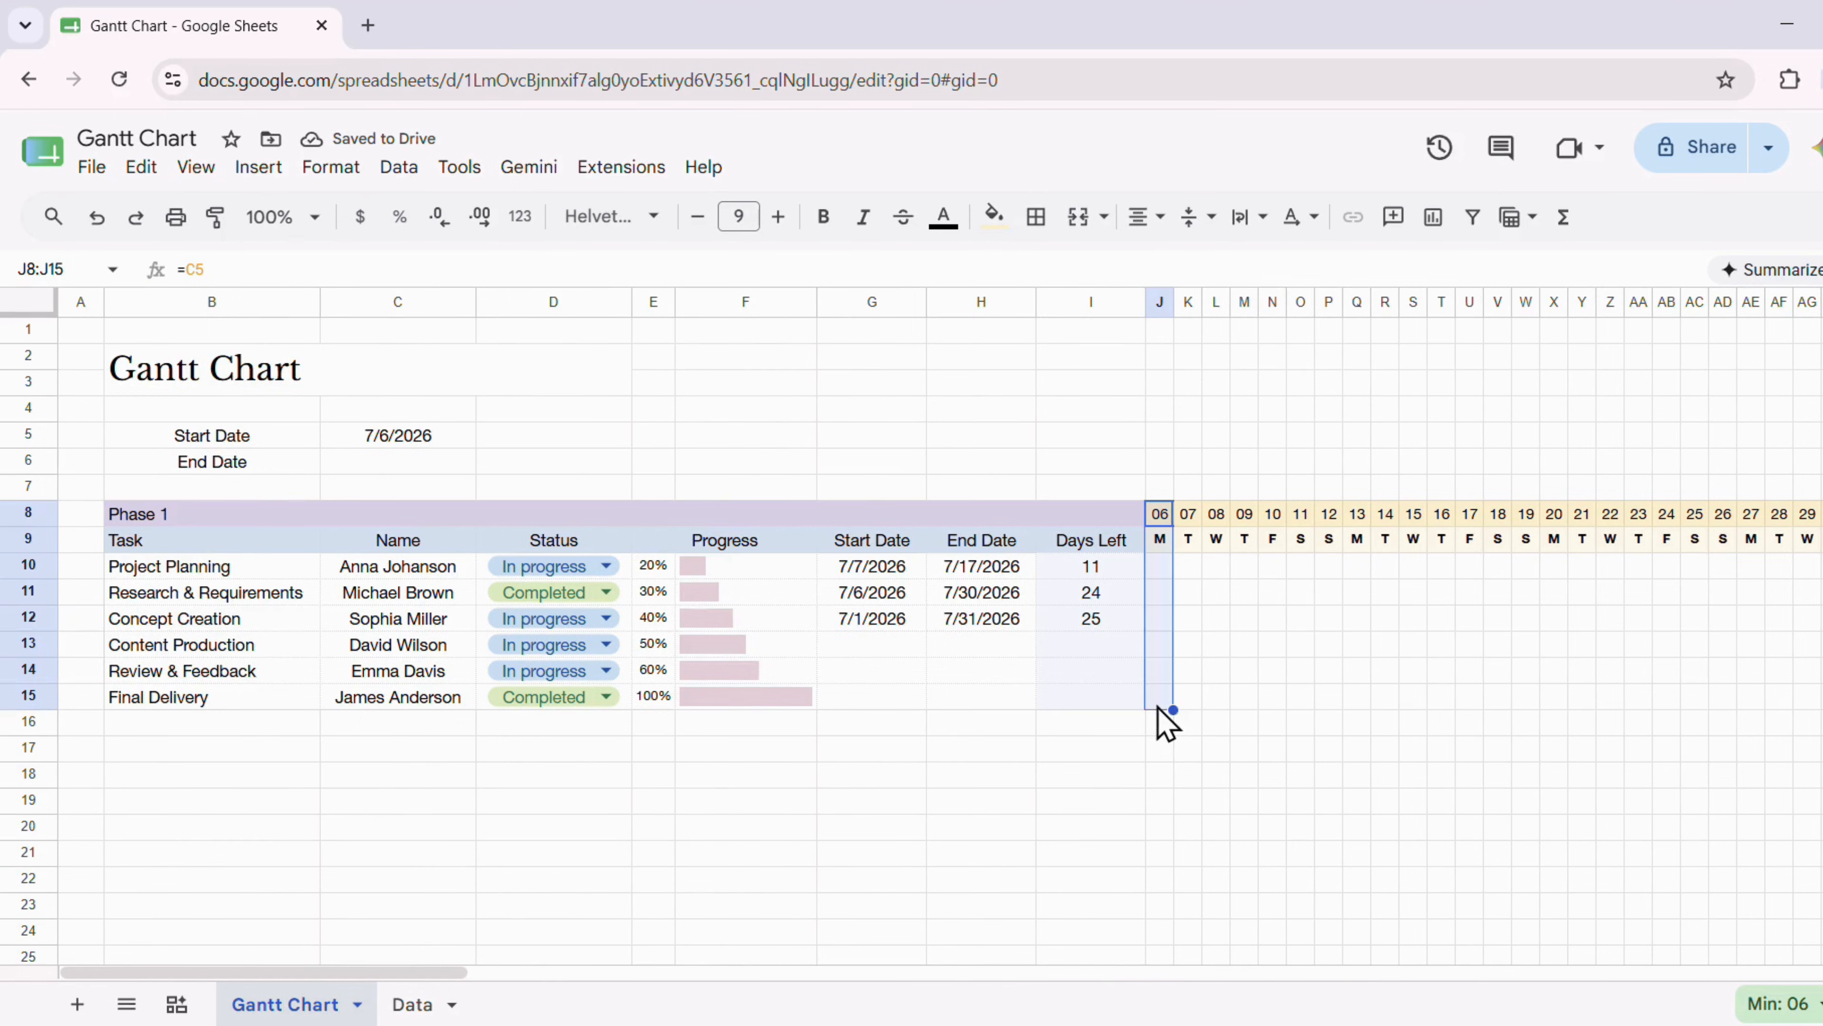
key(ctrl+shift+Right)
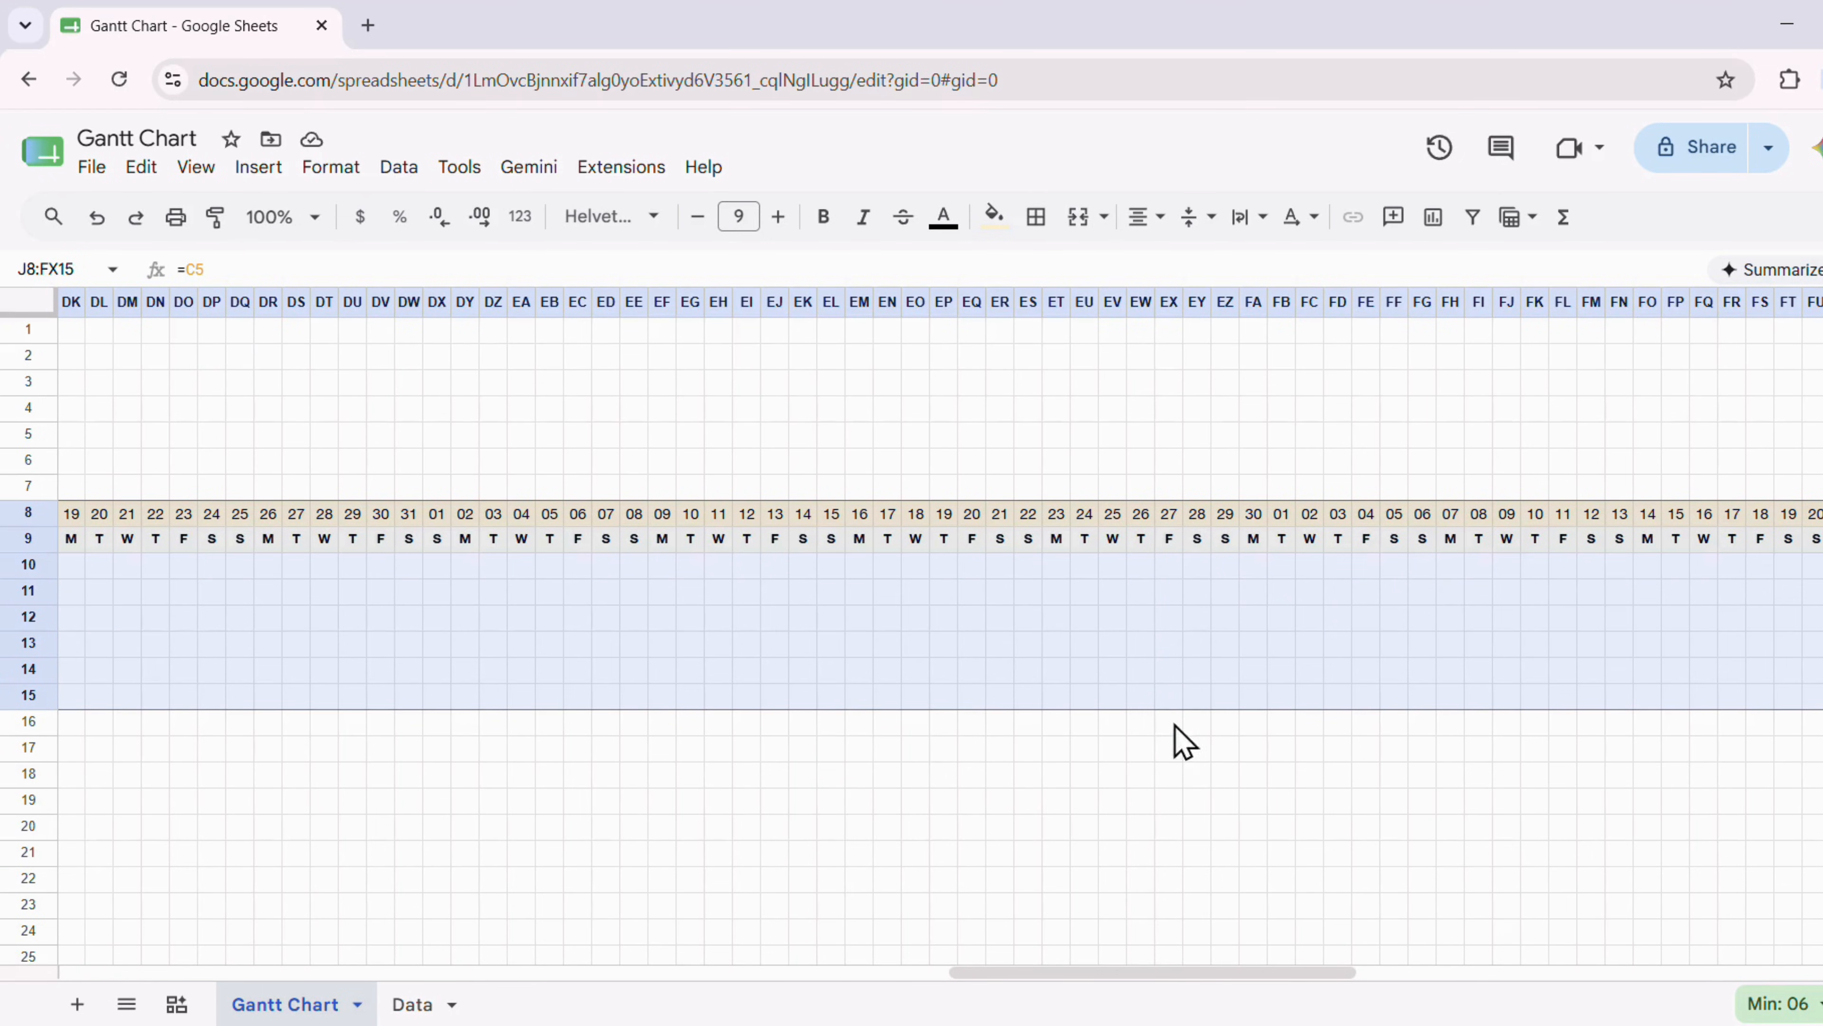
click(1037, 217)
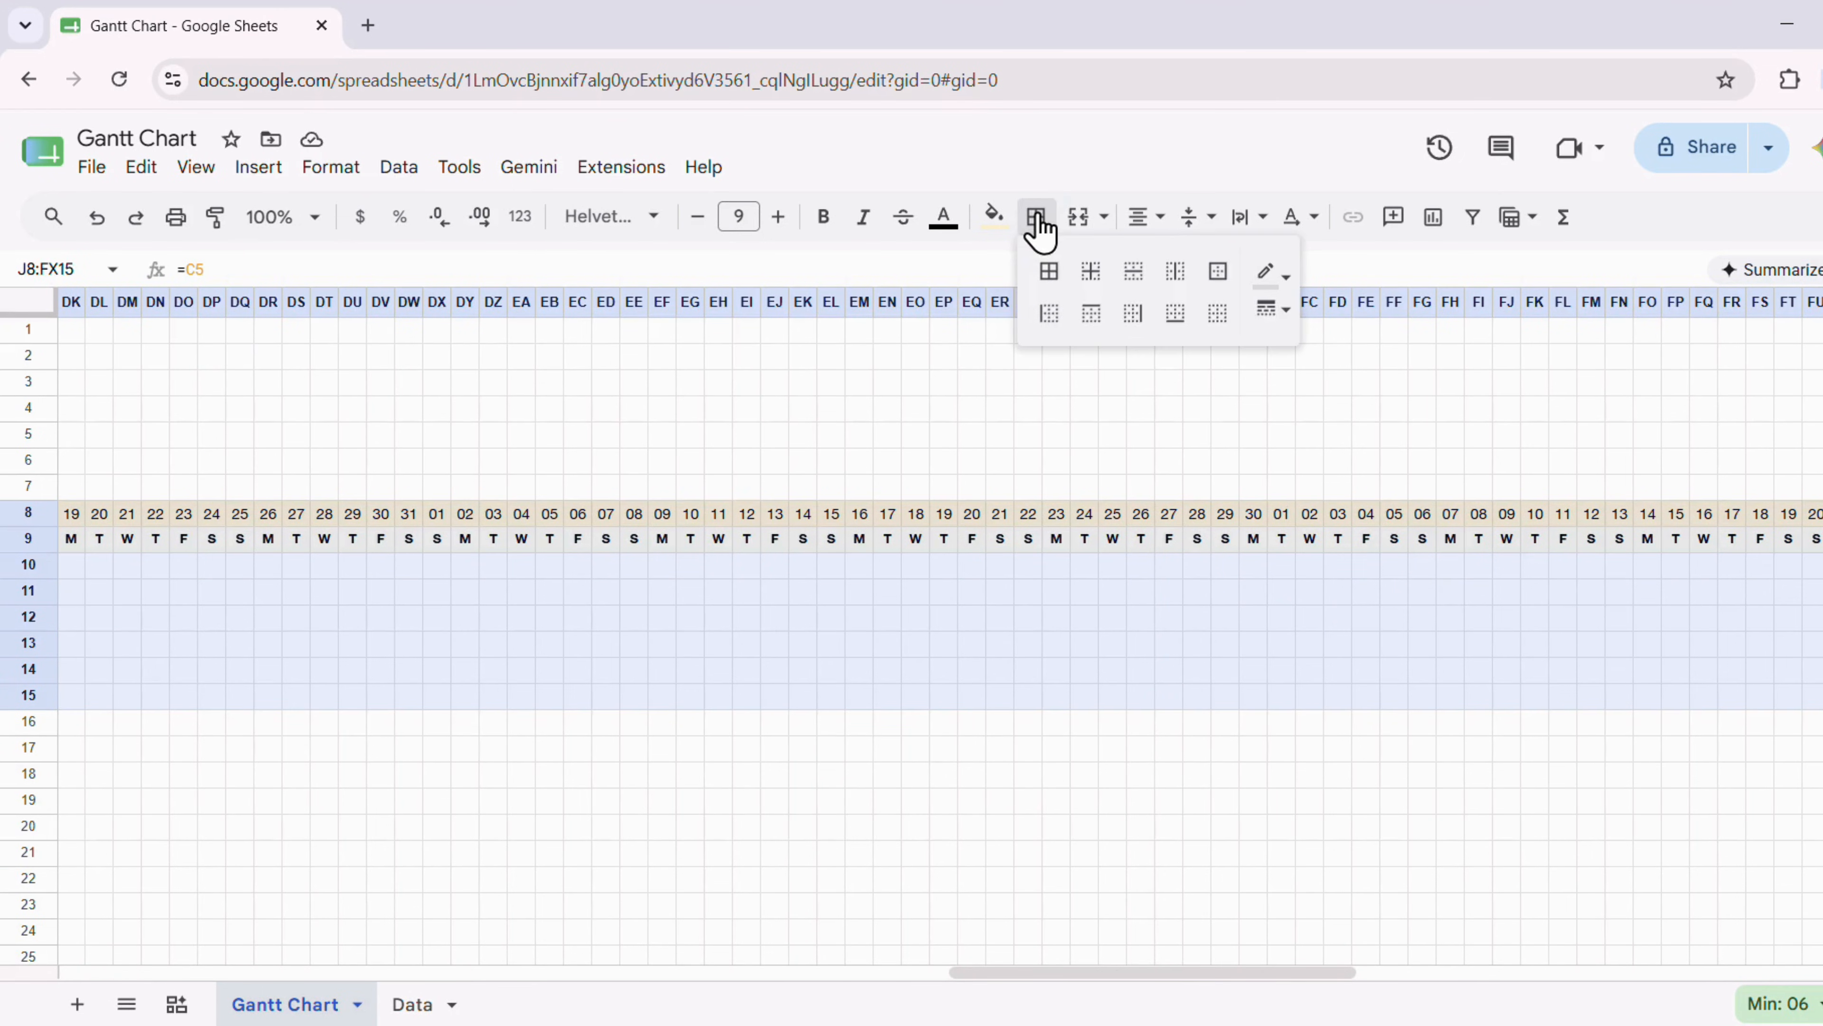
click(1049, 275)
click(1216, 274)
click(1275, 310)
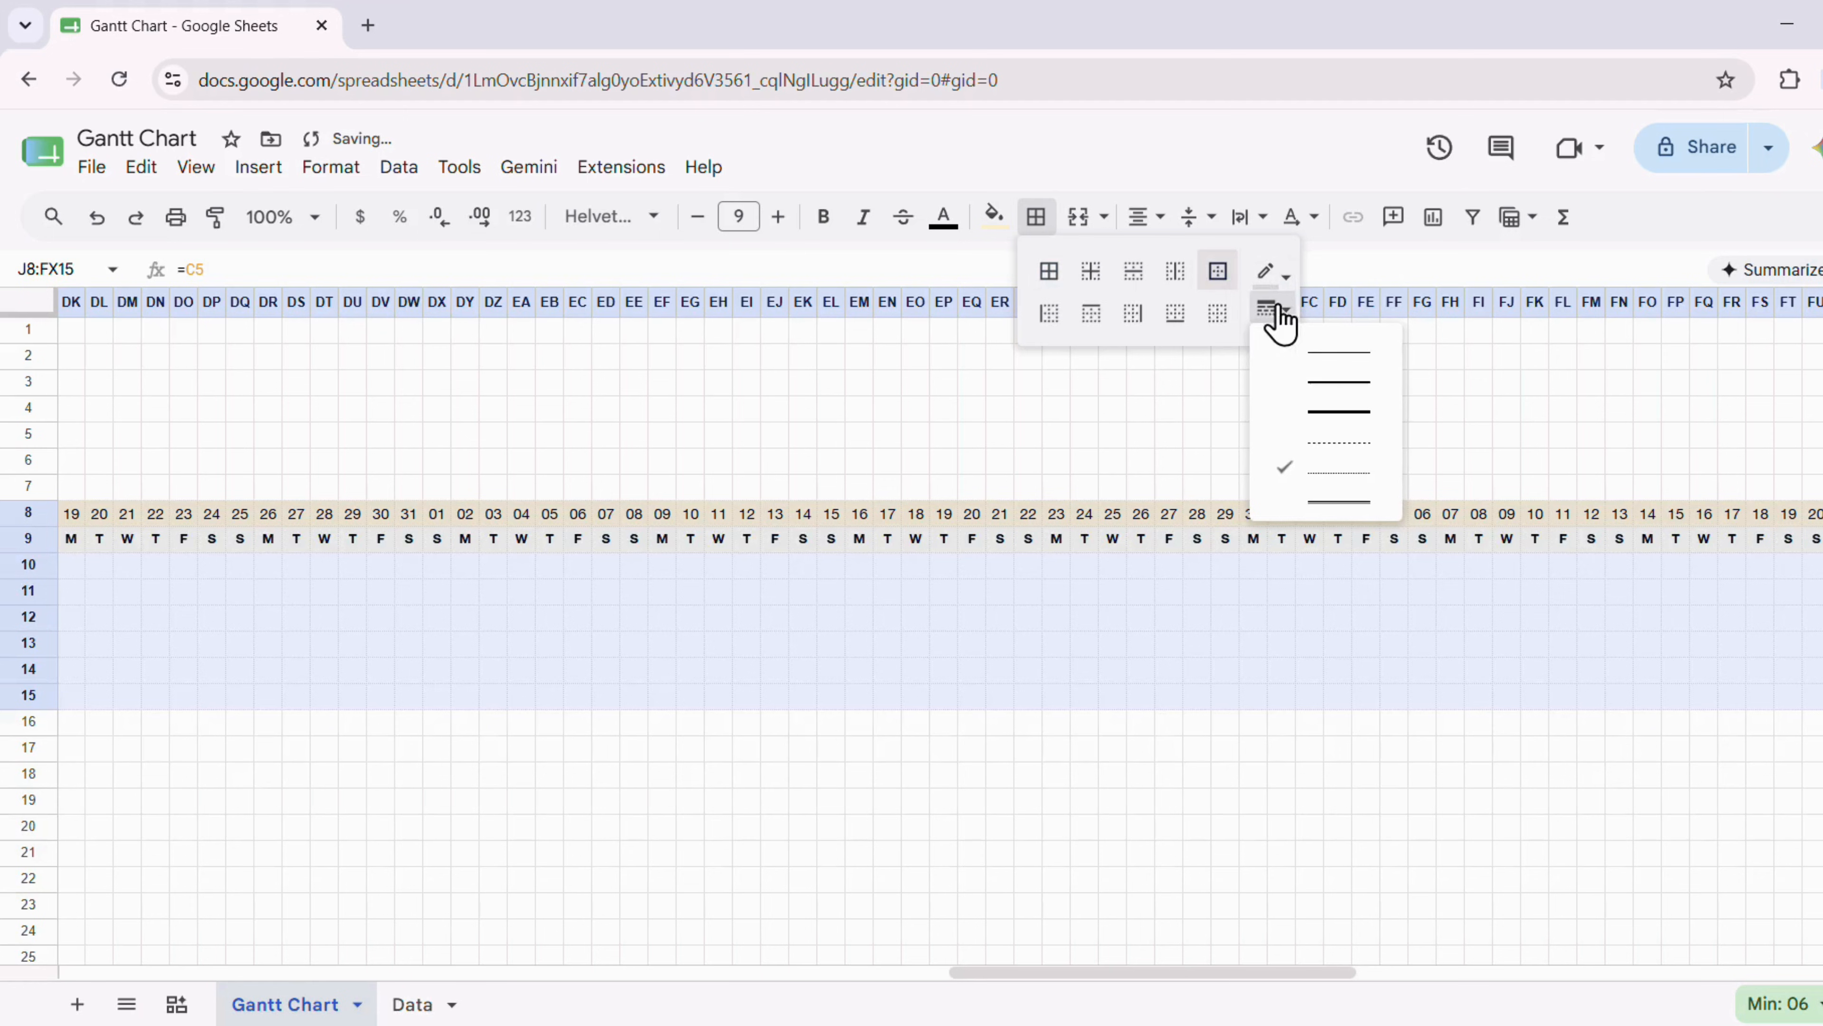
click(1329, 350)
drag(1314, 974, 424, 933)
click(402, 880)
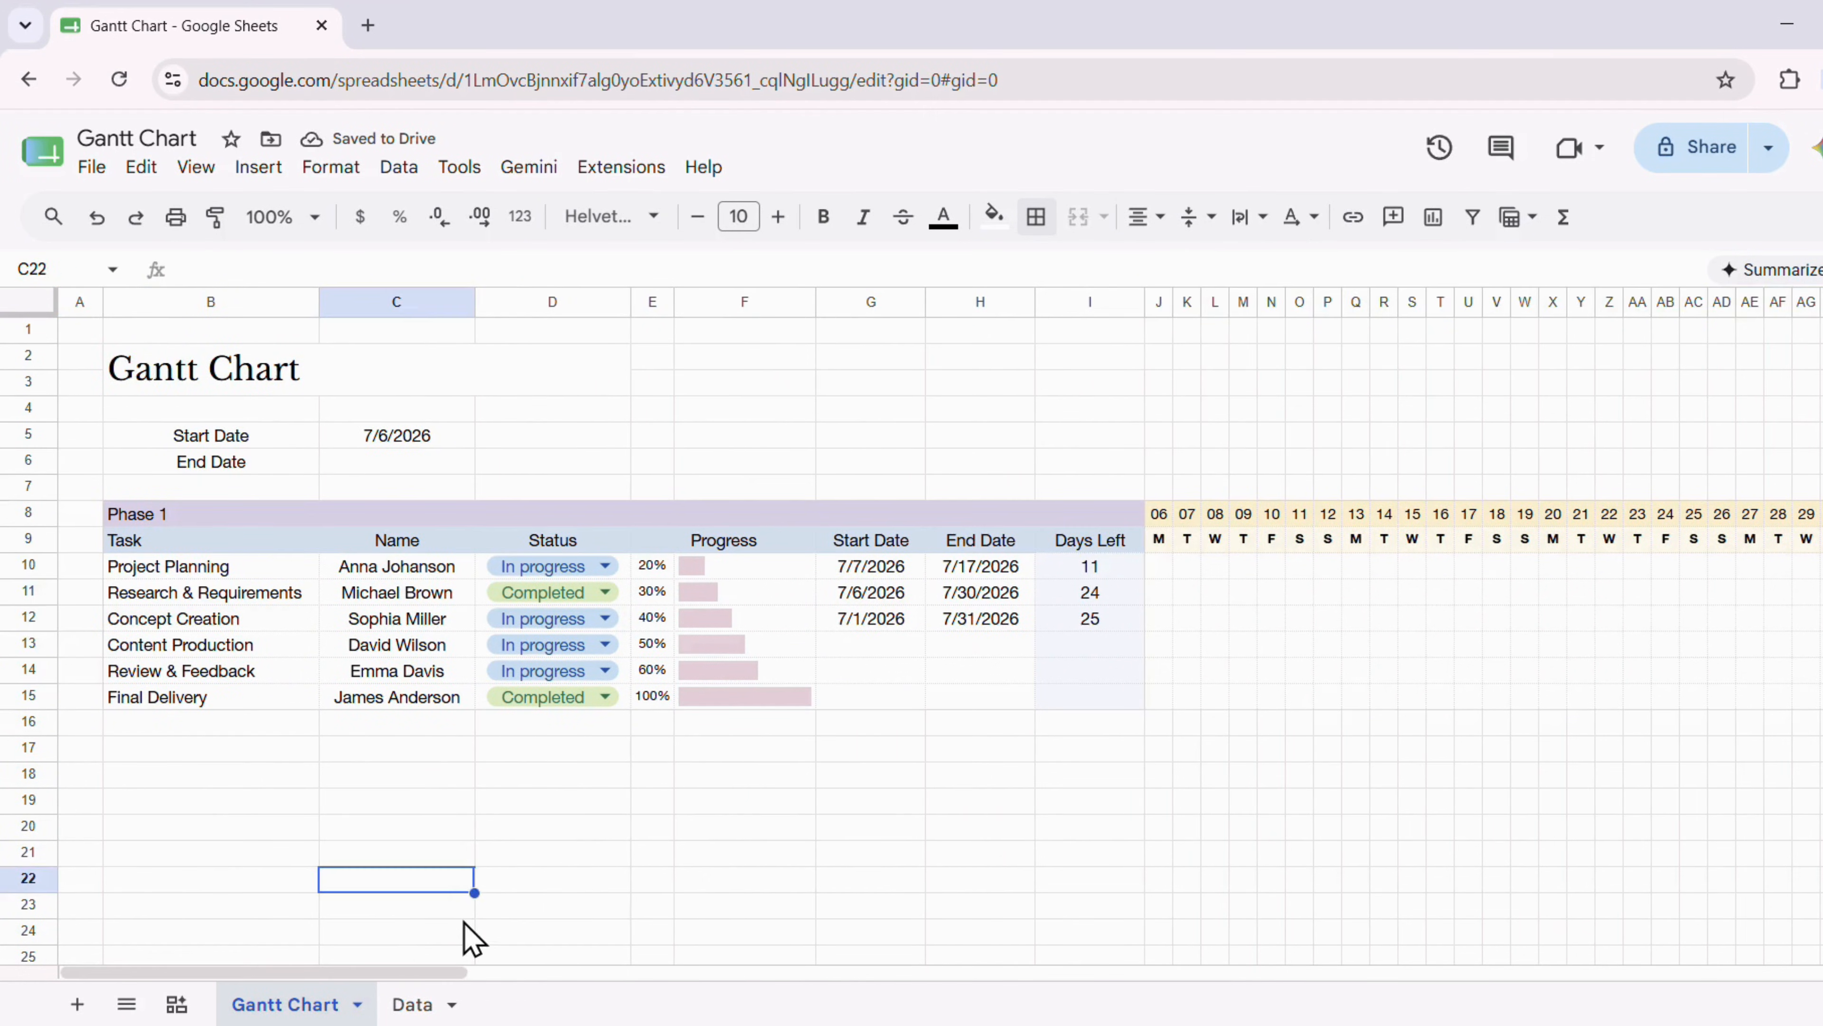
Create a conditional formatting rule for J10:JD15 with the custom formula =AND($H10>=J$8,$G10<K$8)
drag(1176, 564, 1168, 706)
drag(453, 974, 579, 973)
key(ctrl+shift+Right)
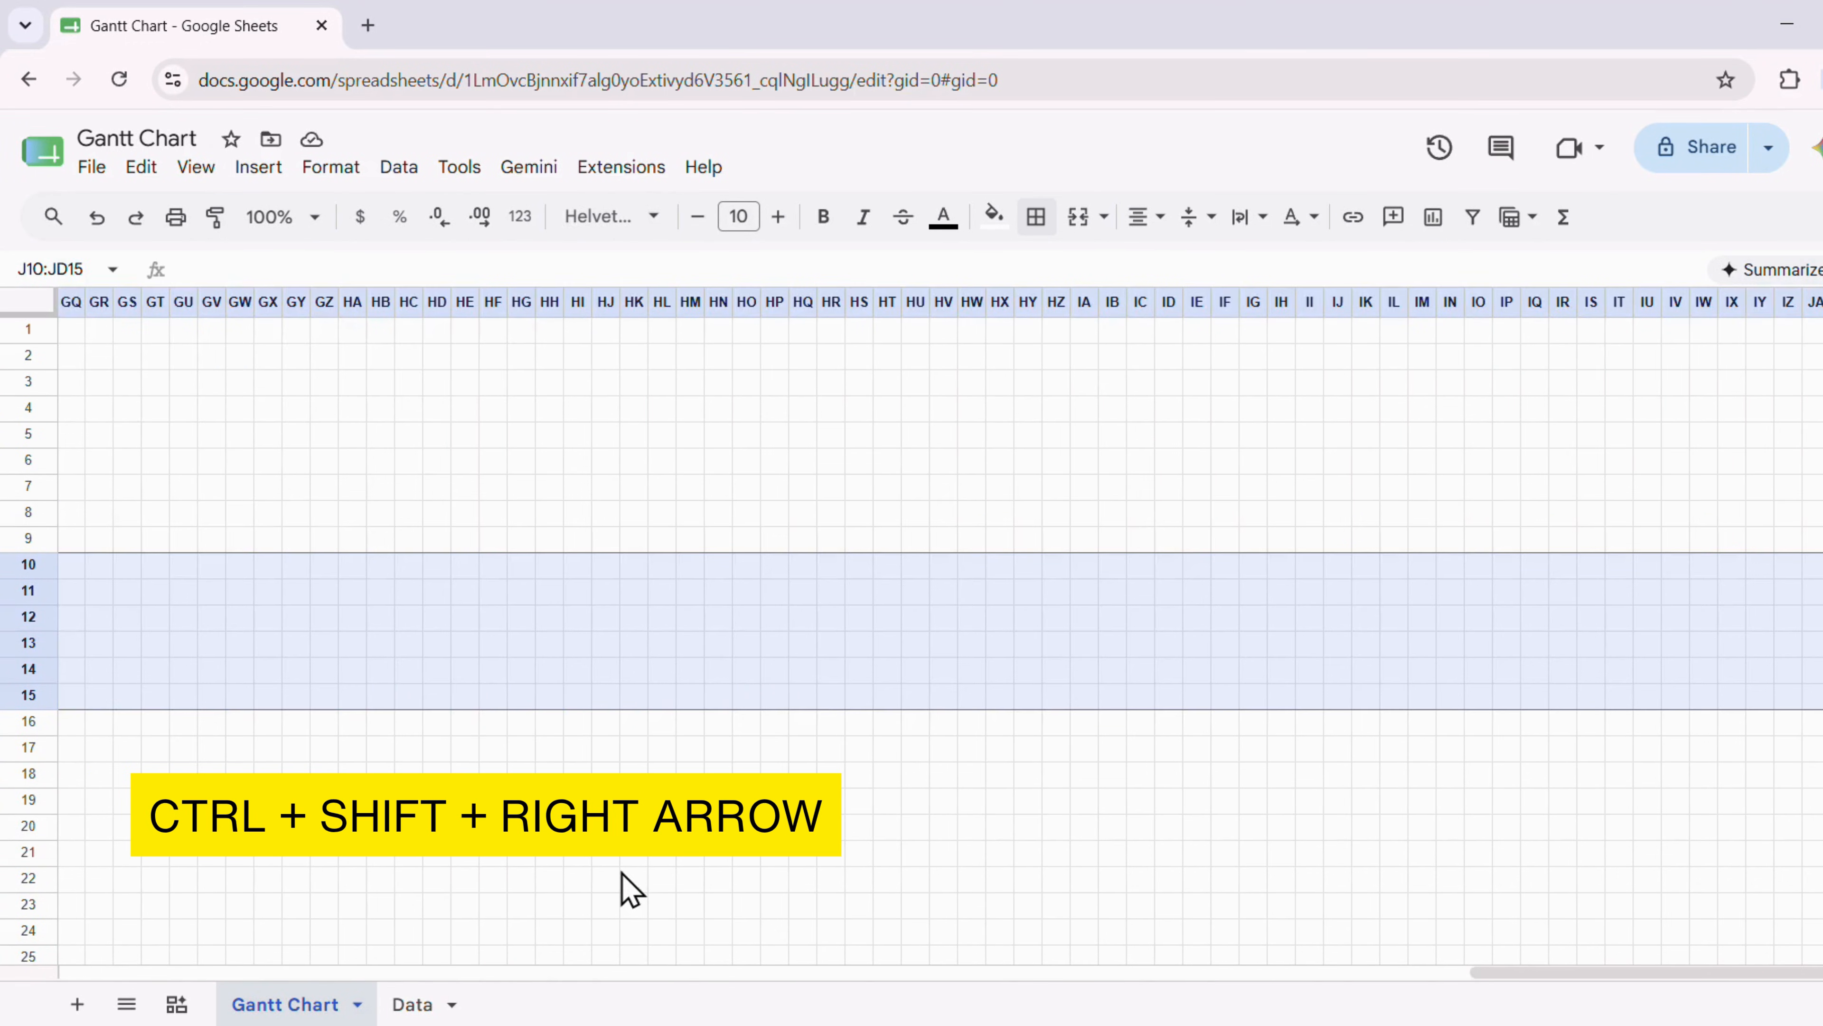
drag(1489, 975, 118, 916)
click(325, 170)
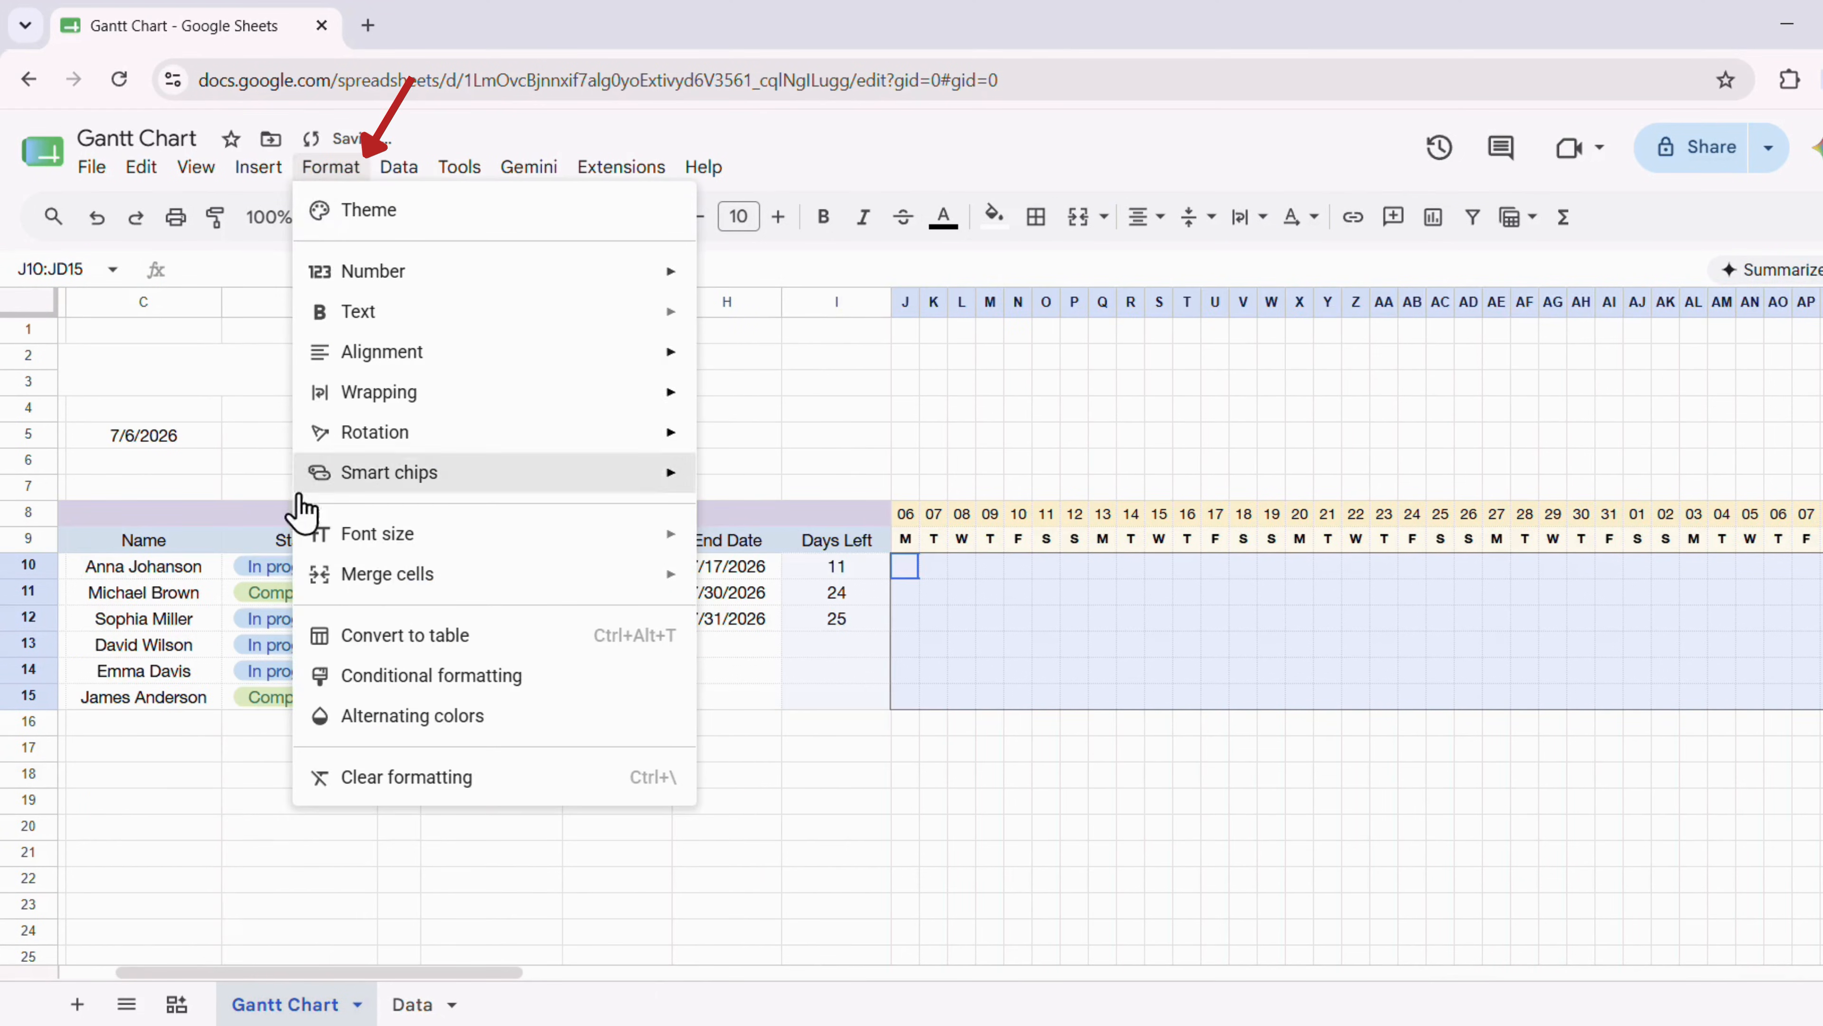
click(431, 683)
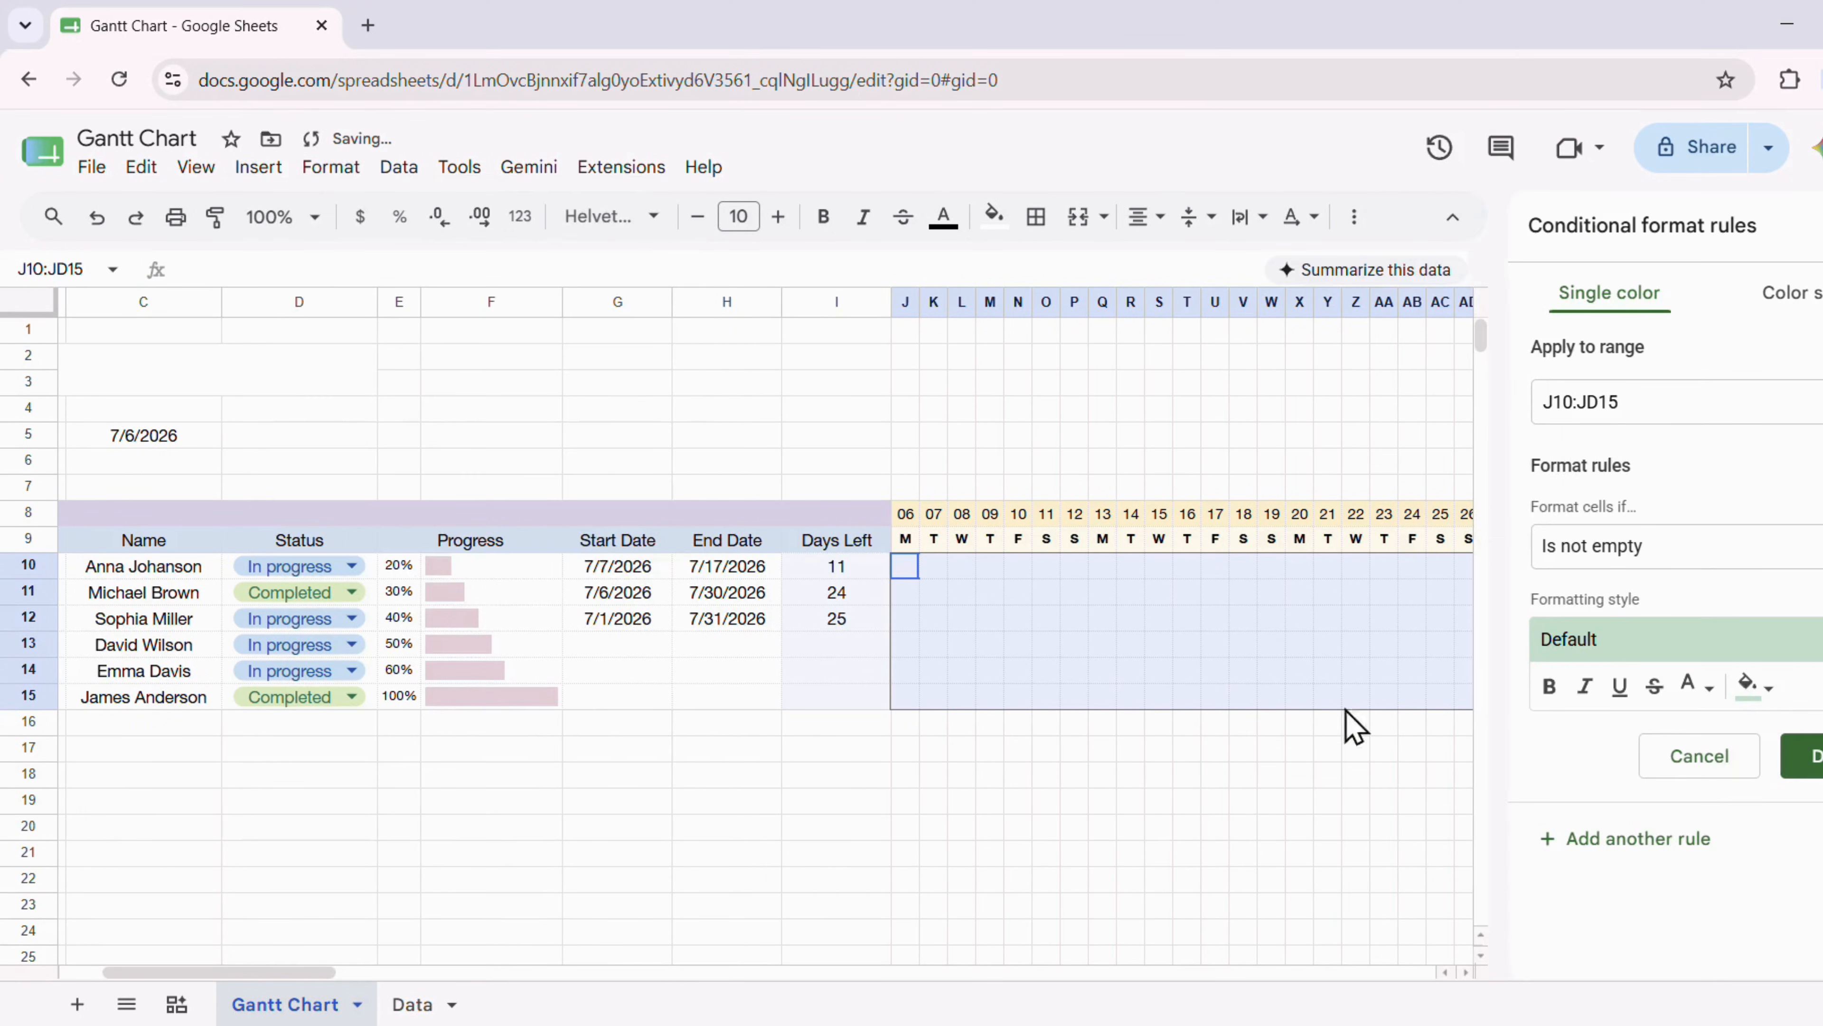
click(1712, 553)
scroll(1734, 686, down, 4)
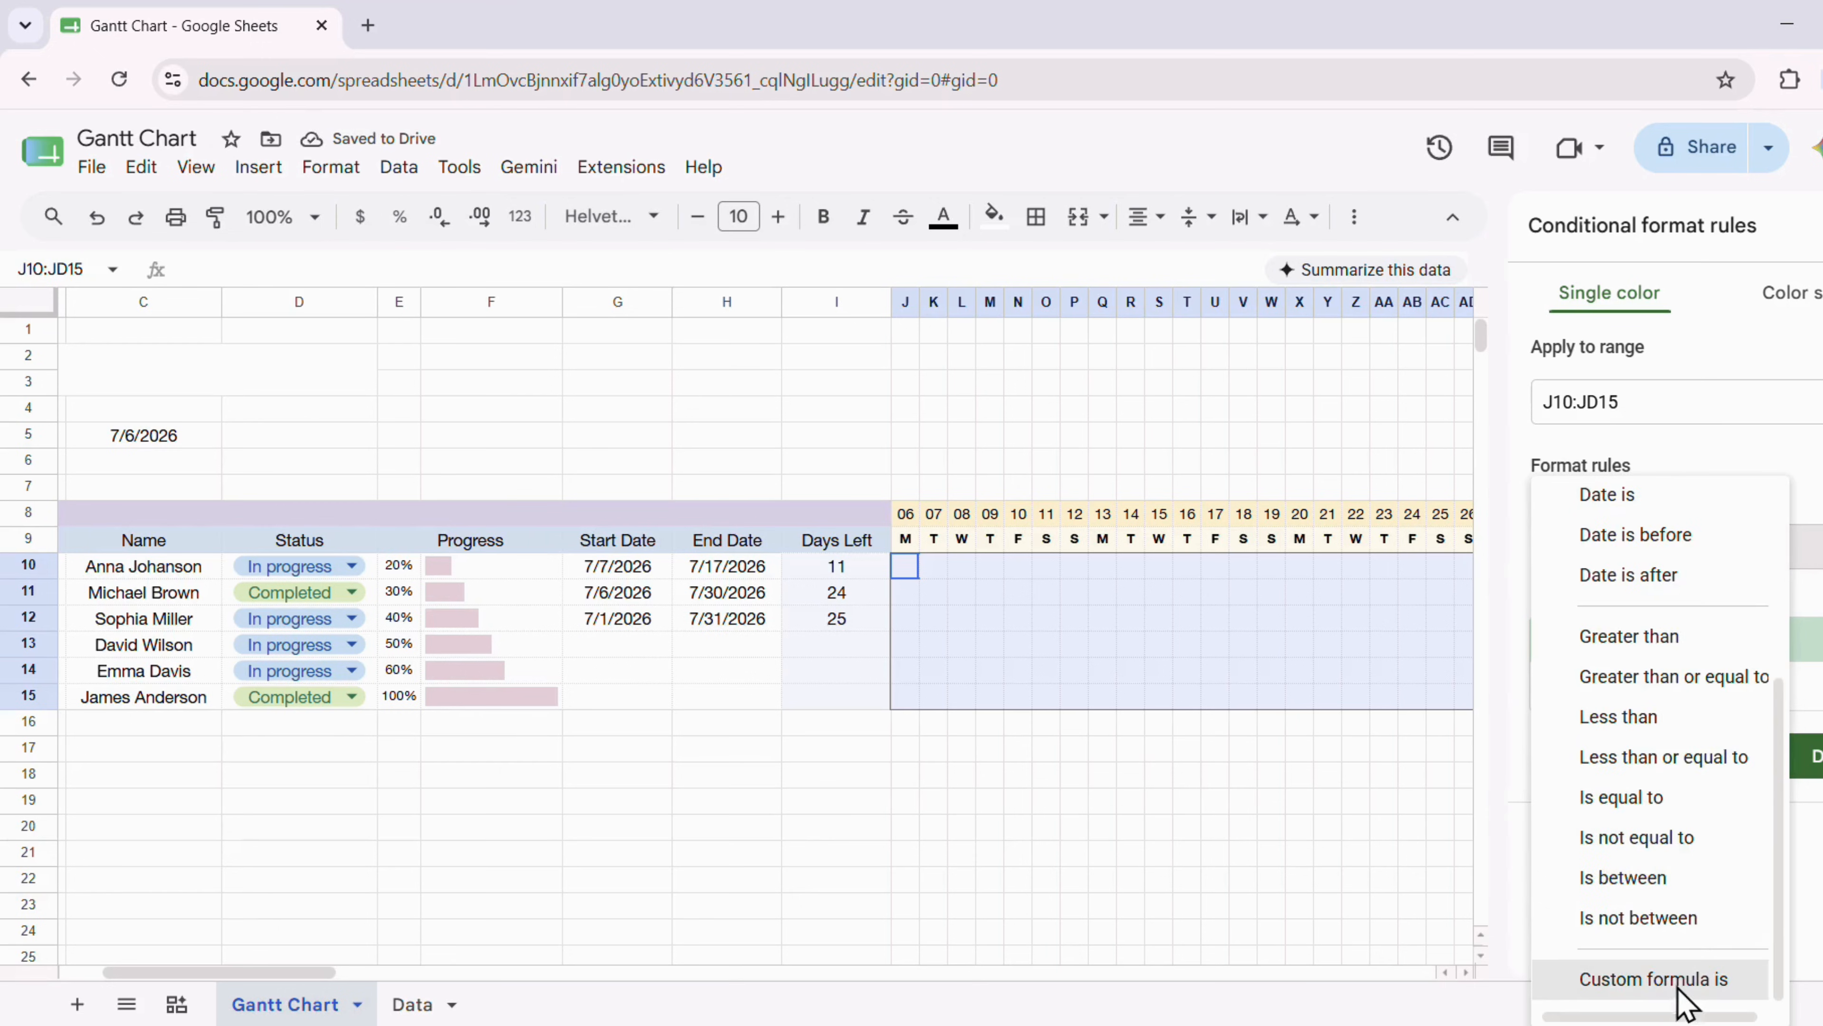
click(1678, 988)
click(1667, 603)
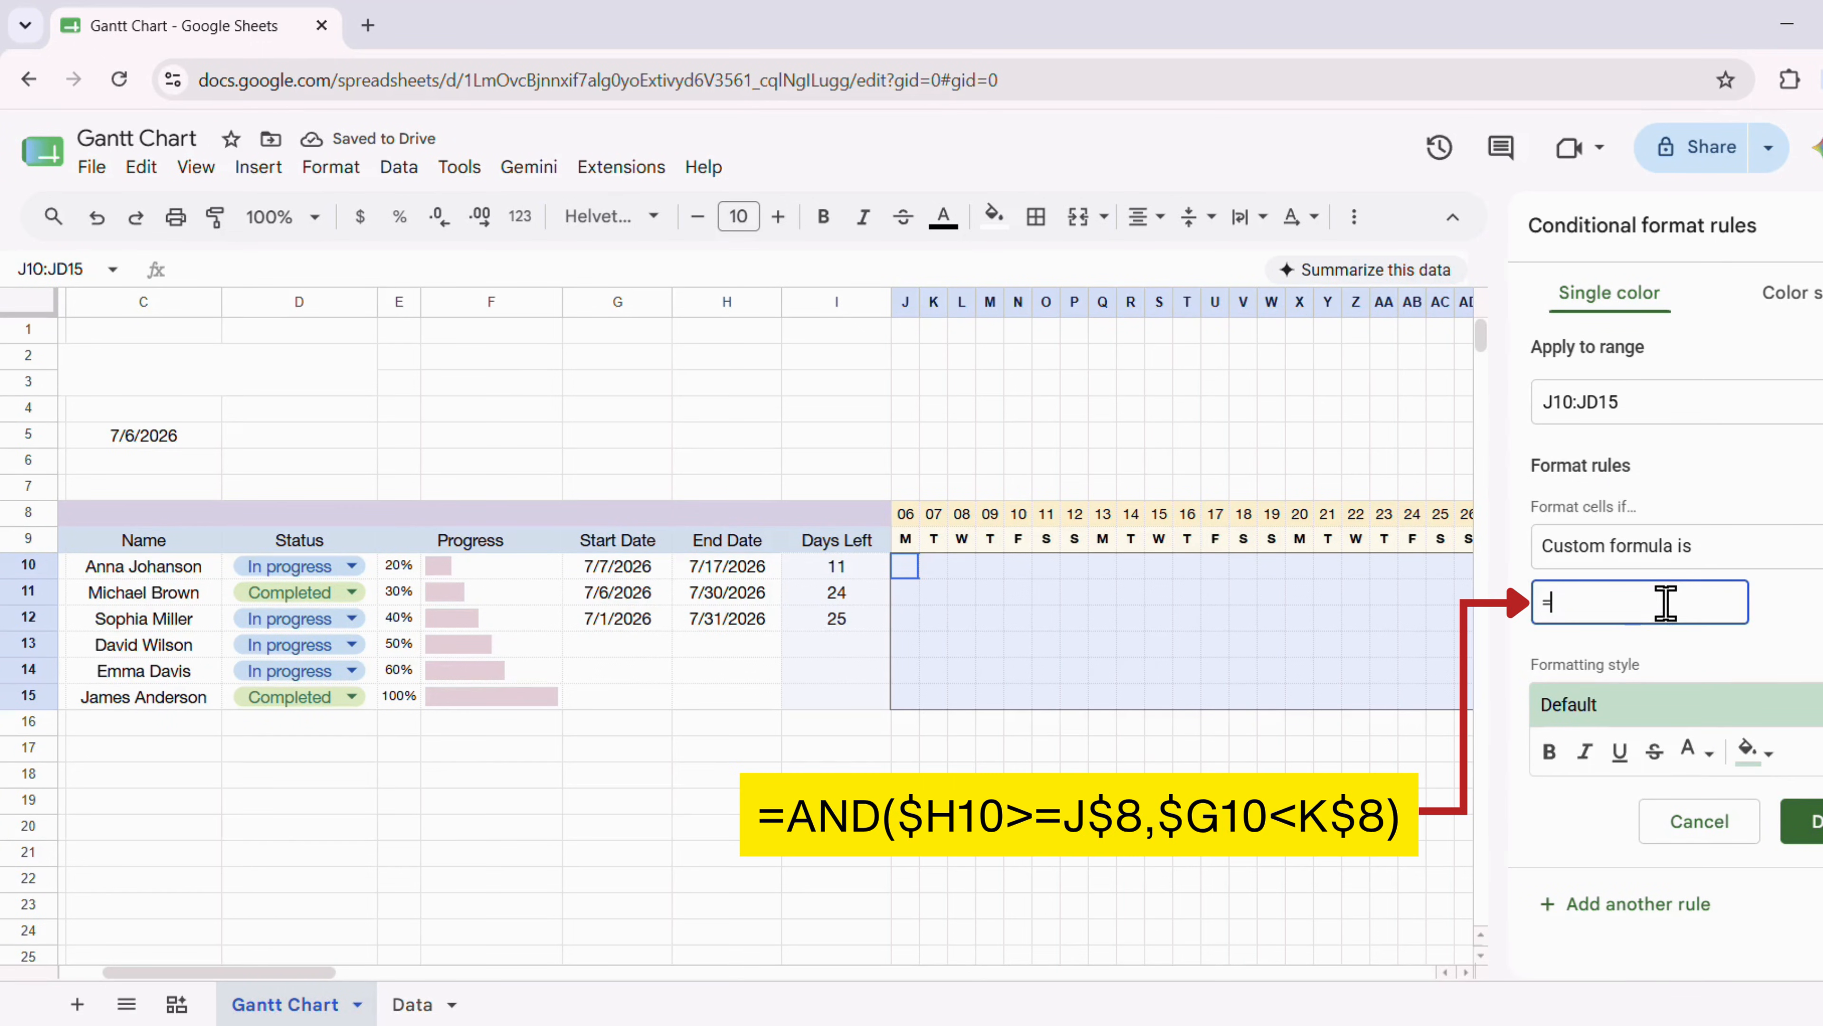
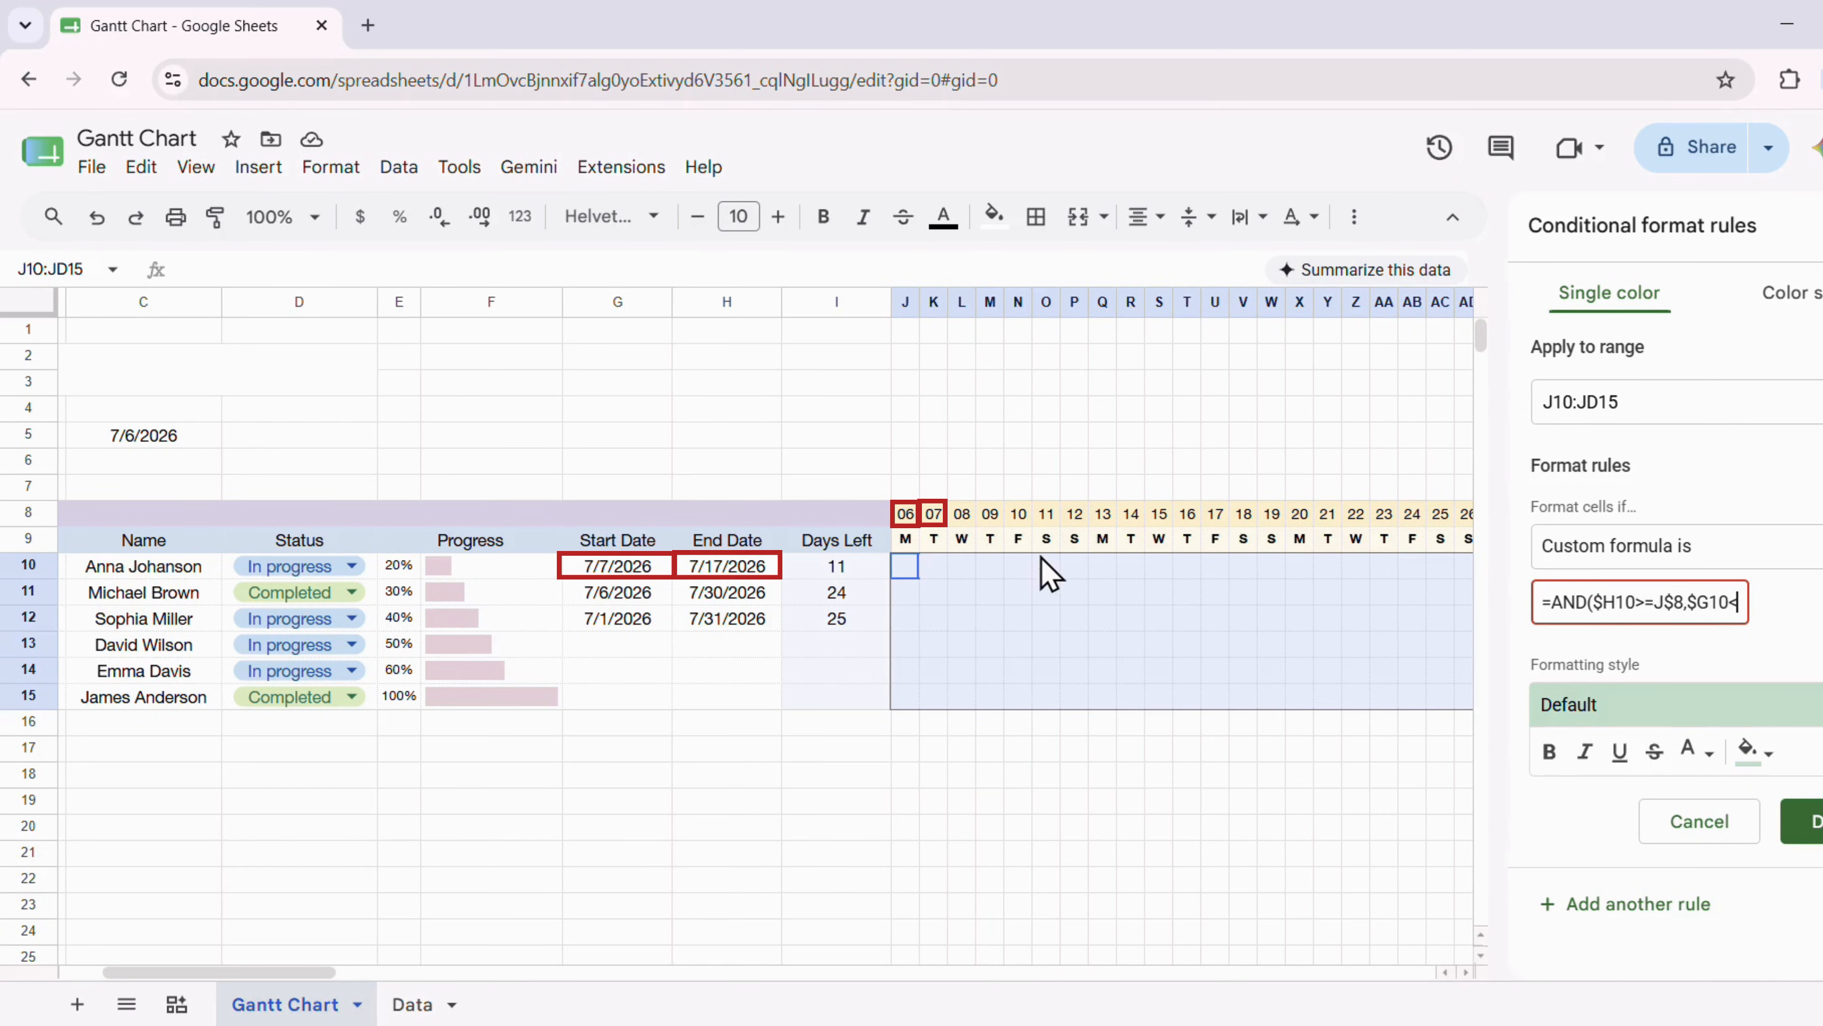
text(K$)
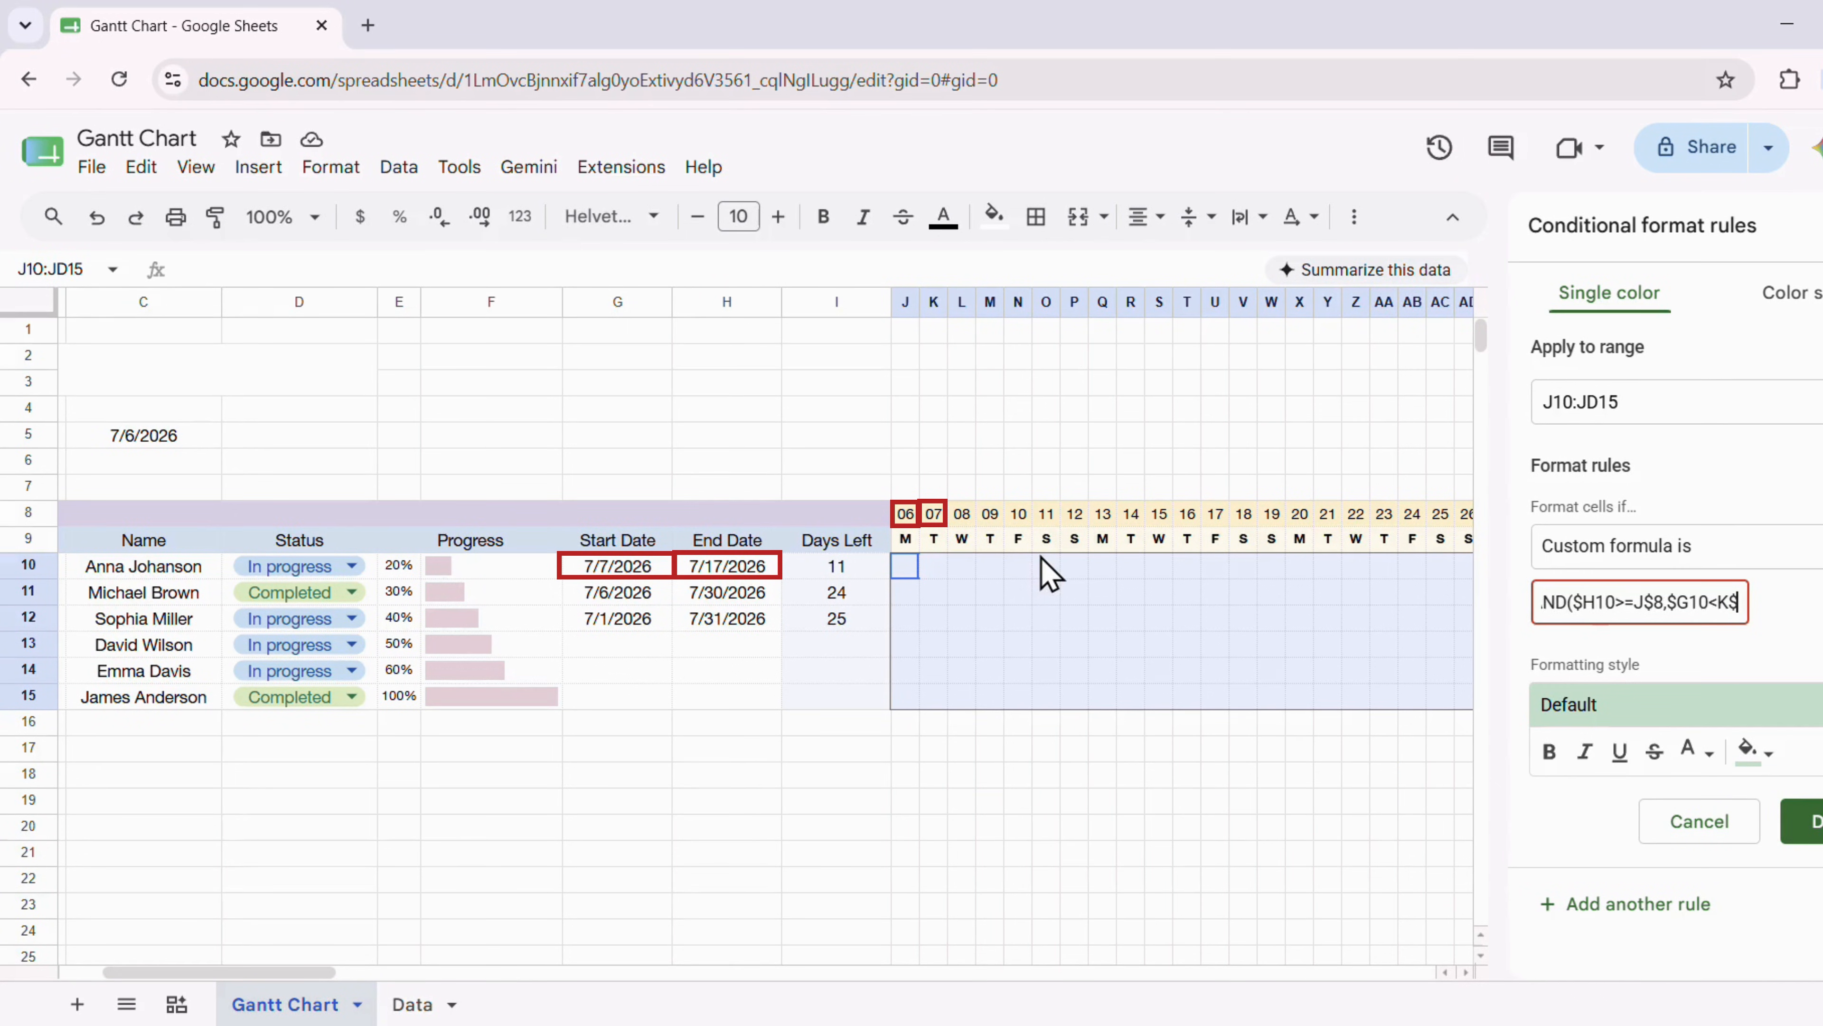
text(8))
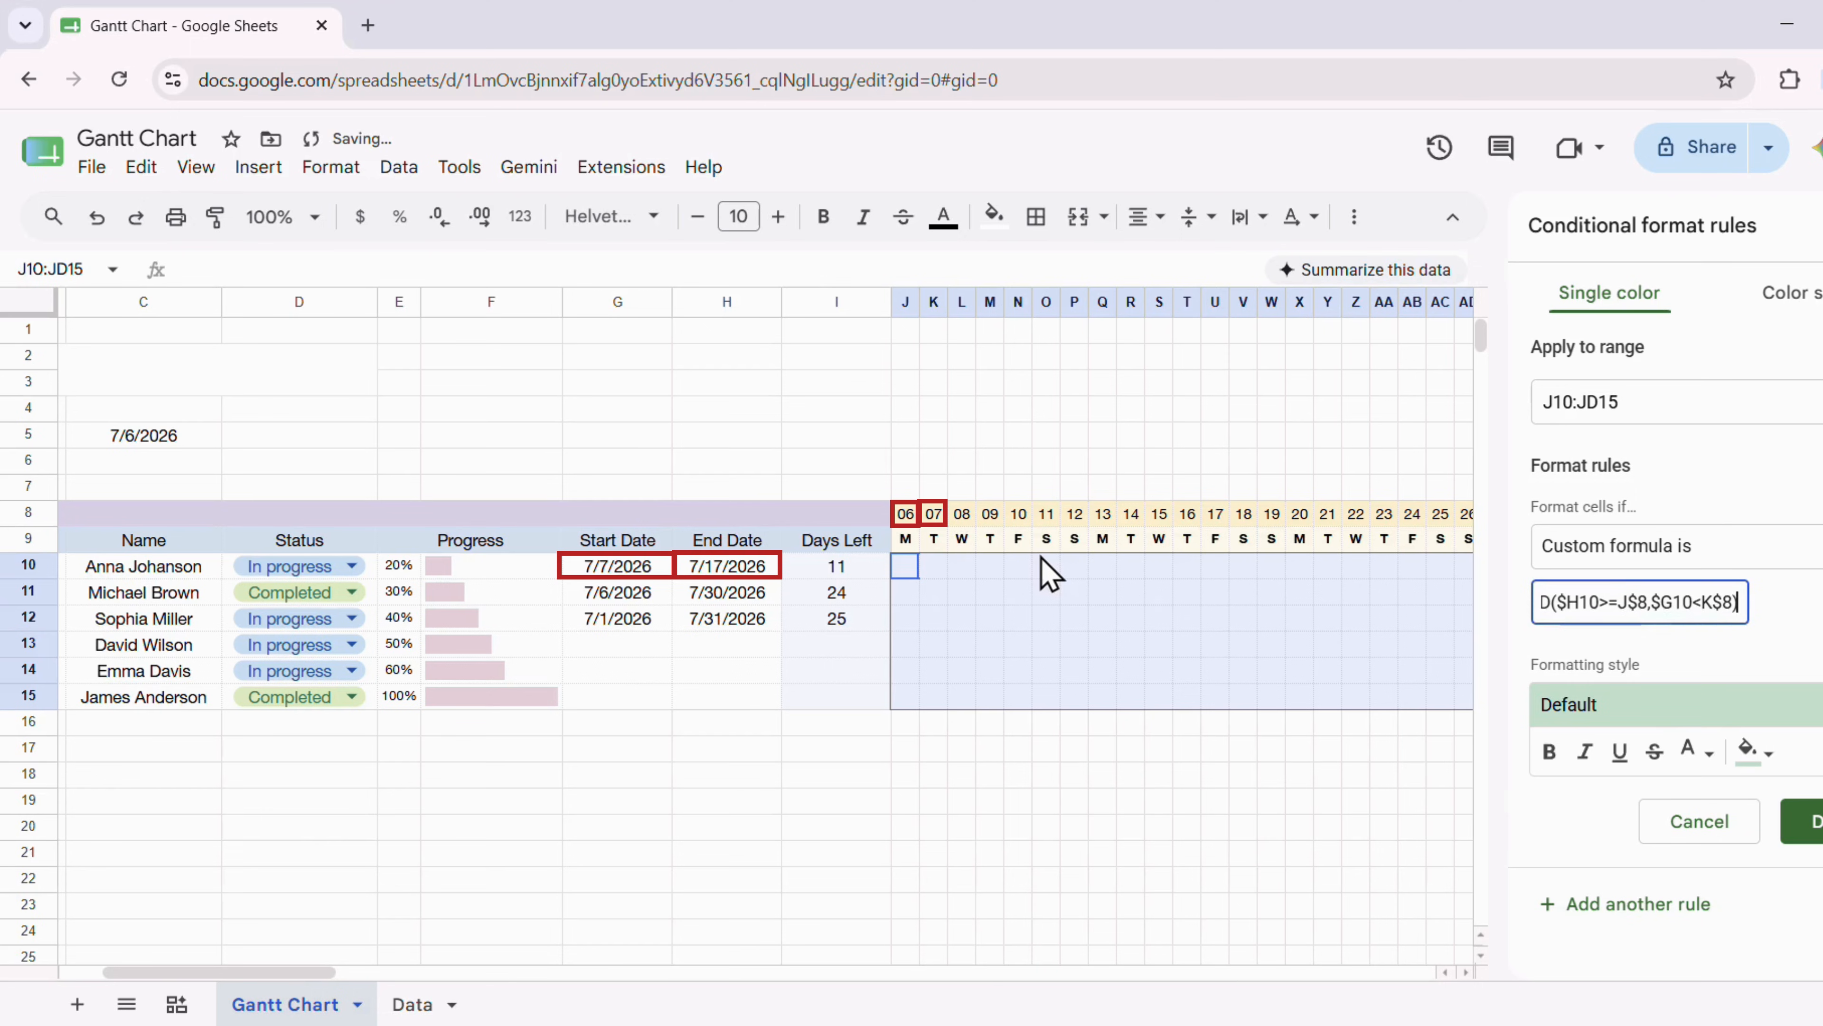
Give the conditional formatting rule a custom fill paler than the preset light blue #cfe2f3 and save the rule
click(1752, 750)
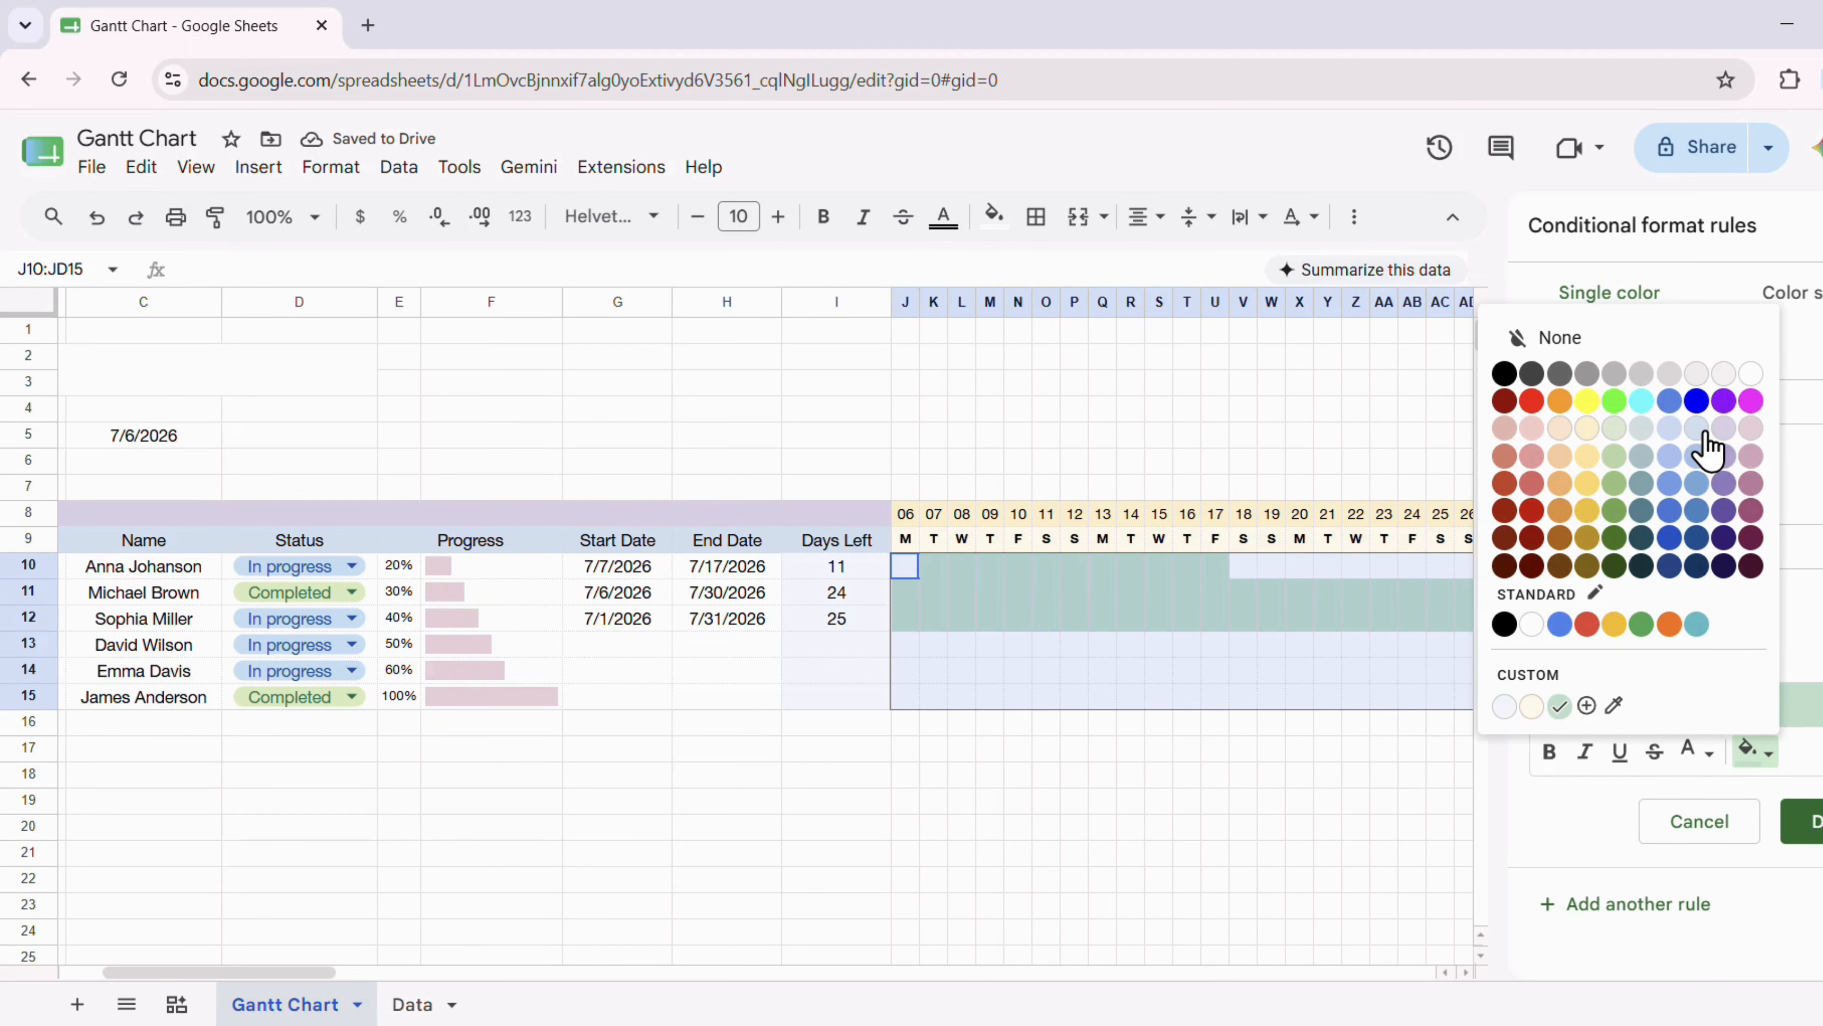
click(1704, 433)
click(1768, 753)
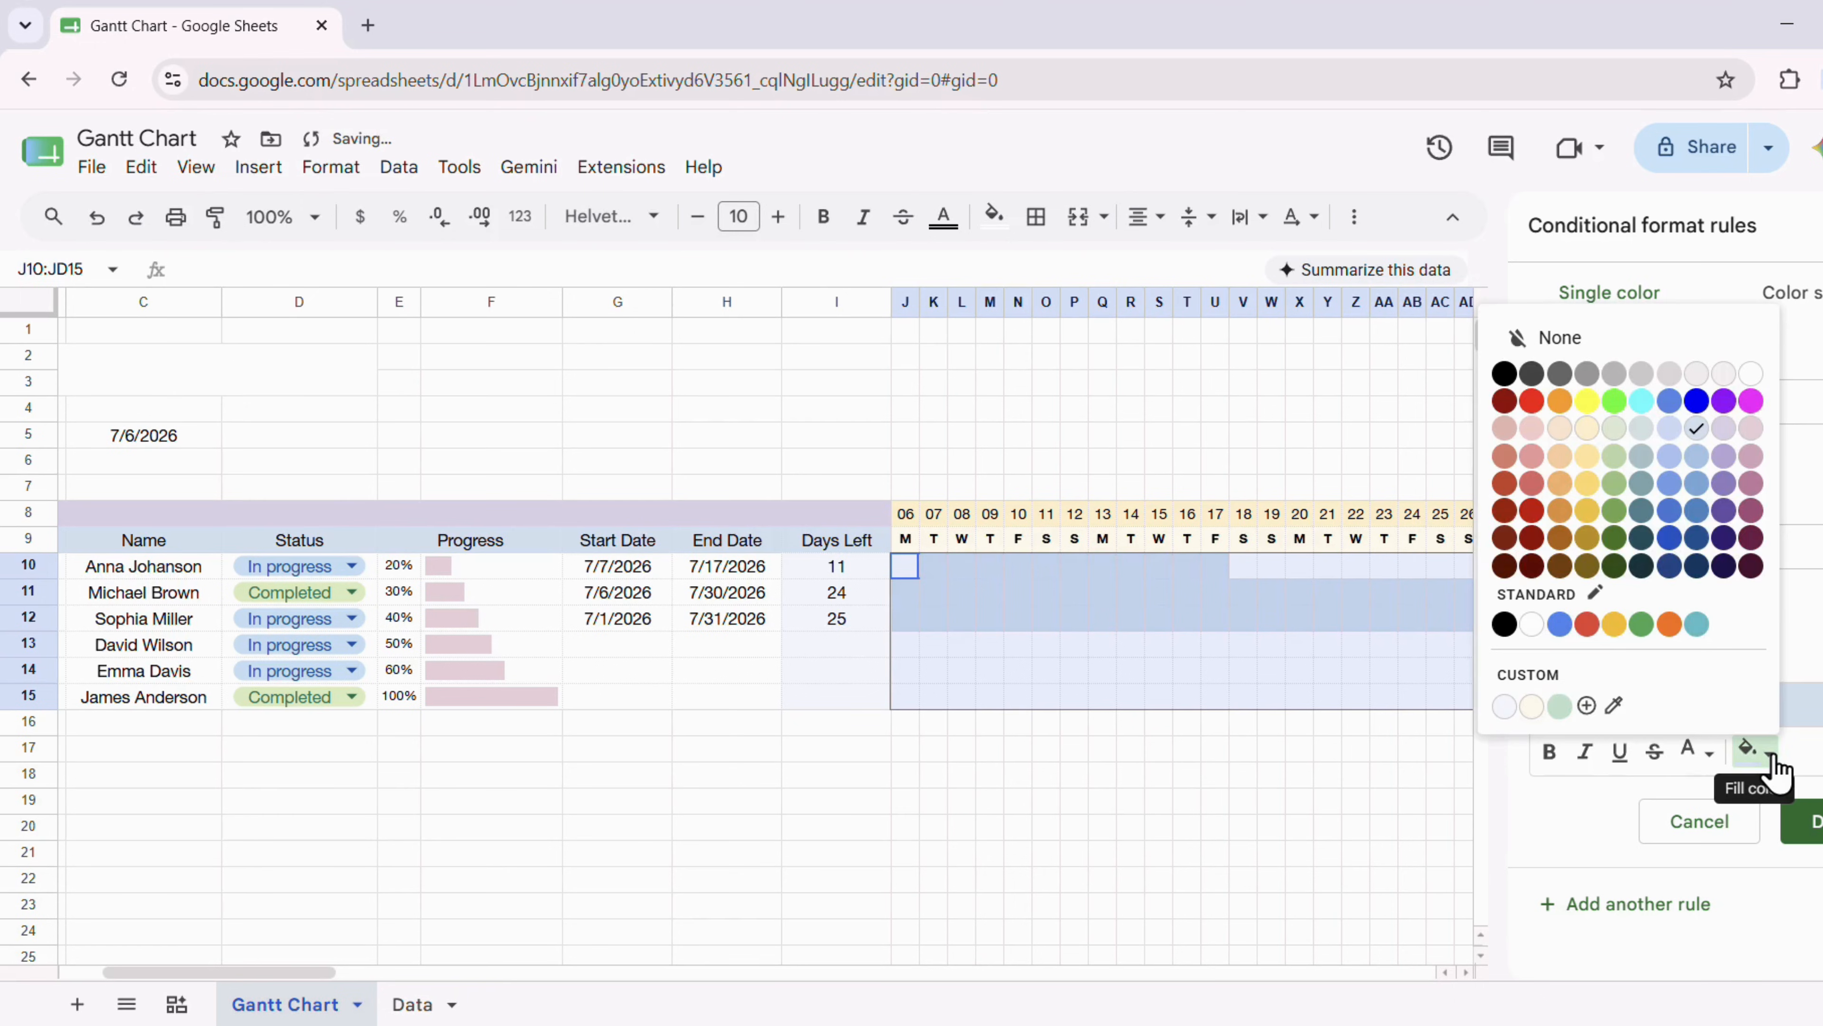
click(1586, 705)
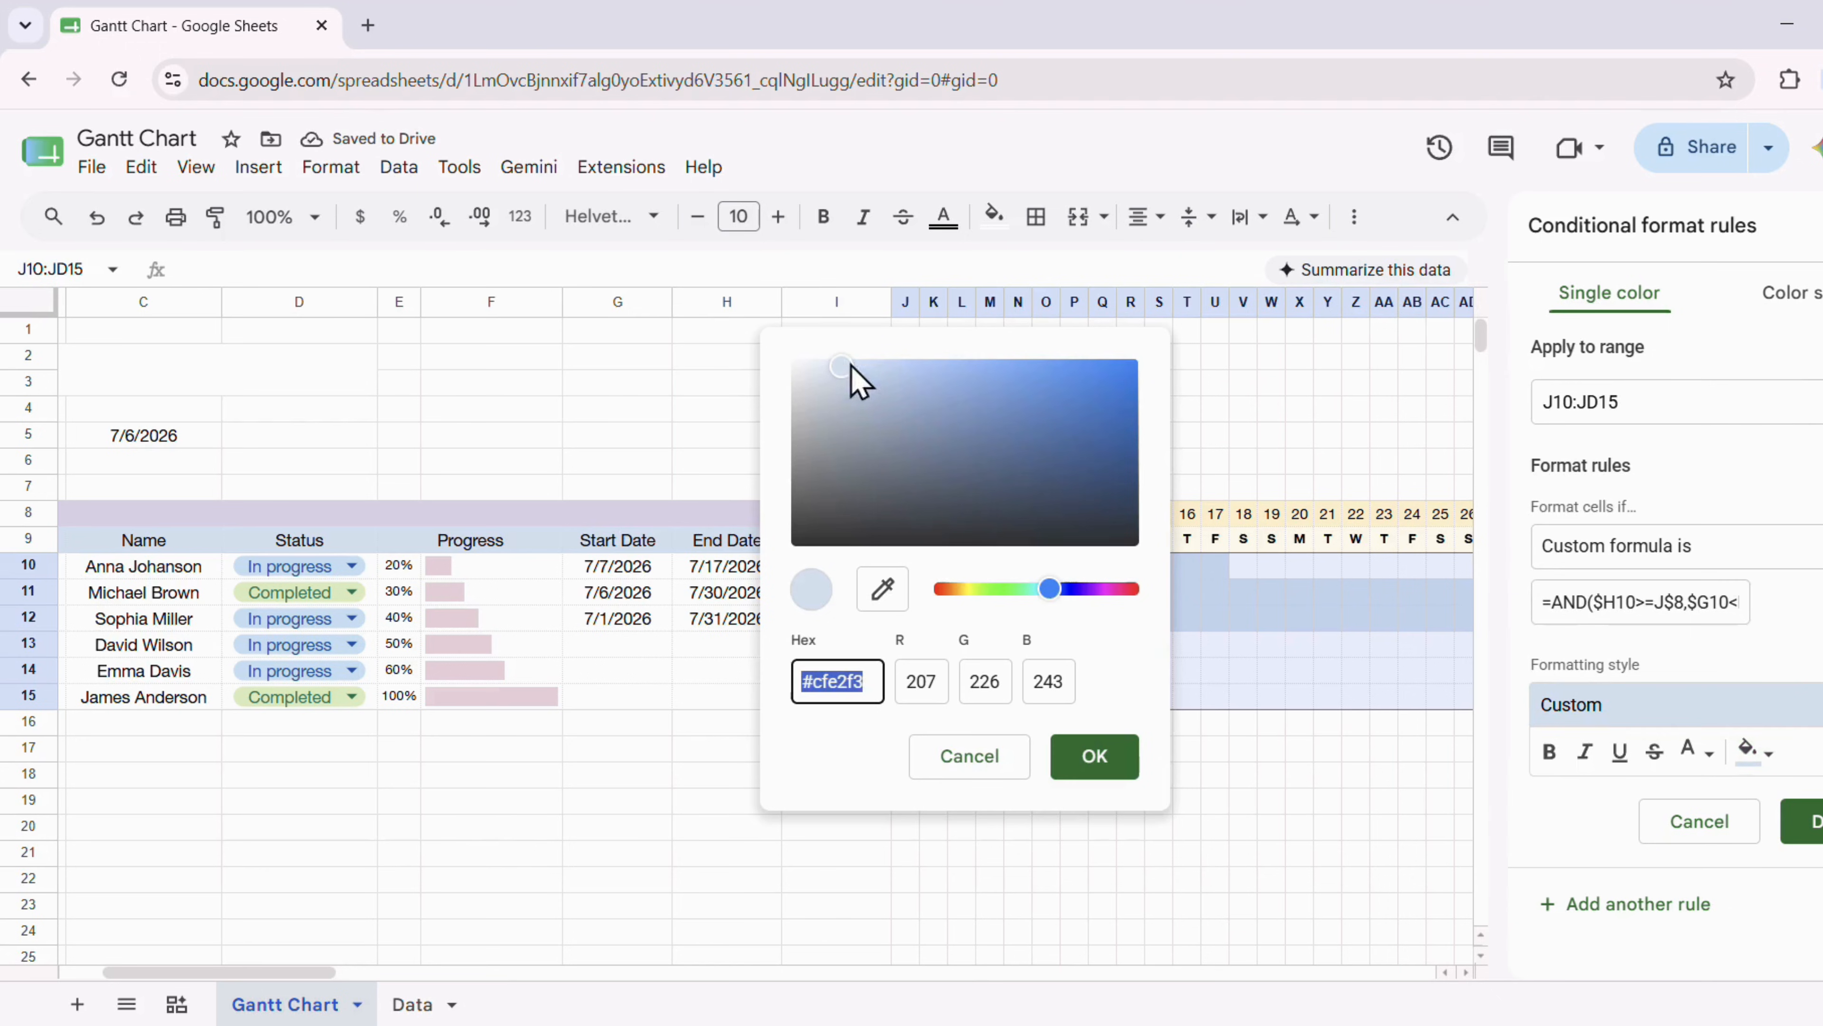
click(832, 362)
drag(832, 351, 831, 340)
click(1098, 755)
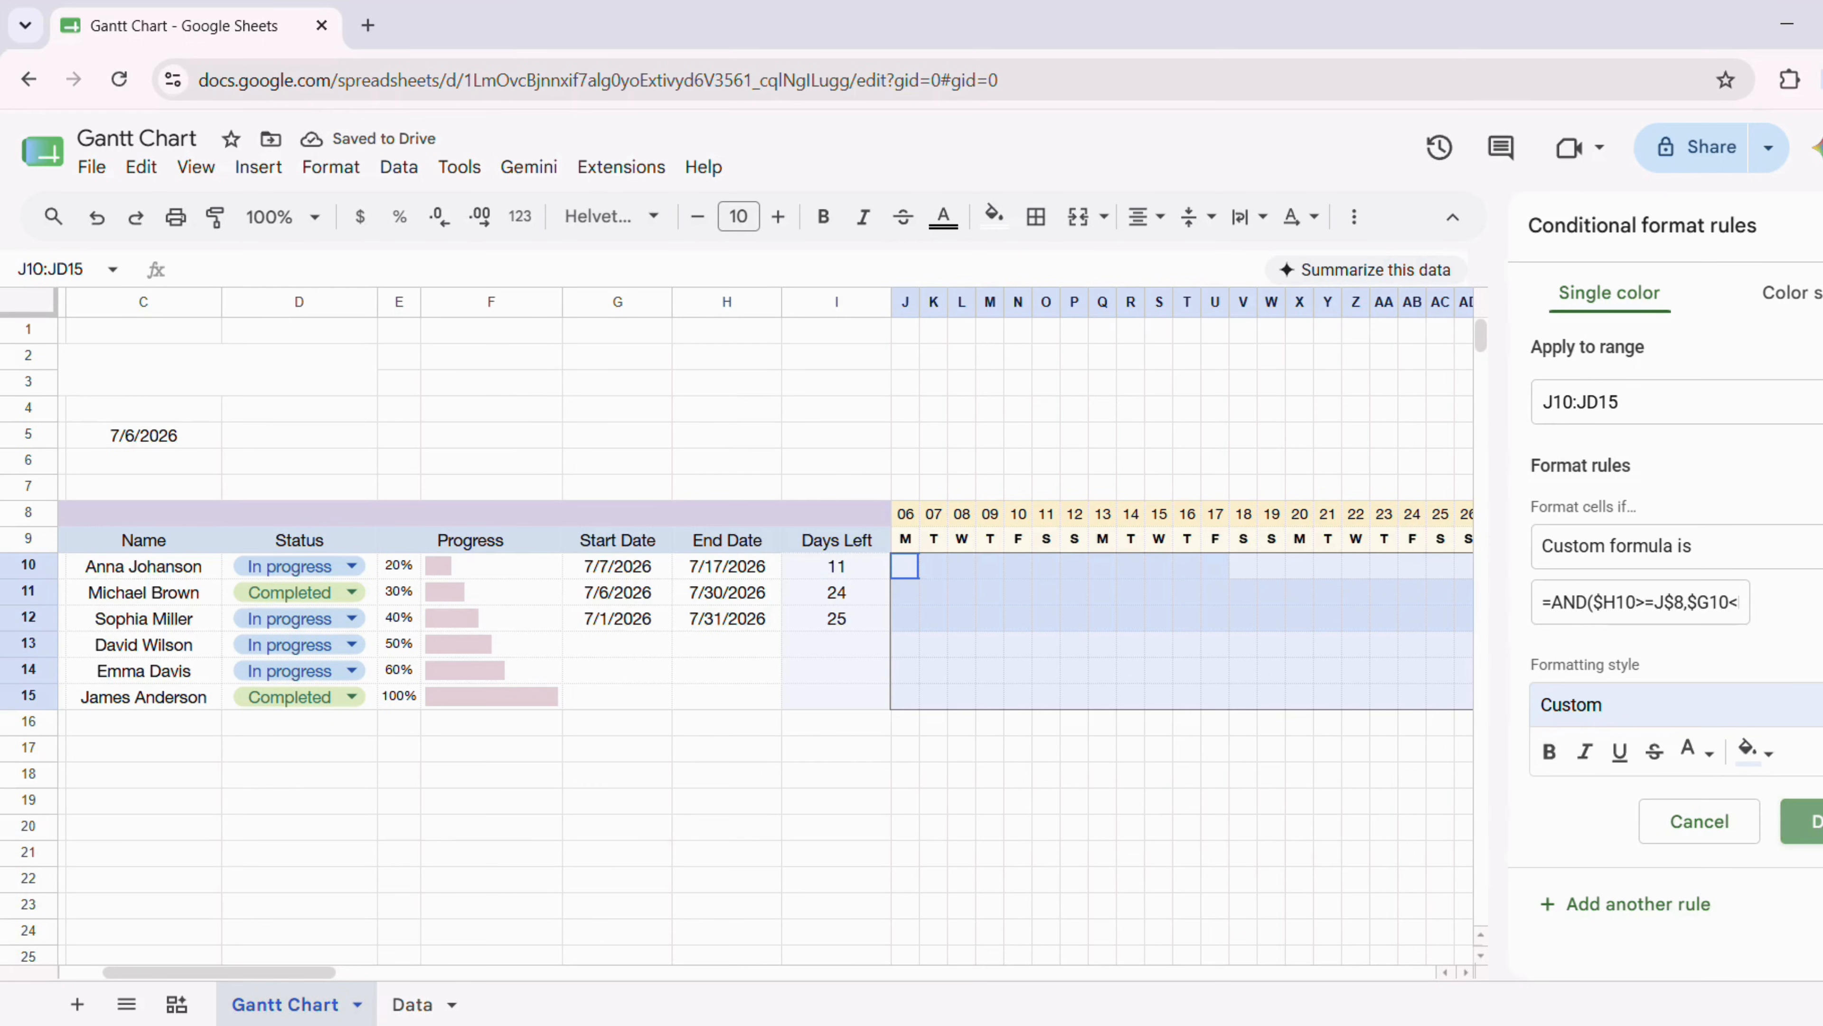
click(1821, 821)
click(1822, 226)
Set the Content Production task's start date to 7/14/2026 and its end date to 7/23/2026
click(593, 652)
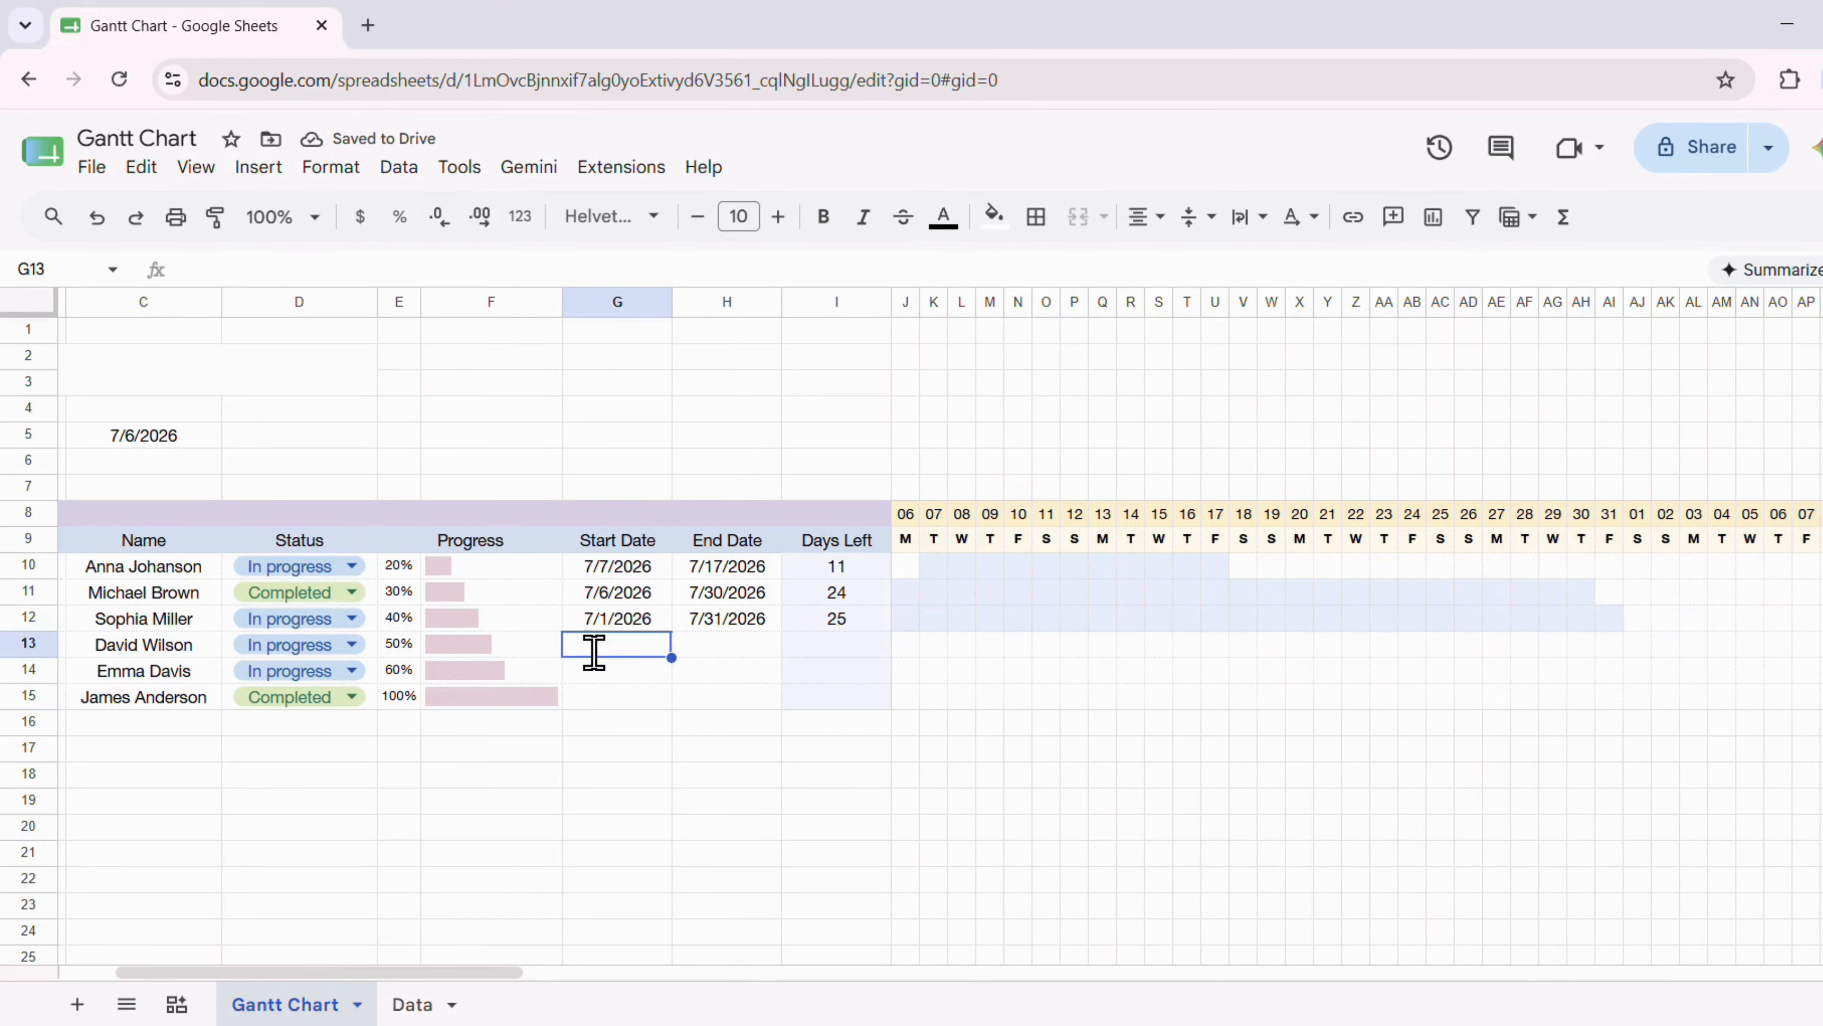
double_click(593, 652)
click(584, 837)
click(704, 647)
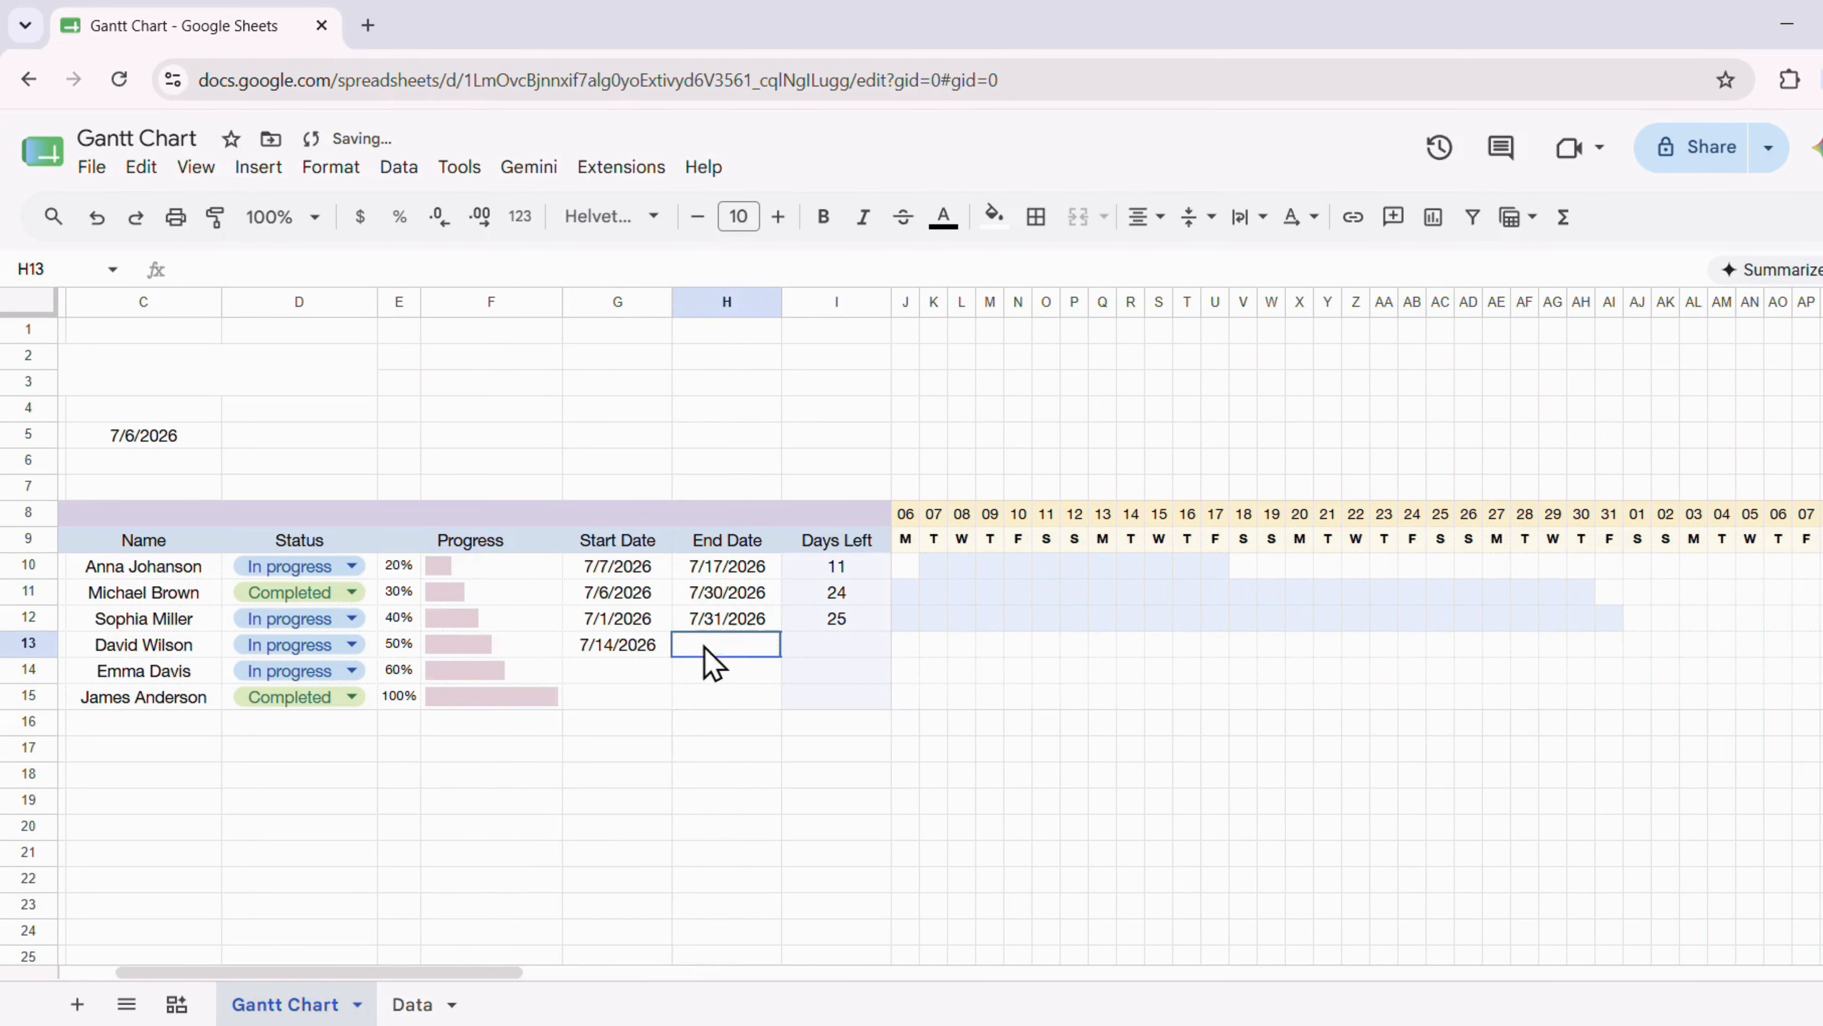
double_click(704, 648)
click(776, 867)
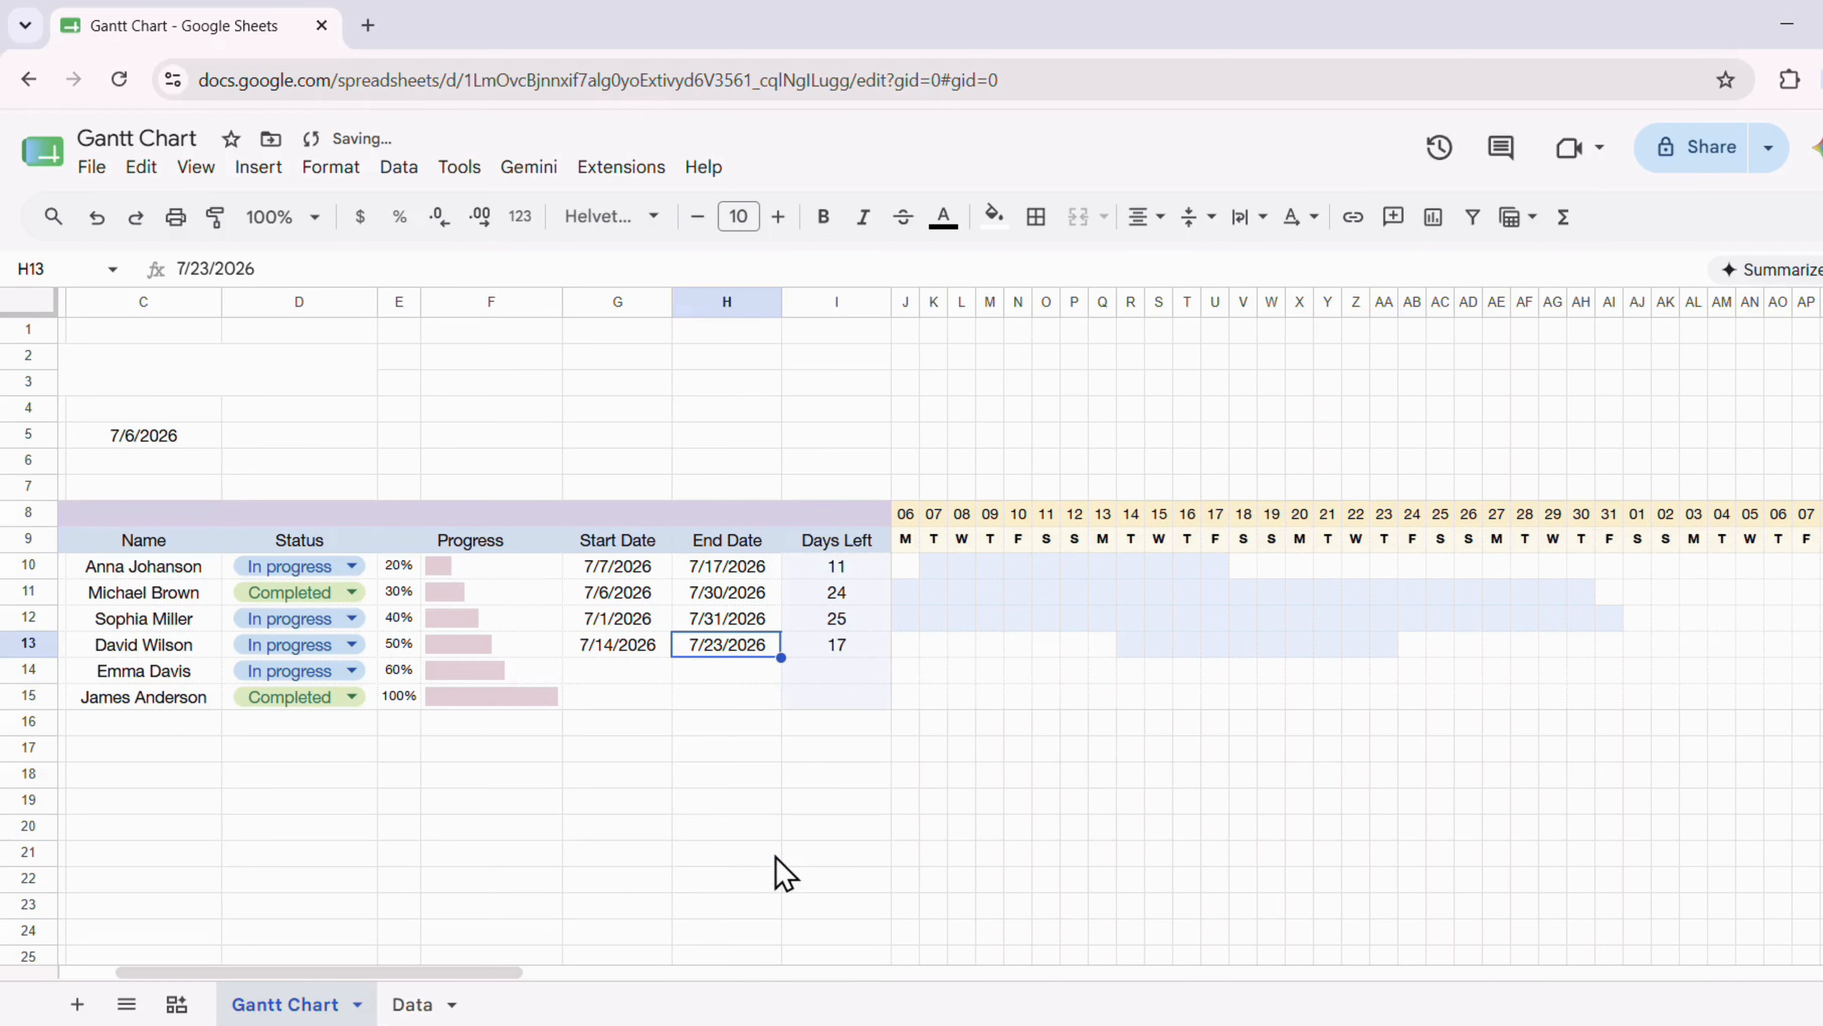
Set the Review & Feedback task's start date to 7/2/2026 and its end date to 7/18/2026
click(611, 671)
double_click(612, 672)
click(623, 417)
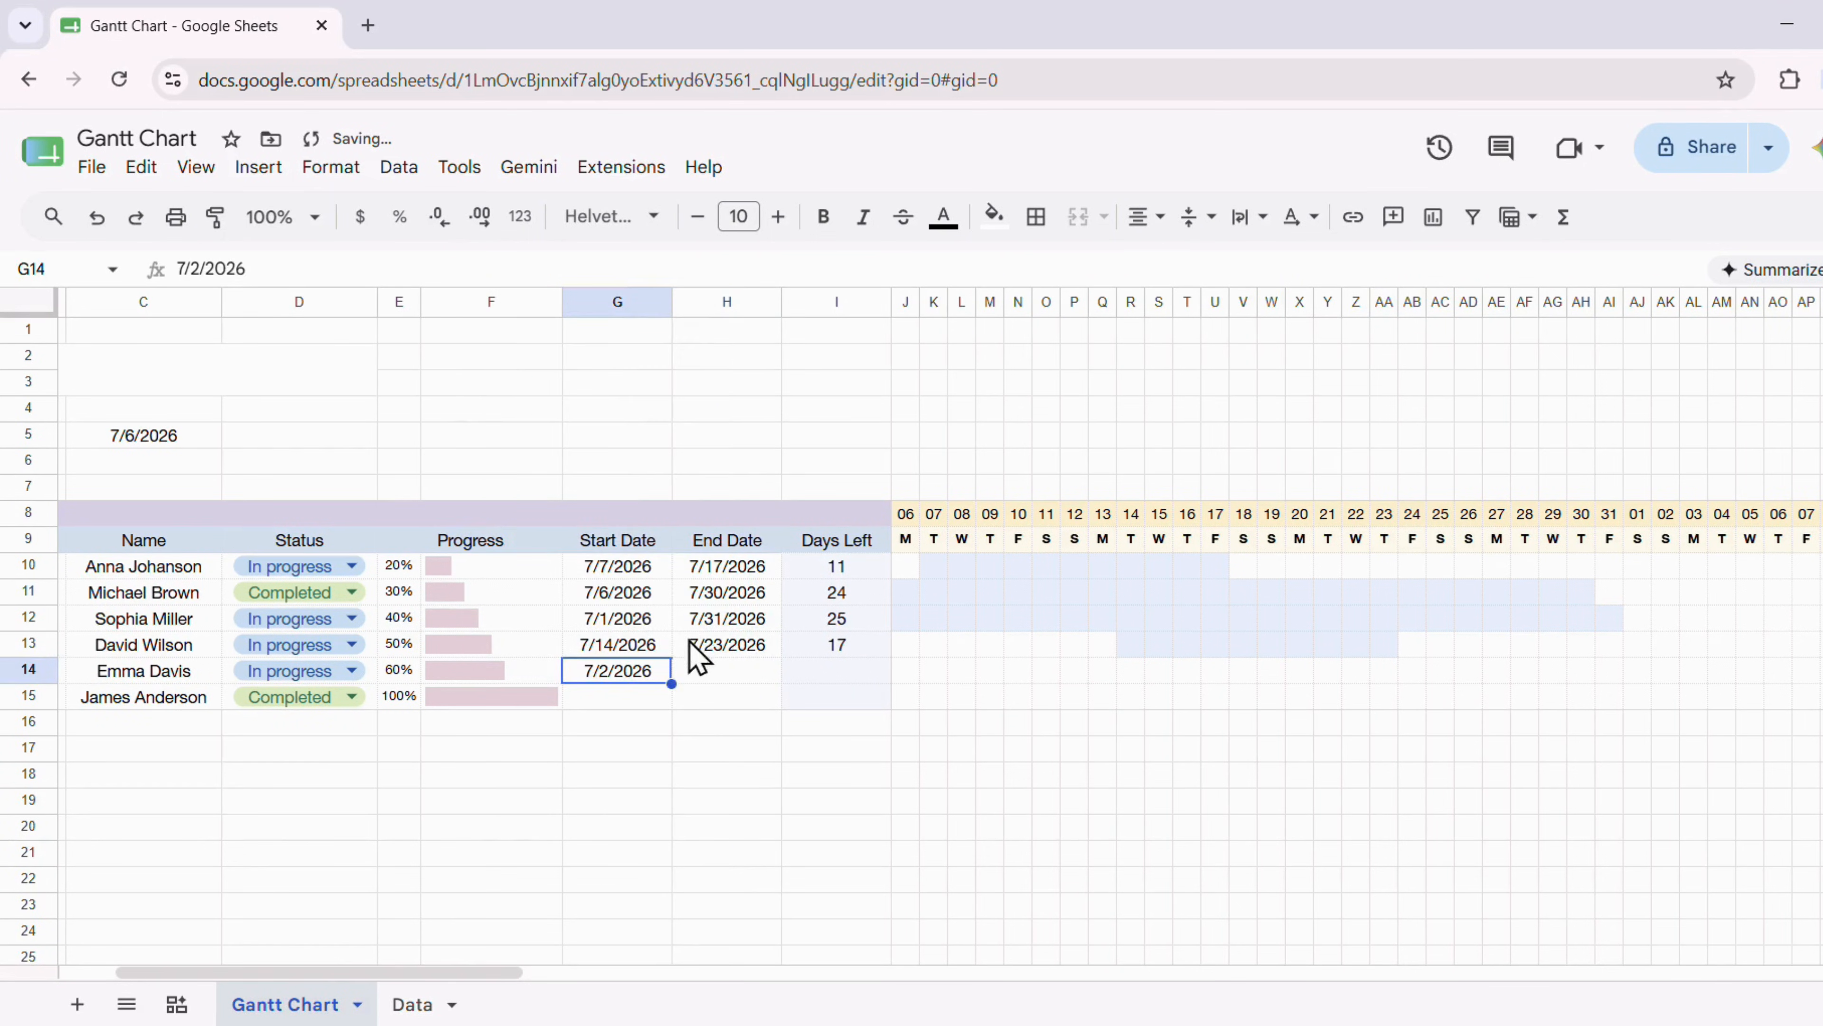
click(698, 650)
click(711, 673)
double_click(711, 674)
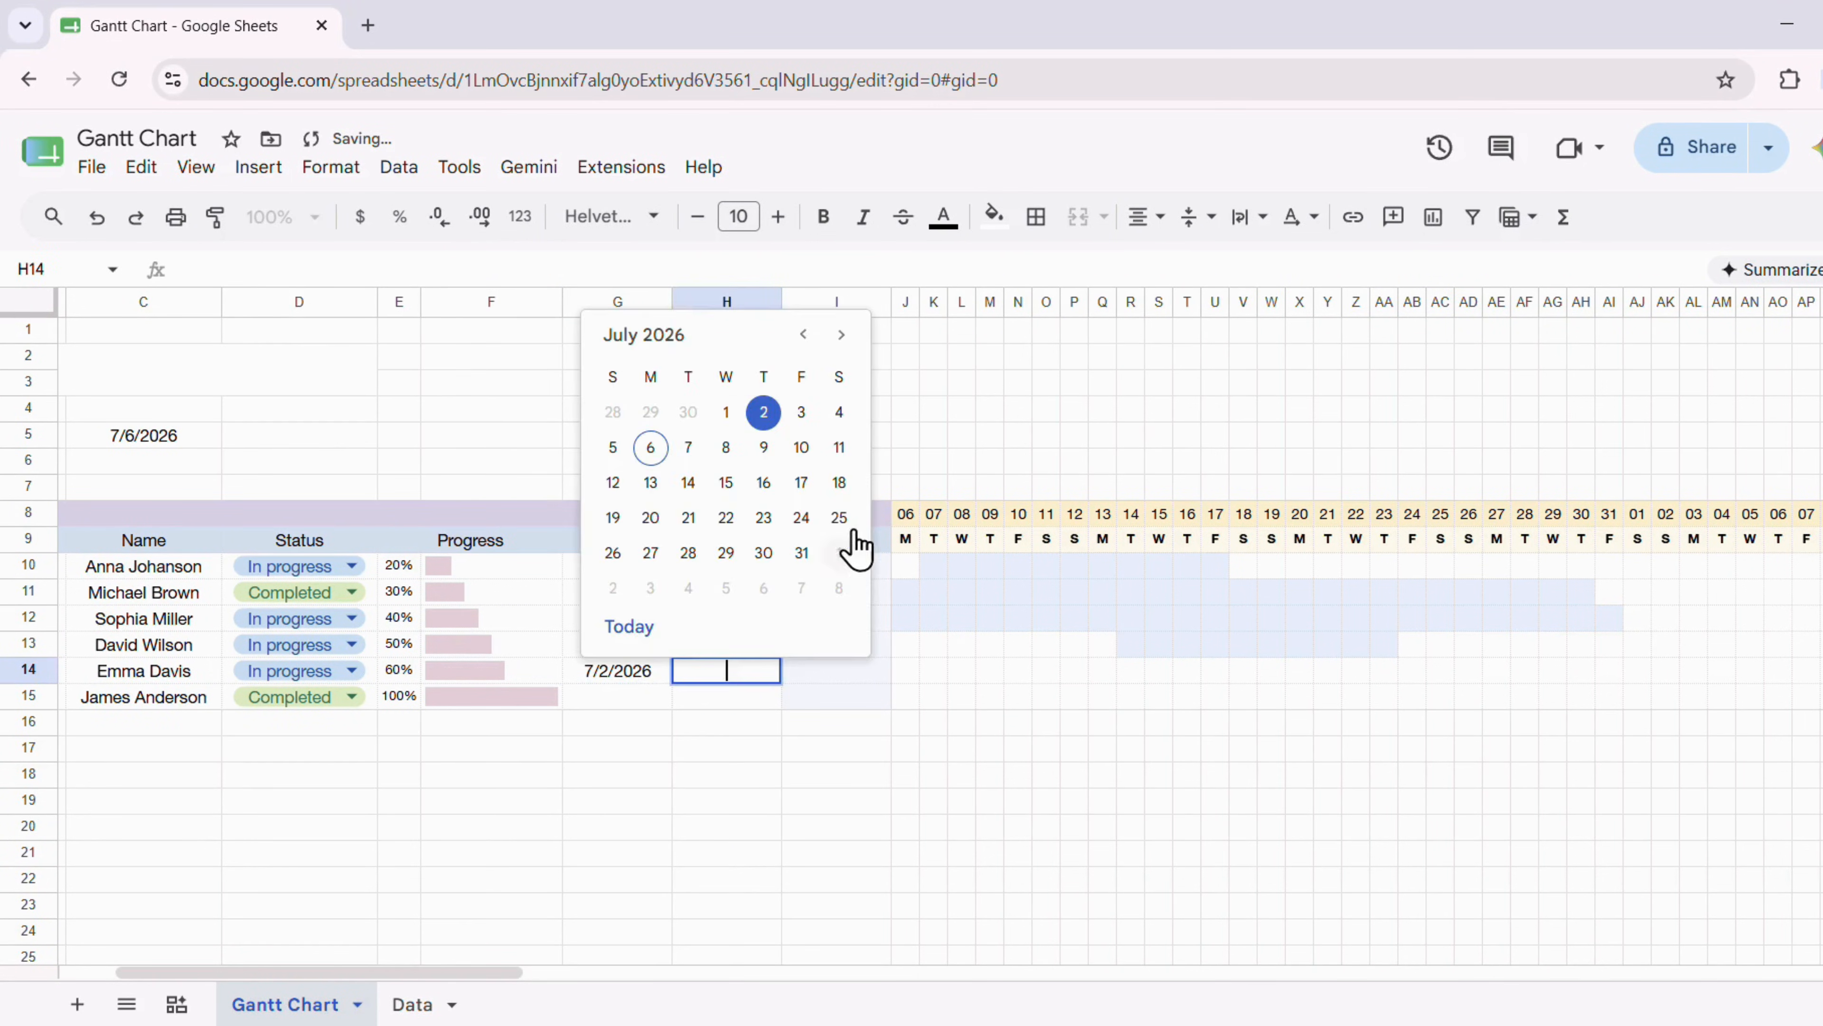
click(839, 482)
Set the Final Delivery task's start date to 7/27/2026 and its end date to 7/31/2026
click(629, 700)
double_click(629, 700)
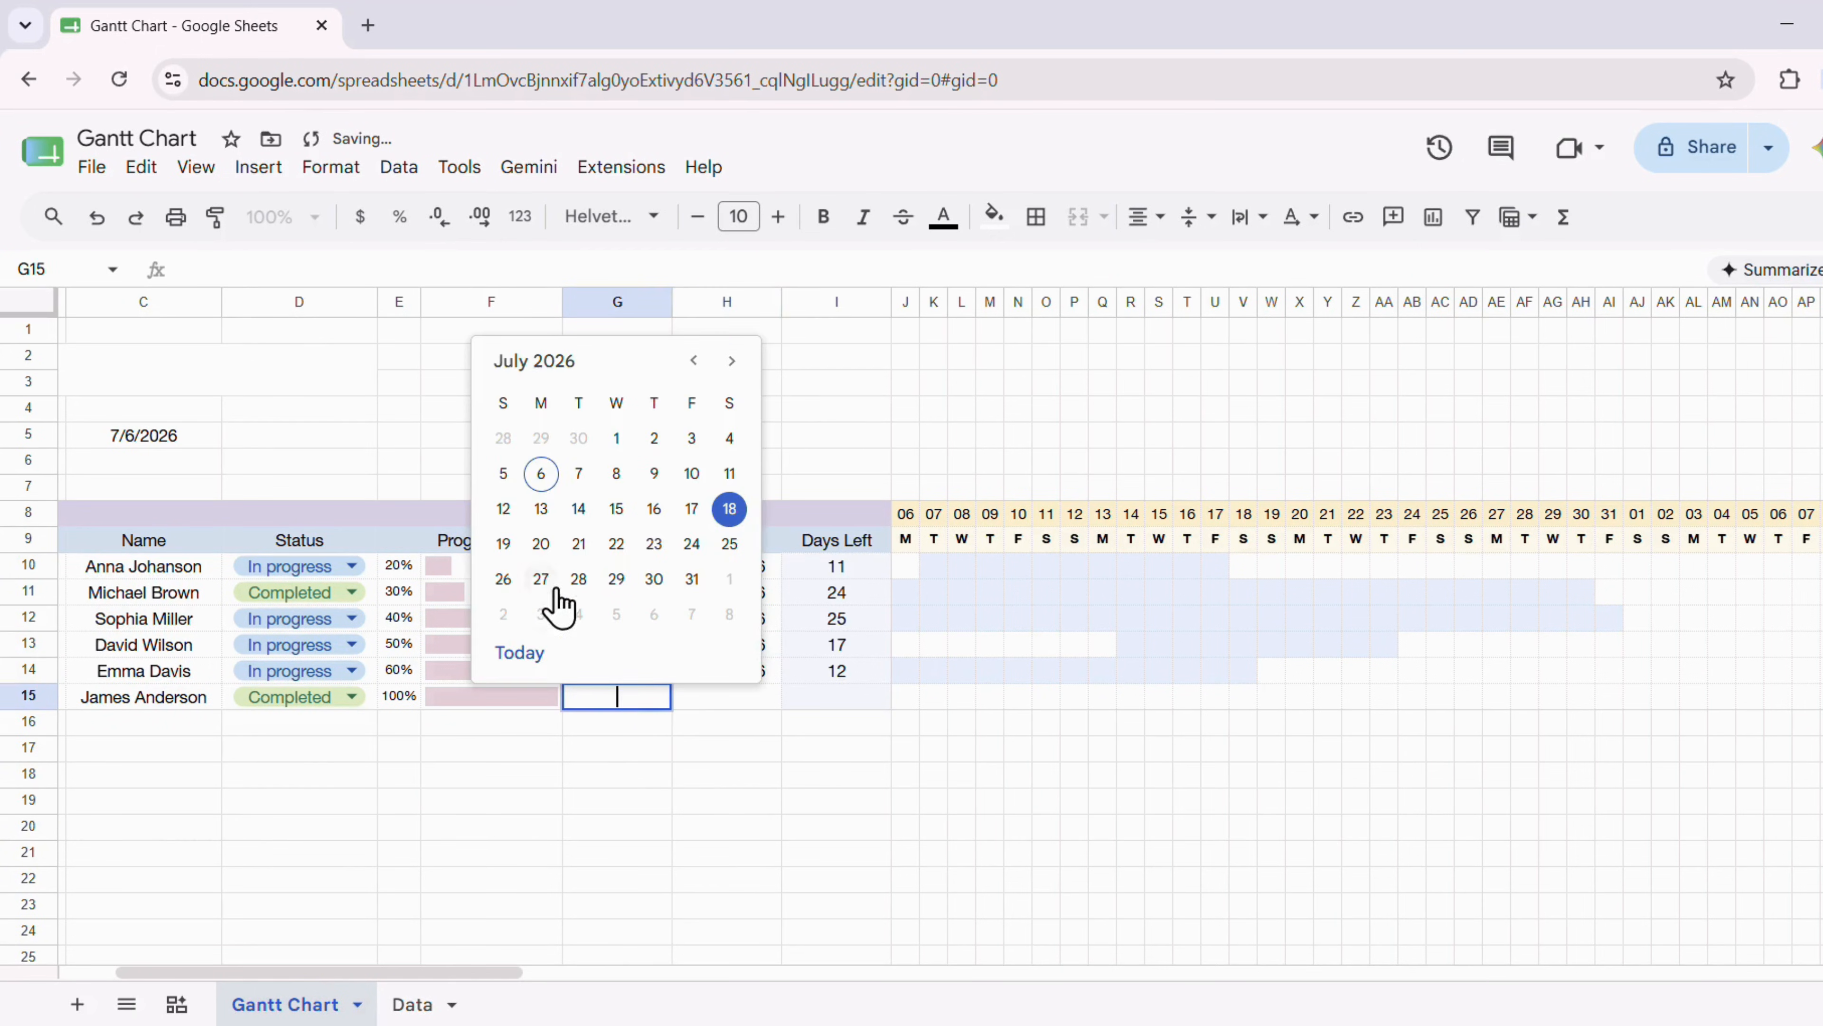
click(540, 580)
click(734, 700)
double_click(733, 701)
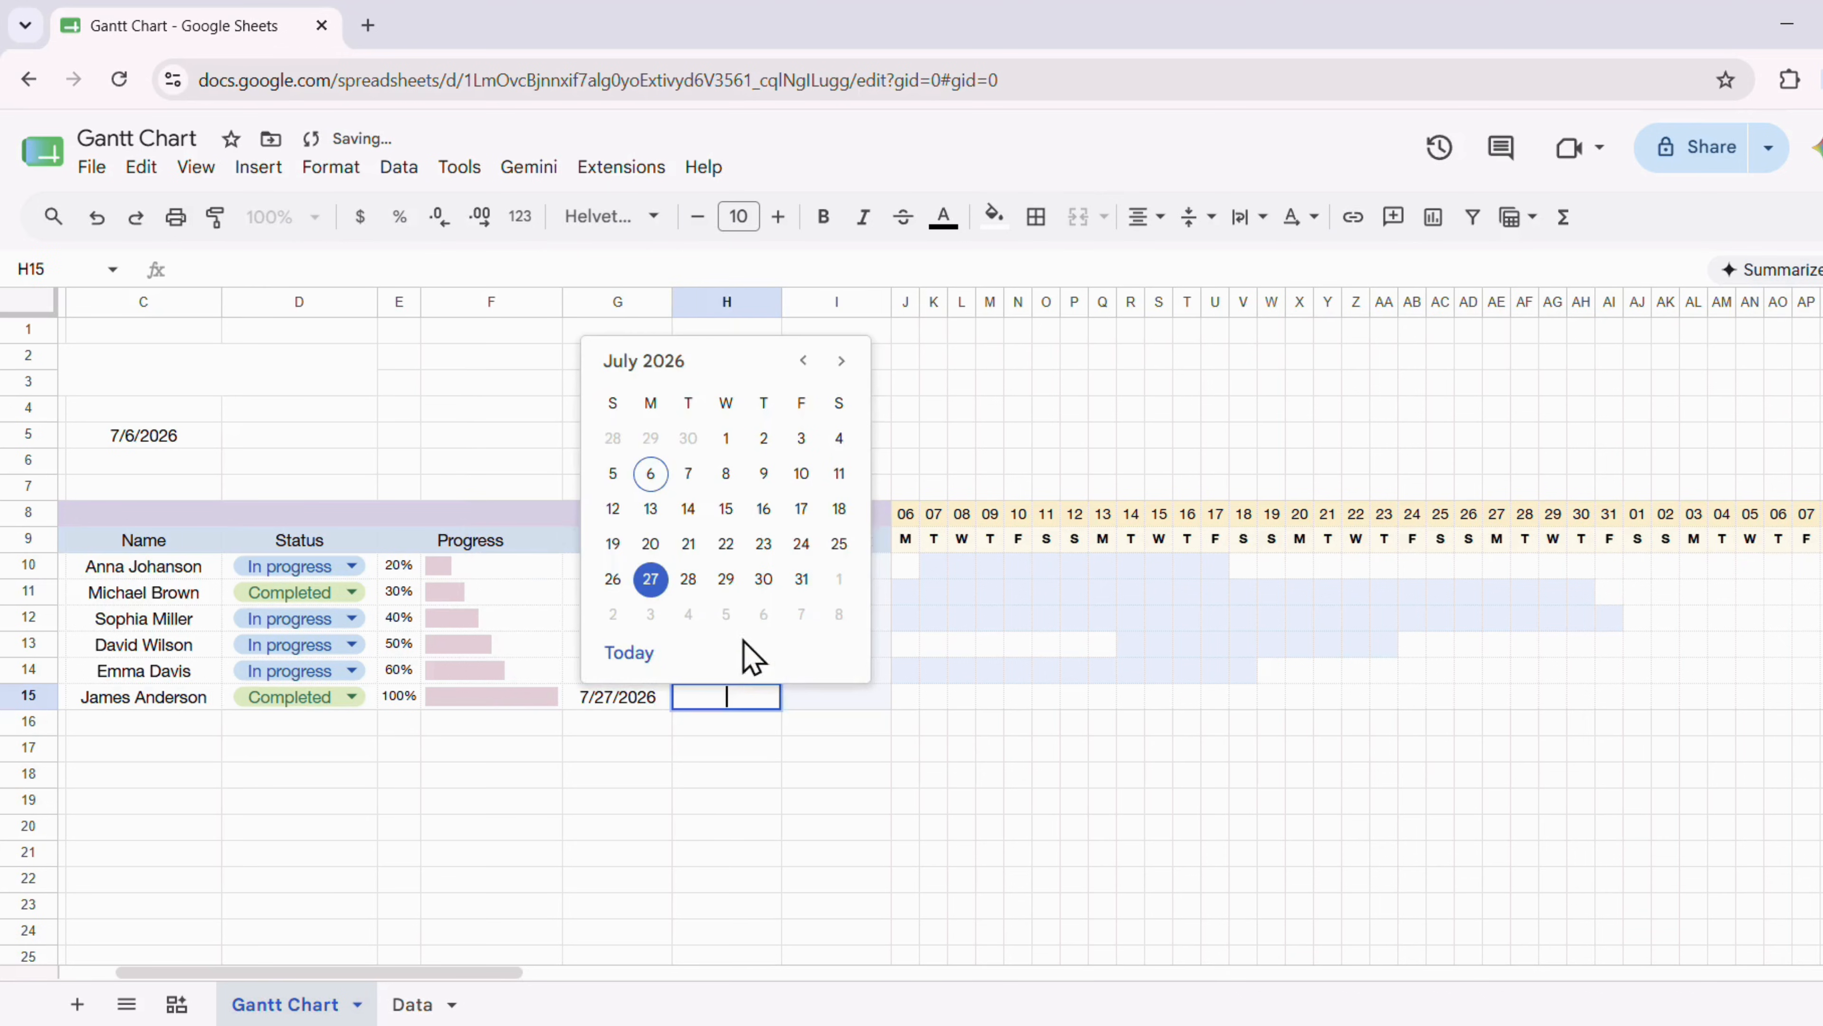
click(802, 593)
Change the start dates of Research & Requirements to 7/9/2026 and Concept Creation to 7/13/2026
double_click(636, 595)
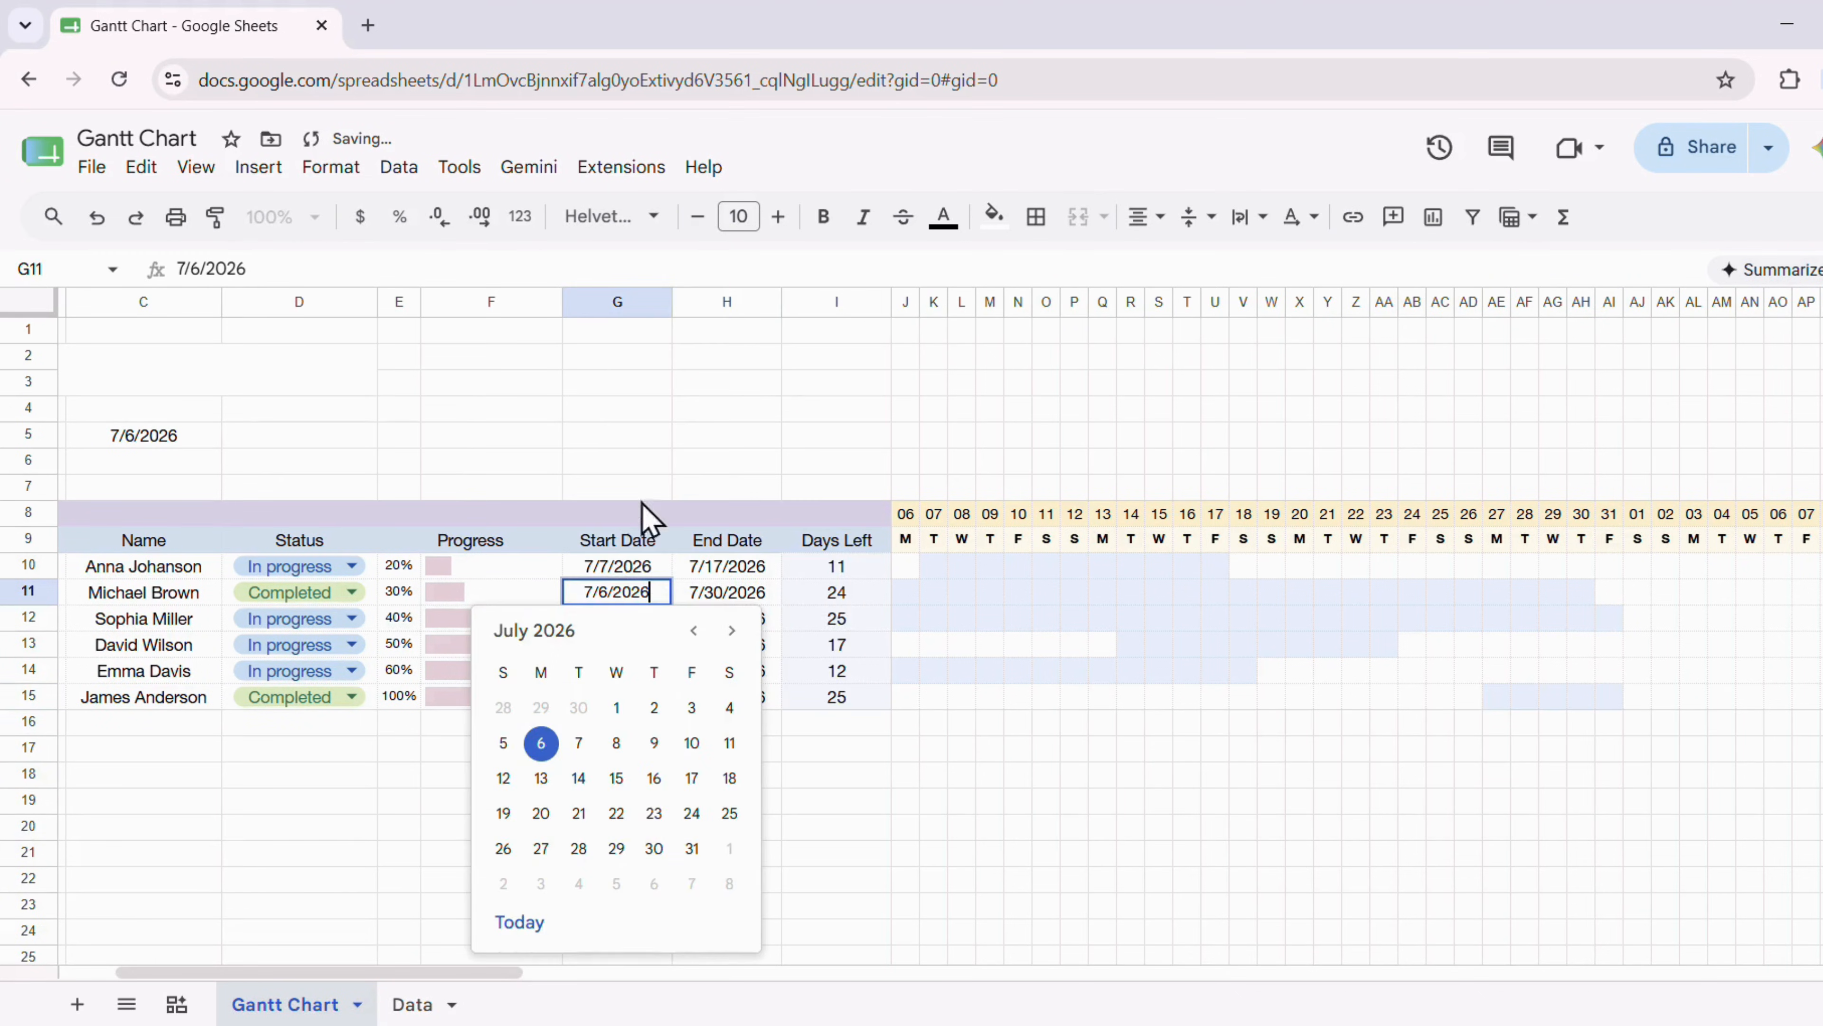
click(673, 747)
click(635, 620)
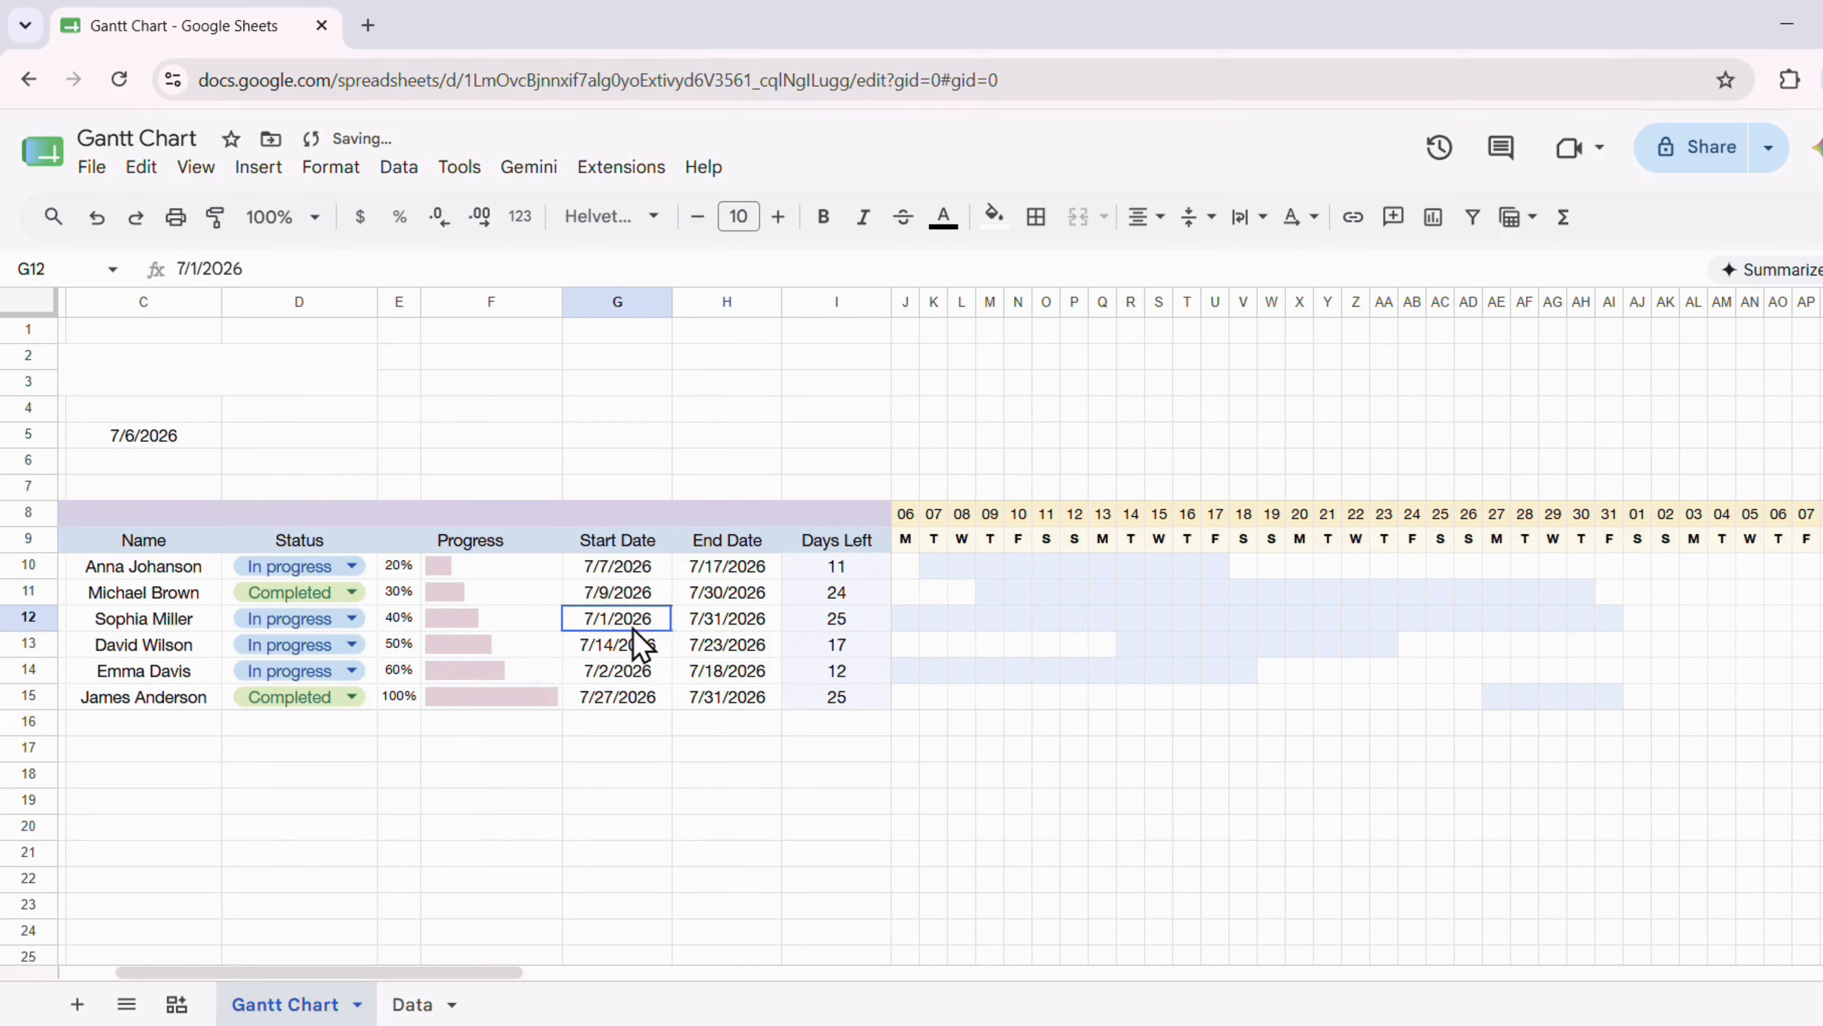
double_click(635, 620)
click(547, 809)
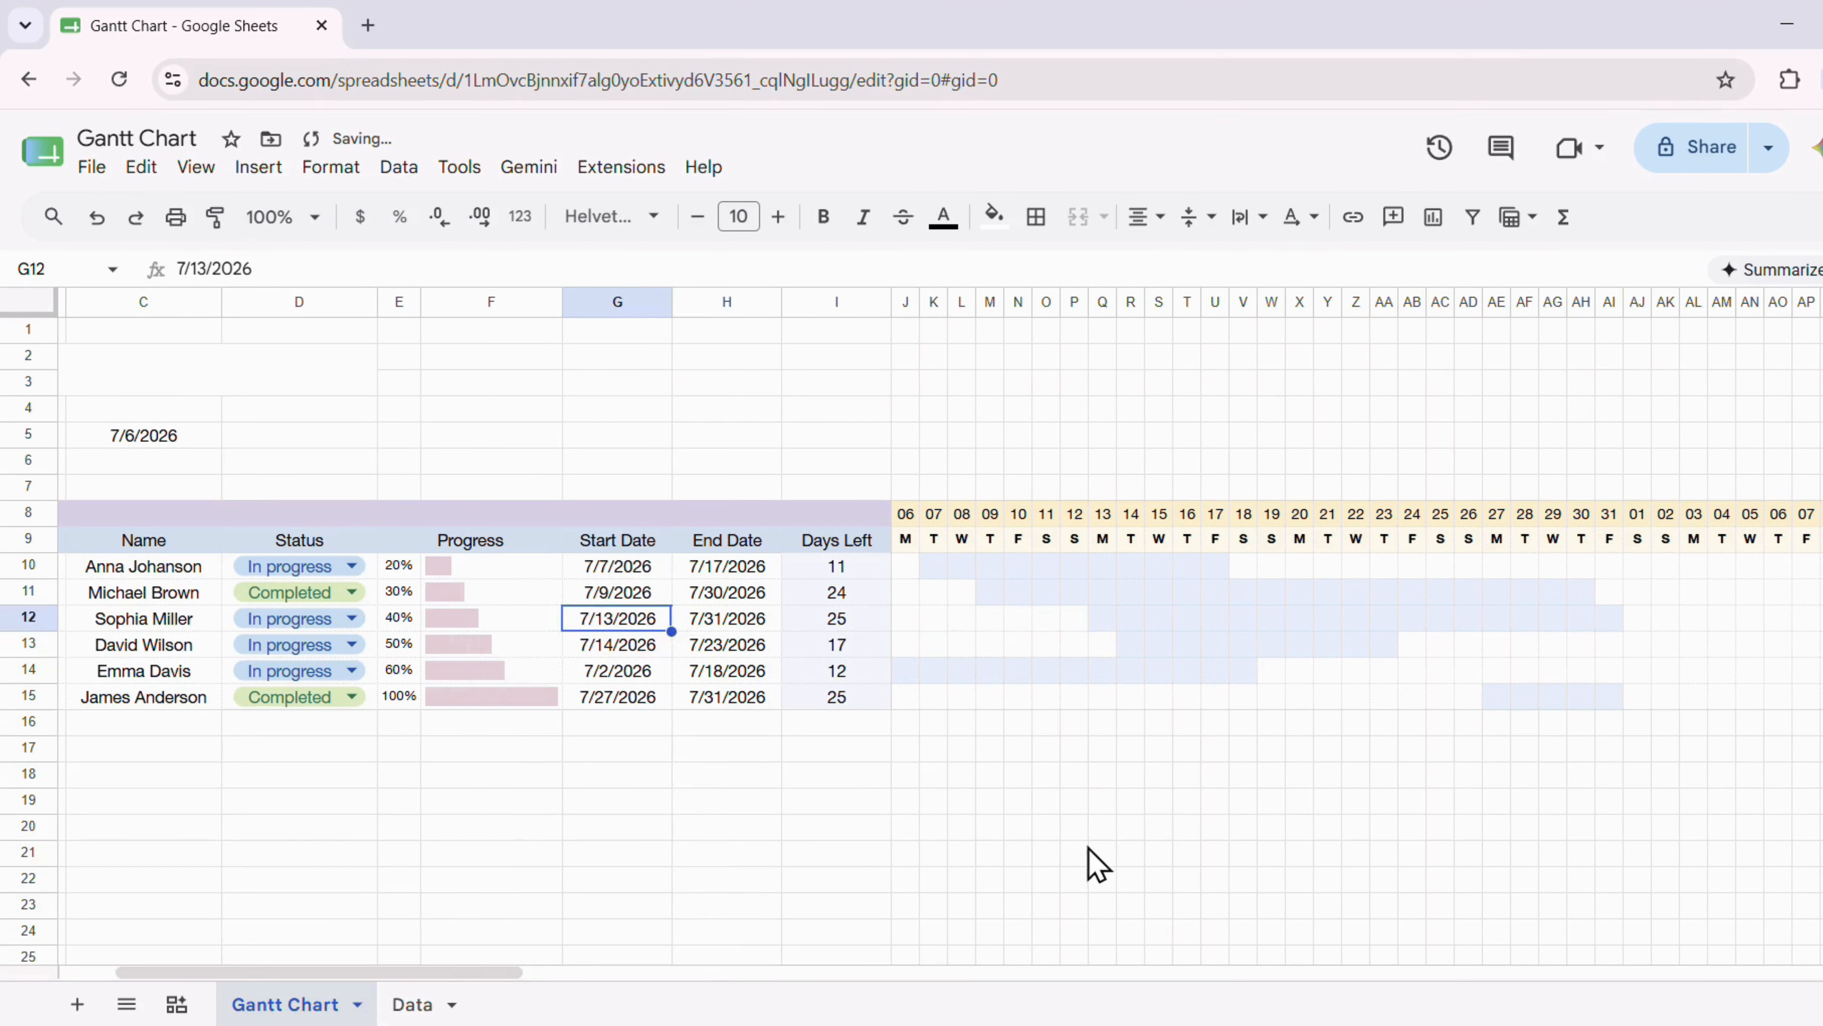
click(1094, 832)
Turn off the display of gridlines in the Gantt Chart sheet
drag(542, 973, 352, 974)
drag(1173, 515, 1364, 682)
click(195, 167)
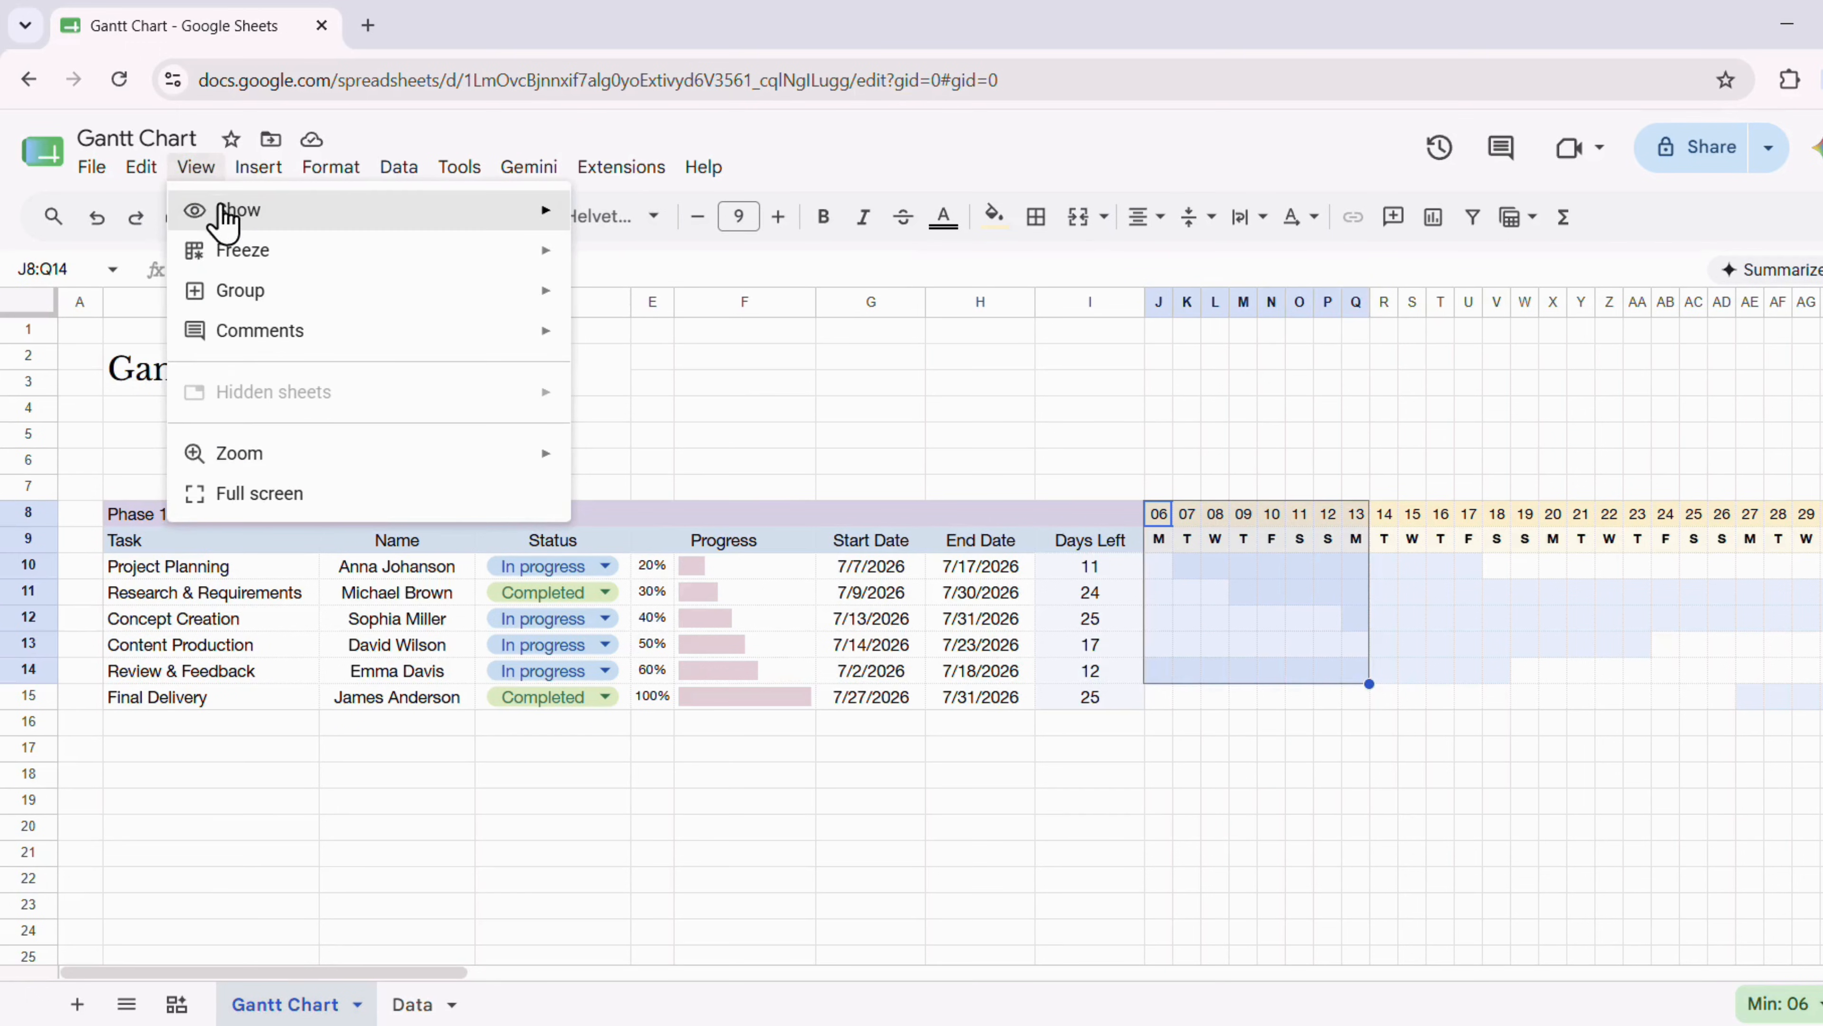
mouse_move(225, 210)
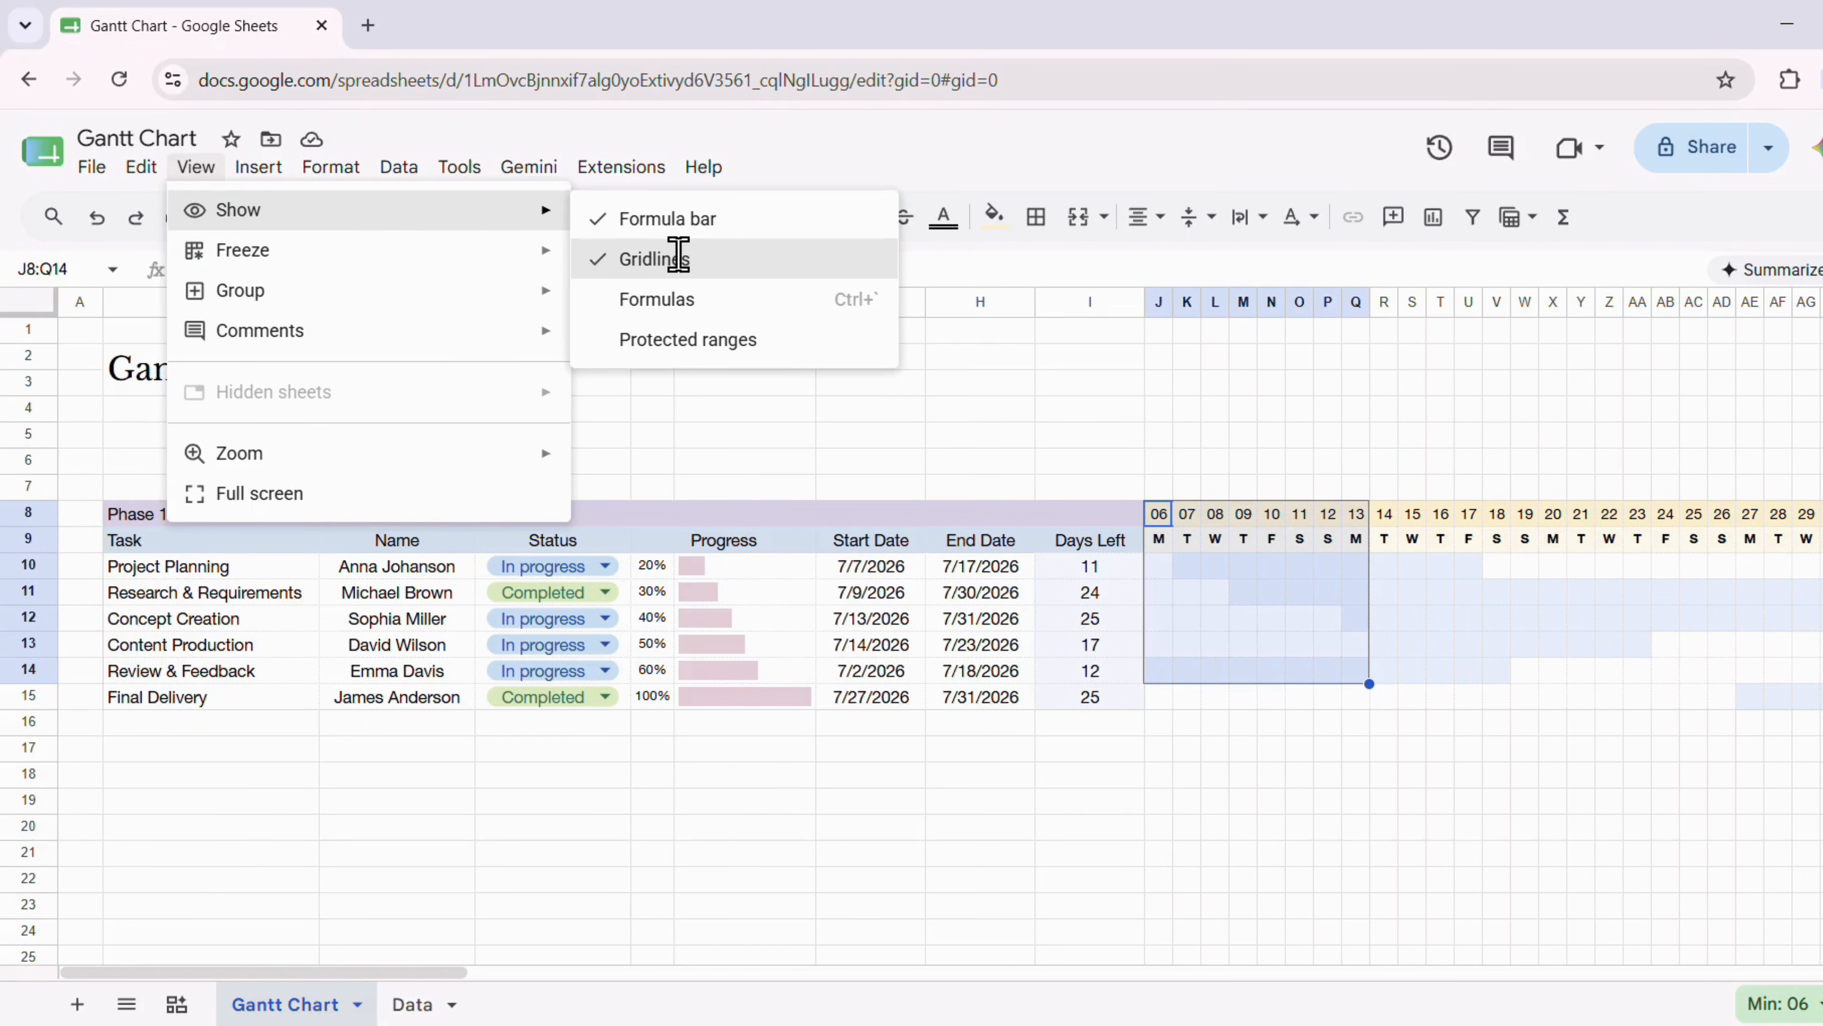
click(678, 258)
click(1088, 776)
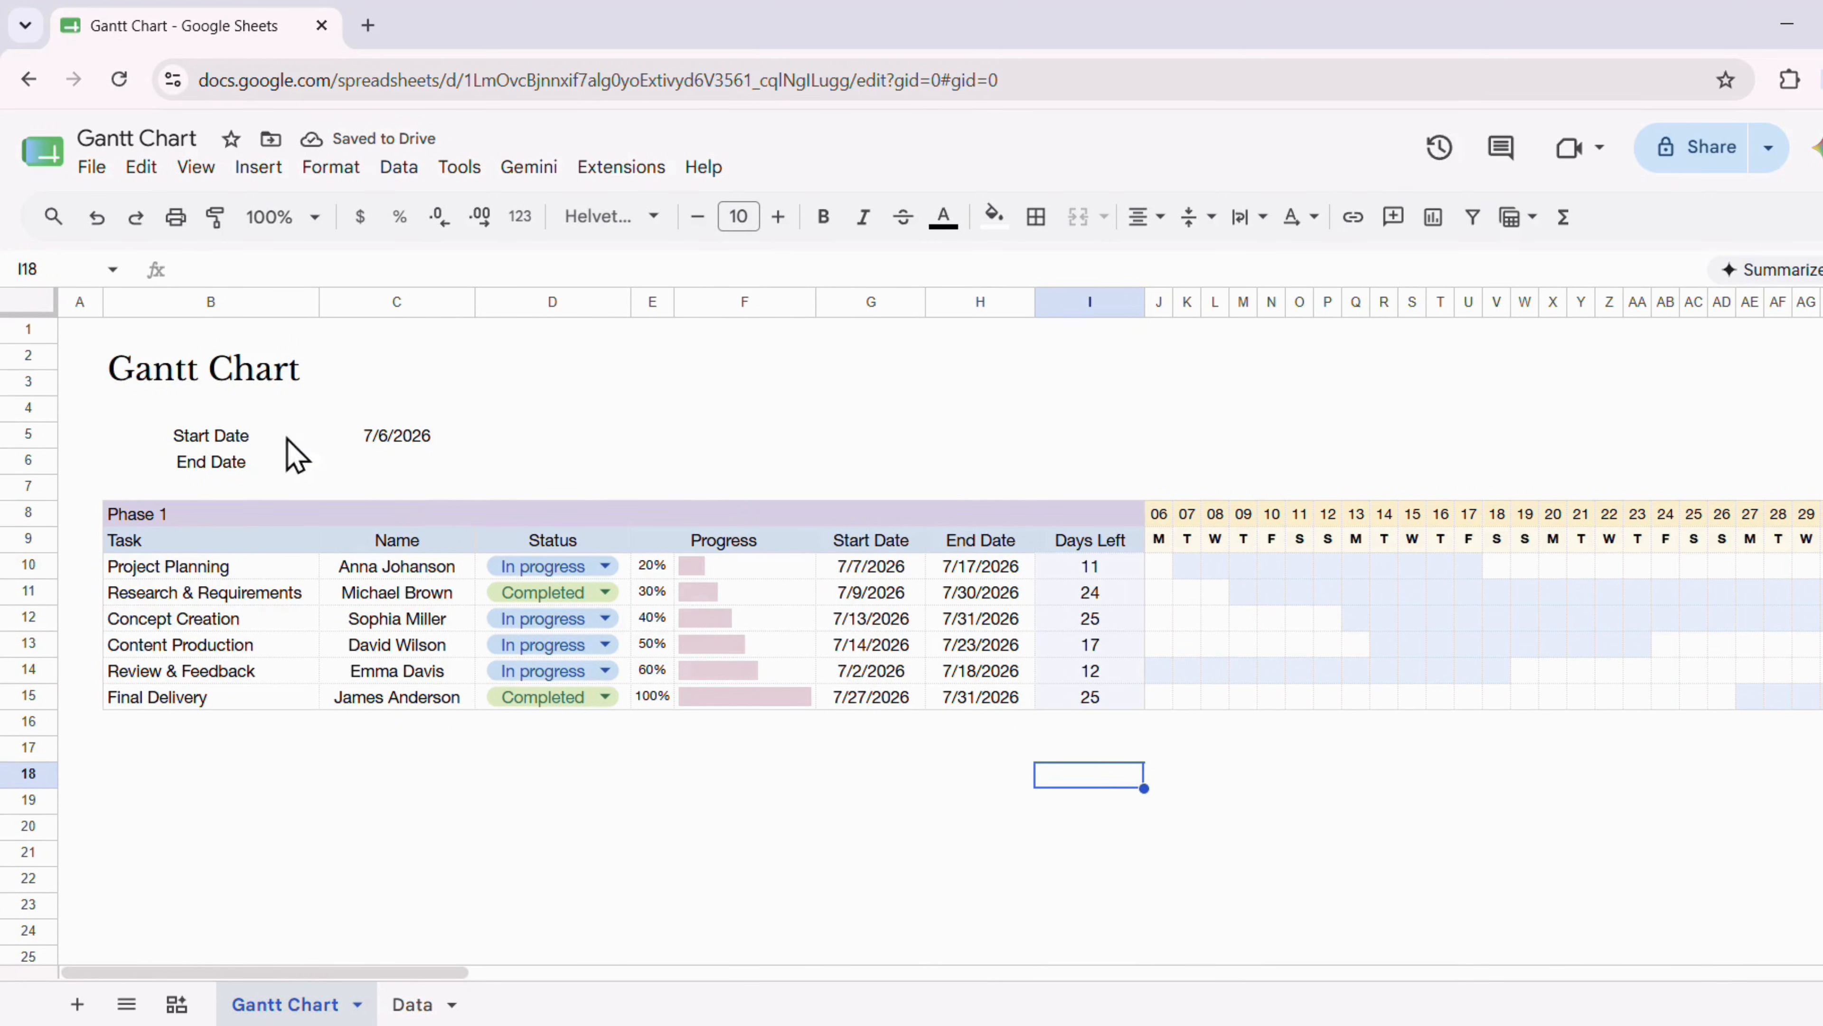
Add outer and inner borders to the Start Date and End Date block B5:C6, choosing the dotted line style
drag(287, 440, 394, 438)
click(1036, 220)
click(1058, 272)
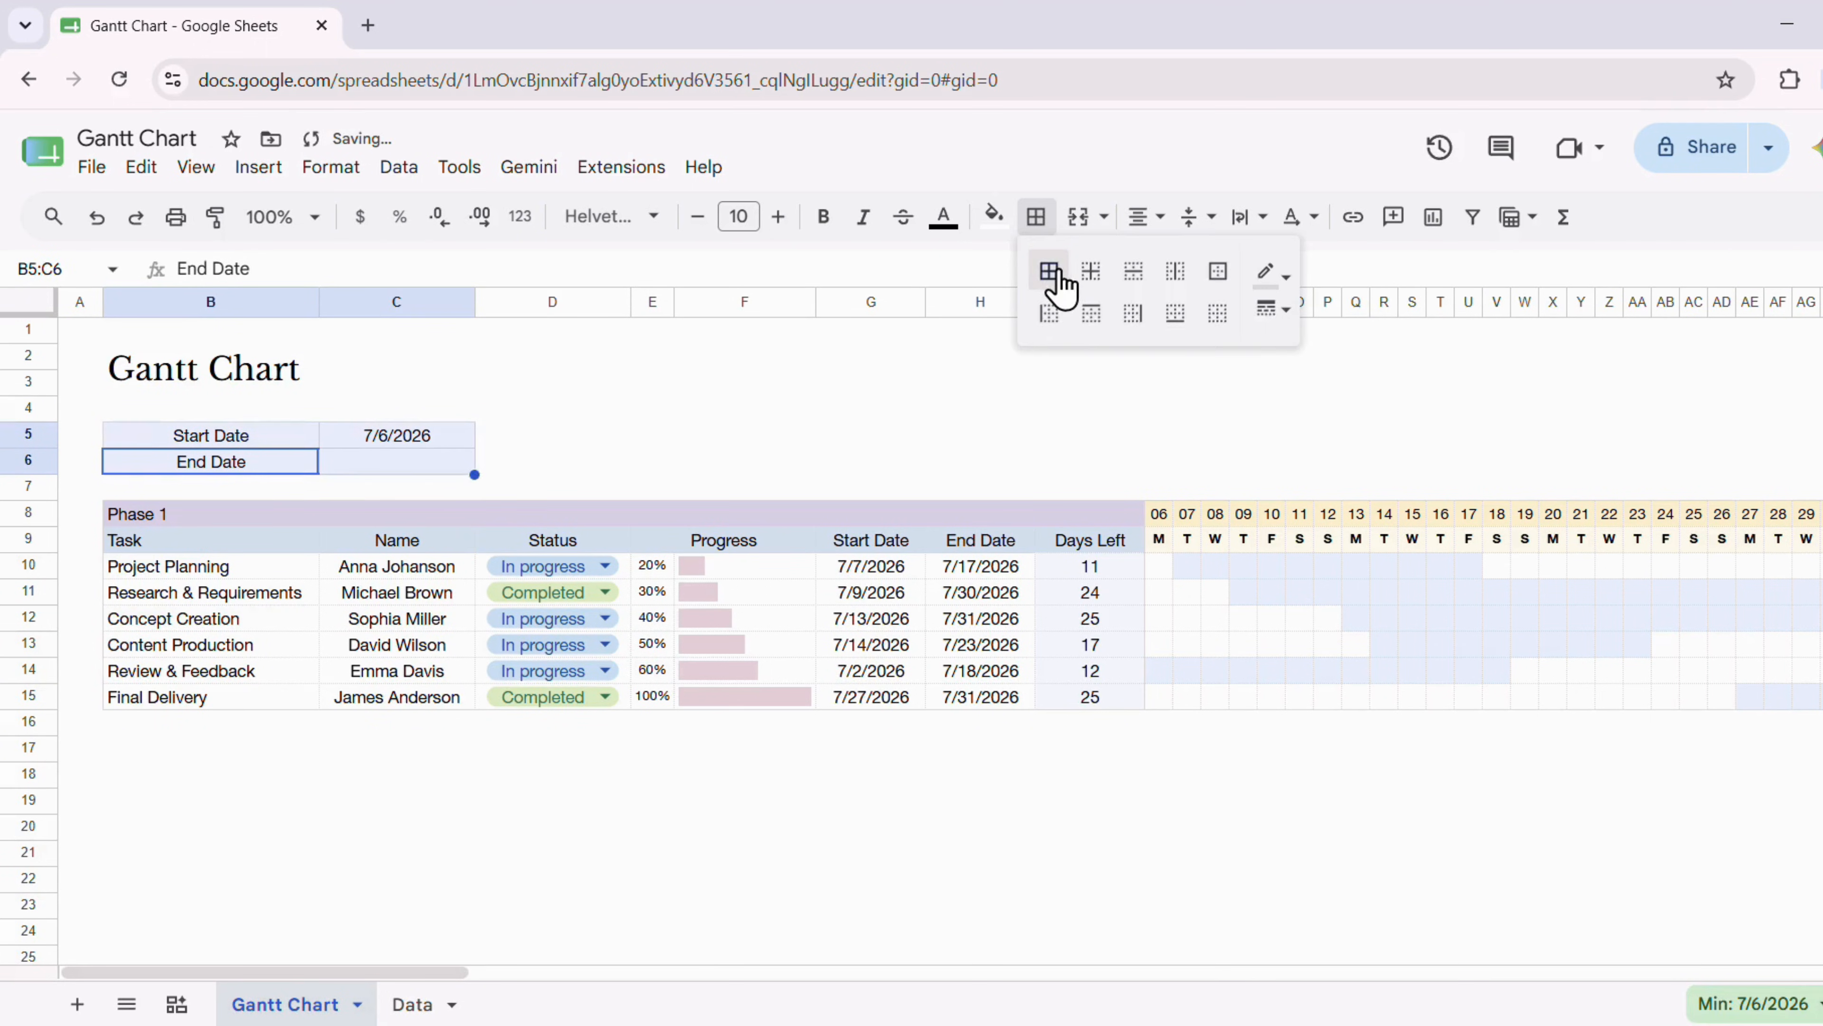
click(1090, 272)
click(1275, 311)
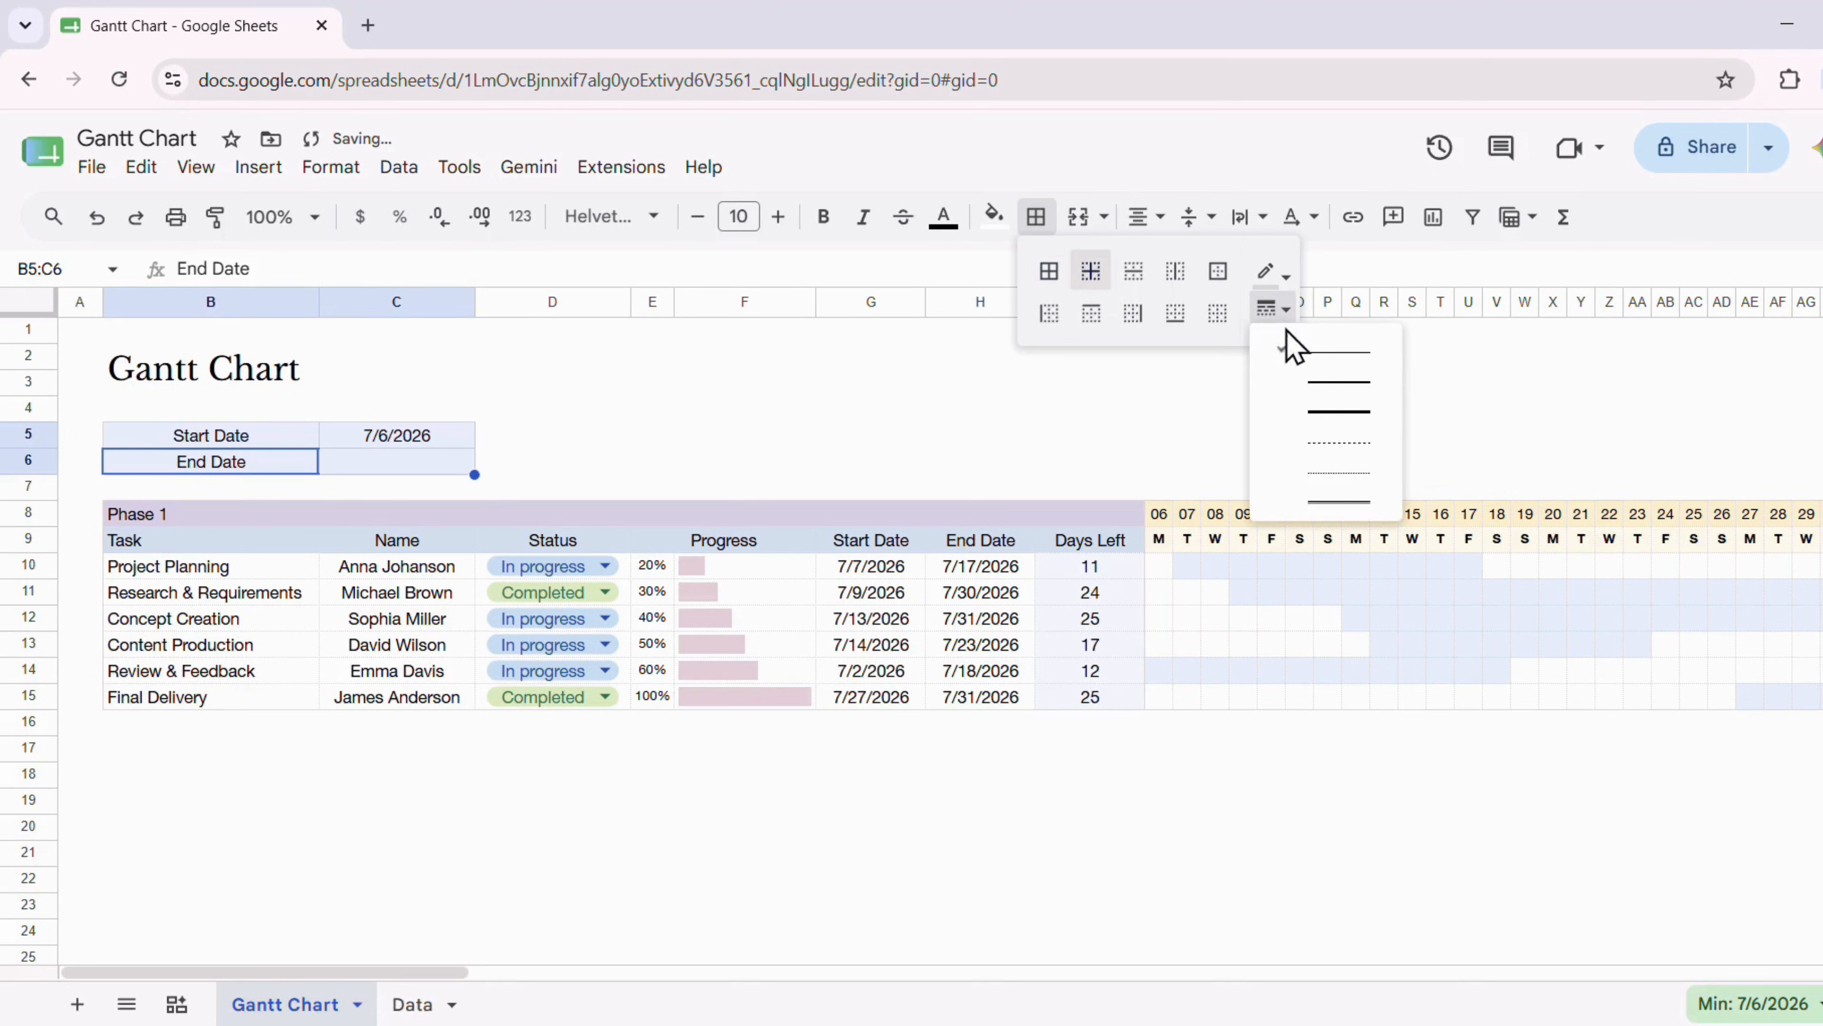
click(1314, 474)
click(1079, 447)
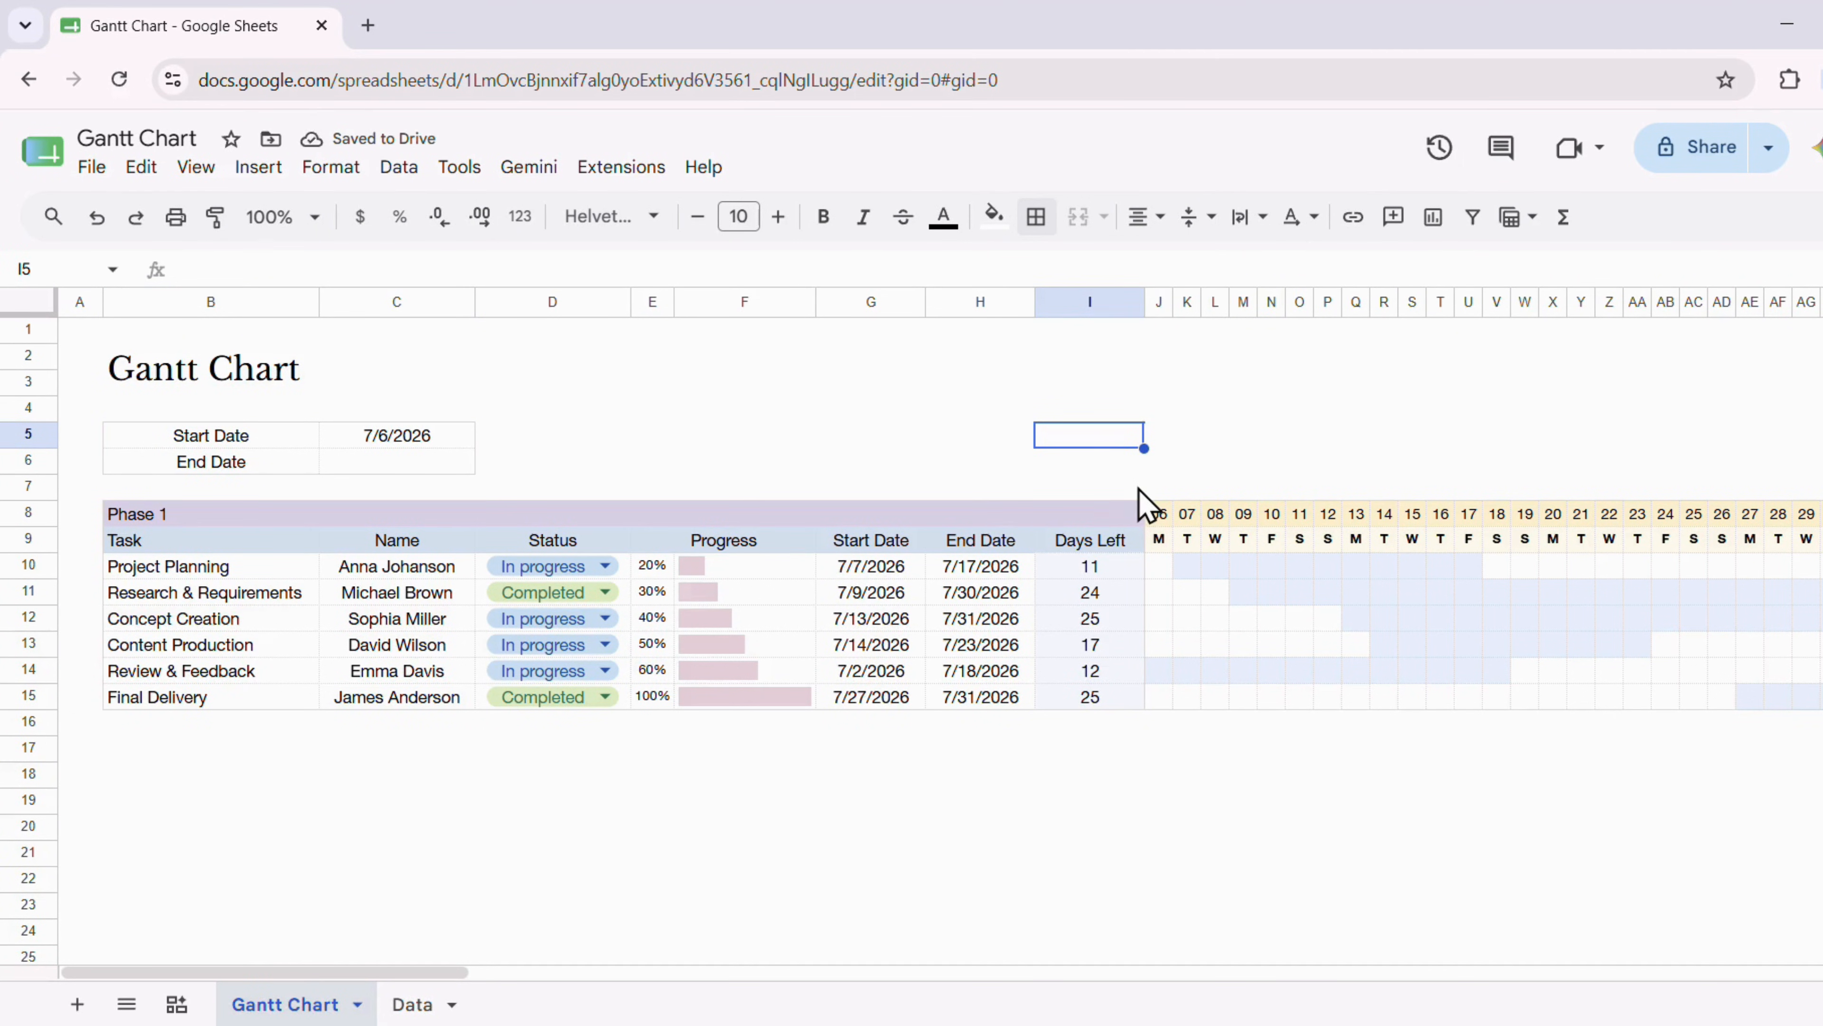
Merge J7:P7 above the first seven timeline dates and link the merged cell to the first date with =J8
drag(1159, 487, 1330, 503)
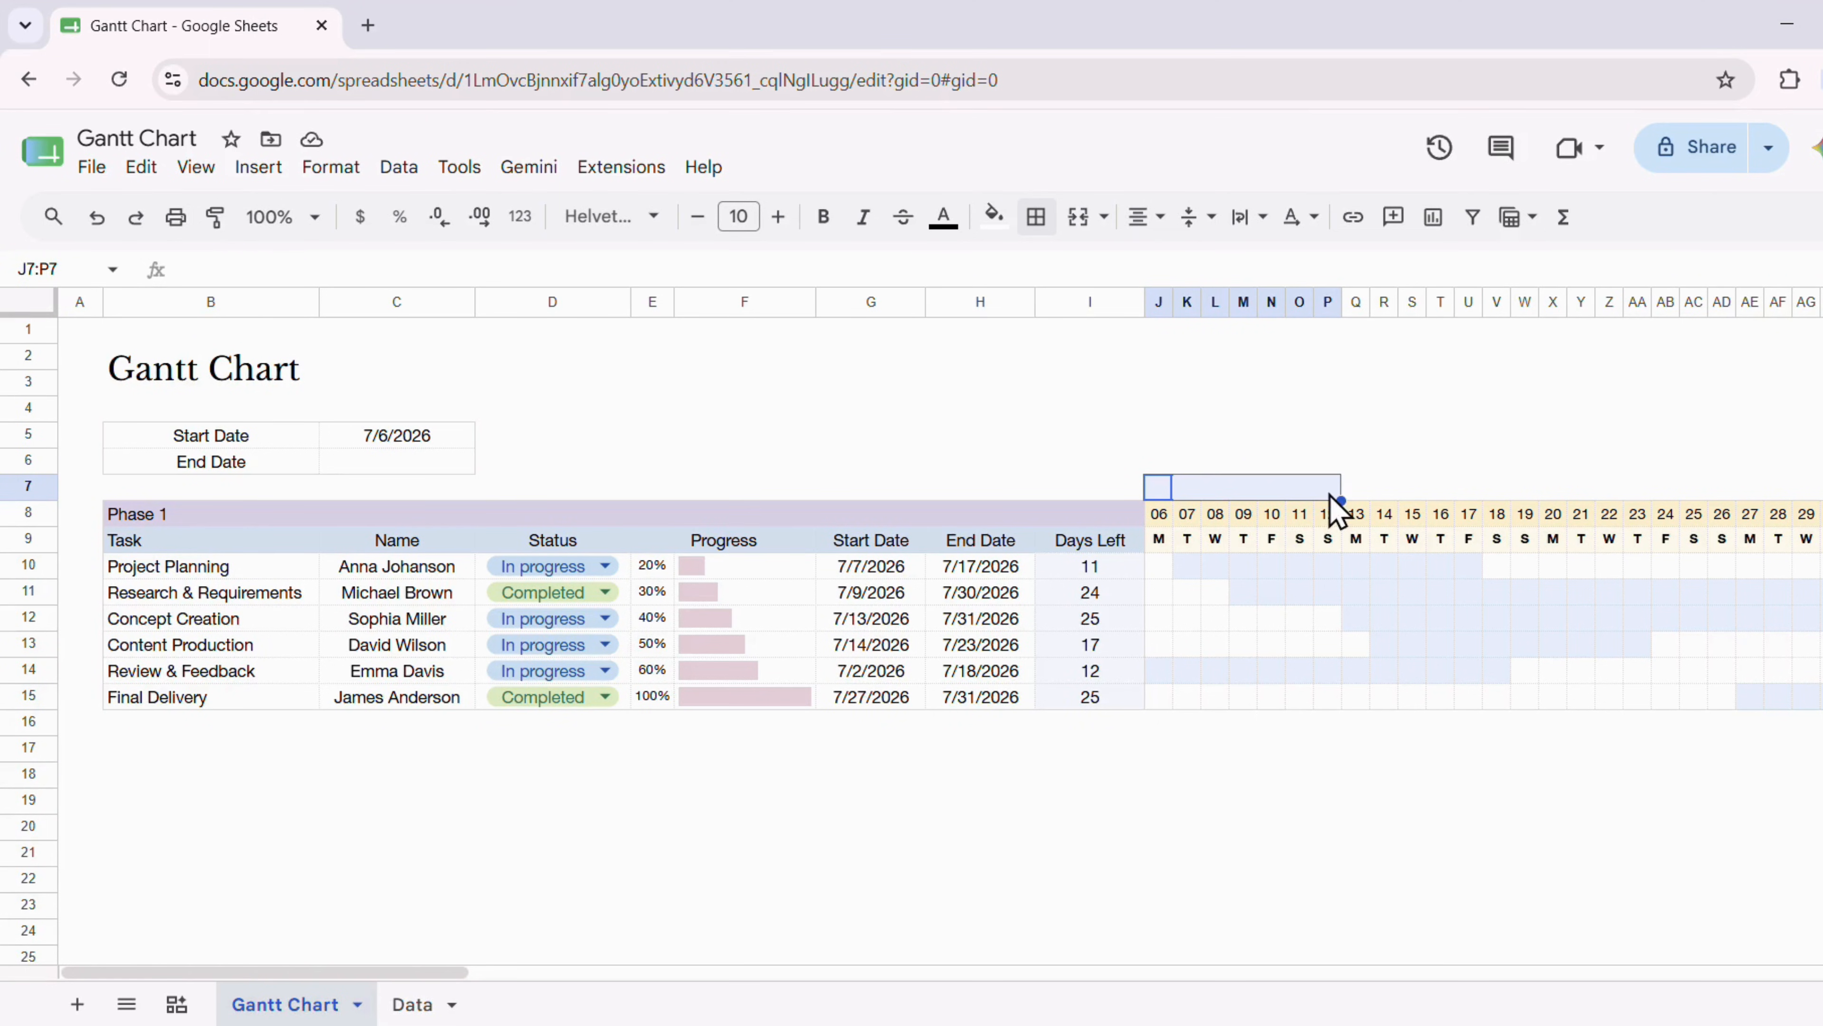
click(1078, 217)
text(=)
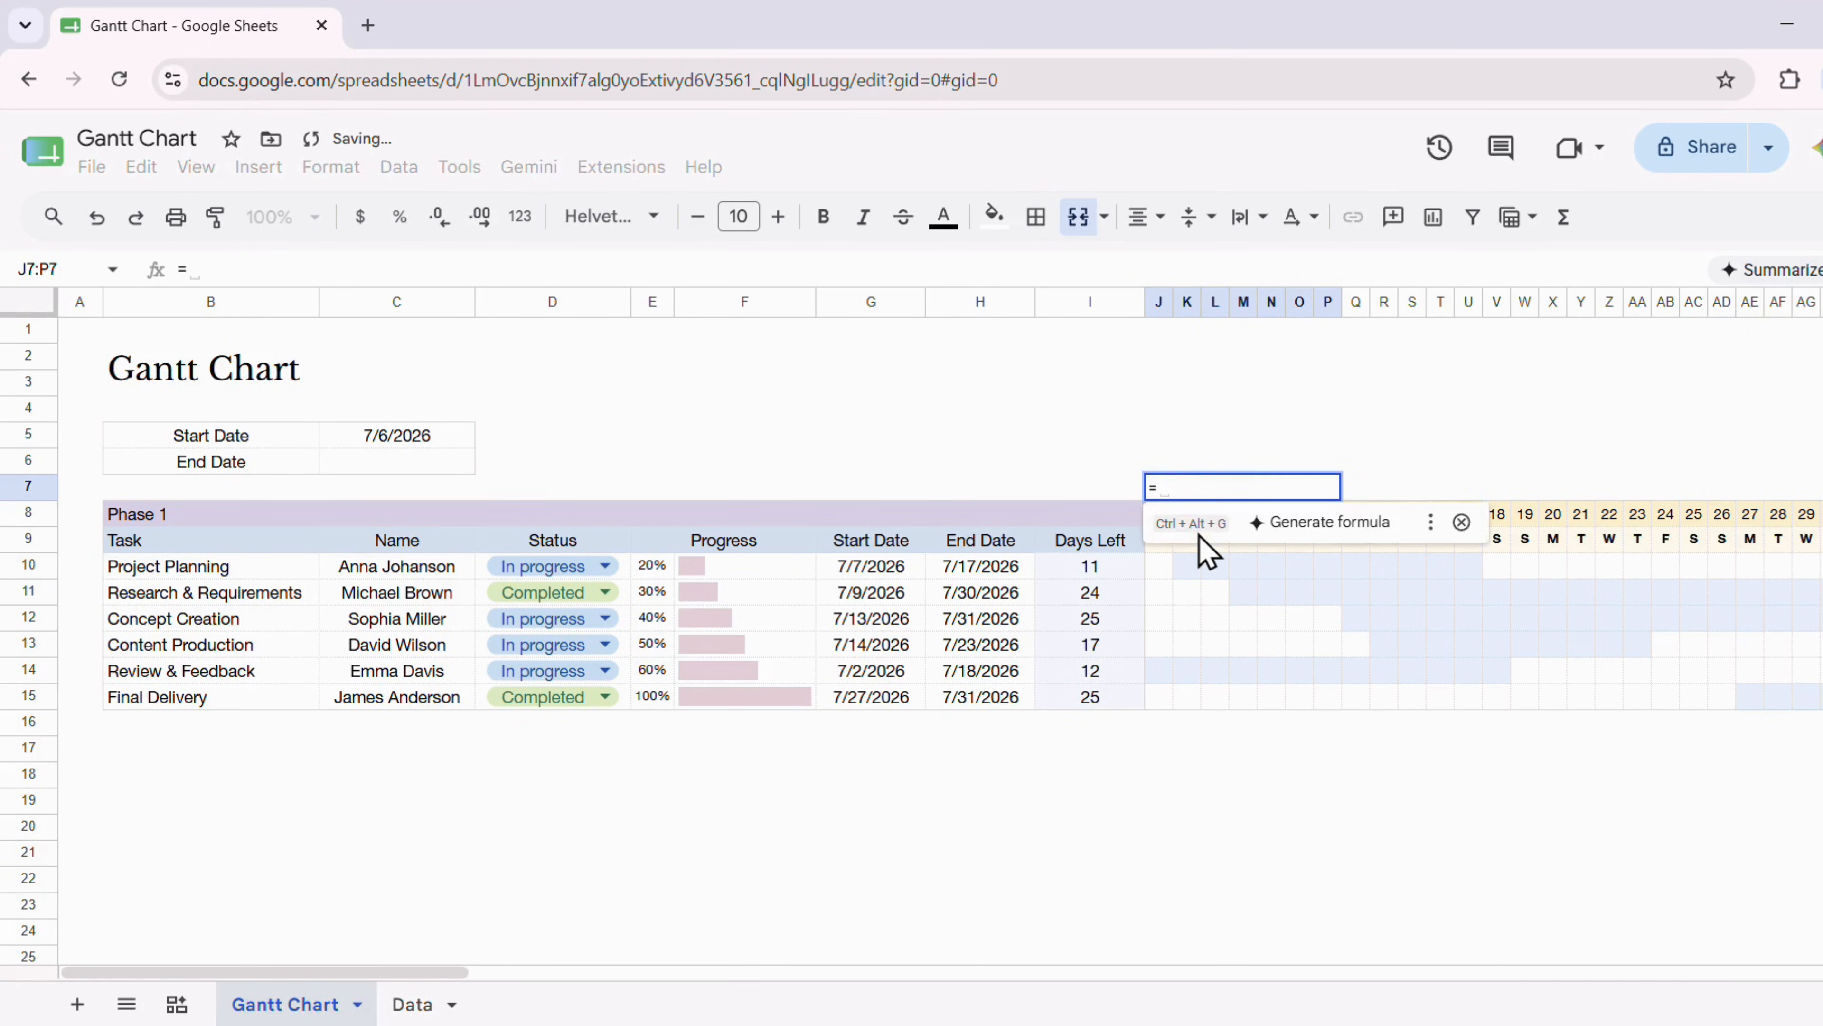
scroll(1206, 553, down, 2)
click(1177, 391)
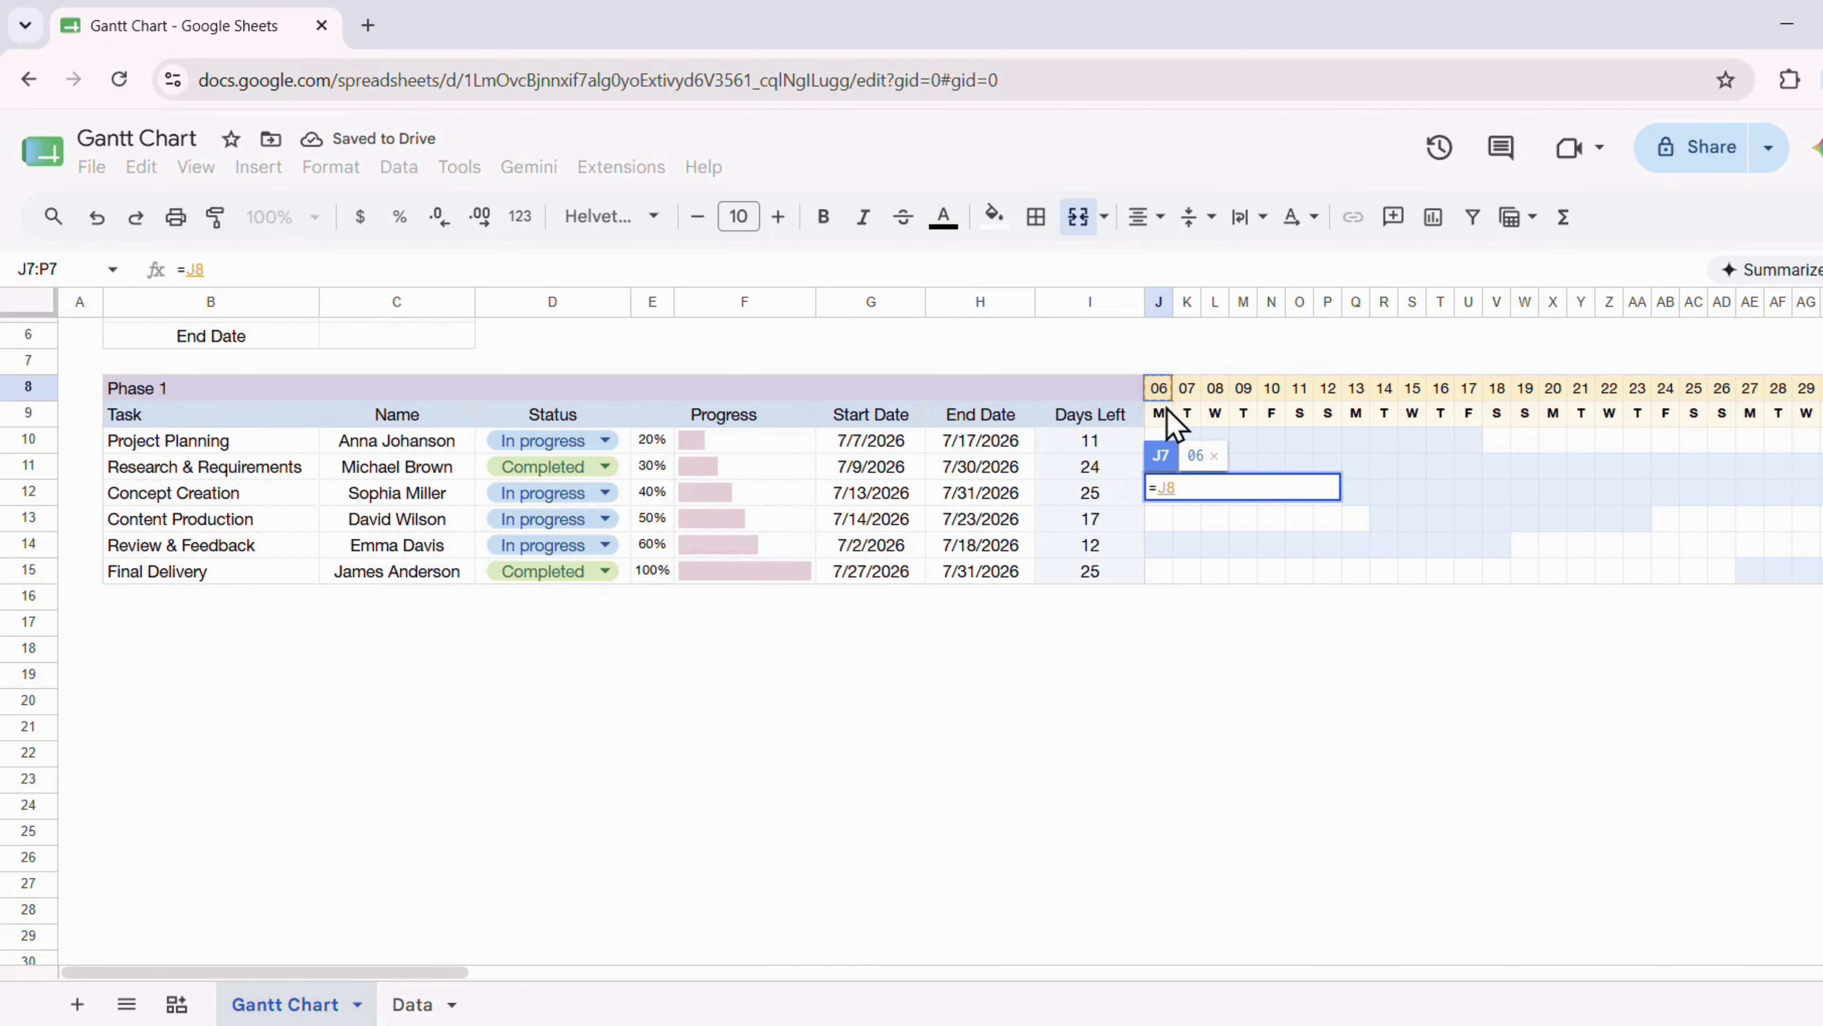
key(Return)
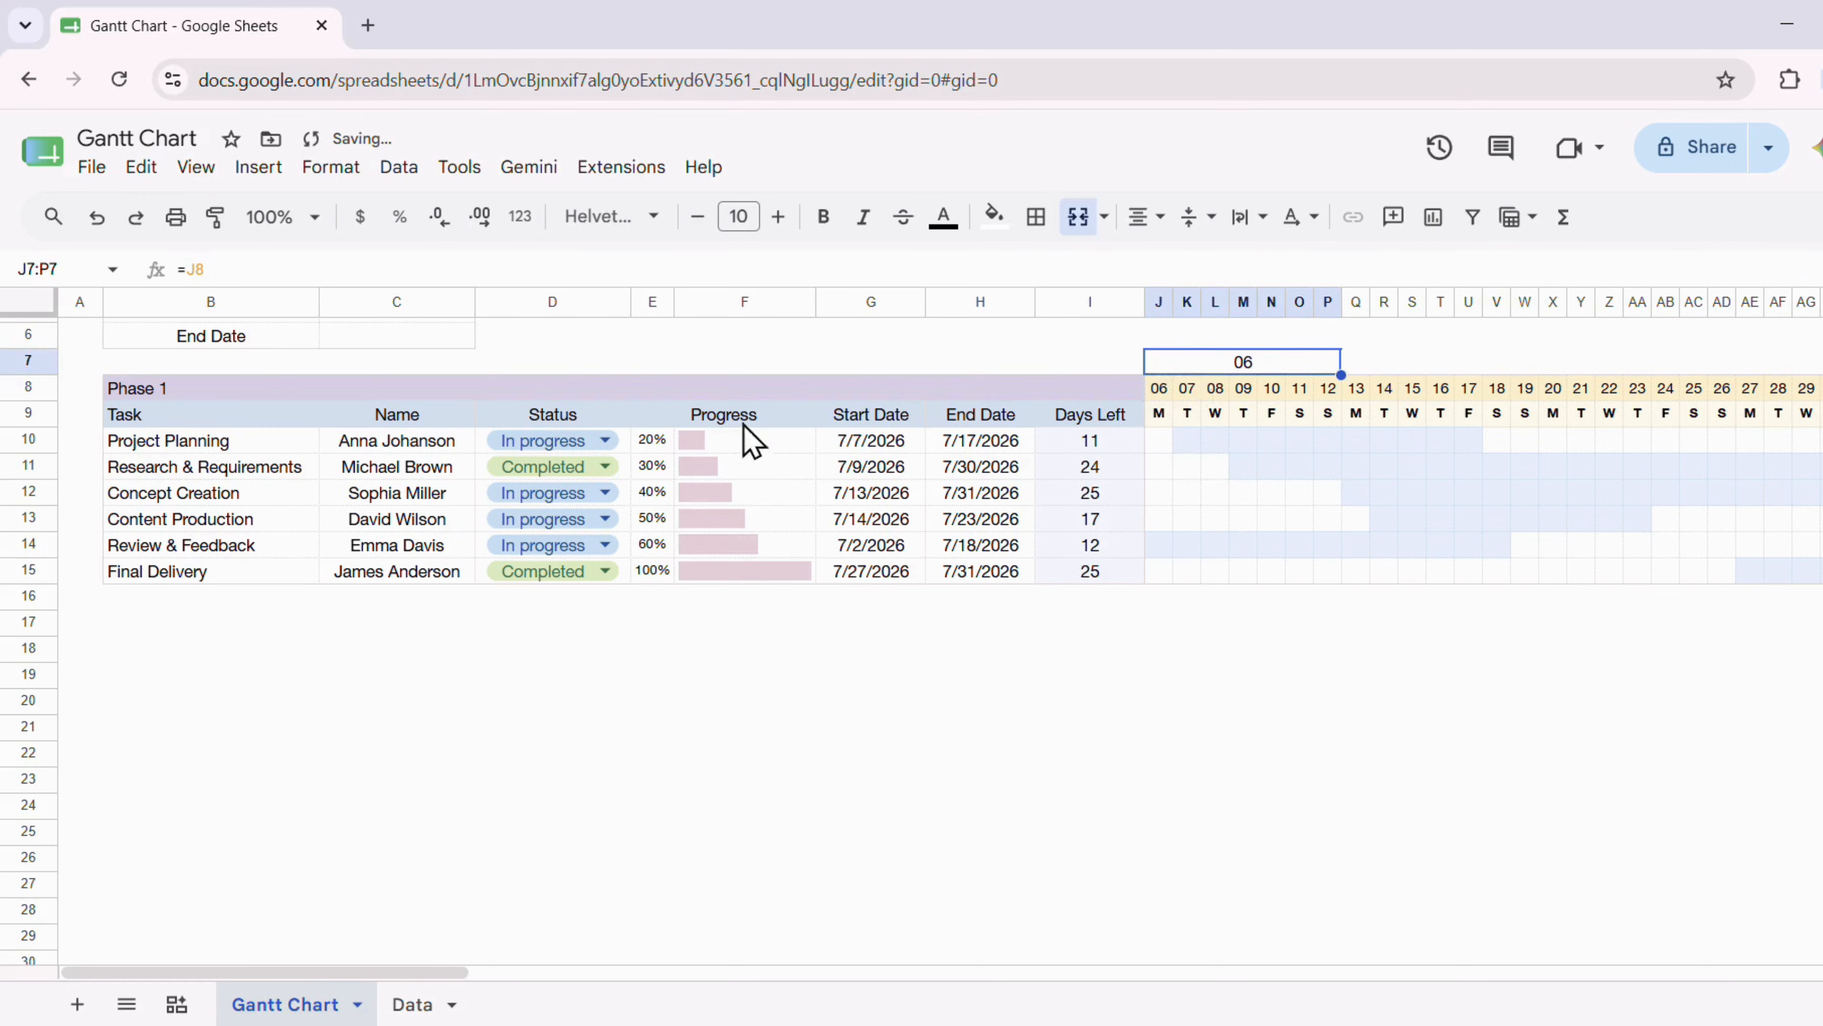
Apply a custom date format of abbreviated month and full year, without the day, to the merged header J7:P7
scroll(745, 434, up, 2)
click(351, 181)
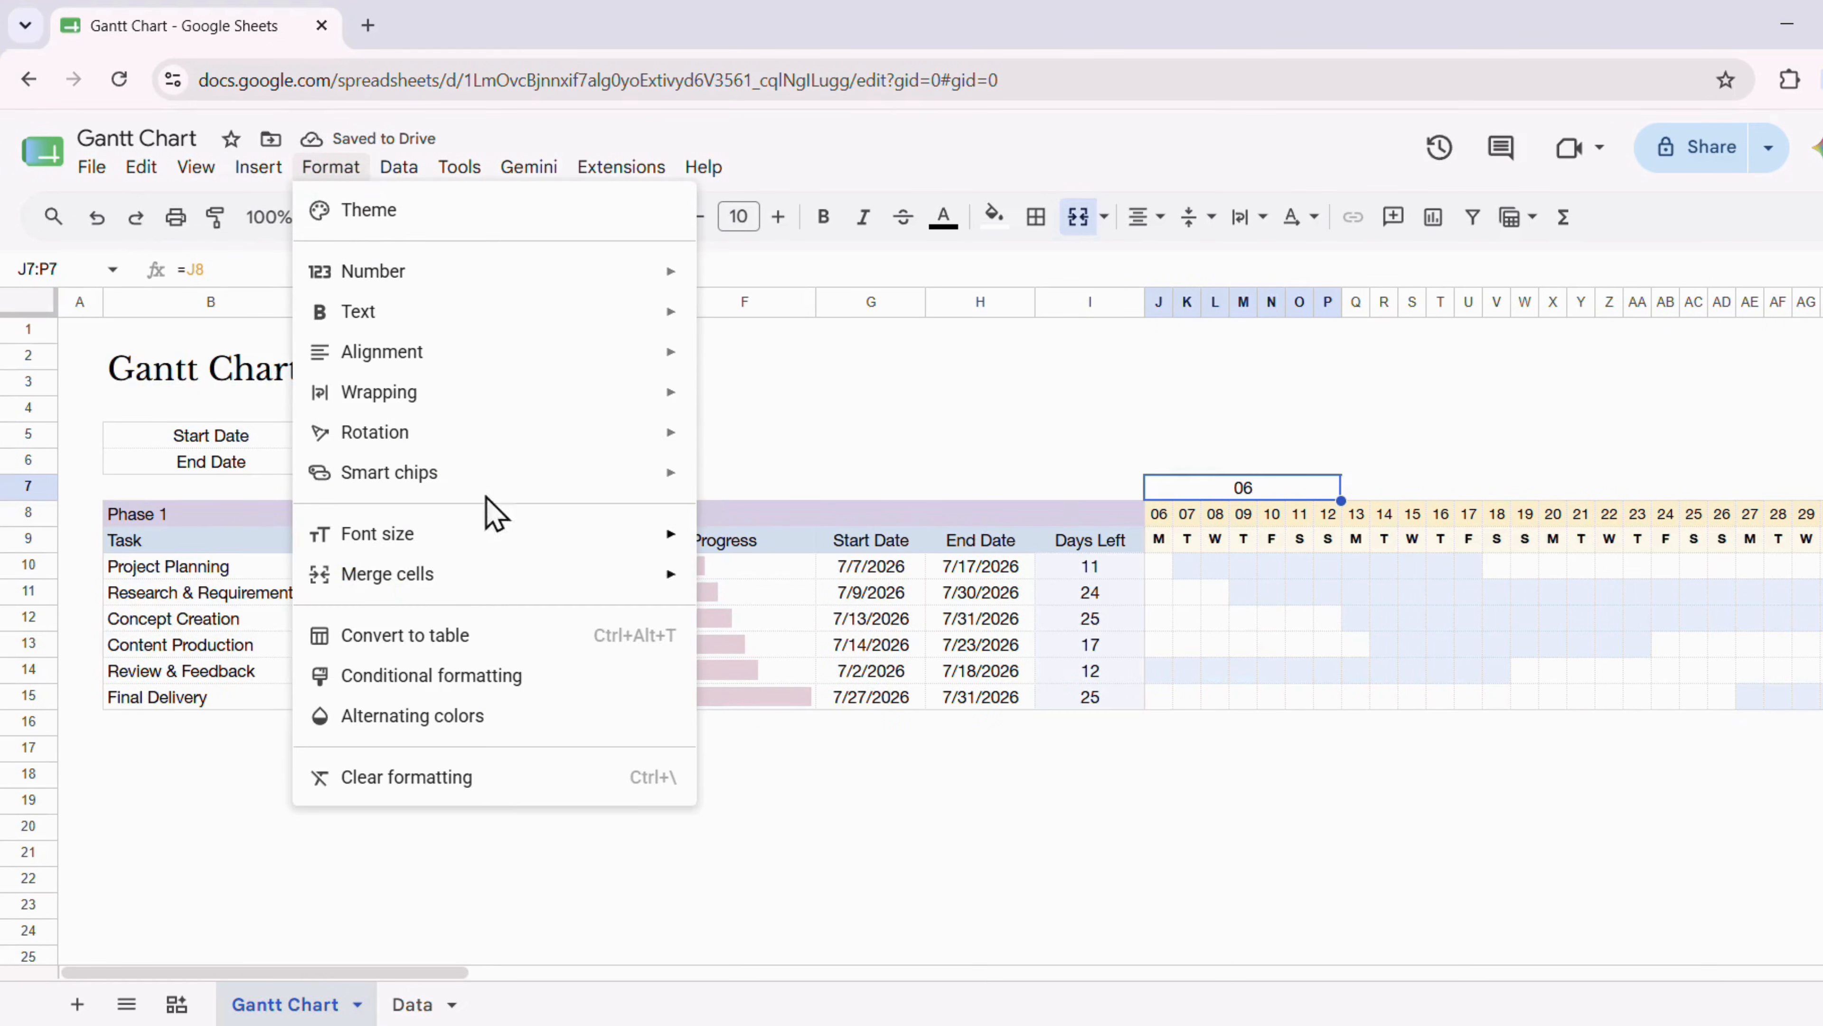
mouse_move(606, 287)
click(897, 966)
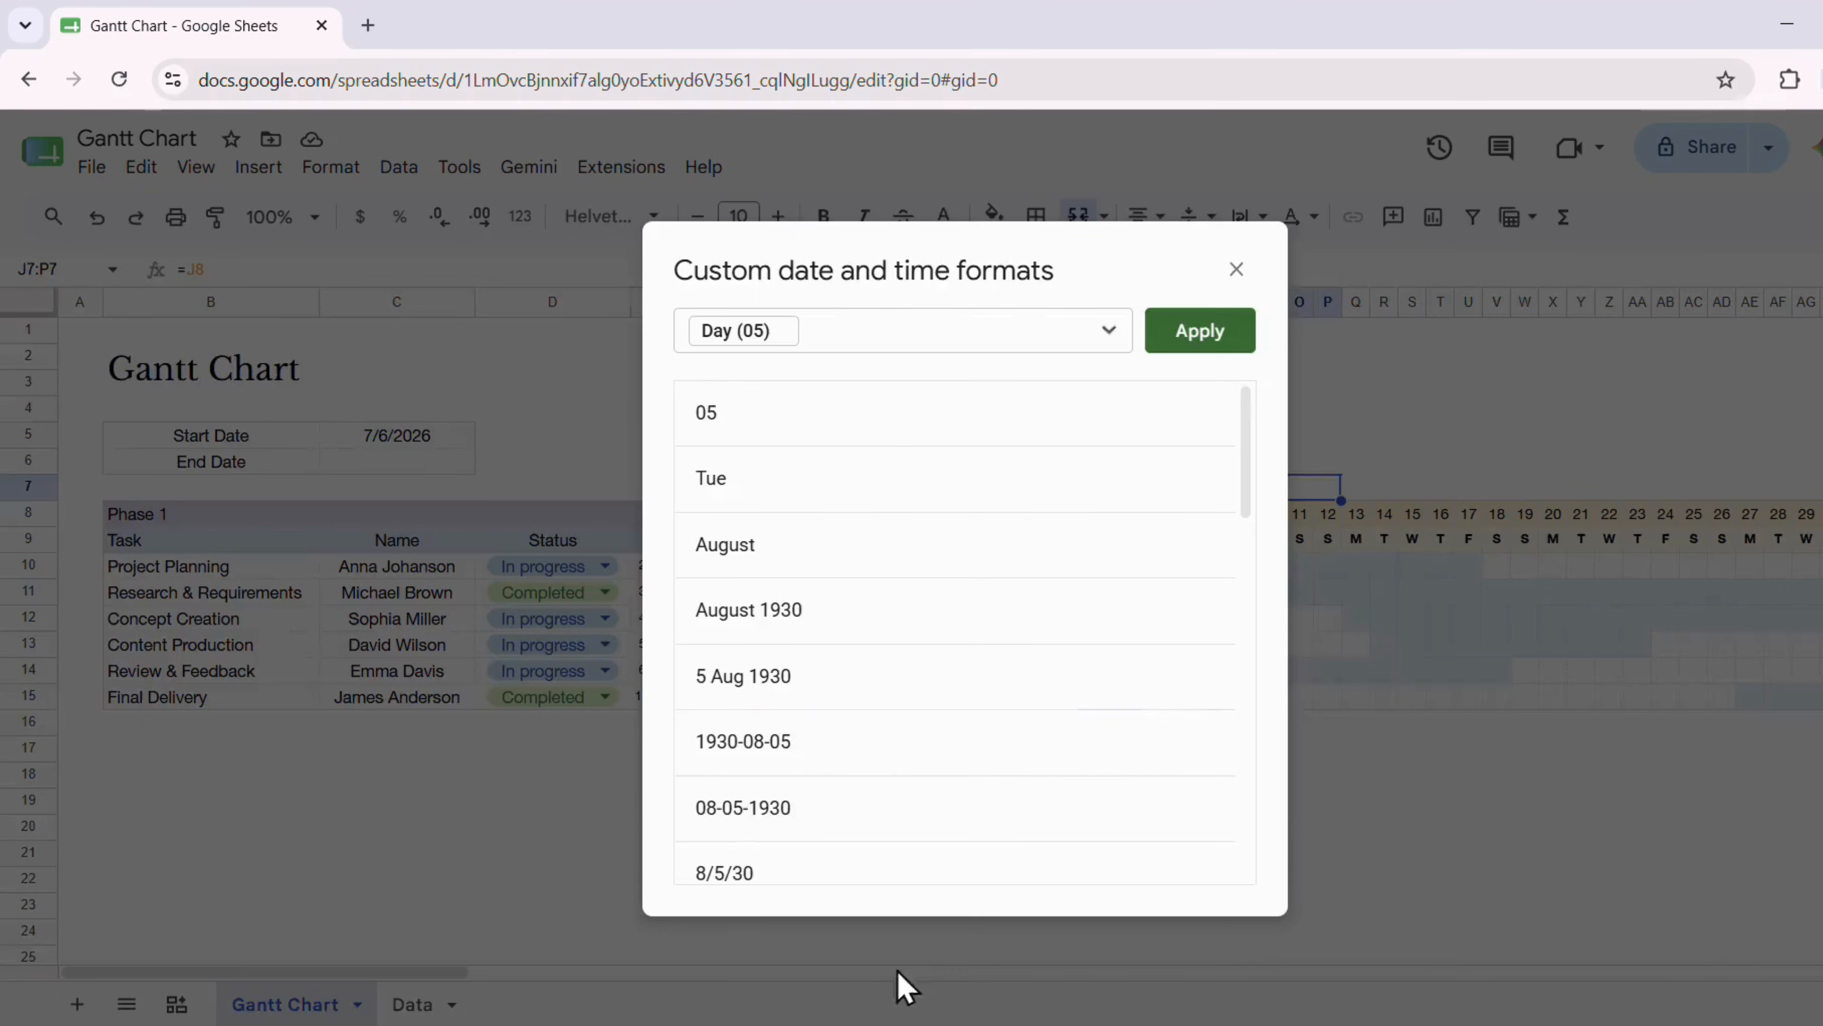
click(736, 701)
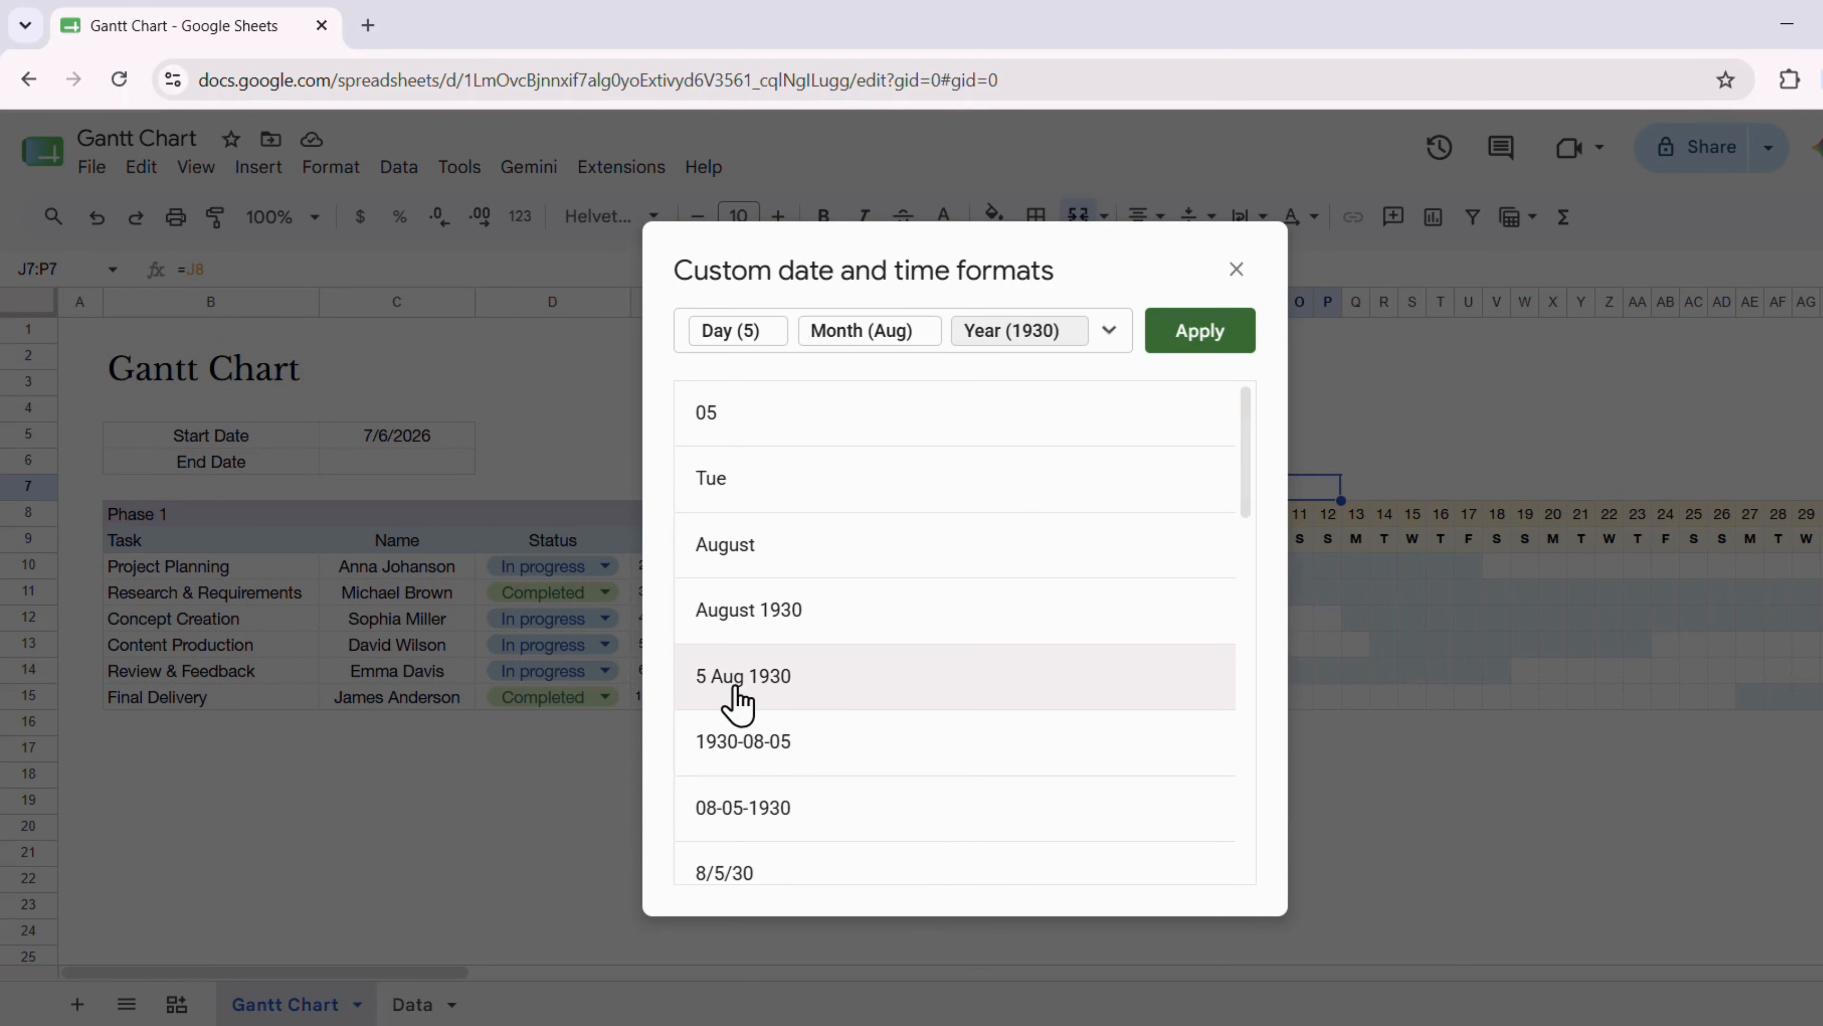
click(795, 339)
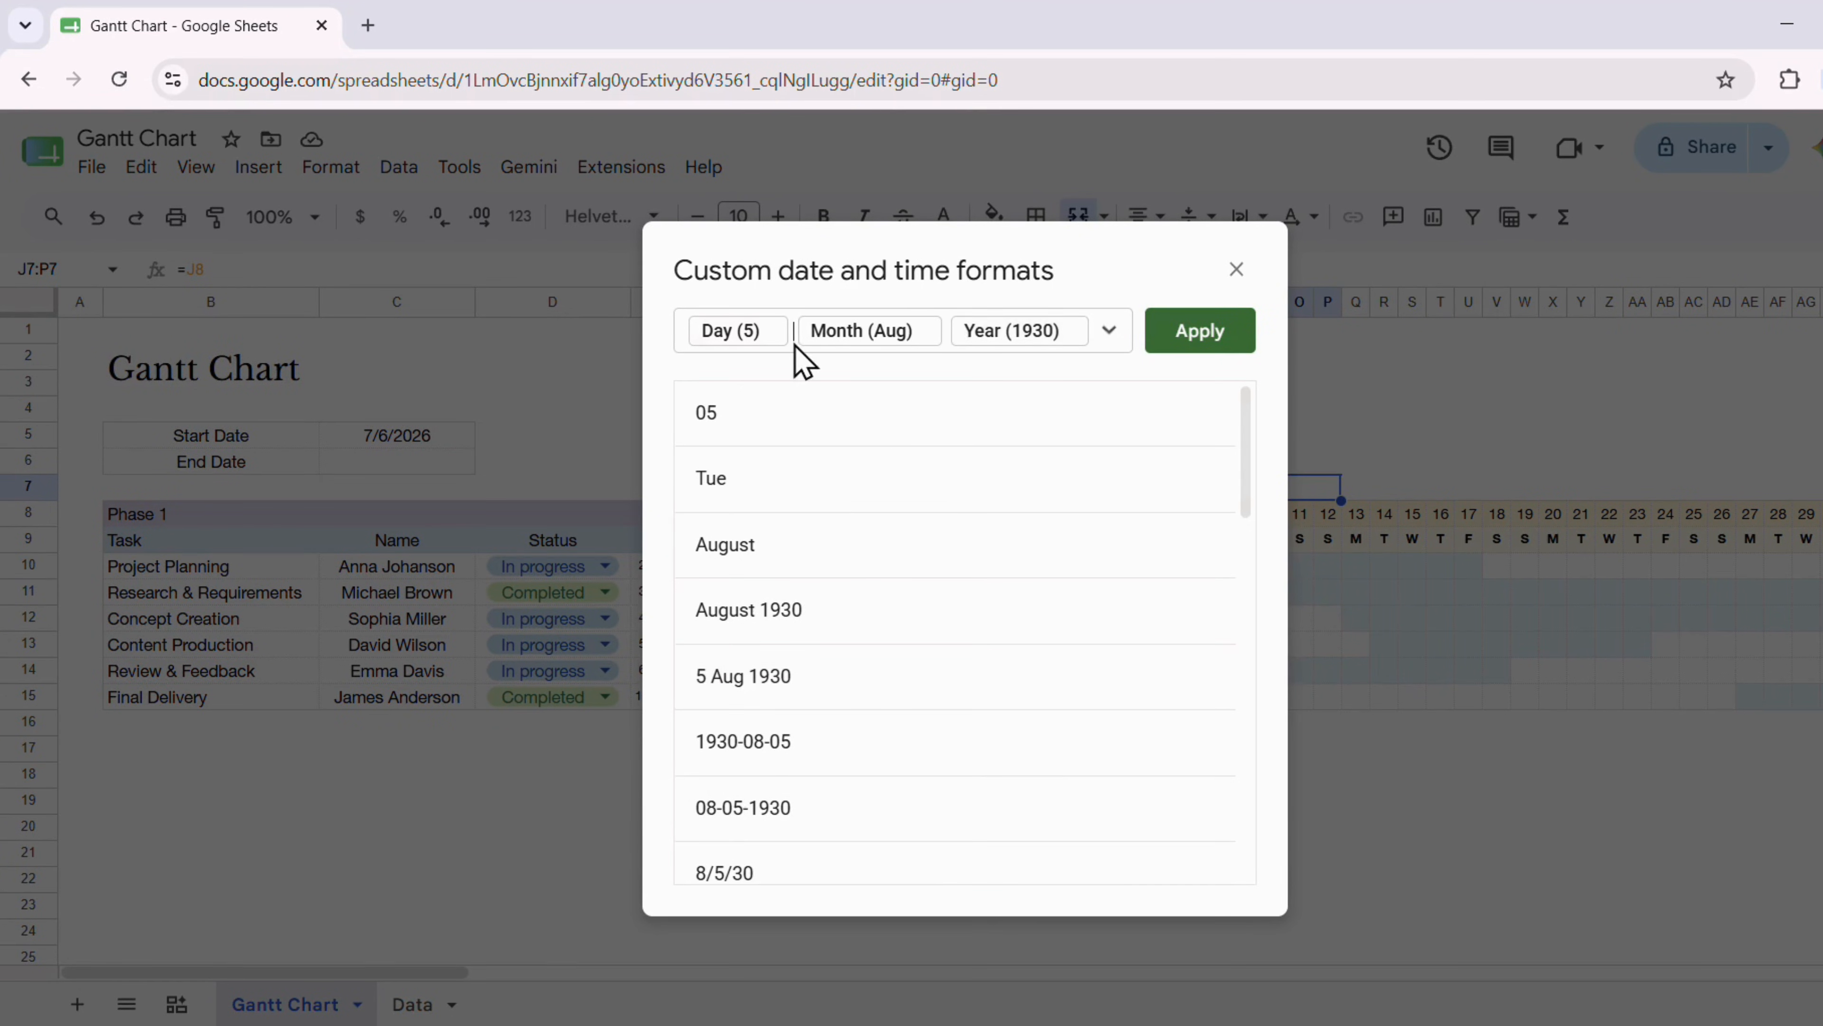
key(BackSpace)
key(BackSpace)
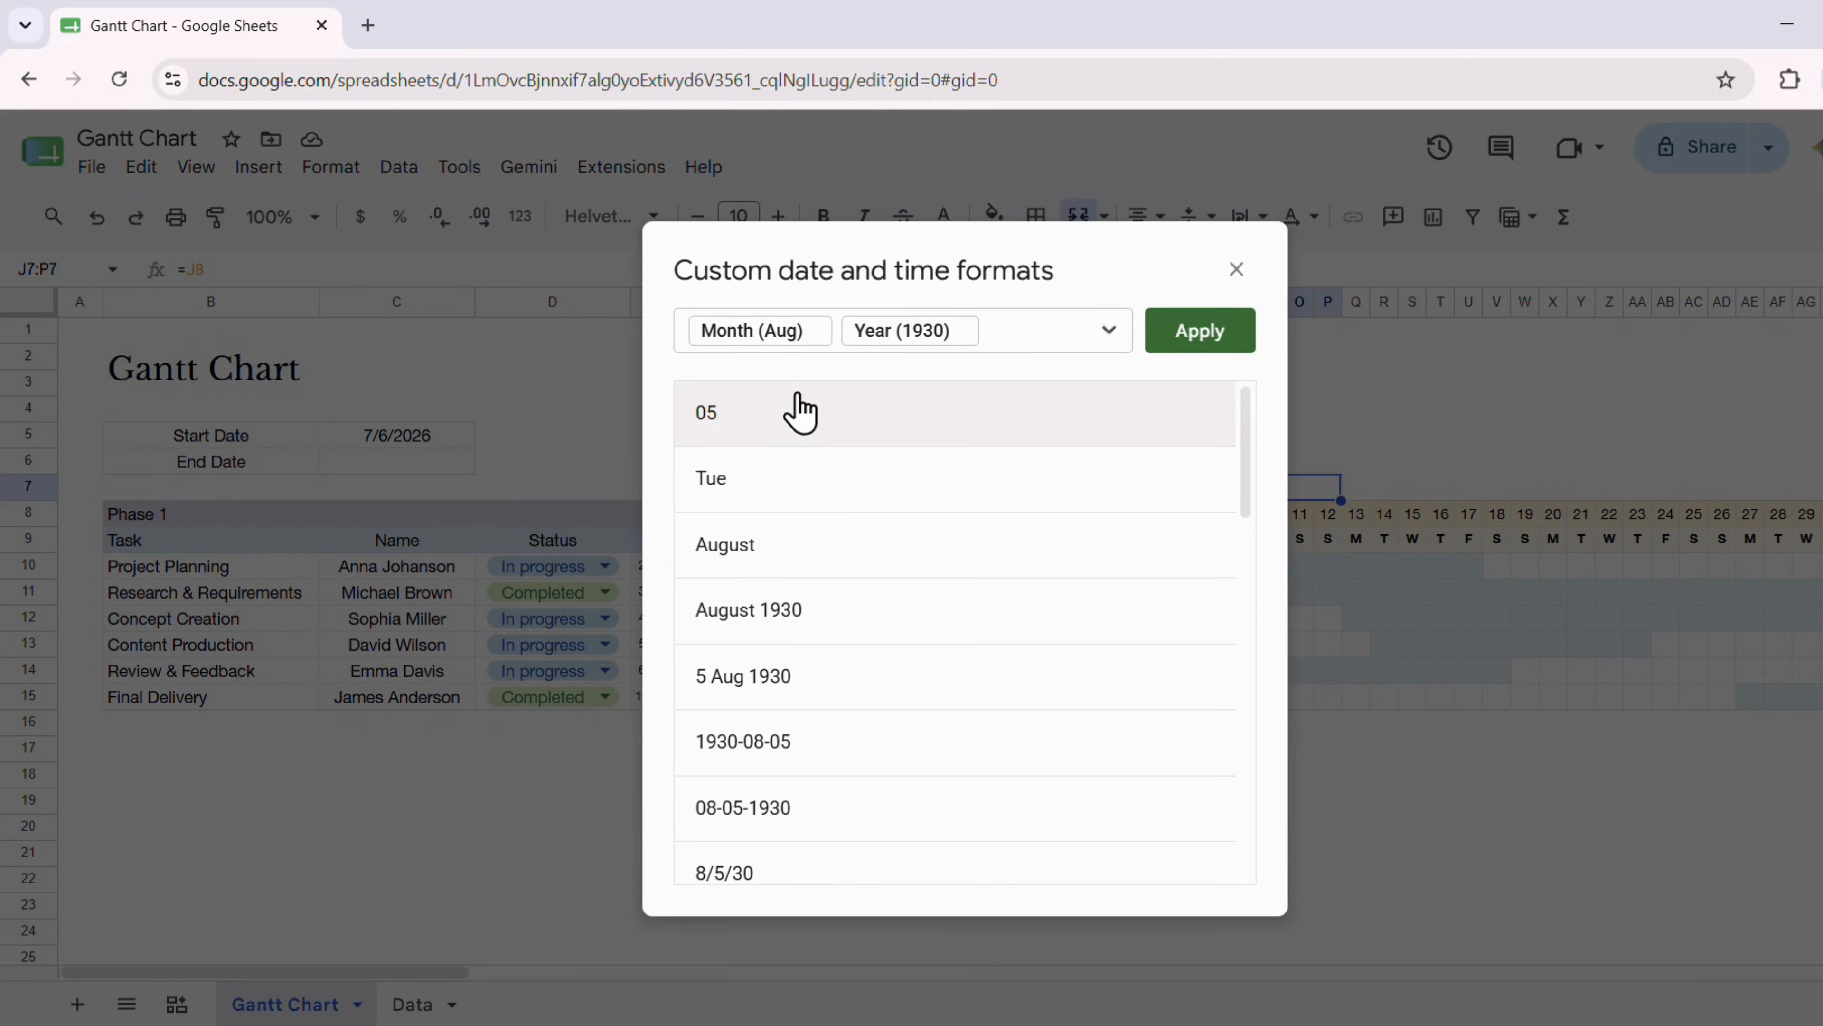
click(1224, 340)
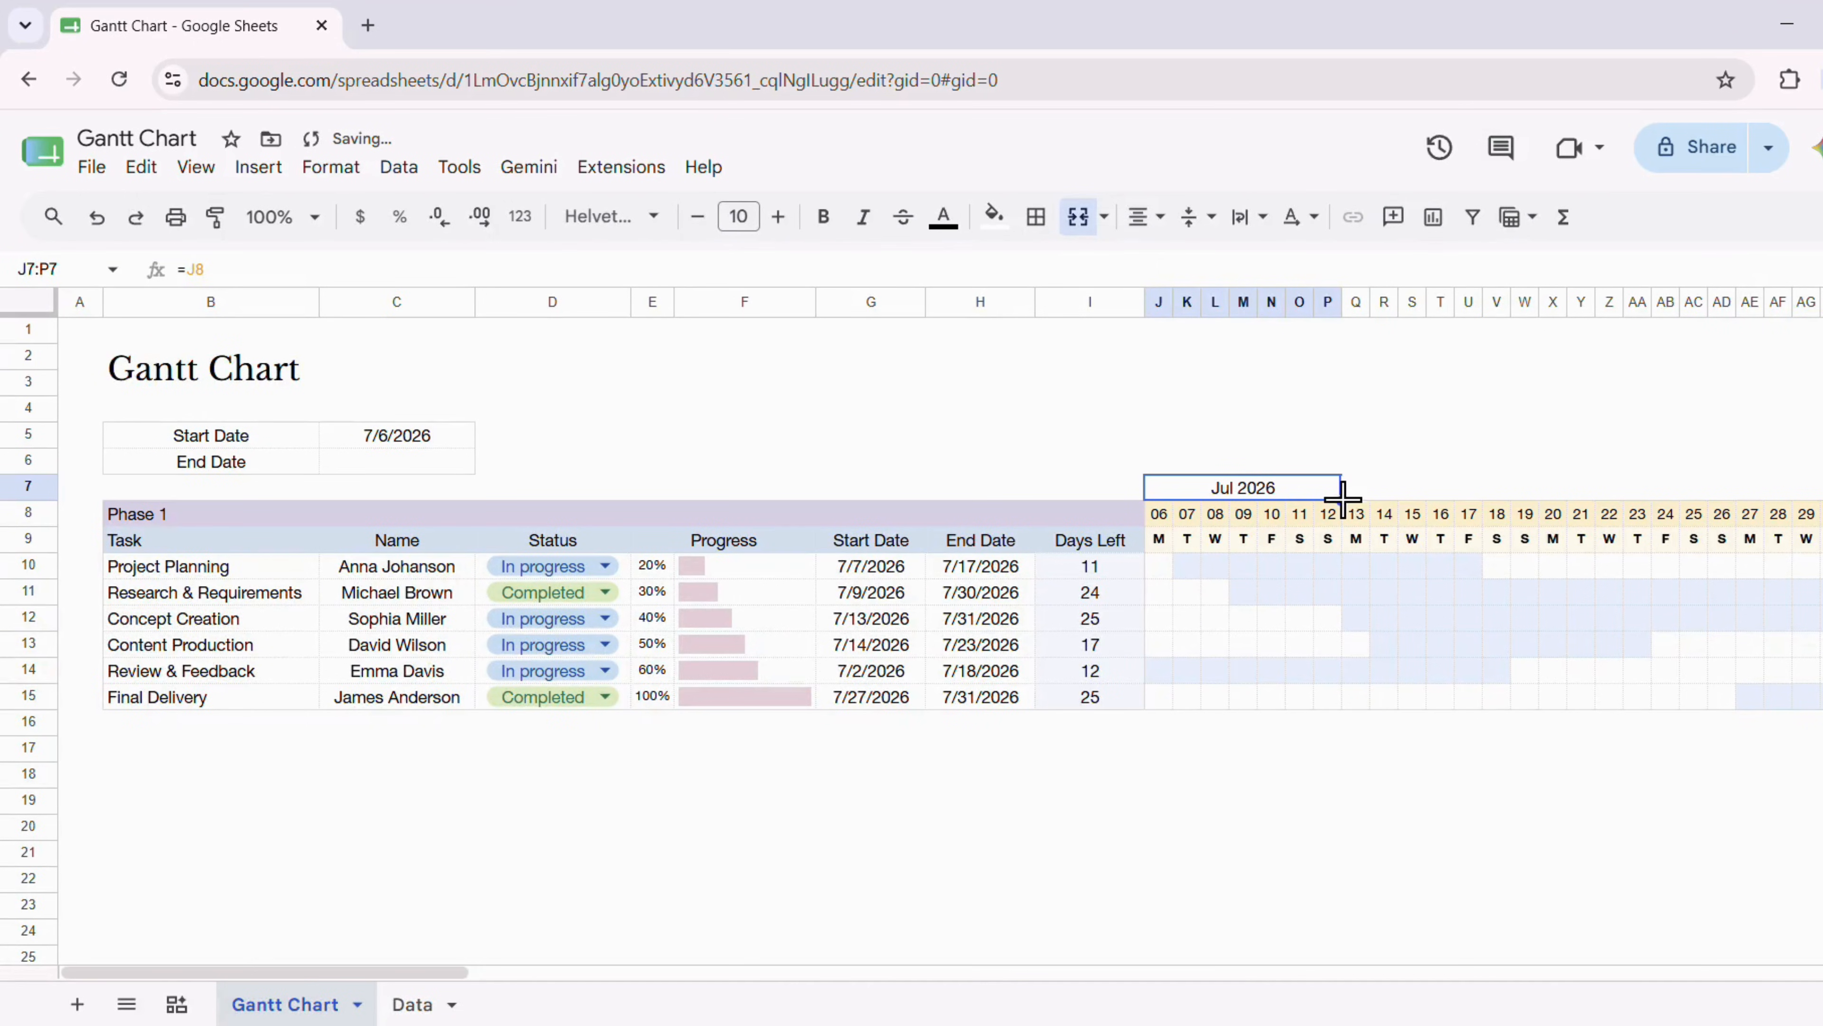
Fill the merged month header across row 7 through column BF, checking the formula of the second weekly block
drag(1342, 497, 1766, 503)
scroll(1629, 558, right, 5)
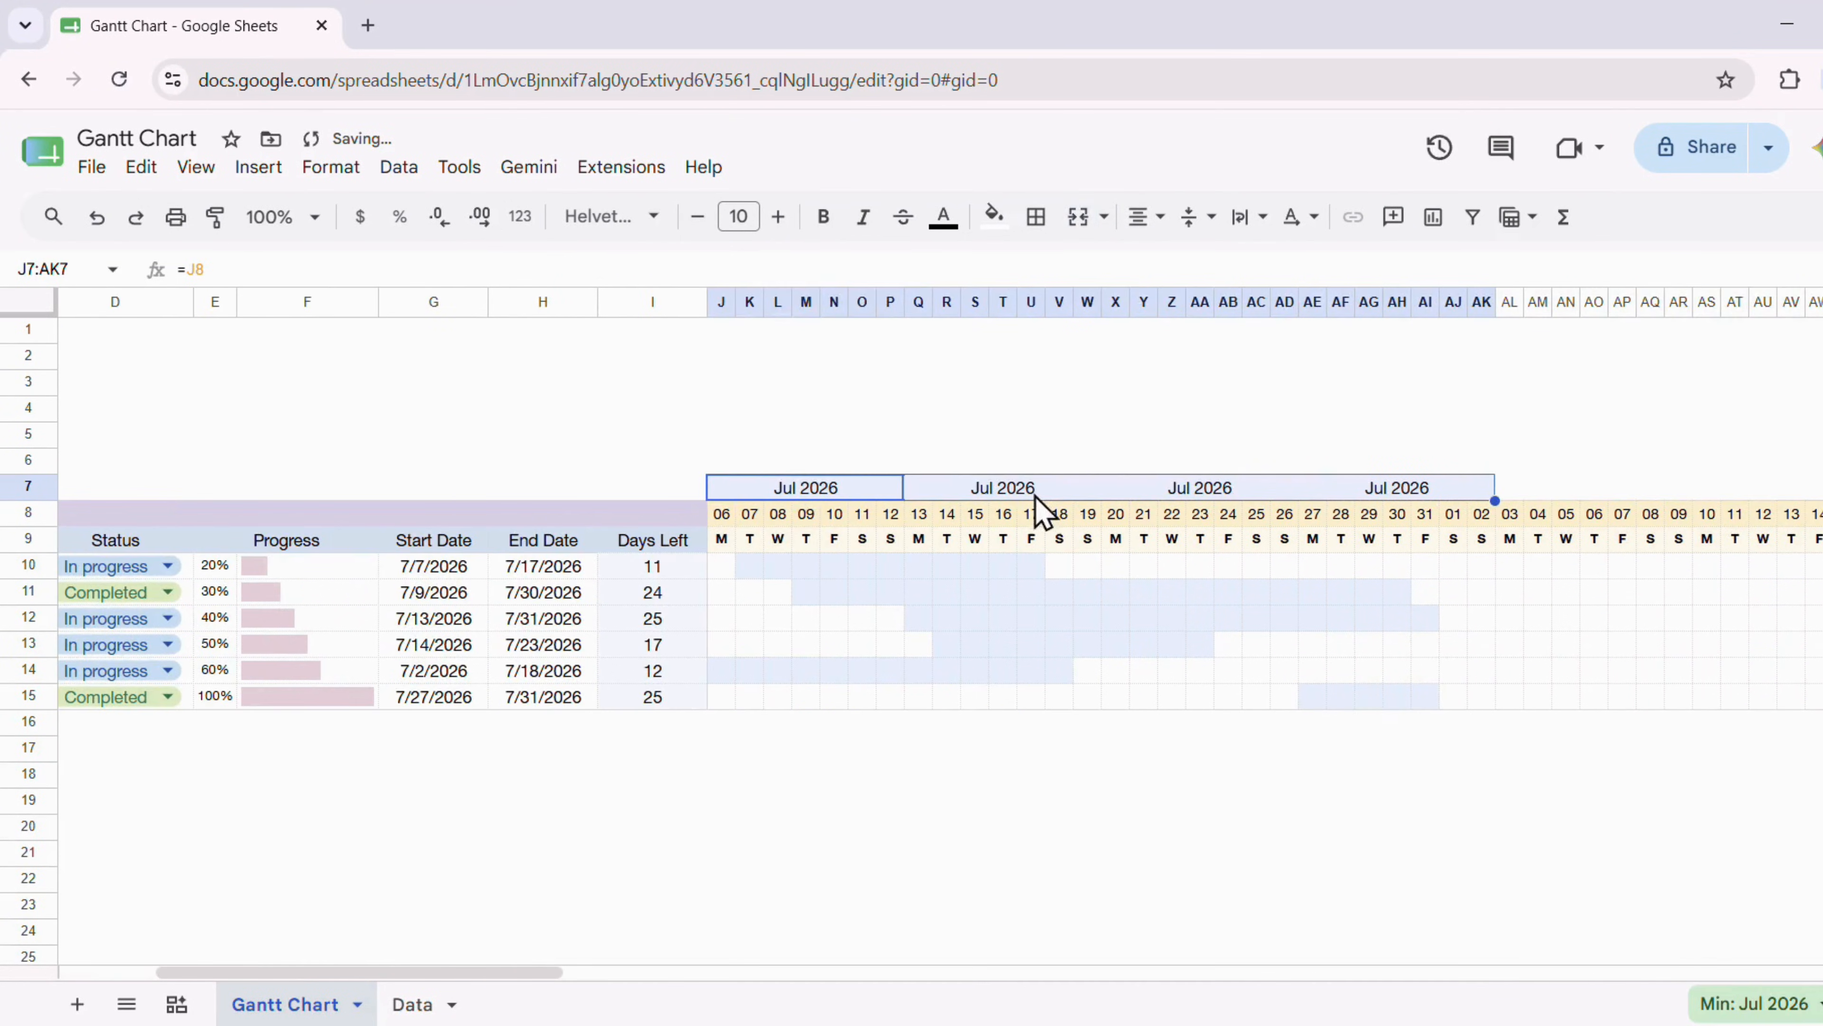
click(1035, 495)
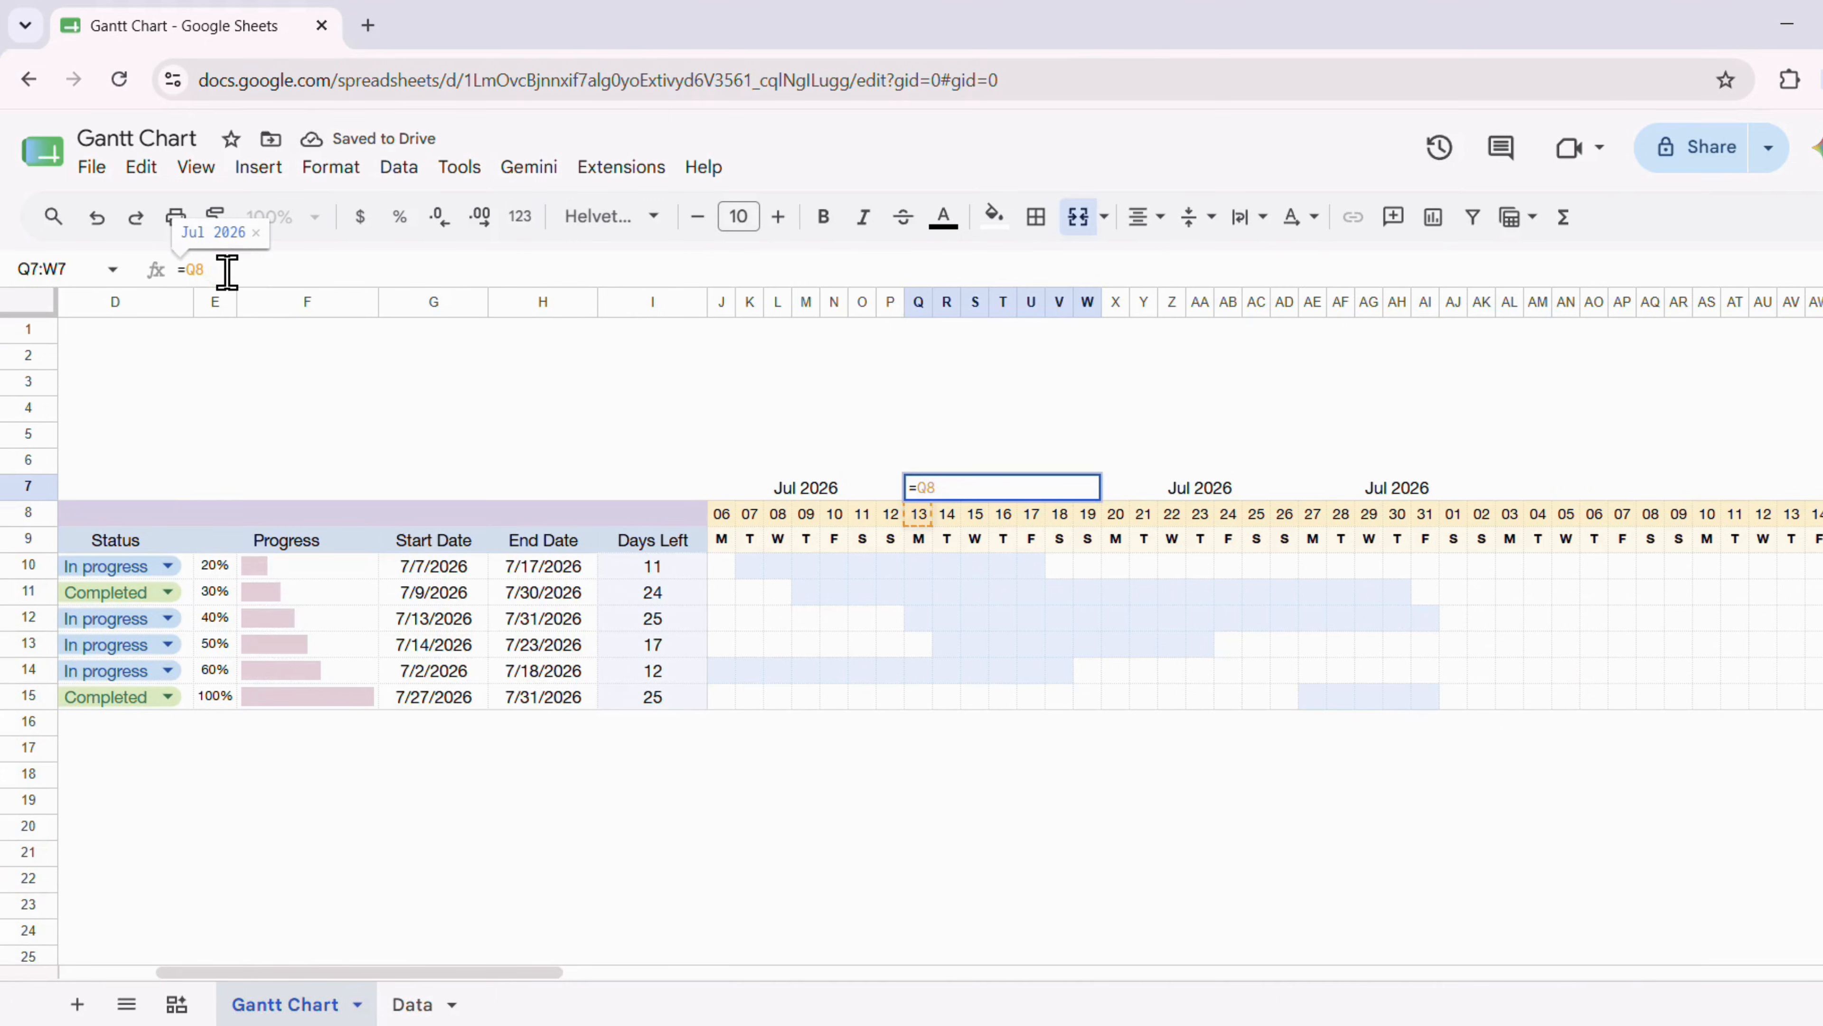
click(1211, 495)
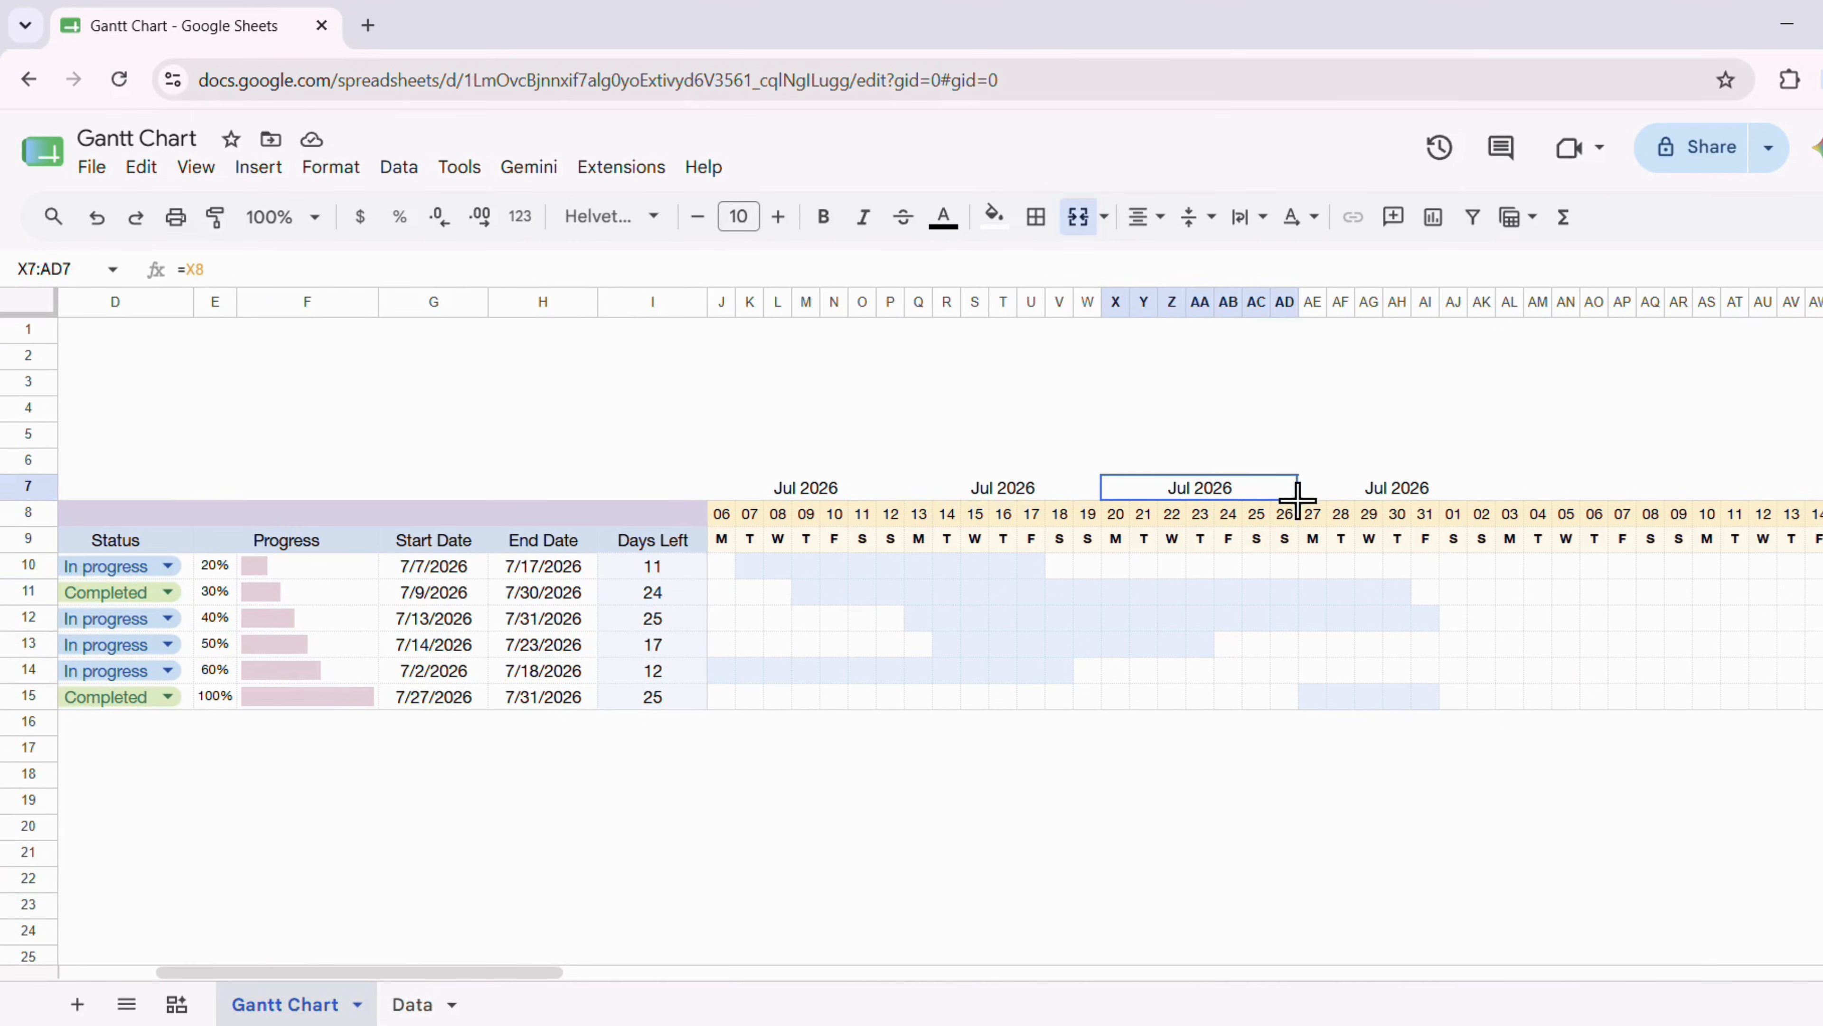
drag(1297, 499, 1816, 503)
scroll(1220, 575, right, 5)
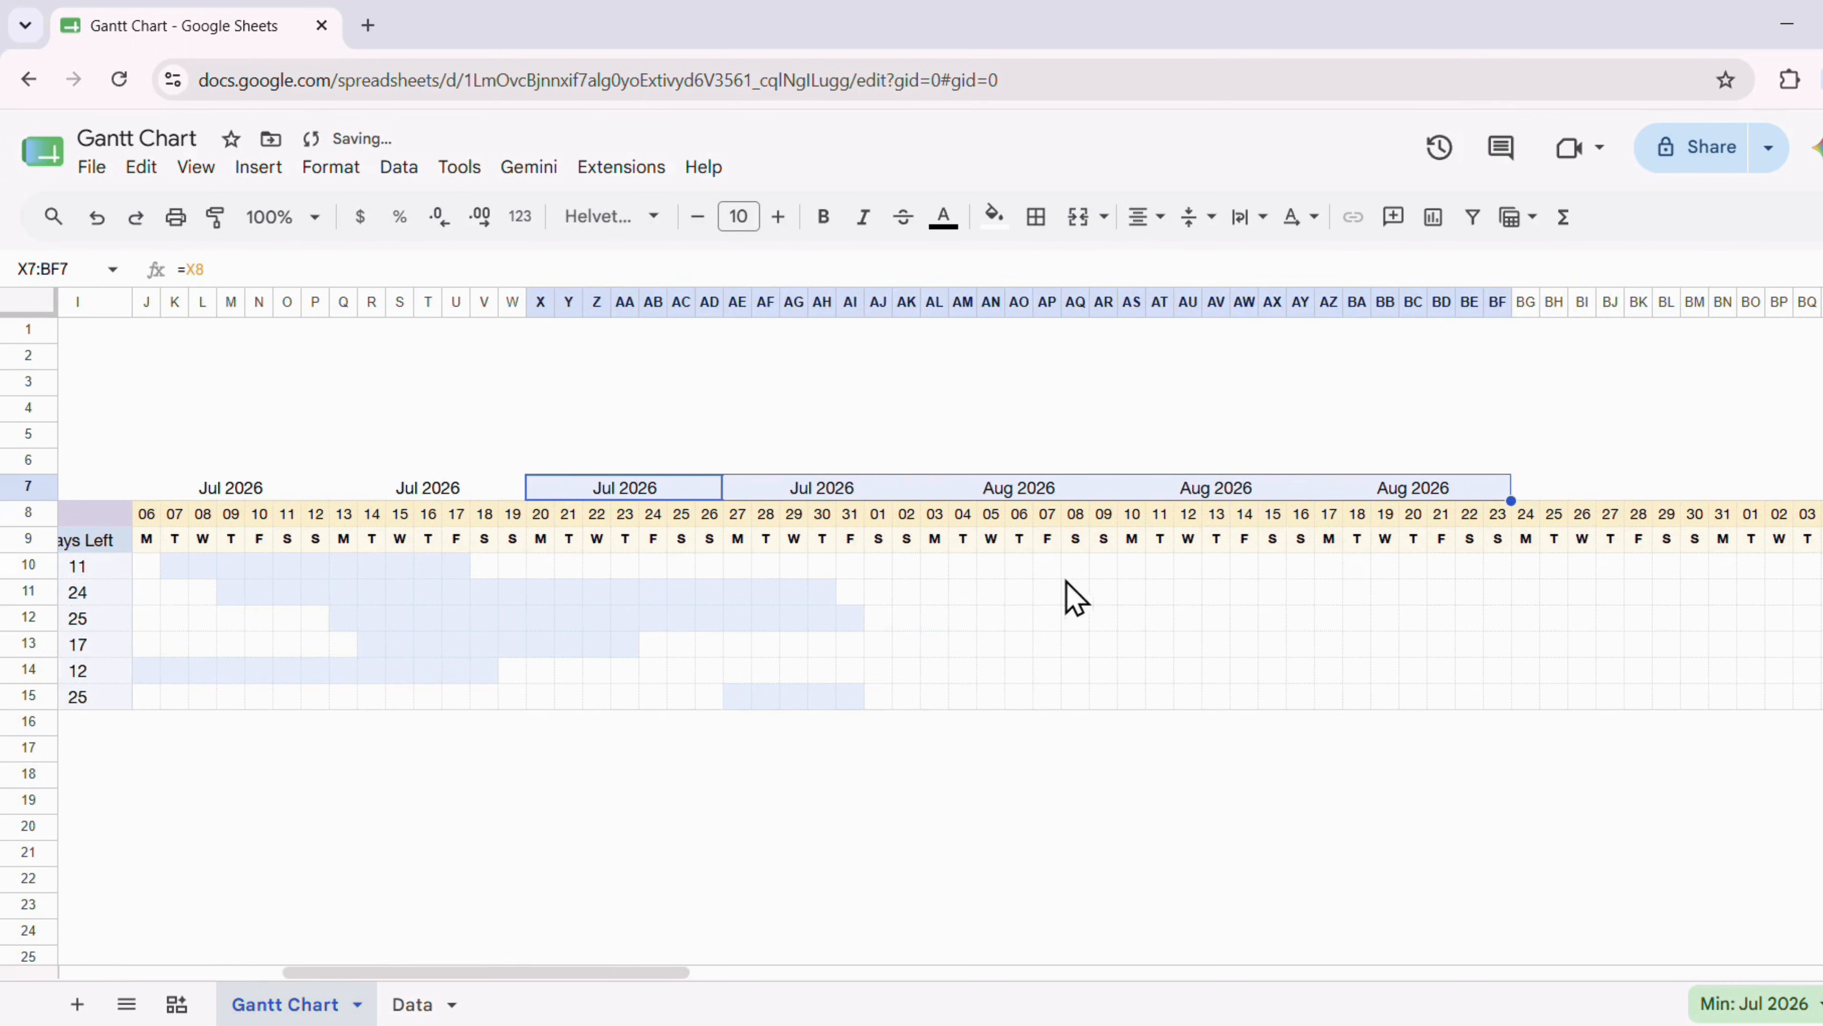
Continue filling the weekly month headers along row 7 through column DJ
click(1468, 490)
drag(1511, 500, 1802, 503)
scroll(1779, 510, right, 5)
click(1146, 496)
drag(1262, 500, 1819, 501)
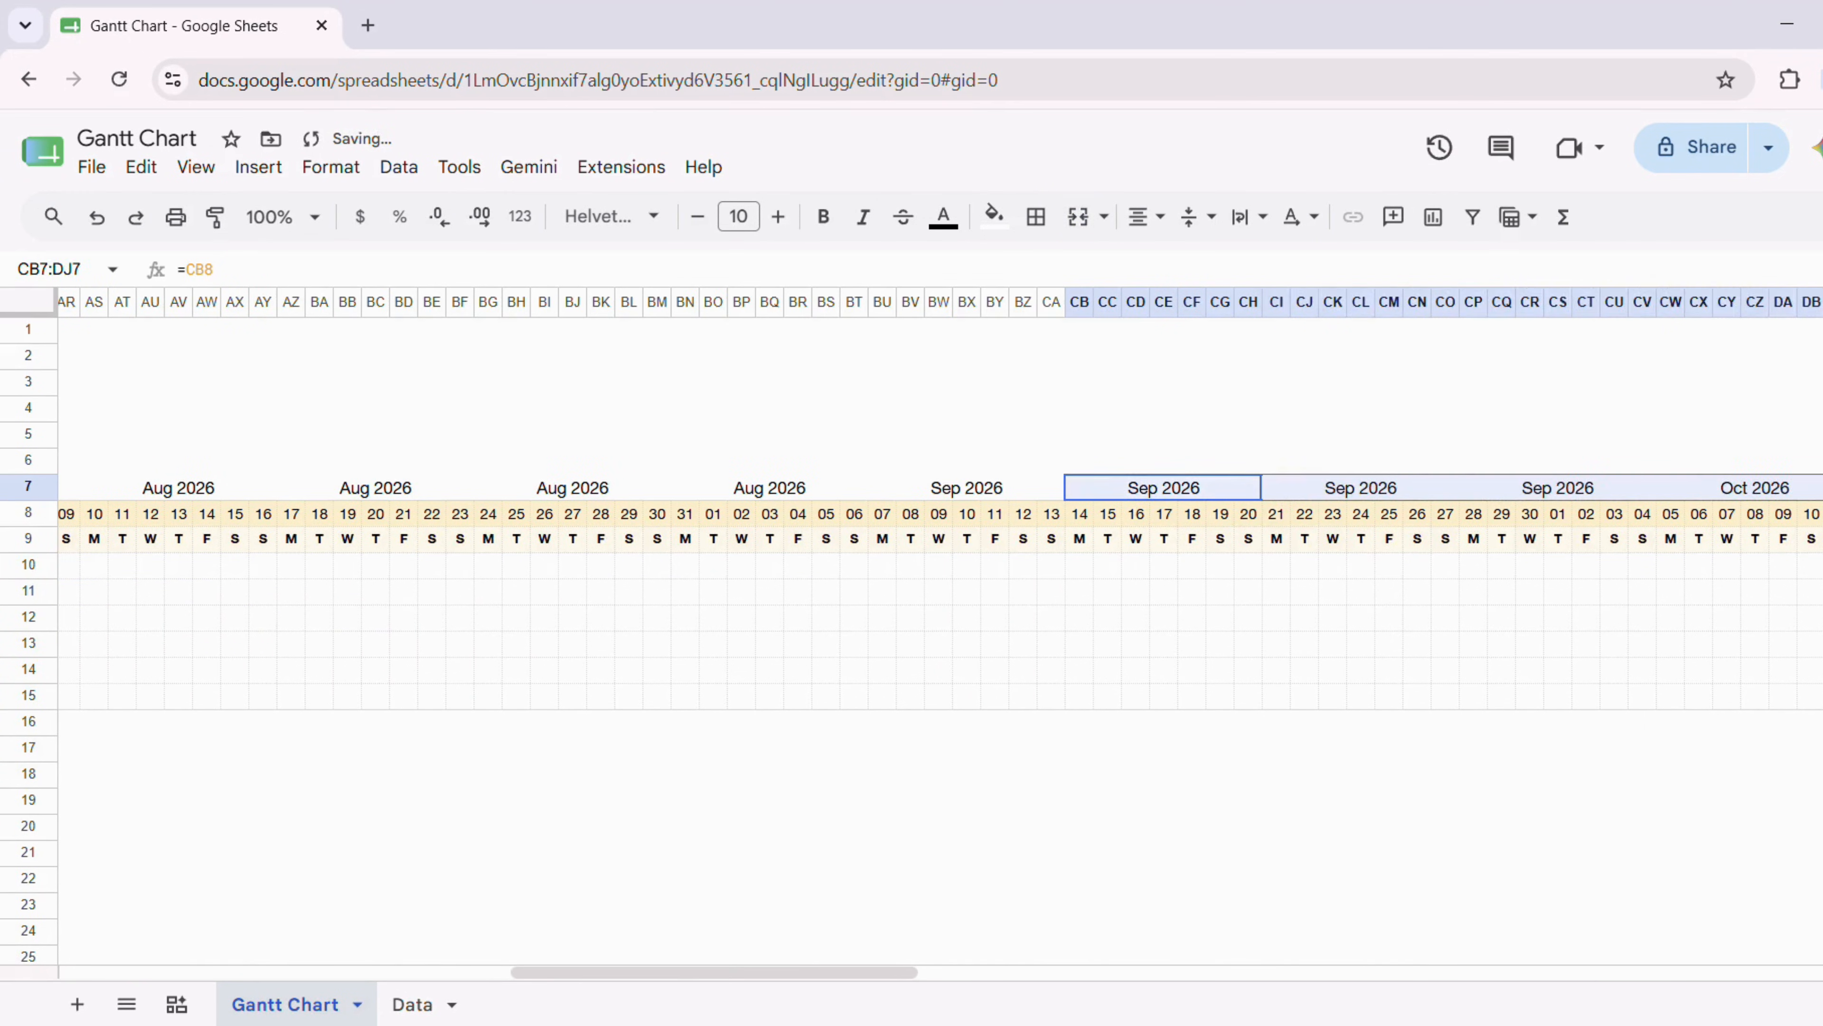
Extend the month headers from column DJ to the end of the timeline and return to the start of the sheet
scroll(1641, 535, right, 4)
drag(1616, 501, 1820, 506)
scroll(1661, 553, right, 12)
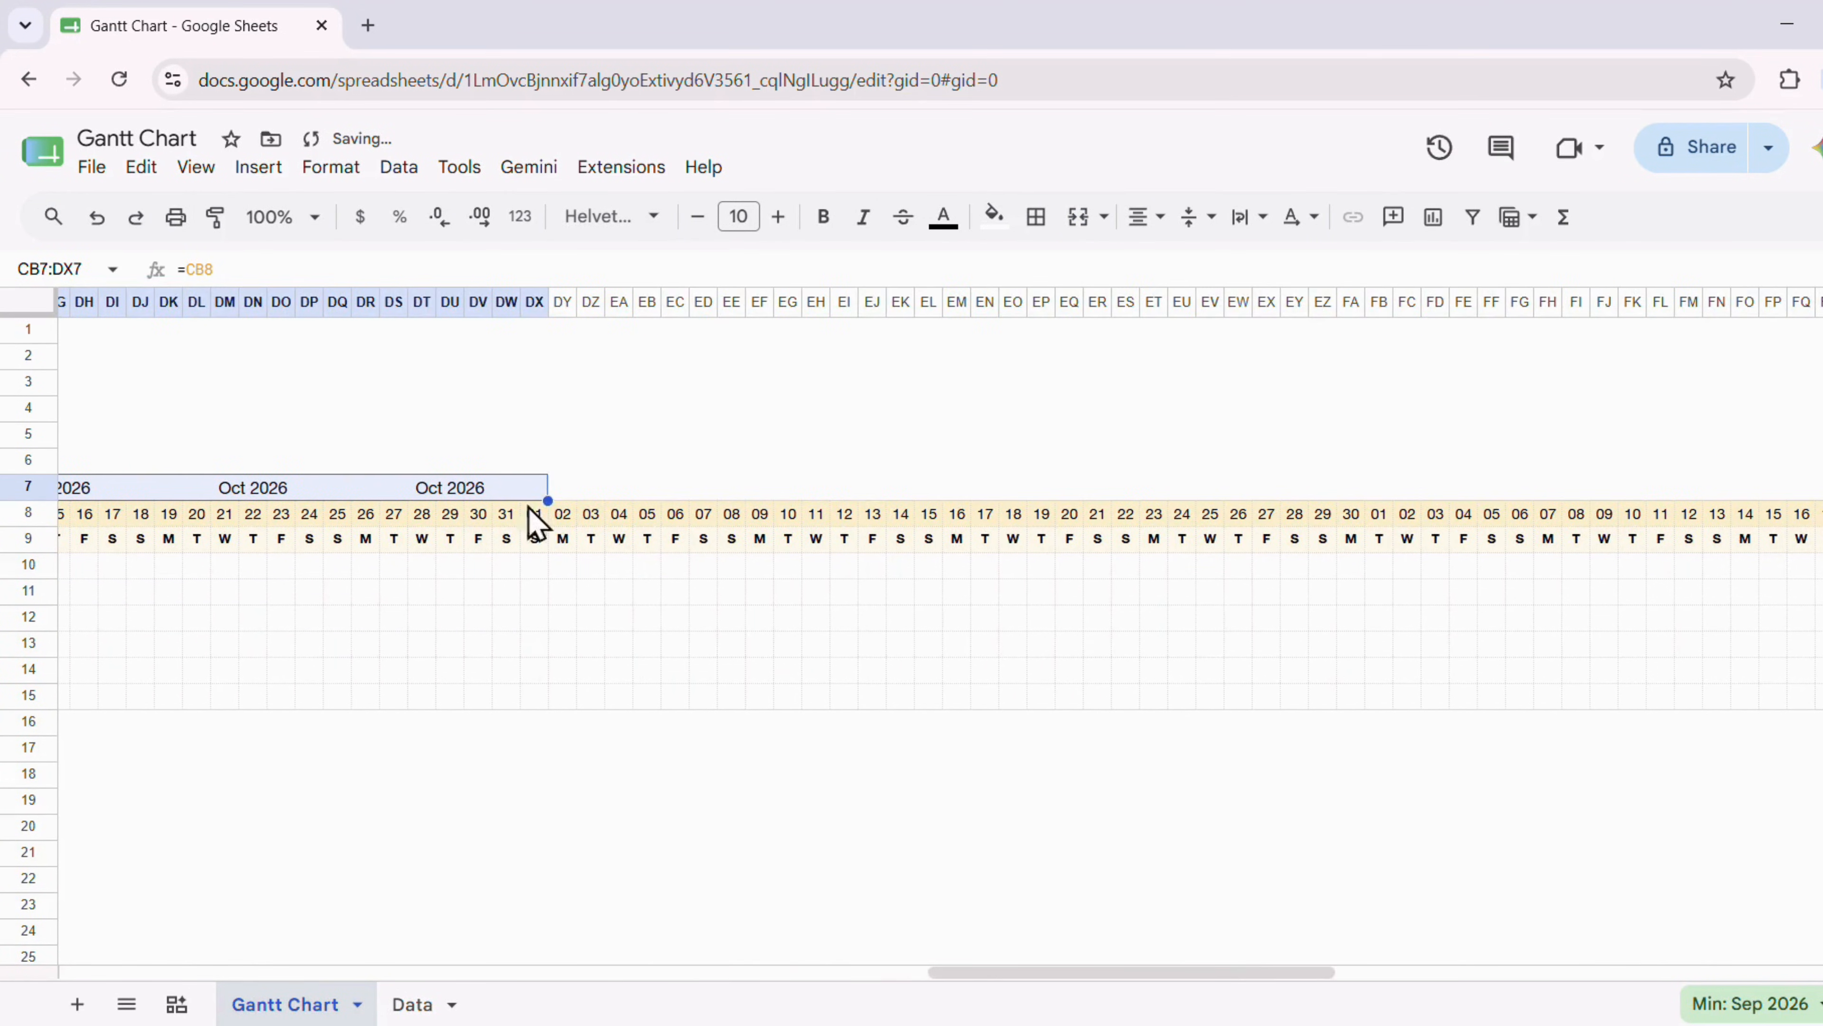
drag(550, 496, 1716, 506)
scroll(1544, 568, right, 10)
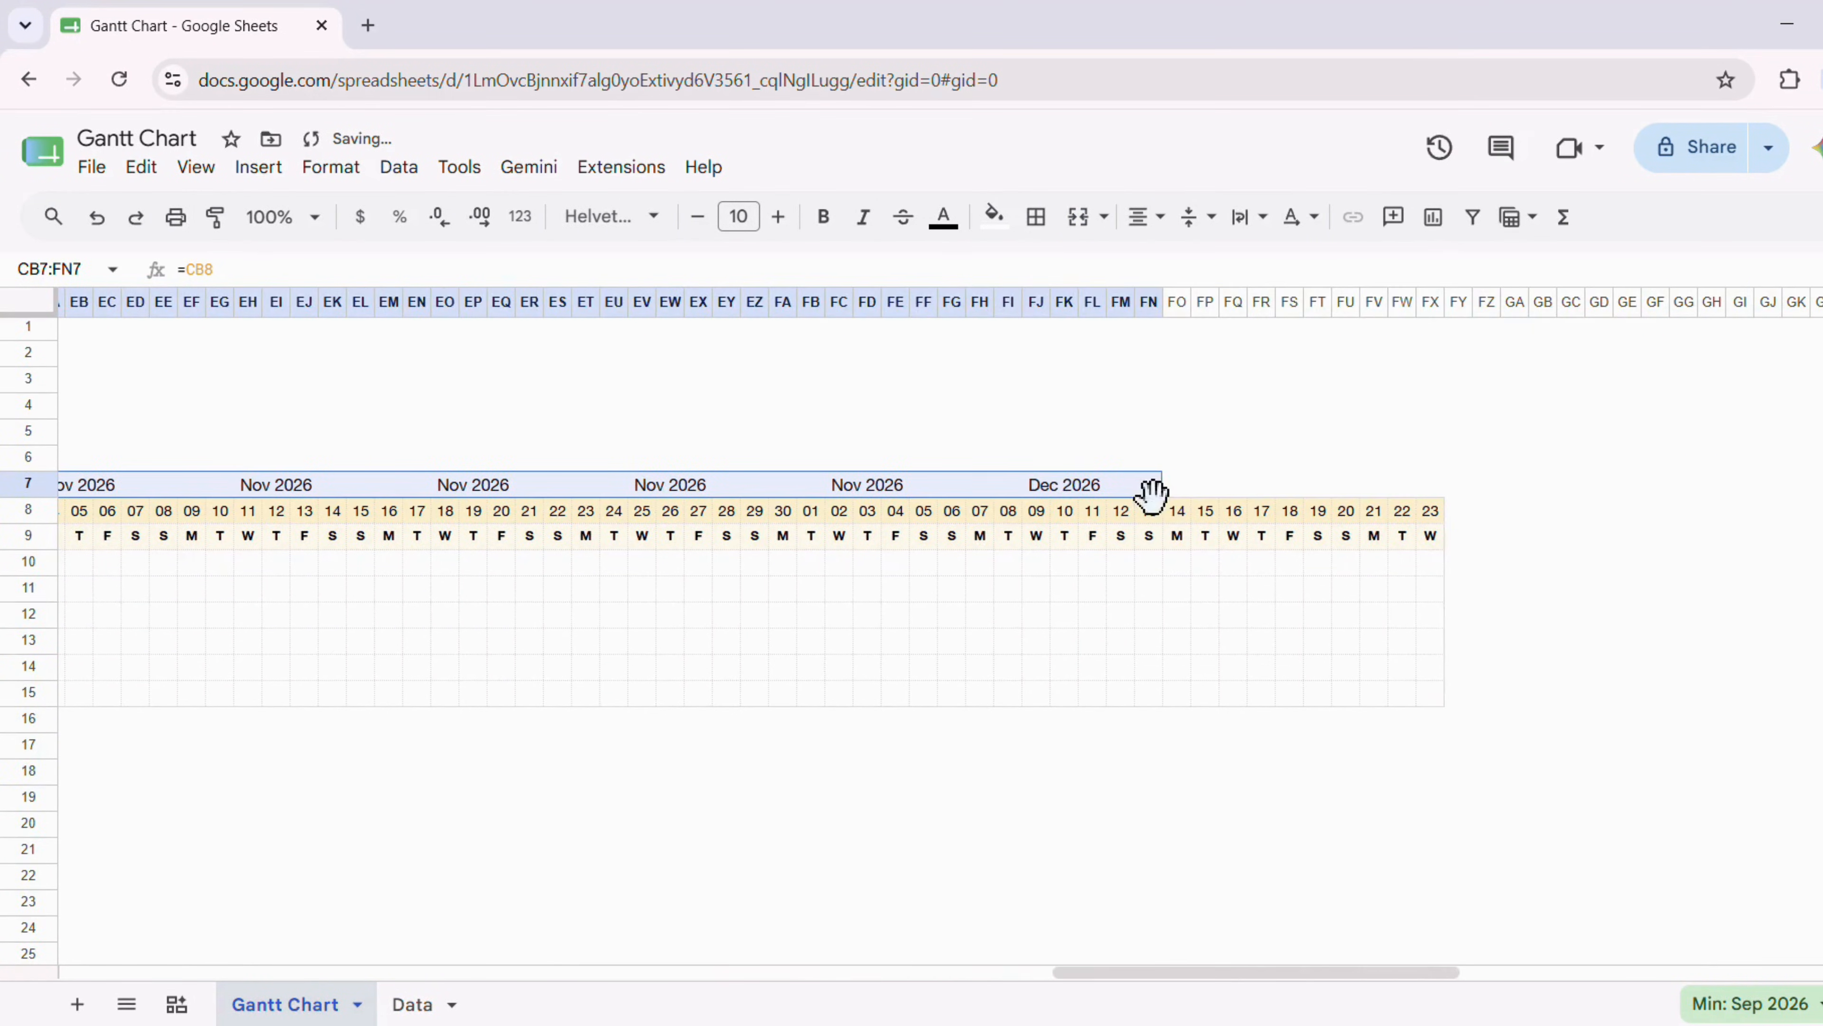
drag(1162, 497, 1703, 711)
scroll(1425, 620, right, 10)
click(1690, 749)
drag(1367, 976, 403, 971)
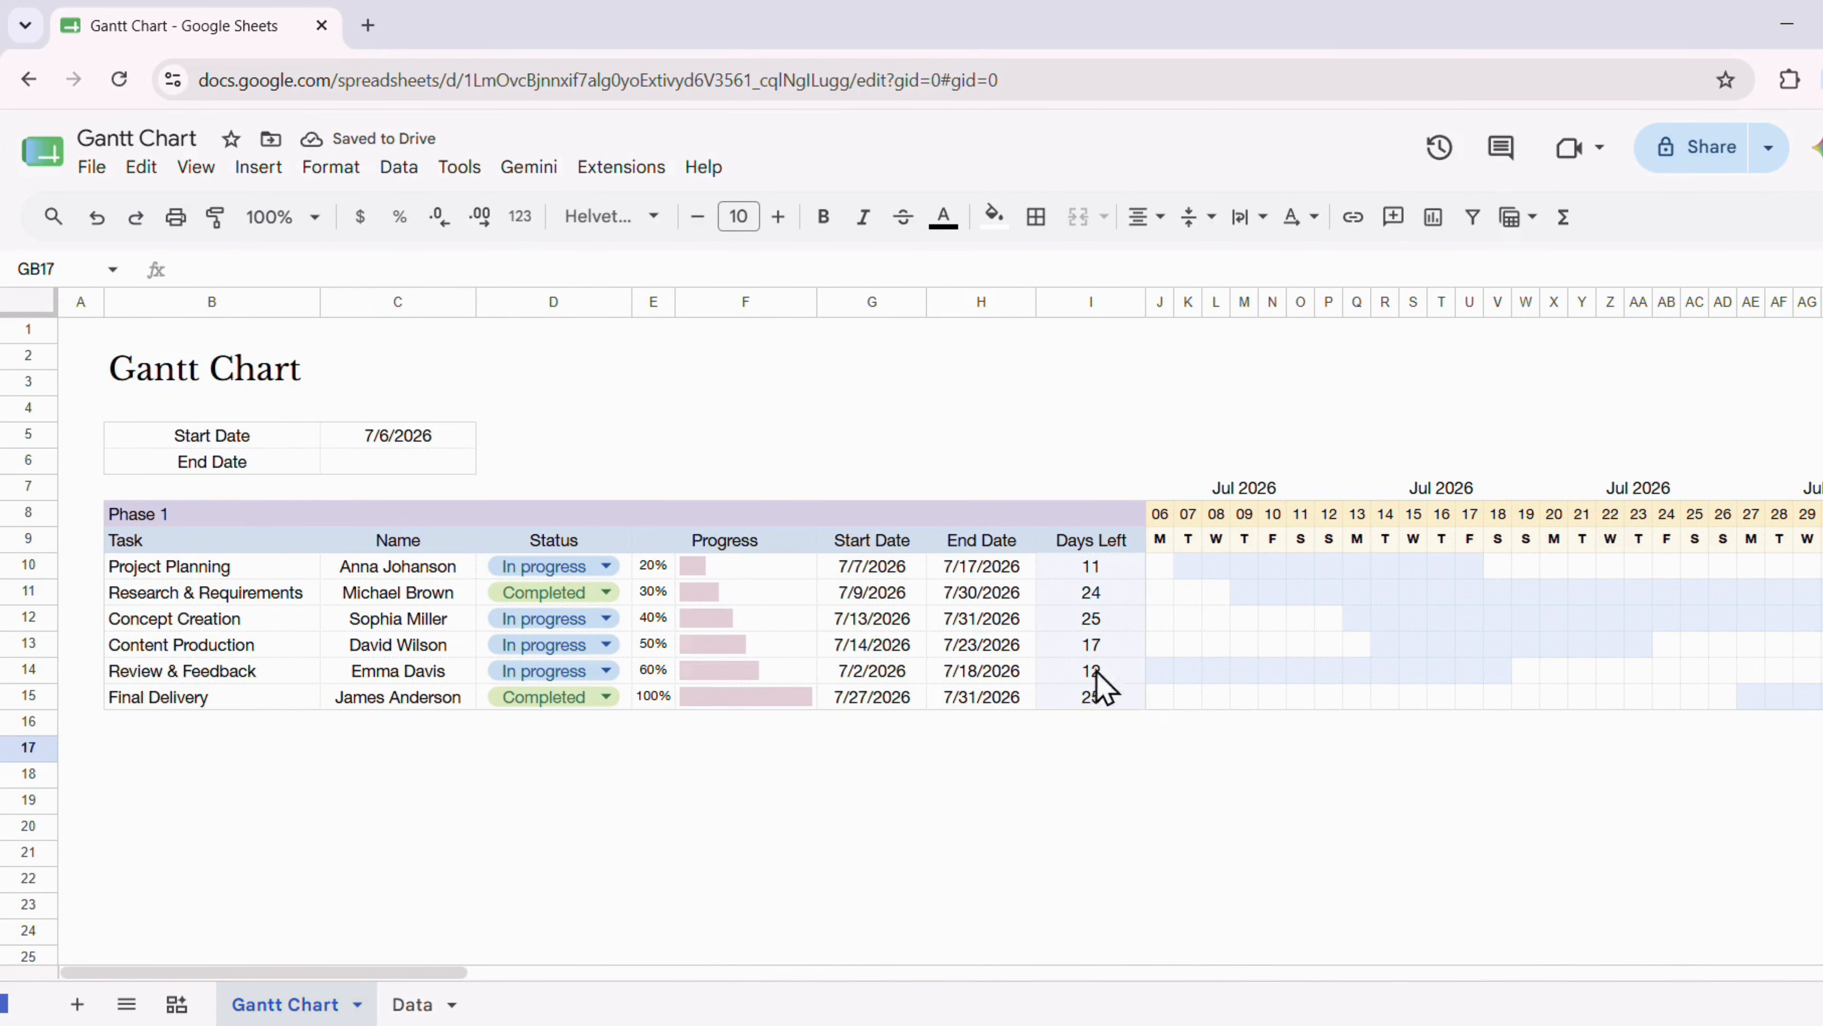
Change the fill colour of the timeline's conditional formatting rule for J10:JD15 to light yellow
drag(1163, 579, 1392, 704)
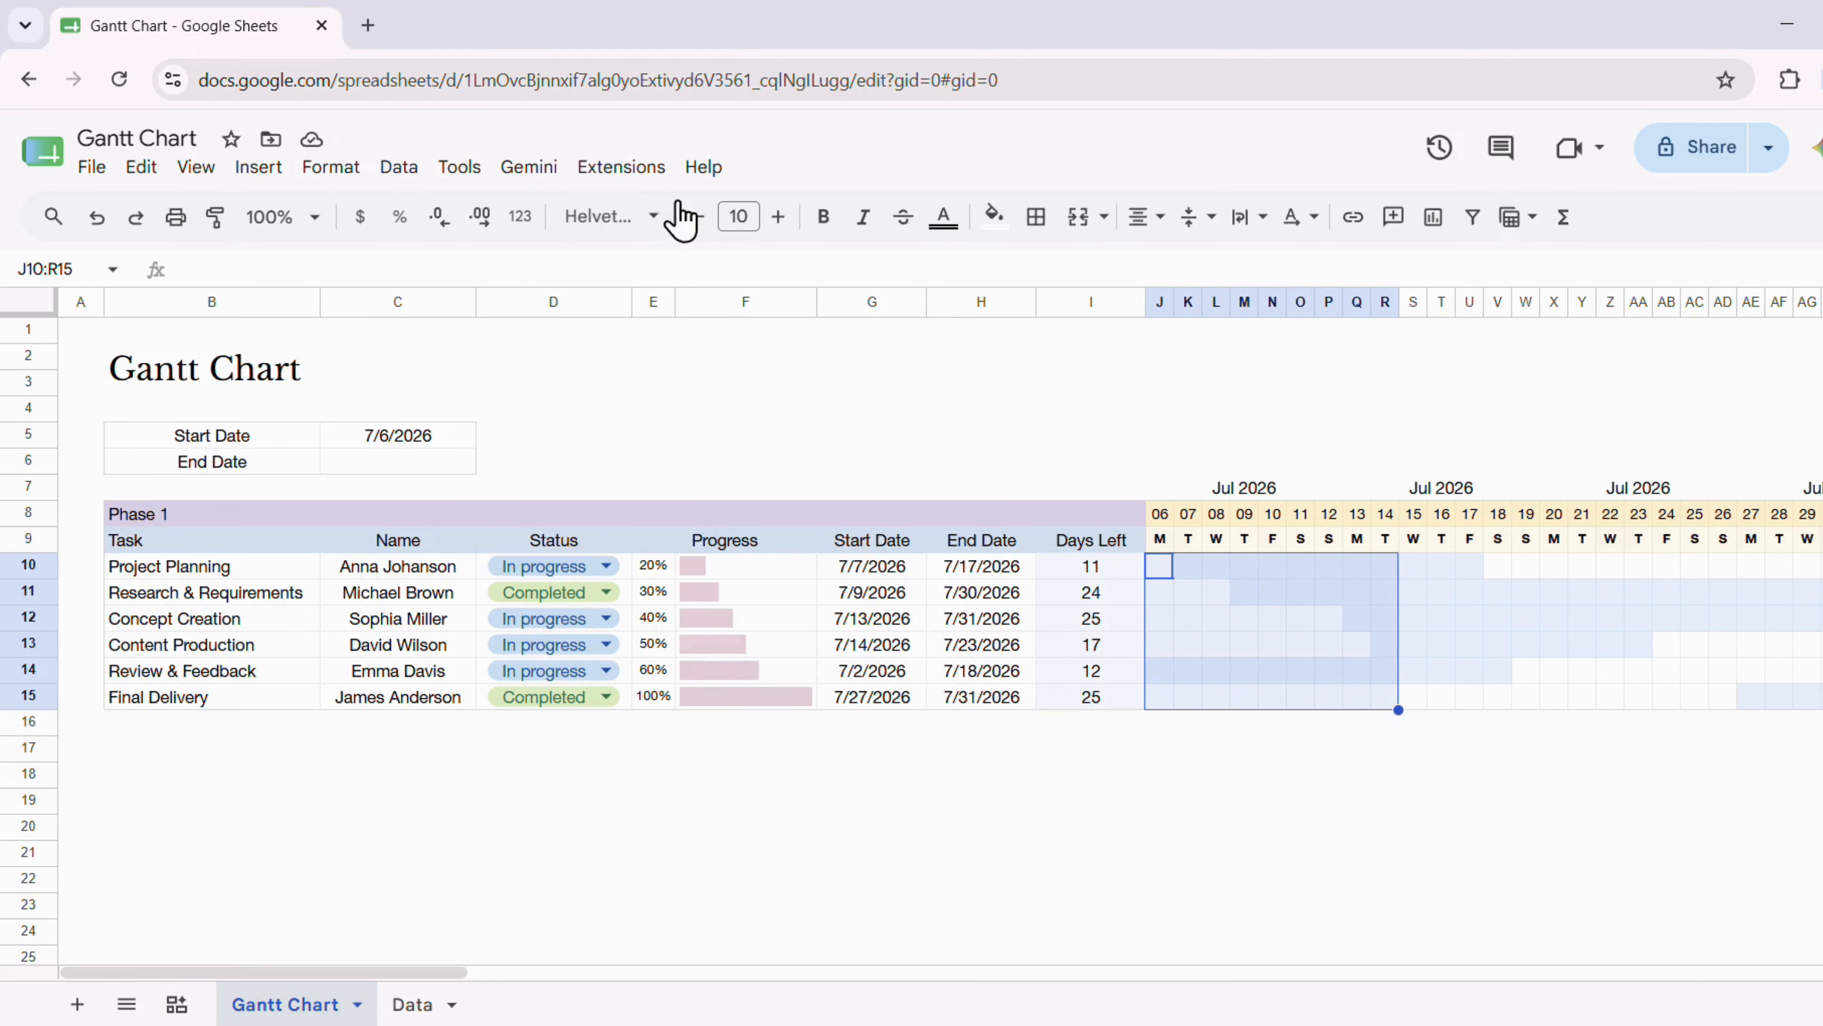
click(331, 168)
click(417, 682)
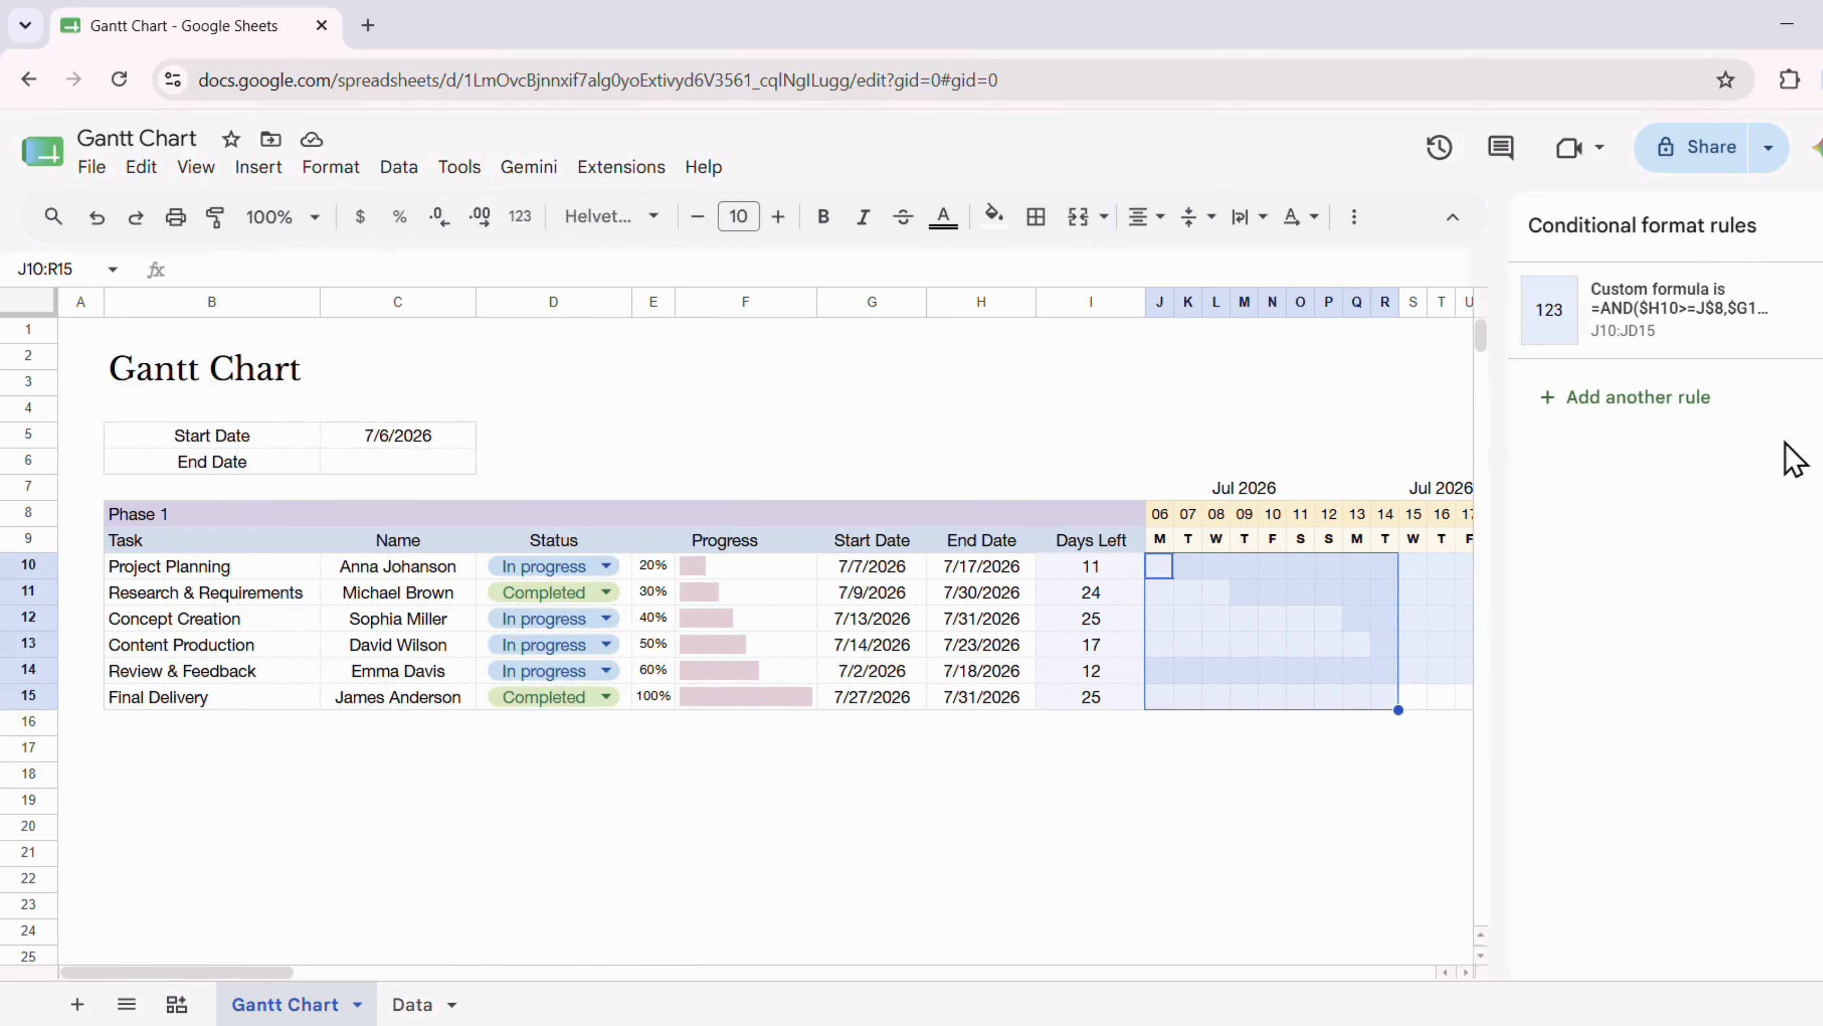
click(1699, 333)
click(1755, 751)
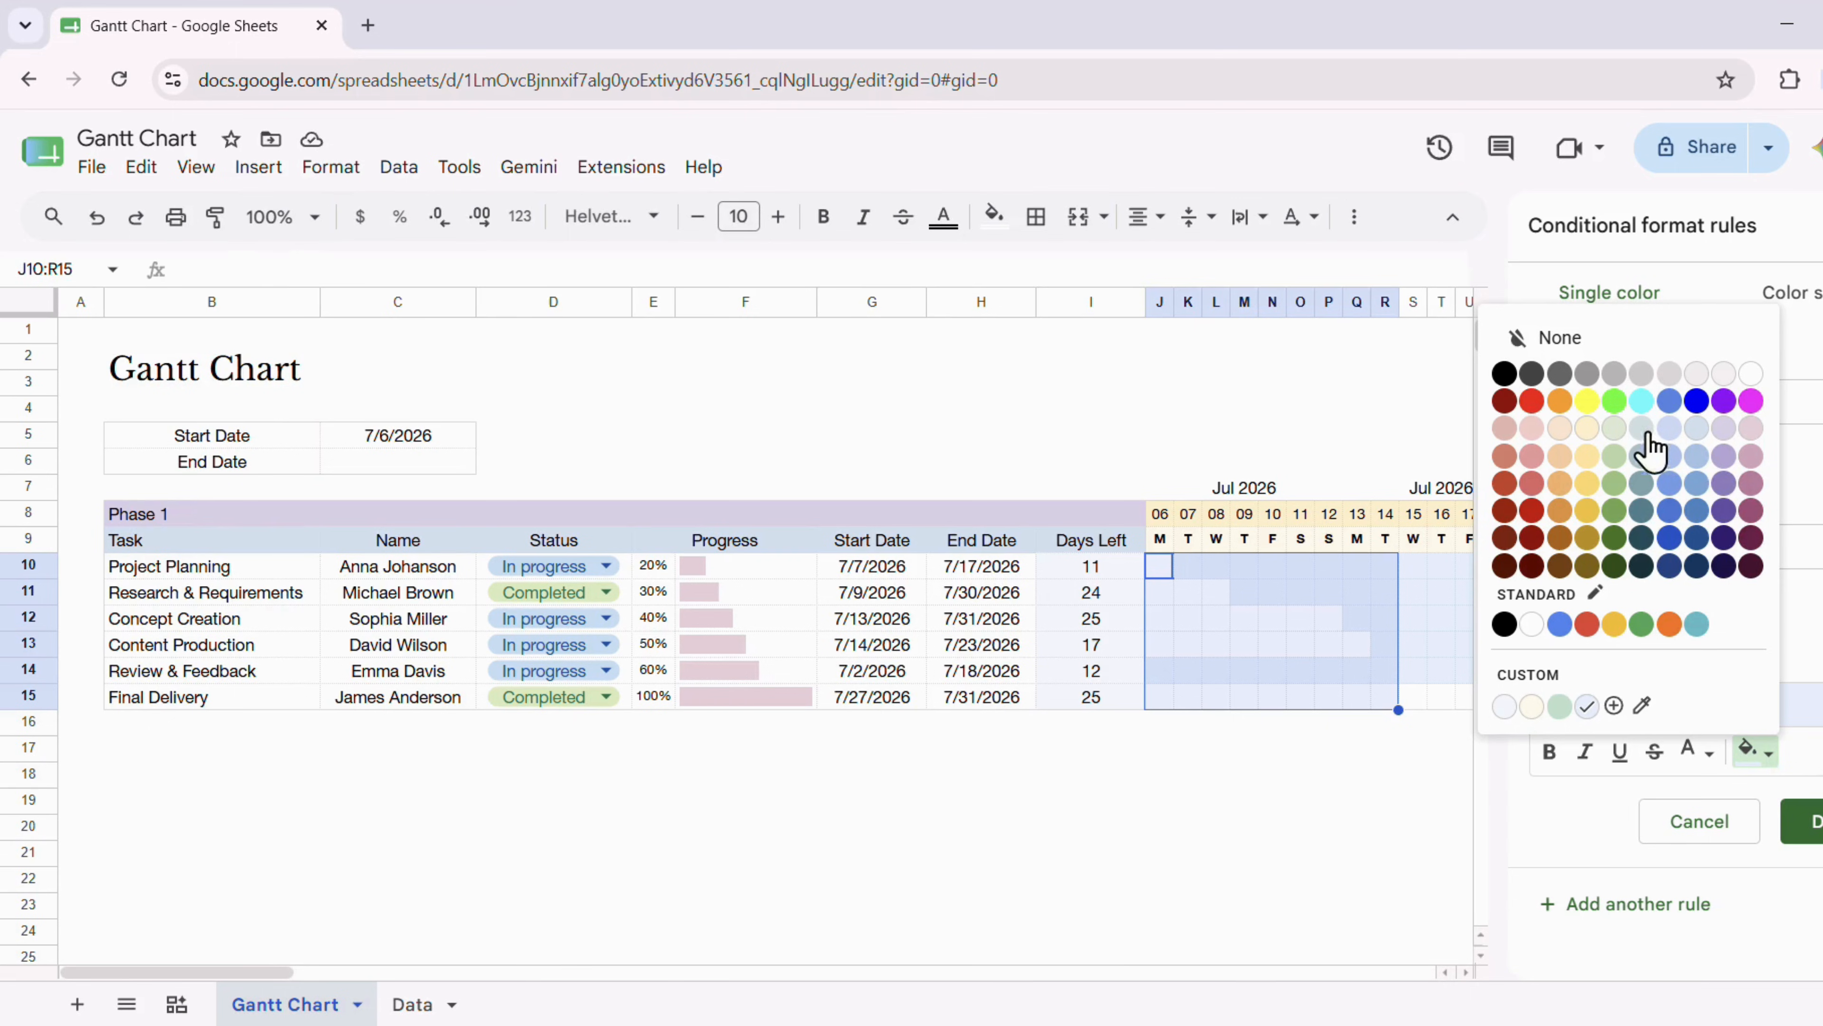
click(1586, 429)
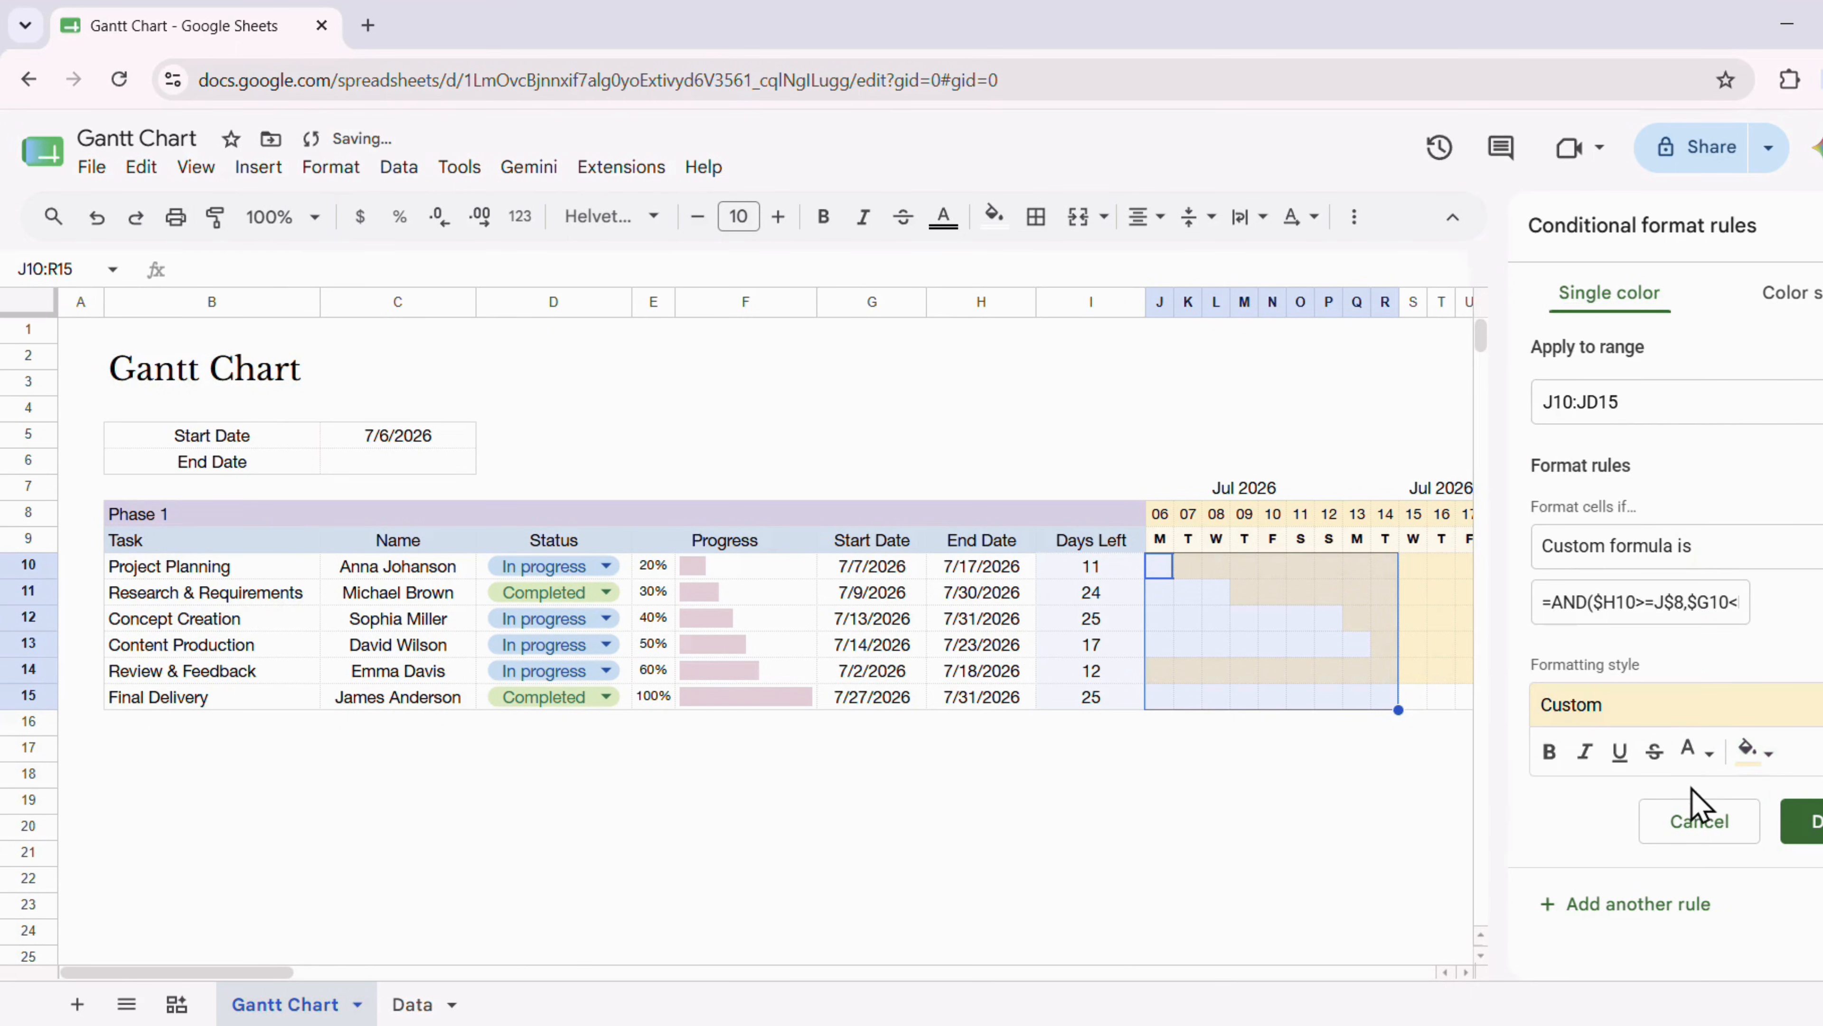
click(1801, 821)
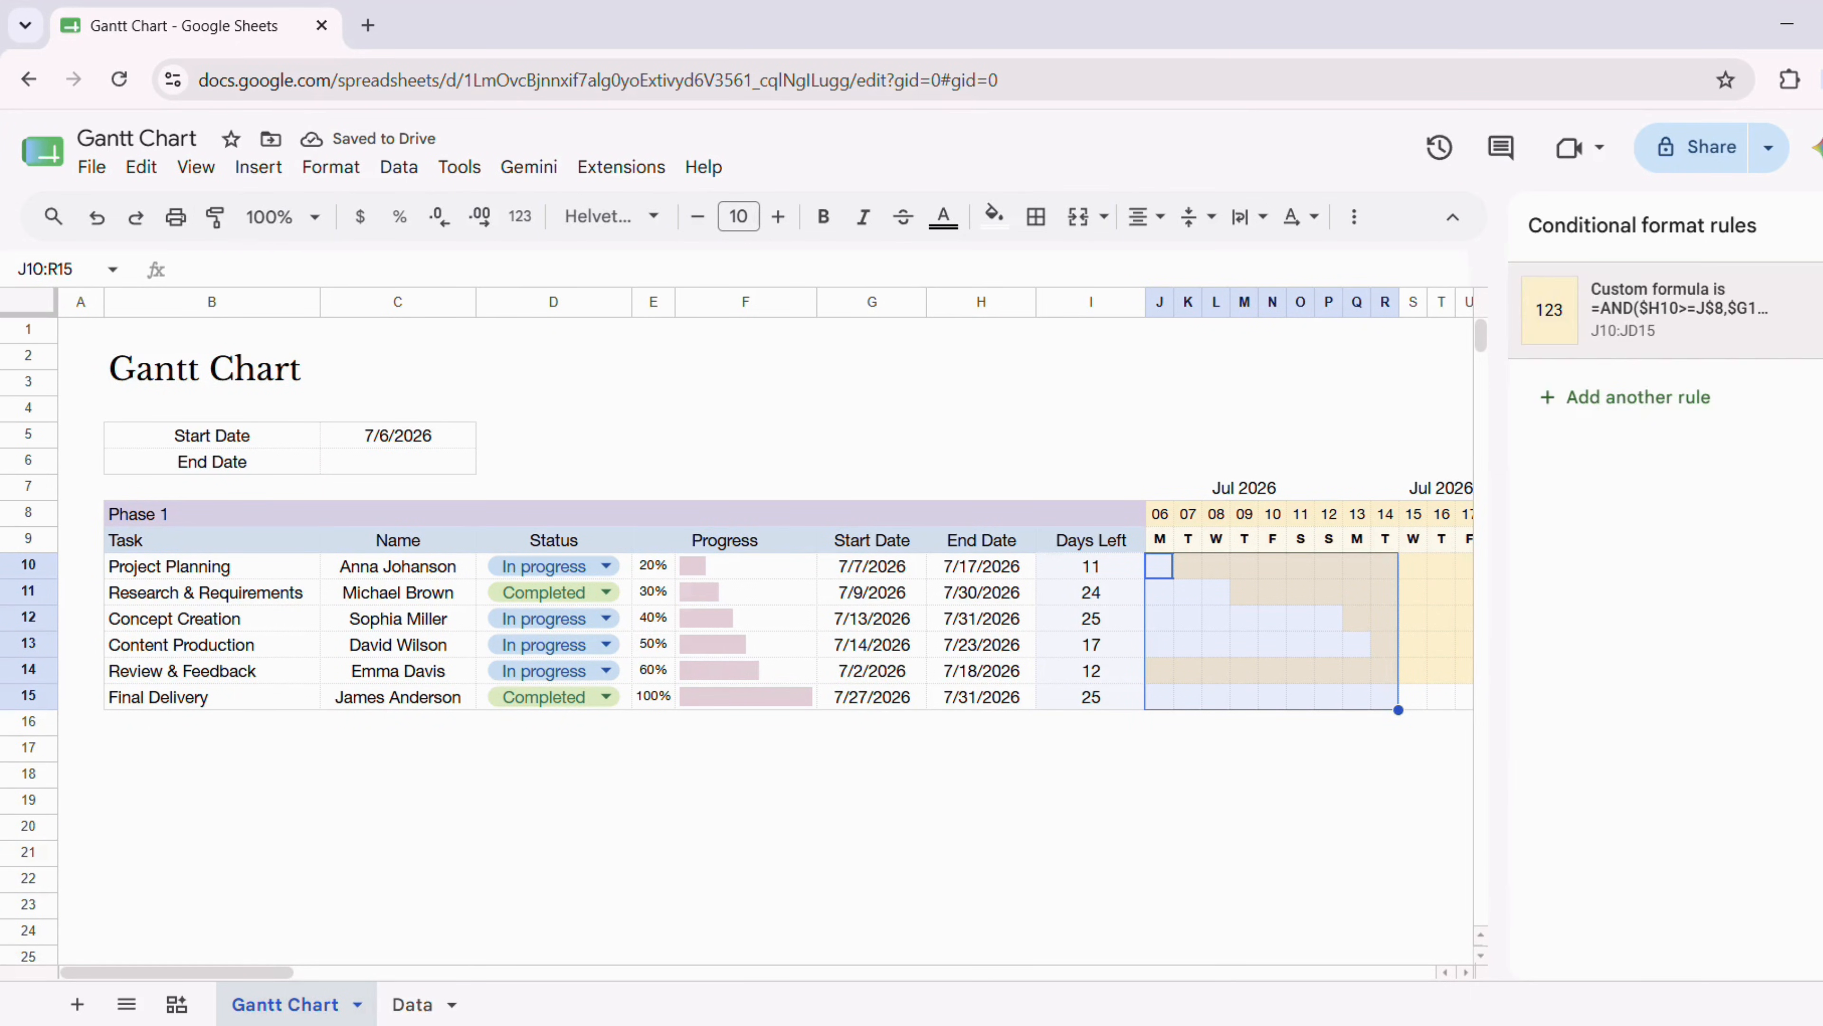
click(1610, 800)
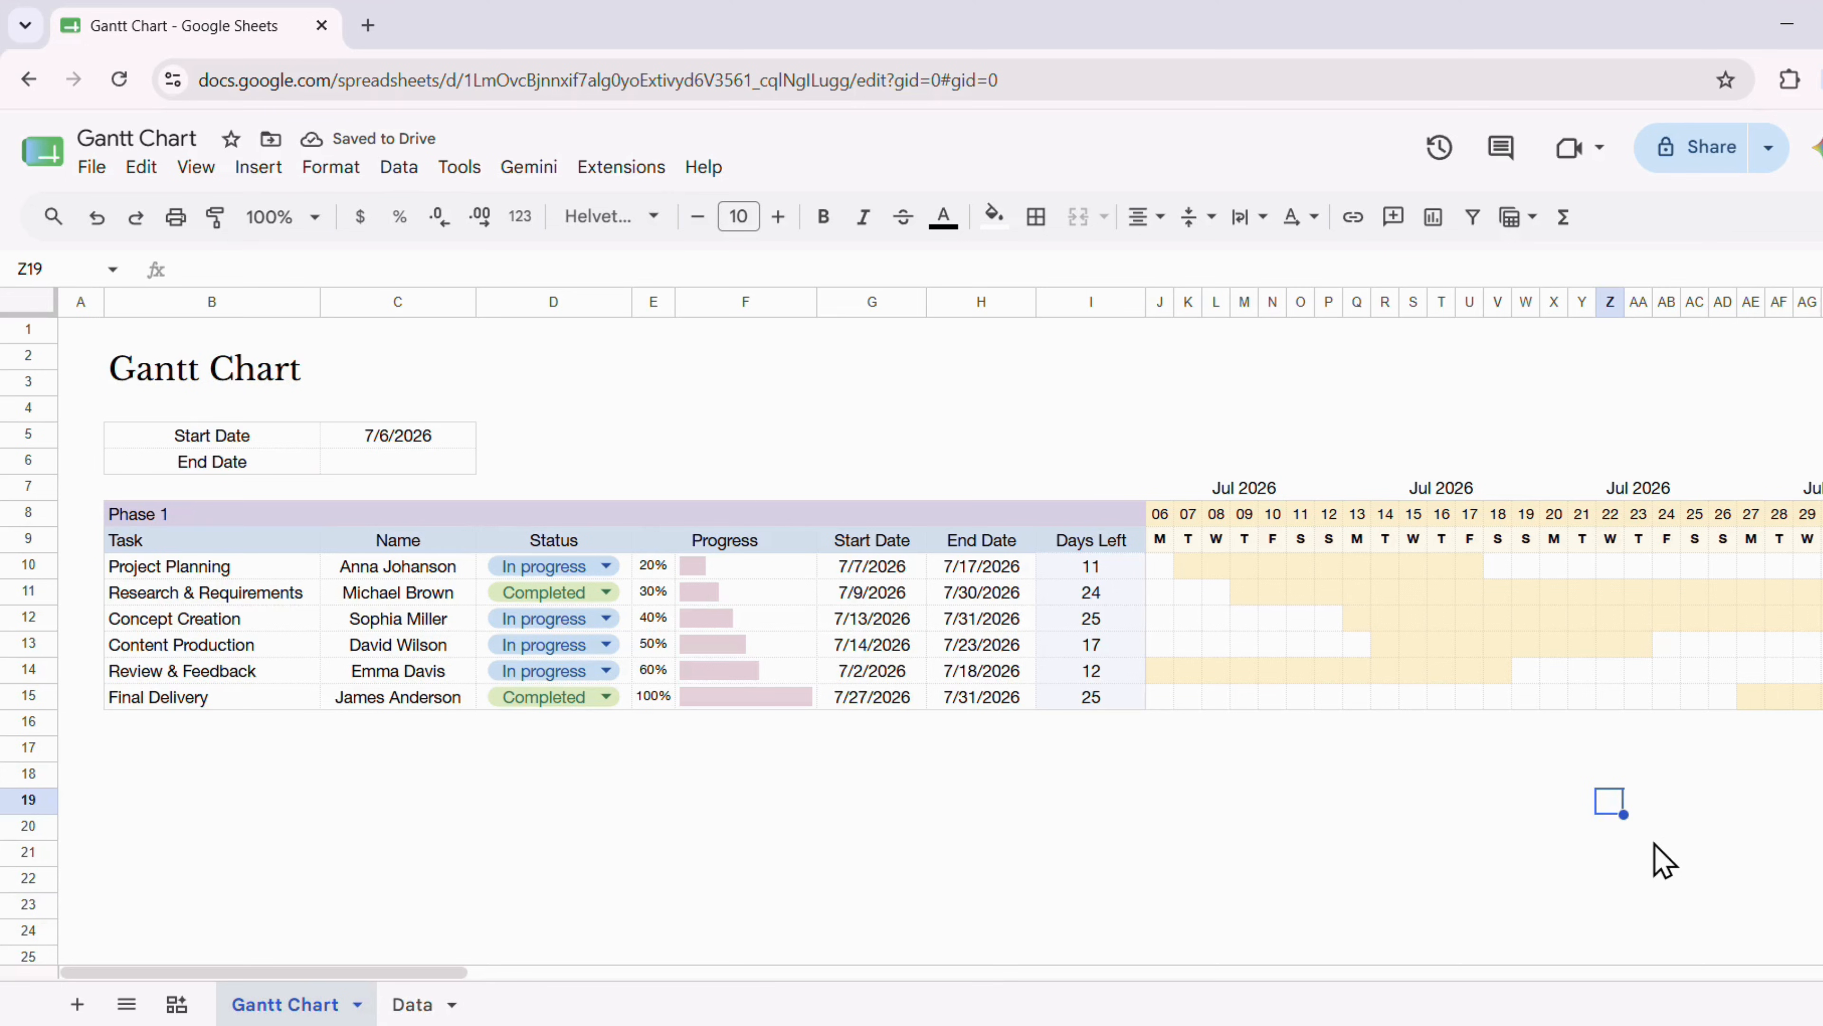
Copy the whole Phase 1 block in rows 8 to 15 and paste it starting at A17
drag(33, 512, 81, 701)
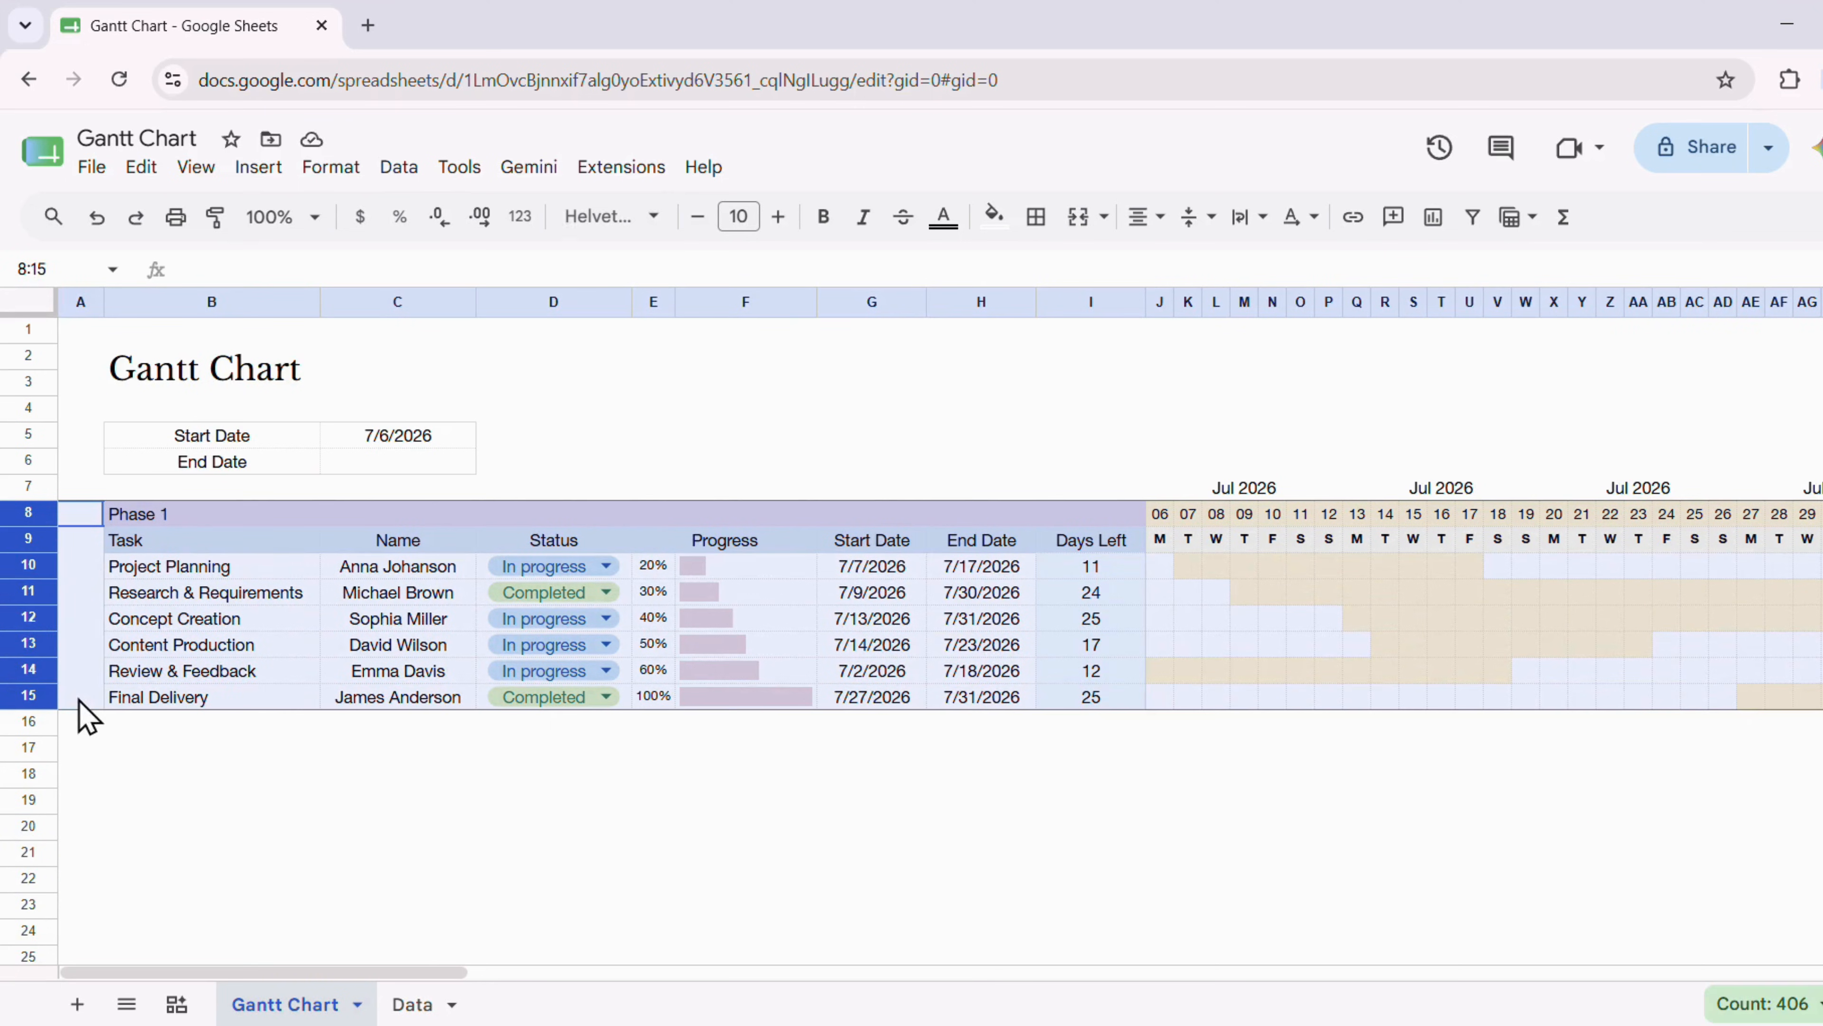
click(81, 751)
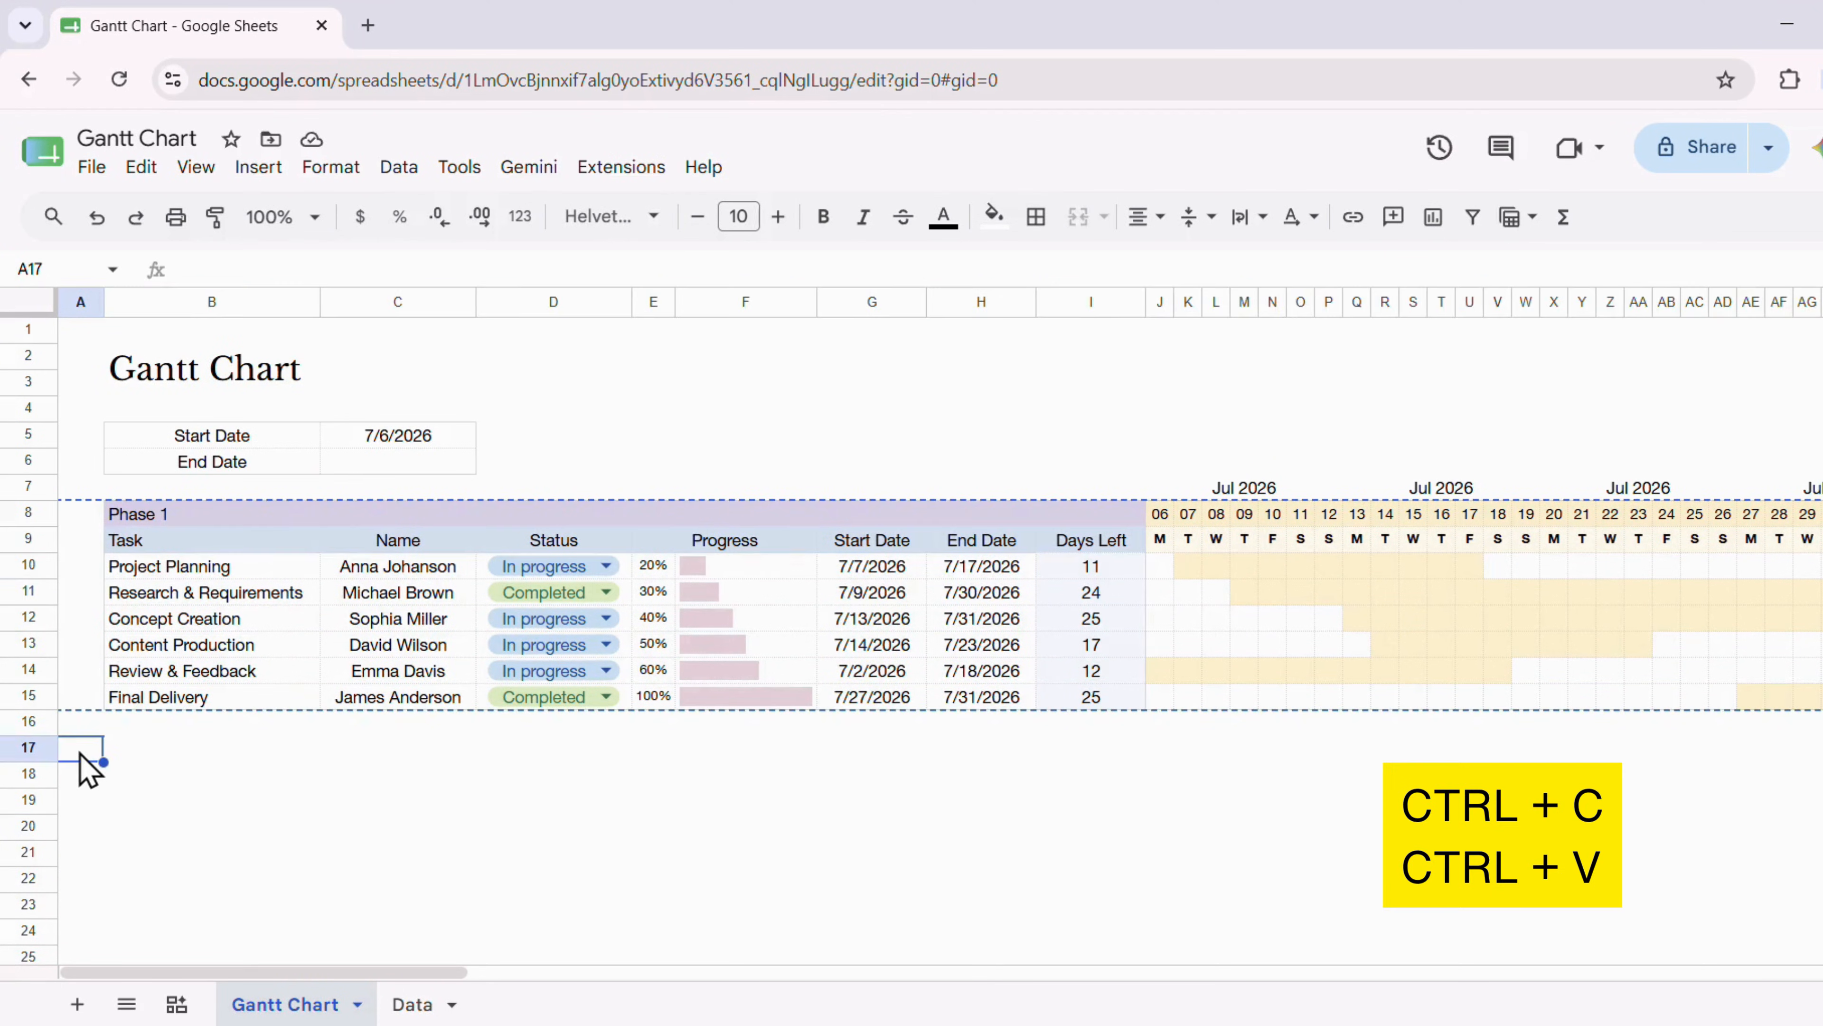
key(ctrl+v)
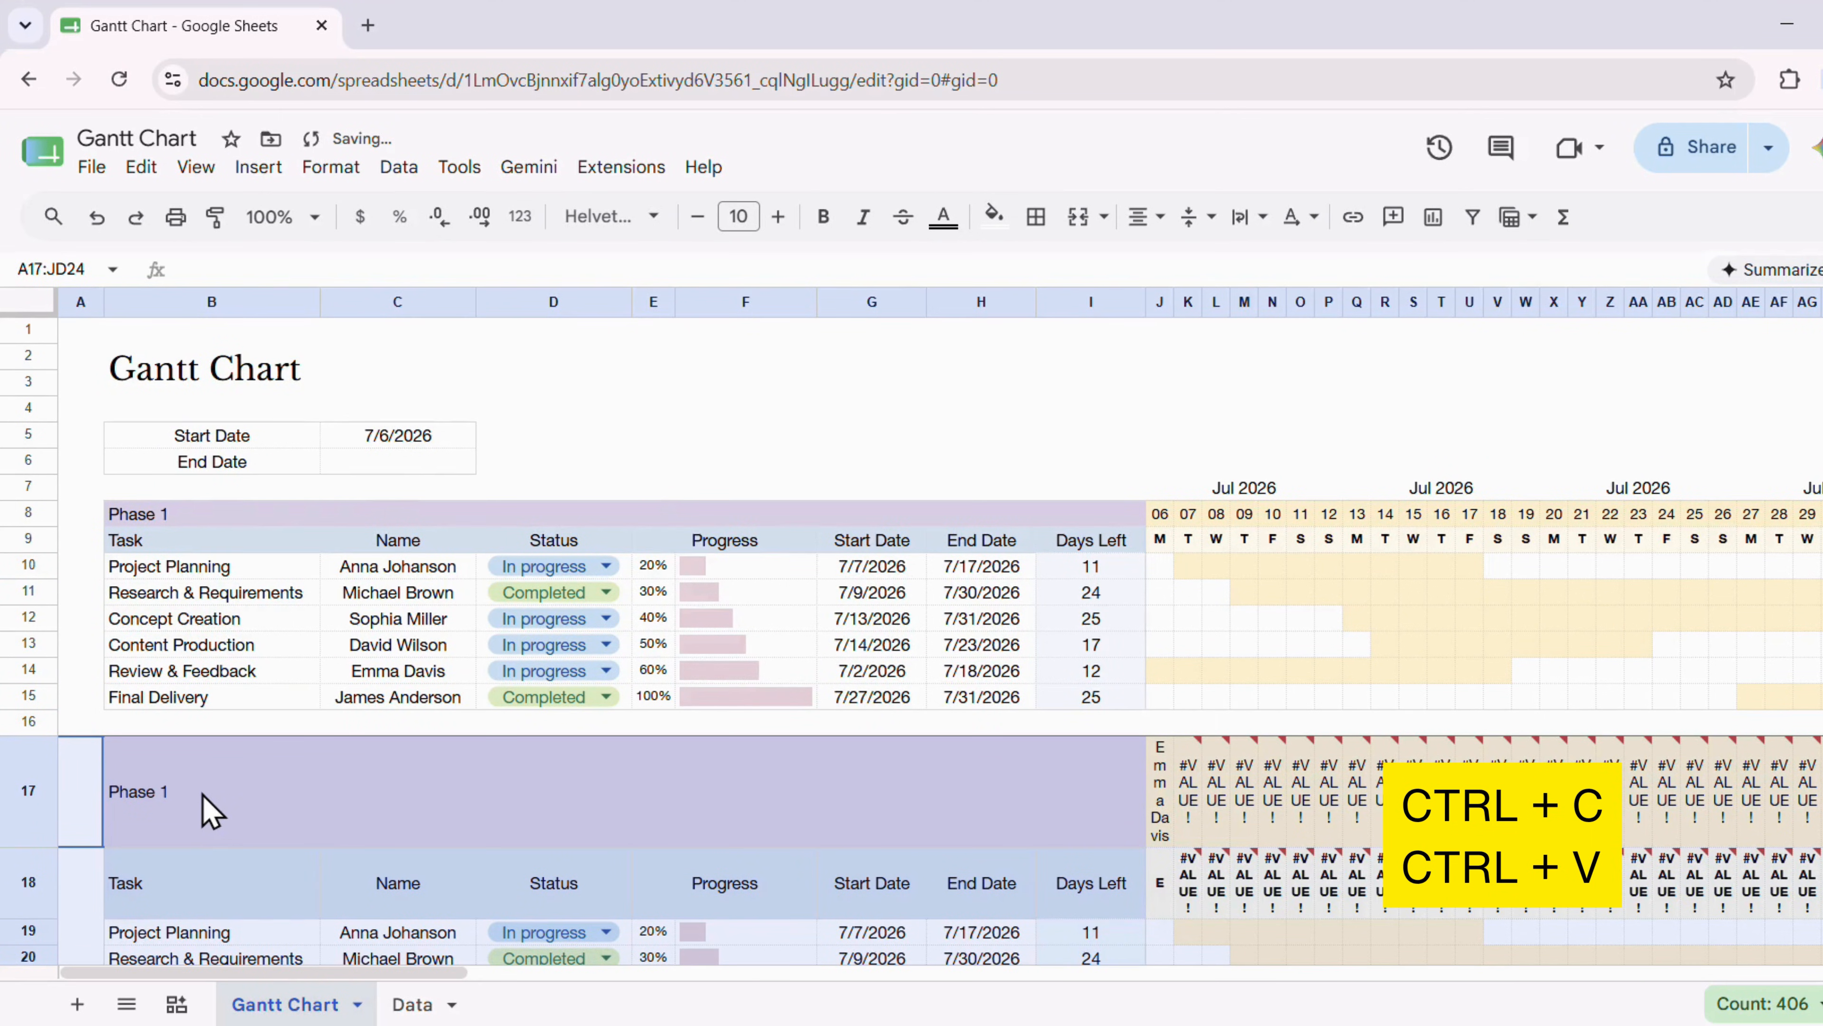
scroll(208, 812, down, 2)
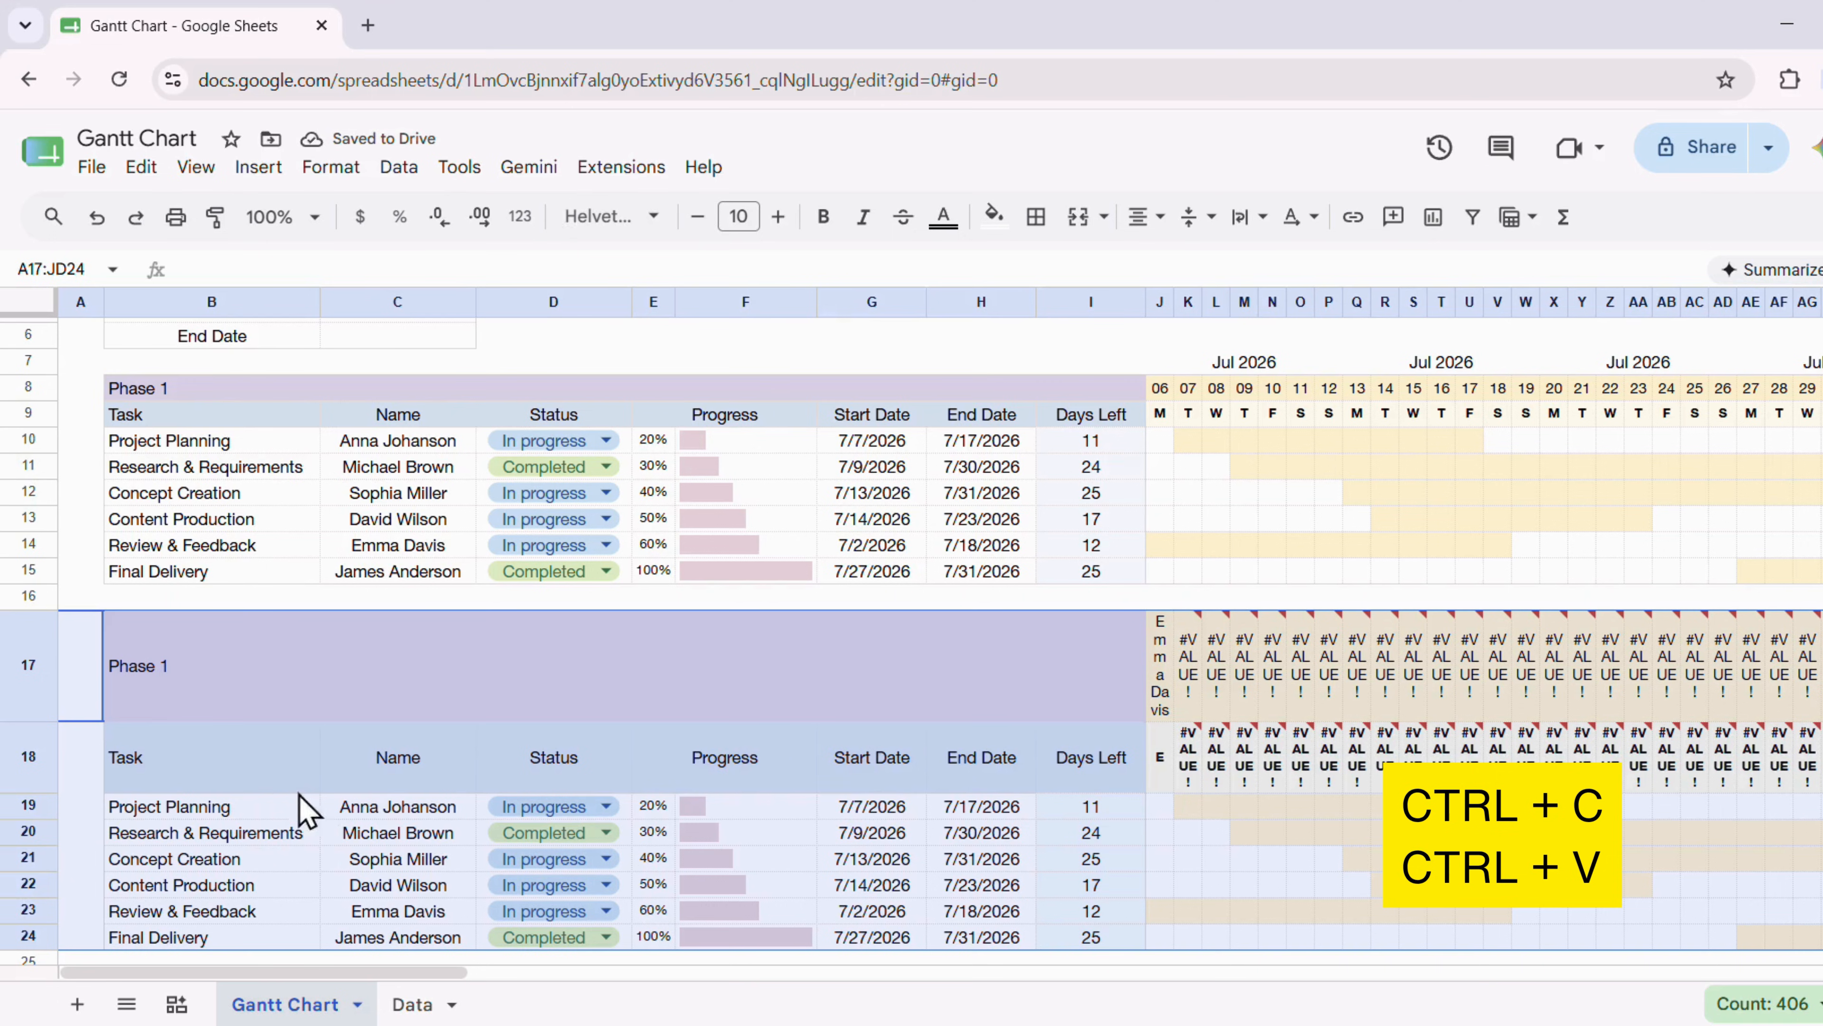
Link the first timeline date of the second block, J17, to the project start date in C5
click(1157, 664)
scroll(928, 725, up, 2)
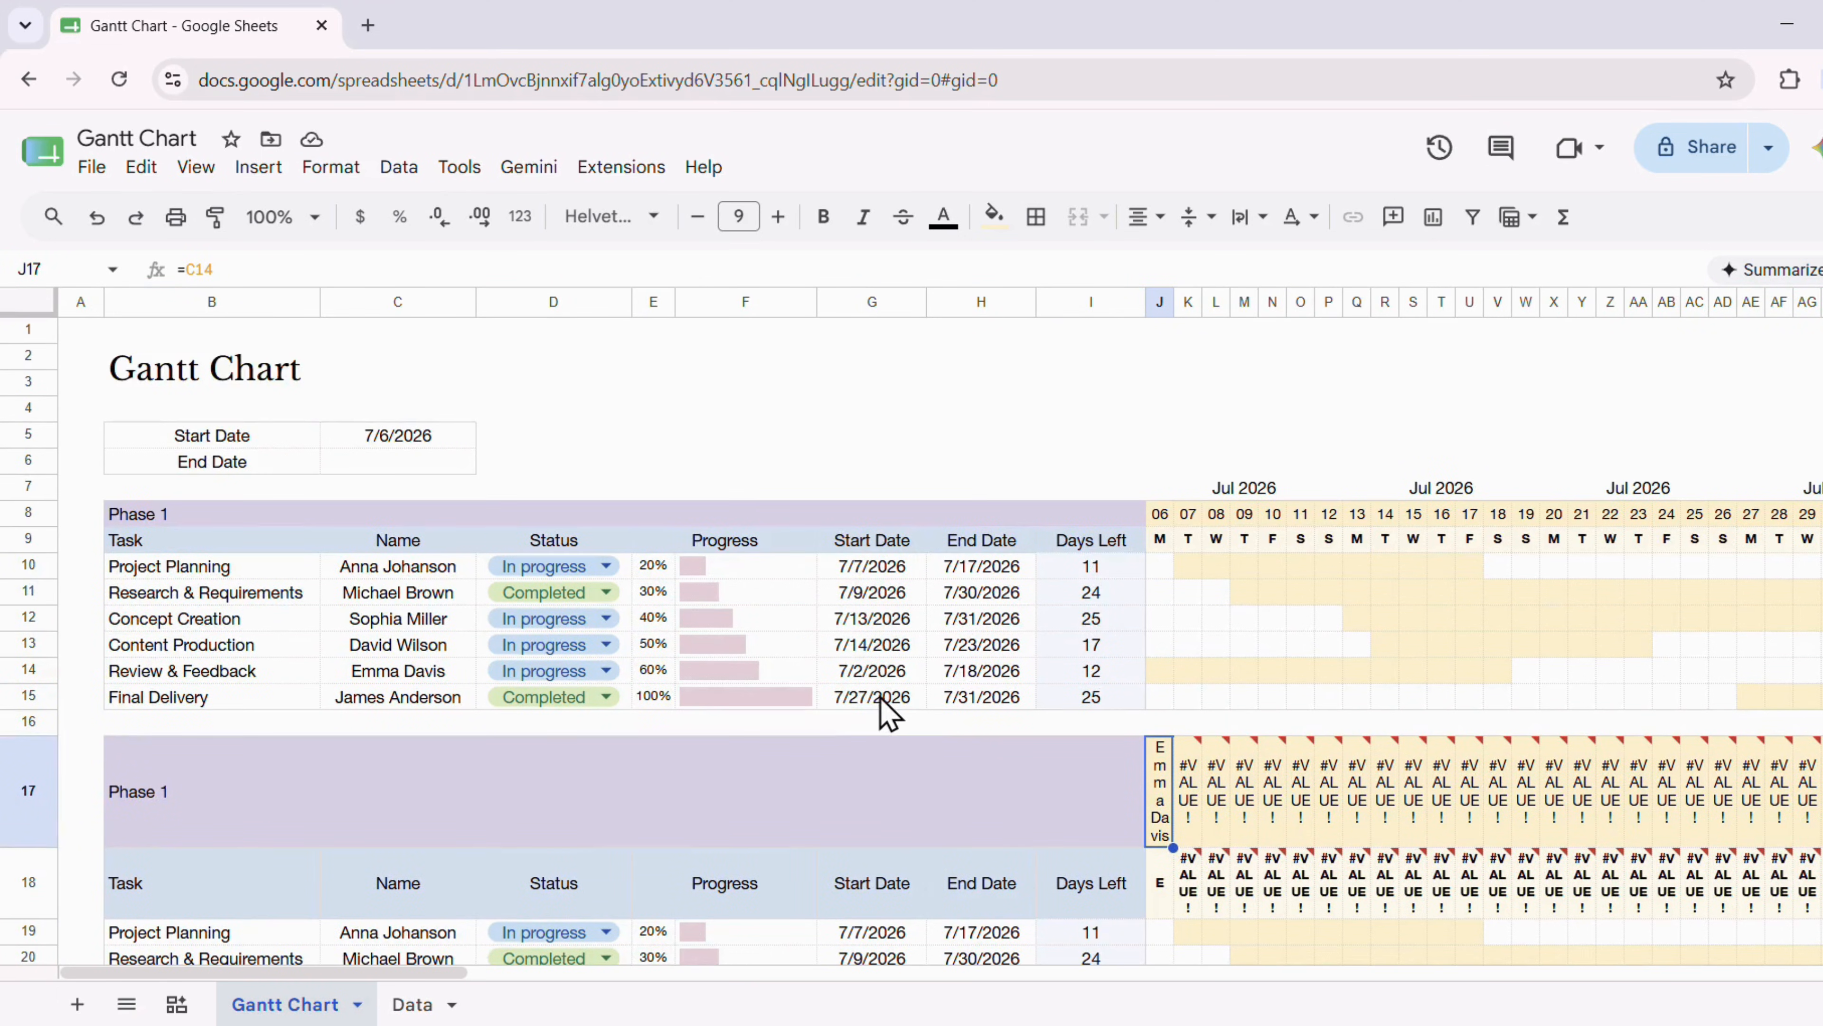
text(=)
click(383, 440)
key(Return)
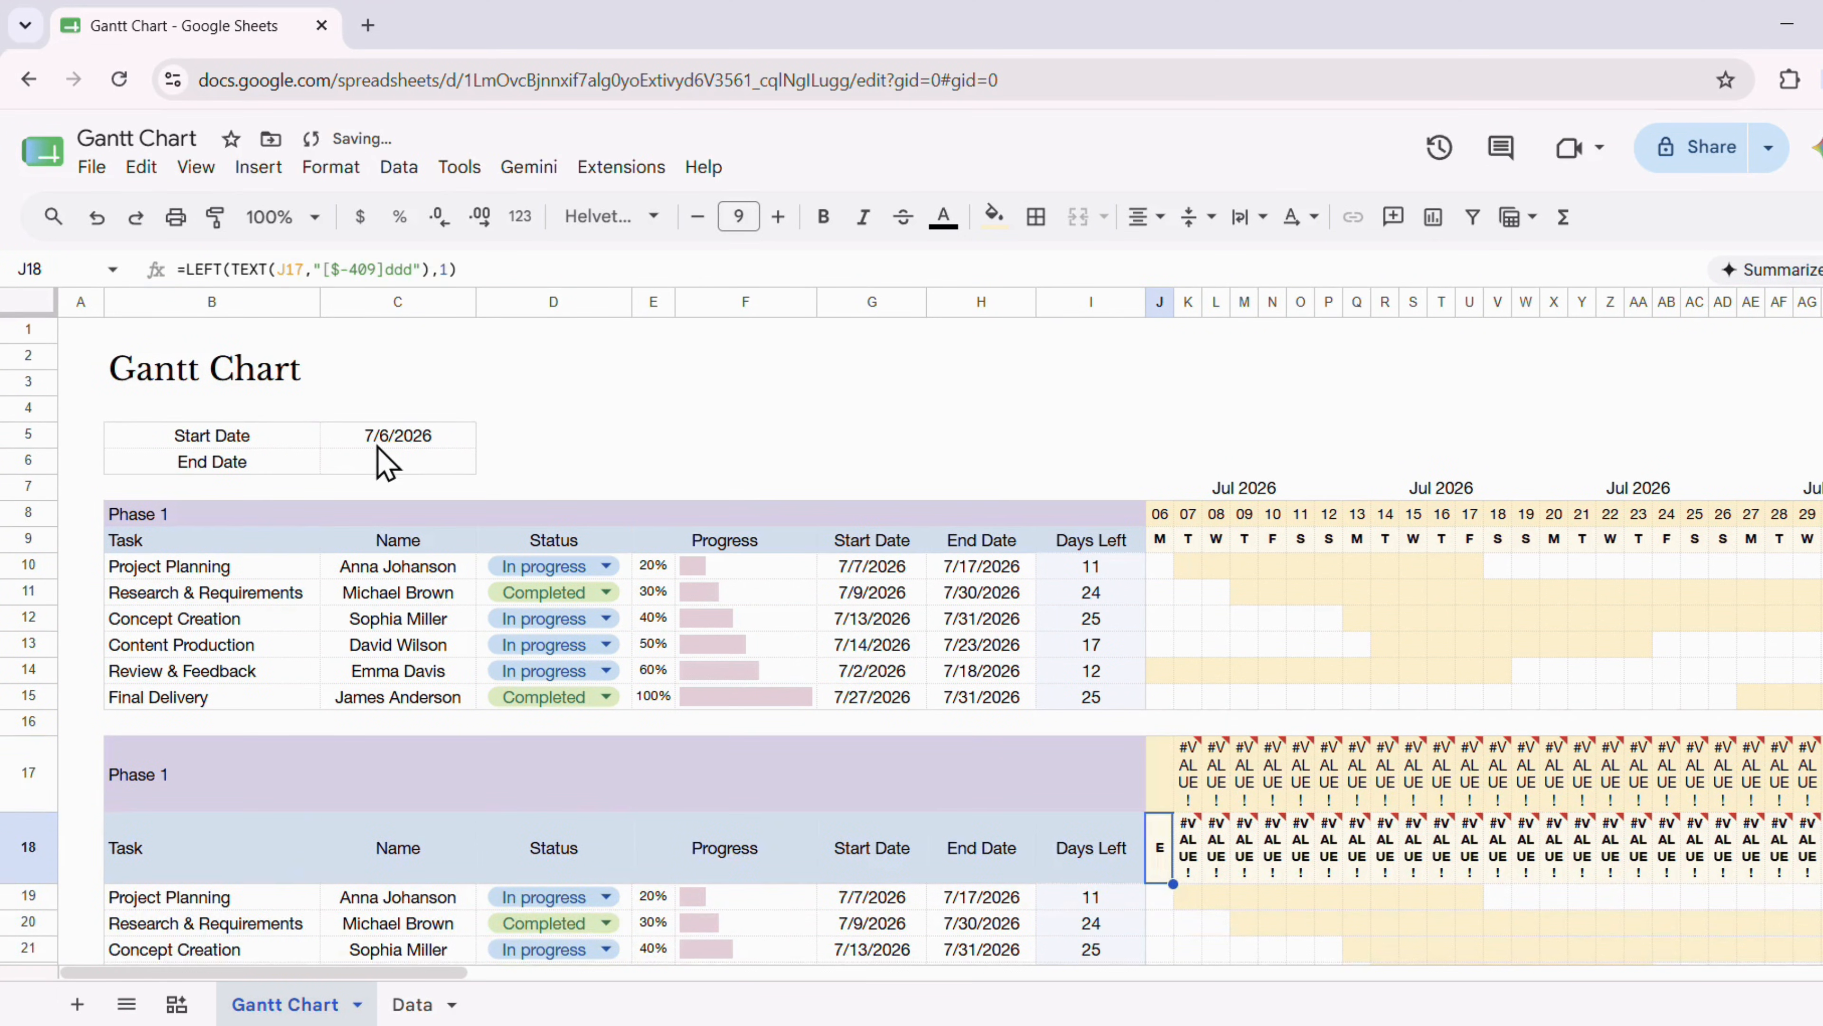
scroll(1399, 755, down, 2)
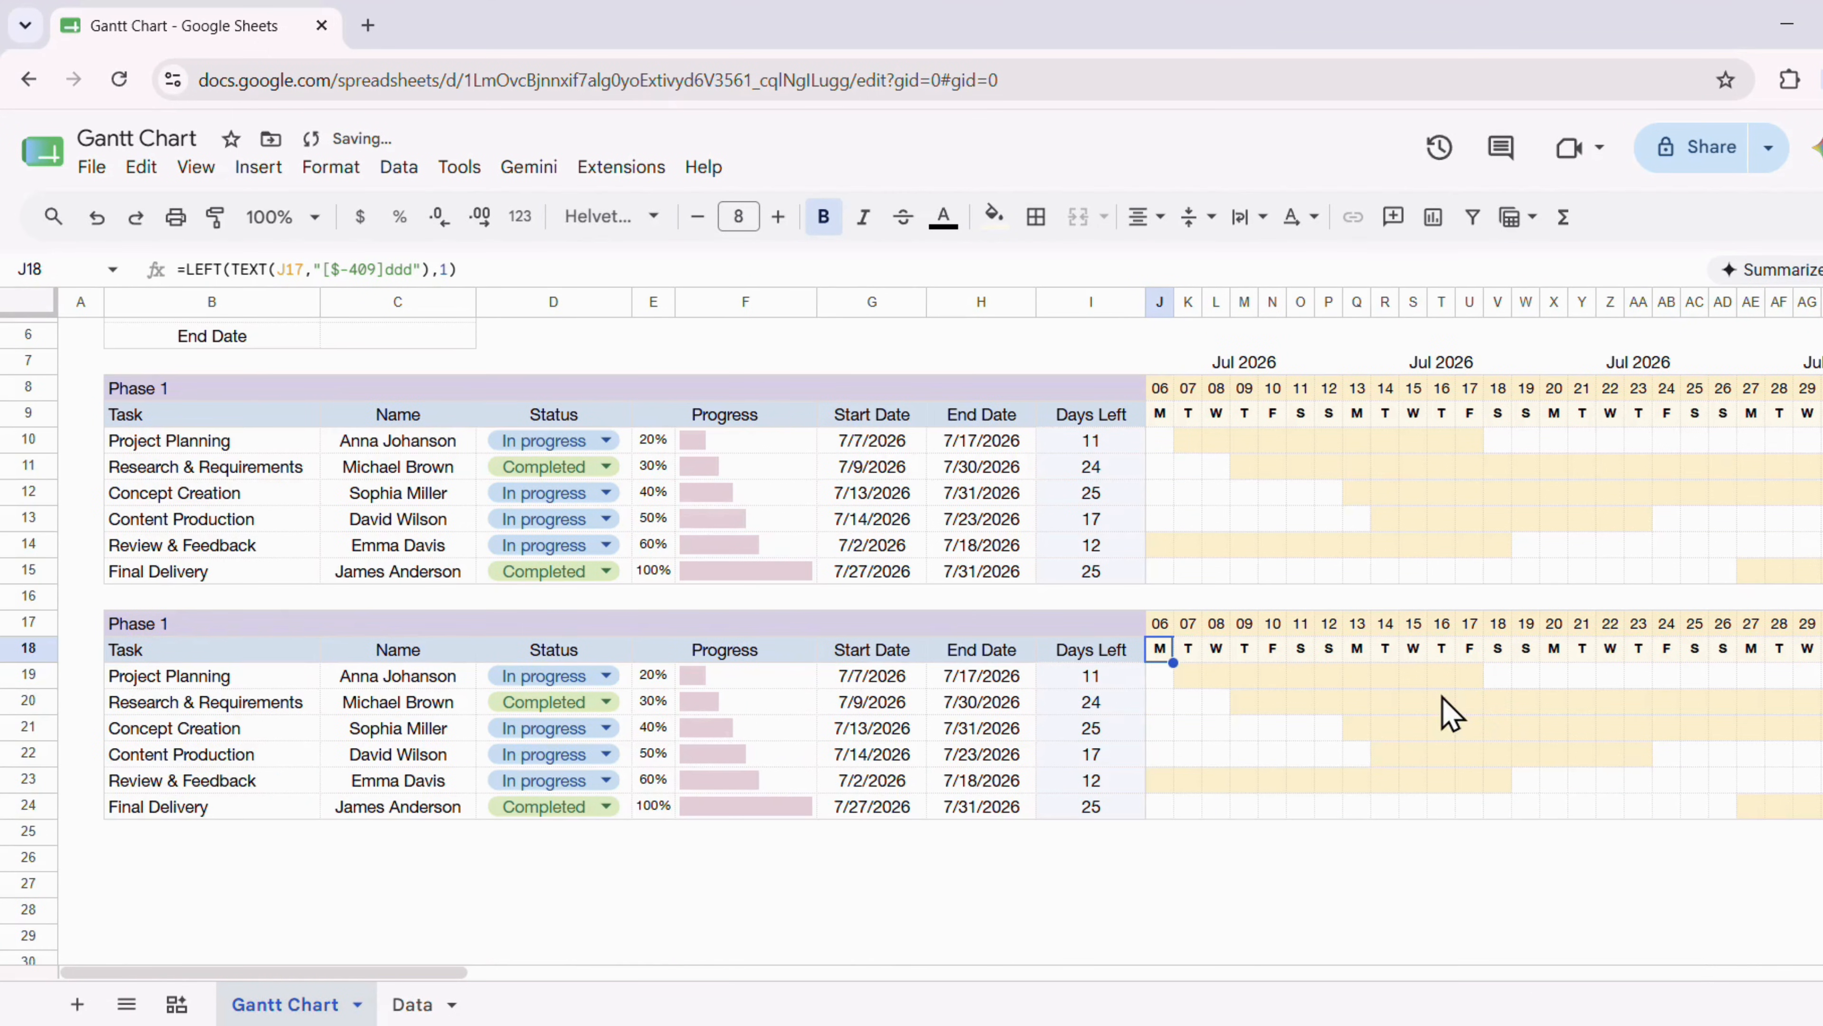
Rename the heading of the second block in row 17 to Phase 2
click(209, 625)
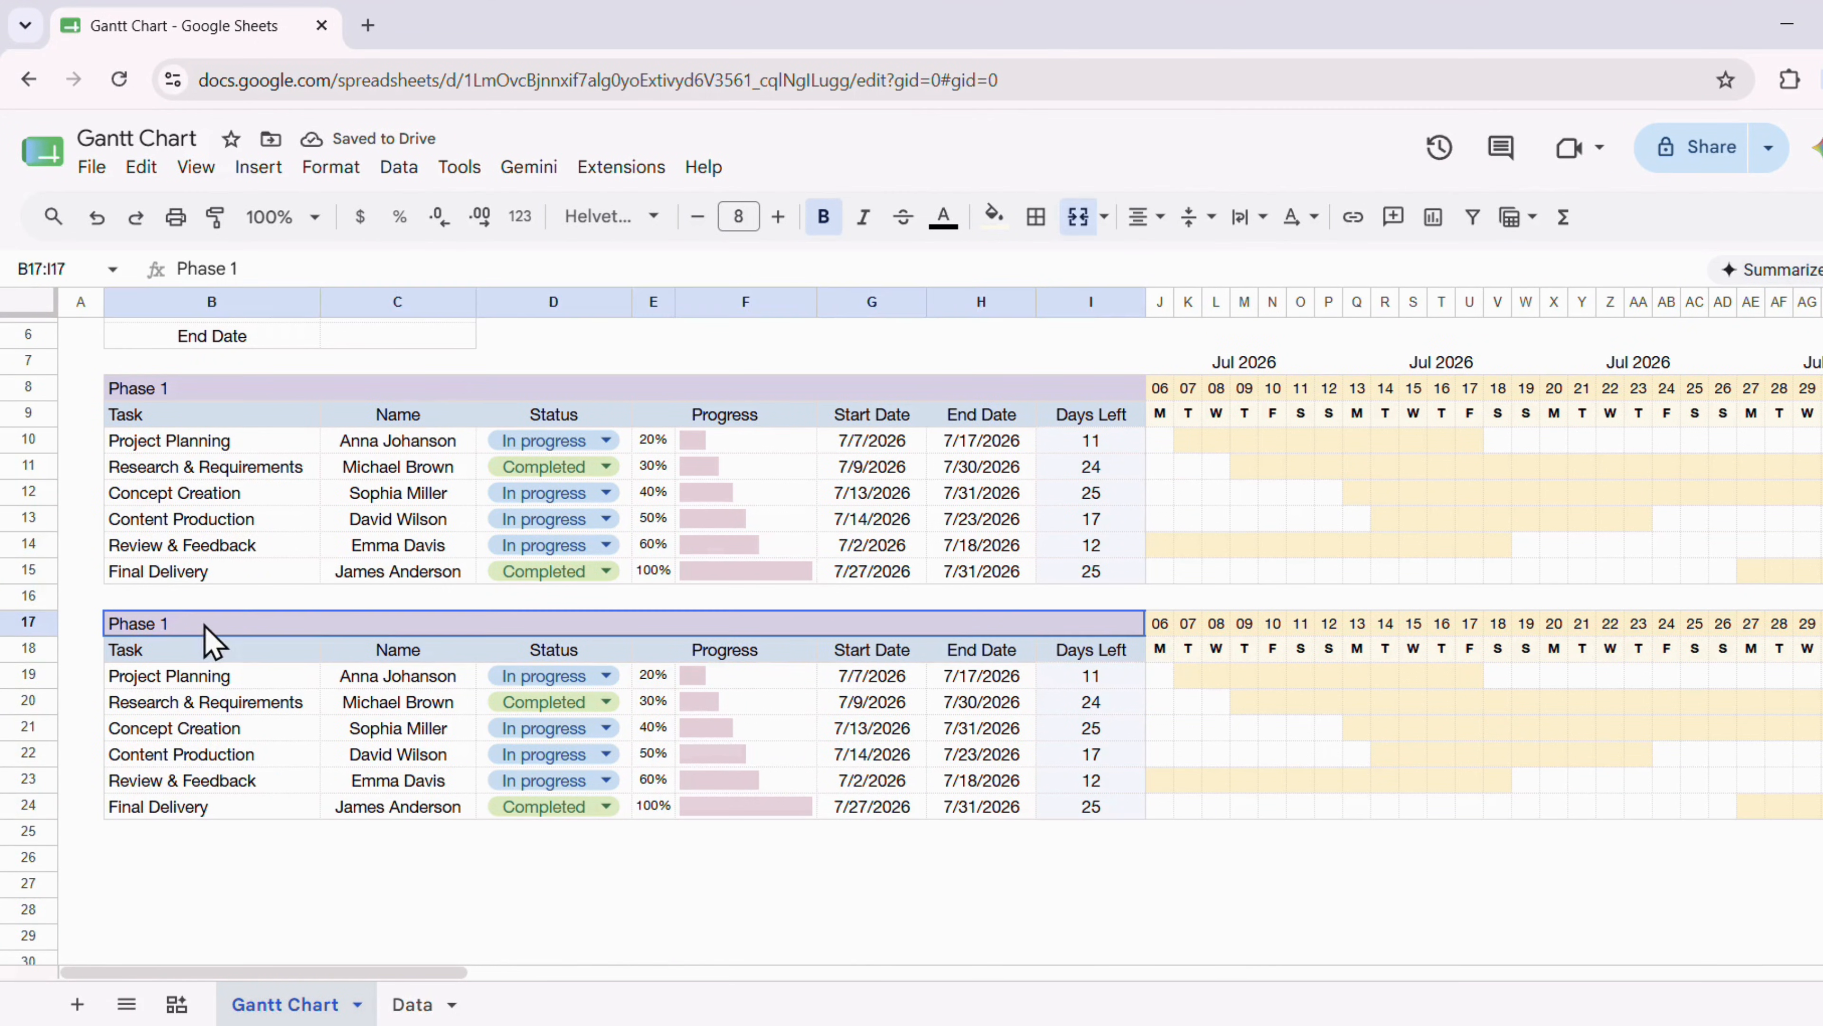
double_click(234, 269)
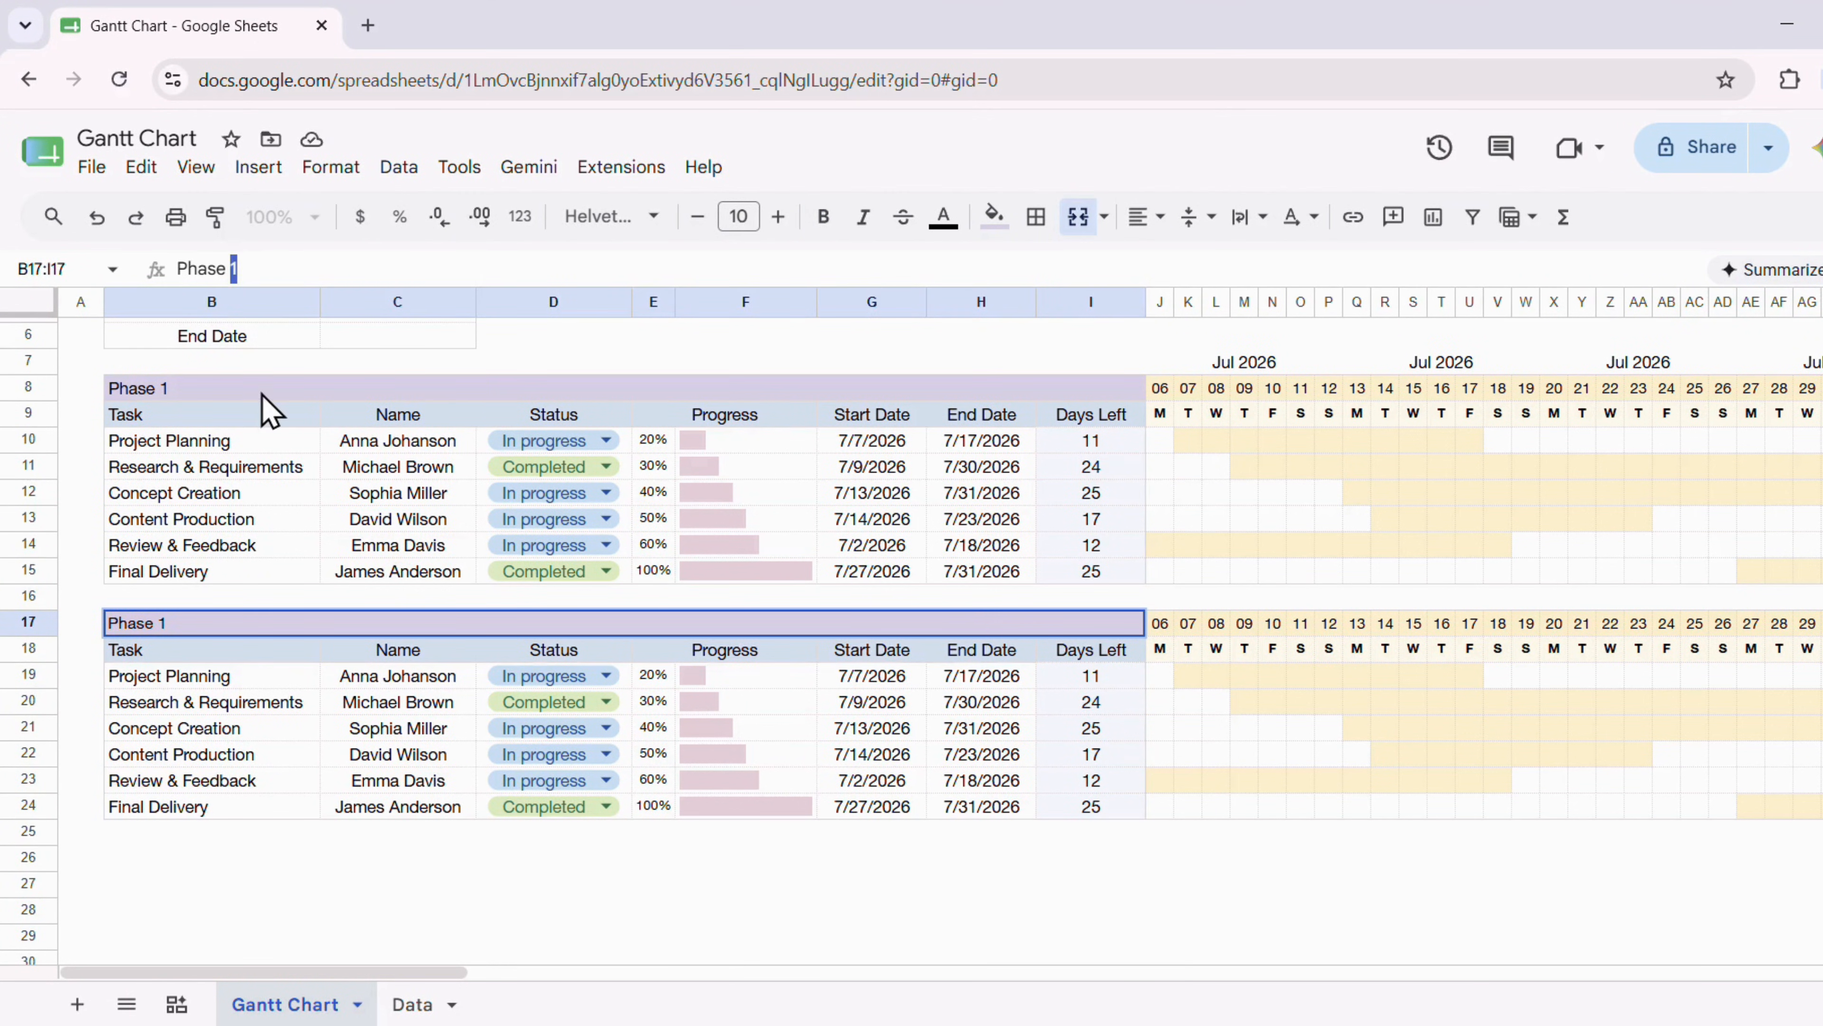
text(2)
key(Return)
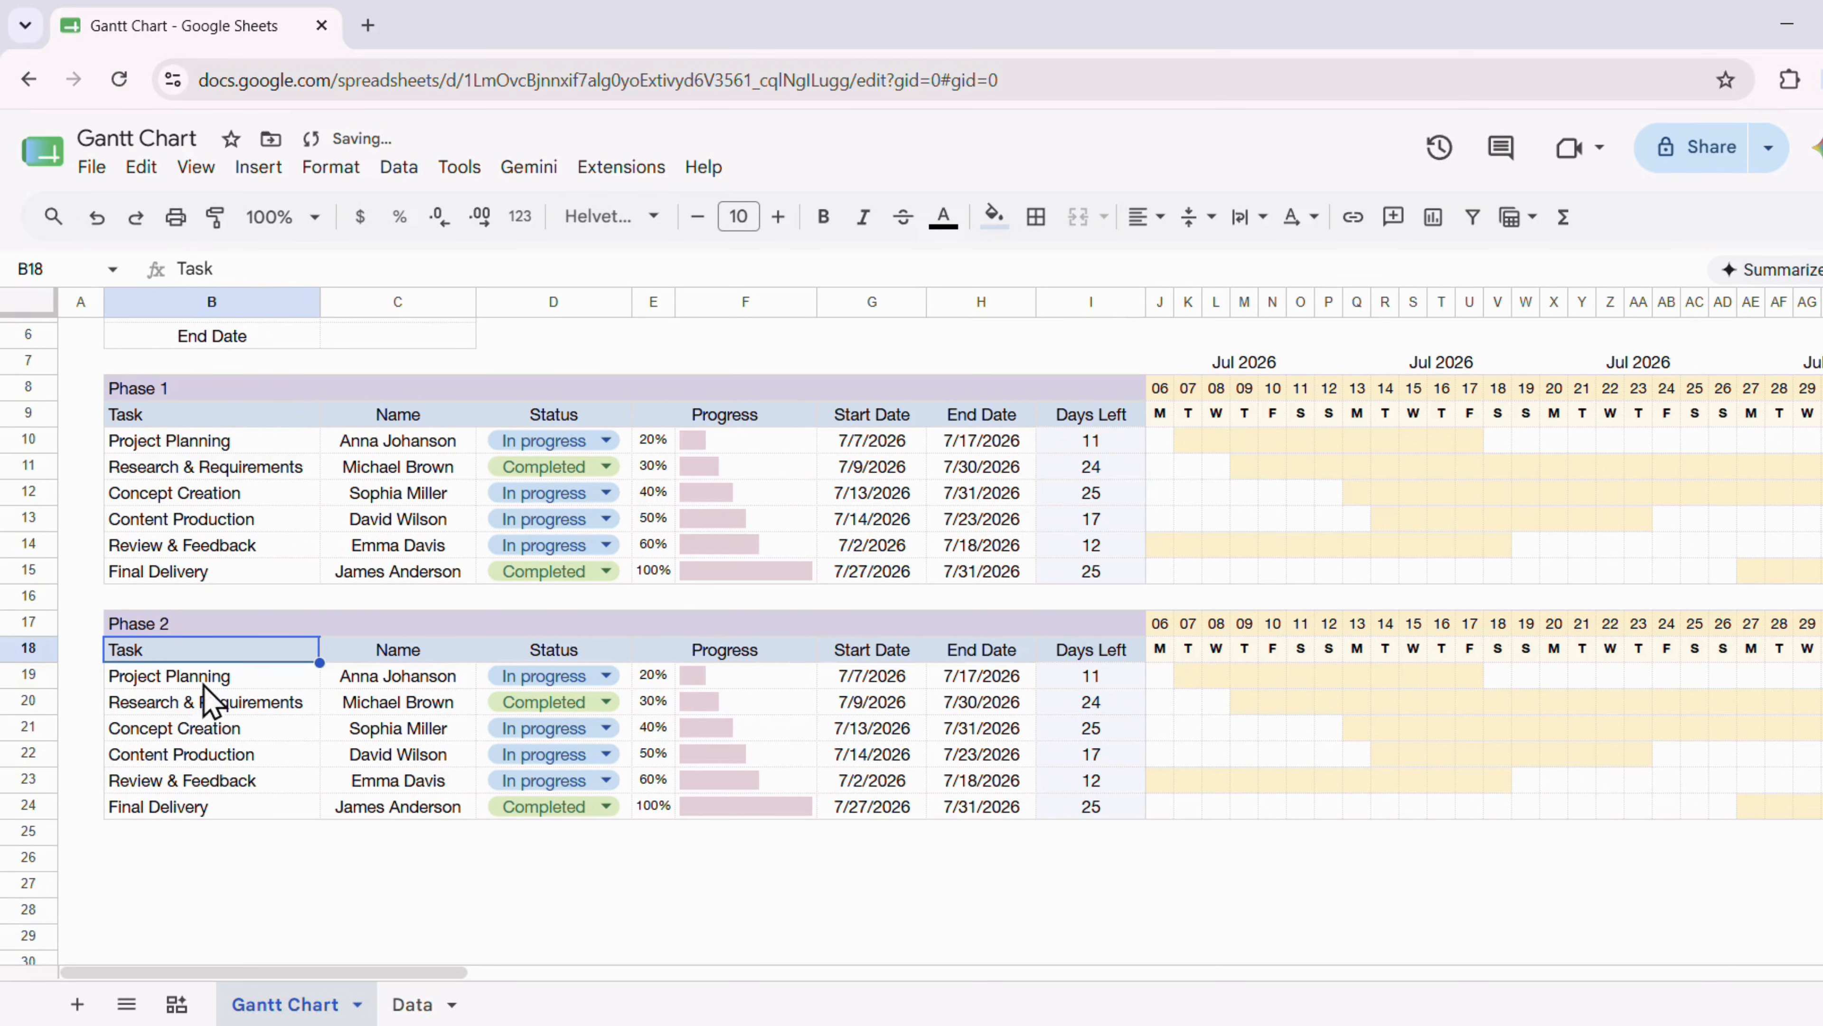
Clear the copied entries from Phase 2 in B19:E24 and the start and end dates in G19:H24
drag(203, 685, 656, 806)
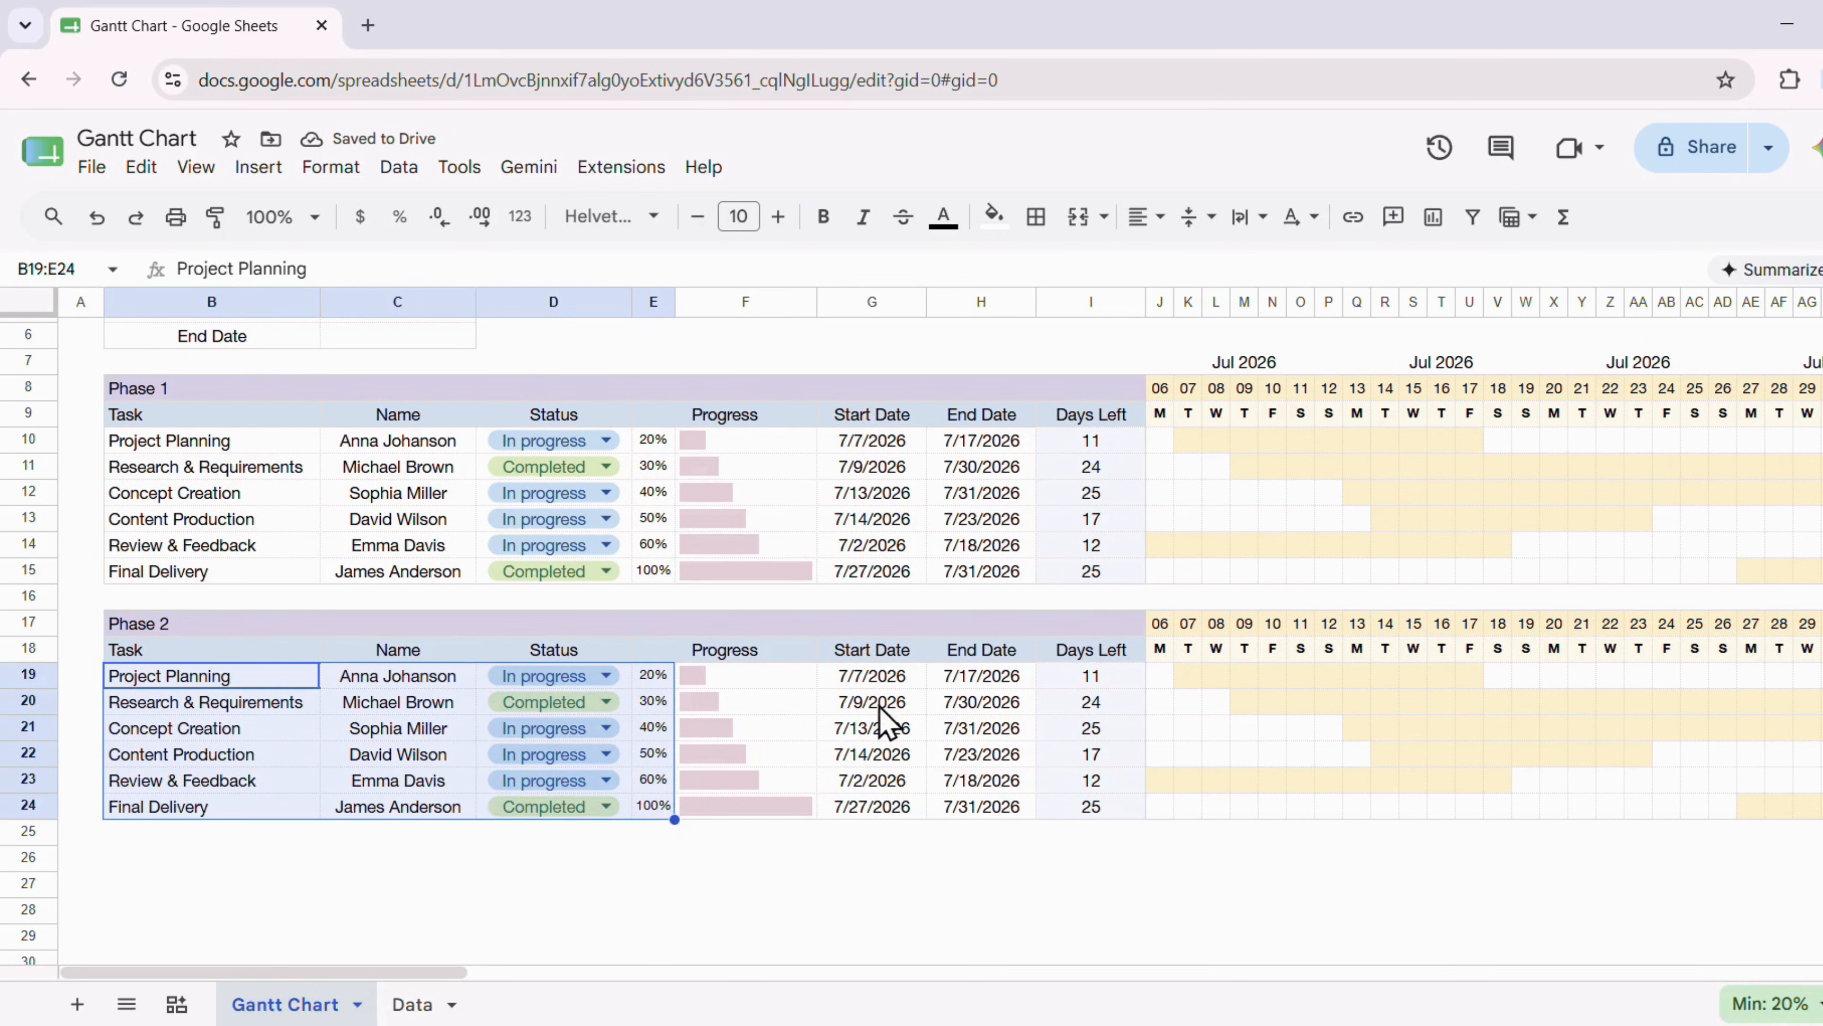
key(Delete)
click(874, 683)
drag(874, 683, 977, 818)
key(Delete)
click(998, 877)
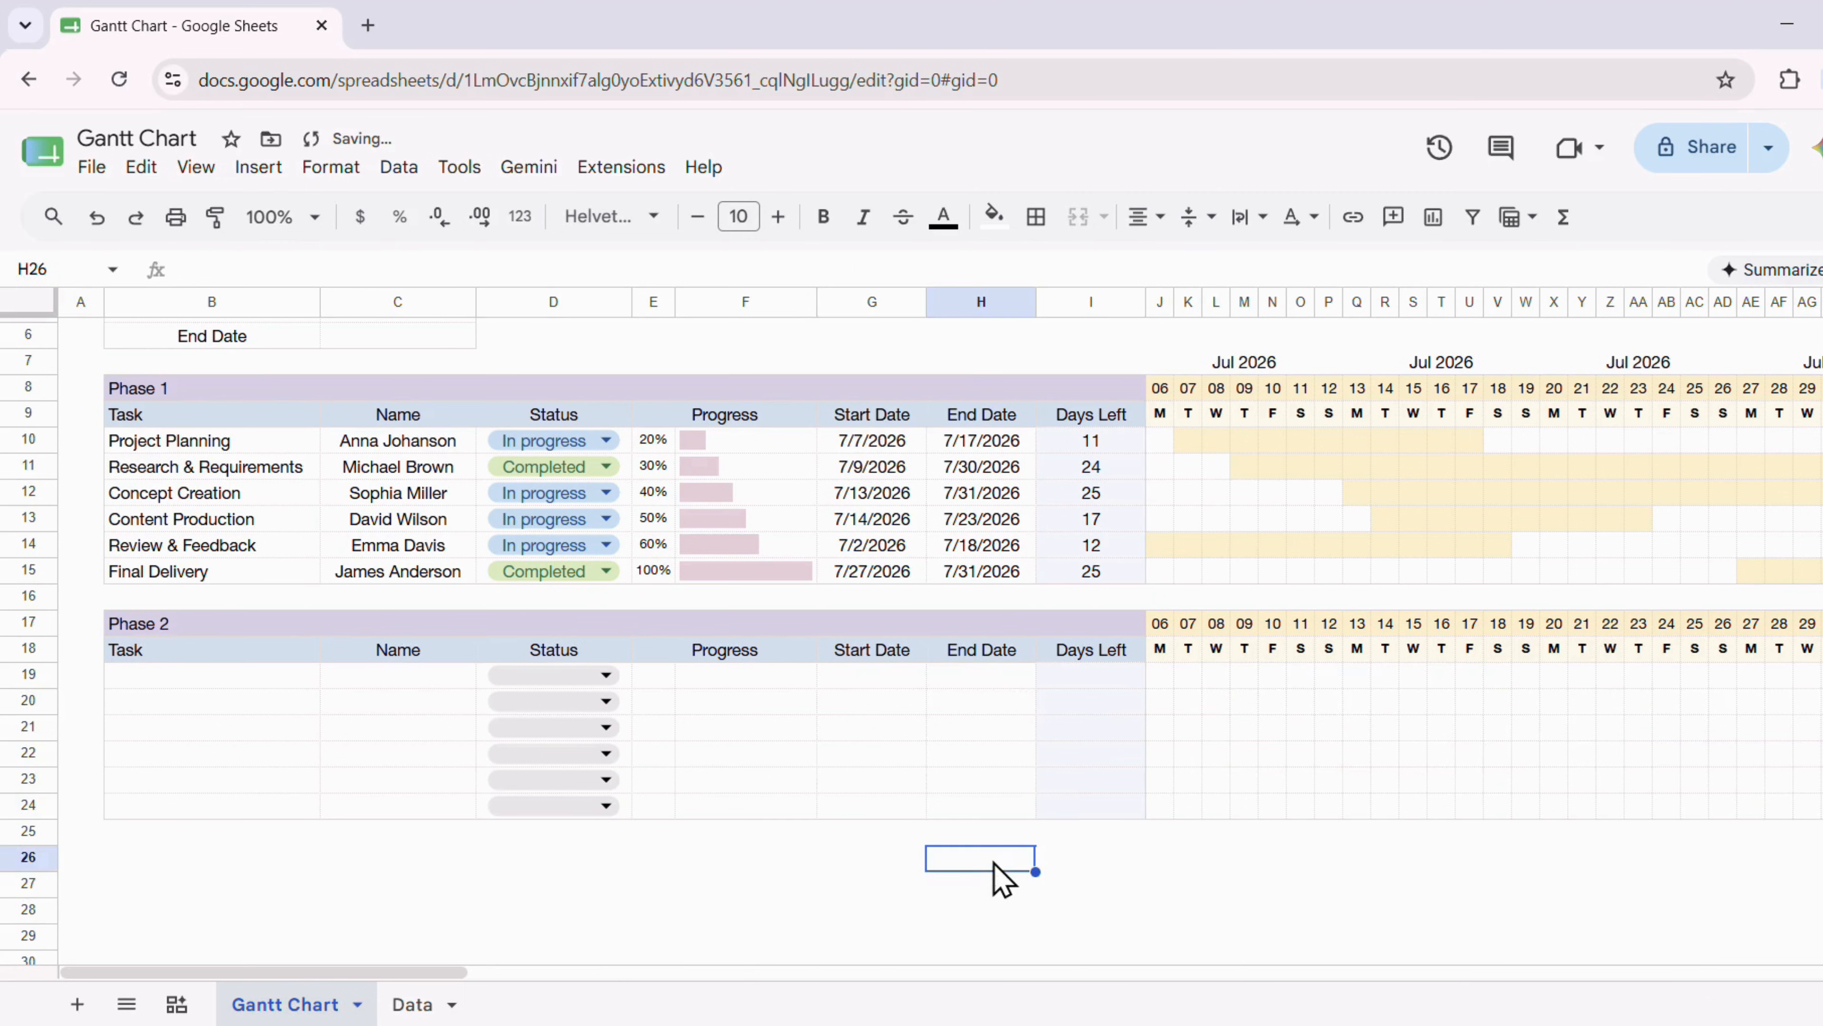
Copy the emptied Phase 2 block in rows 17 to 24 and paste it starting at A26
scroll(955, 841, up, 2)
scroll(460, 747, down, 2)
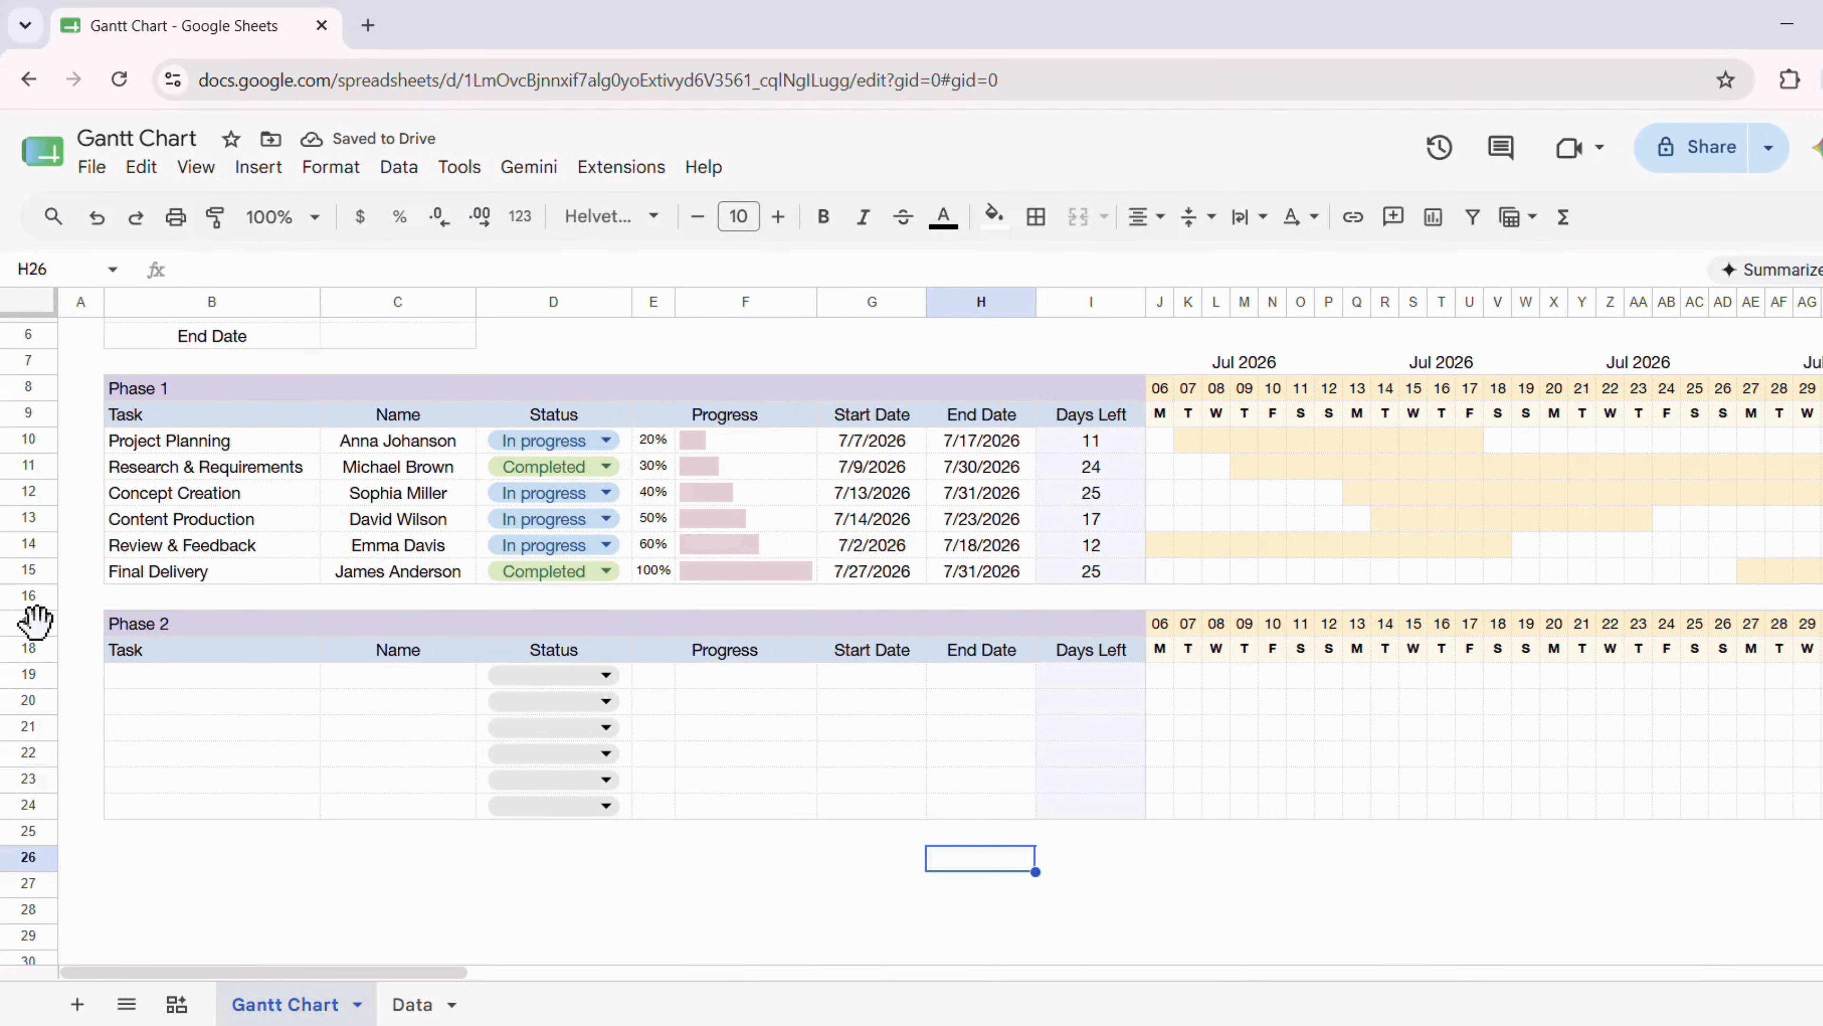
drag(28, 622, 71, 814)
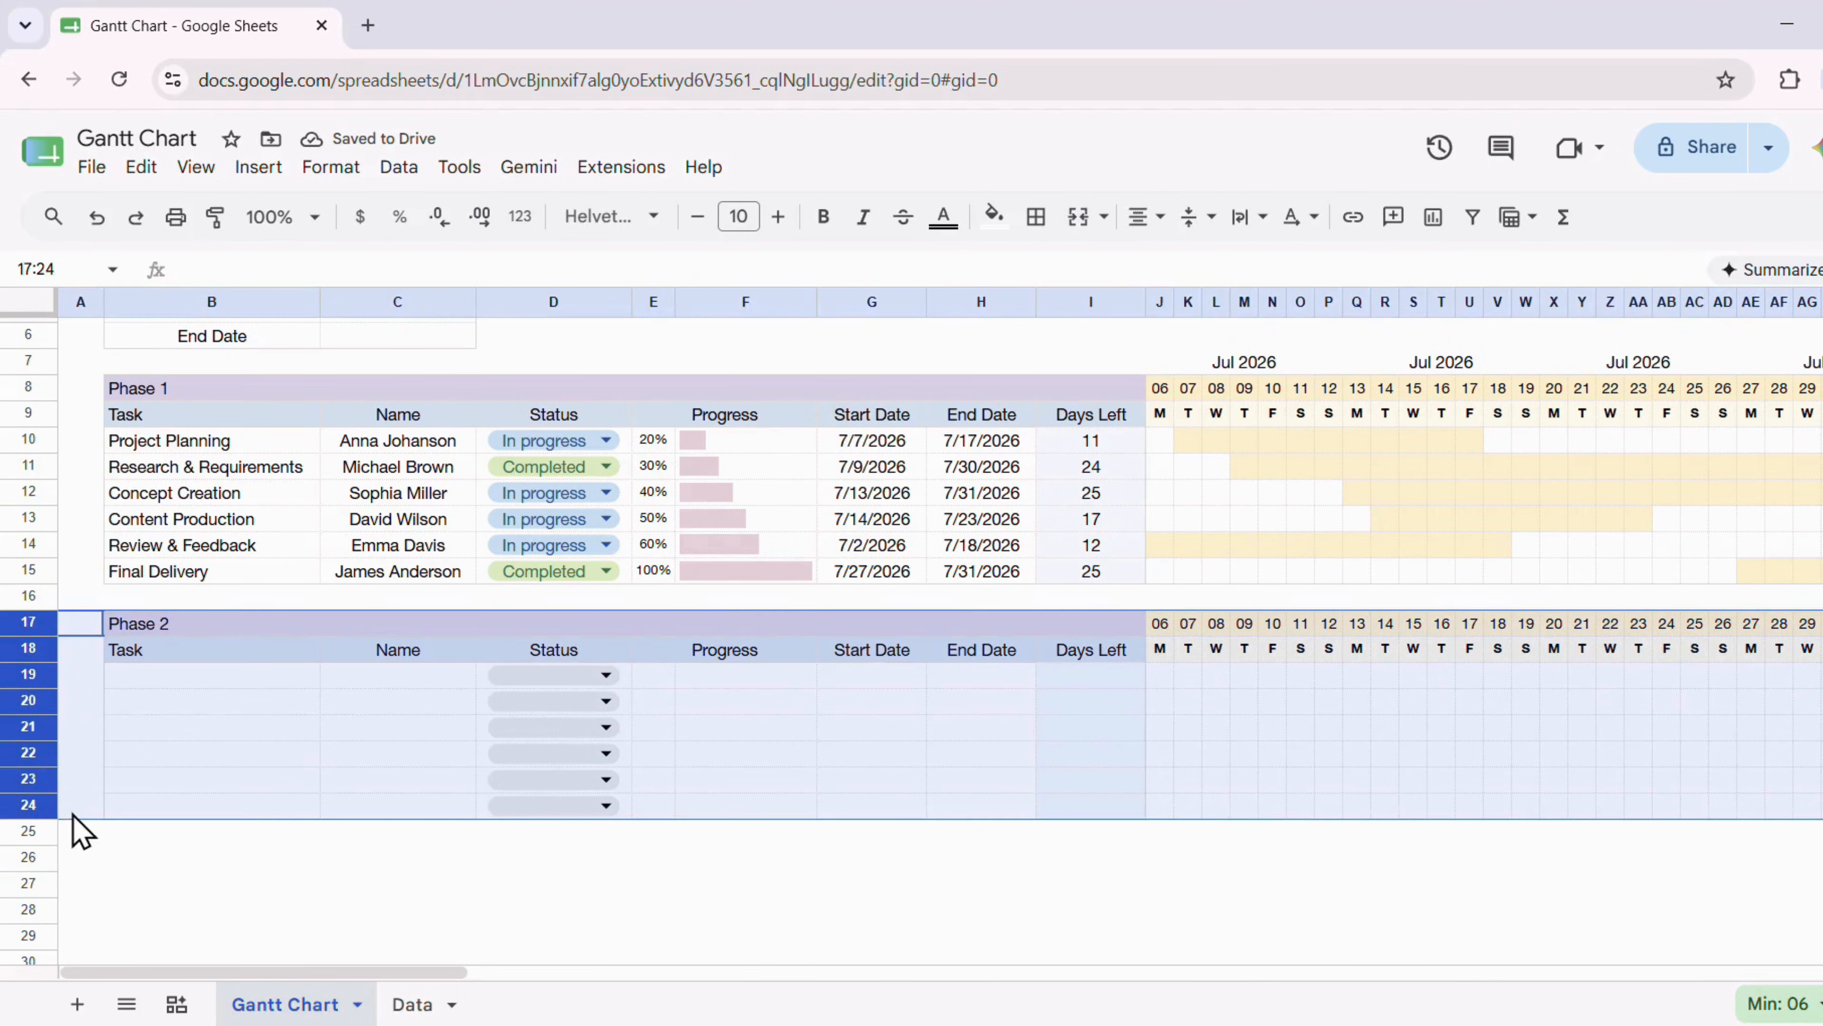
click(97, 854)
key(ctrl+v)
scroll(1360, 794, down, 3)
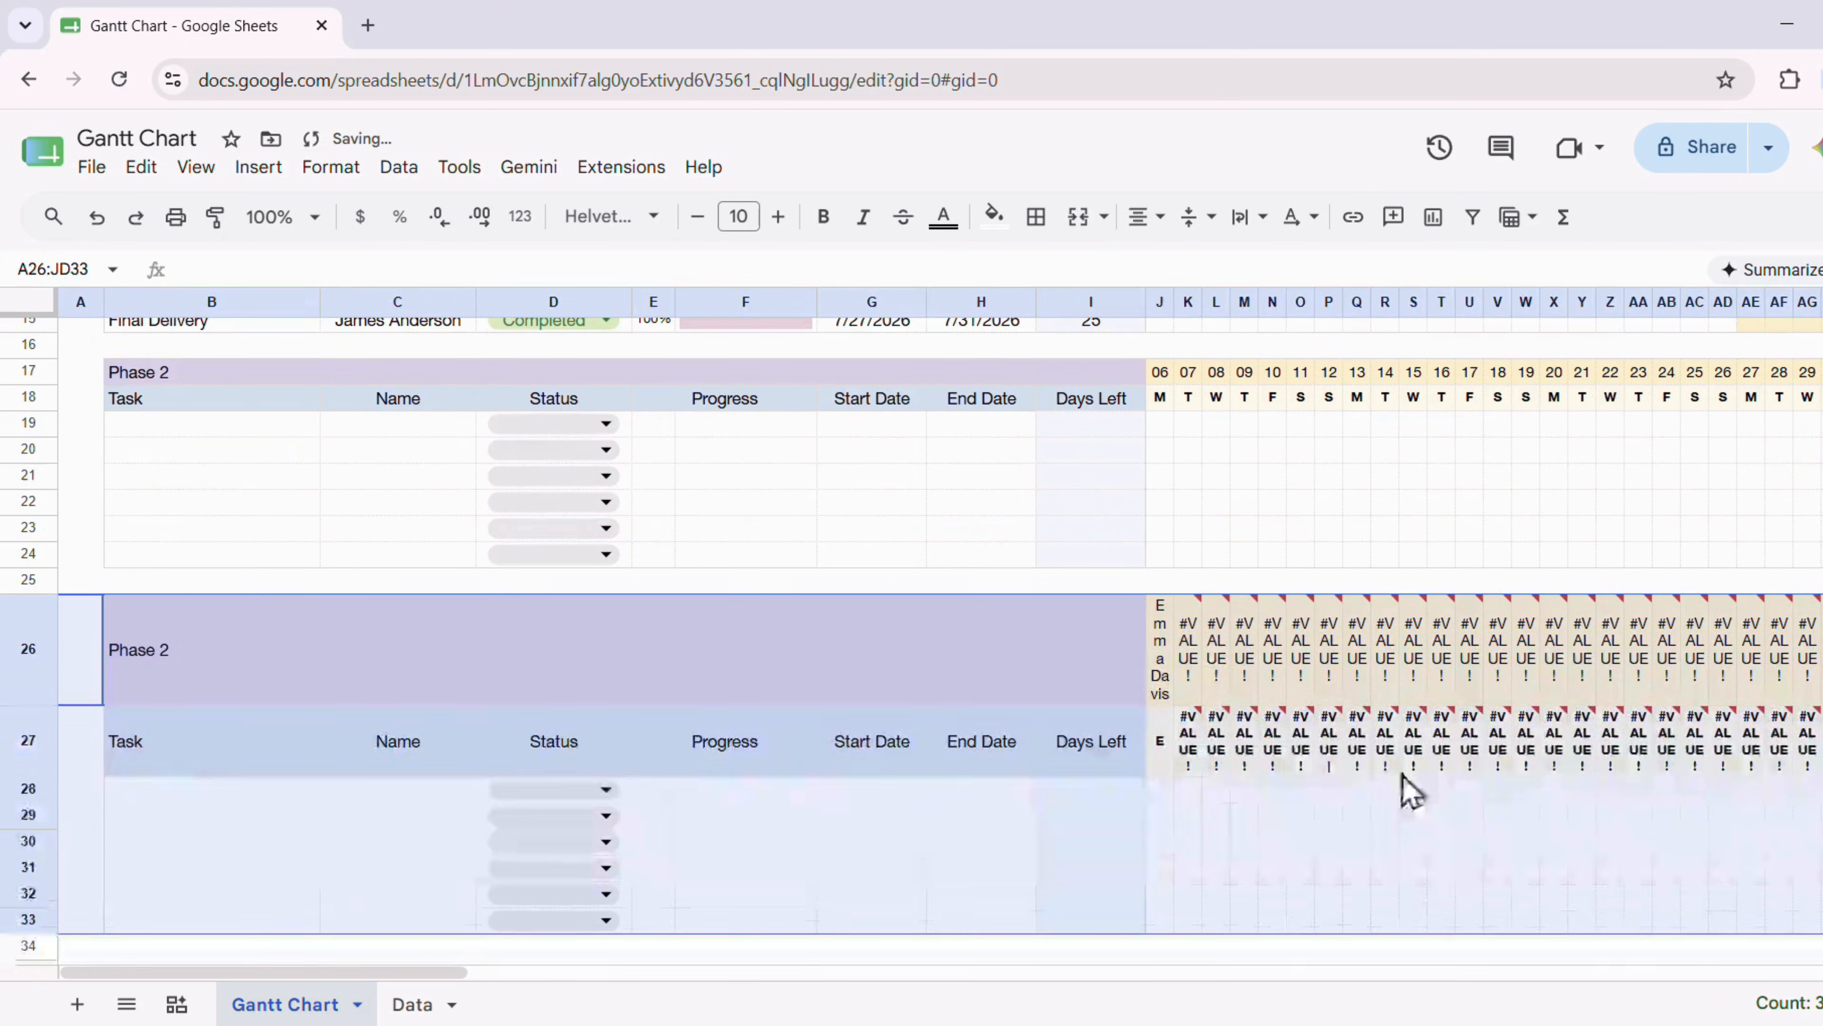
Link the first timeline date of the third block, J26, to the project start date in C5
click(1168, 619)
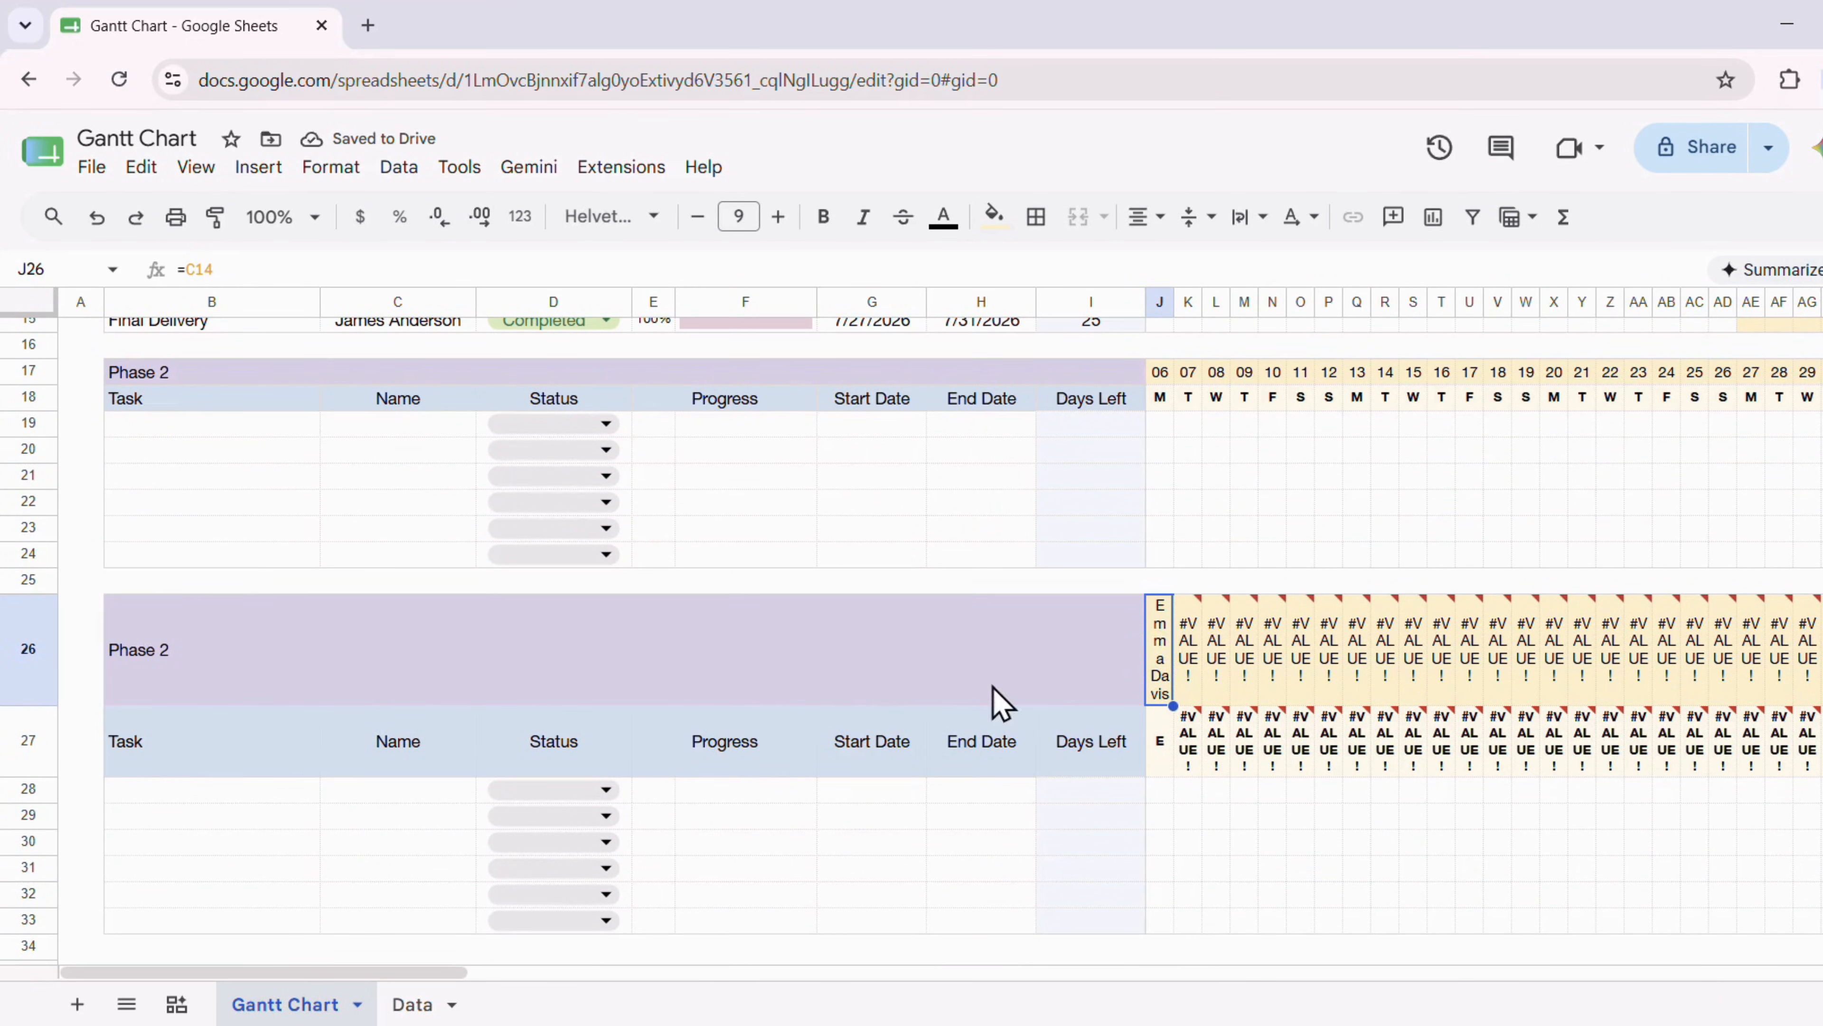
text(=)
scroll(625, 596, up, 3)
click(450, 445)
key(Return)
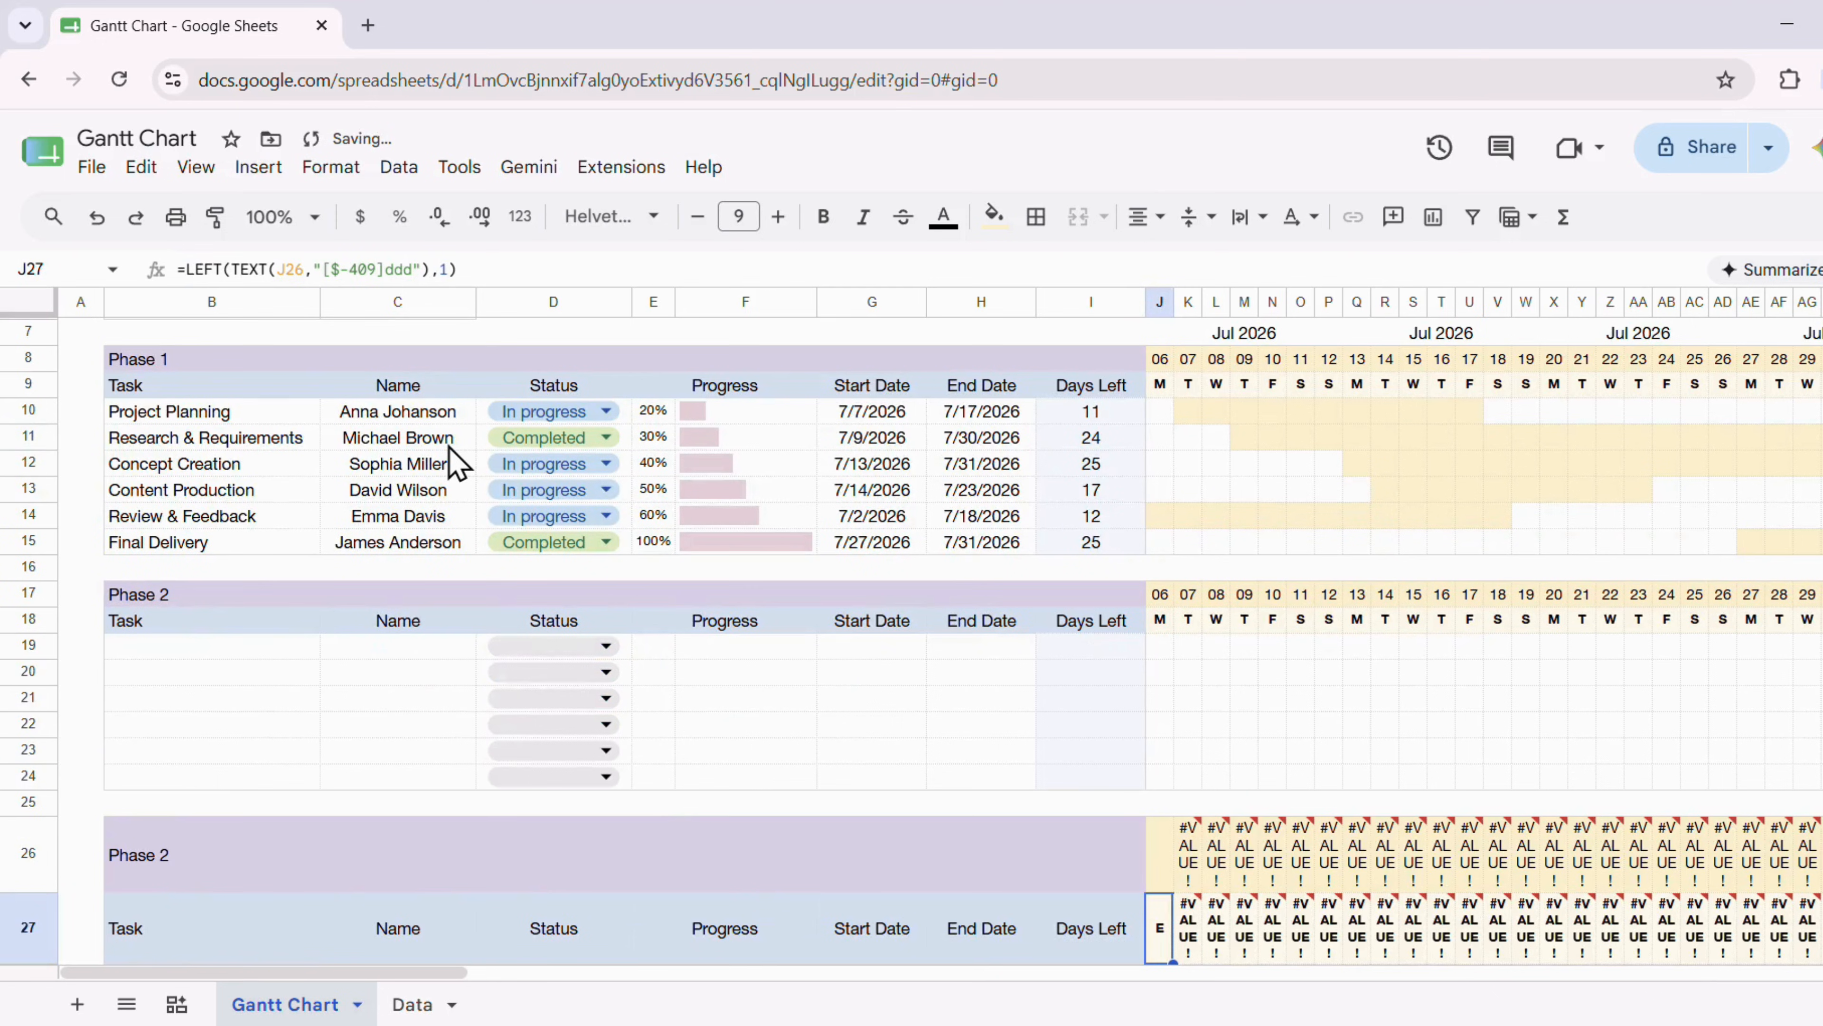
scroll(583, 506, down, 3)
Calculate the project's End Date in C6 with the formula =MAX(H:H)
scroll(588, 495, up, 5)
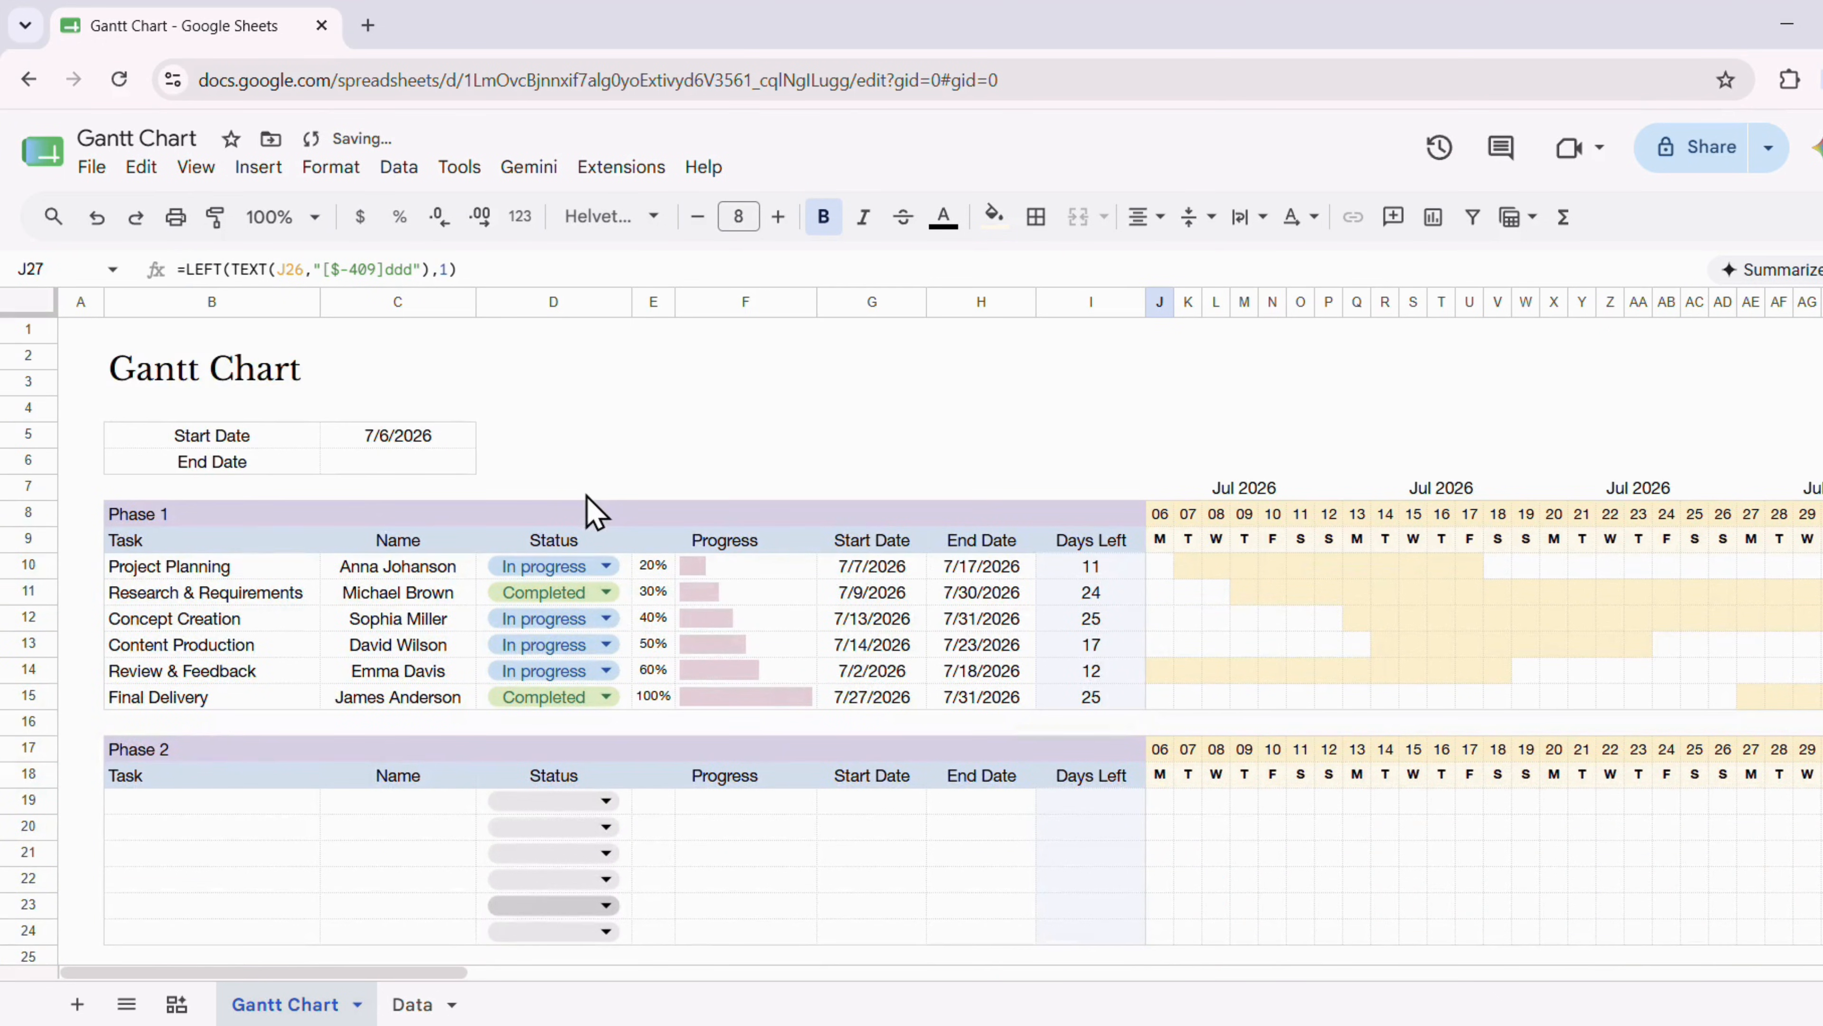
click(438, 466)
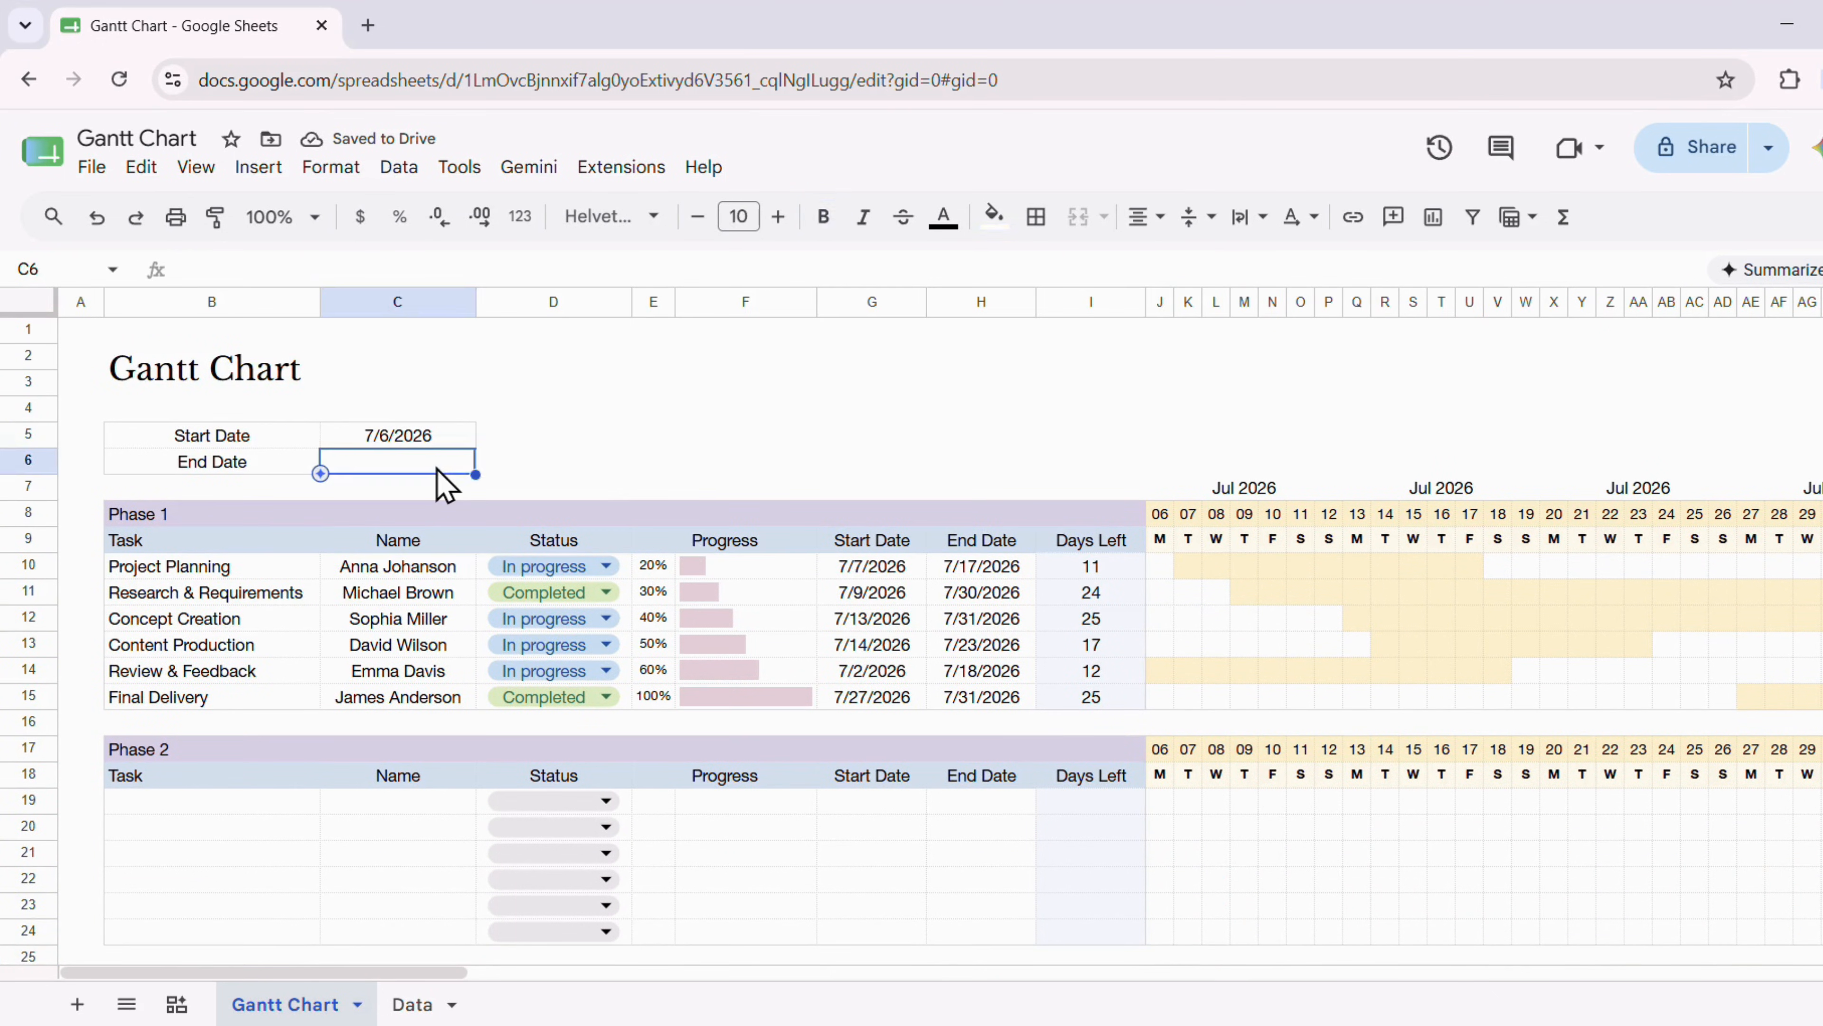
text(=MAX()
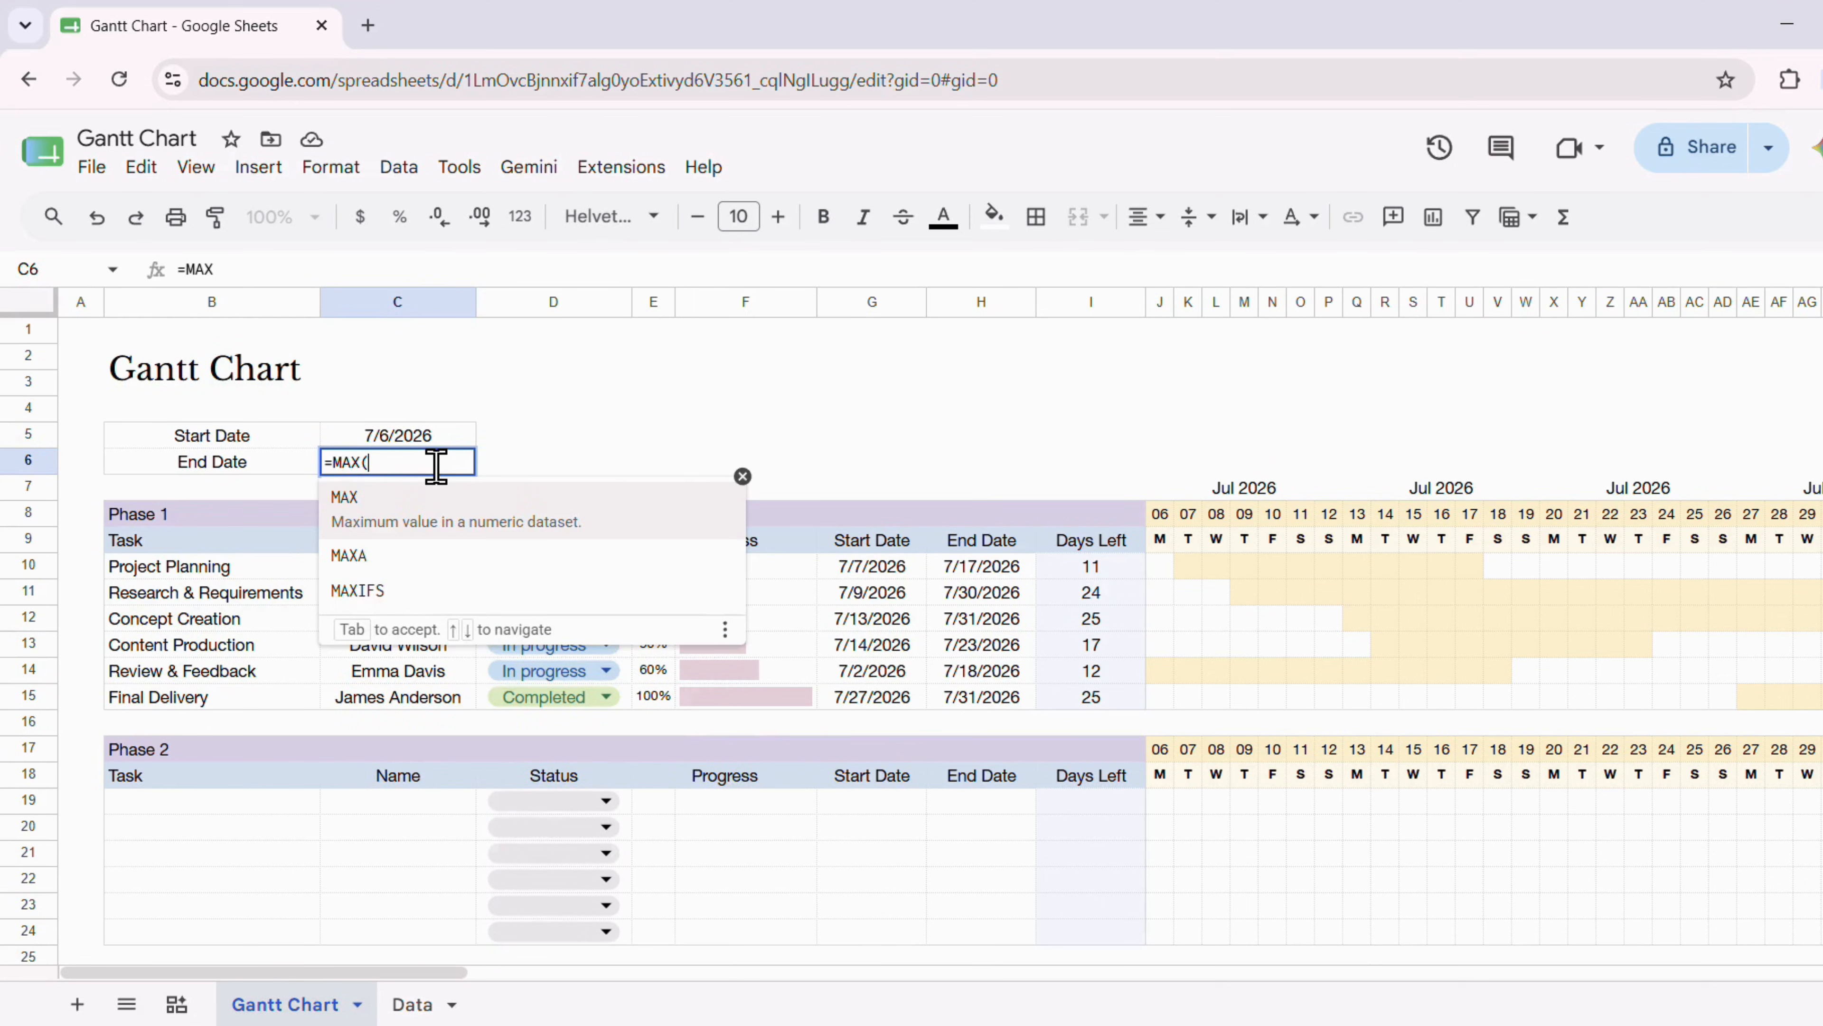
drag(971, 540, 969, 718)
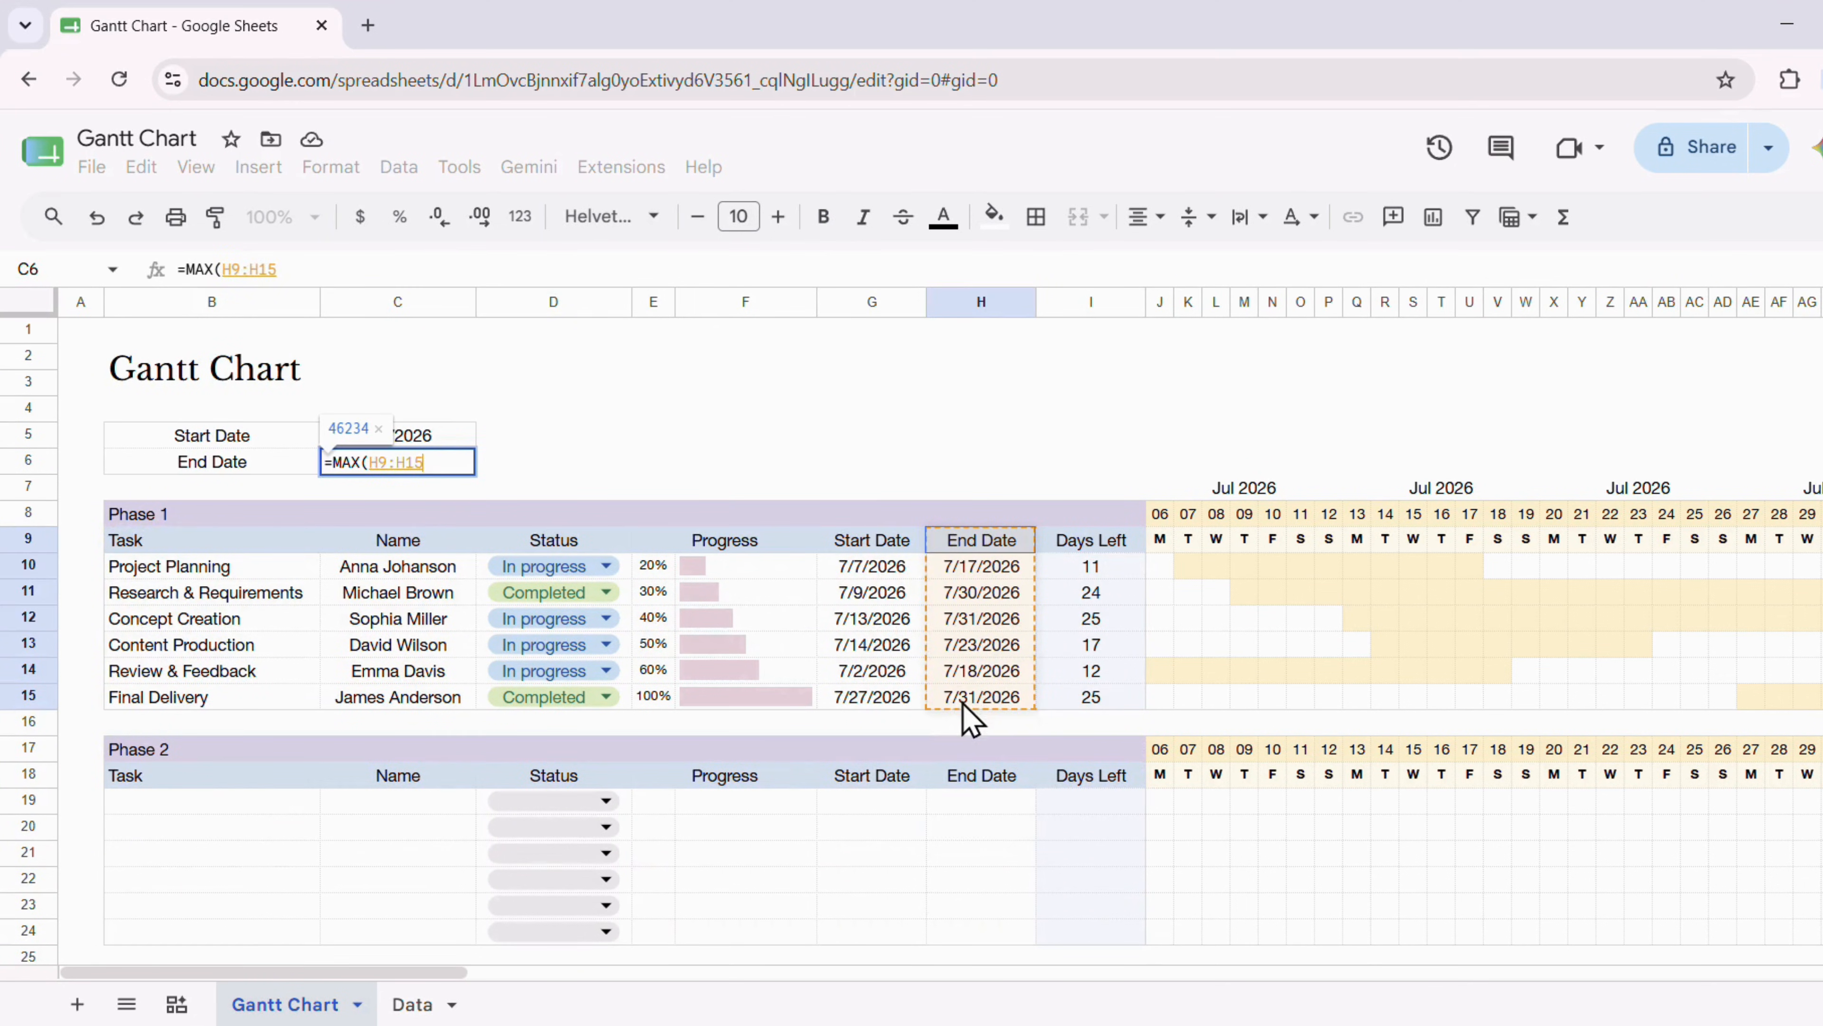
click(951, 296)
key(Return)
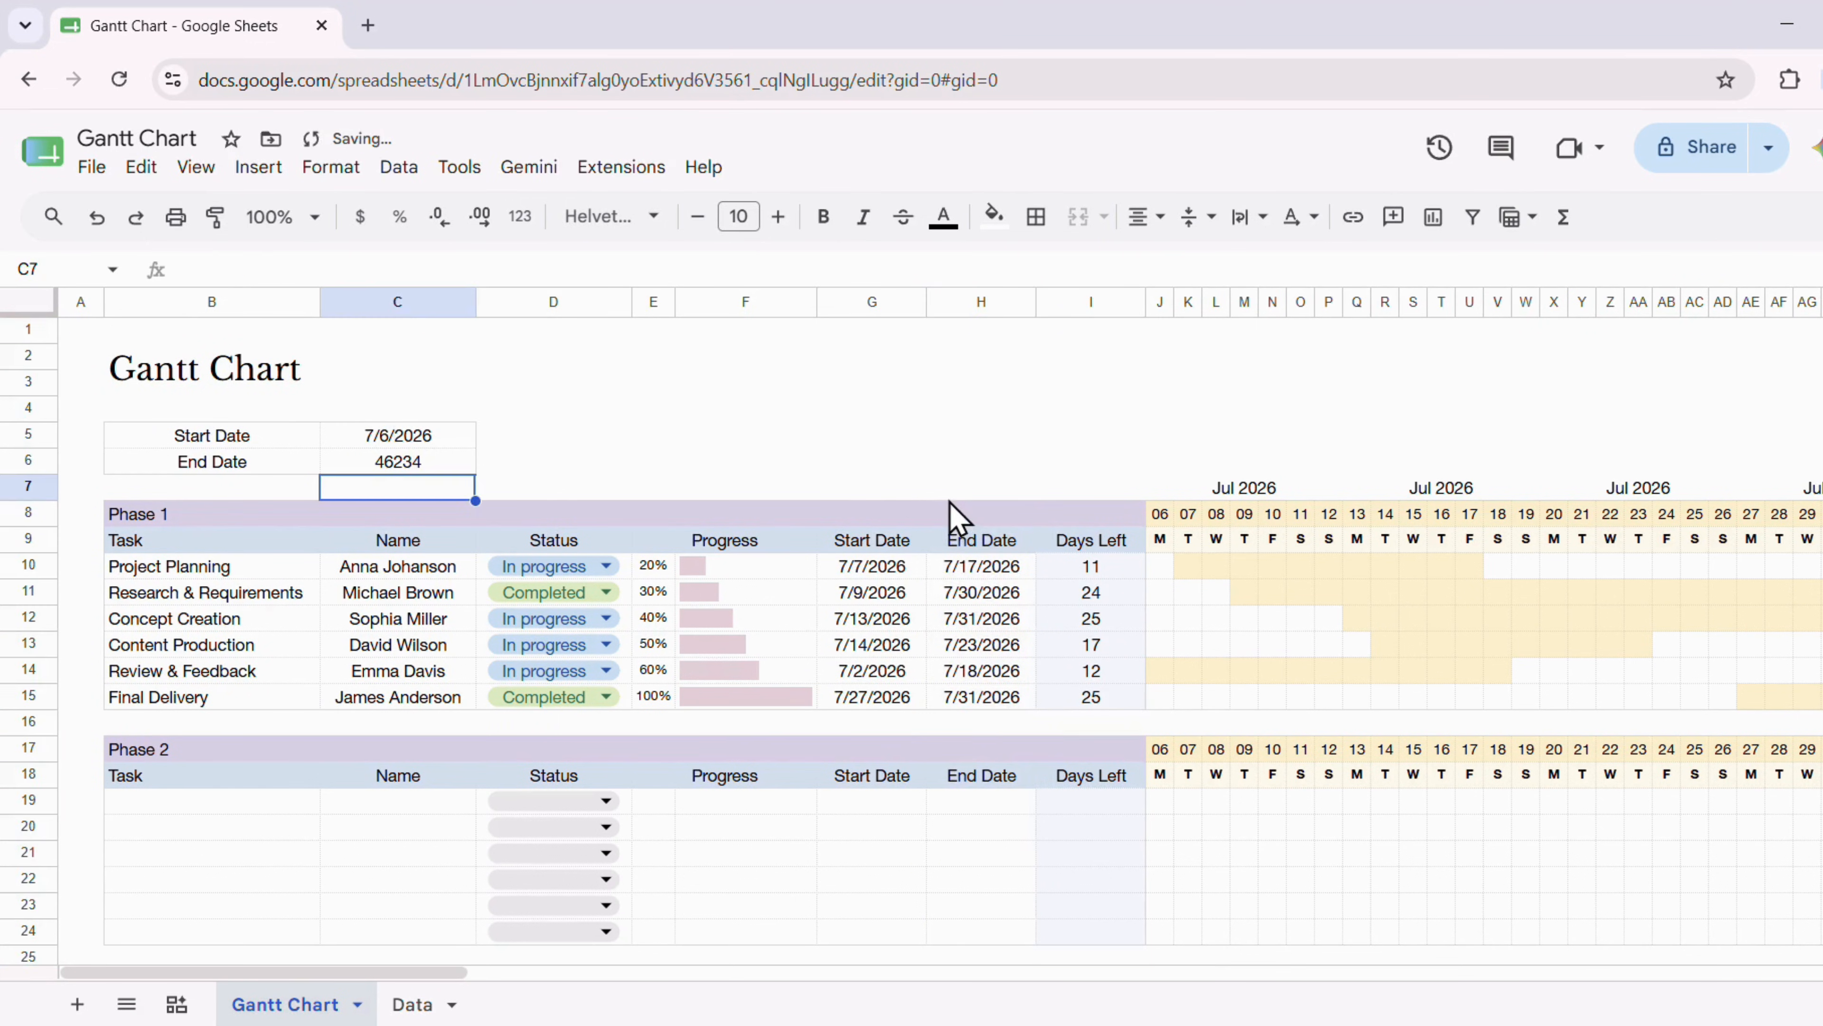
Apply the custom date format "August 5, 1930" to the End Date in C6
click(470, 460)
click(330, 167)
mouse_move(395, 273)
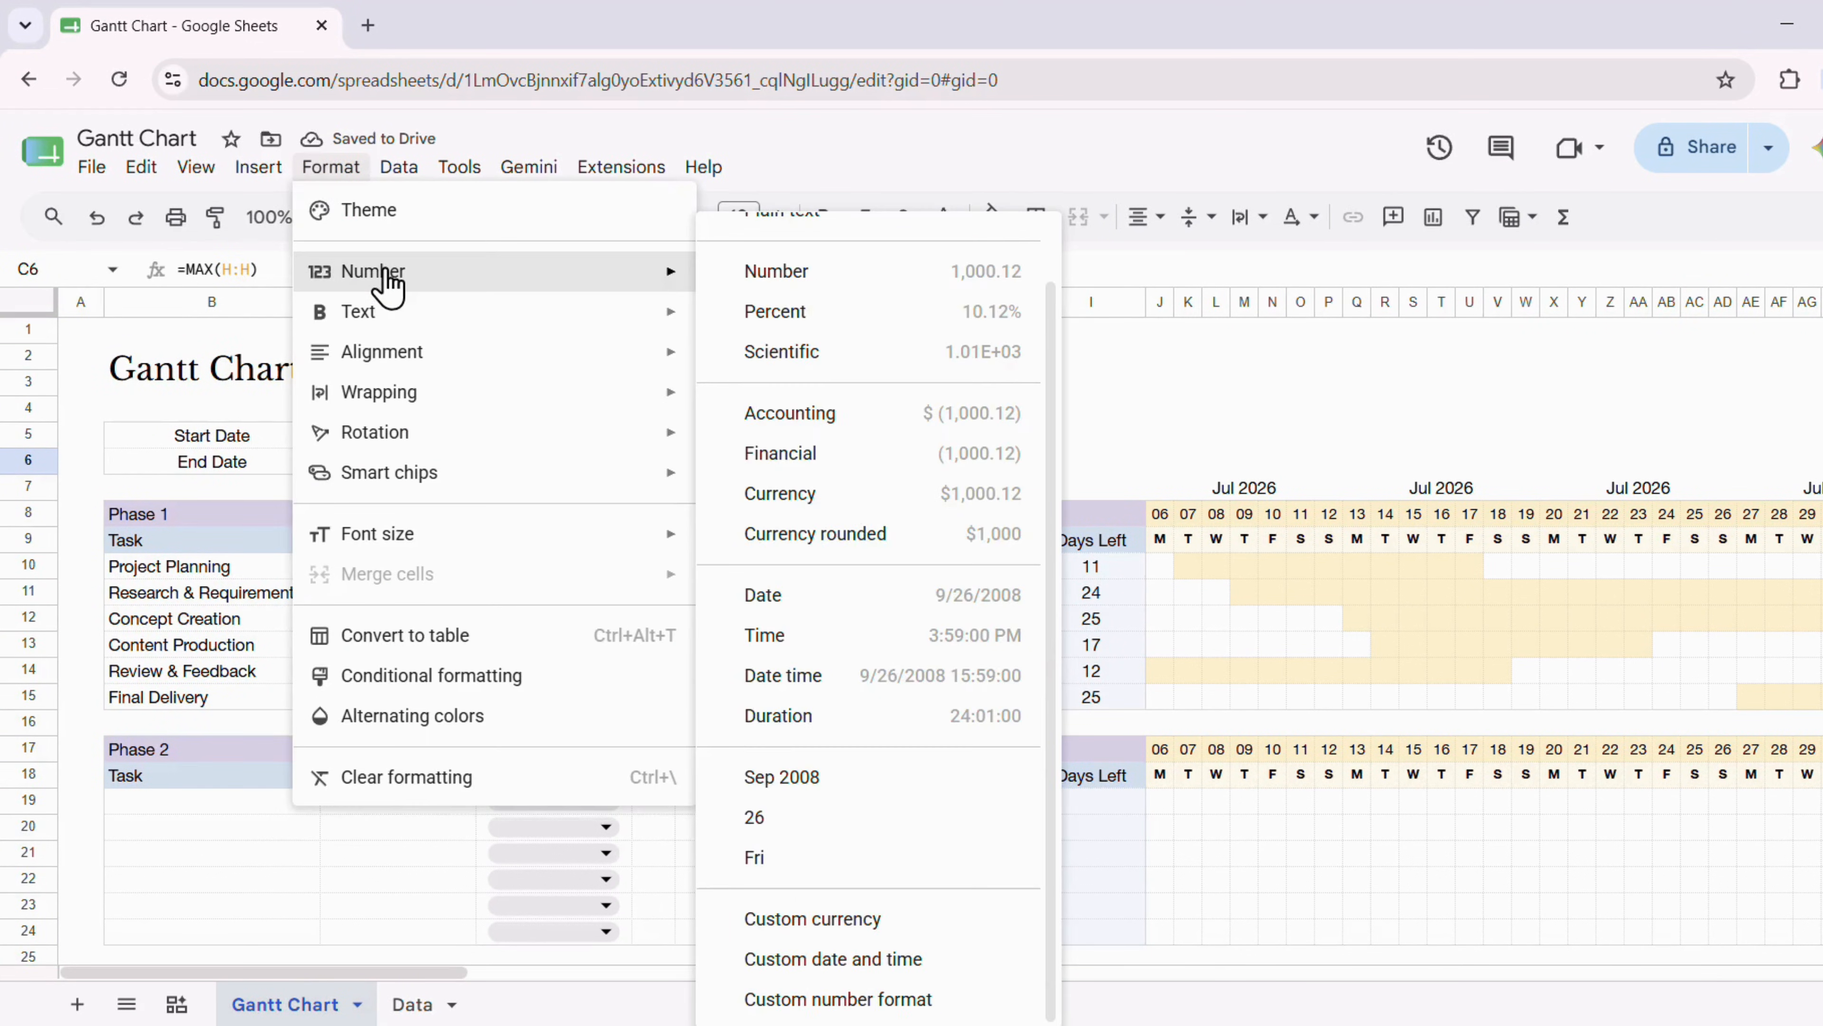
click(916, 958)
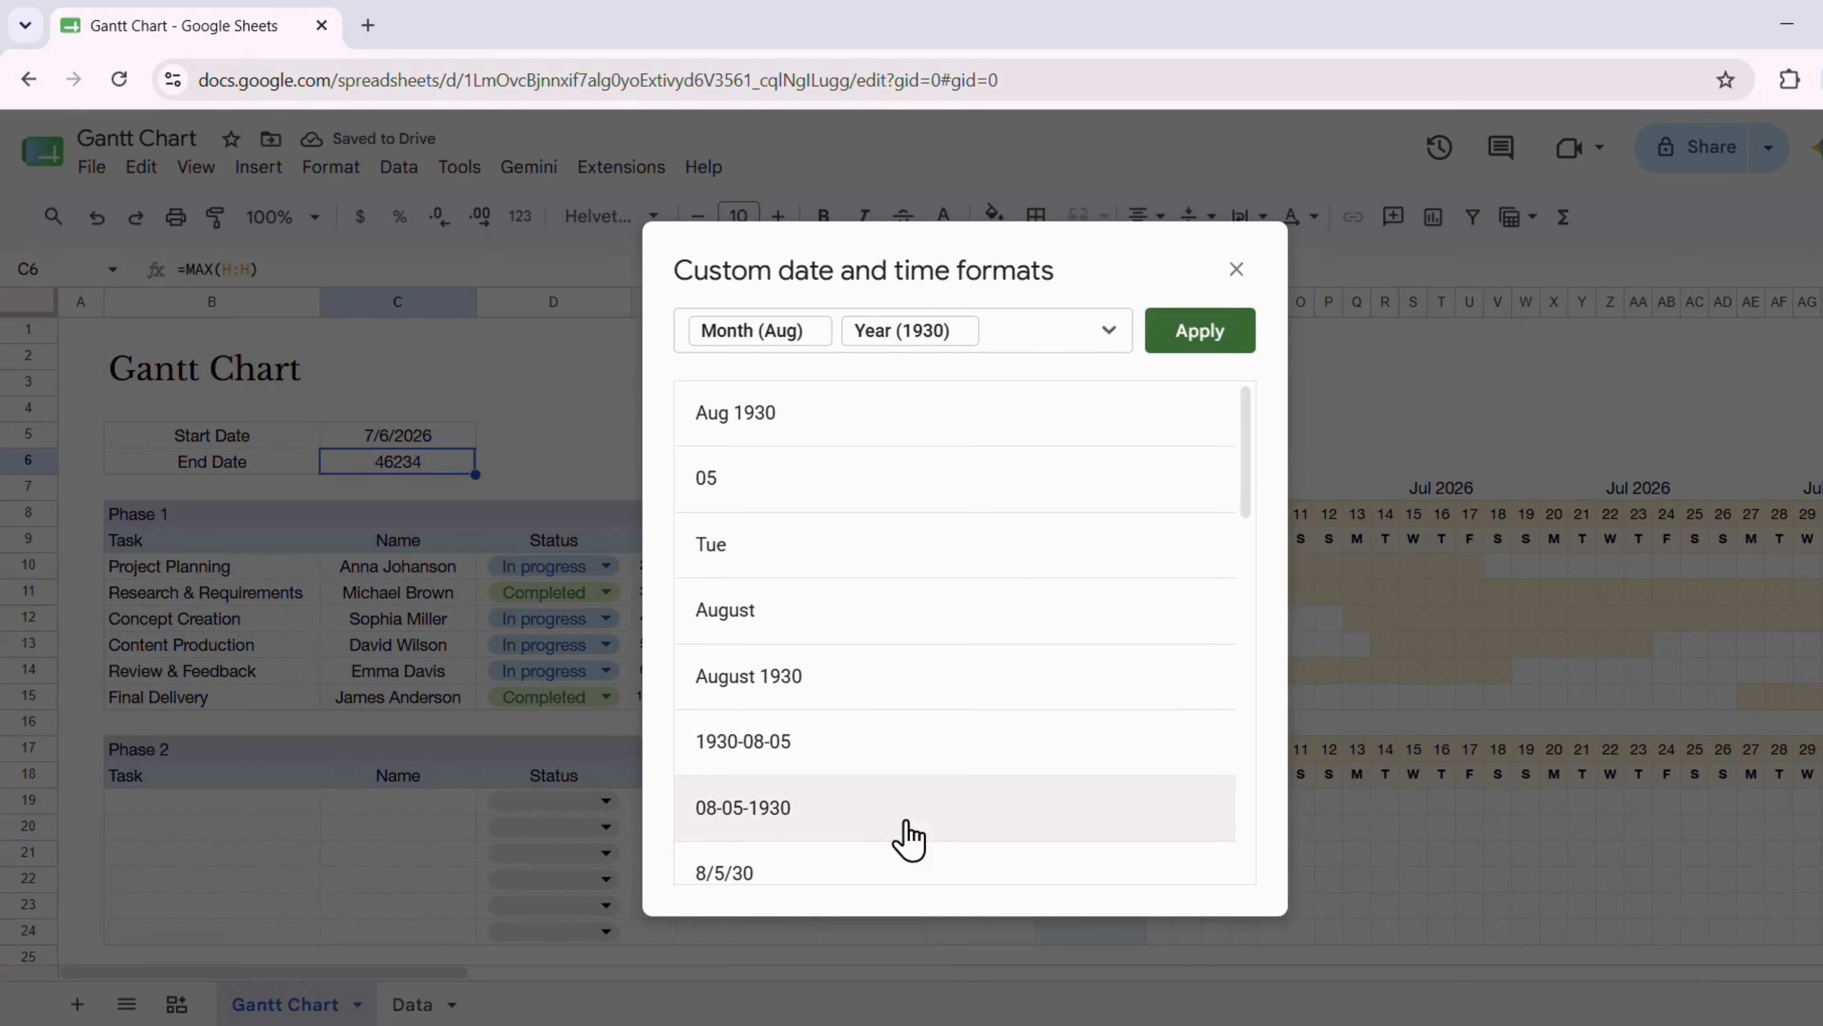
scroll(869, 719, down, 6)
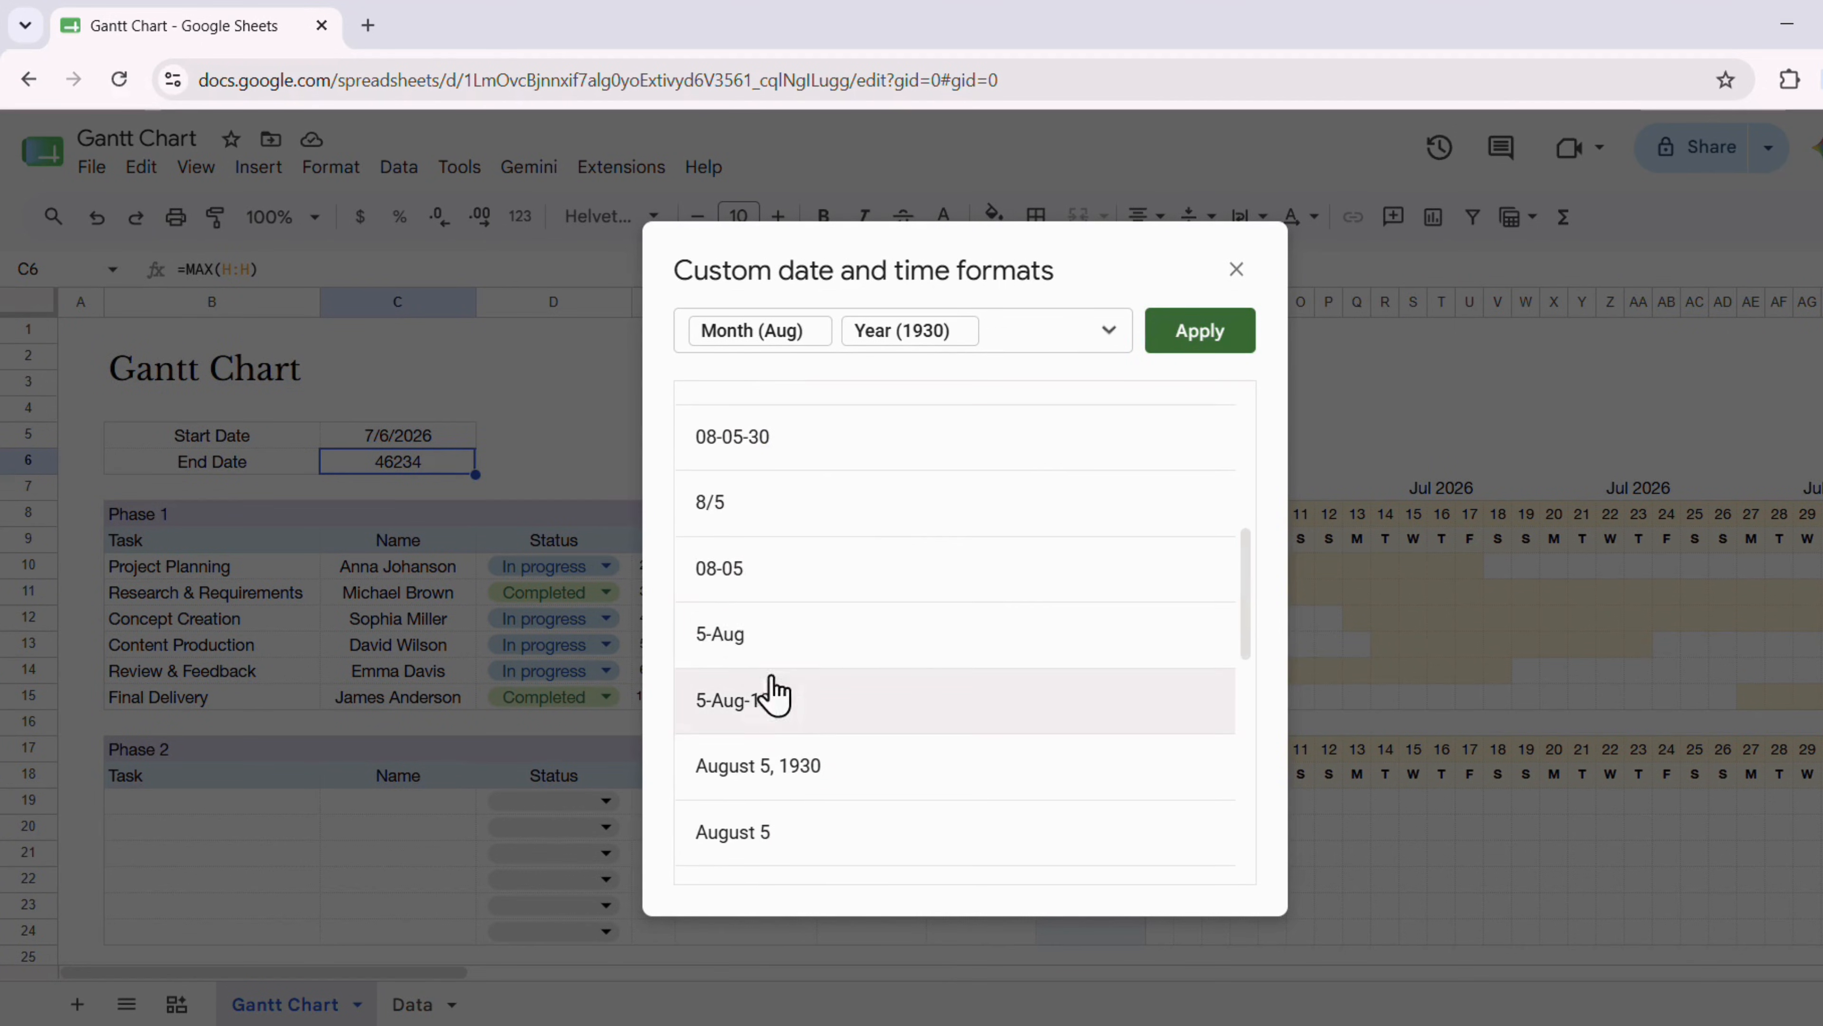
scroll(767, 776, down, 5)
click(796, 402)
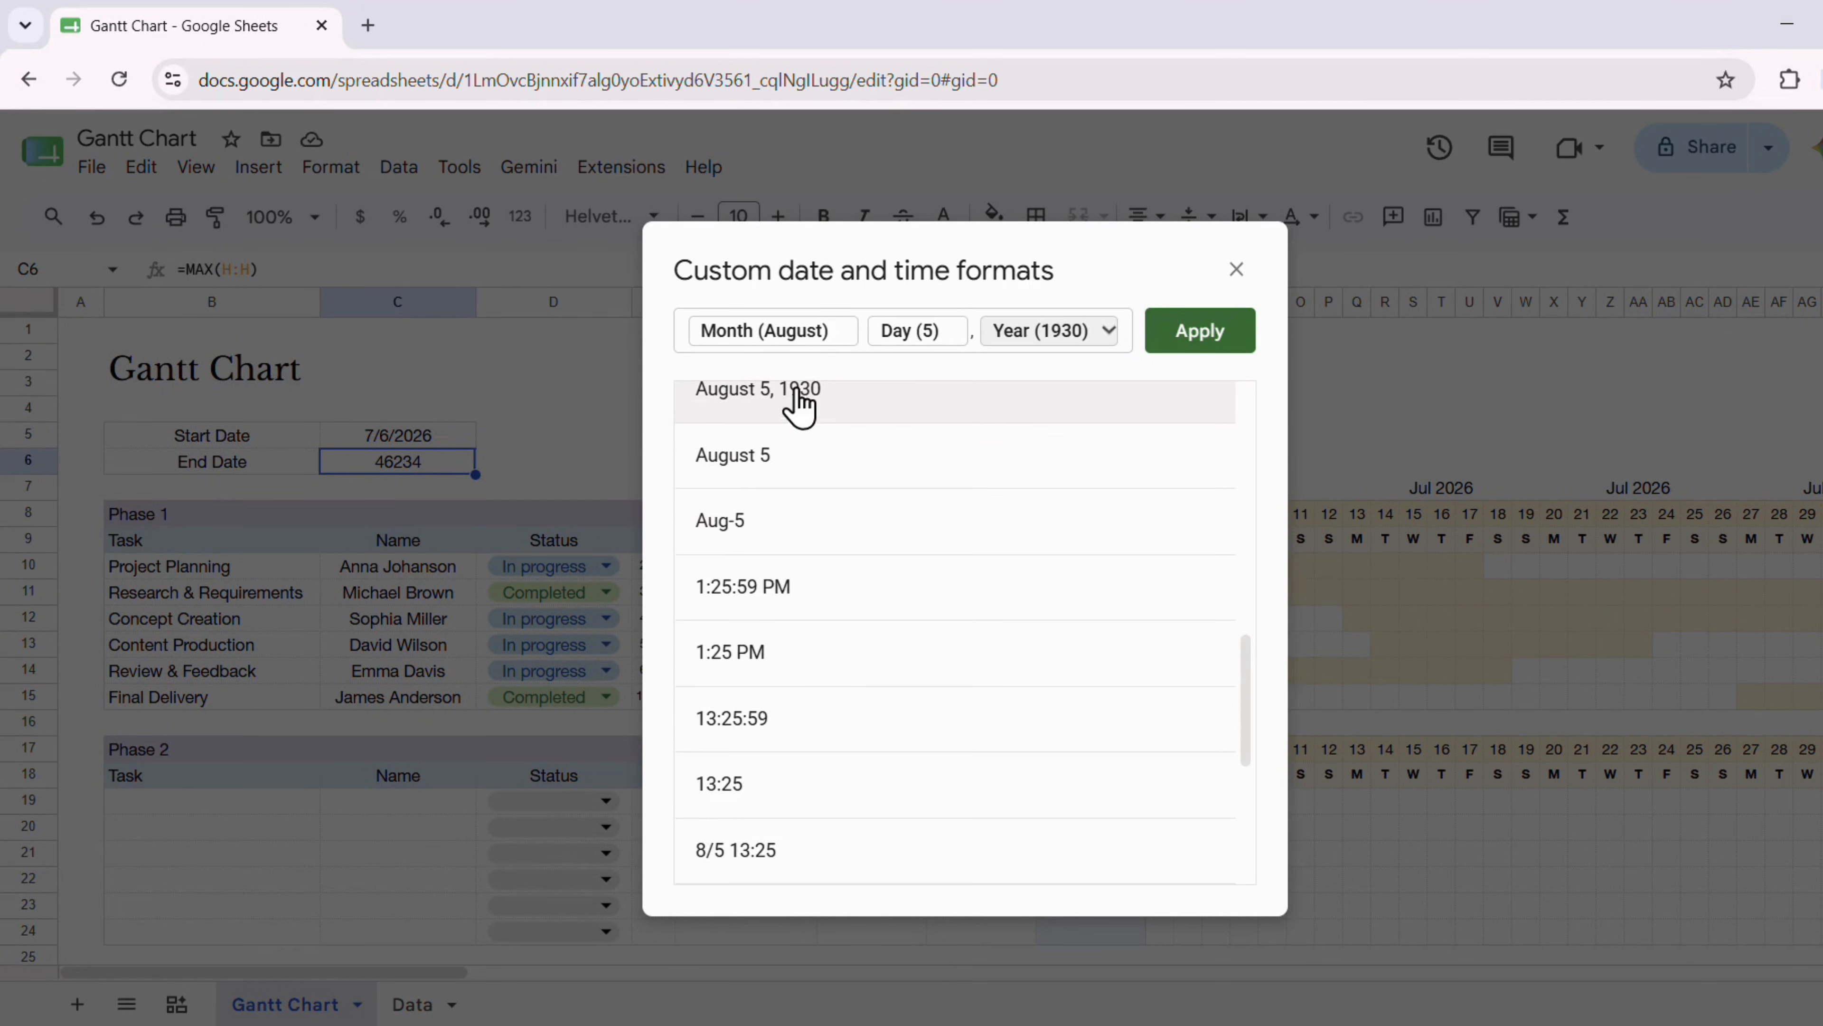
click(1230, 359)
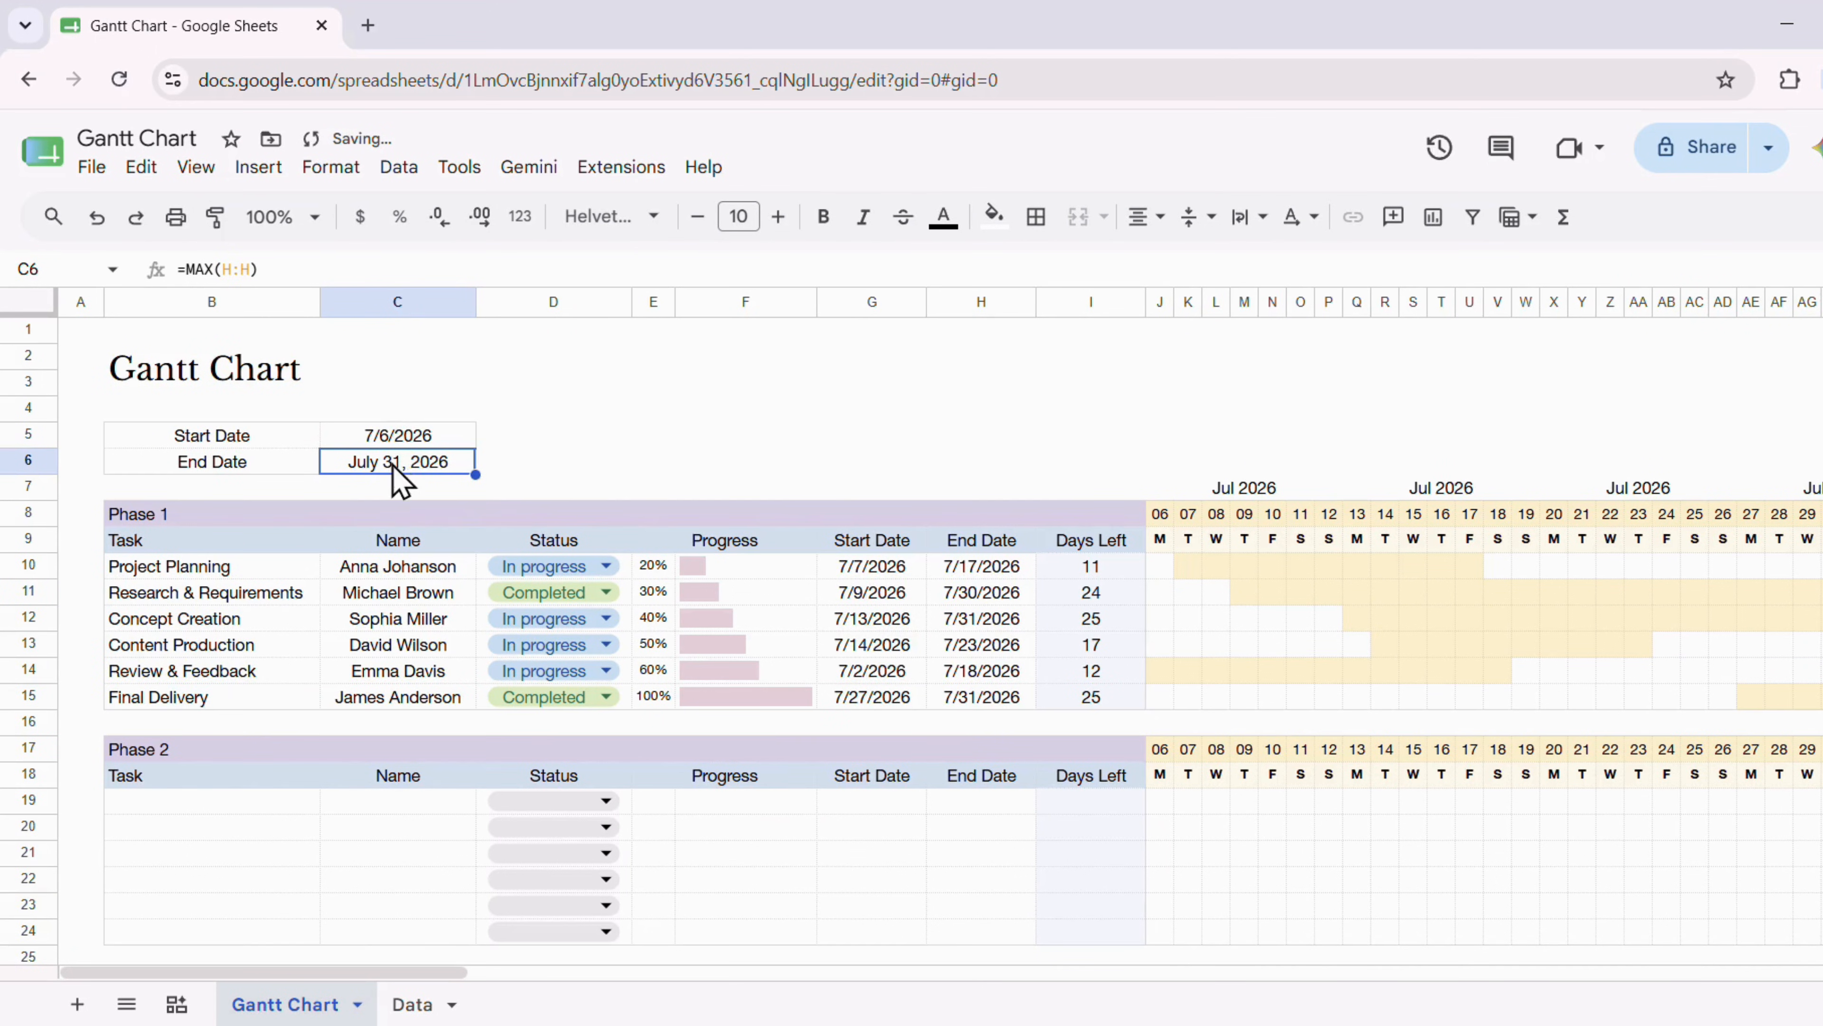
click(1001, 702)
scroll(1005, 836, down, 3)
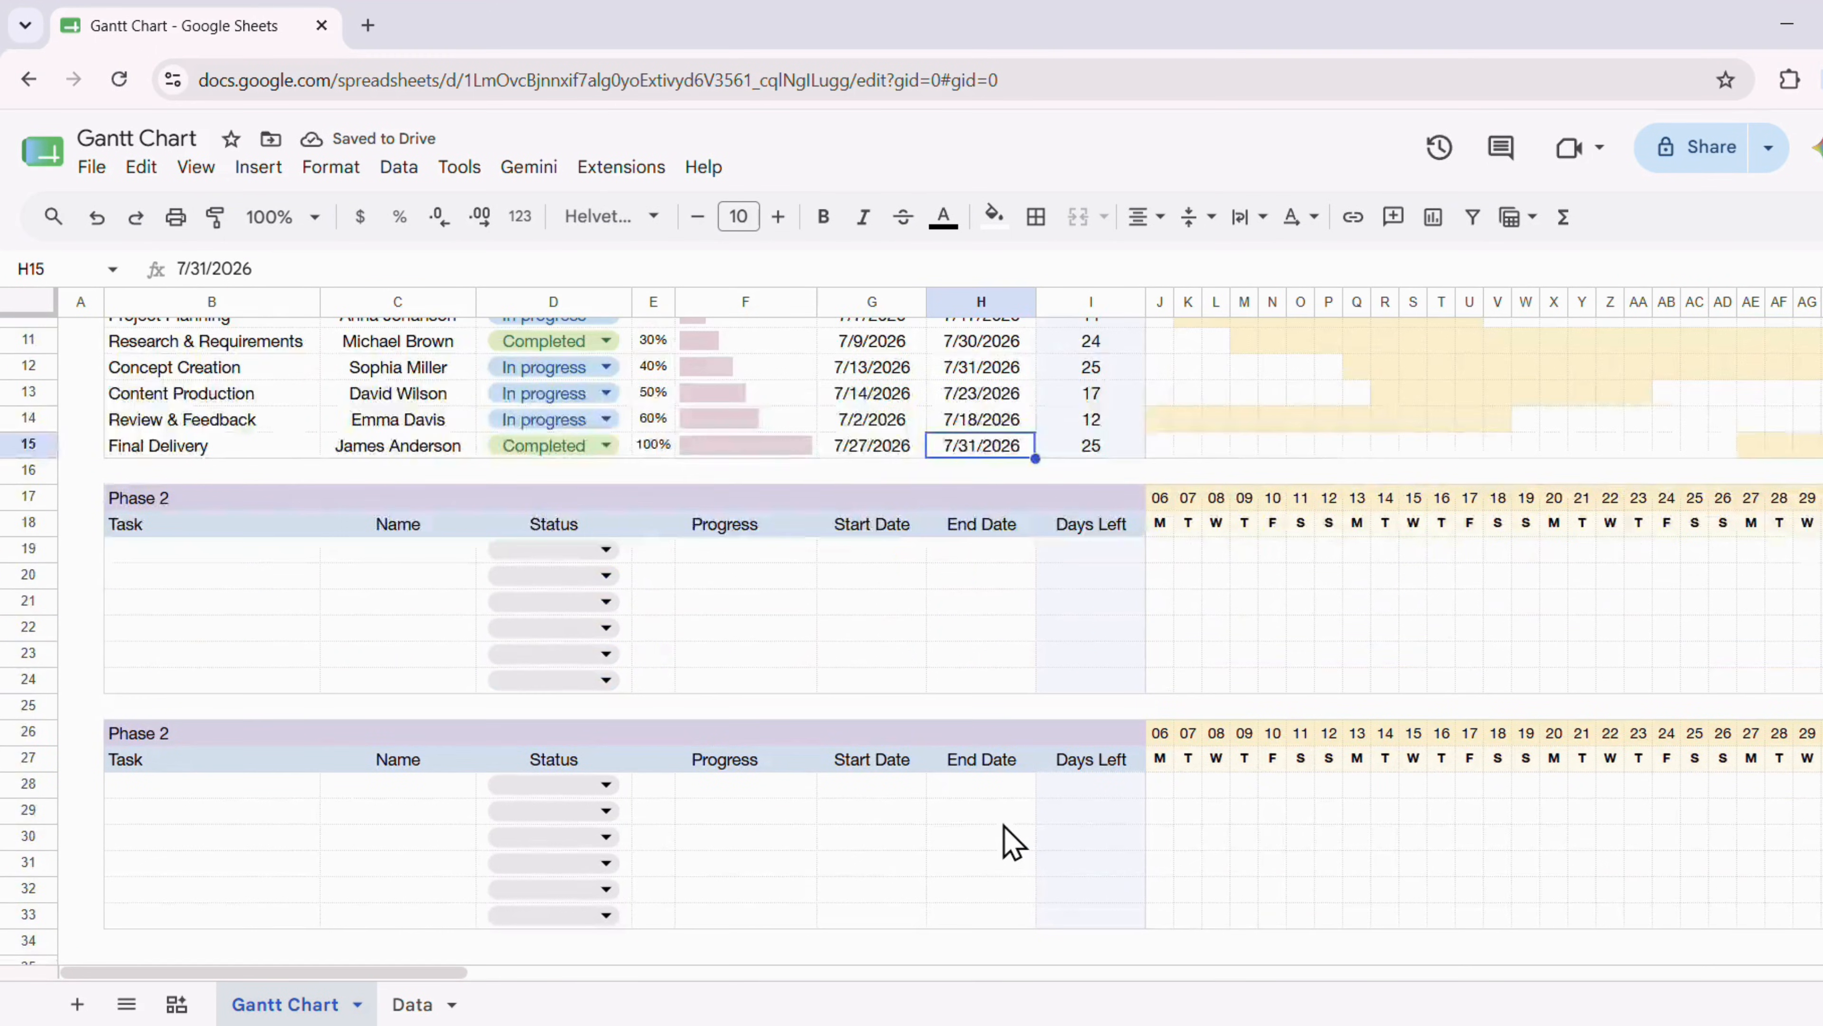
scroll(1005, 837, up, 3)
click(976, 302)
click(1255, 567)
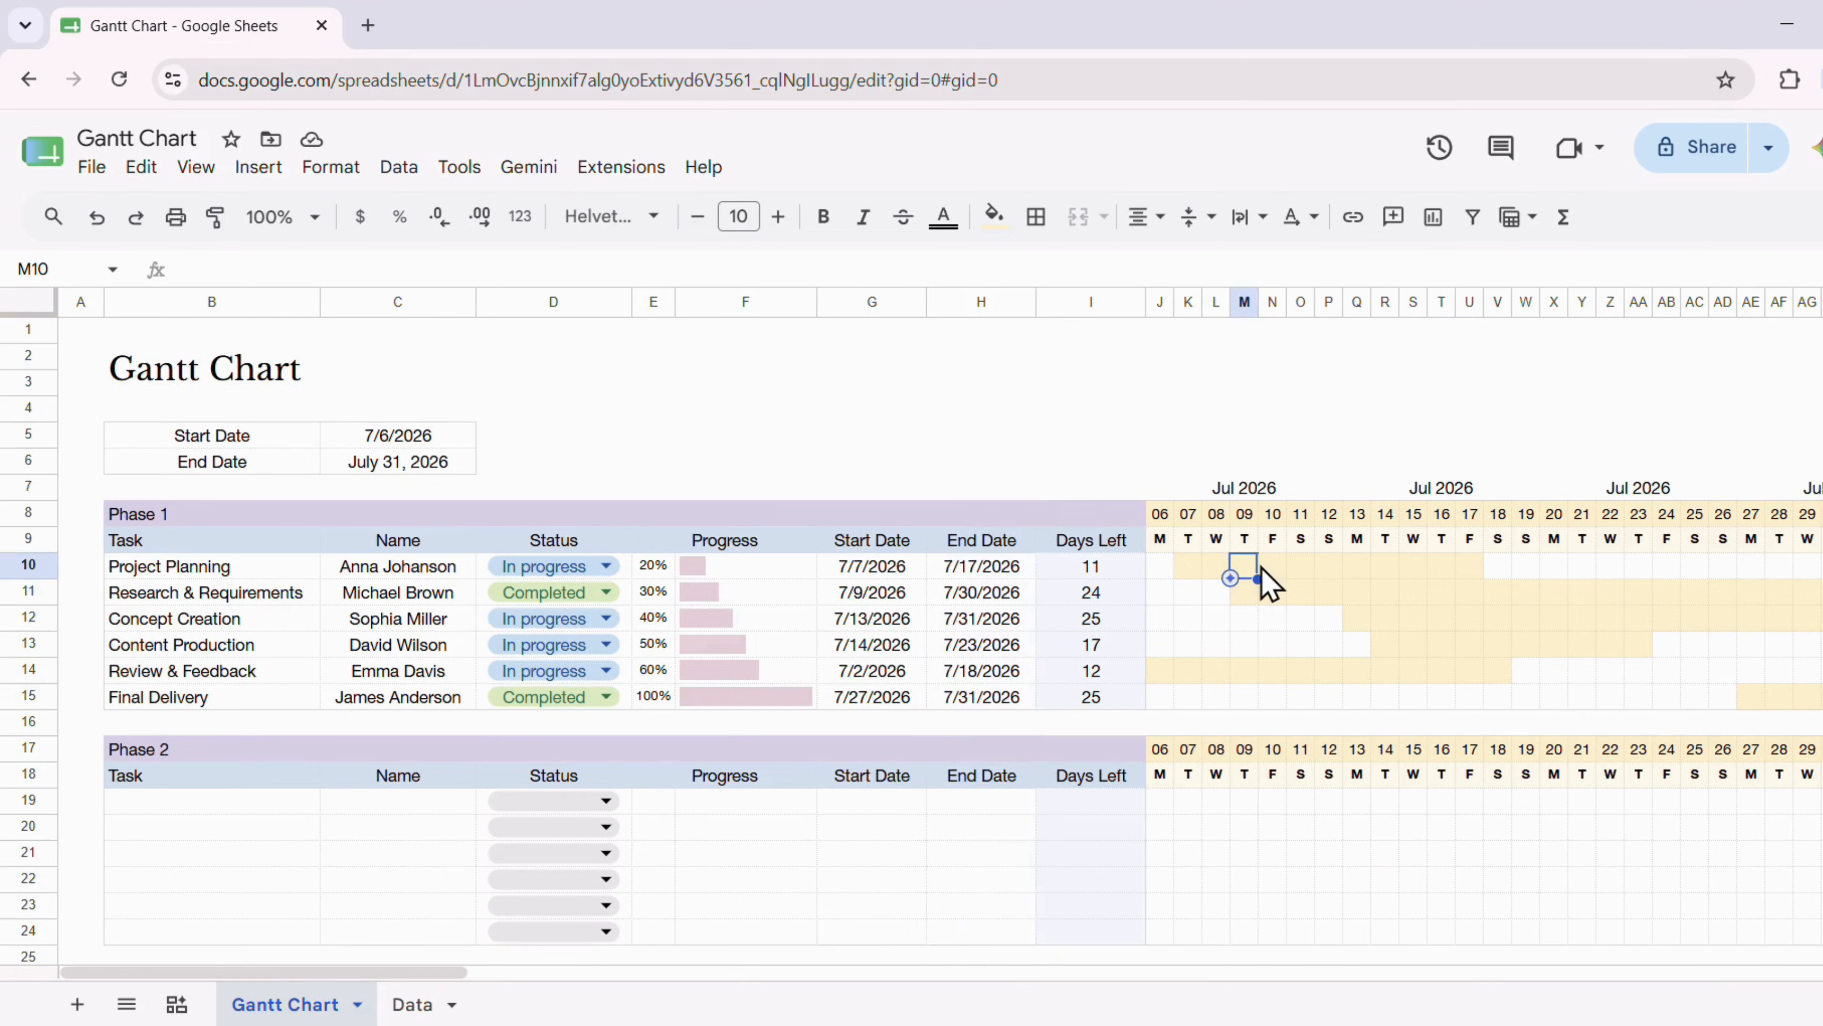
Add a task named Test in row 19 of Phase 2 with status In progress and 30% progress
scroll(1265, 569, down, 3)
click(311, 553)
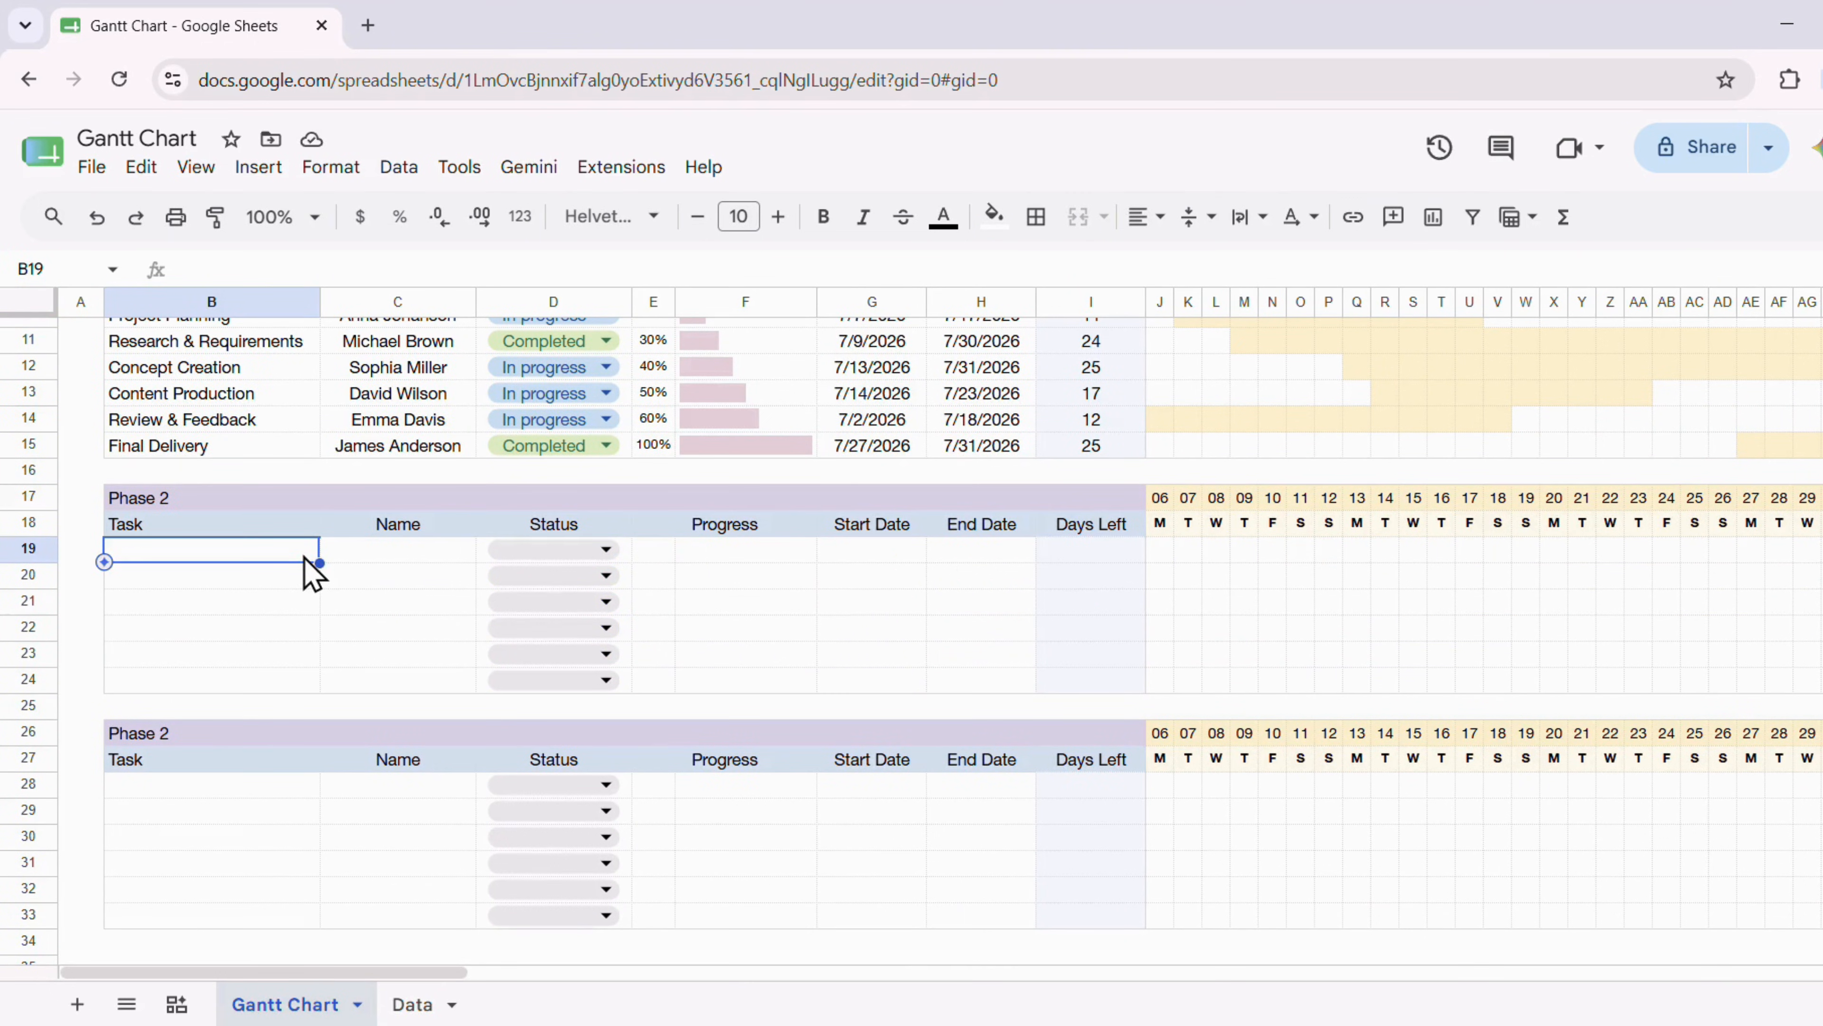
text(Test)
key(Return)
click(399, 550)
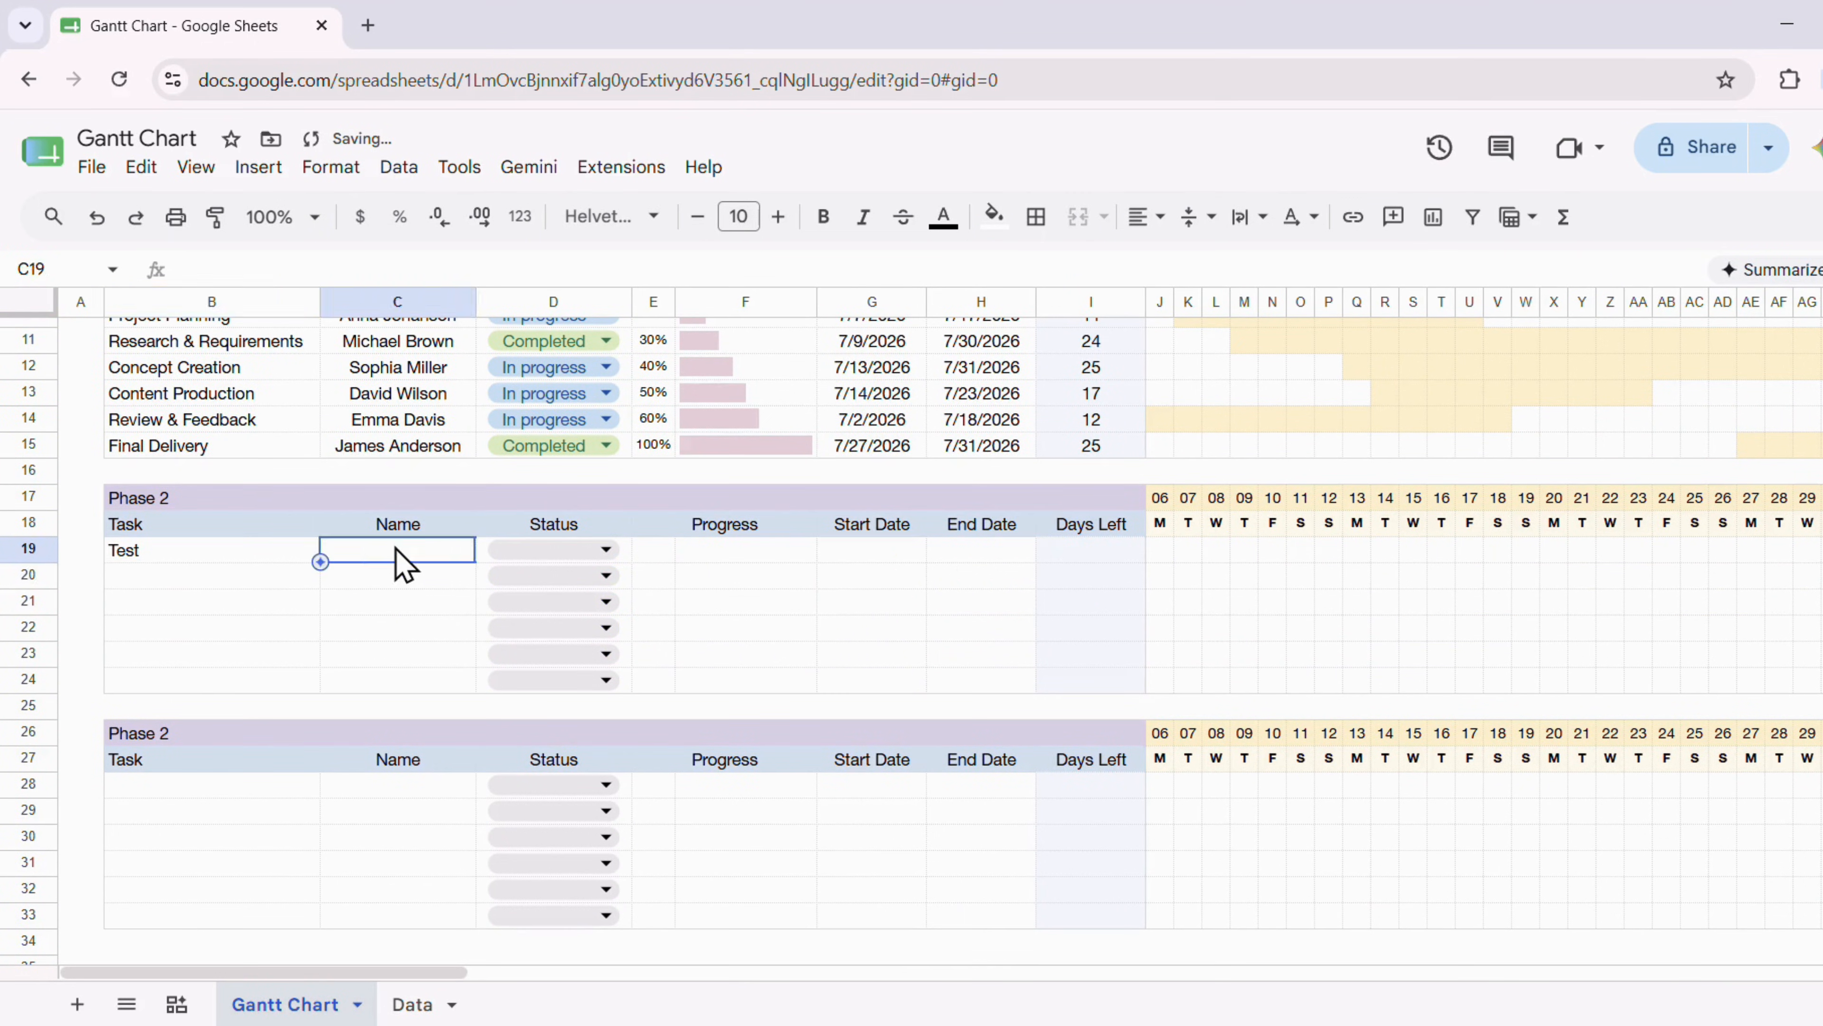
click(561, 549)
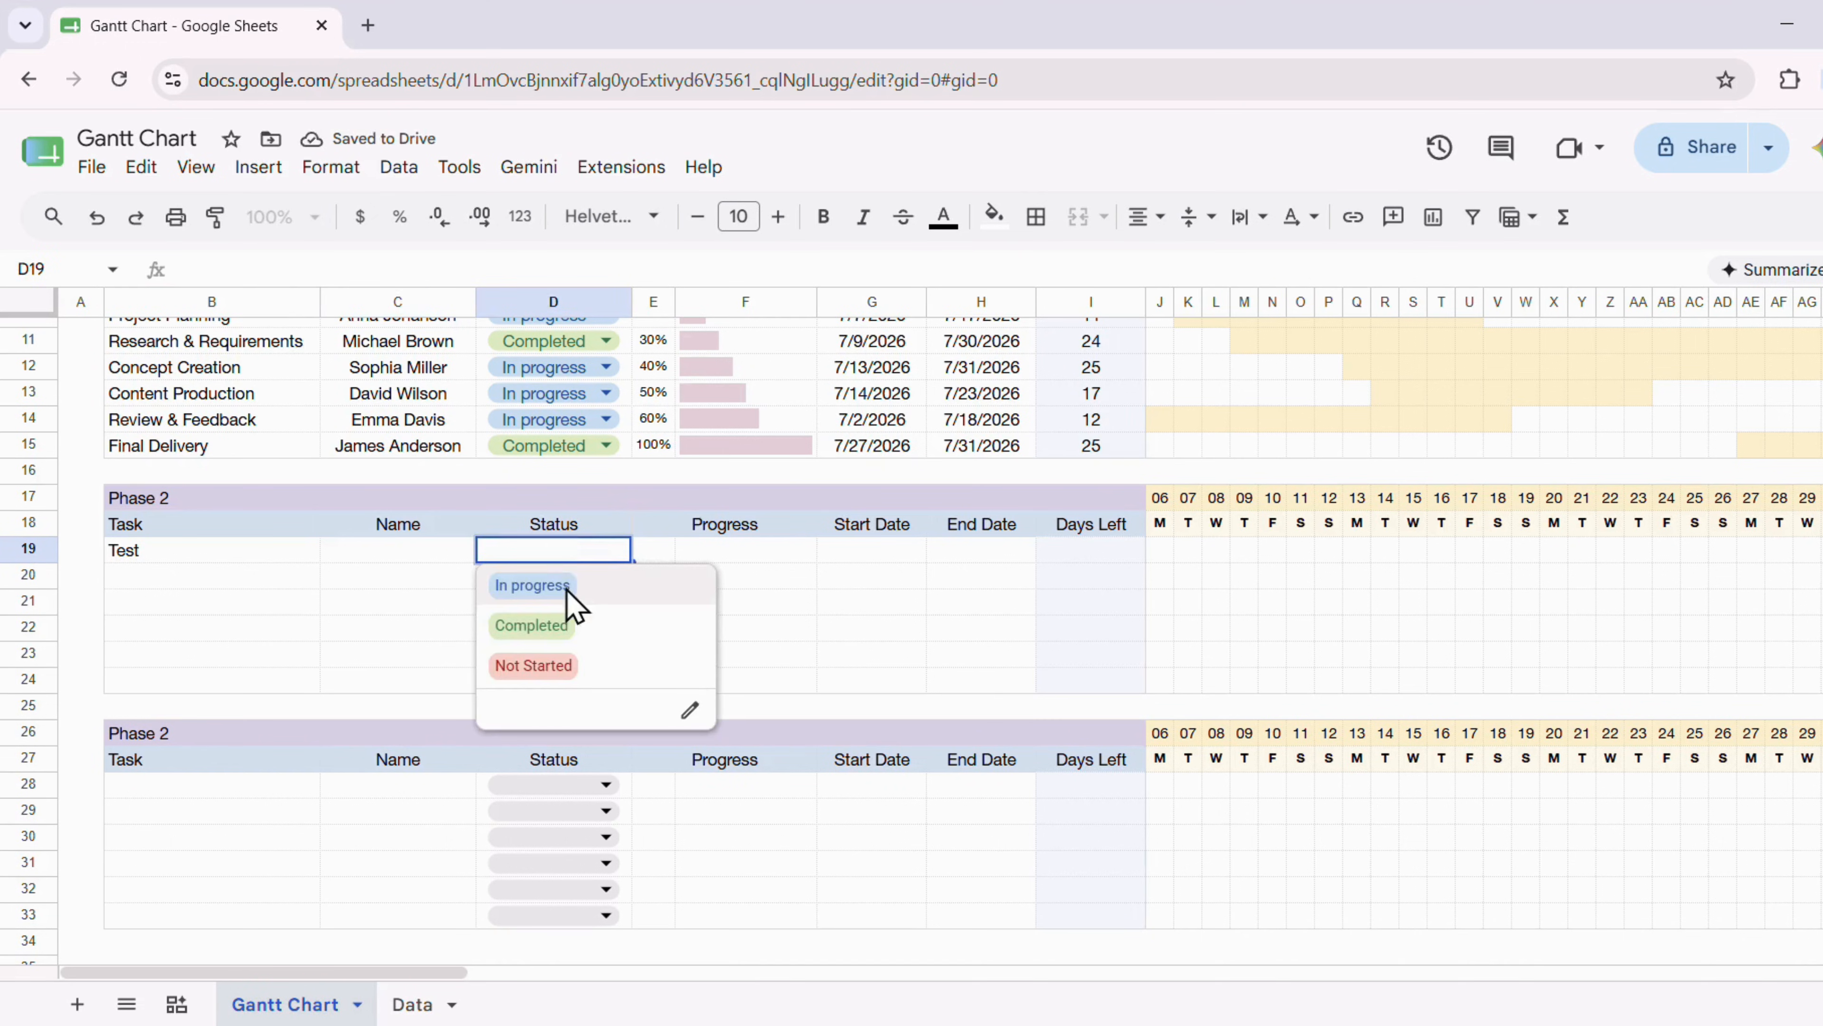
click(533, 586)
click(659, 557)
text(30)
key(Return)
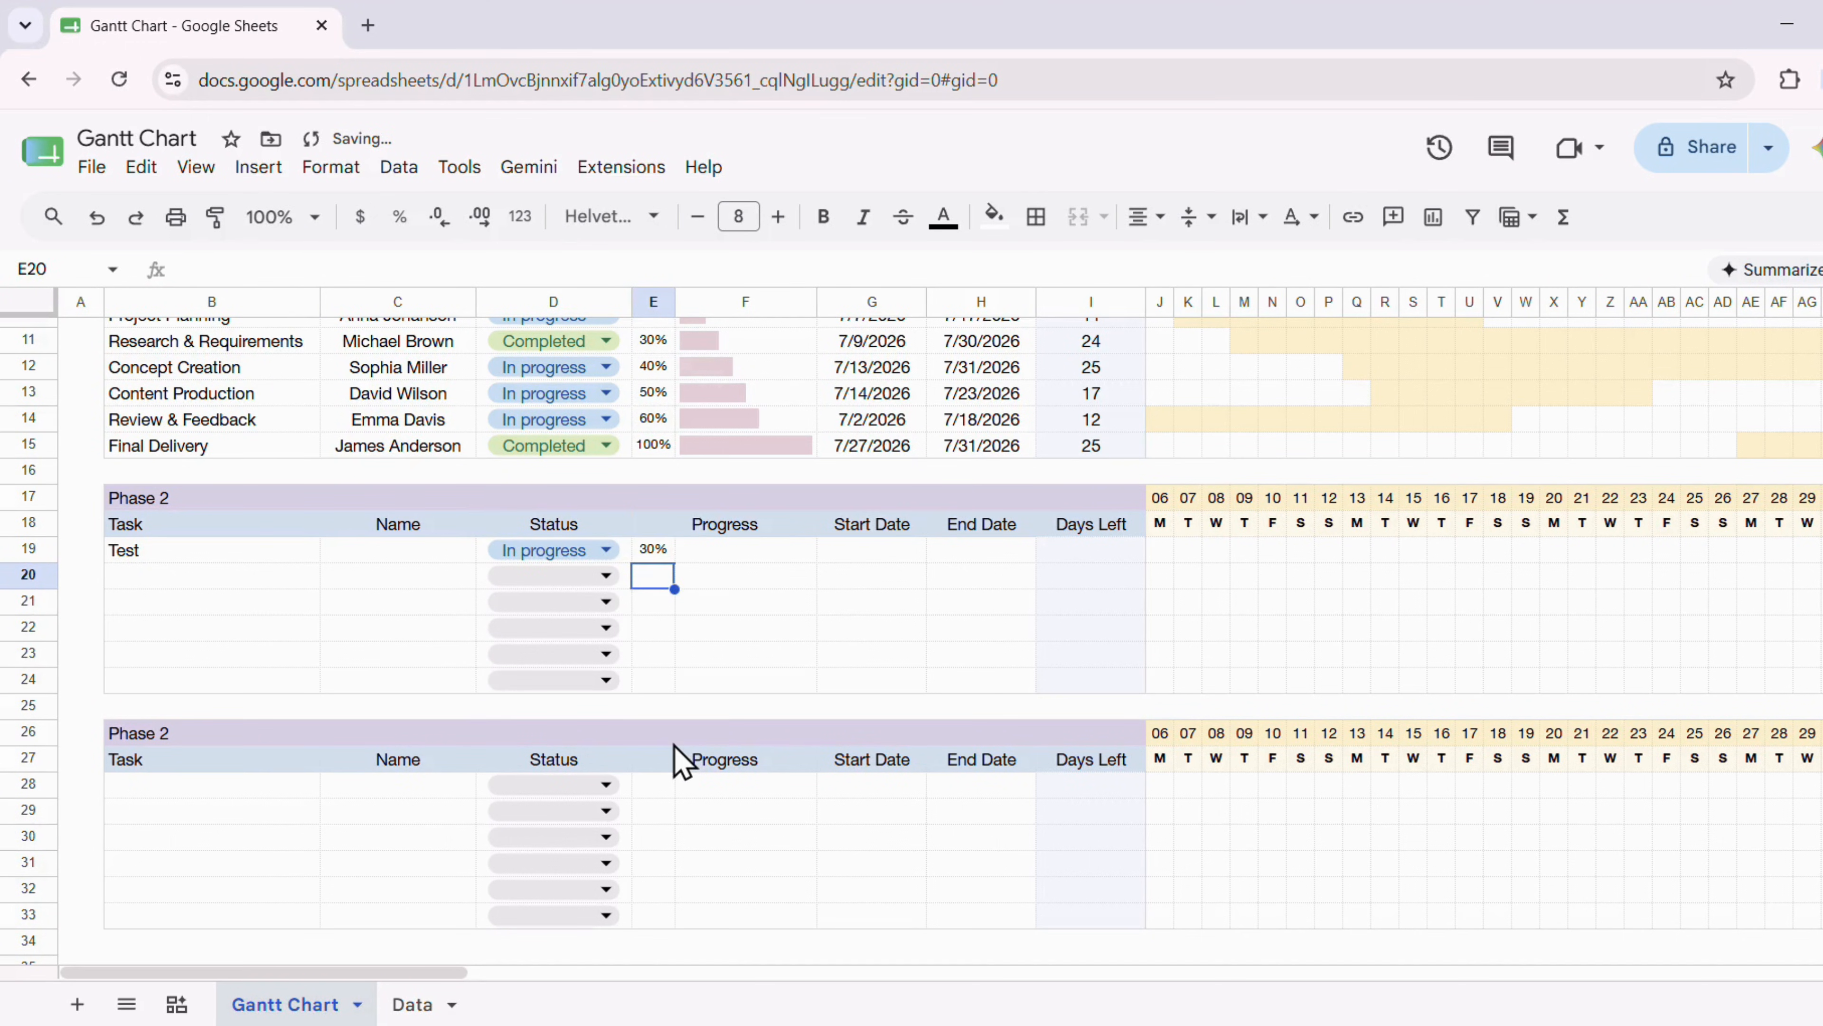
Set the Test task's start date to 7/7/2026 and its end date to 7/30/2026
double_click(898, 550)
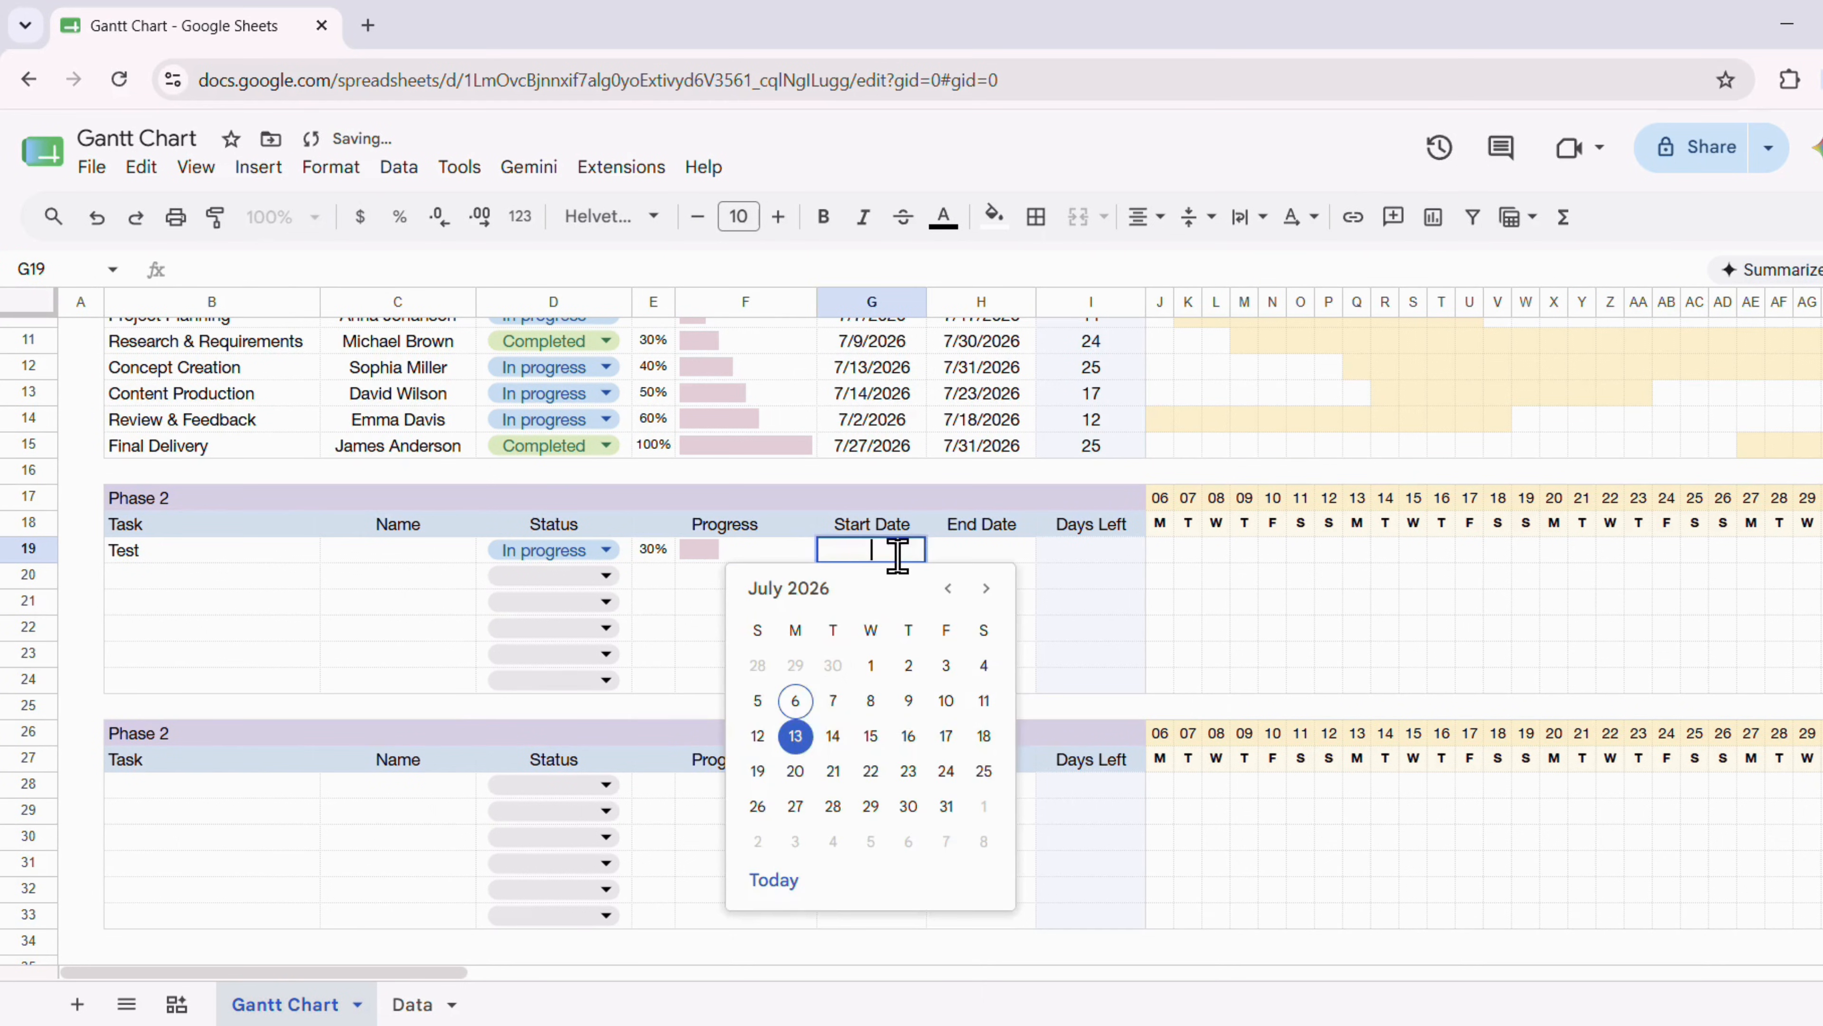
click(833, 700)
double_click(997, 551)
click(1018, 806)
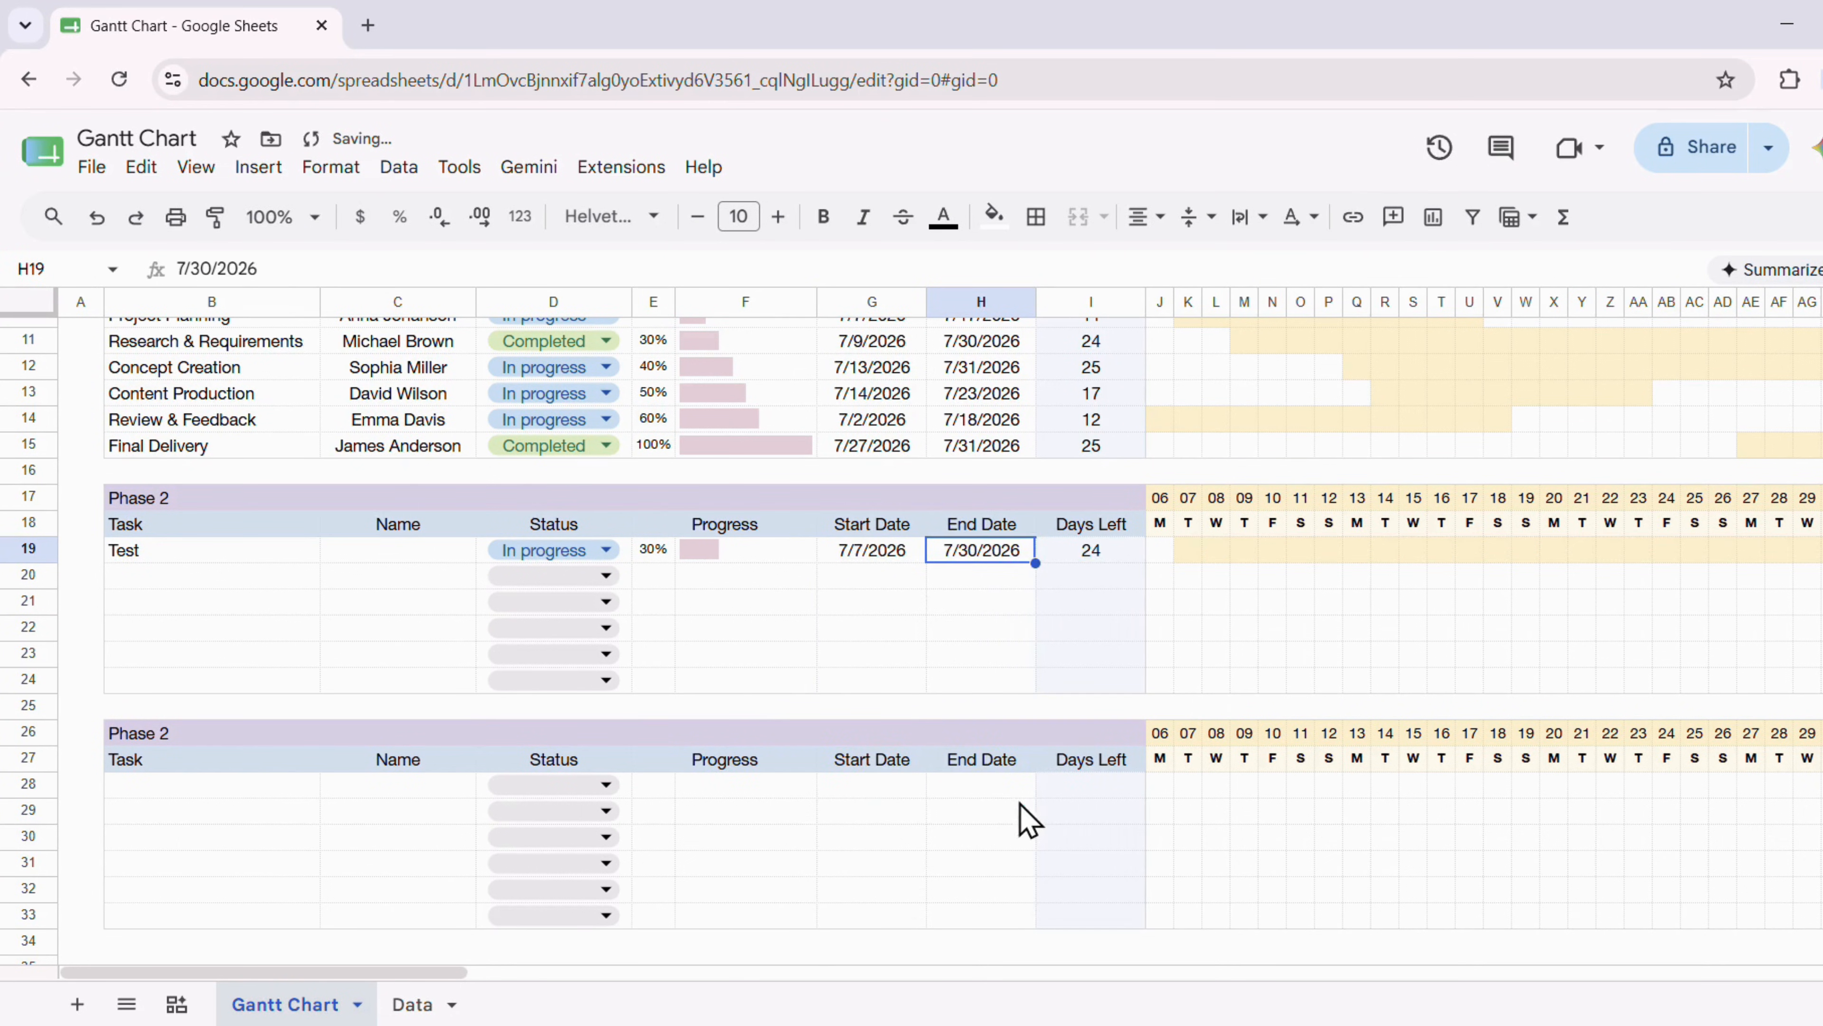
scroll(1052, 822, up, 3)
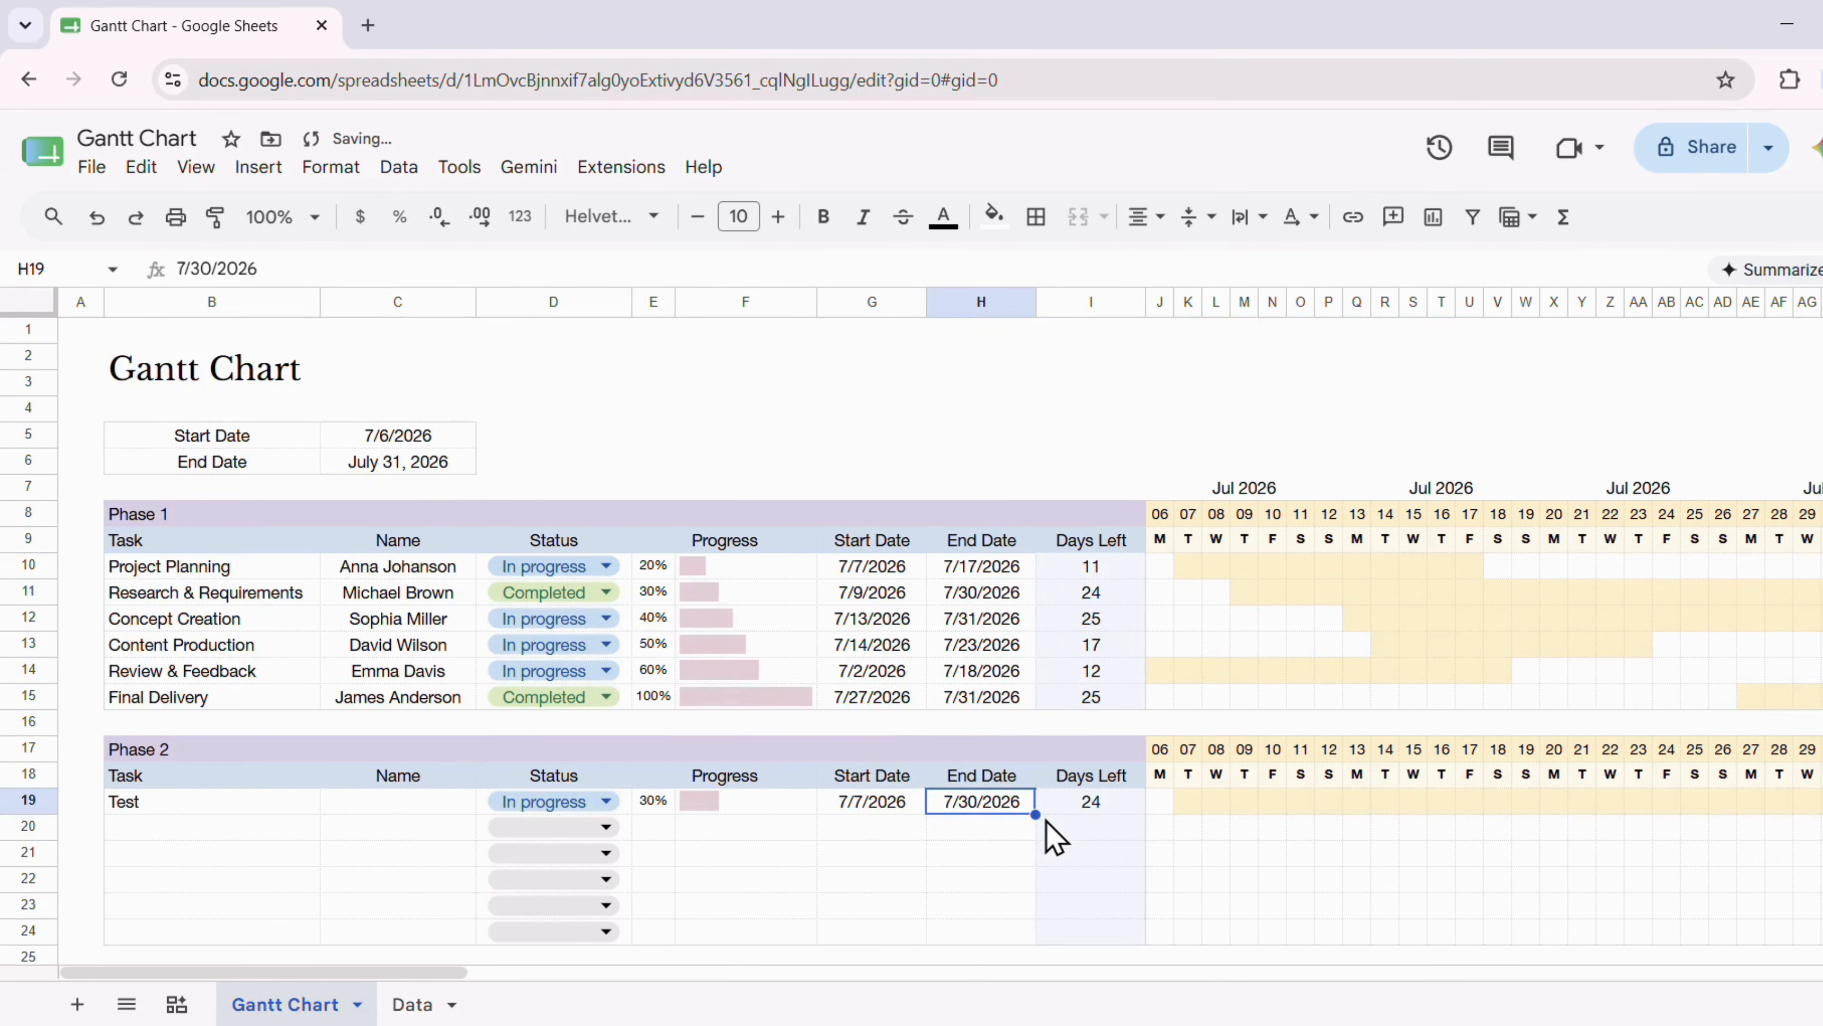
Open the custom date and time format for the Phase 1 start and end dates in G10:H15 and clear its existing elements
click(873, 806)
drag(873, 566, 989, 701)
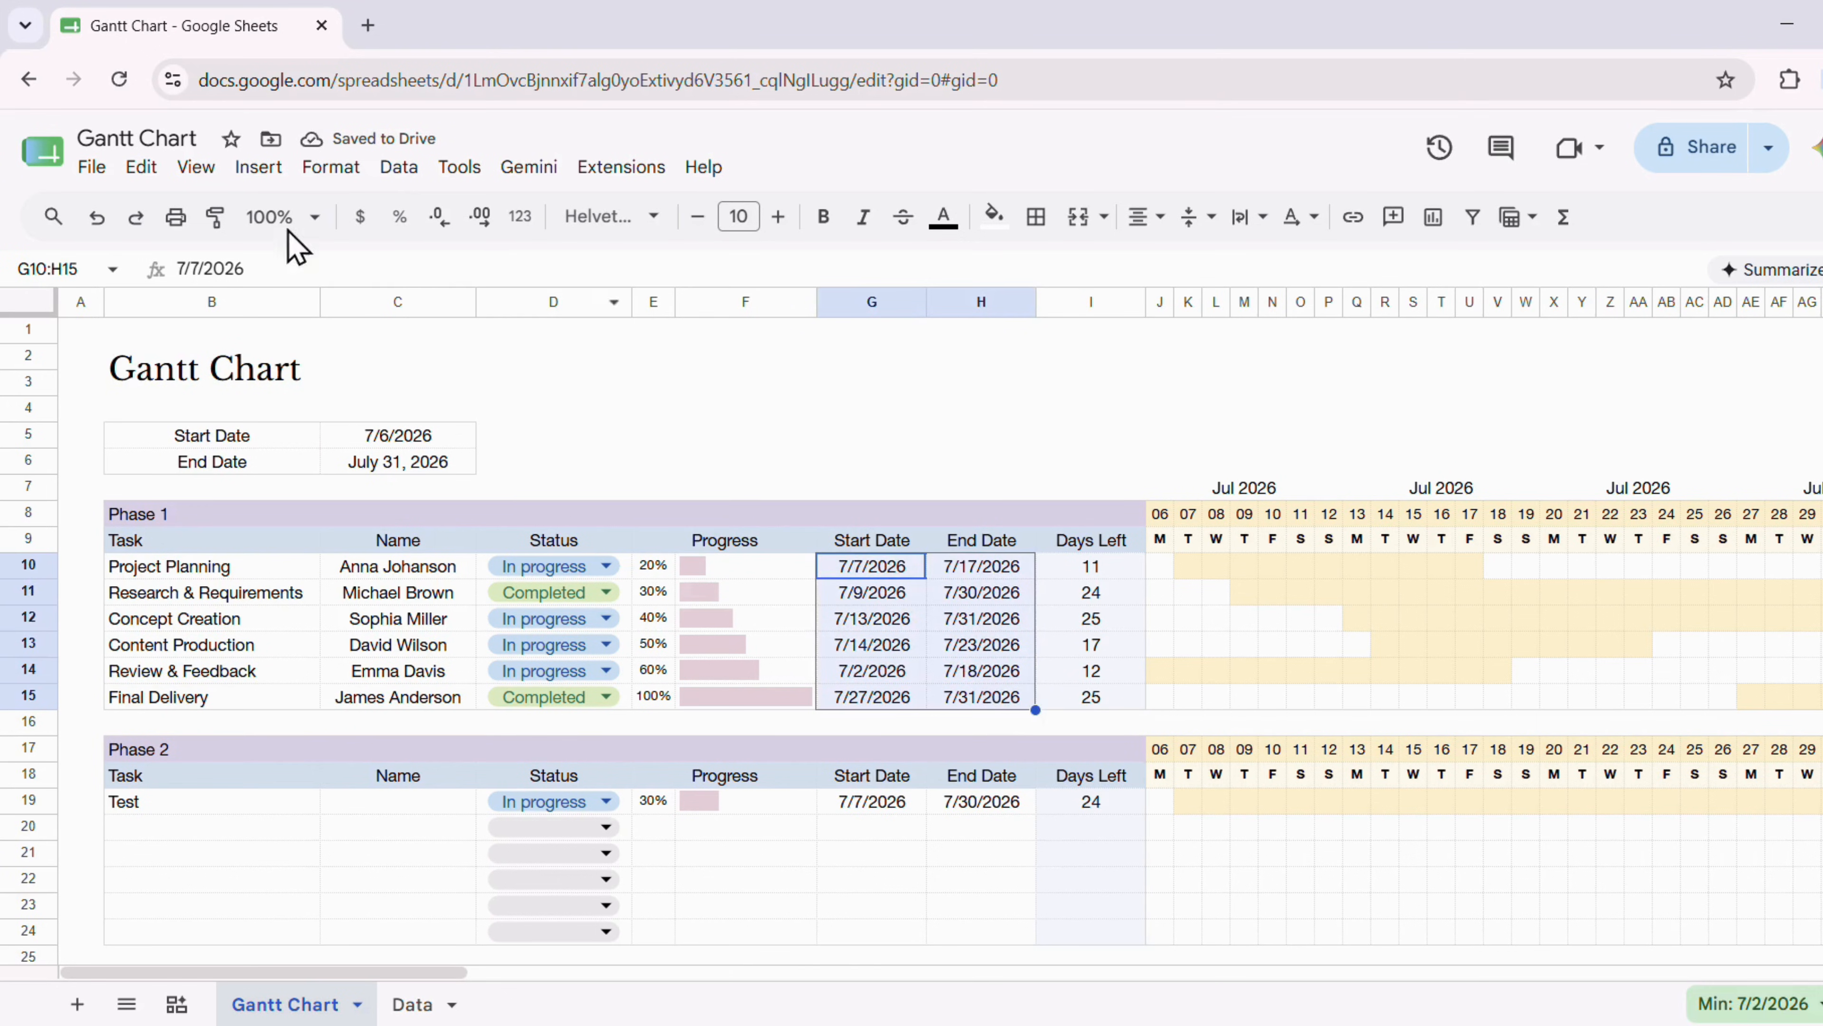
click(330, 166)
mouse_move(402, 277)
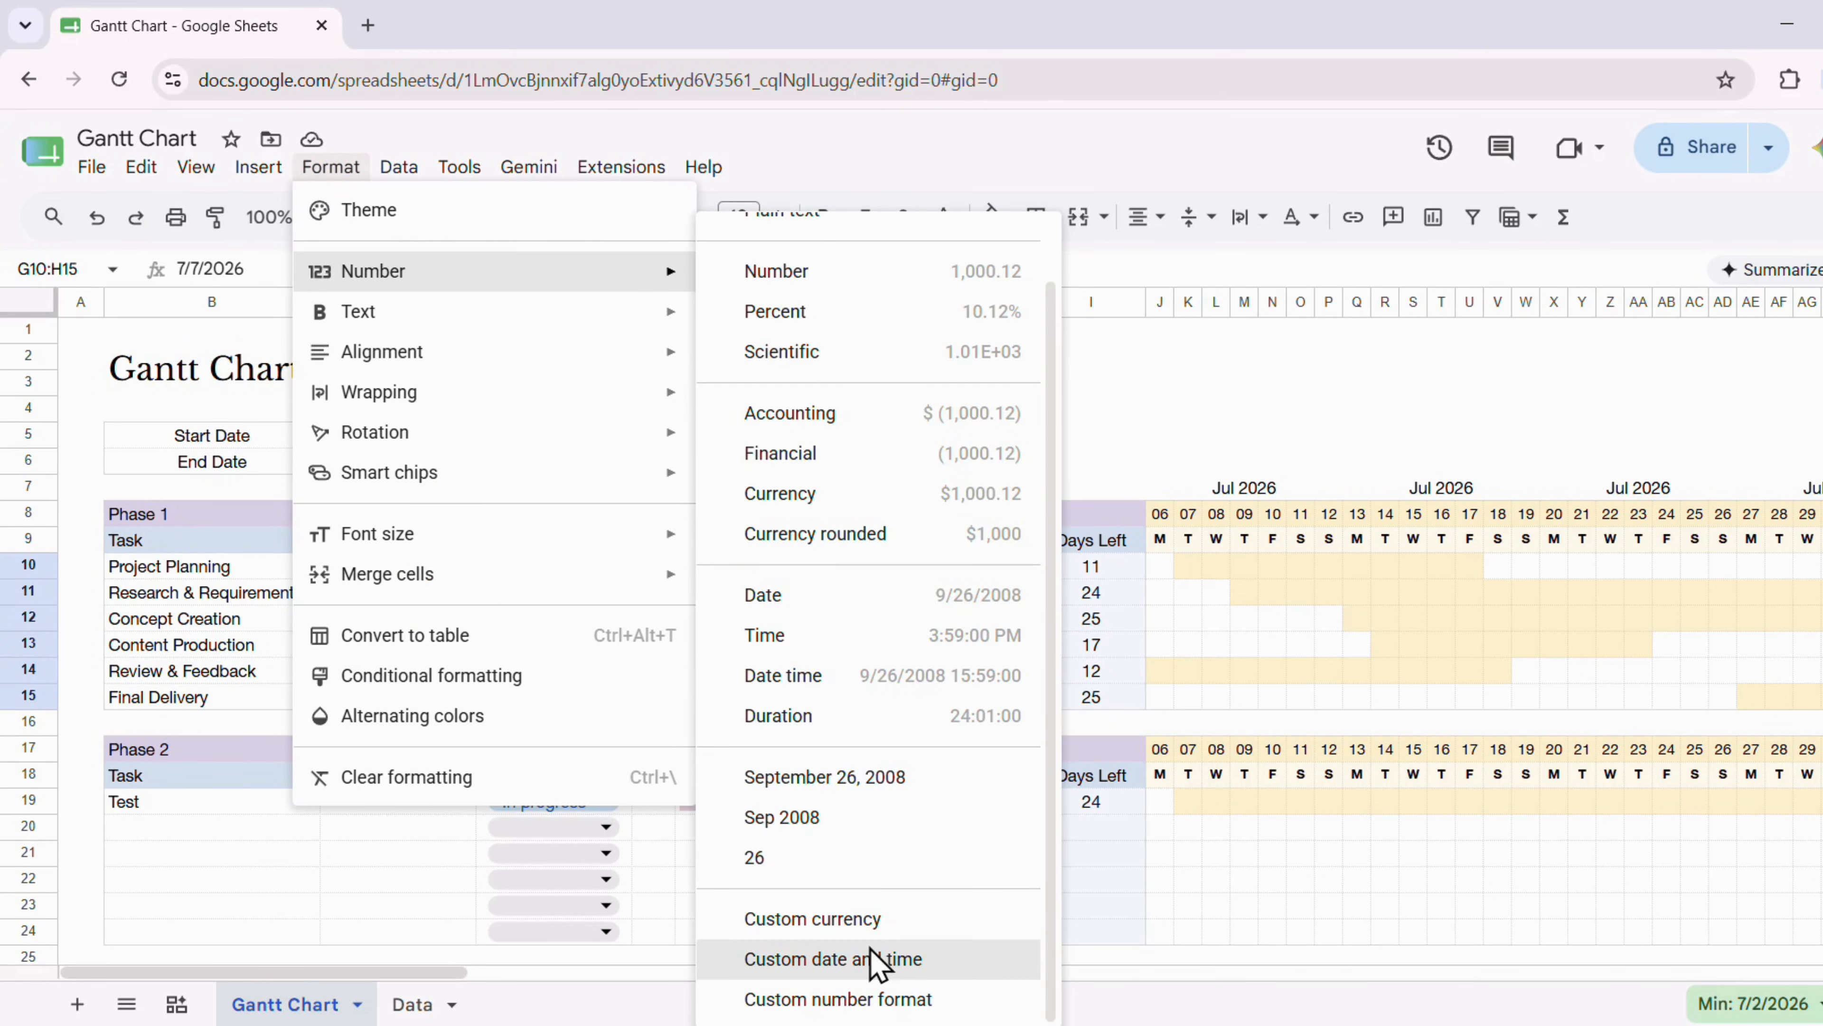
click(877, 958)
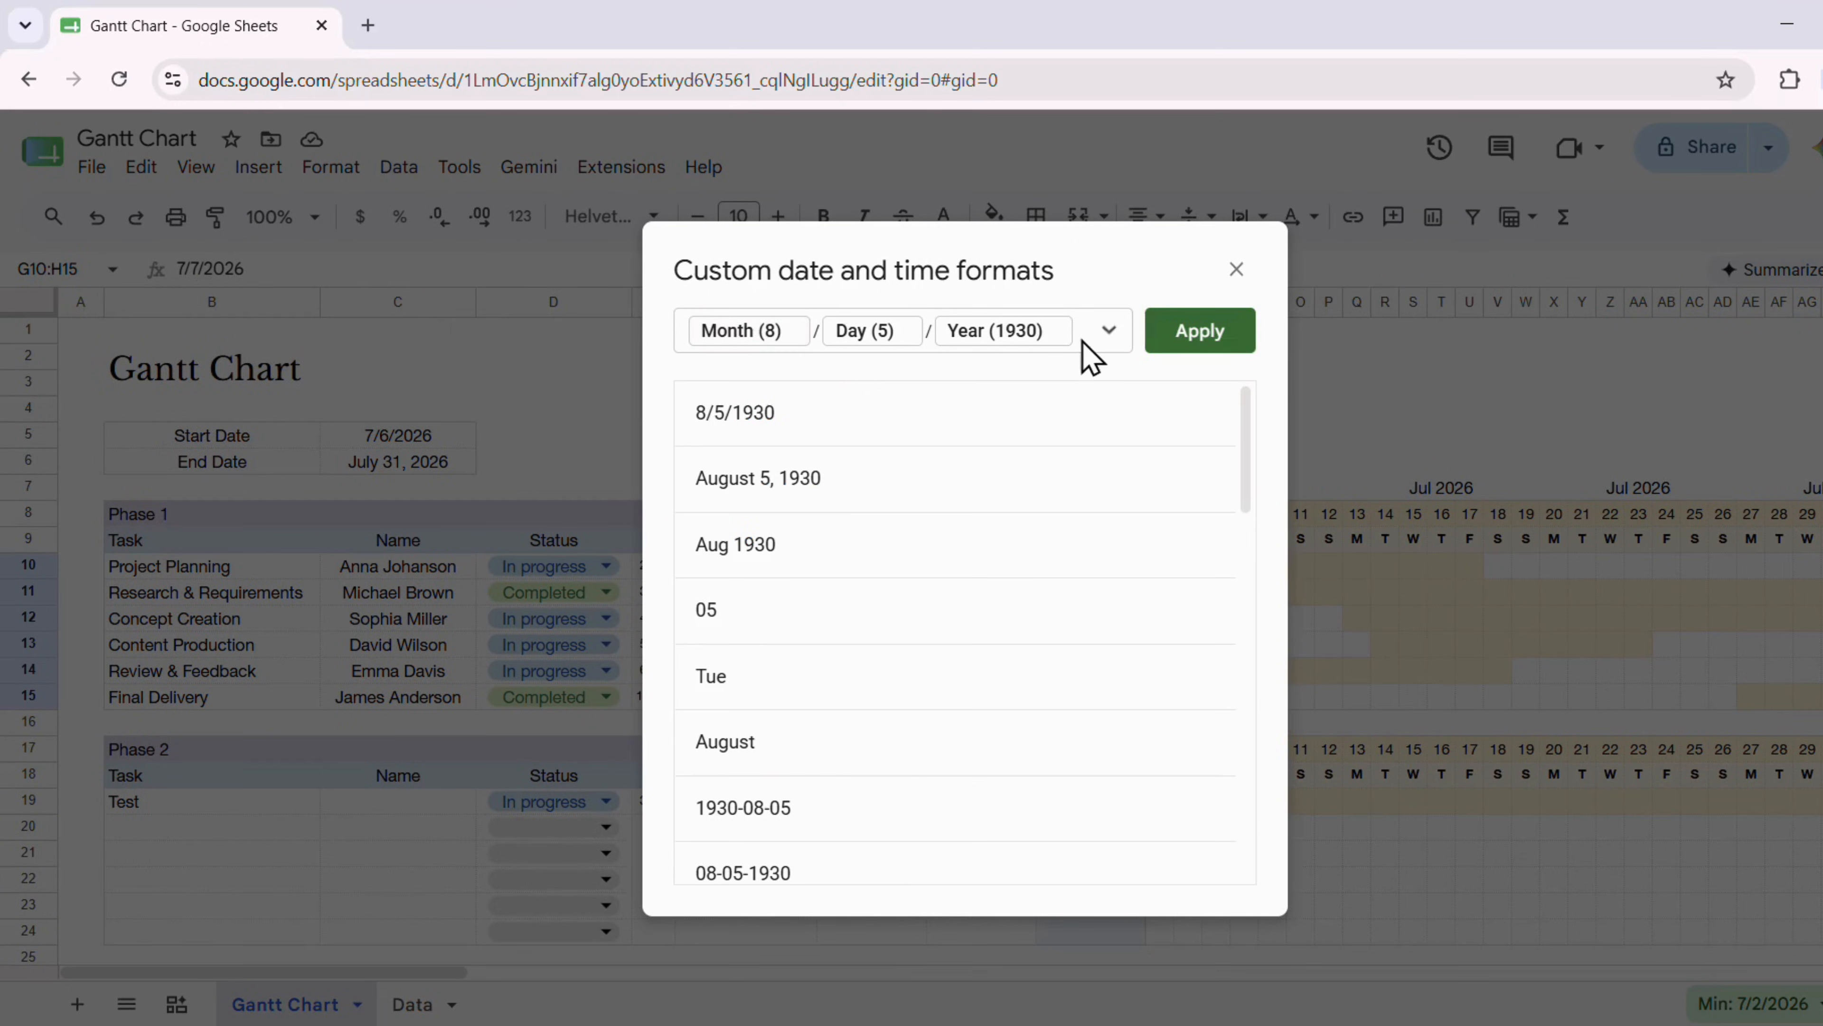
key(BackSpace)
key(BackSpace)
key(BackSpace)
key(BackSpace)
key(BackSpace)
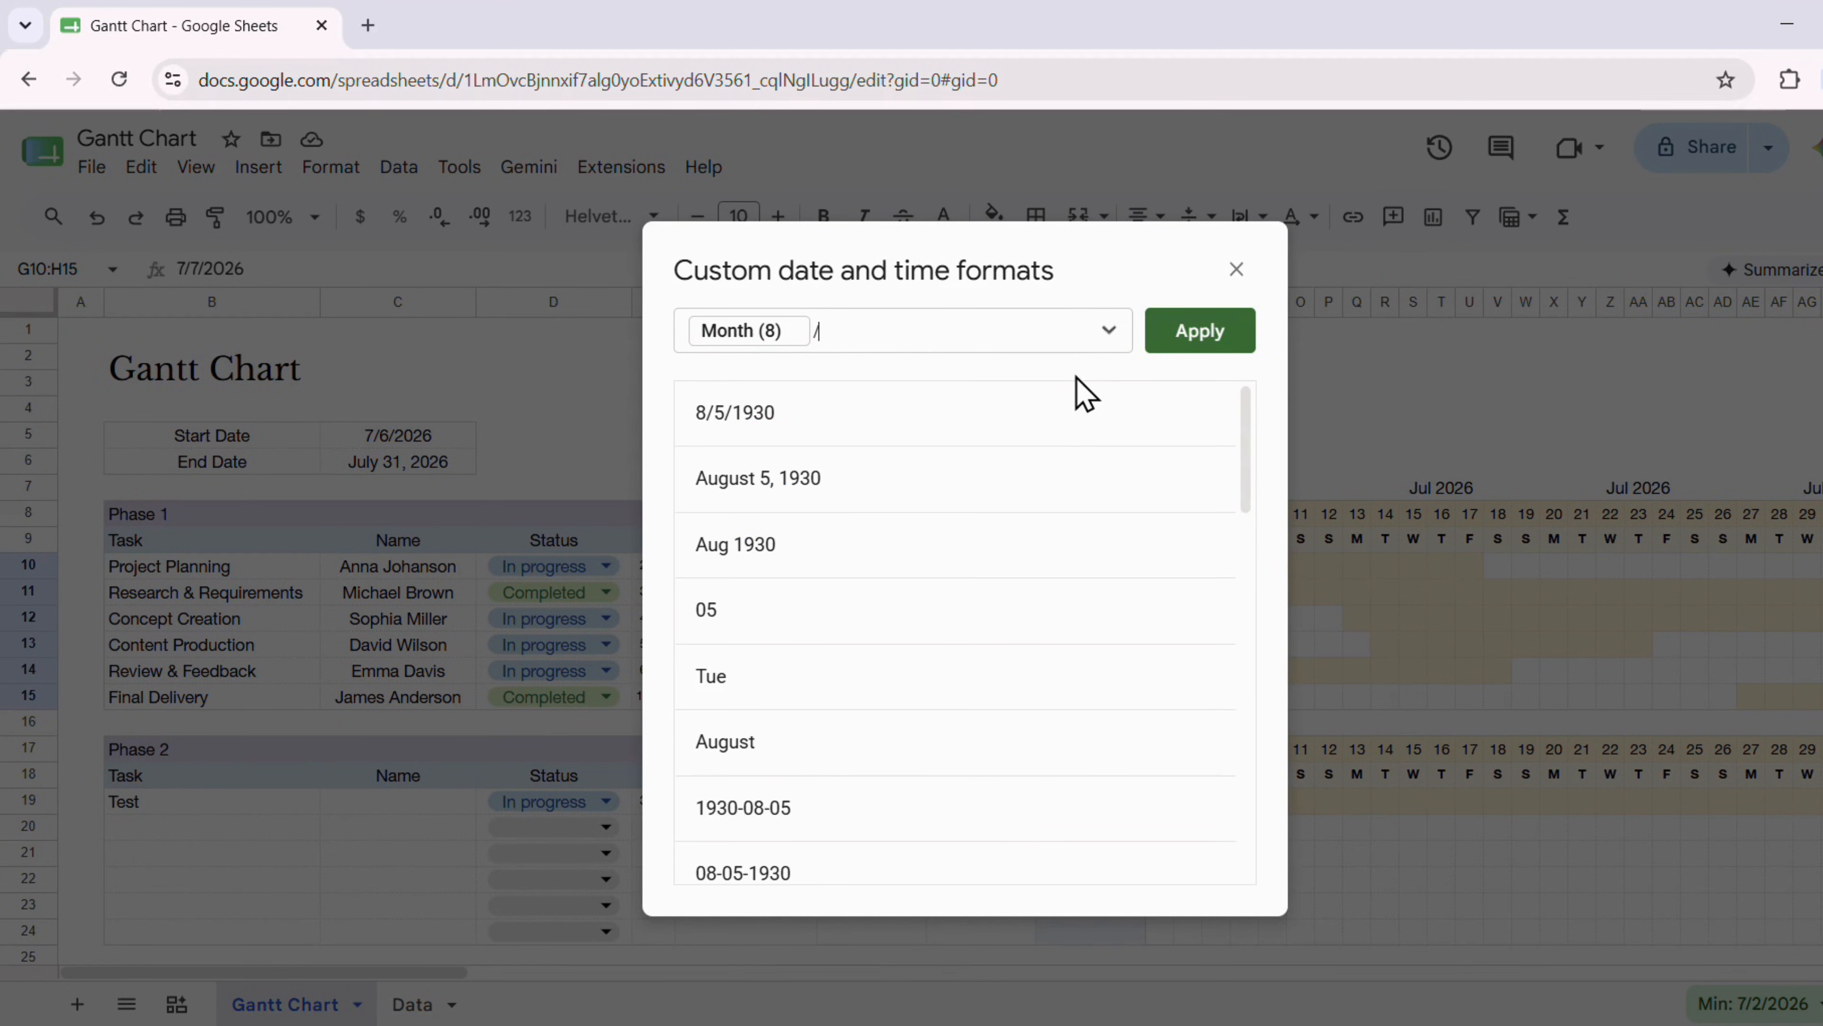
Build the date format from Day (05), Month (Aug) and Year (30) and apply it to G10:H15
click(1106, 337)
click(1161, 388)
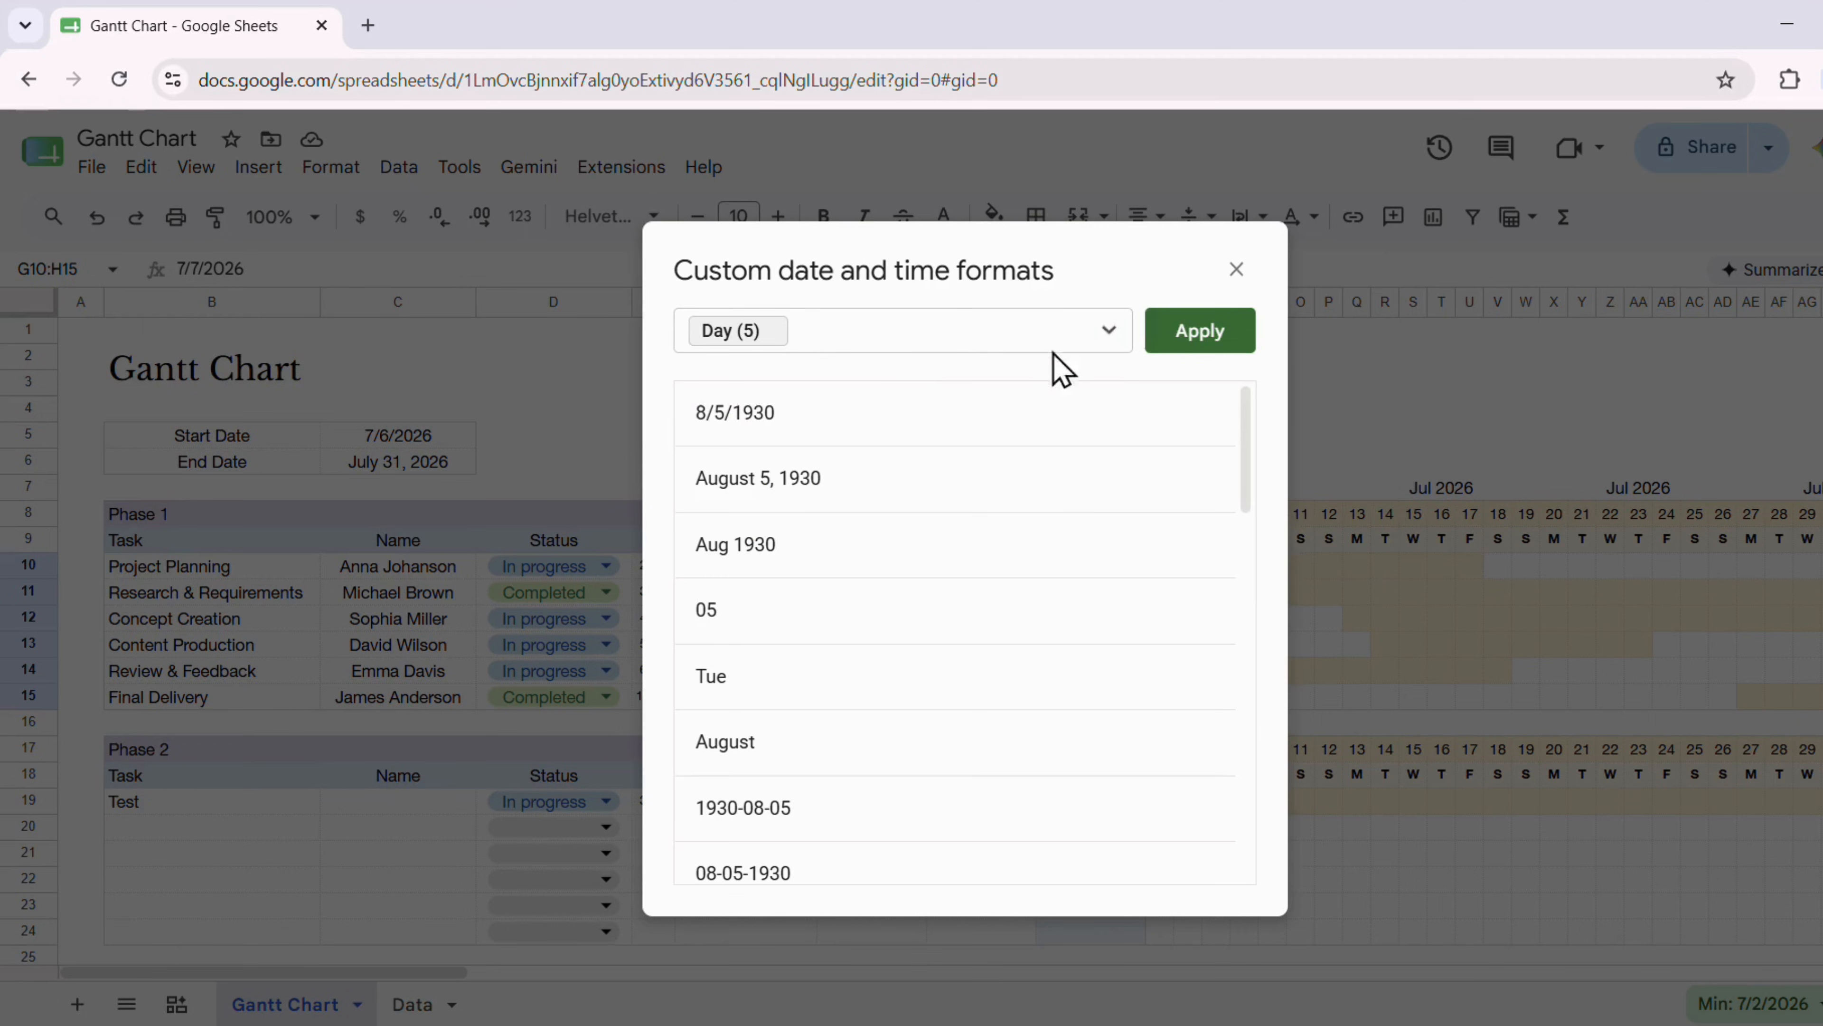
click(1128, 346)
click(1169, 428)
click(822, 334)
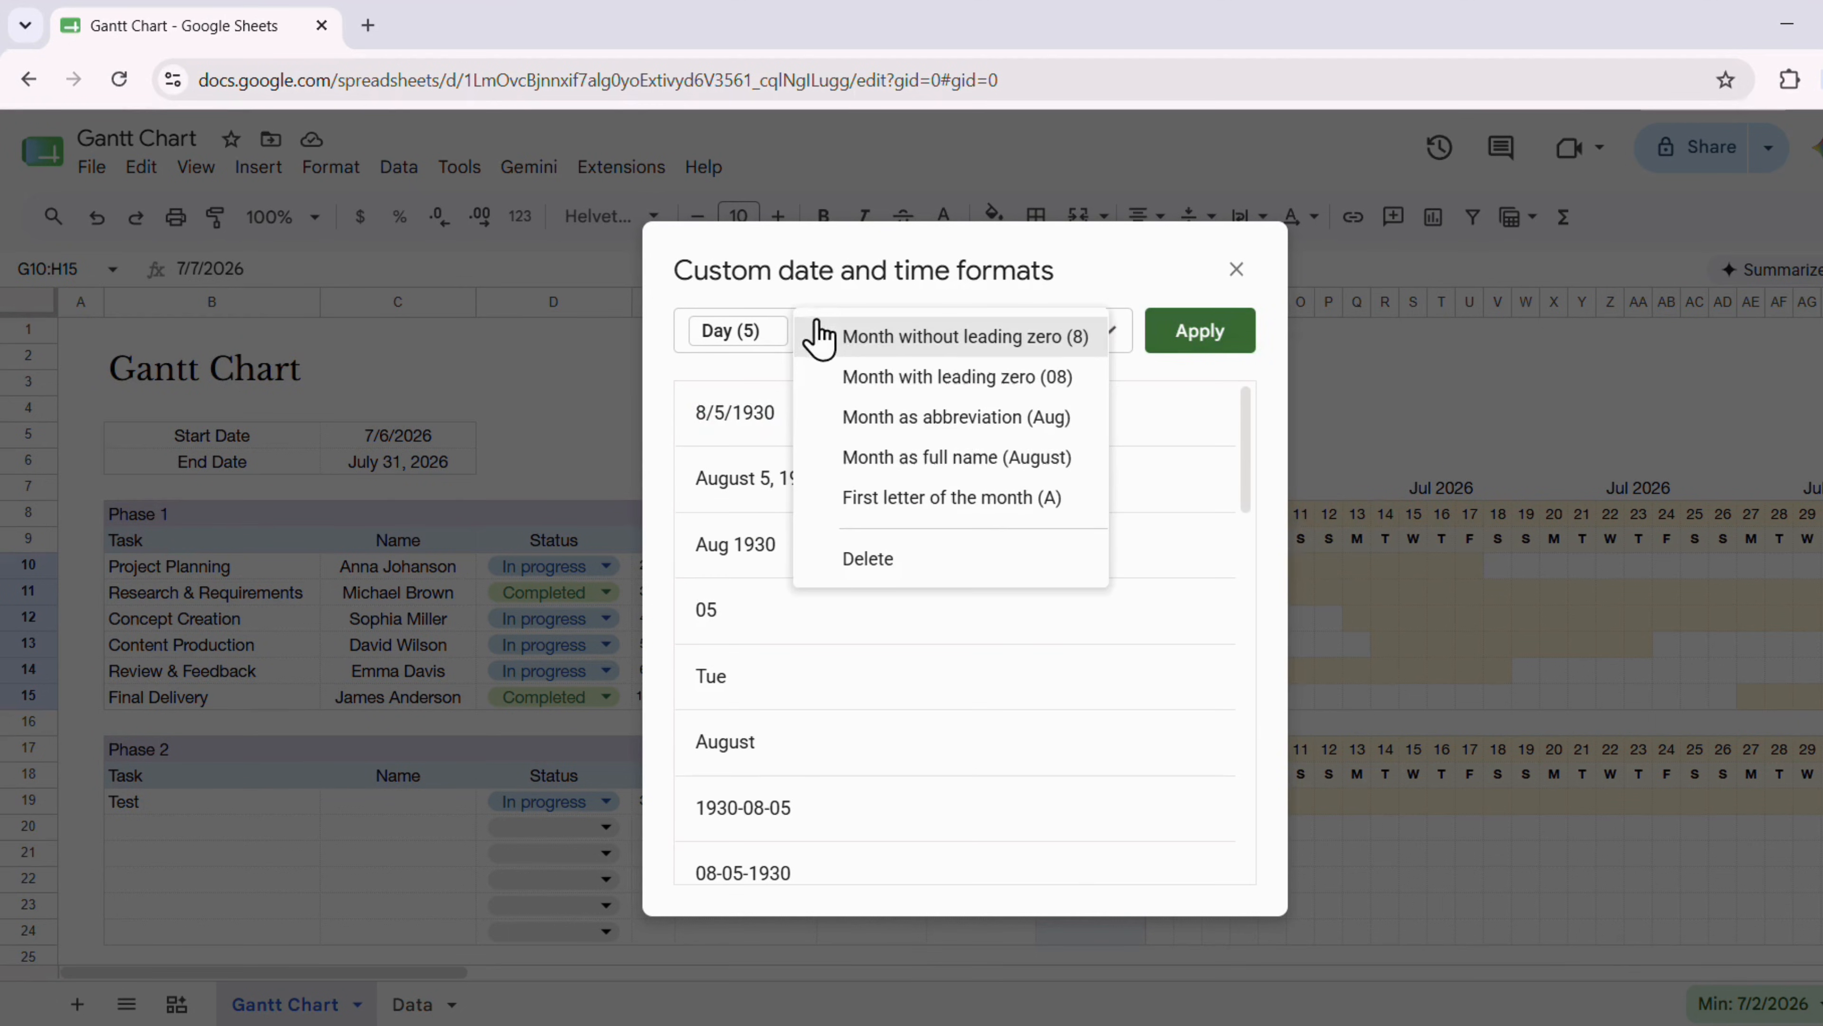
click(901, 416)
click(1110, 332)
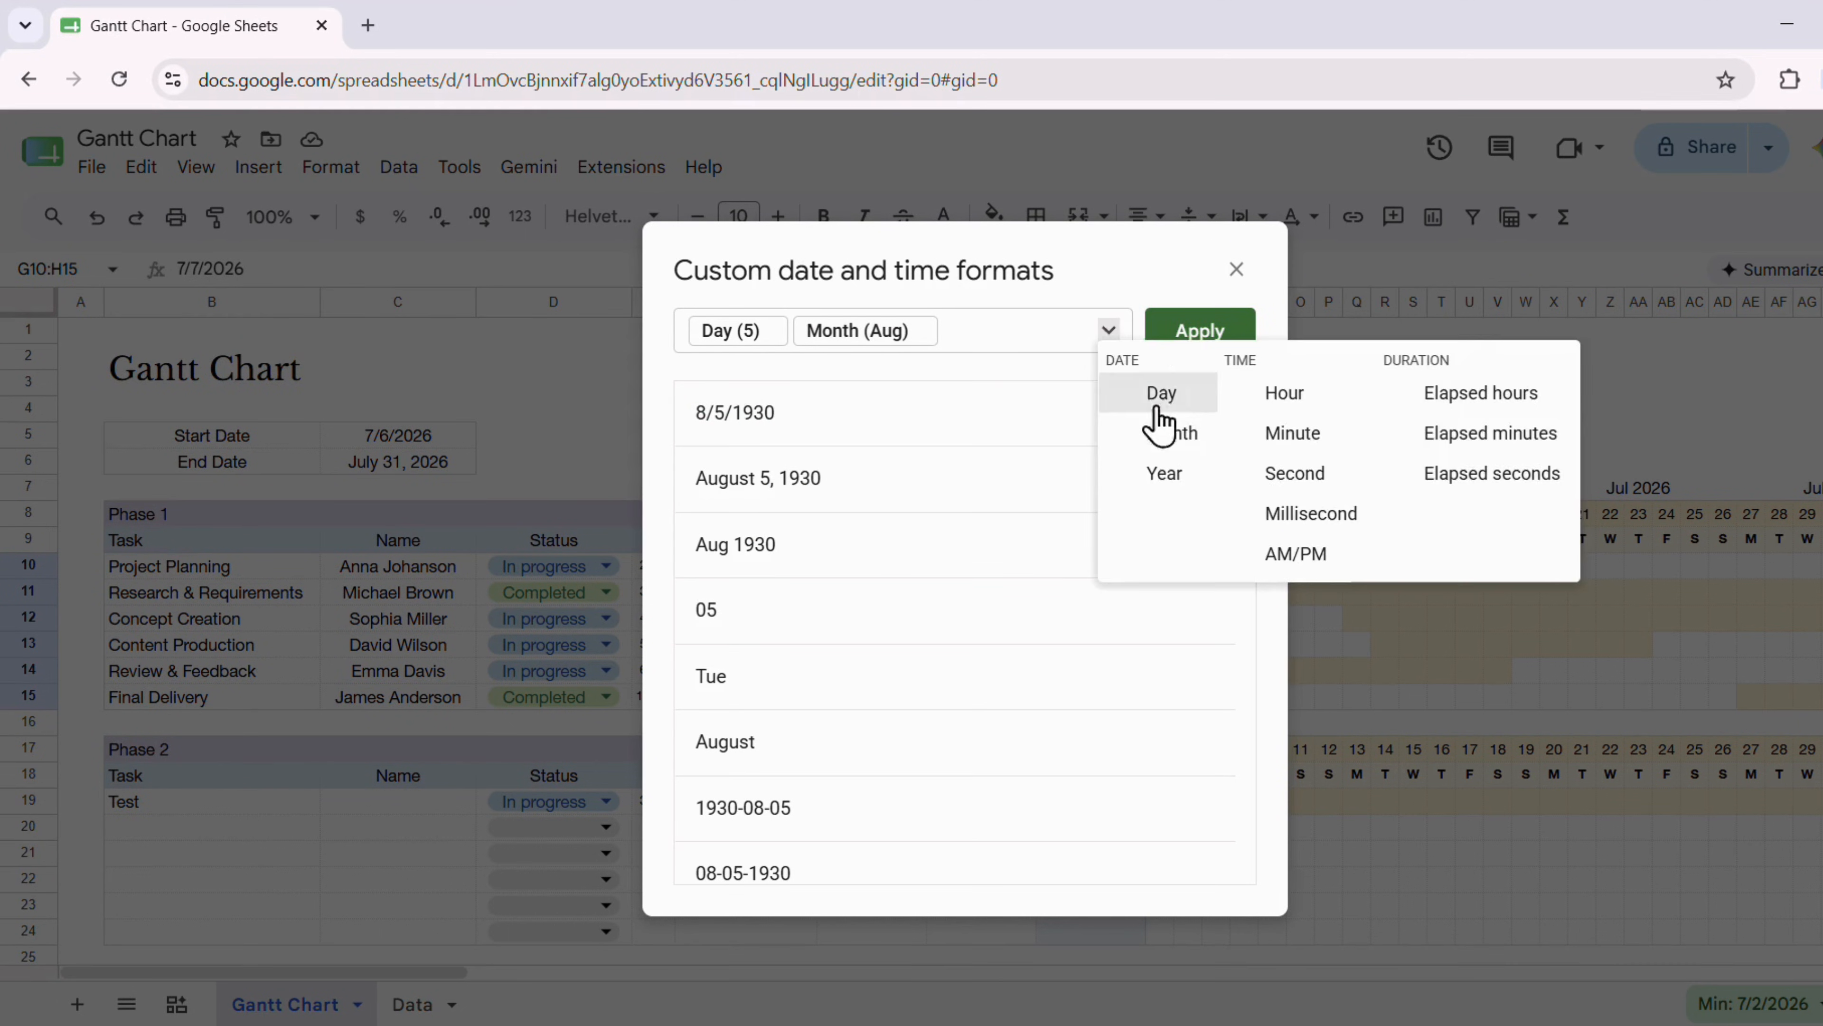
click(1165, 471)
click(739, 332)
click(784, 388)
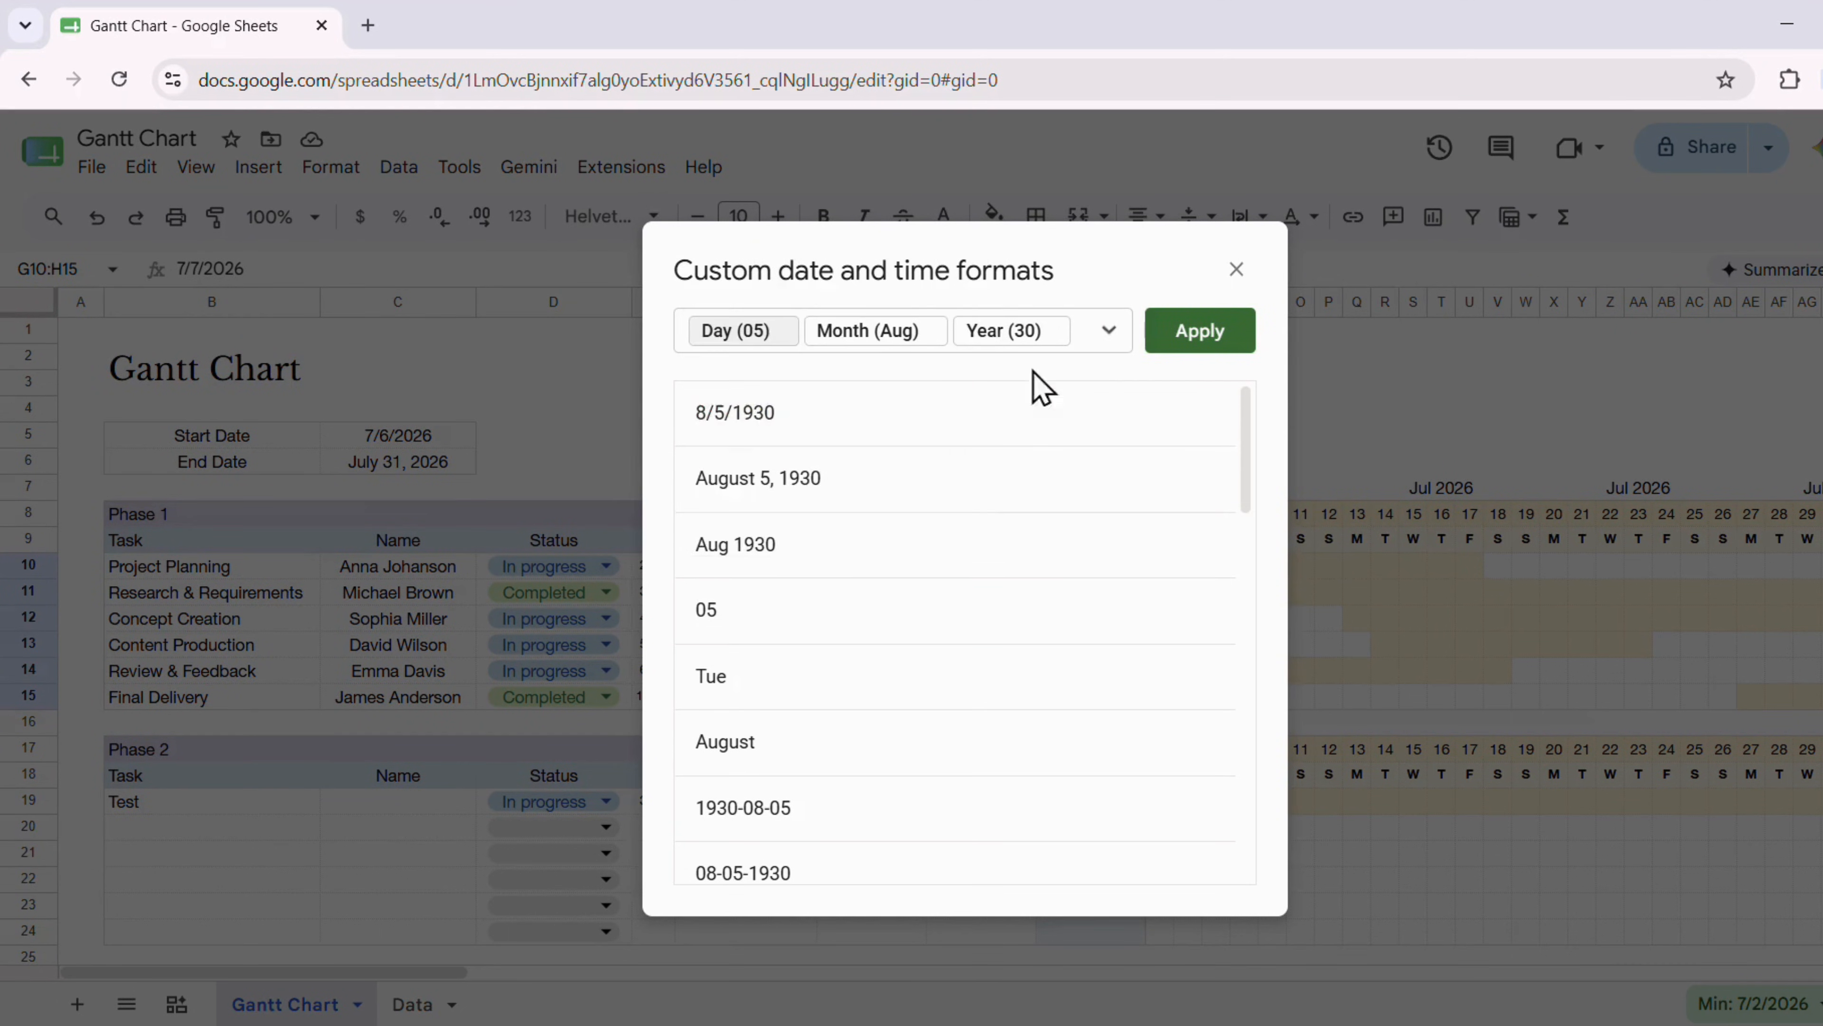
click(1192, 337)
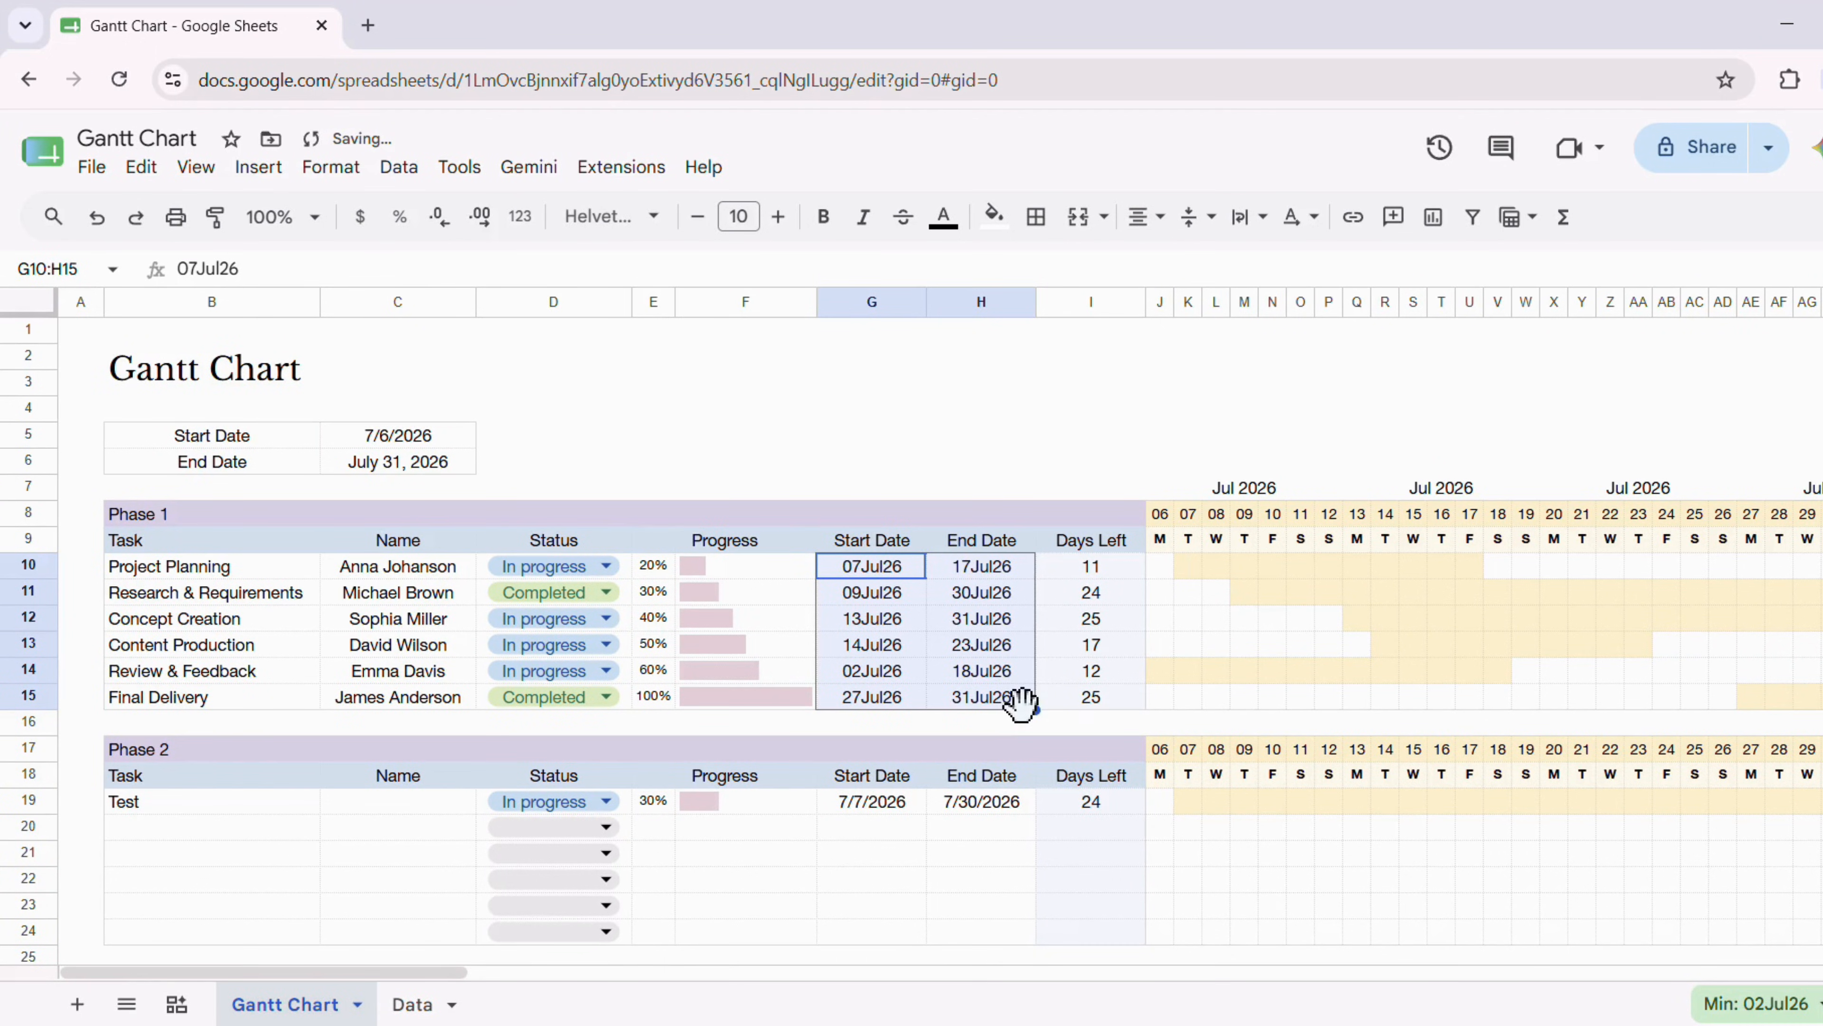
Add spaces between the day, month and year in the custom date format of G10:H15
click(331, 169)
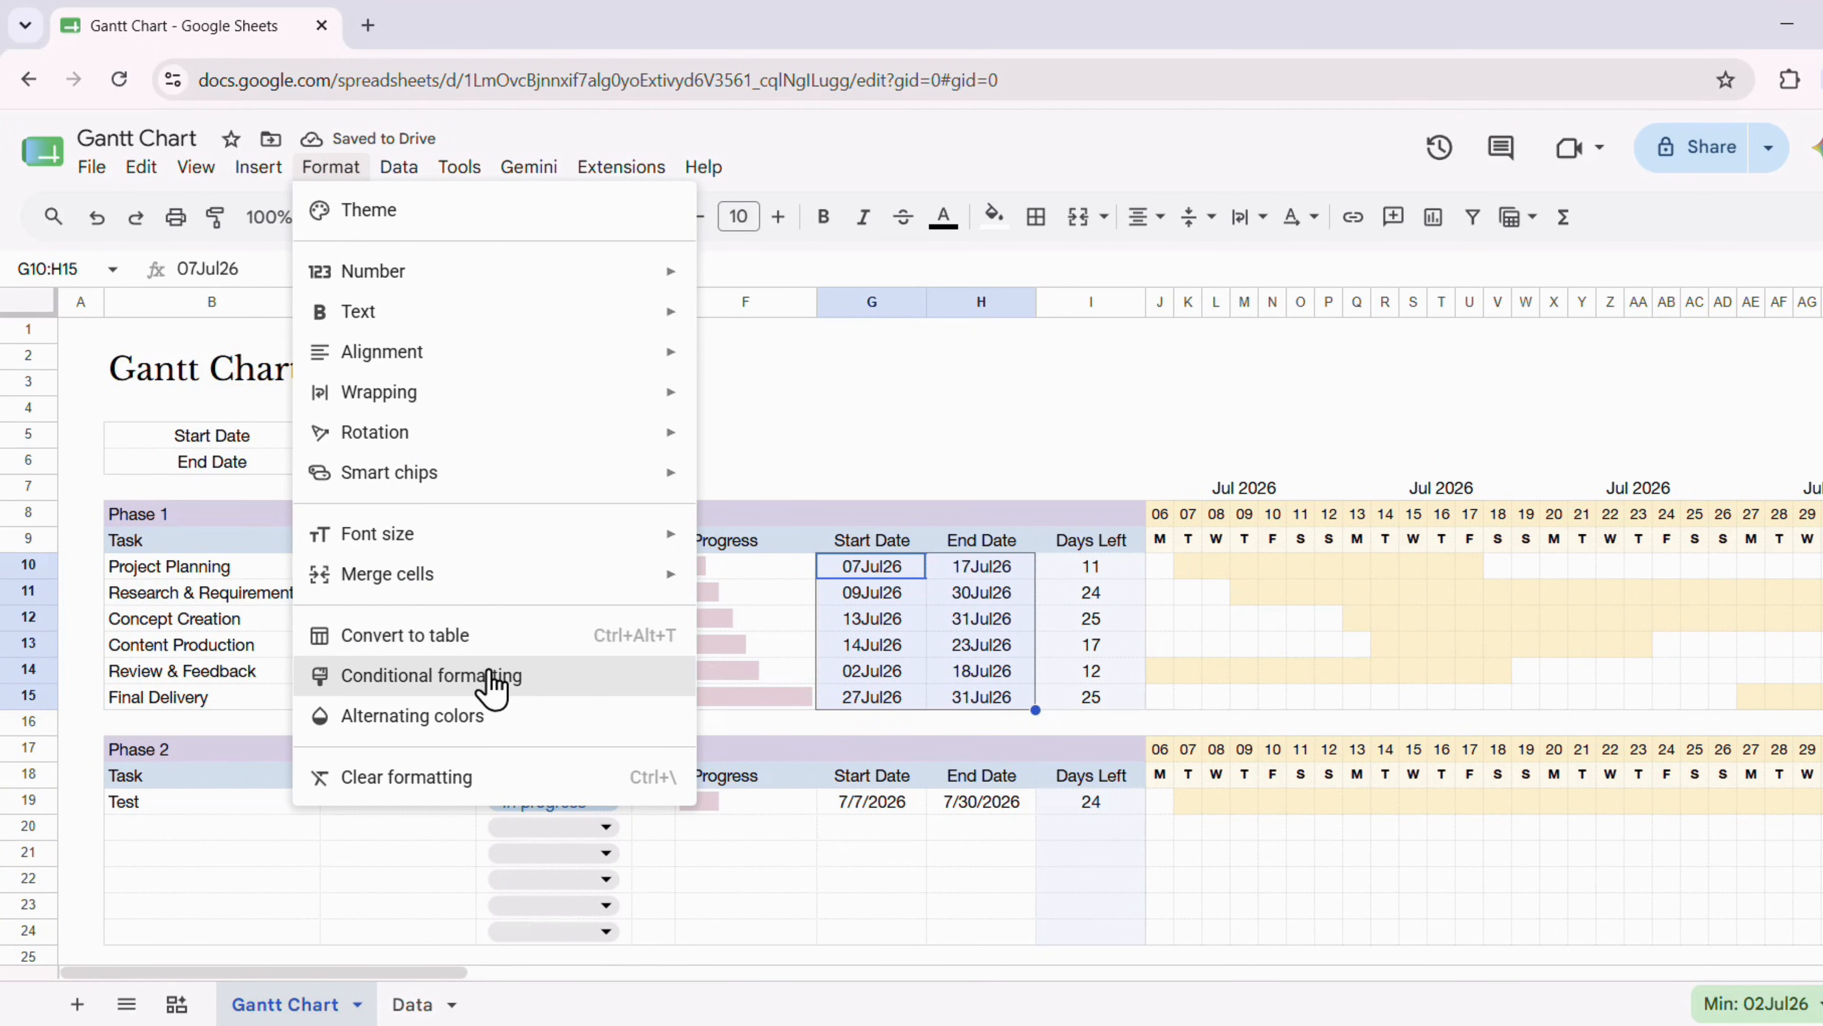
mouse_move(460, 277)
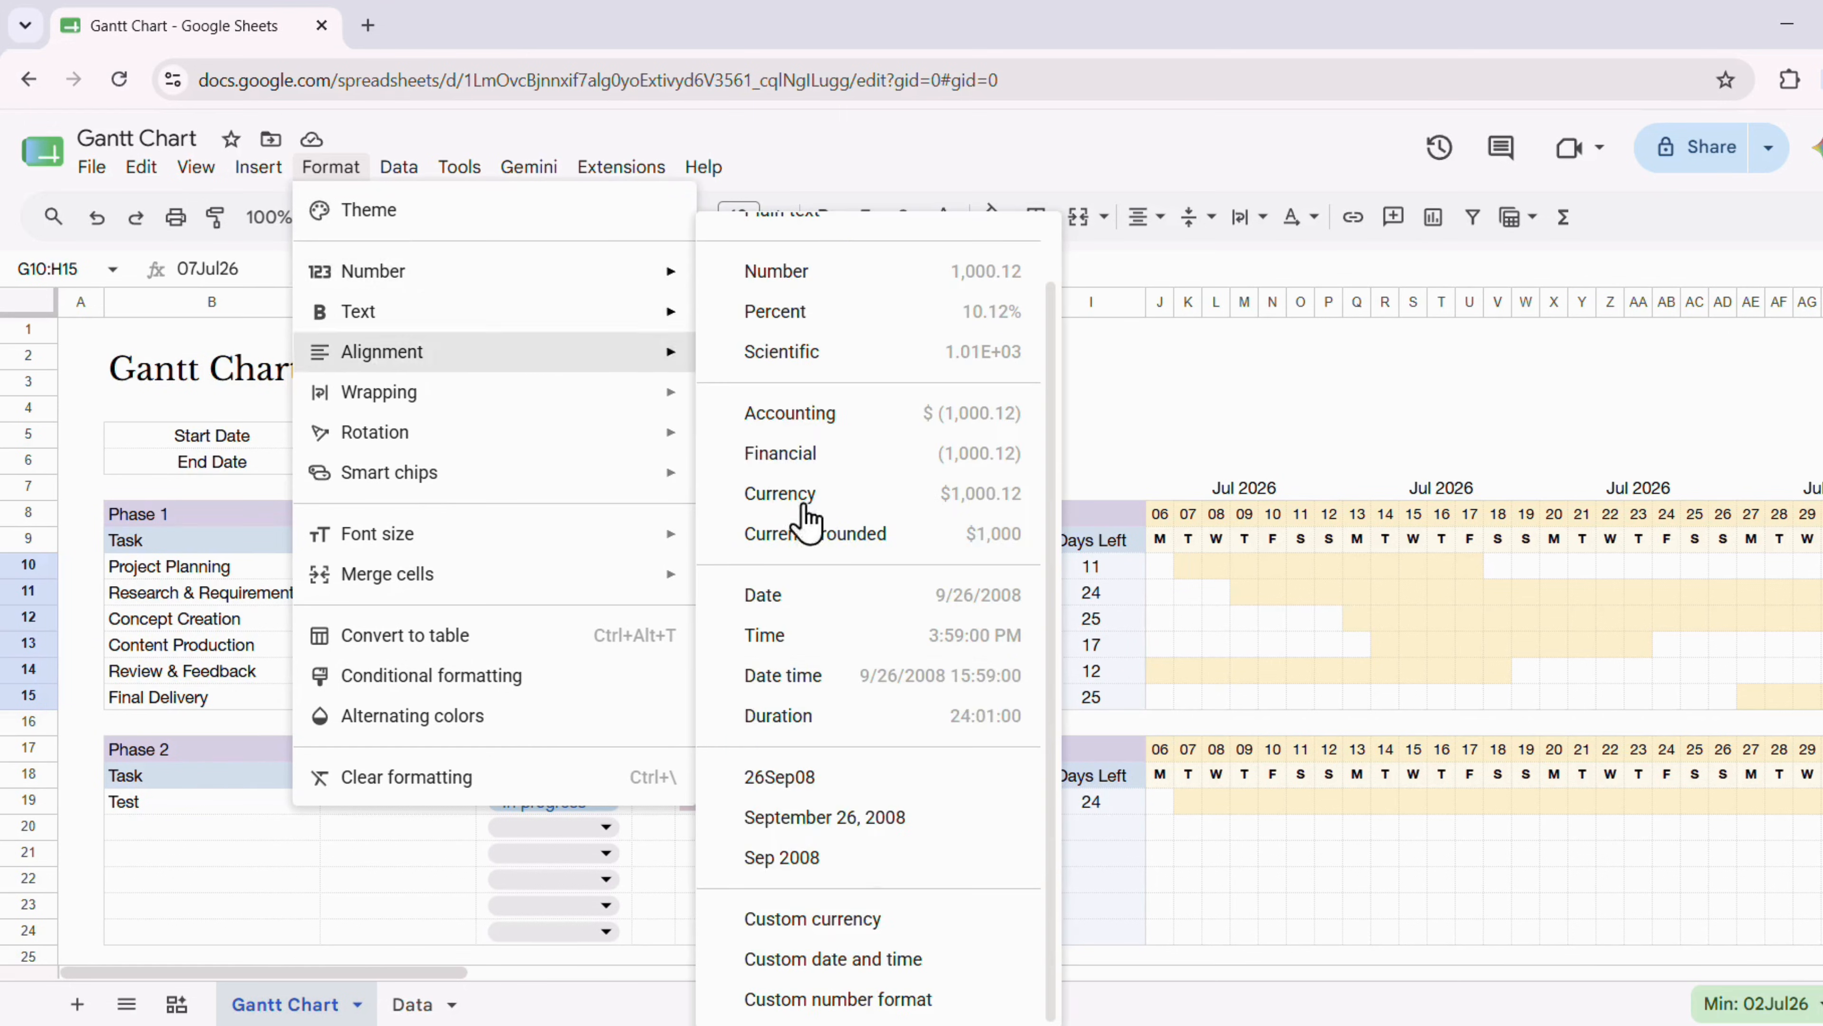
click(861, 963)
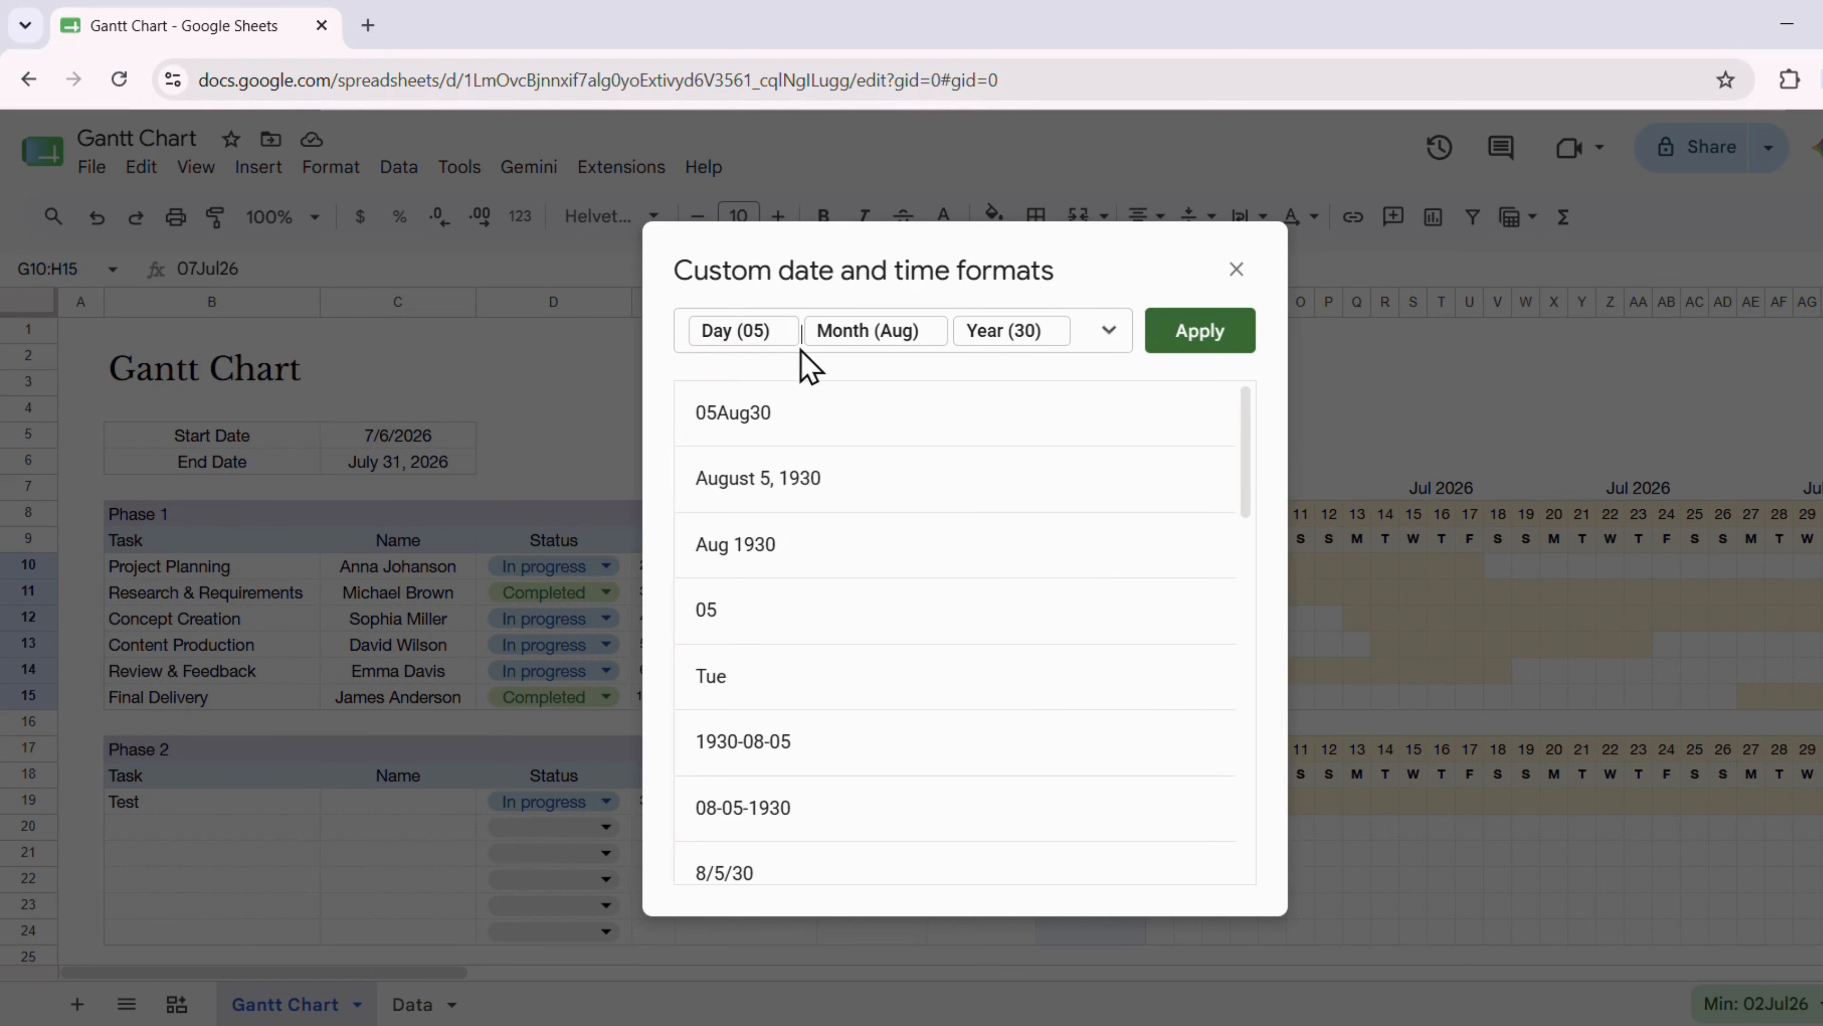
click(960, 352)
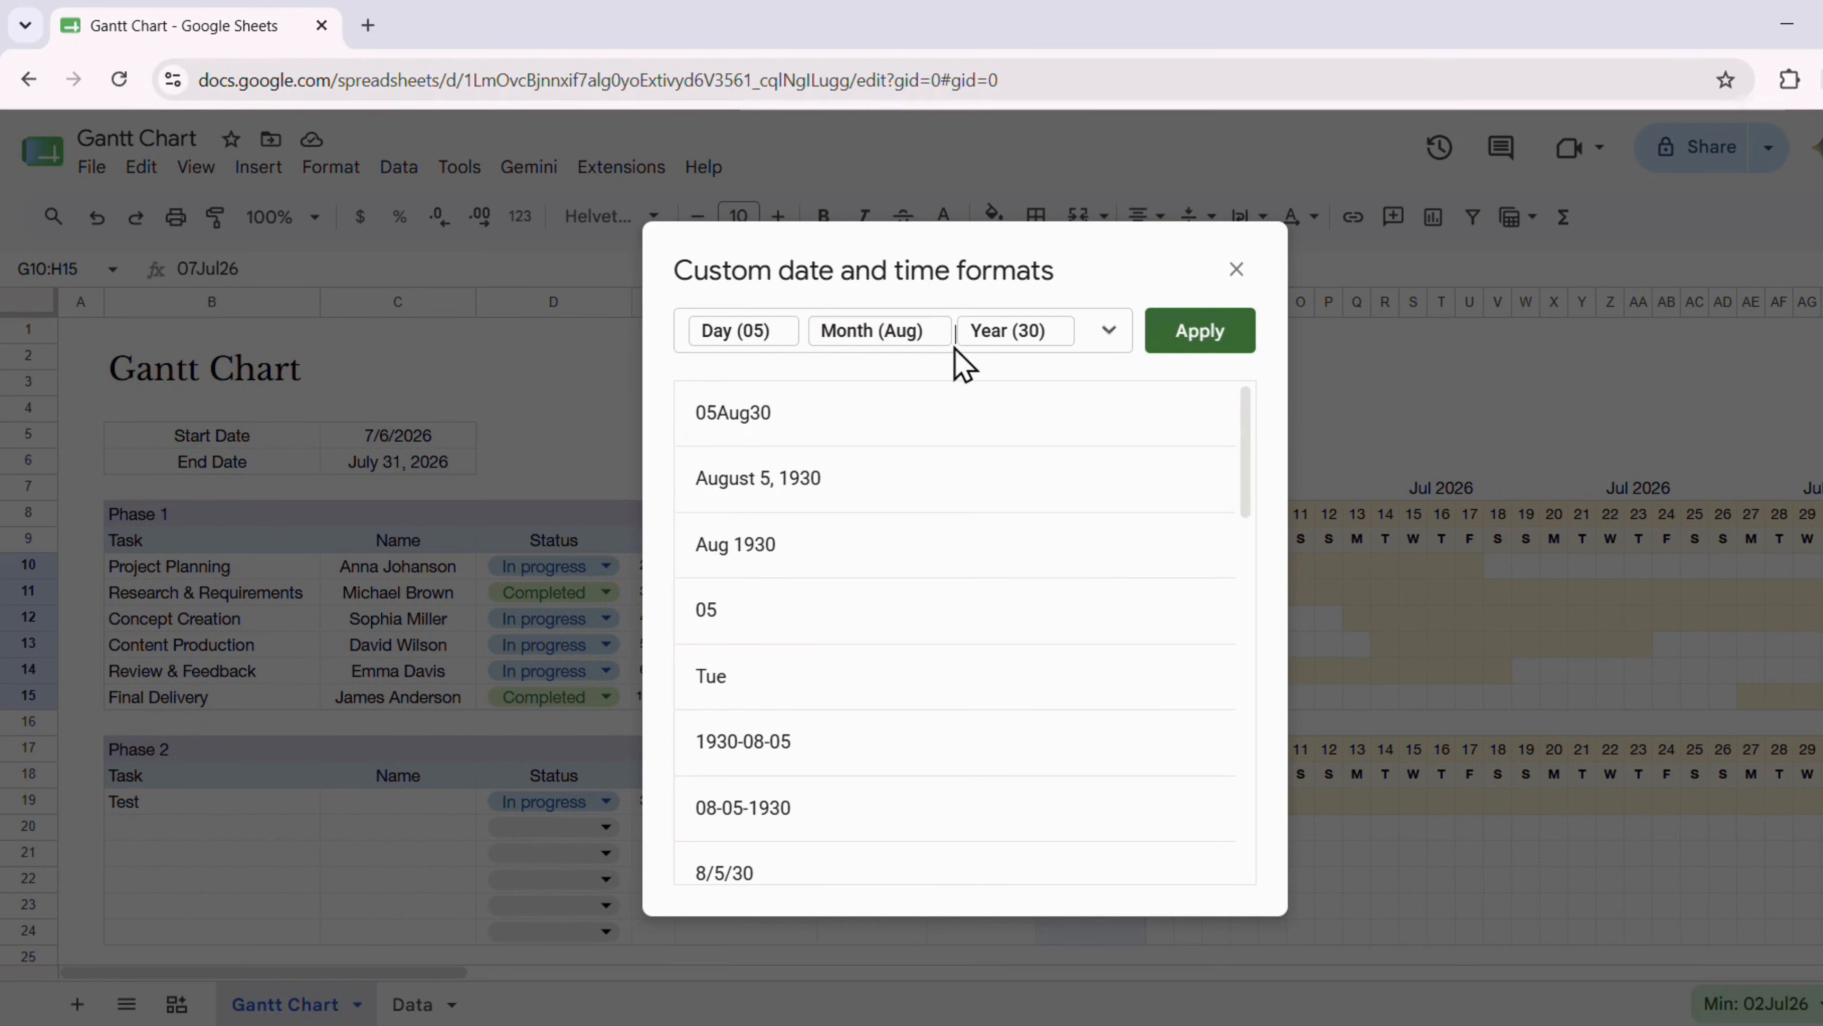
click(1217, 356)
Copy the Phase 1 date formatting onto the Start Date and End Date cells of the two phase tables below, from G19 and G28
click(215, 216)
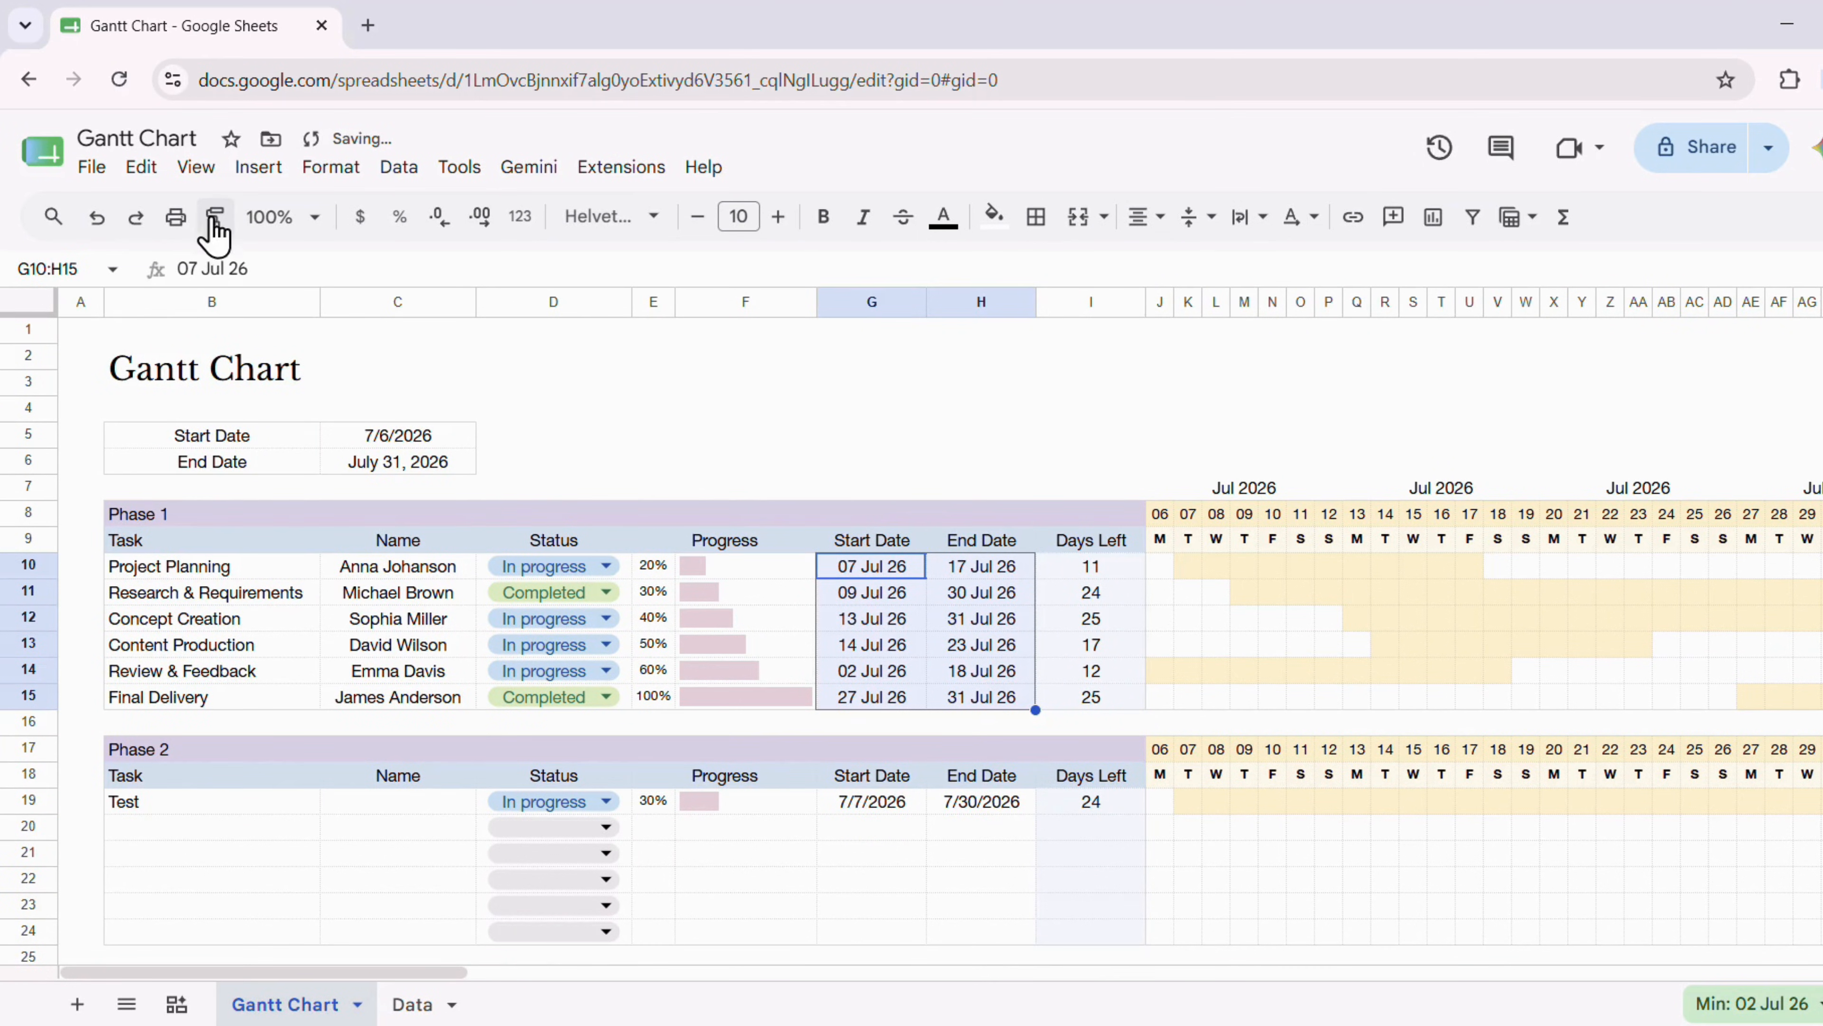
scroll(848, 747, down, 3)
click(855, 551)
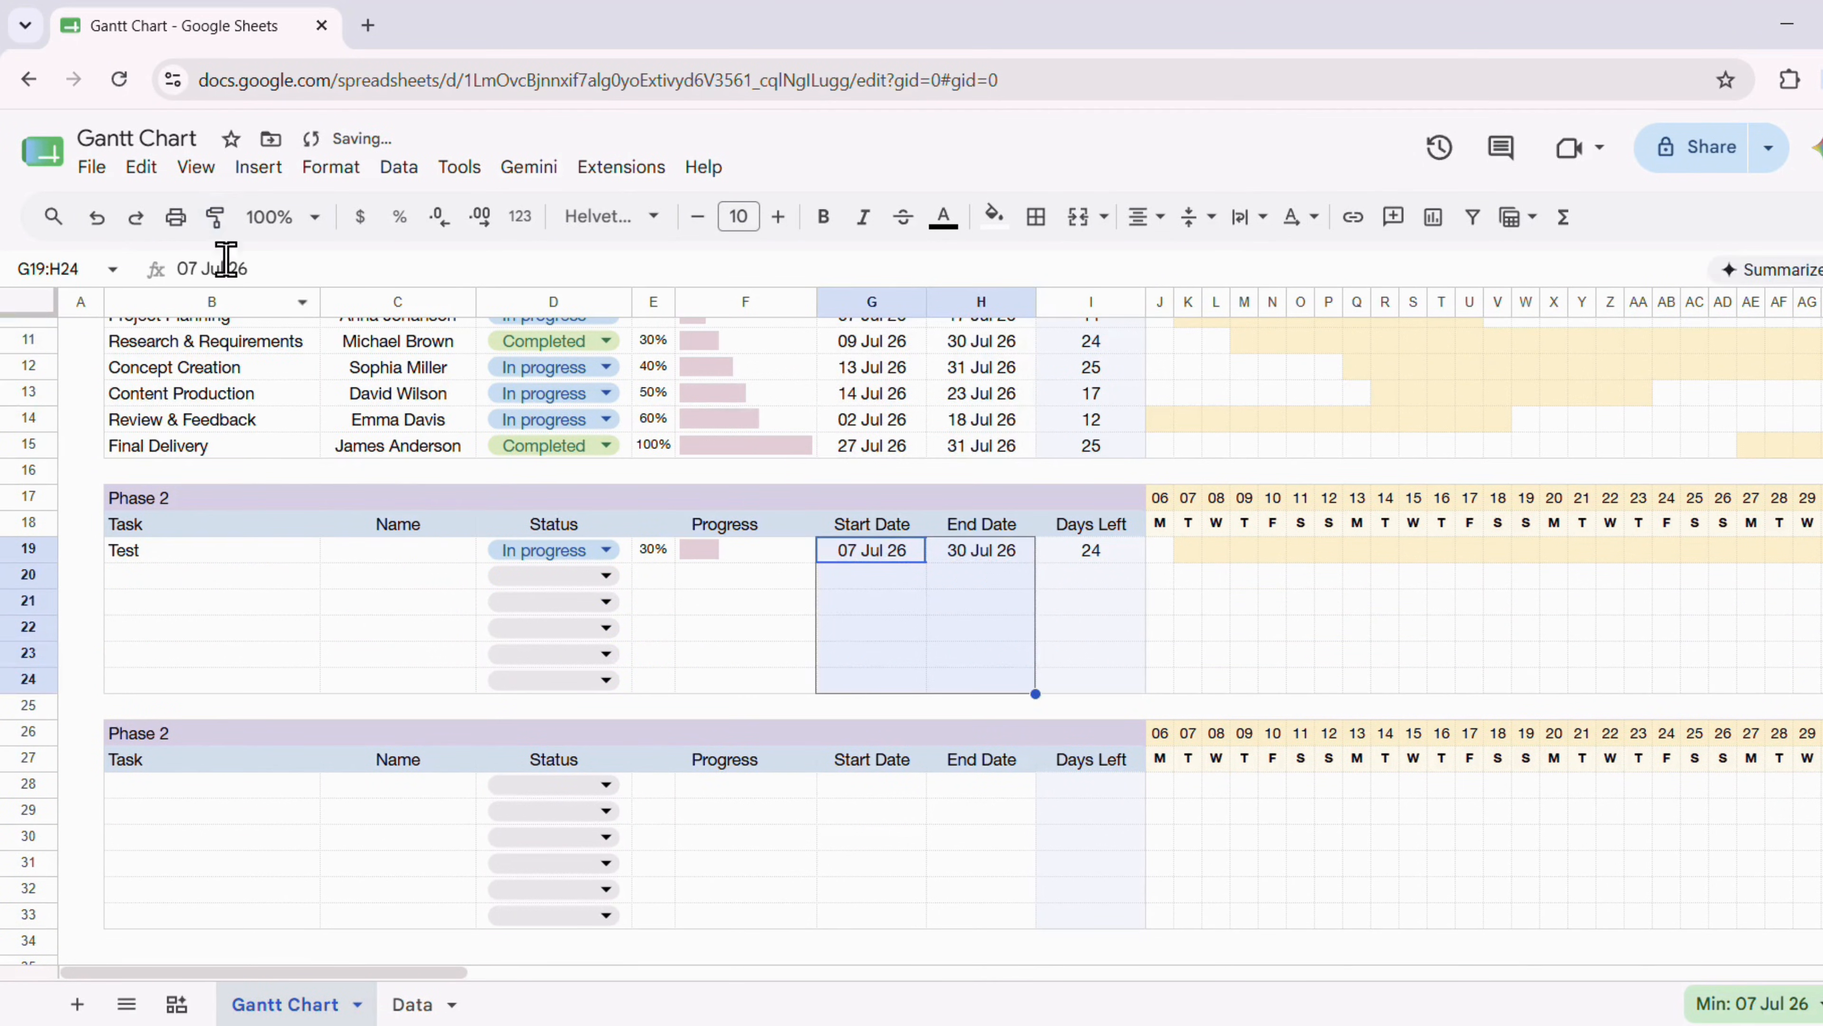
click(867, 790)
click(179, 736)
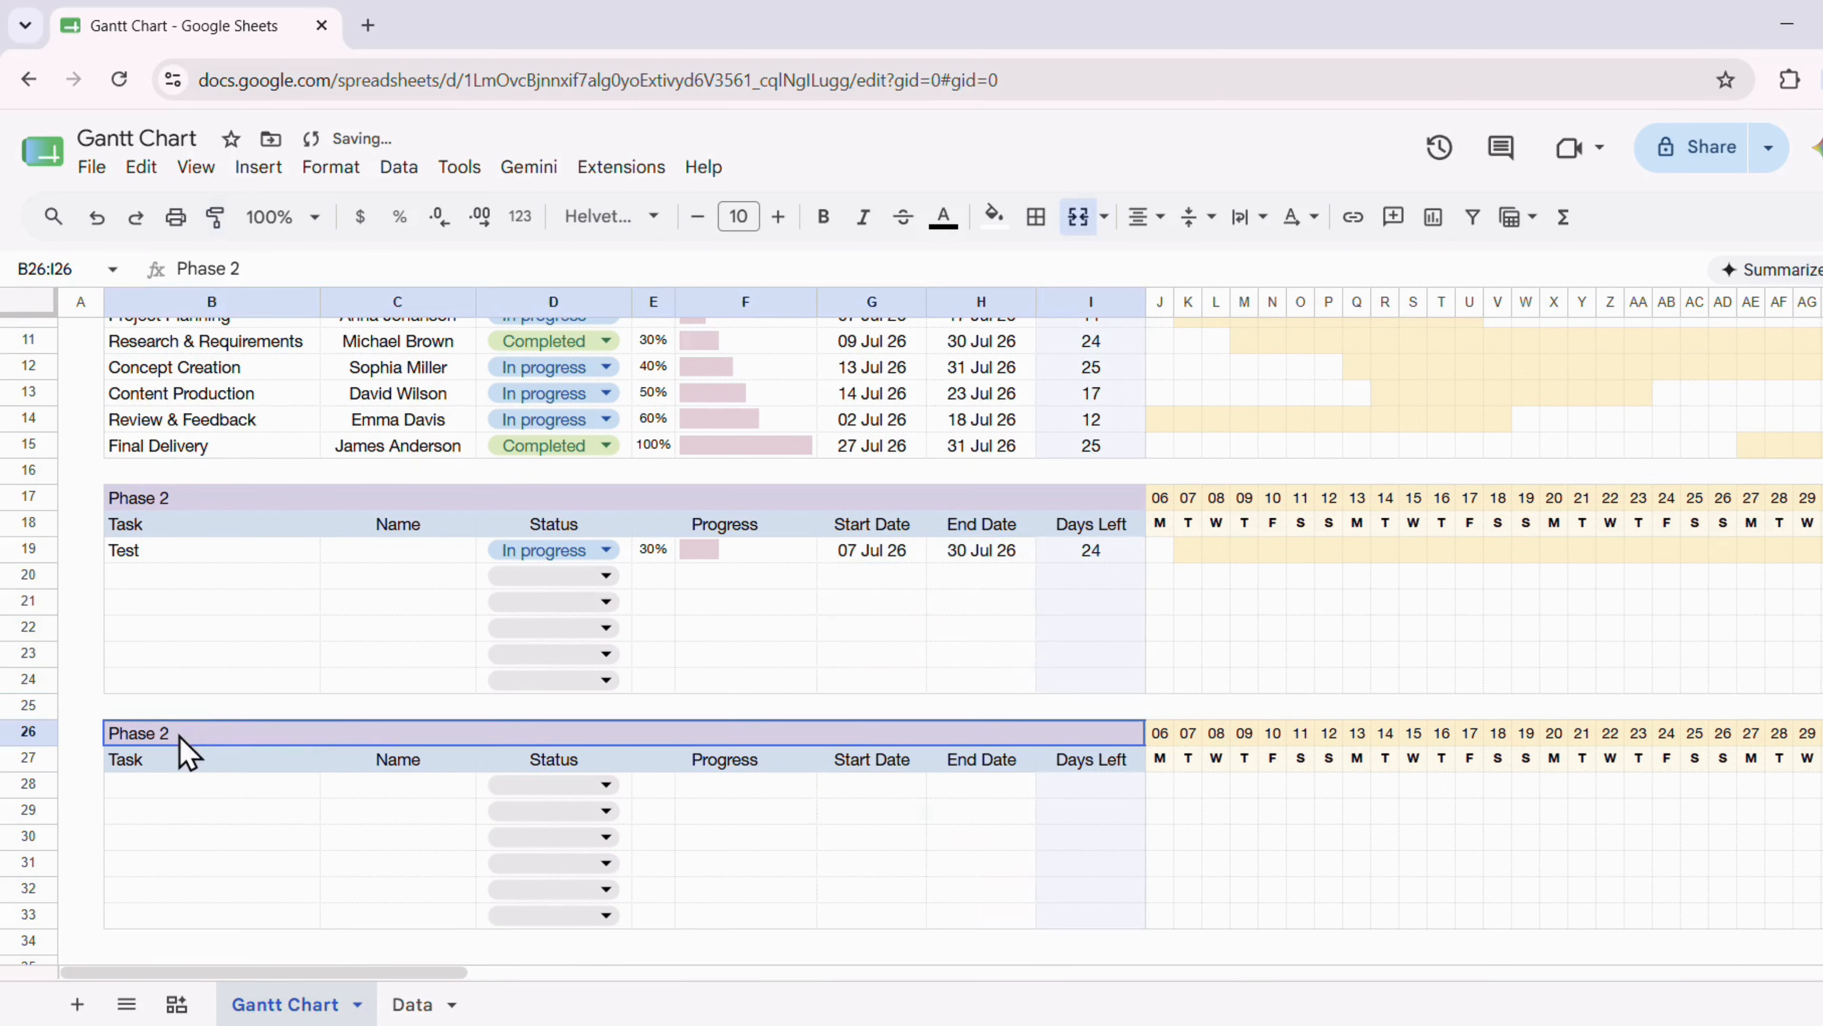
click(382, 552)
scroll(460, 611, up, 3)
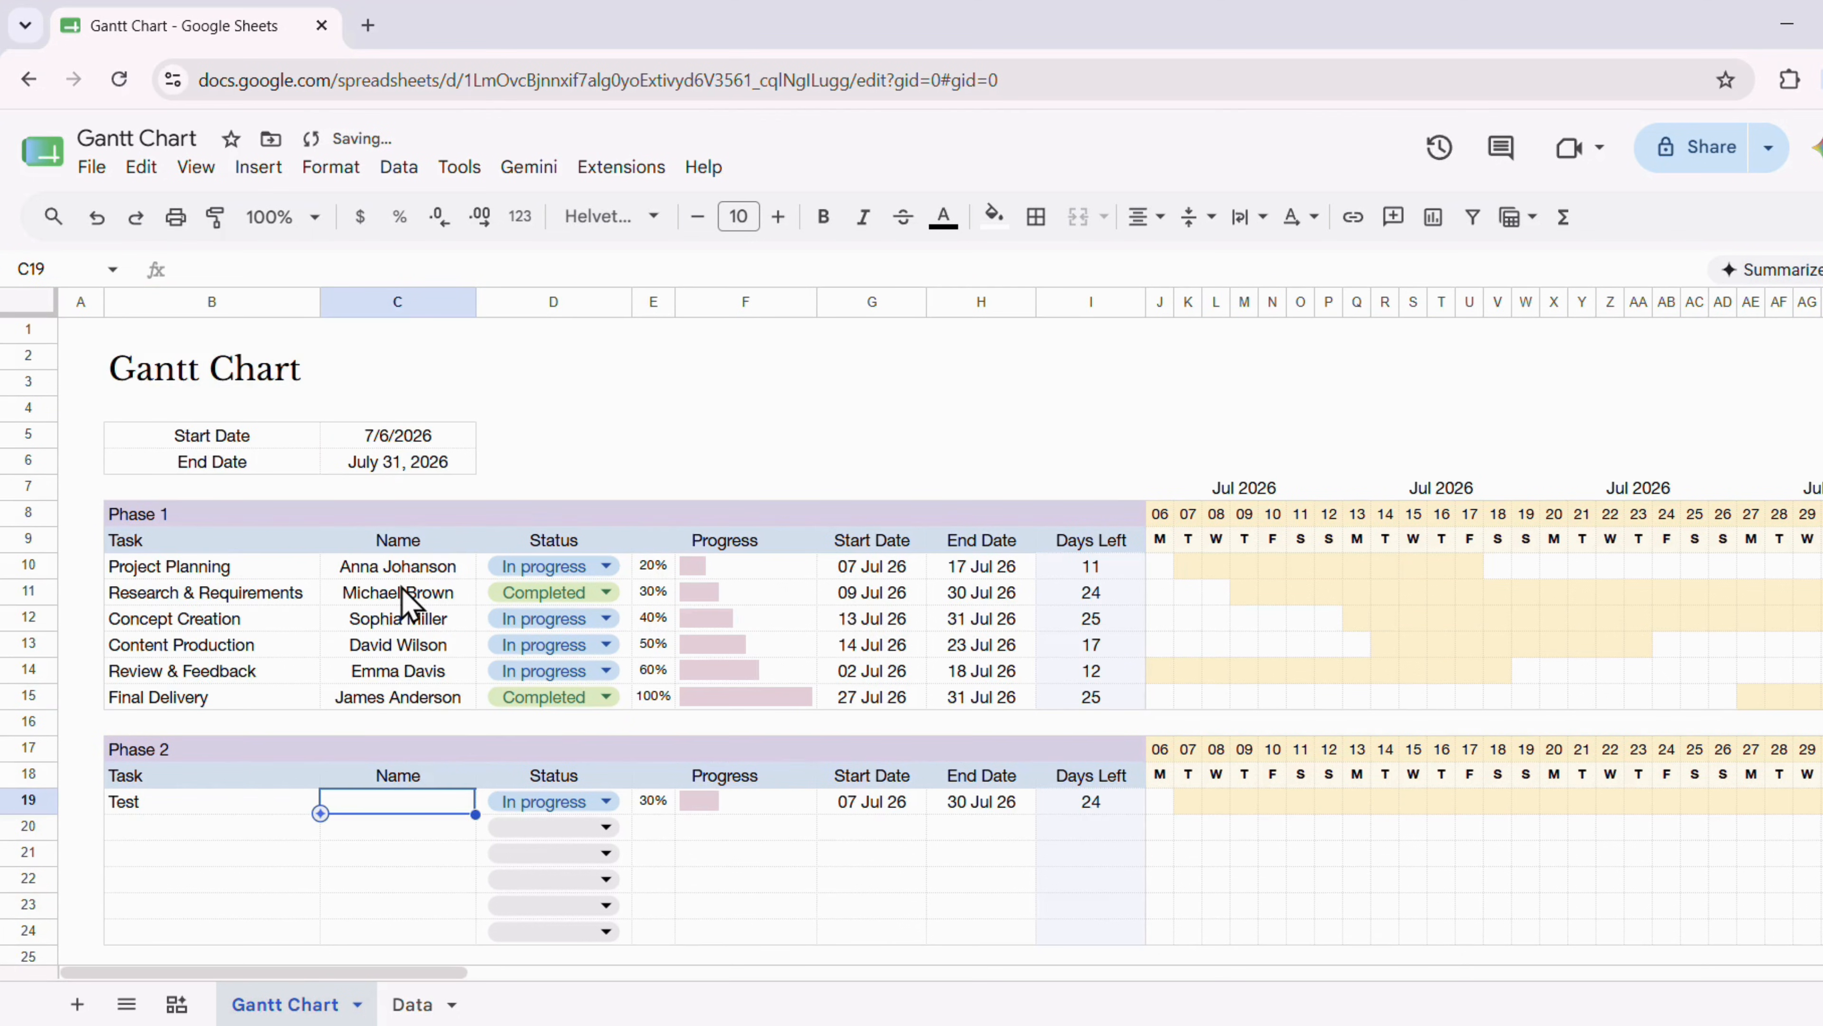
click(273, 574)
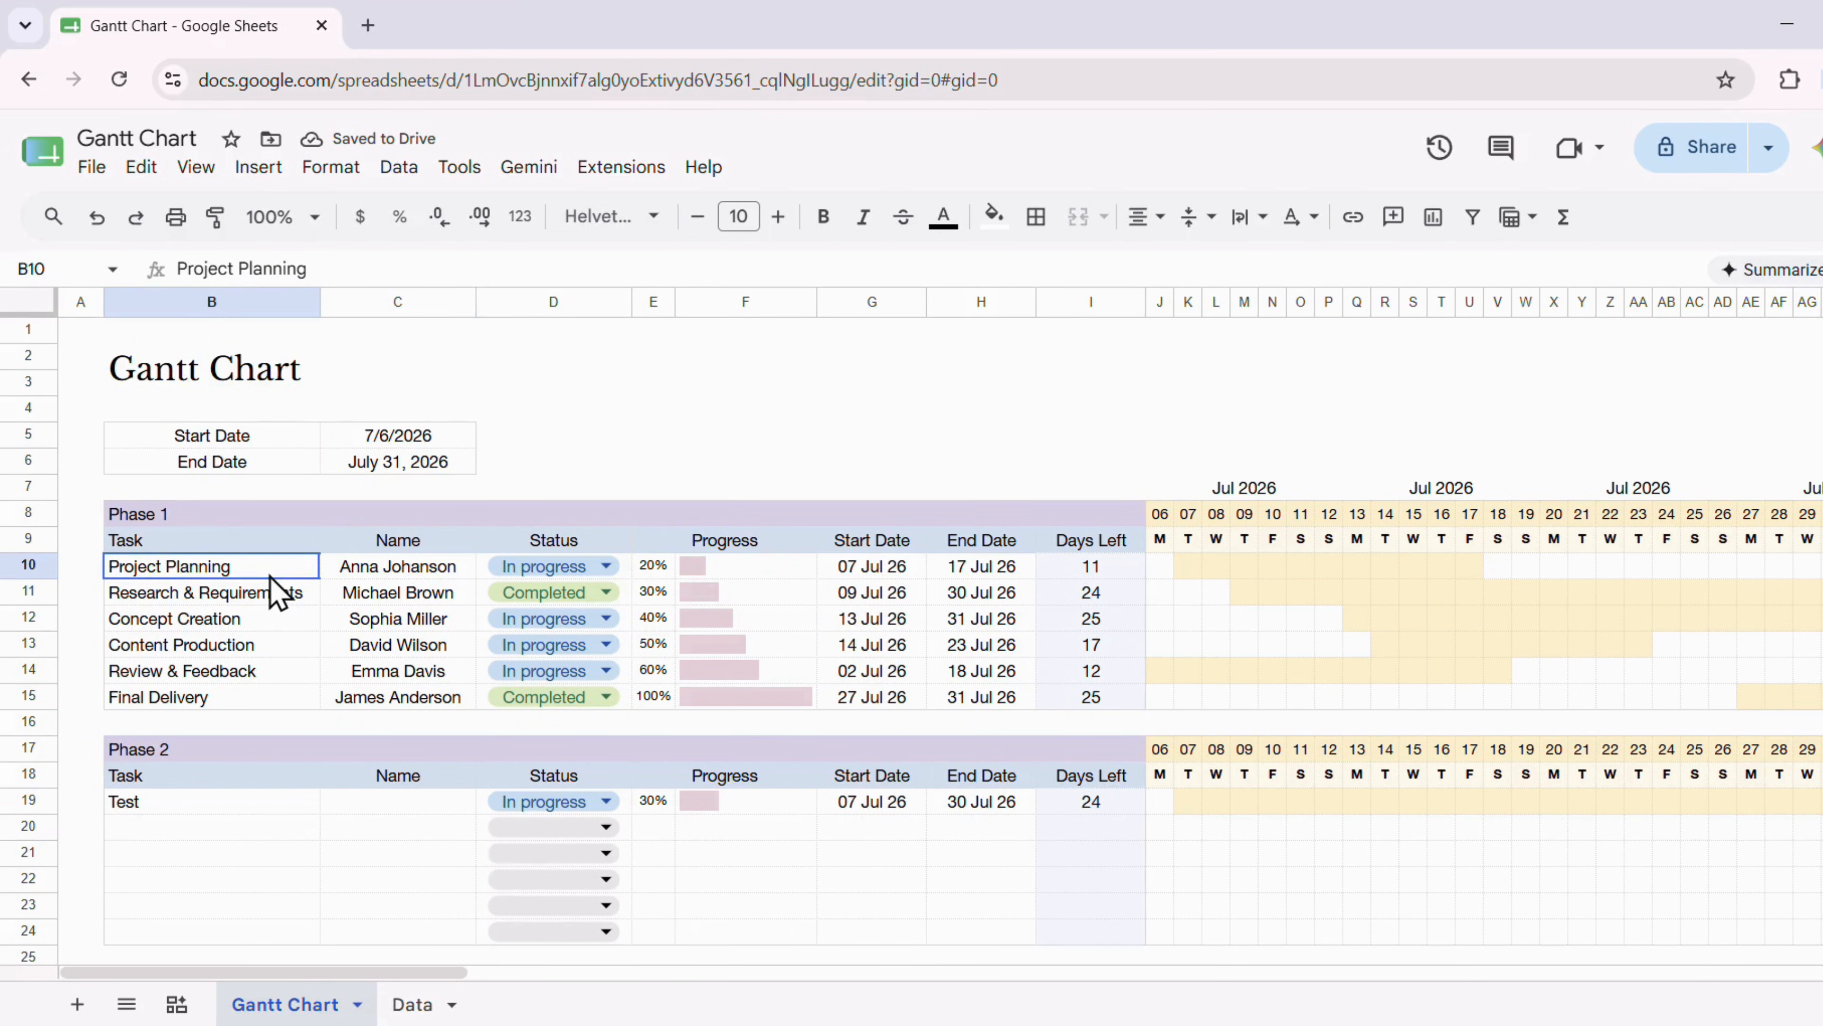